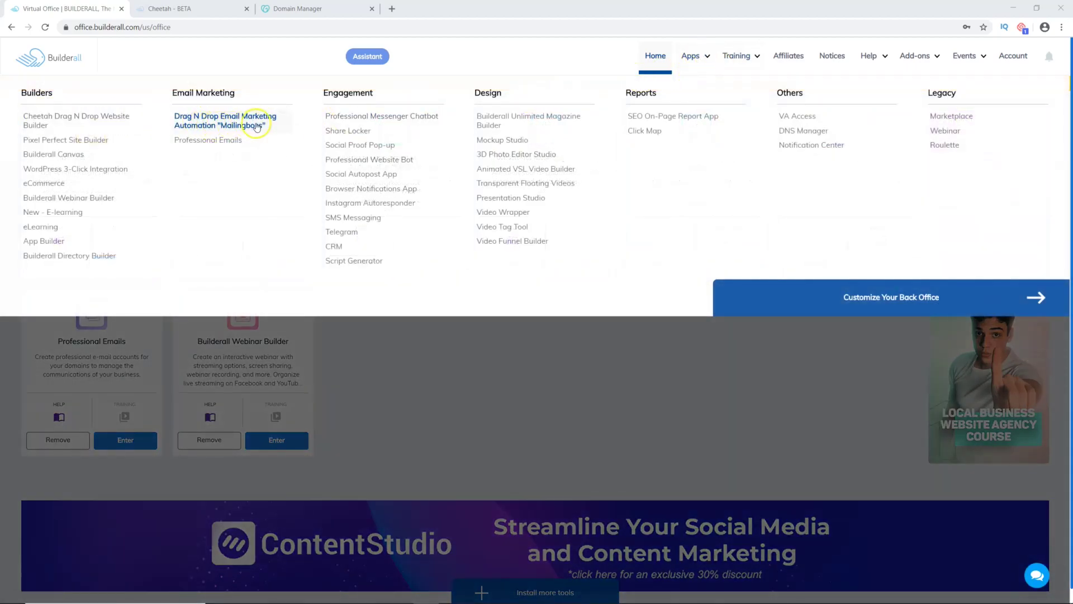
# Step: Launch MailingBoss (Drag N Drop Email Marketing Automation) from the Email Marketing apps
pyautogui.click(222, 124)
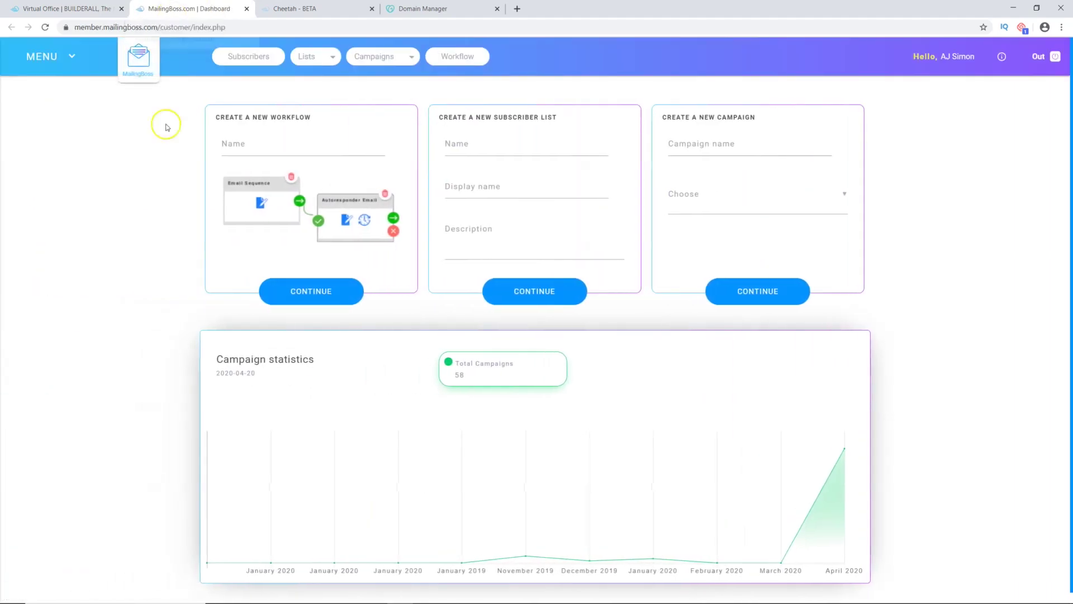
# Step: Start a new list with name and display name 'Succeed With AJ'
pyautogui.click(310, 63)
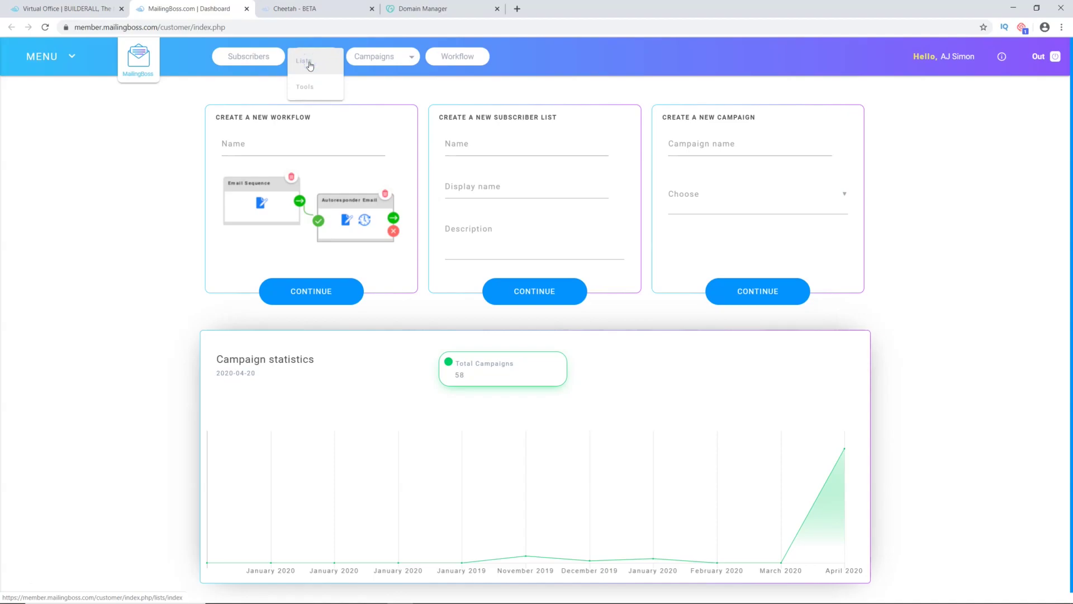
pyautogui.click(310, 66)
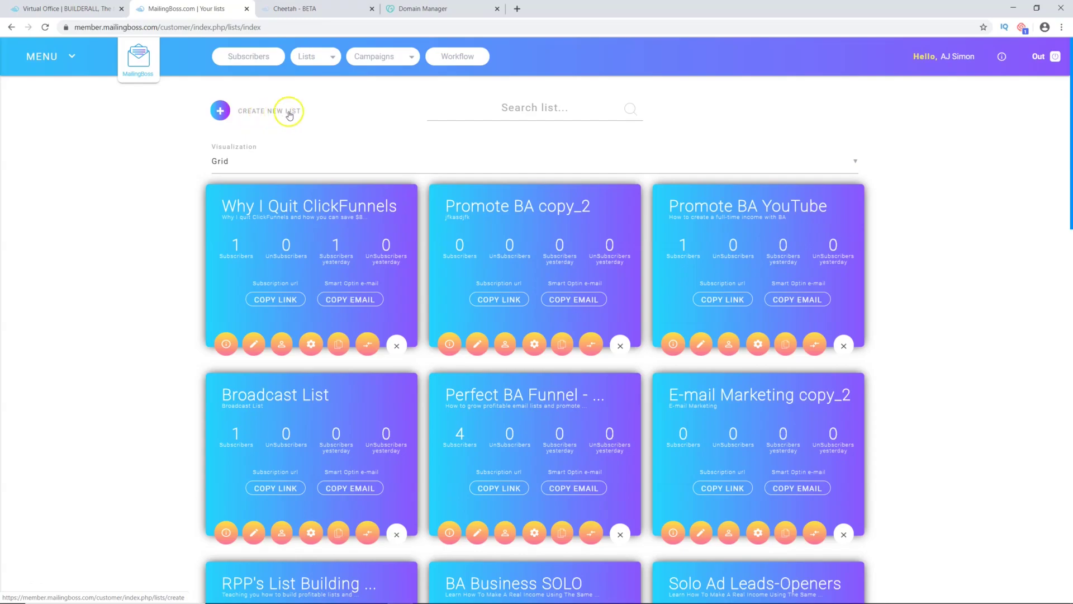
pyautogui.click(230, 114)
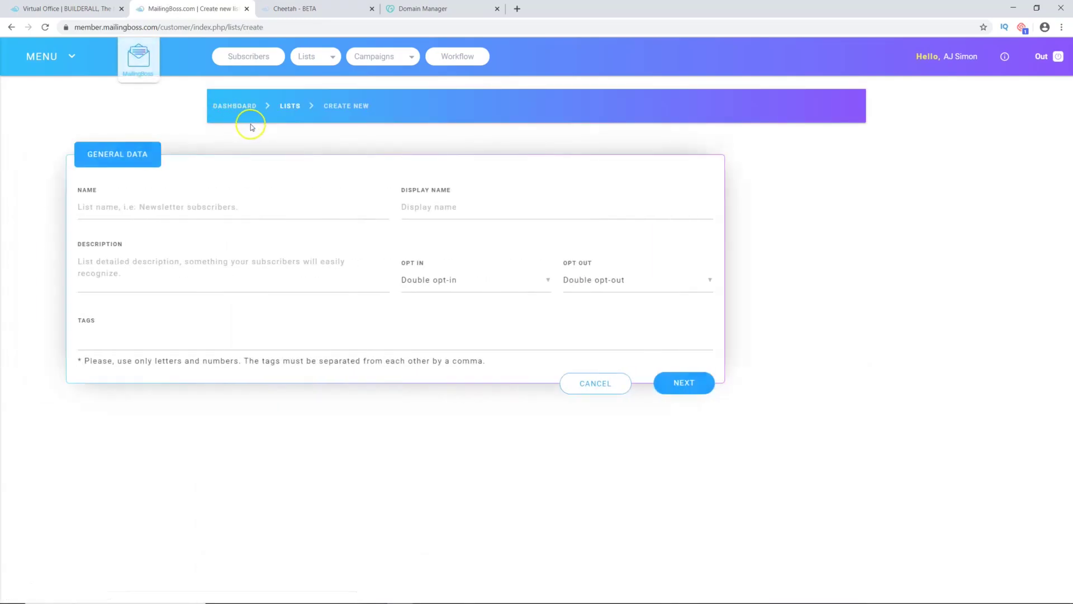
pyautogui.click(261, 208)
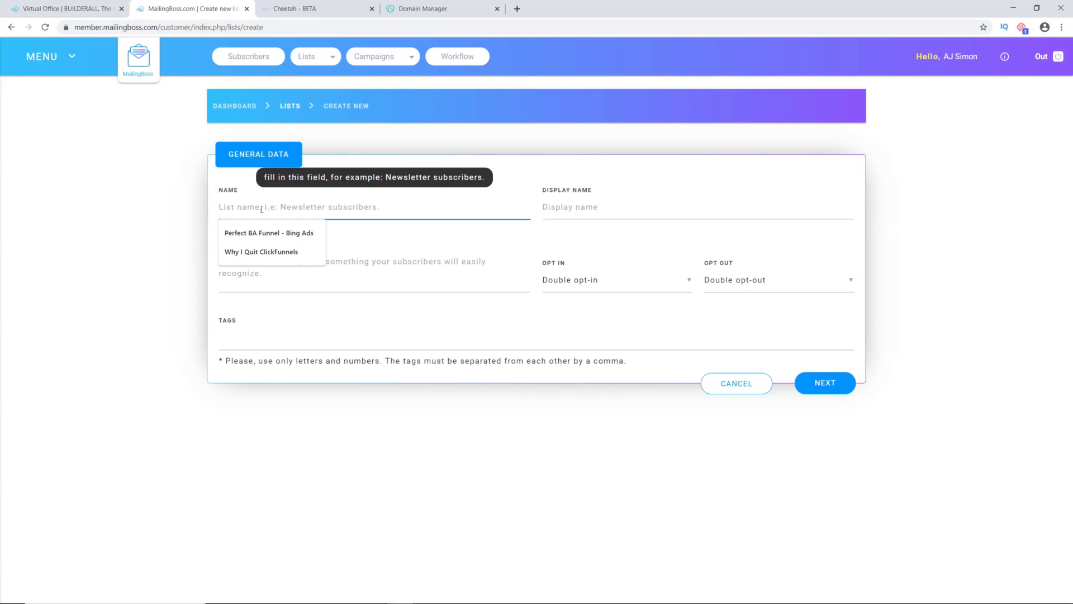
pyautogui.write('Succeed With AJ')
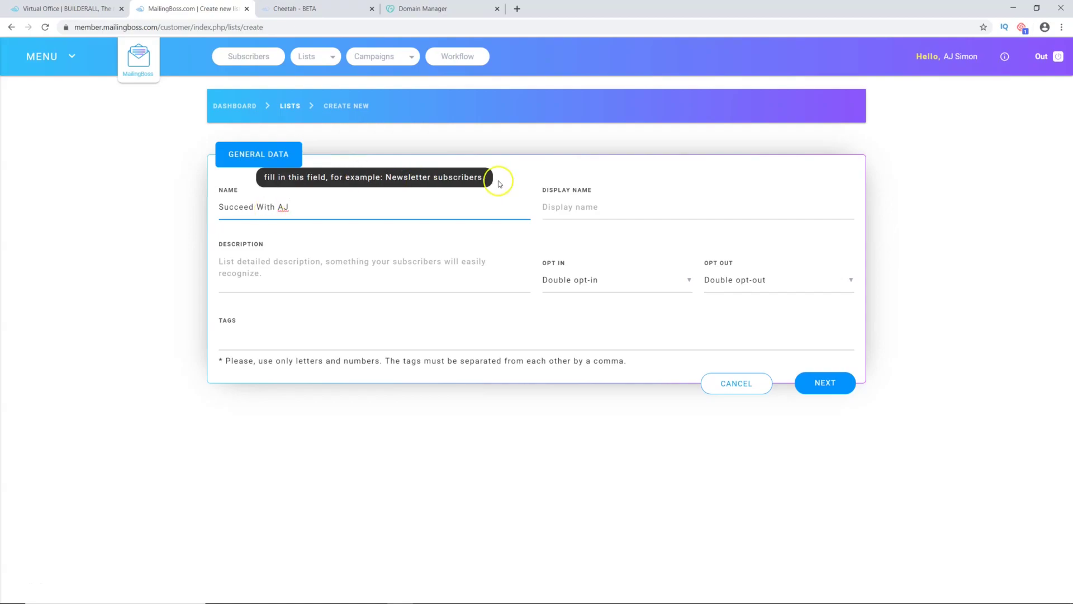
pyautogui.click(565, 208)
pyautogui.write('Succeed With AJ')
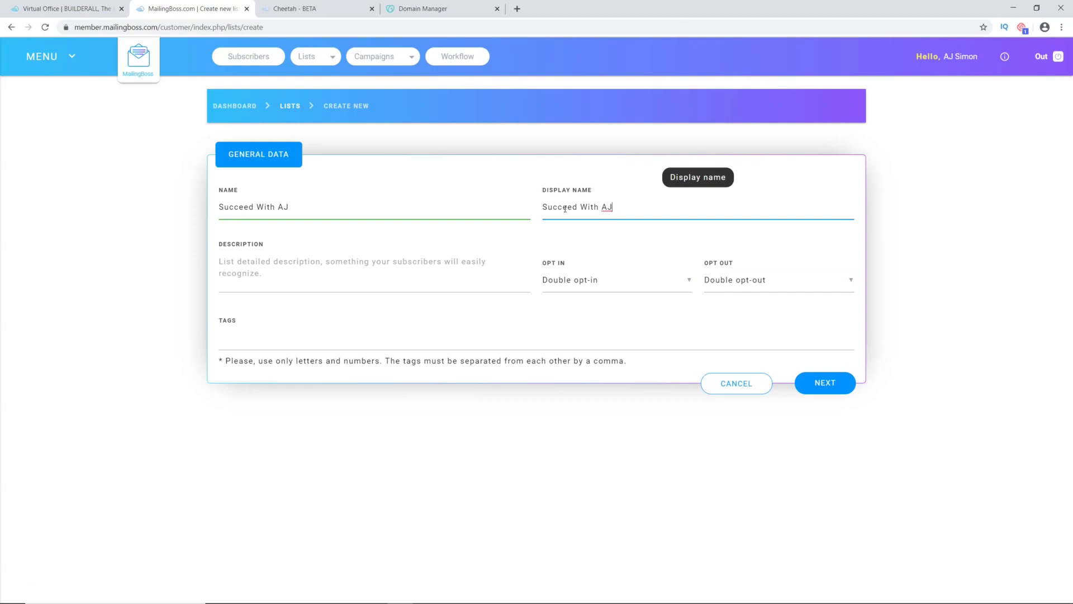
# Step: Set single opt-in and describe the list as 'How to make a full-time income online using affiliate marketing.'
pyautogui.click(583, 284)
pyautogui.click(583, 308)
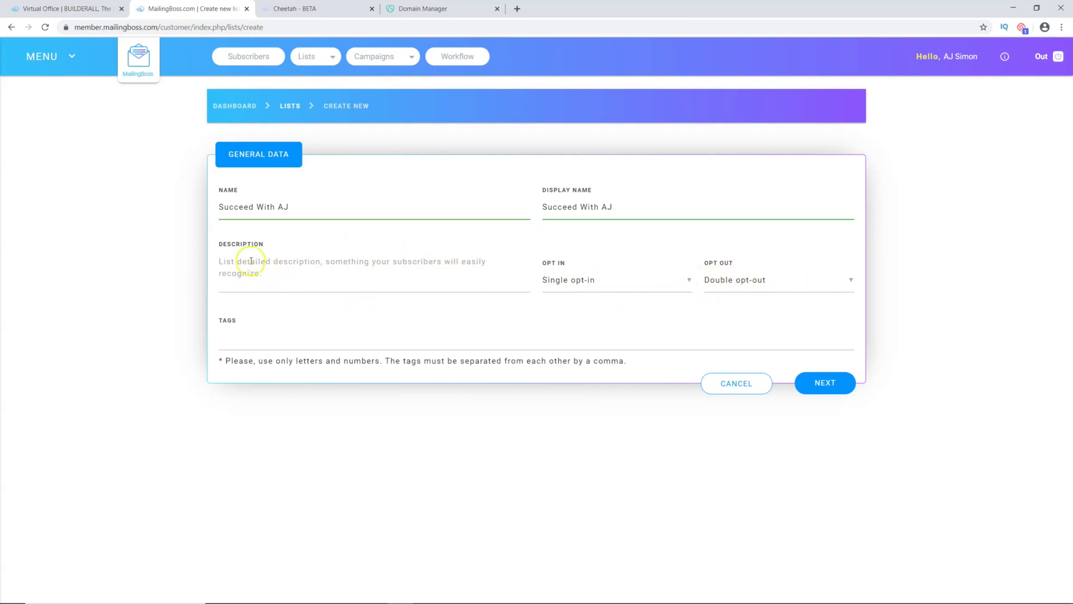
pyautogui.click(263, 273)
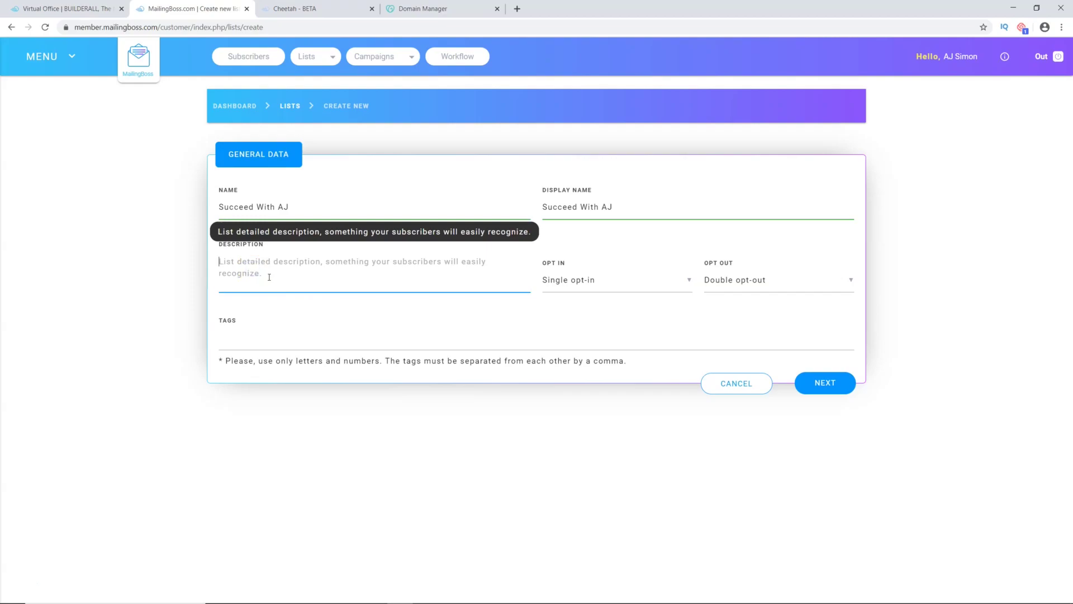
pyautogui.write('How')
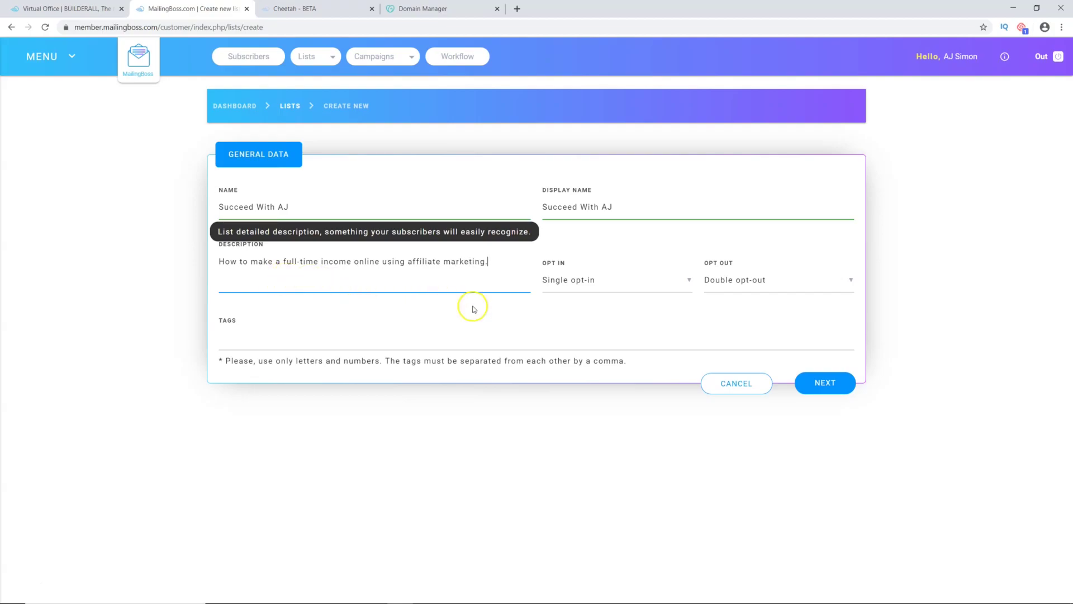
pyautogui.click(821, 385)
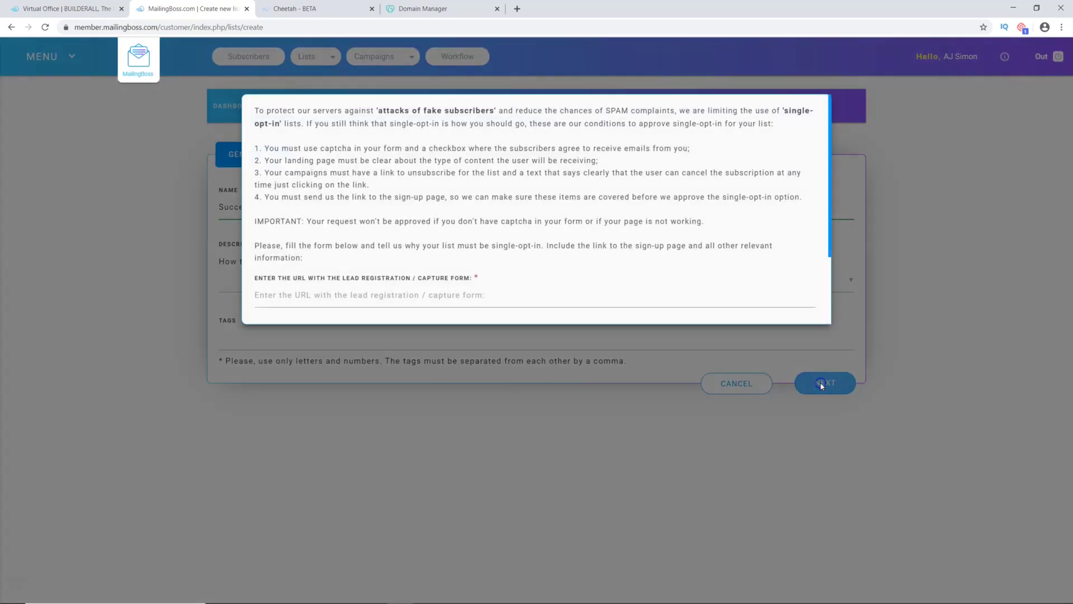
pyautogui.scroll(-3, 375, 246)
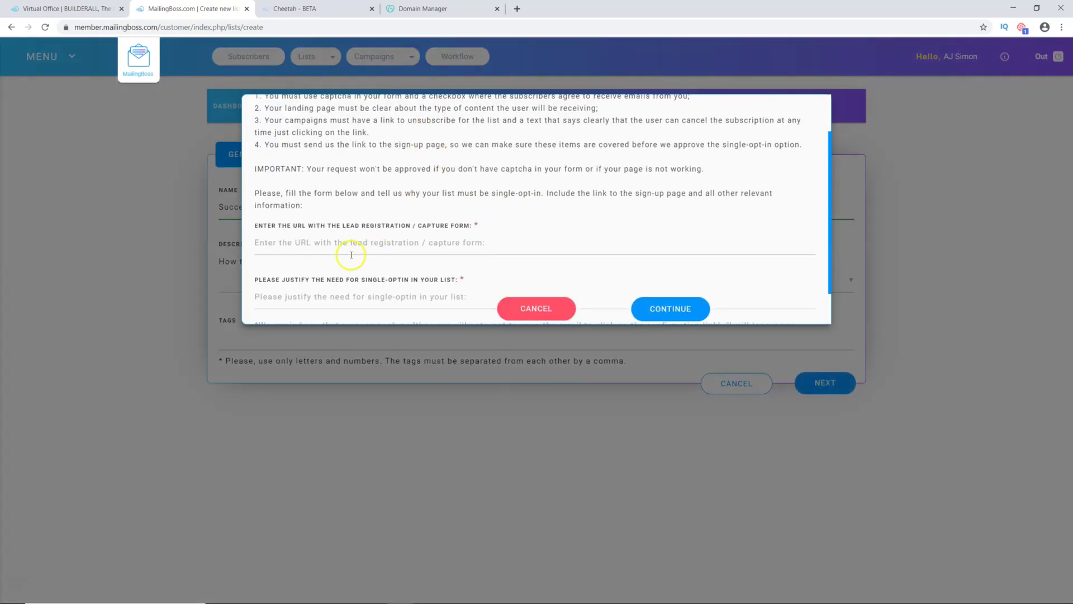
pyautogui.click(342, 199)
pyautogui.click(321, 223)
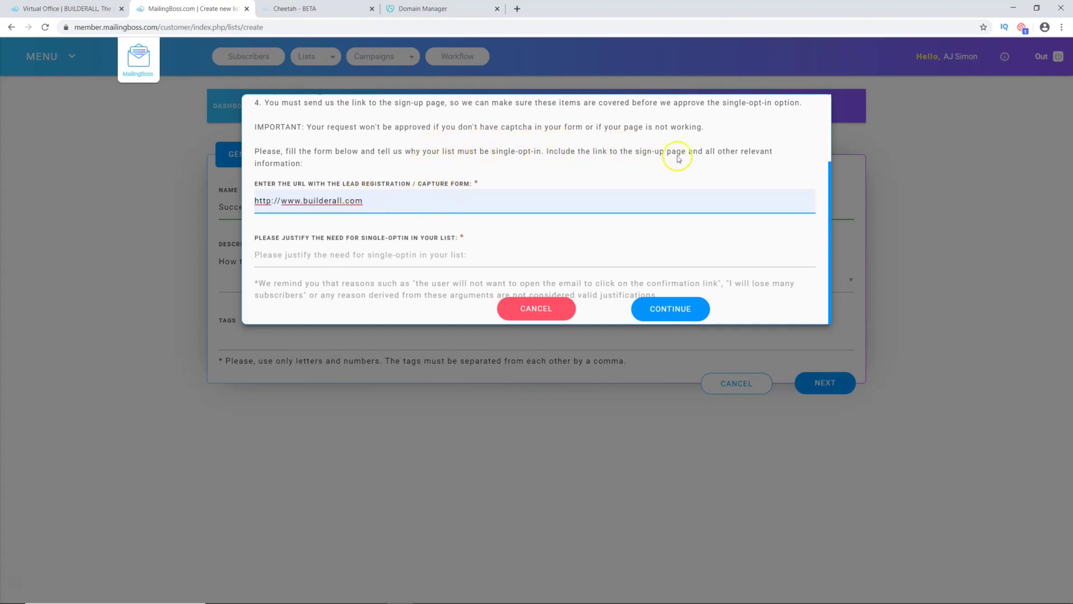
pyautogui.click(393, 257)
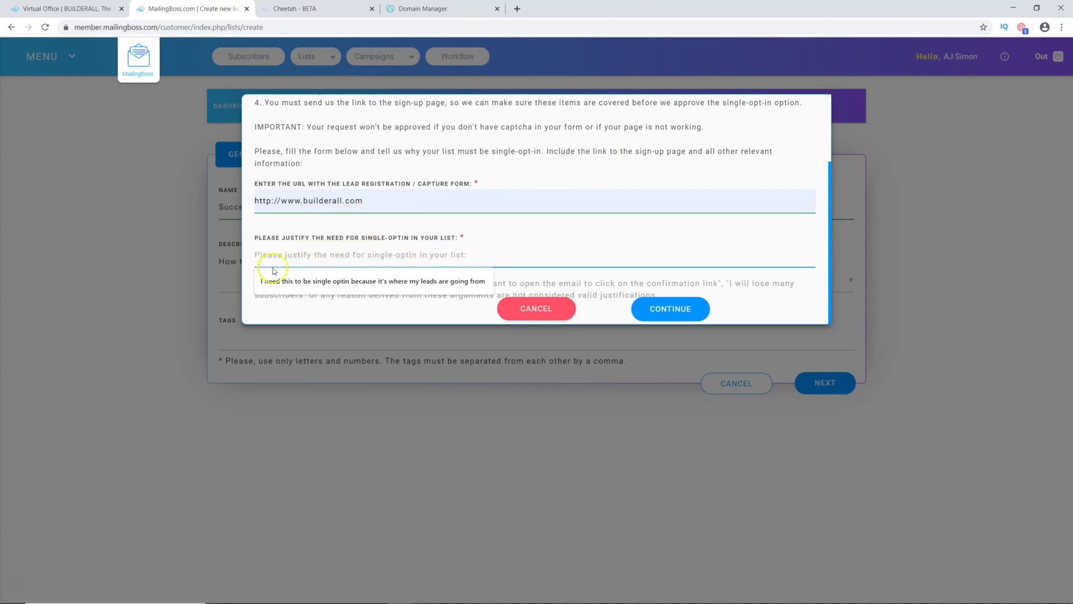
pyautogui.click(305, 281)
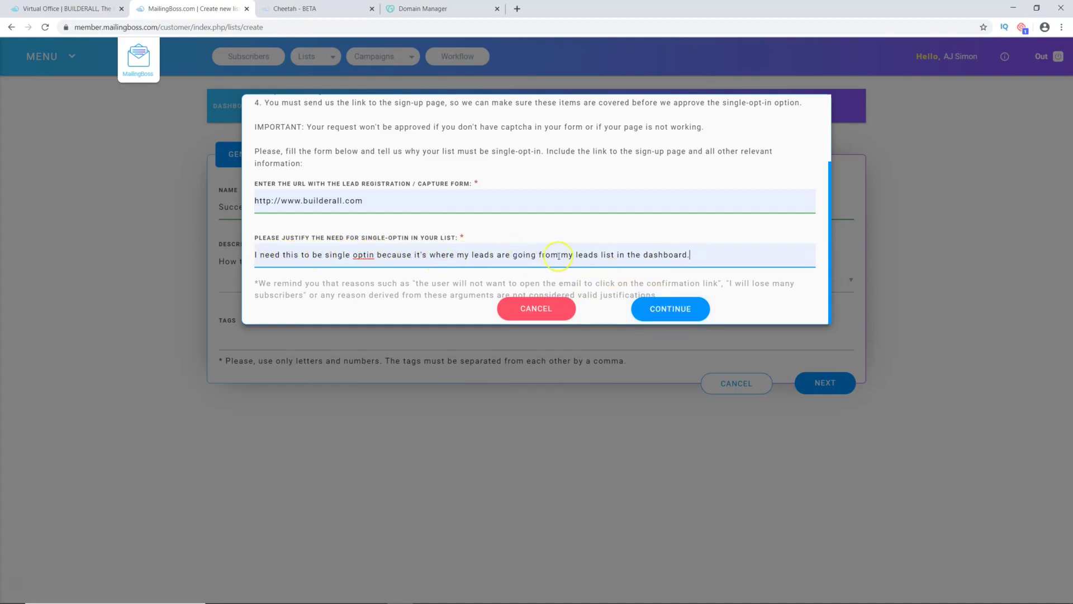
pyautogui.click(673, 308)
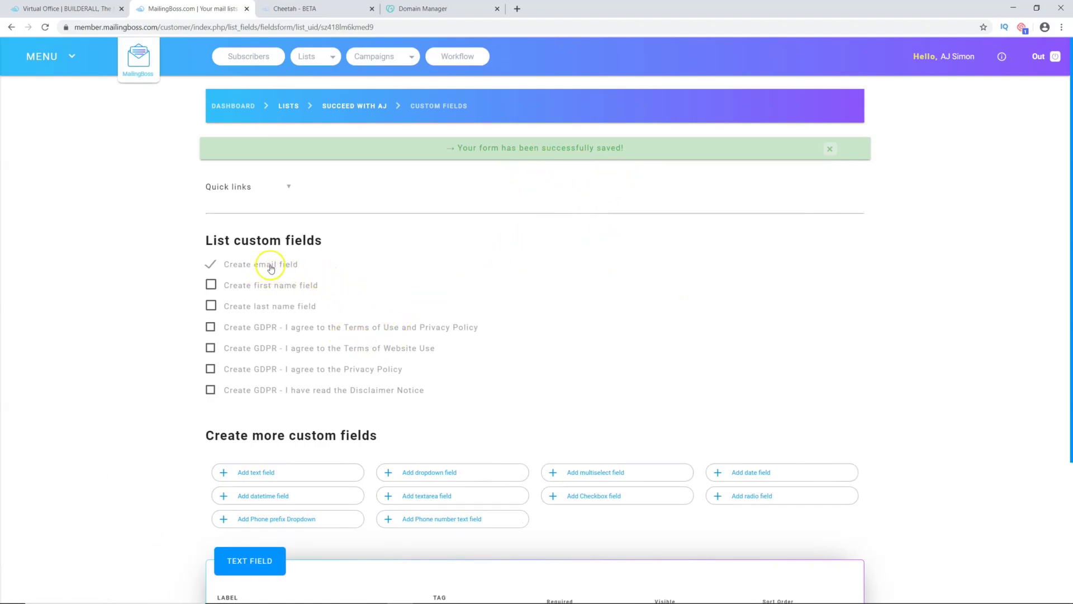
# Step: Save the Succeed With AJ custom fields and go to Campaigns > Email Sequence
pyautogui.scroll(-3, 351, 303)
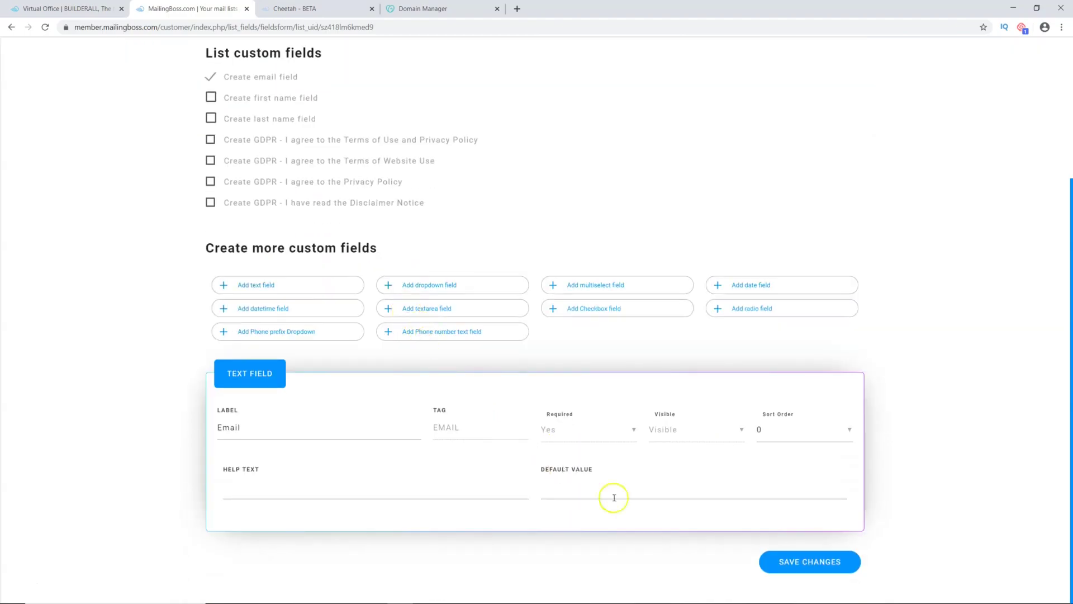
pyautogui.click(806, 557)
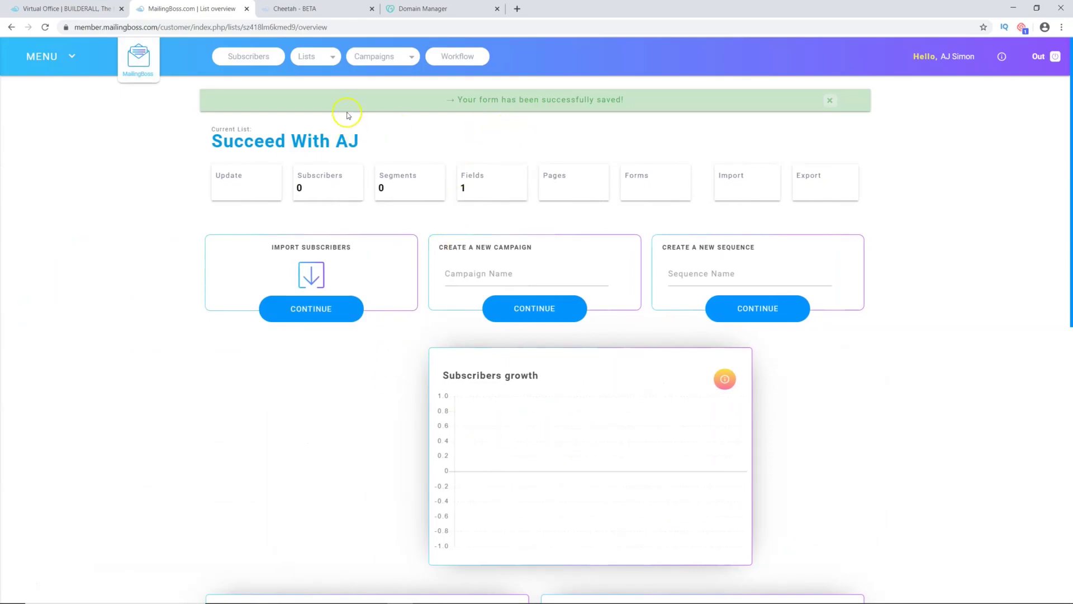
pyautogui.click(383, 64)
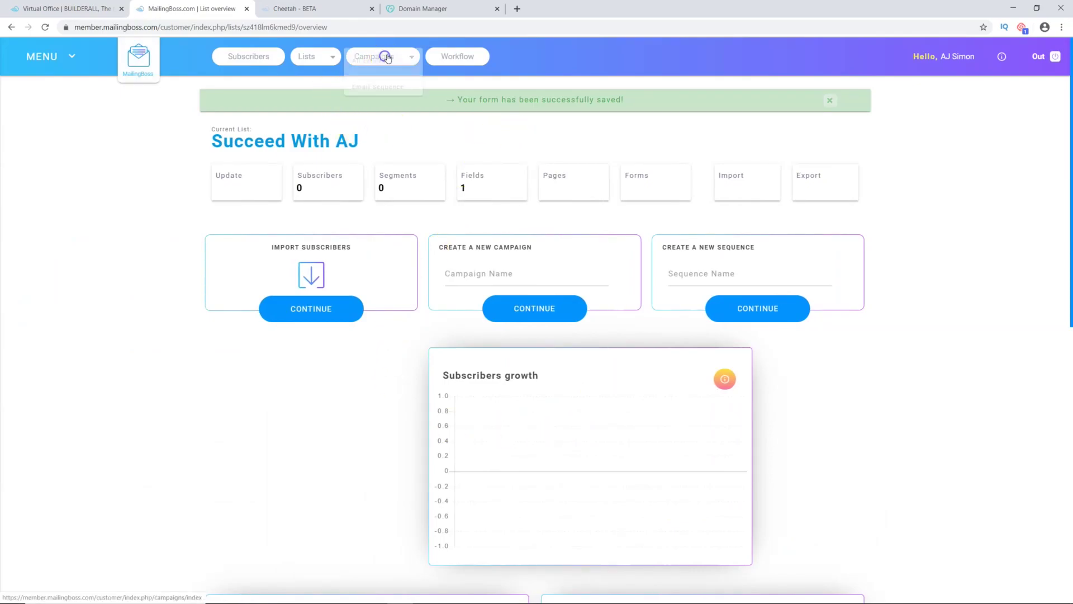
pyautogui.click(385, 87)
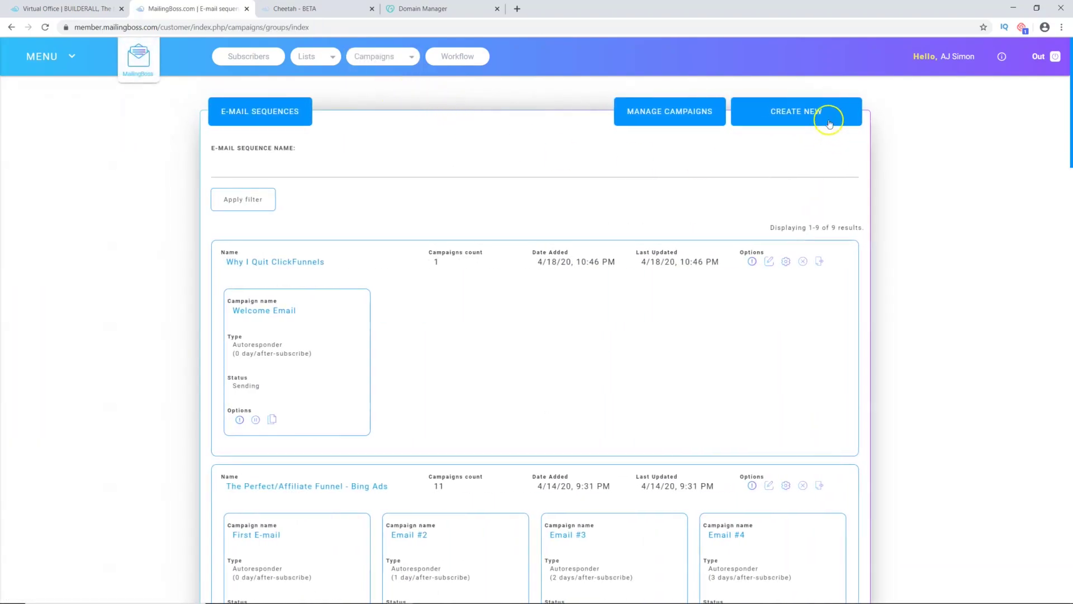
# Step: Create sequence 'Succeed With AJ' on the Succeed With AJ list and open its e-mails
pyautogui.click(794, 111)
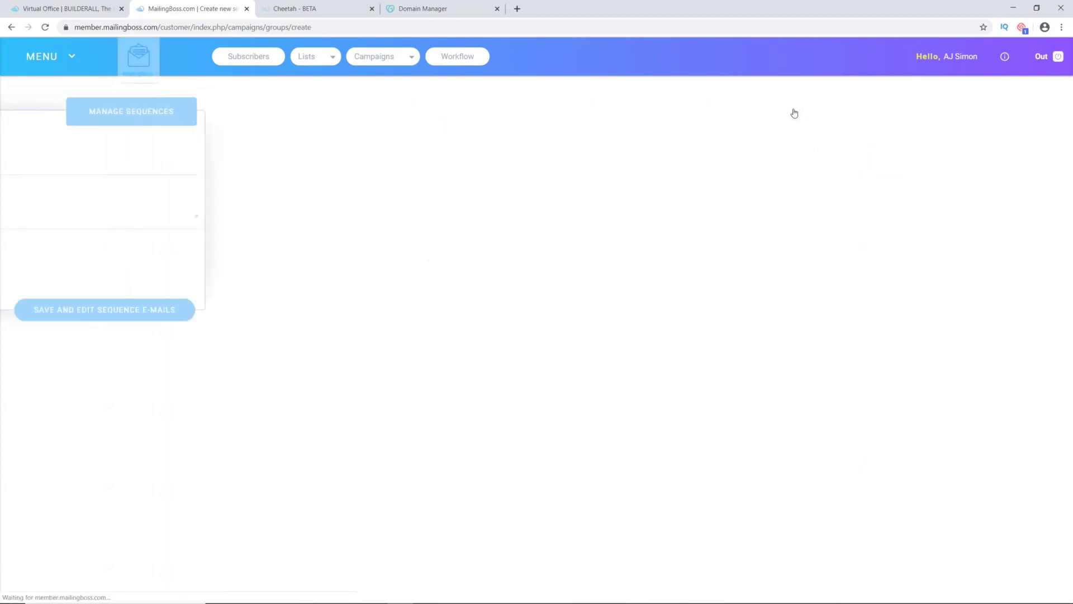
pyautogui.click(246, 168)
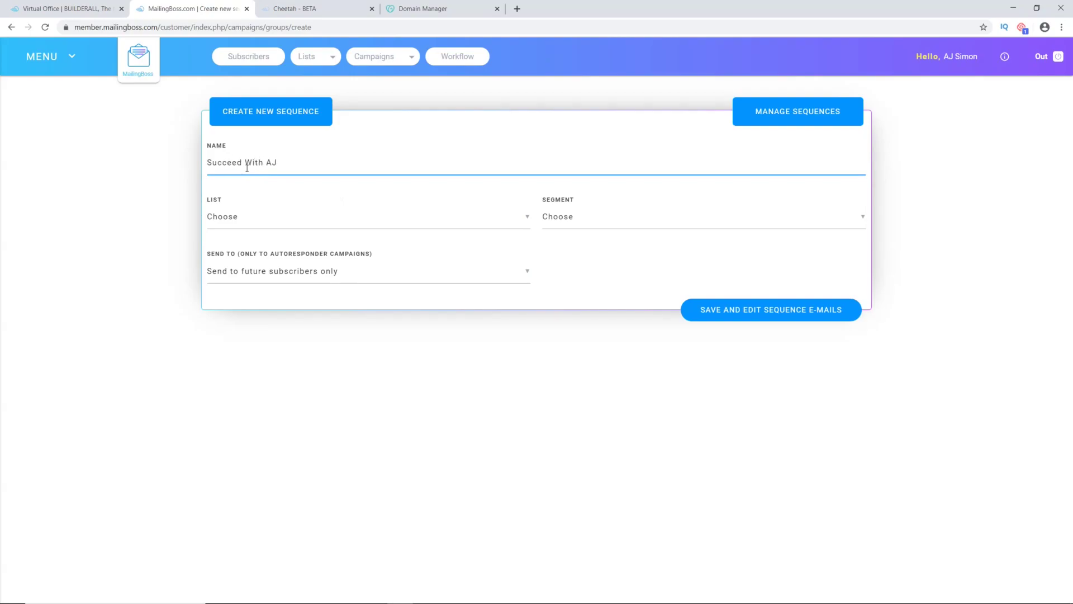
pyautogui.write('Succeed With AJ')
pyautogui.click(238, 218)
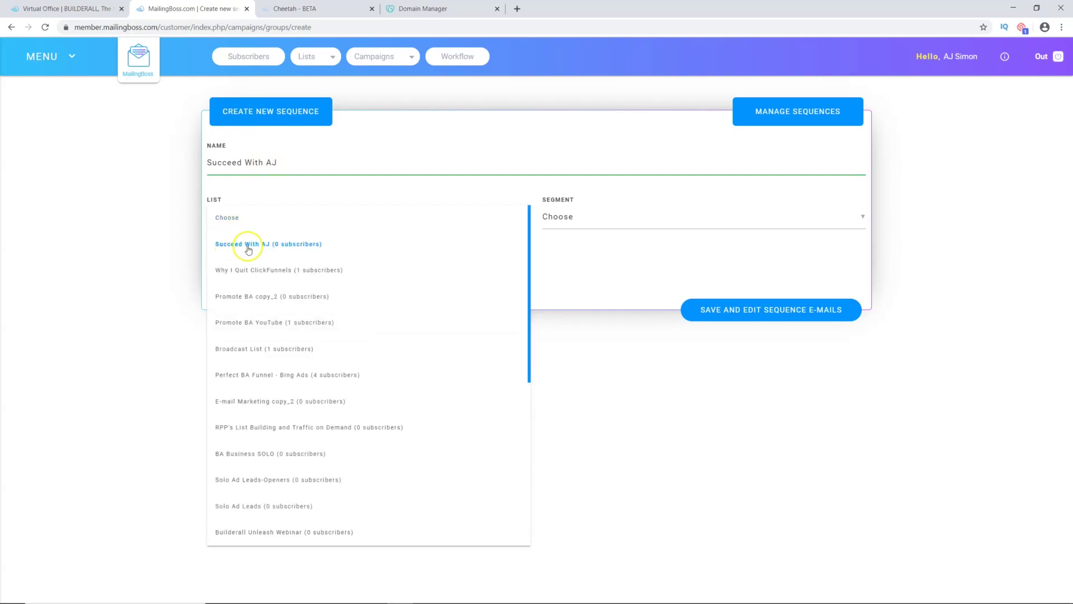
pyautogui.click(281, 244)
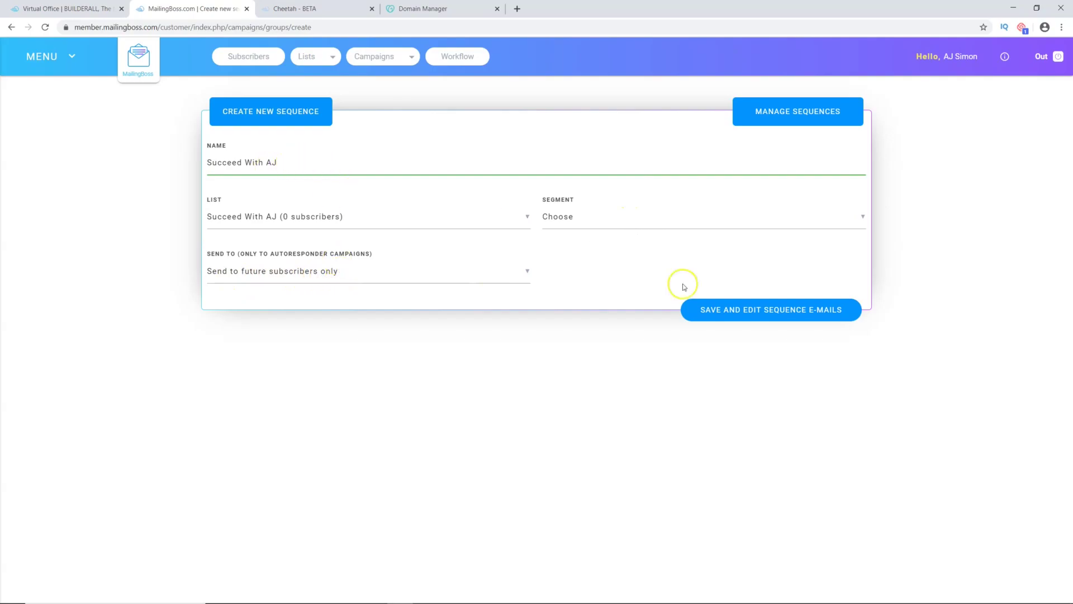
pyautogui.click(761, 314)
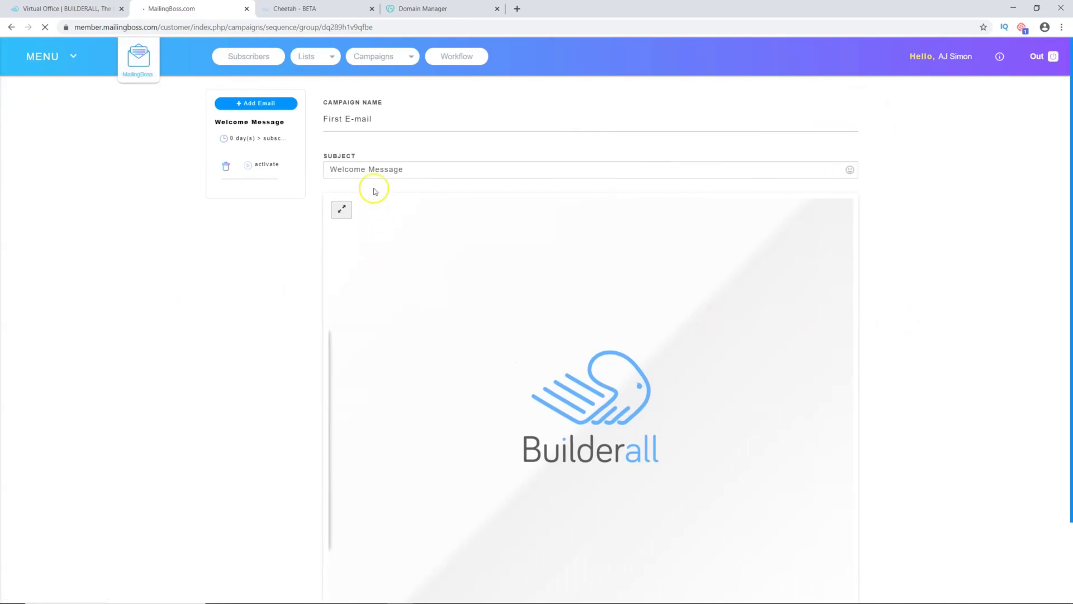
# Step: Delete the placeholder Lorem Ipsum paragraph from the first e-mail
pyautogui.click(369, 169)
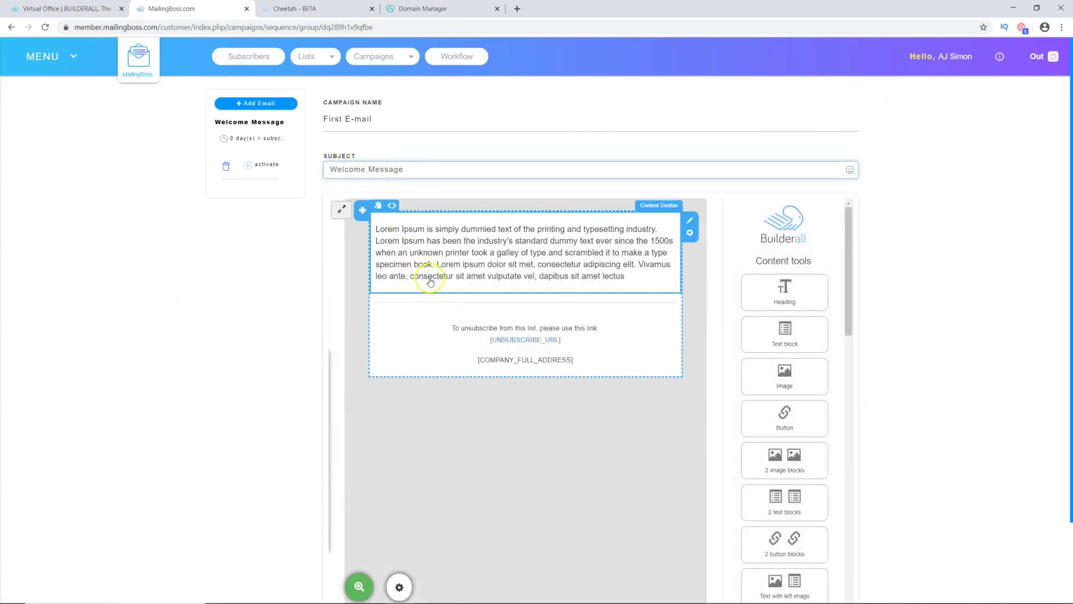
pyautogui.click(436, 252)
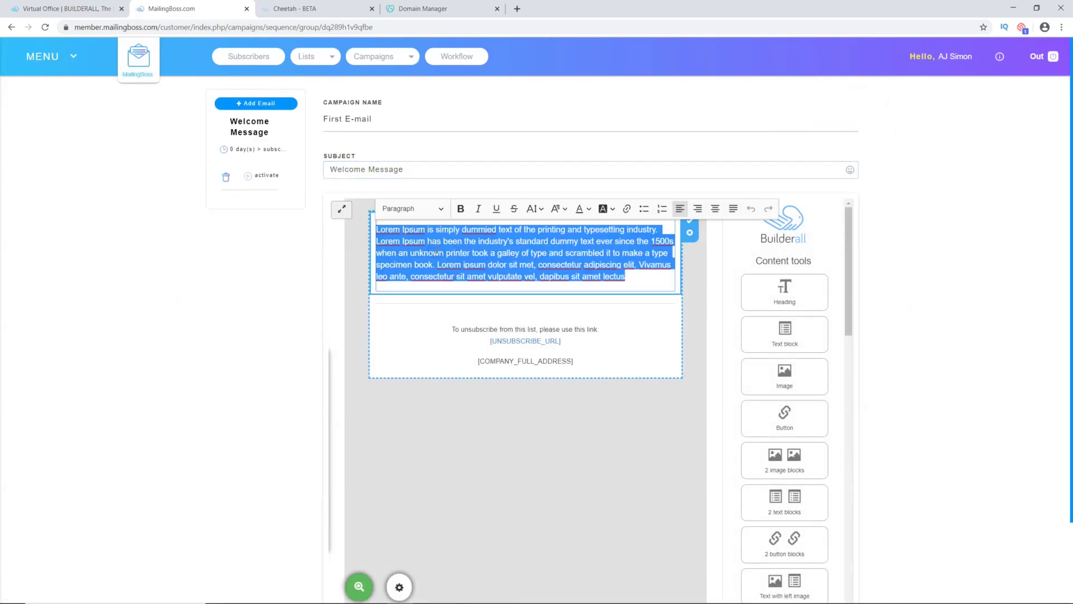
pyautogui.press('BackSpace')
# Step: Replace the Welcome Message subject with 'Re: Hey, here is that info you requested...'
pyautogui.click(357, 119)
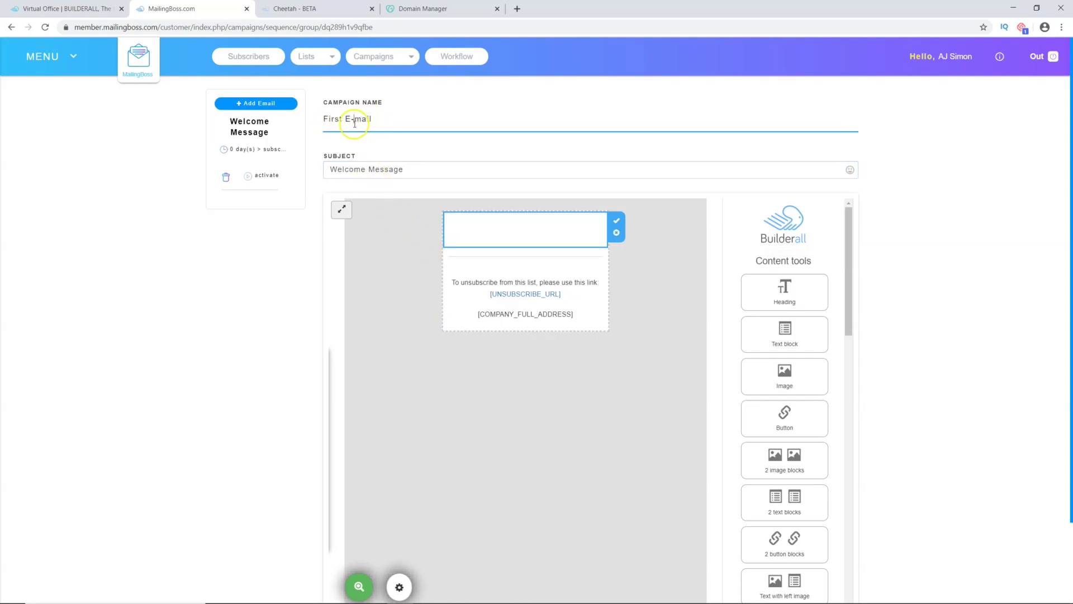
pyautogui.click(365, 170)
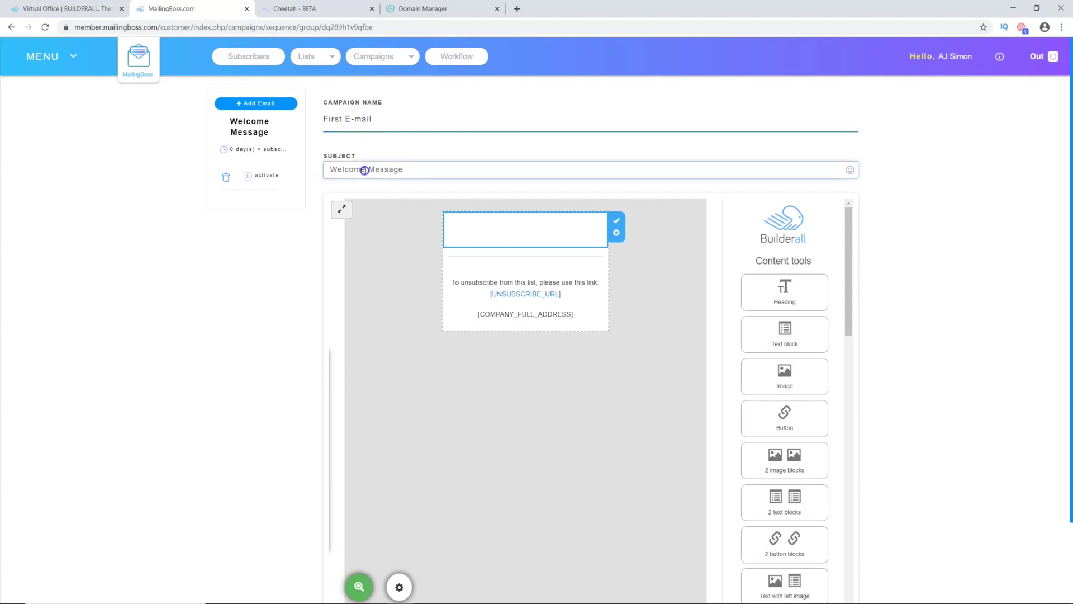
pyautogui.moveTo(422, 168); pyautogui.dragTo(317, 168)
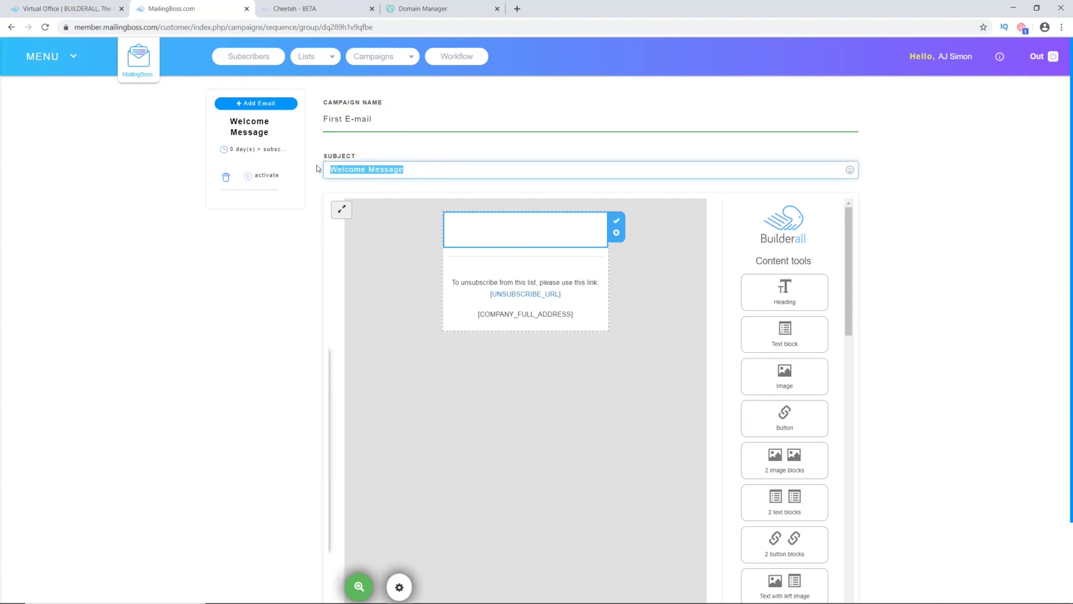
pyautogui.write('Hey, ')
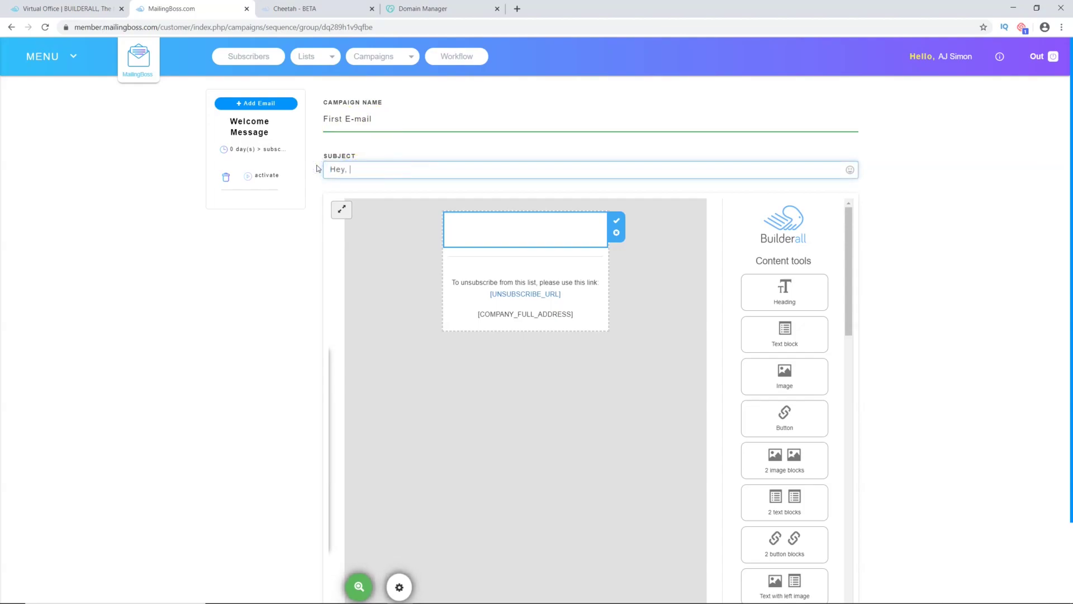
pyautogui.write('here is that info you requested...')
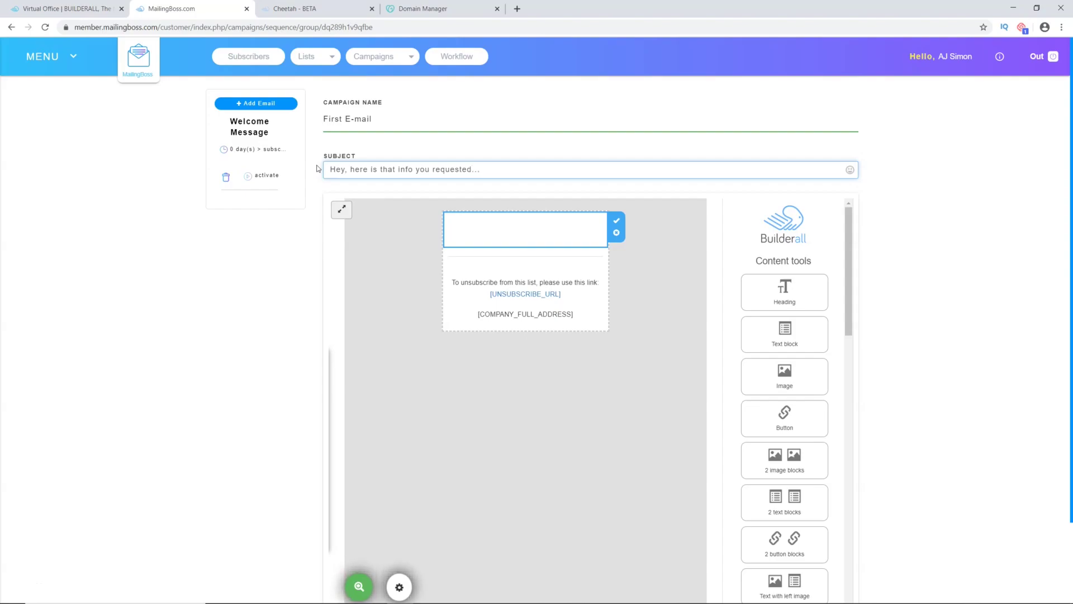
pyautogui.click(496, 229)
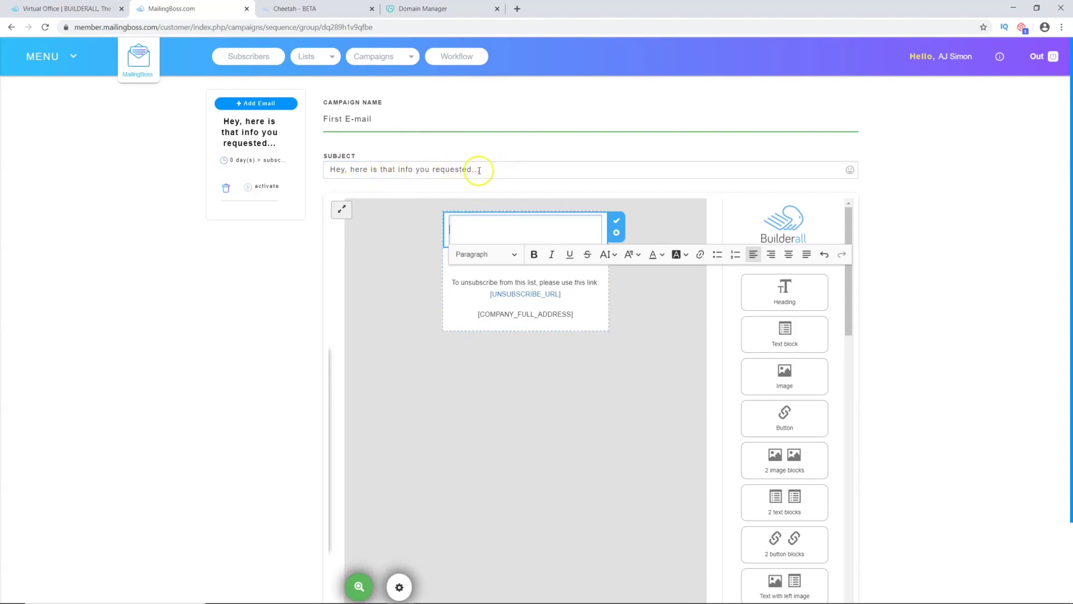
pyautogui.click(332, 171)
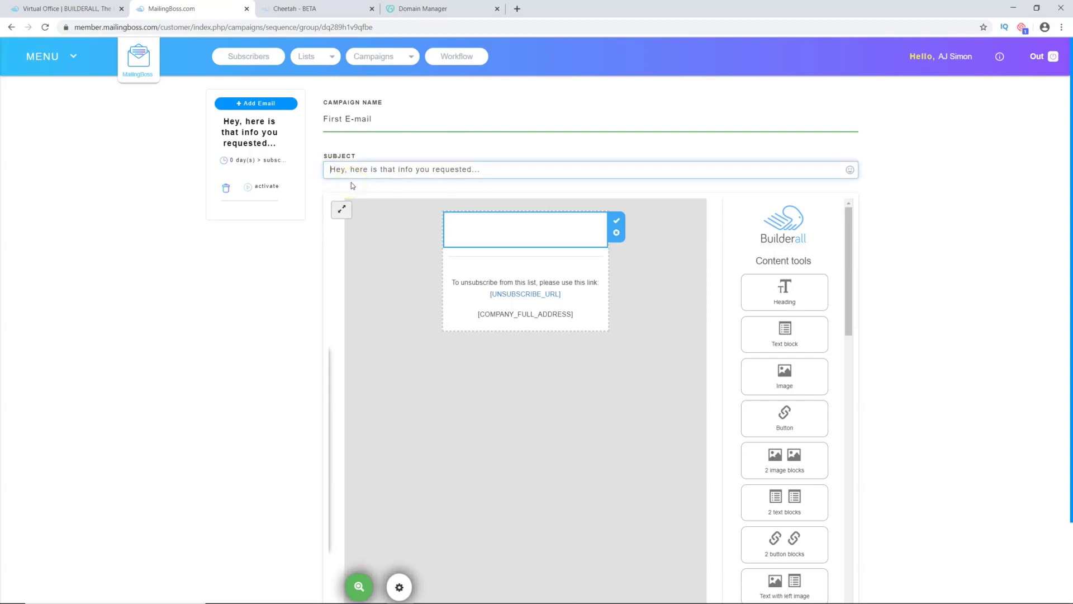
pyautogui.write('Re:')
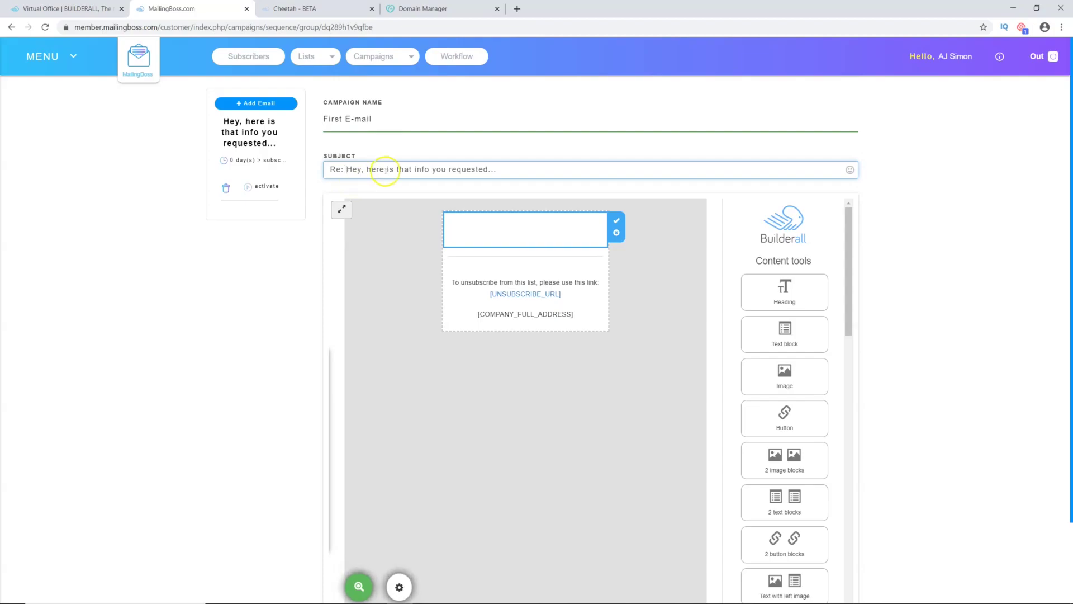
pyautogui.click(343, 182)
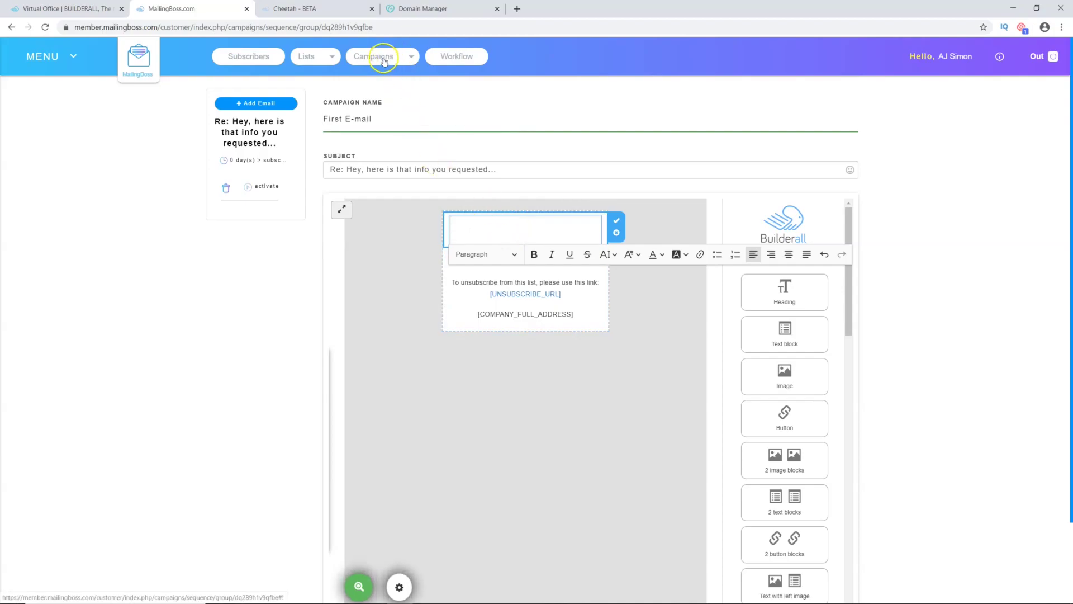
# Step: Open the E-mail Sequences page in a new tab and open the Bing Ads sequence
pyautogui.click(332, 58)
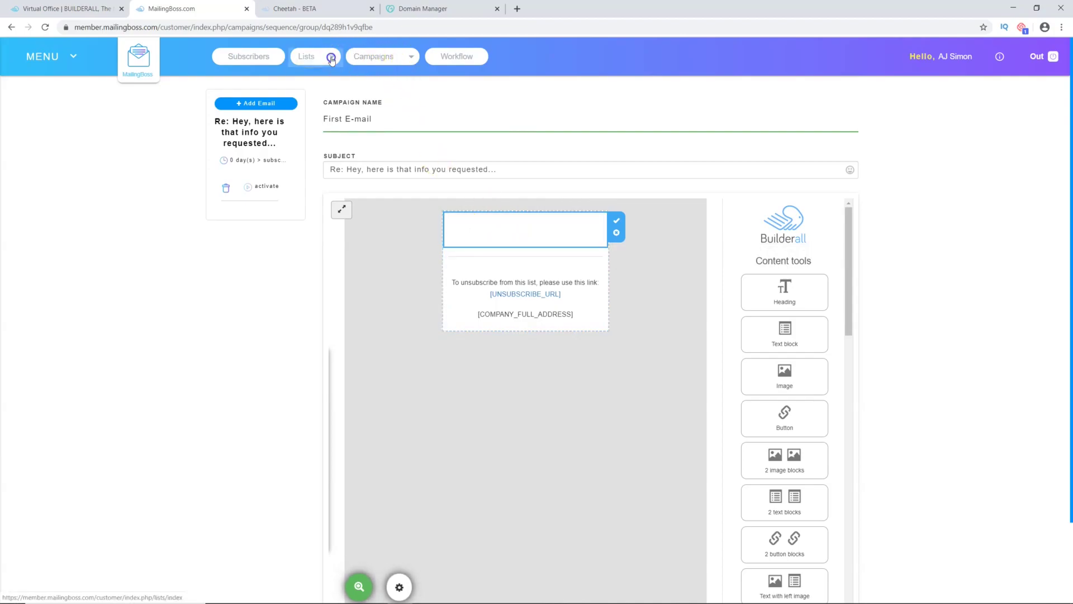
pyautogui.moveTo(386, 61)
pyautogui.rightClick(382, 88)
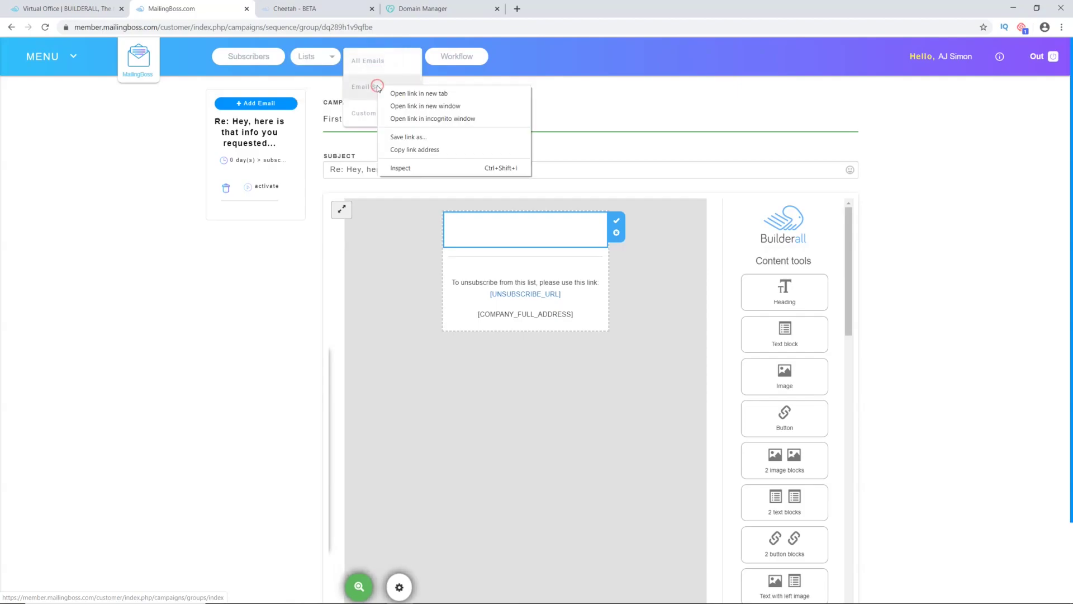
pyautogui.click(397, 93)
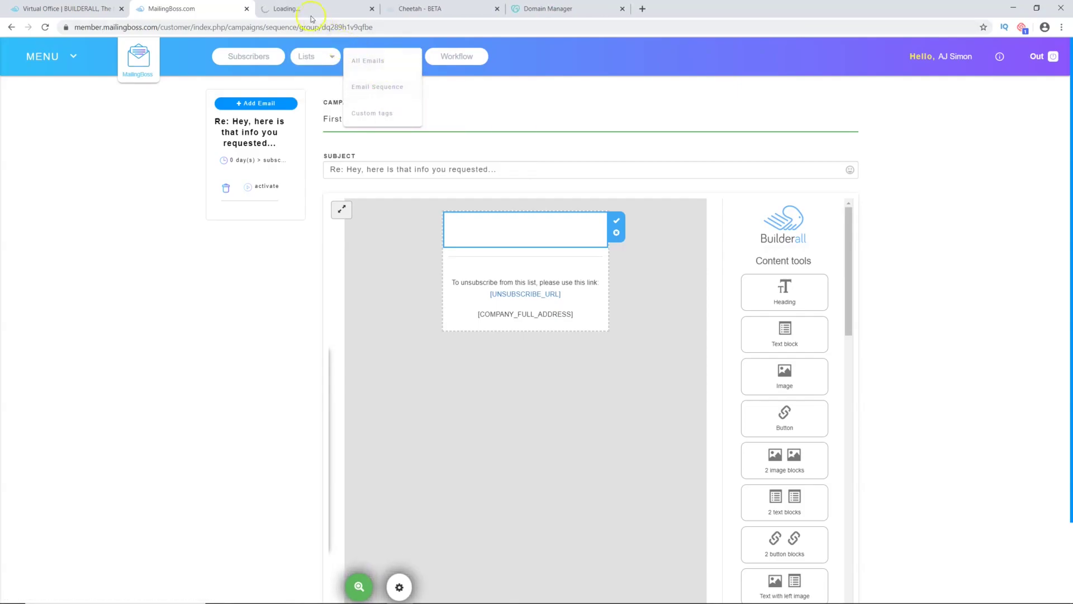
pyautogui.click(301, 9)
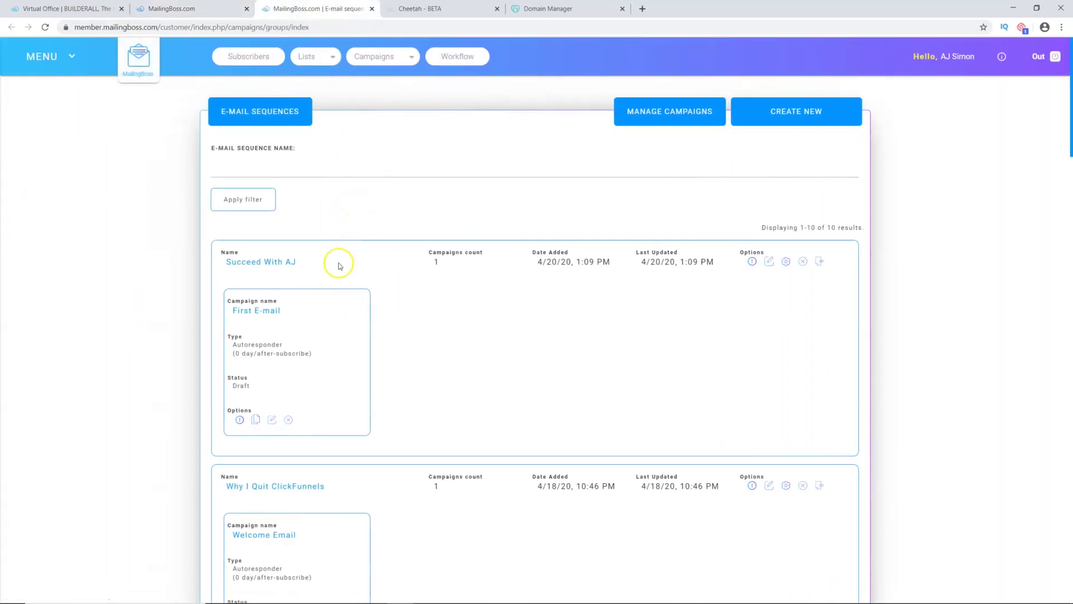
pyautogui.scroll(-3, 354, 308)
pyautogui.scroll(-3, 354, 308)
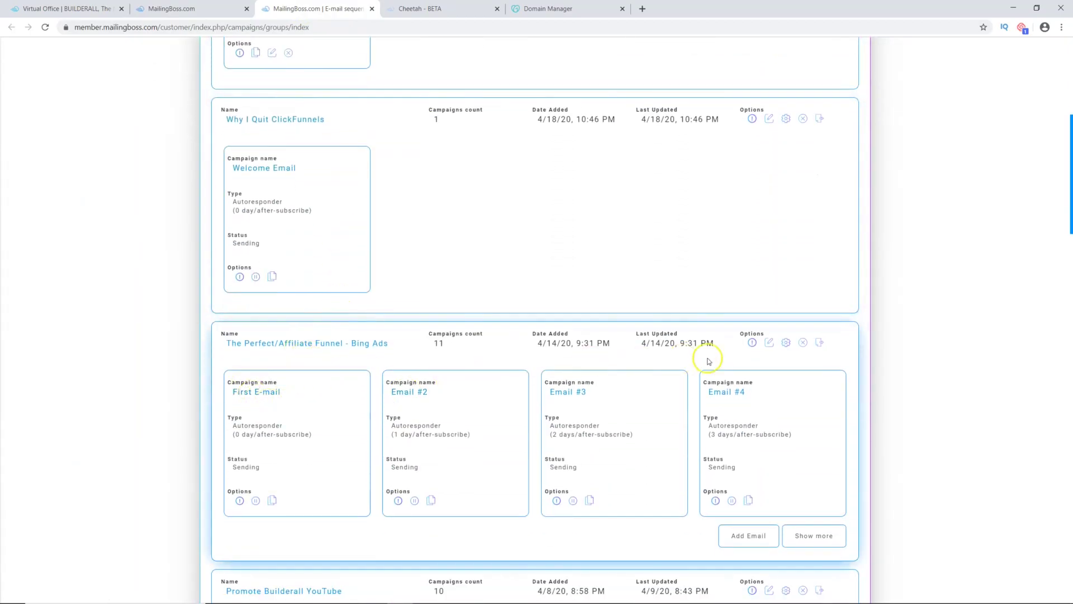
pyautogui.click(786, 344)
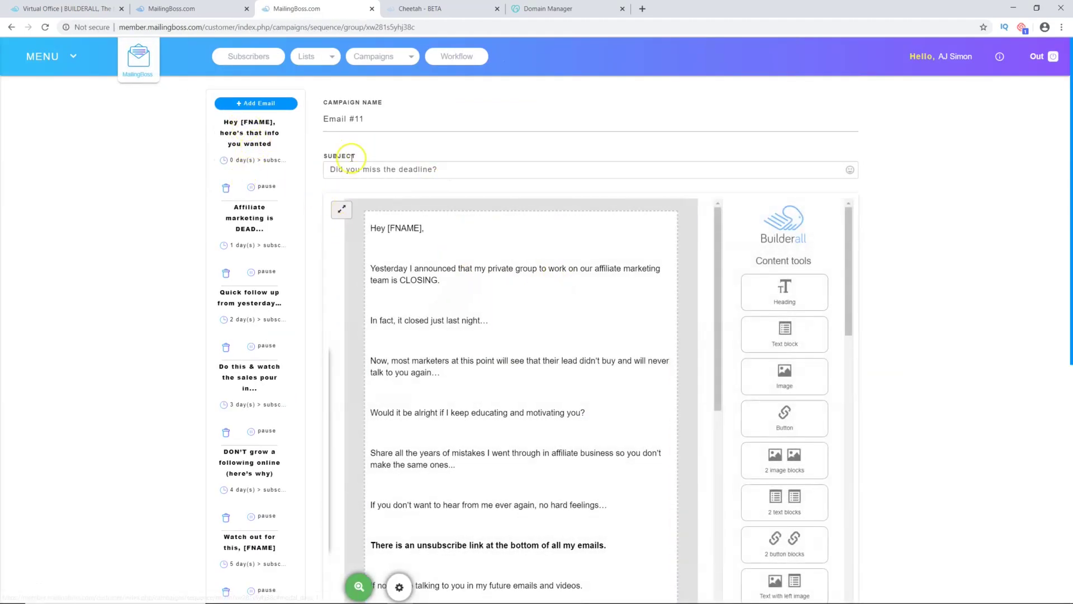
# Step: Copy the full body of its first welcome e-mail and return to the new e-mail's tab
pyautogui.click(247, 125)
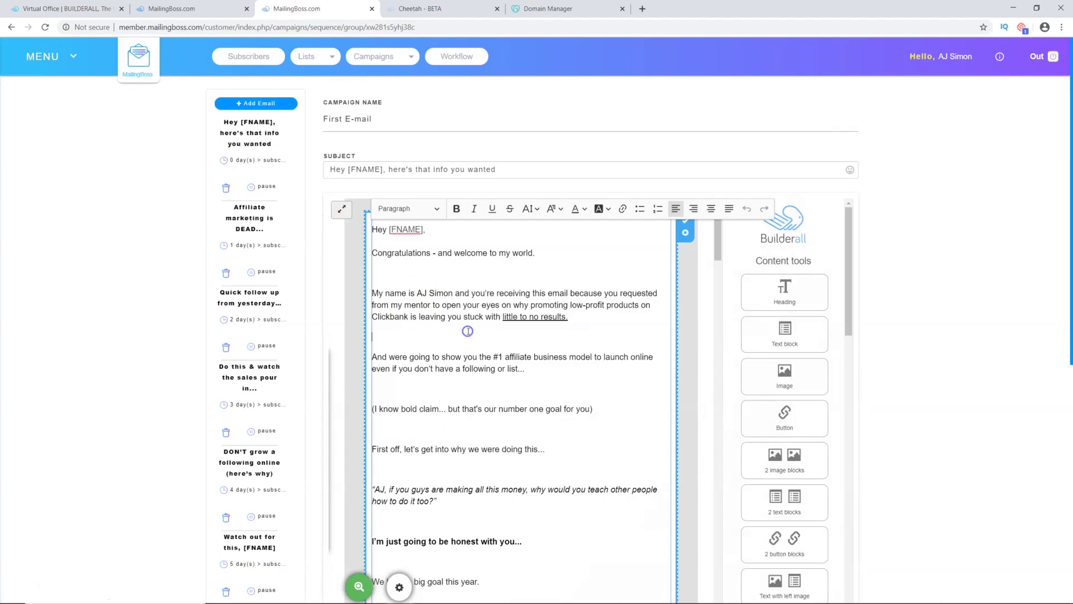
pyautogui.hotkey('ctrl', 'a')
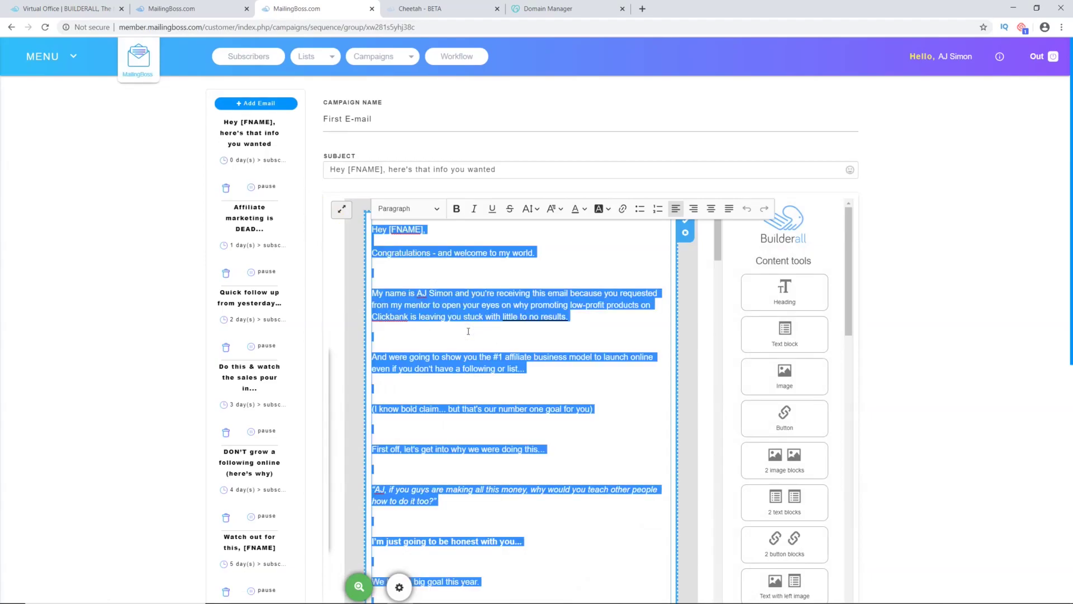
pyautogui.scroll(-6, 474, 383)
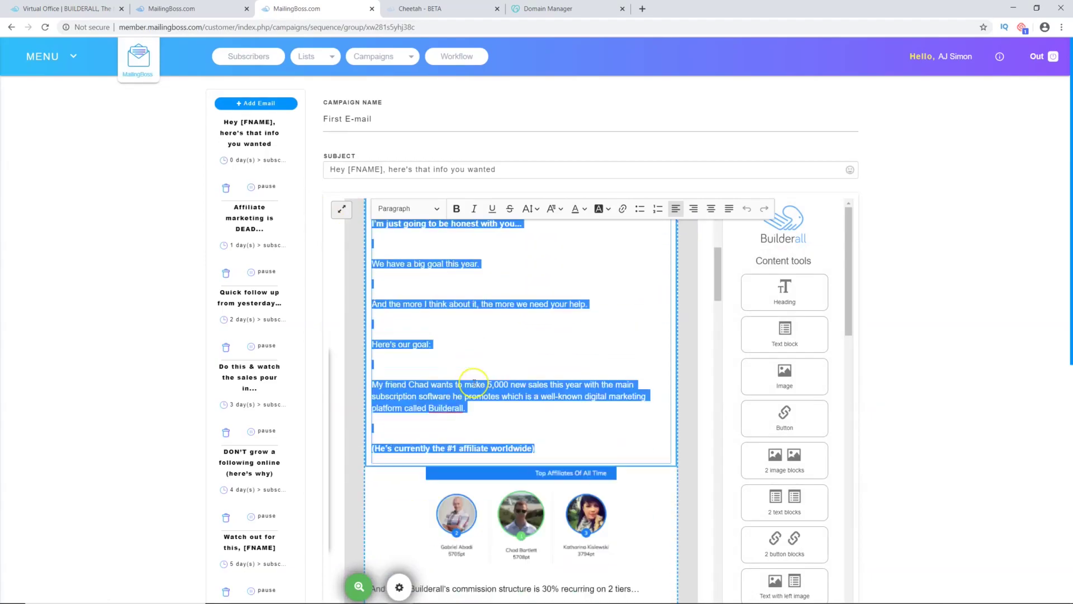
pyautogui.scroll(2, 474, 383)
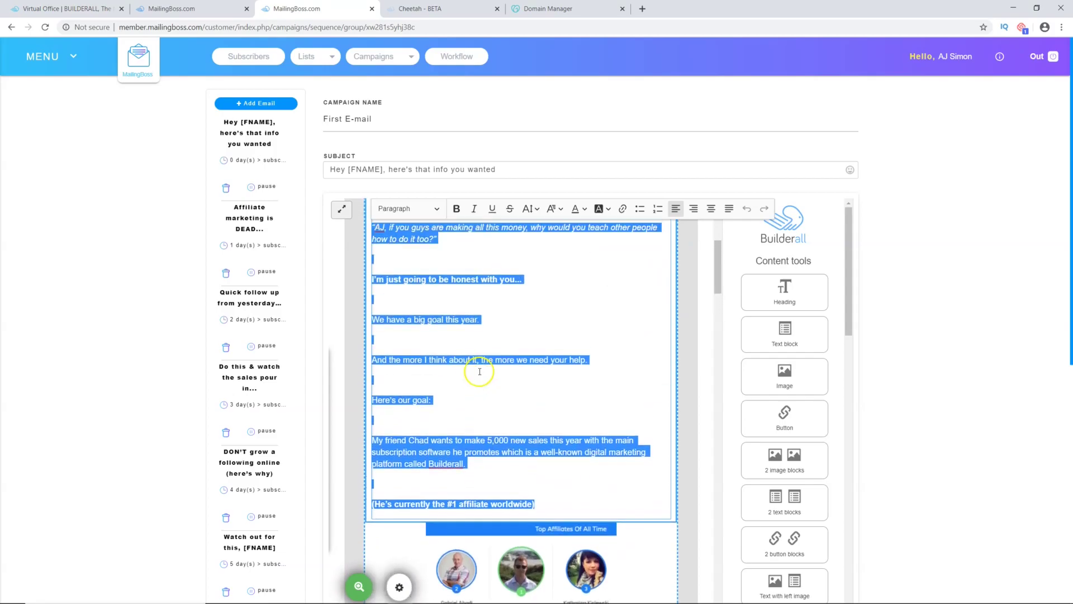
pyautogui.click(510, 340)
pyautogui.scroll(1, 495, 447)
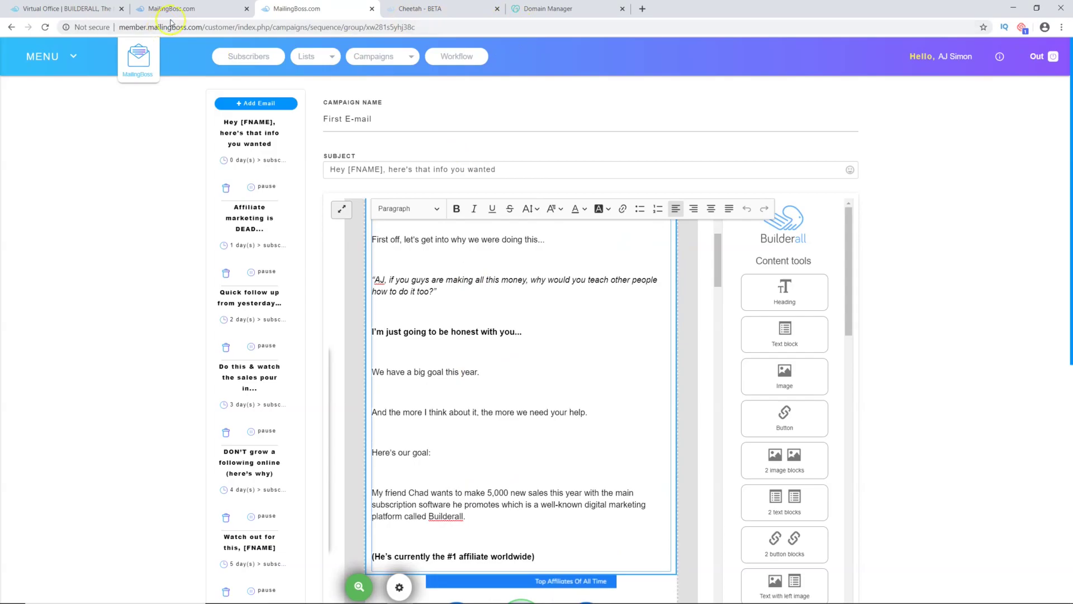
pyautogui.scroll(2, 324, 354)
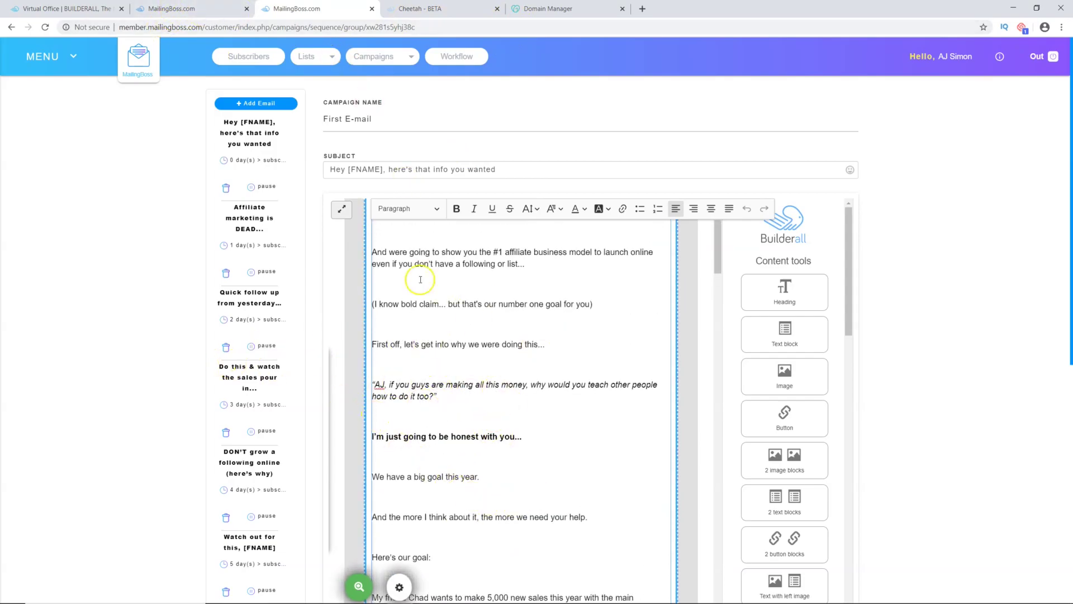
pyautogui.click(177, 9)
# Step: Paste the copied welcome text into the First E-mail's empty content block
pyautogui.click(477, 223)
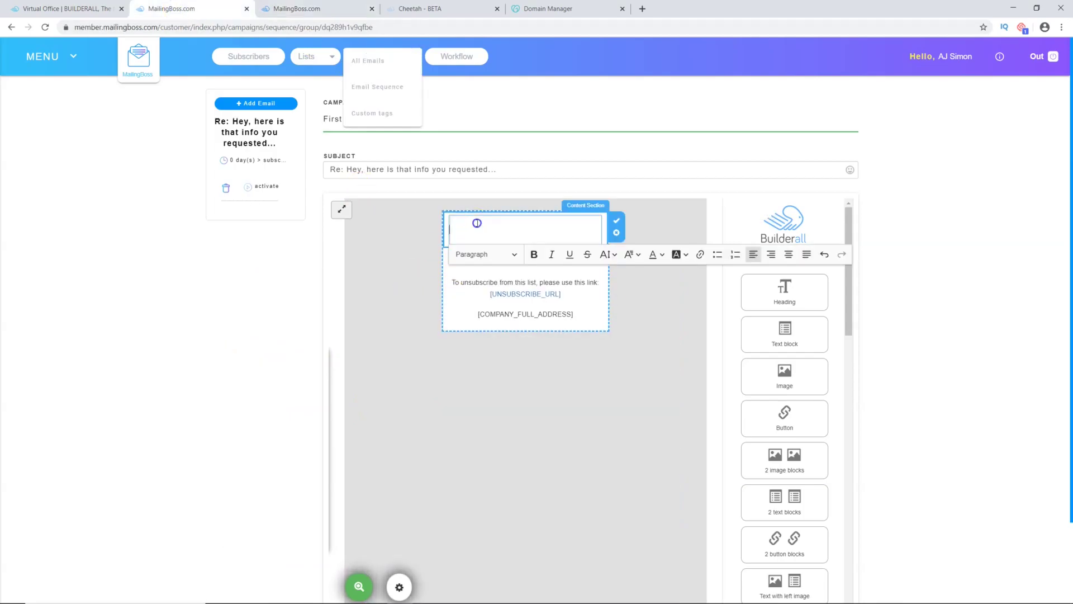
pyautogui.hotkey('ctrl', 'v')
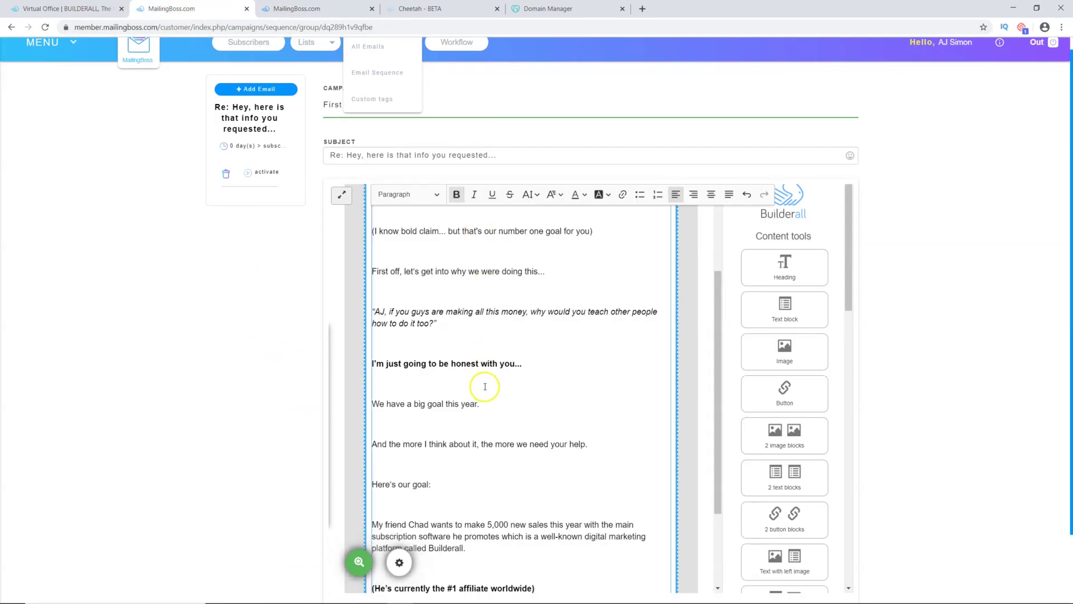
pyautogui.scroll(3, 481, 386)
# Step: Select the [FNAME] placeholder in the 'Hey [FNAME],' greeting
pyautogui.click(398, 416)
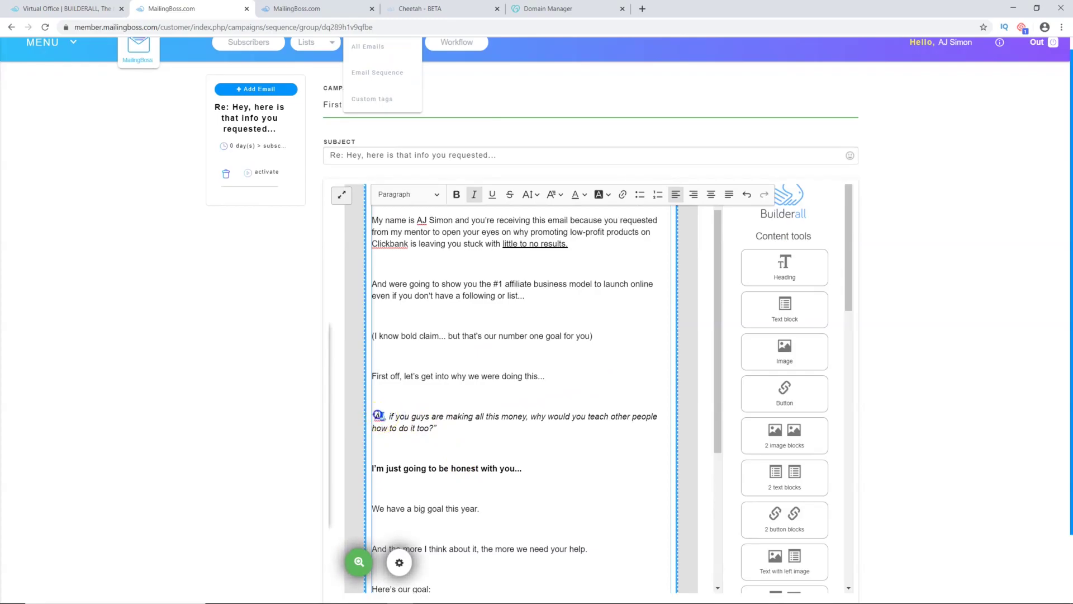
pyautogui.doubleClick(378, 416)
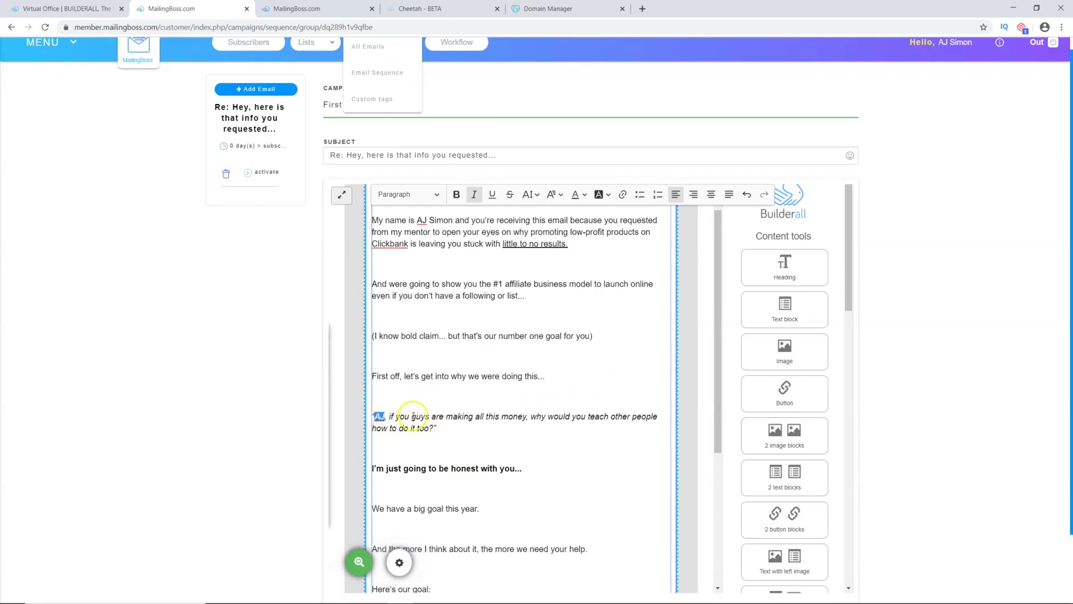
pyautogui.scroll(1, 395, 423)
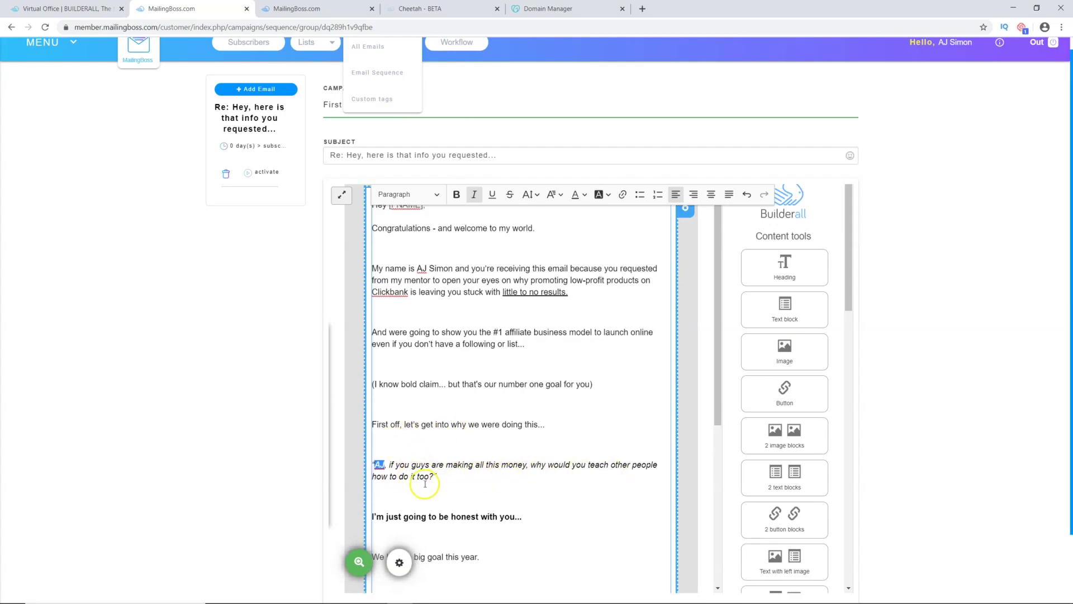
pyautogui.scroll(1, 478, 472)
pyautogui.click(421, 283)
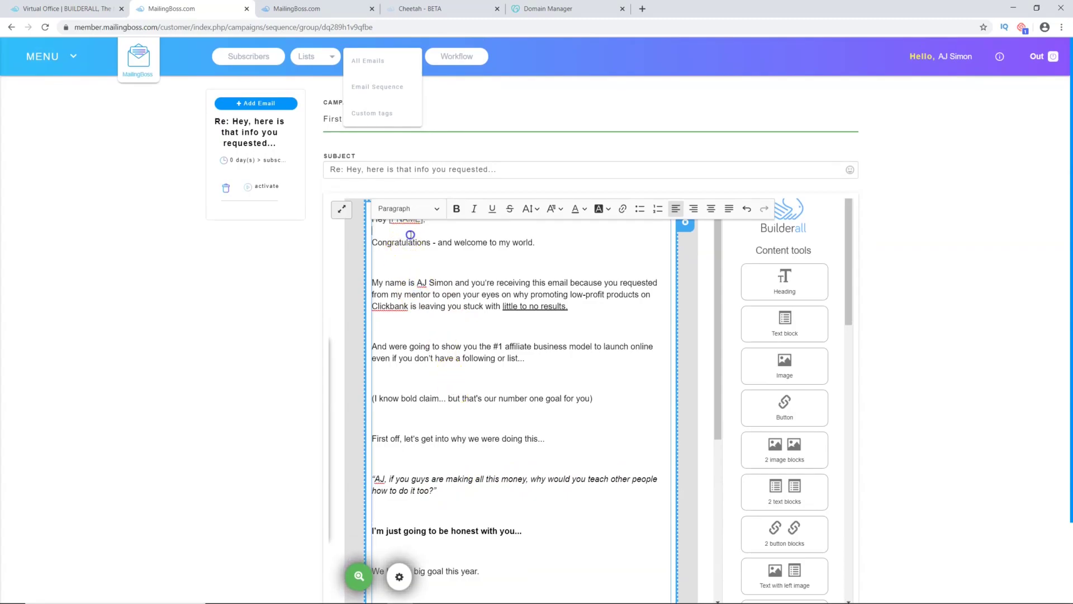
pyautogui.click(372, 231)
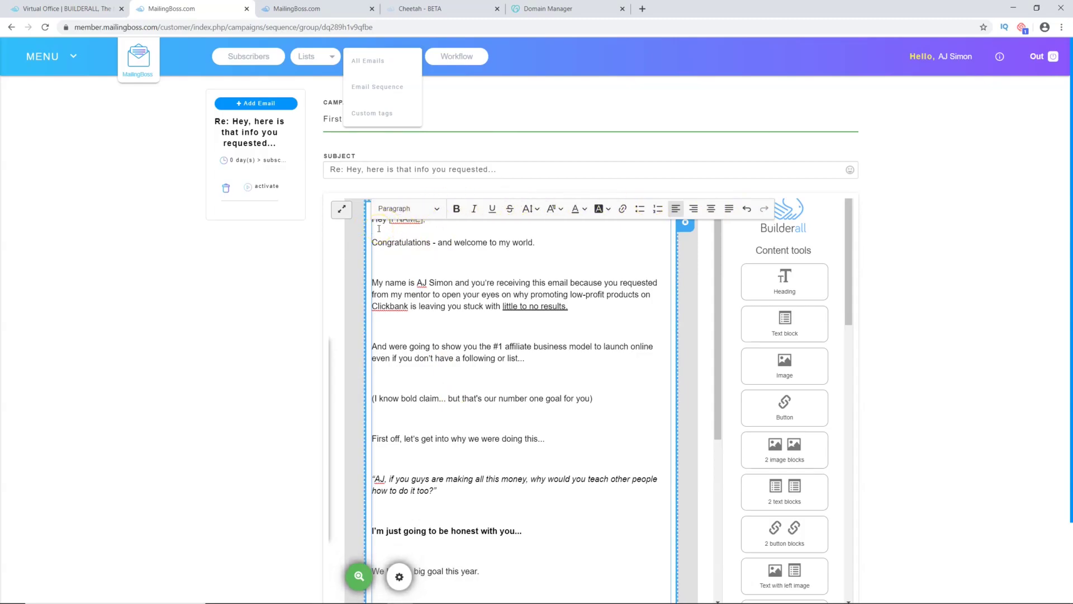
pyautogui.scroll(1, 379, 229)
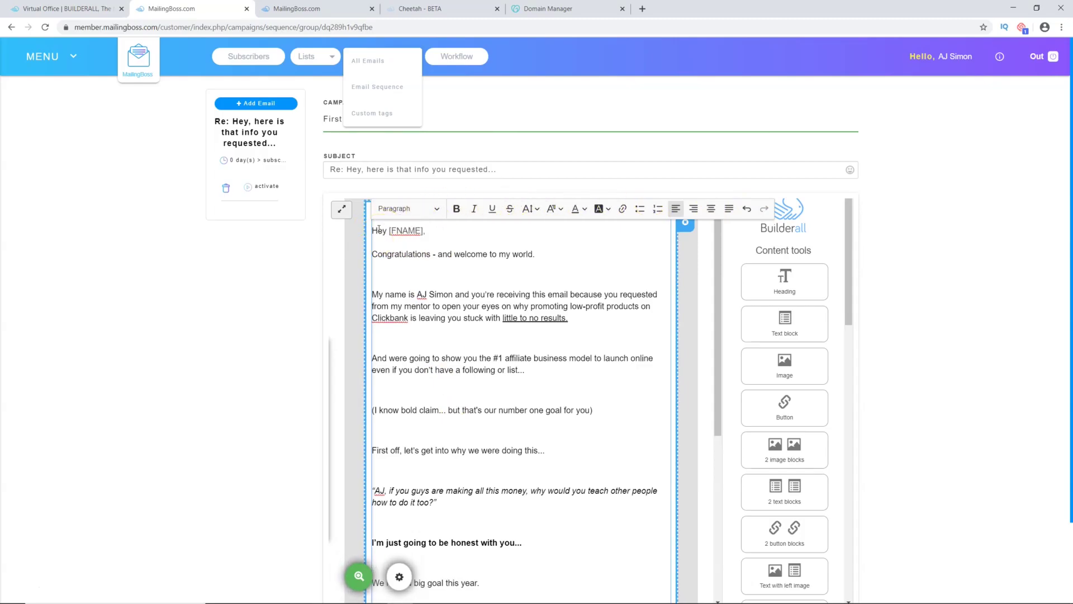
pyautogui.click(420, 231)
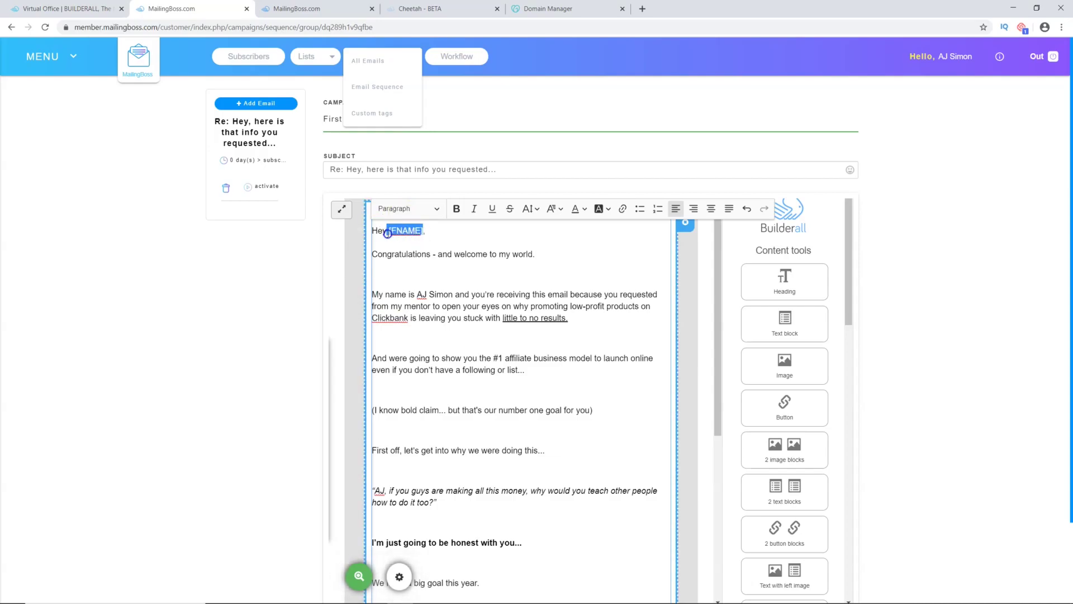
pyautogui.moveTo(391, 233); pyautogui.dragTo(387, 235)
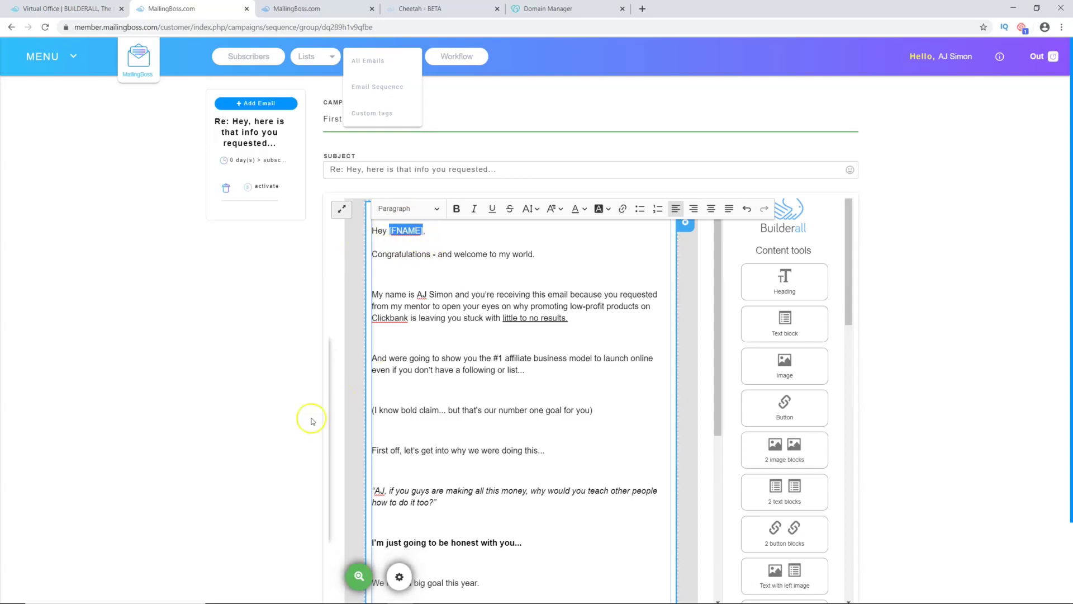
pyautogui.scroll(-3, 240, 442)
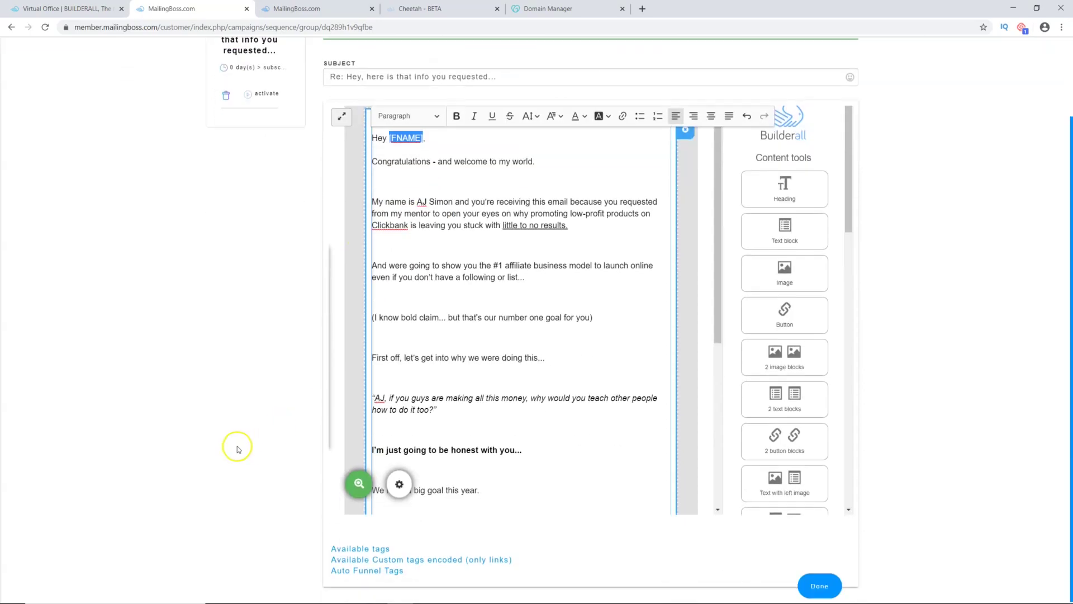
# Step: Insert the [EMAIL] tag from the Available tags list after 'welcome to my world.'
pyautogui.click(353, 548)
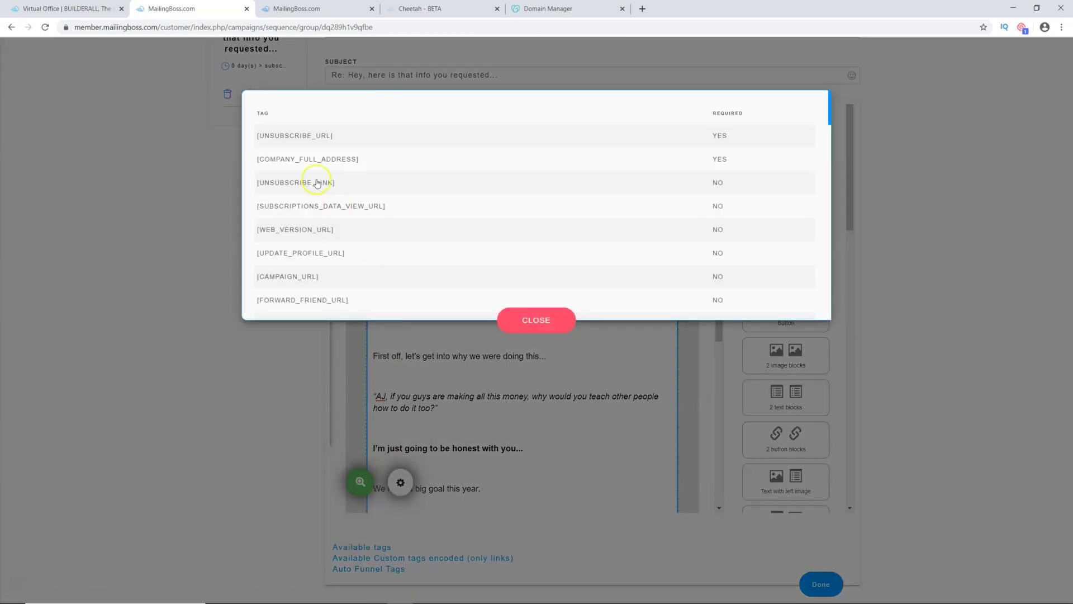
pyautogui.scroll(-8, 309, 161)
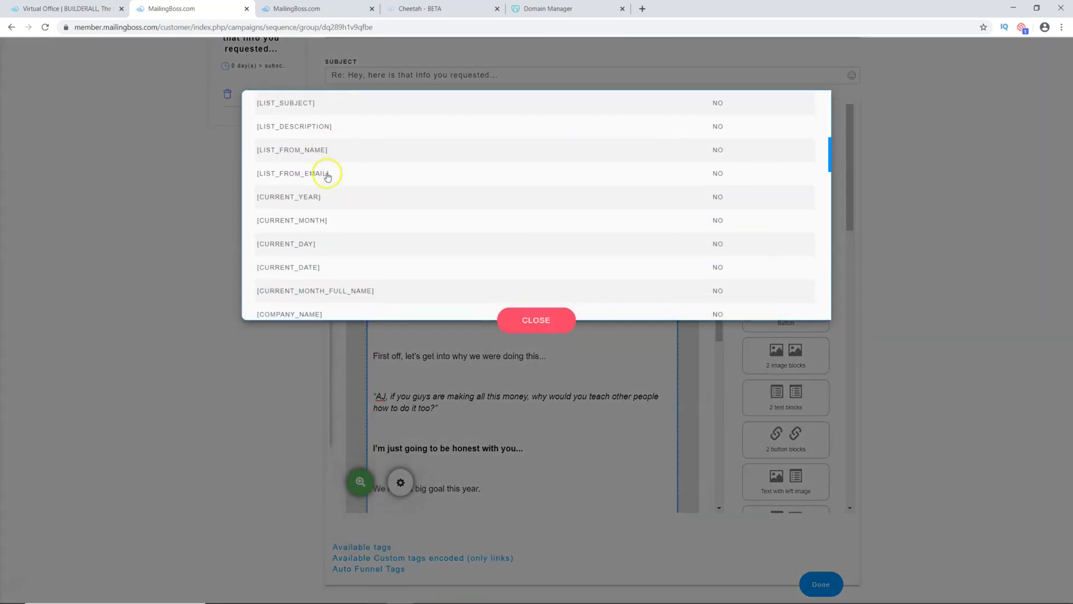
pyautogui.scroll(-10, 332, 185)
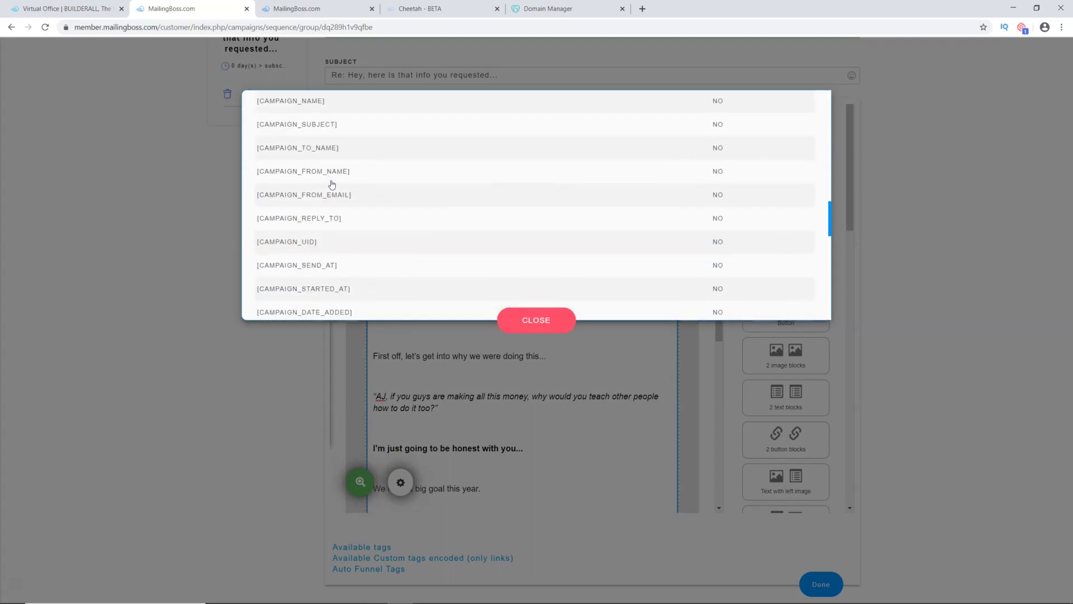
pyautogui.scroll(-10, 332, 185)
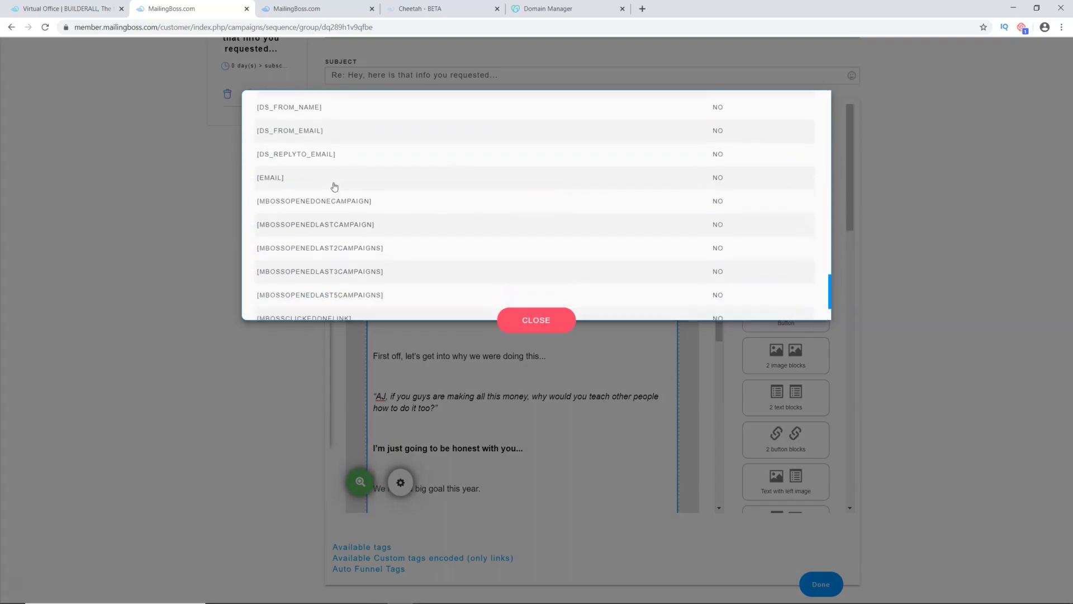
pyautogui.scroll(4, 333, 184)
pyautogui.scroll(-5, 302, 214)
pyautogui.scroll(3, 309, 270)
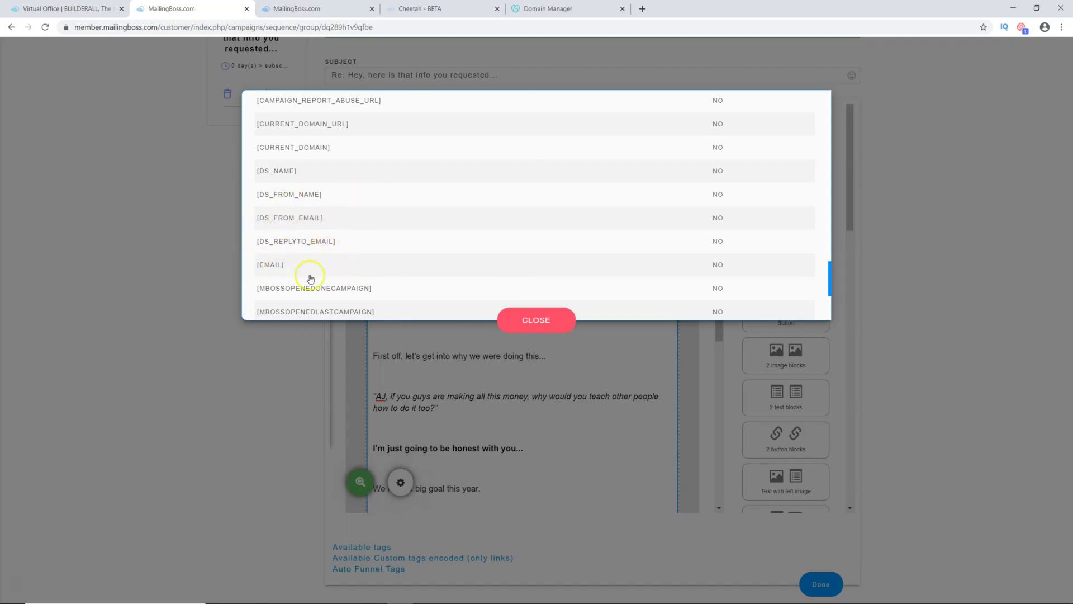
pyautogui.click(276, 266)
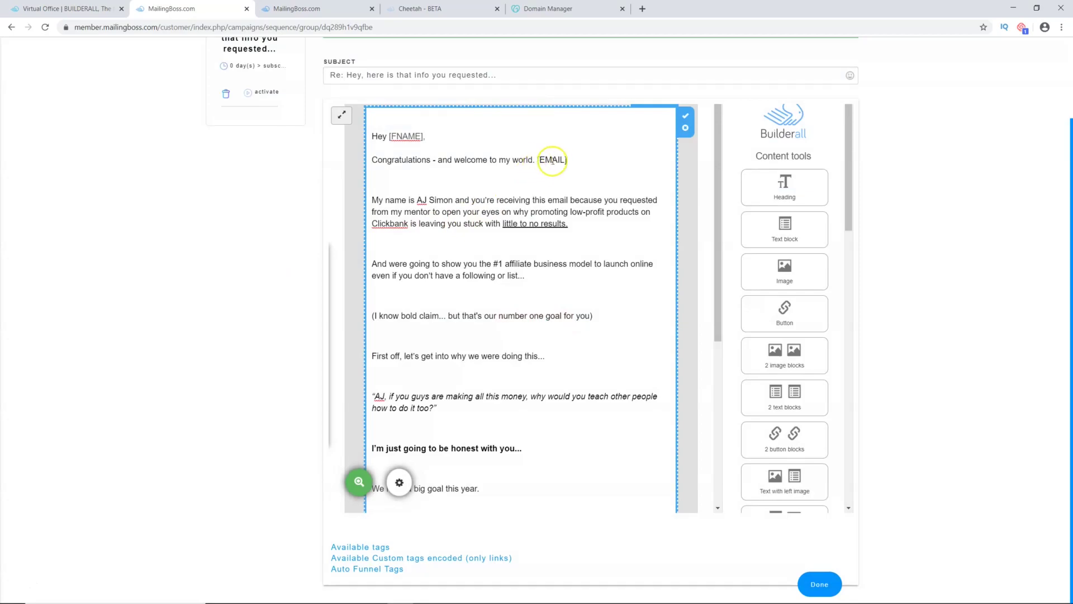
# Step: Move the inserted [EMAIL] tag over [FNAME] so the greeting reads 'Hey [EMAIL],'
pyautogui.moveTo(569, 161); pyautogui.dragTo(538, 163)
pyautogui.hotkey('ctrl', 'c')
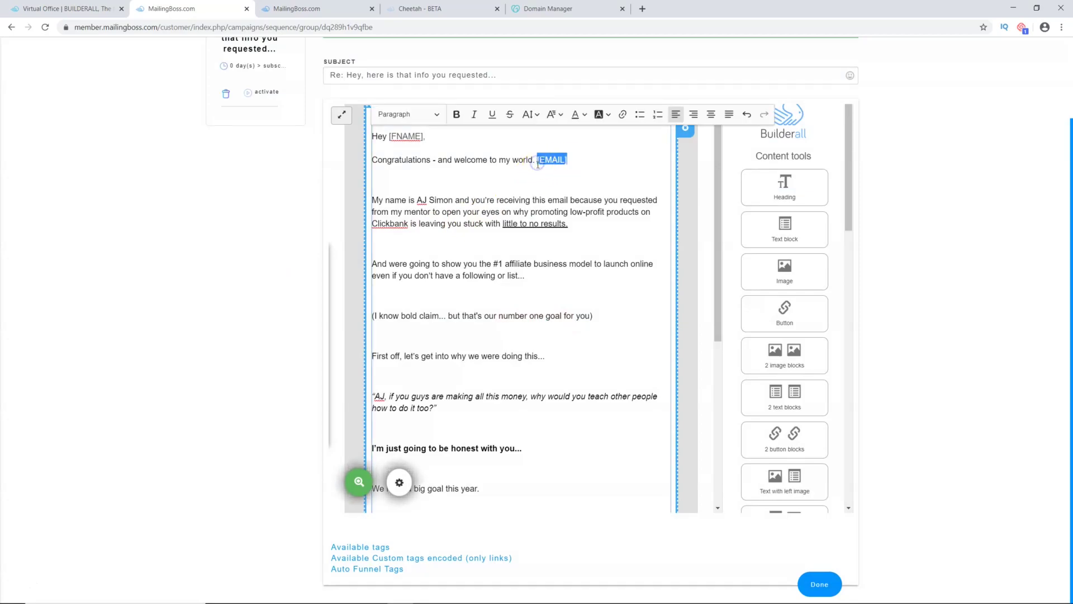
pyautogui.moveTo(424, 136); pyautogui.dragTo(384, 139)
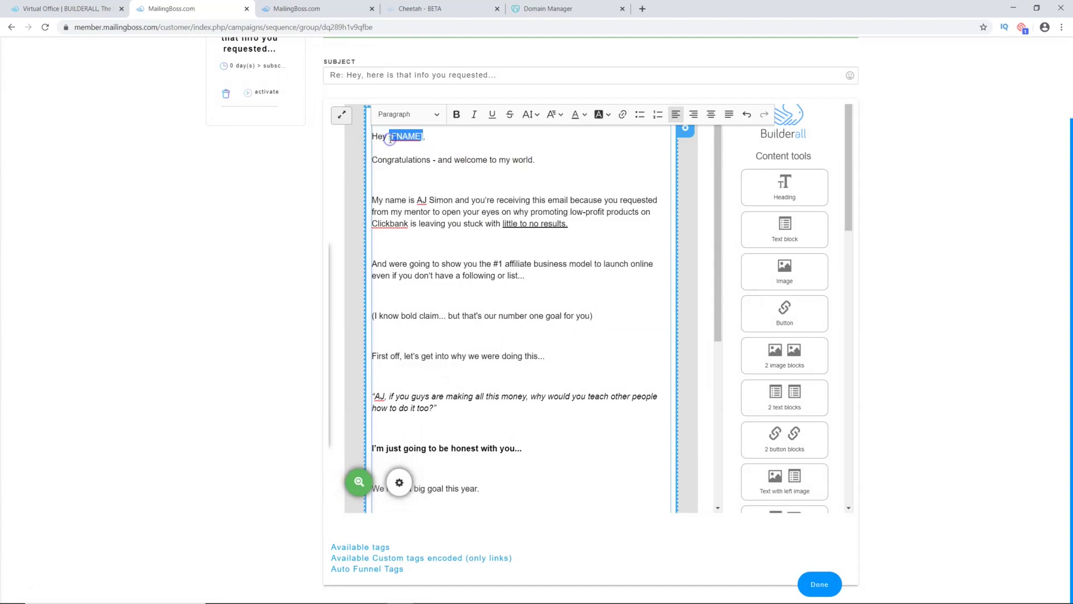
pyautogui.hotkey('ctrl', 'v')
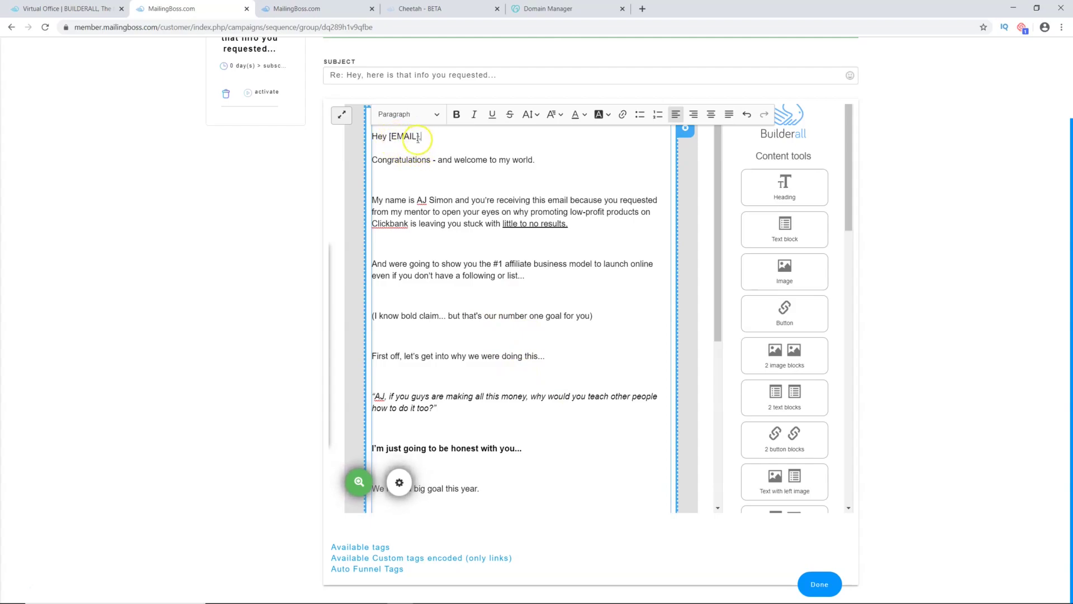
pyautogui.scroll(-5, 434, 324)
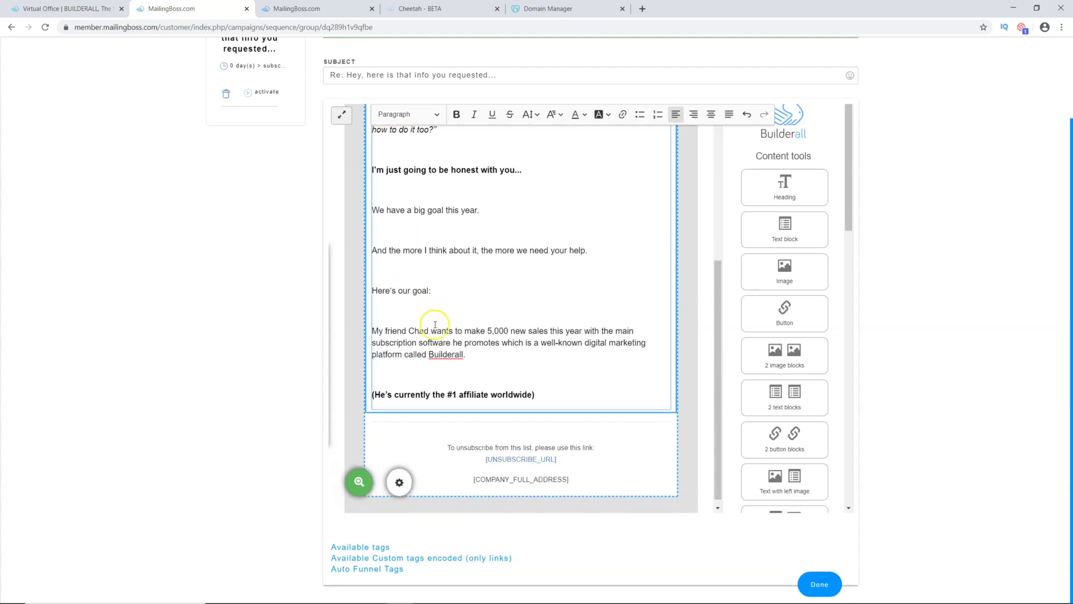
pyautogui.scroll(5, 442, 309)
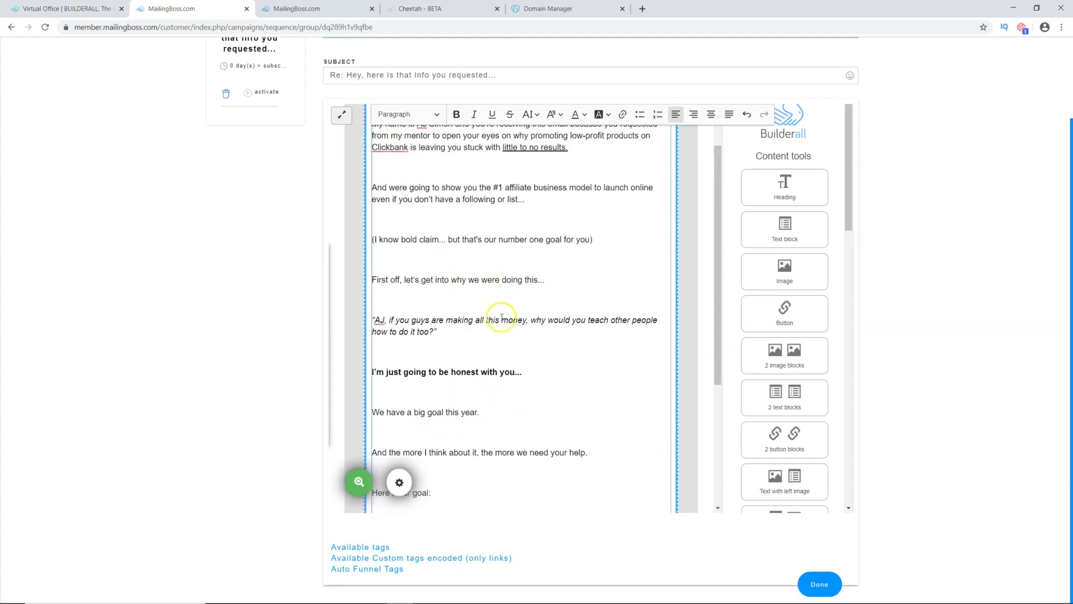
pyautogui.scroll(-5, 509, 391)
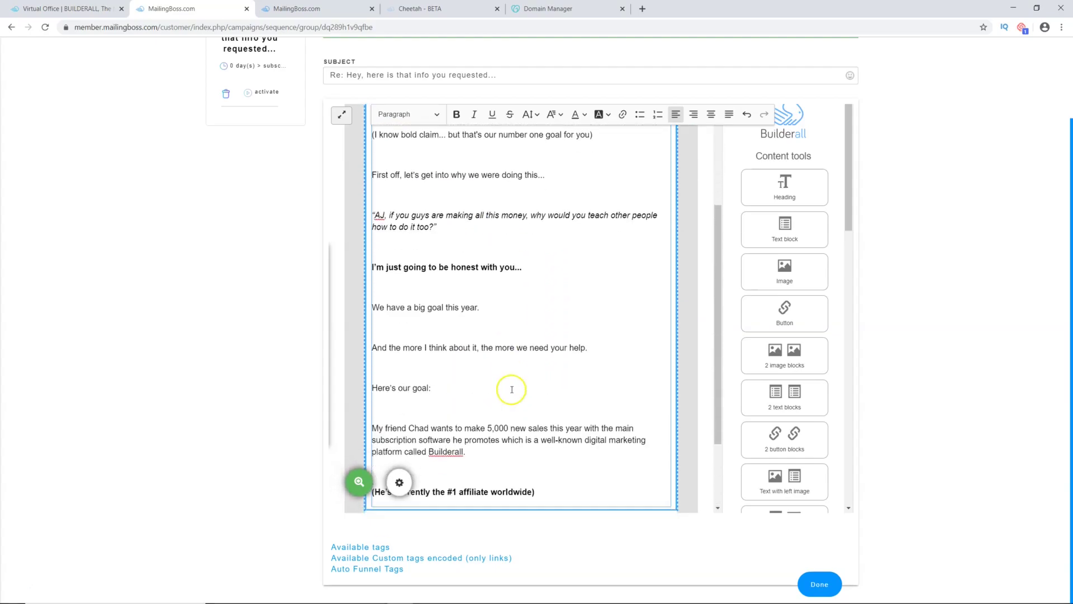
pyautogui.scroll(3, 537, 276)
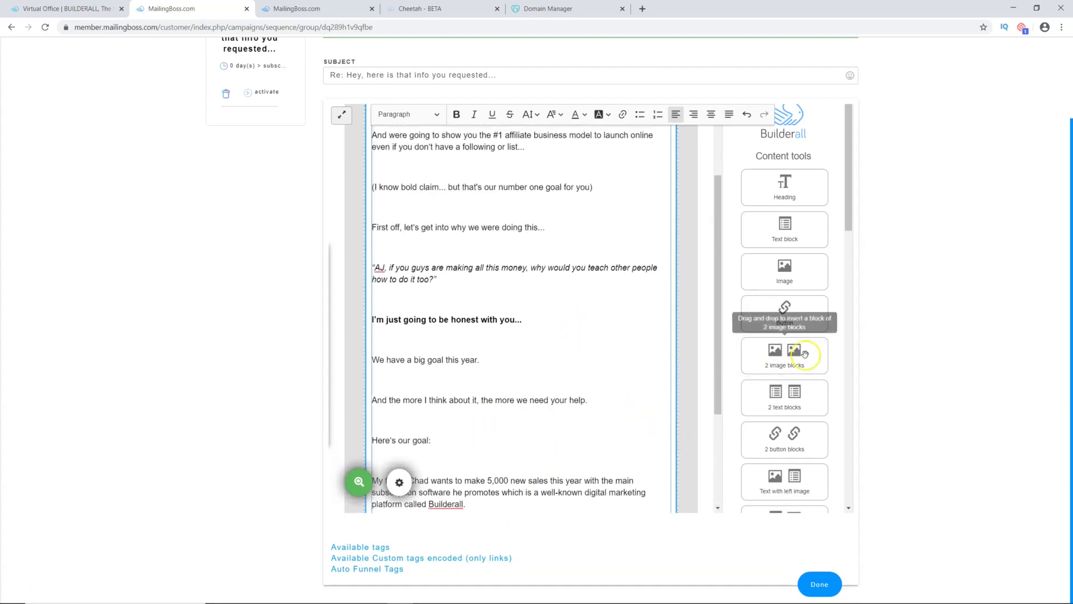
pyautogui.scroll(2, 599, 178)
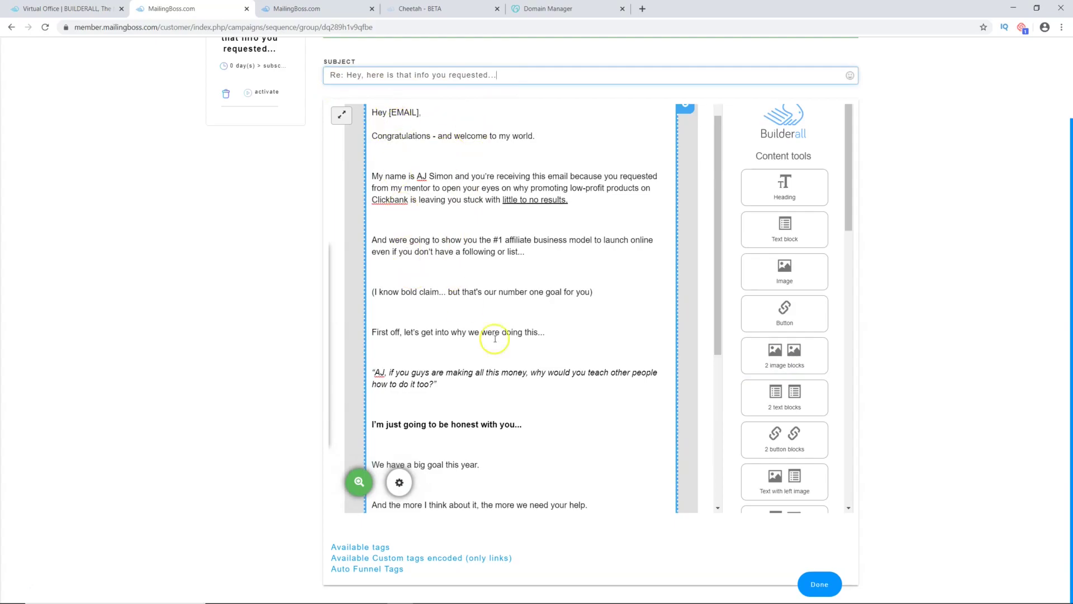
pyautogui.scroll(-2, 518, 393)
pyautogui.scroll(-3, 517, 393)
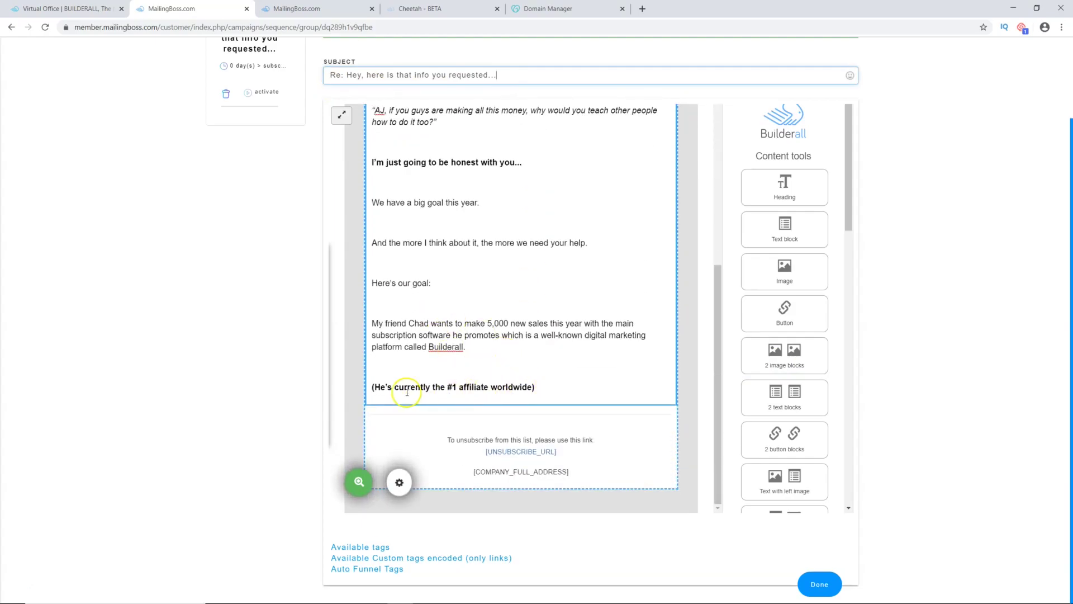
# Step: Select the last body line and start a link, then dismiss the link box unused
pyautogui.click(535, 387)
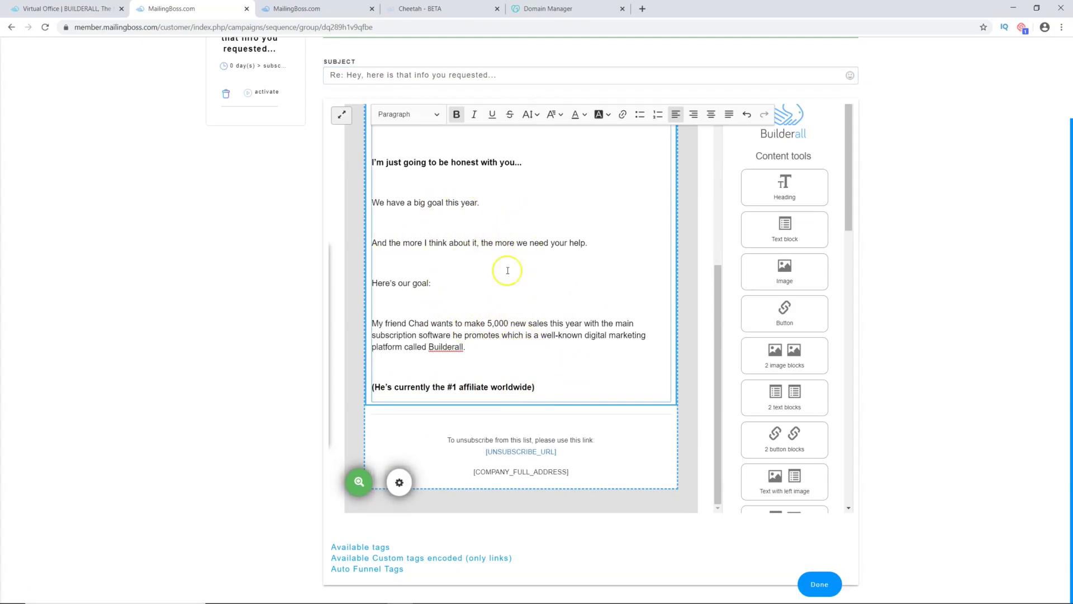
pyautogui.moveTo(544, 386); pyautogui.dragTo(411, 379)
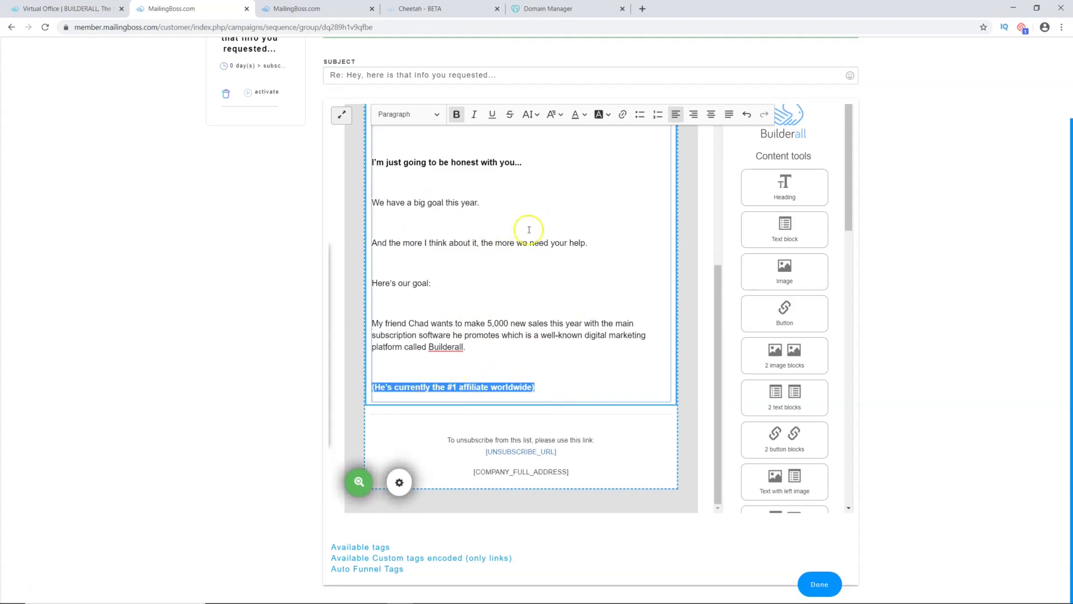
pyautogui.click(622, 115)
pyautogui.click(501, 365)
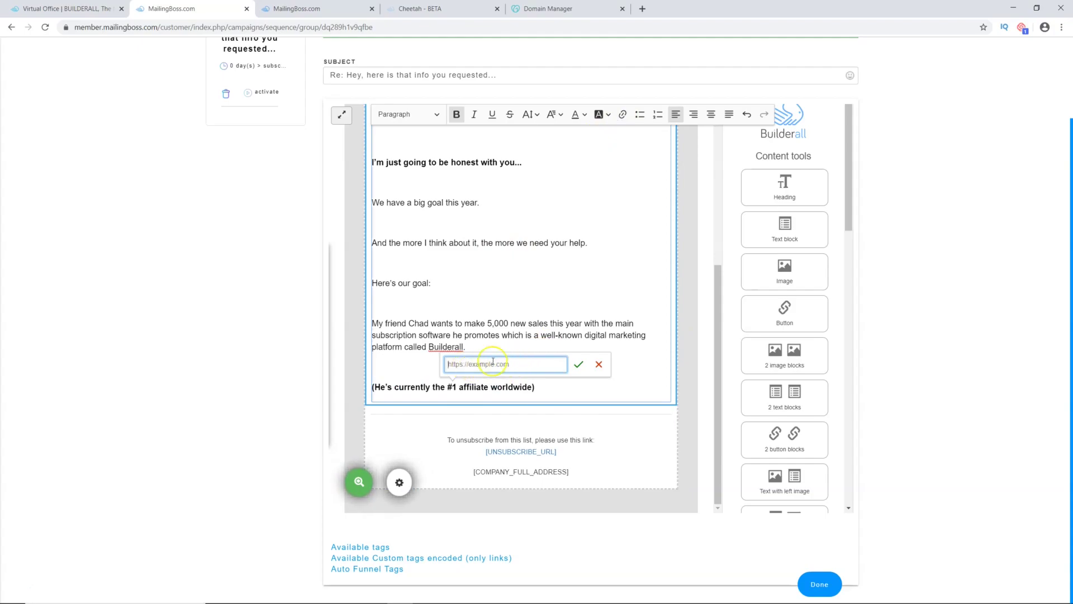
pyautogui.click(596, 243)
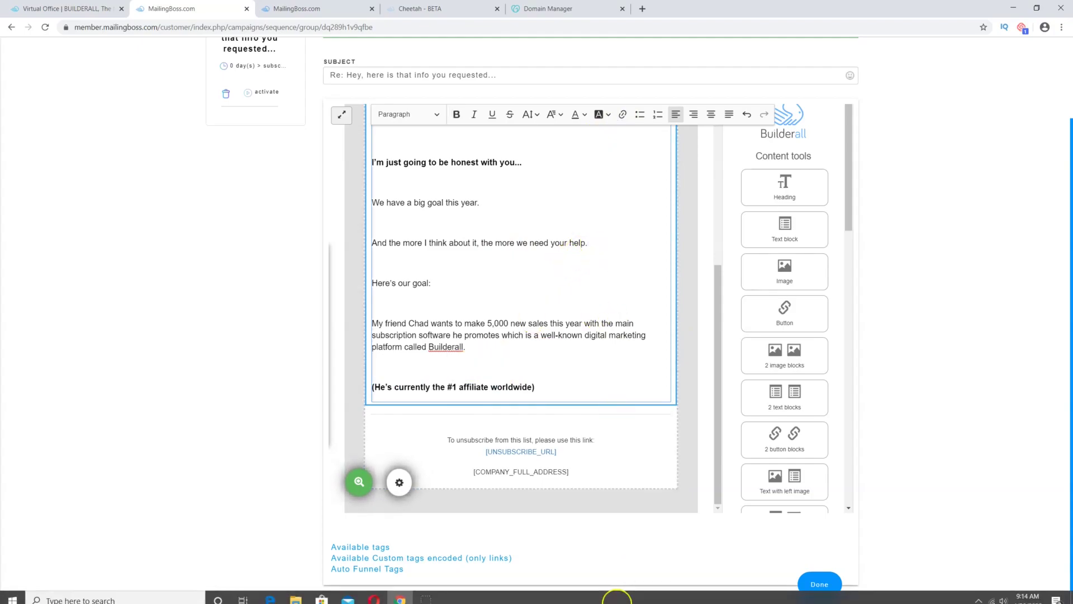
# Step: Link '(He's currently the #1 affiliate worldwide)' to the successwithaj.org bridge URL and save the email
pyautogui.moveTo(536, 387); pyautogui.dragTo(369, 389)
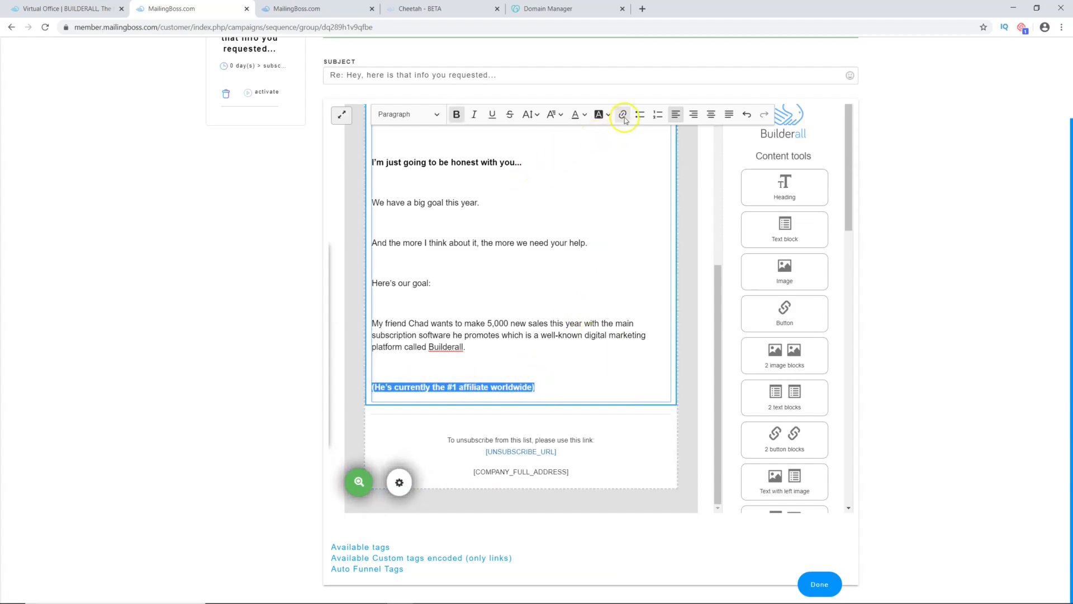
pyautogui.click(622, 114)
pyautogui.click(521, 358)
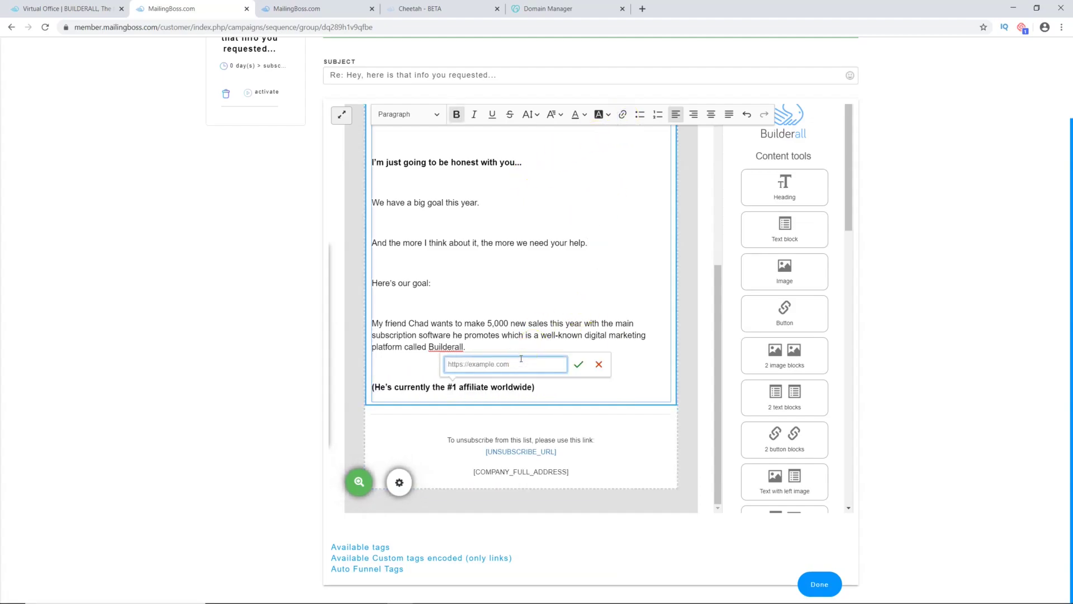
pyautogui.write('https')
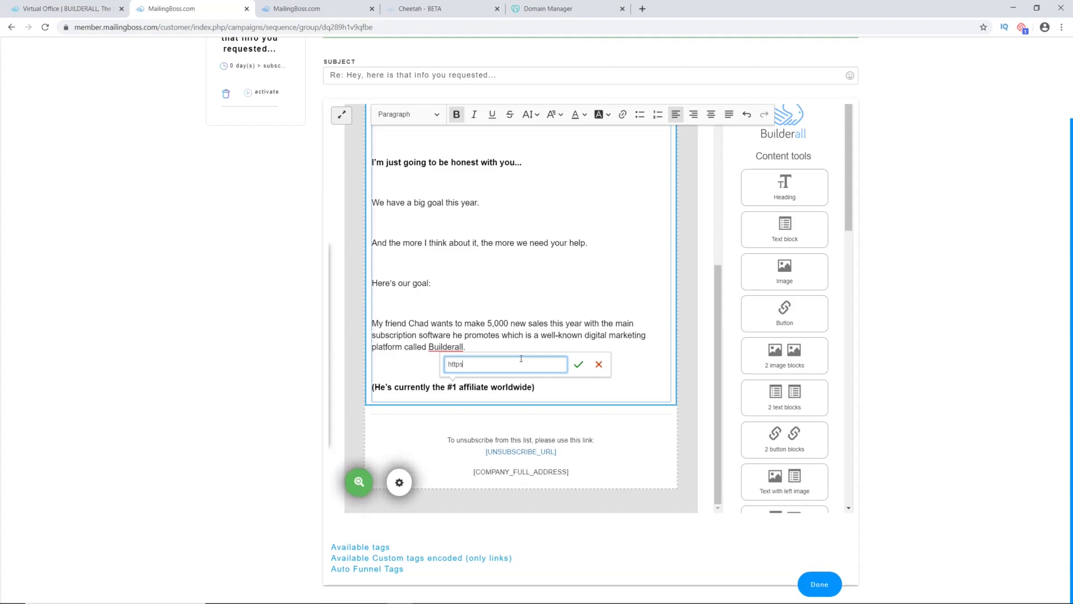
pyautogui.write('://www')
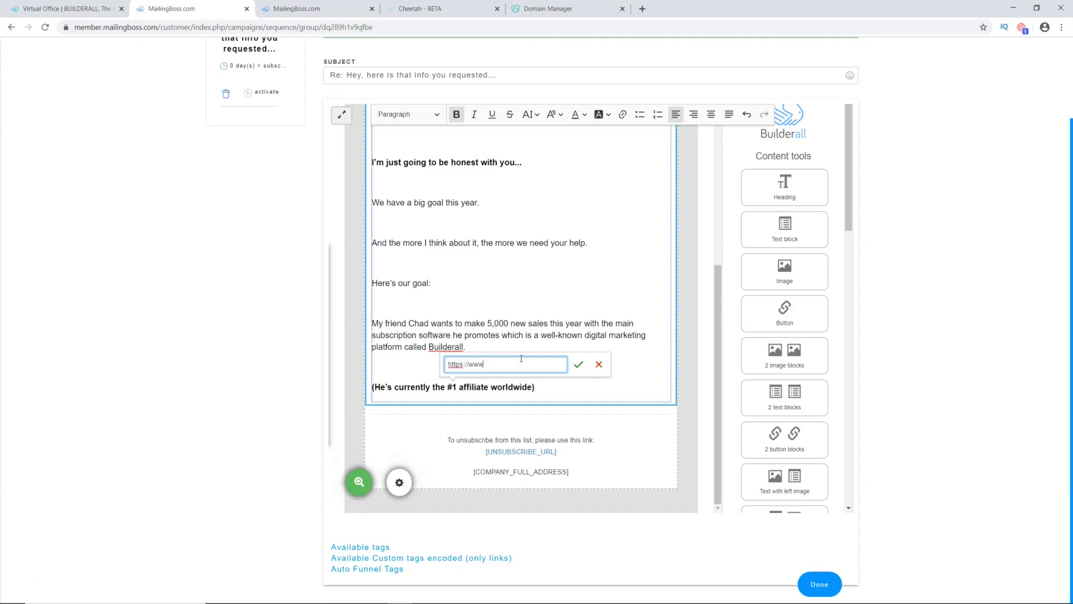
pyautogui.write('.succ')
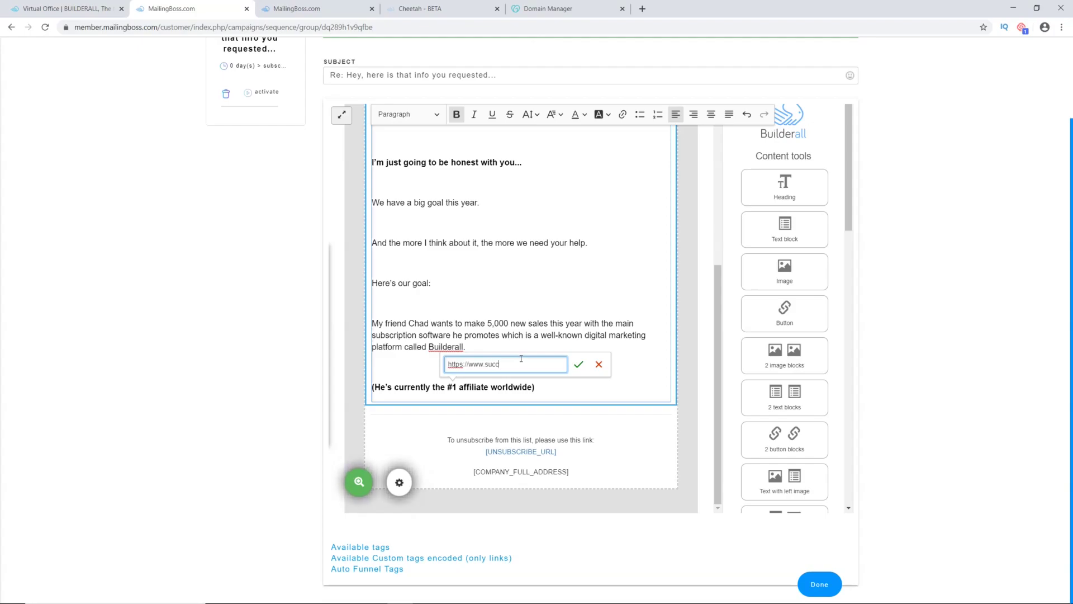
pyautogui.write('esswithaj.or')
pyautogui.write('g/bridgea')
pyautogui.click(584, 368)
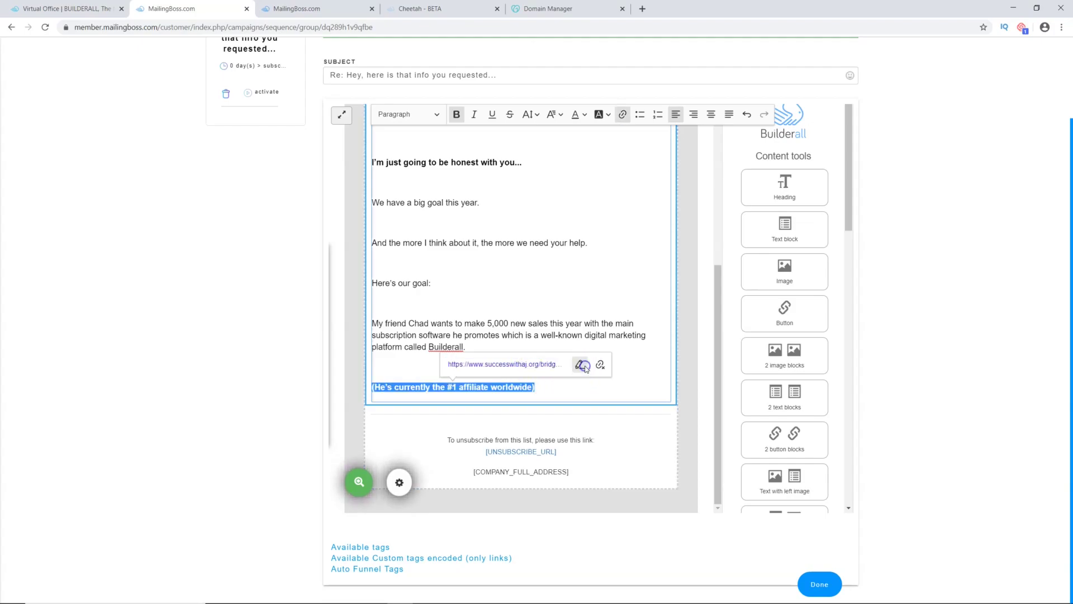
pyautogui.click(562, 396)
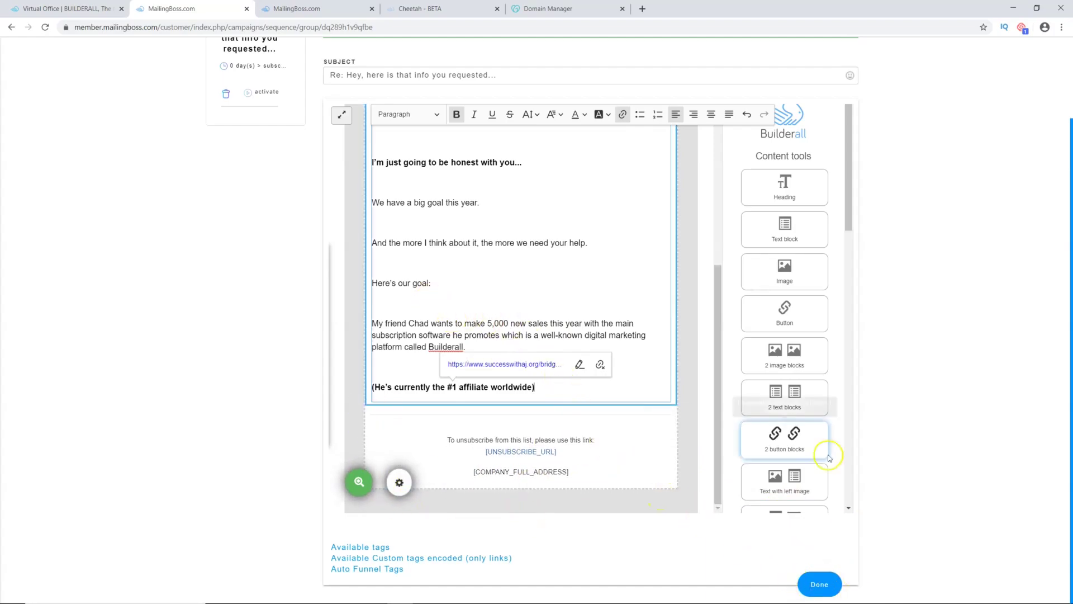
pyautogui.click(820, 584)
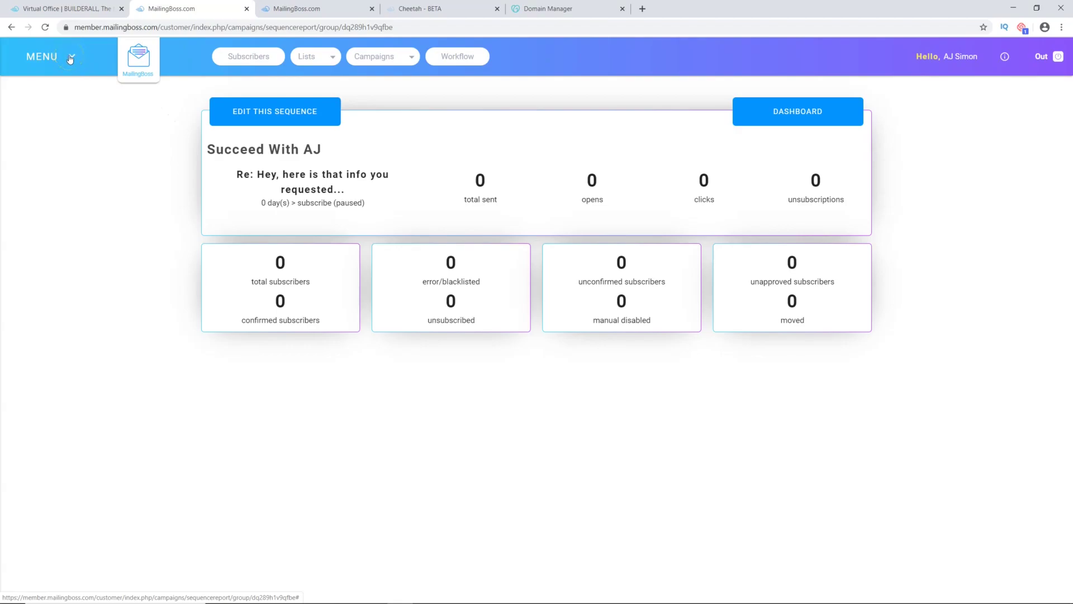
# Step: Open MailingBoss's main navigation menu to reach the sending domains
pyautogui.click(70, 58)
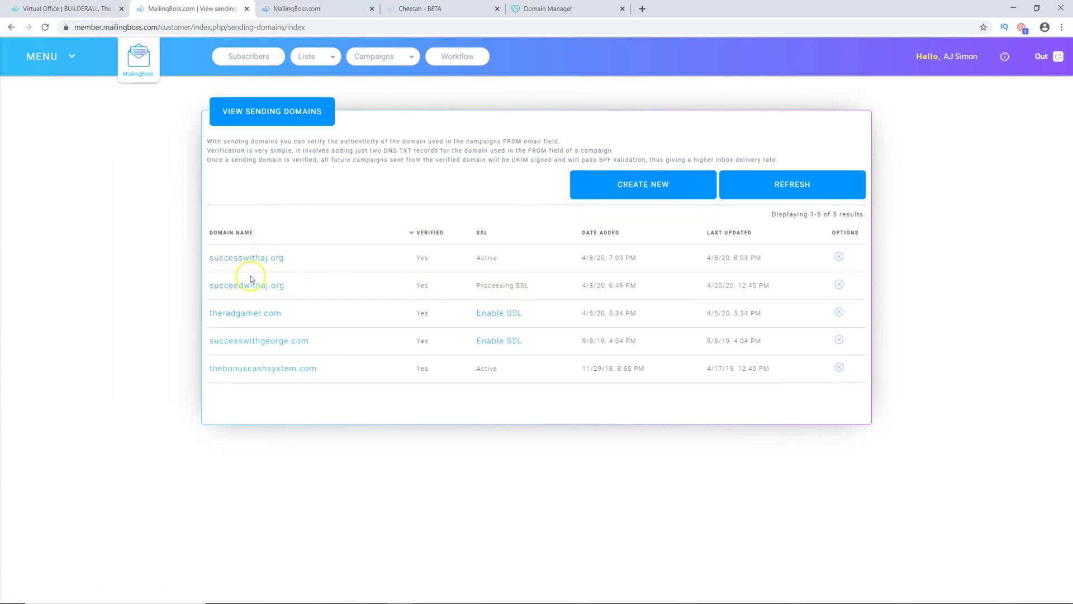
# Step: Start a new sending domain, abandon it back to the list, and reopen the main menu
pyautogui.click(637, 191)
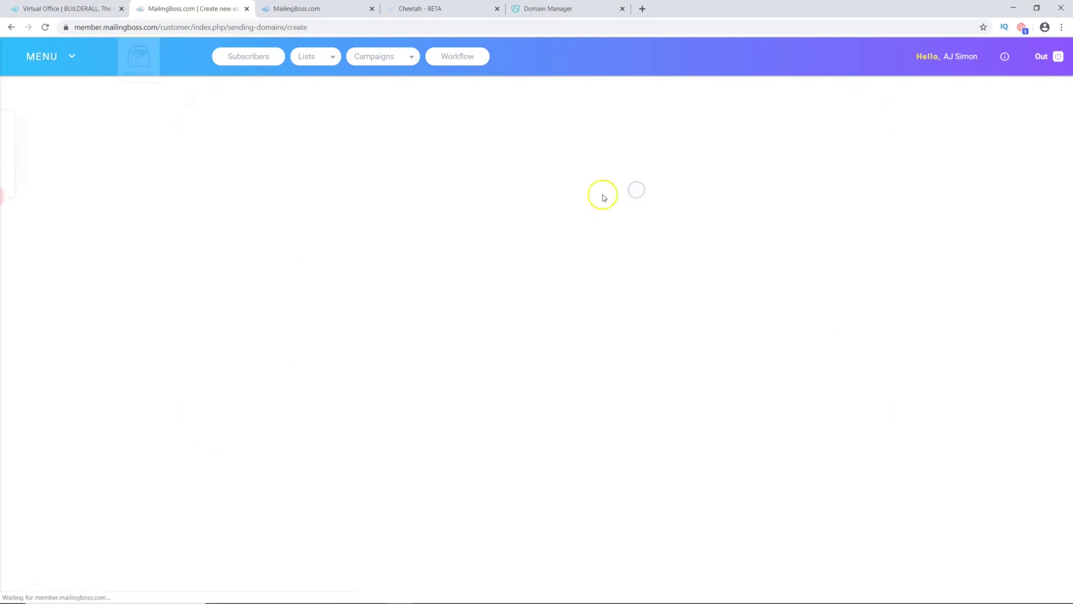
pyautogui.click(261, 168)
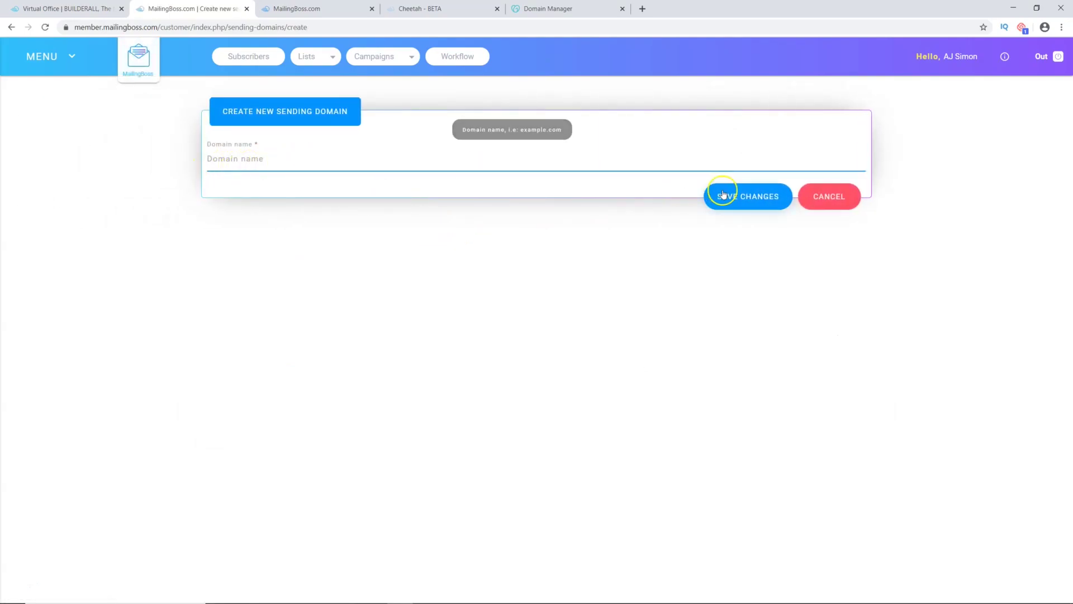
pyautogui.click(818, 202)
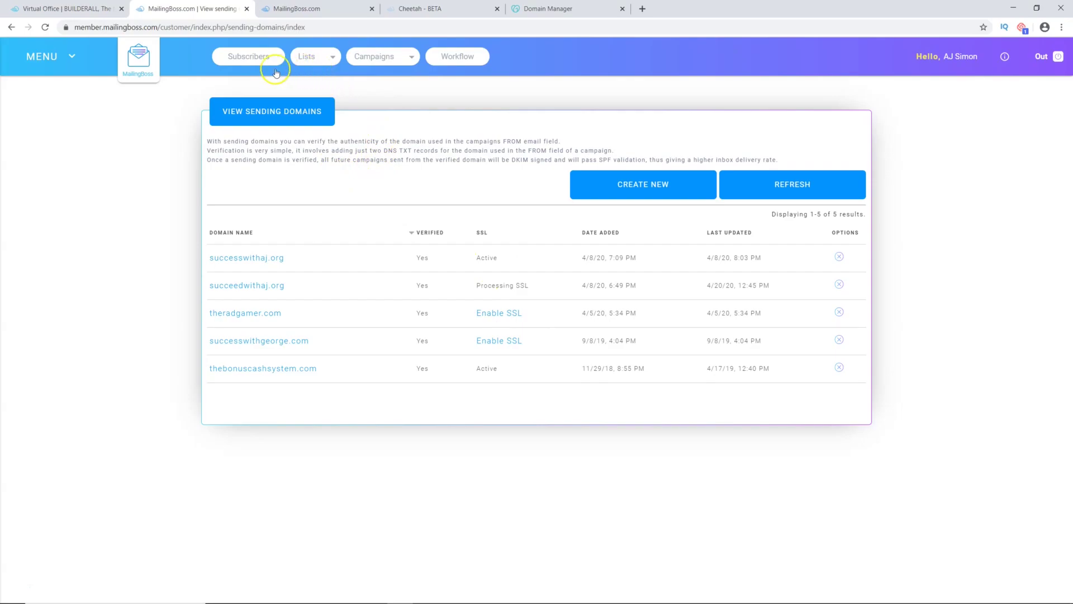
pyautogui.click(54, 57)
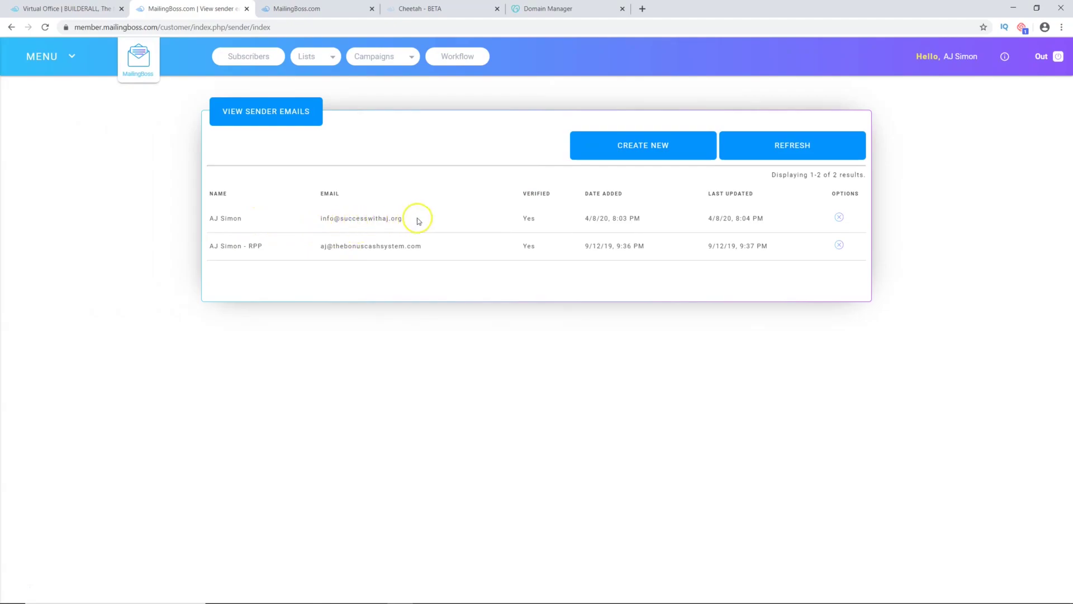
# Step: Start a new sender email, look over the Name and Email fields, then cancel it
pyautogui.click(640, 147)
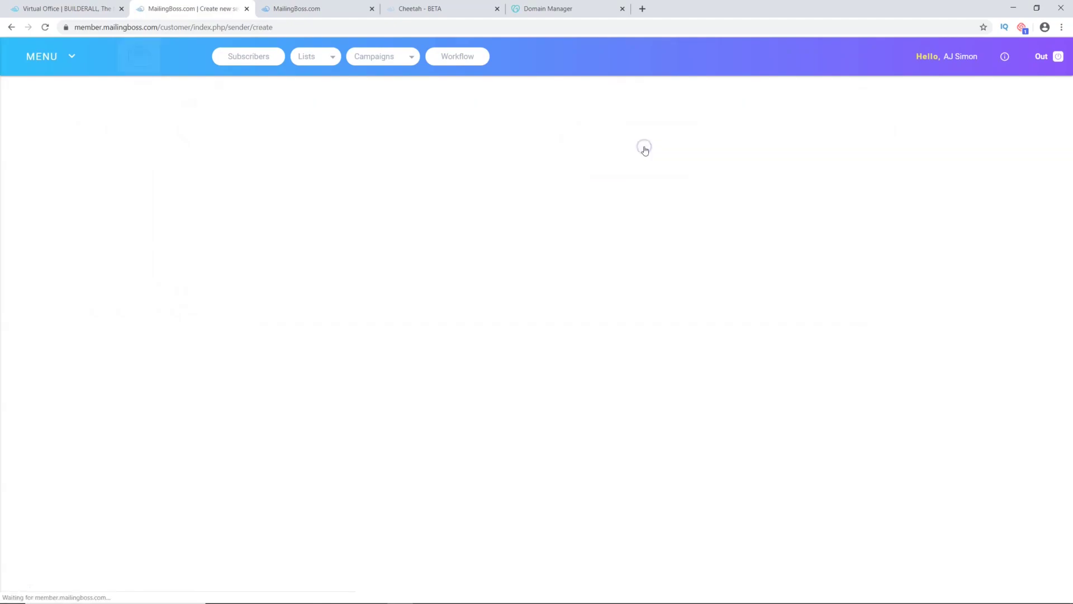
pyautogui.click(221, 164)
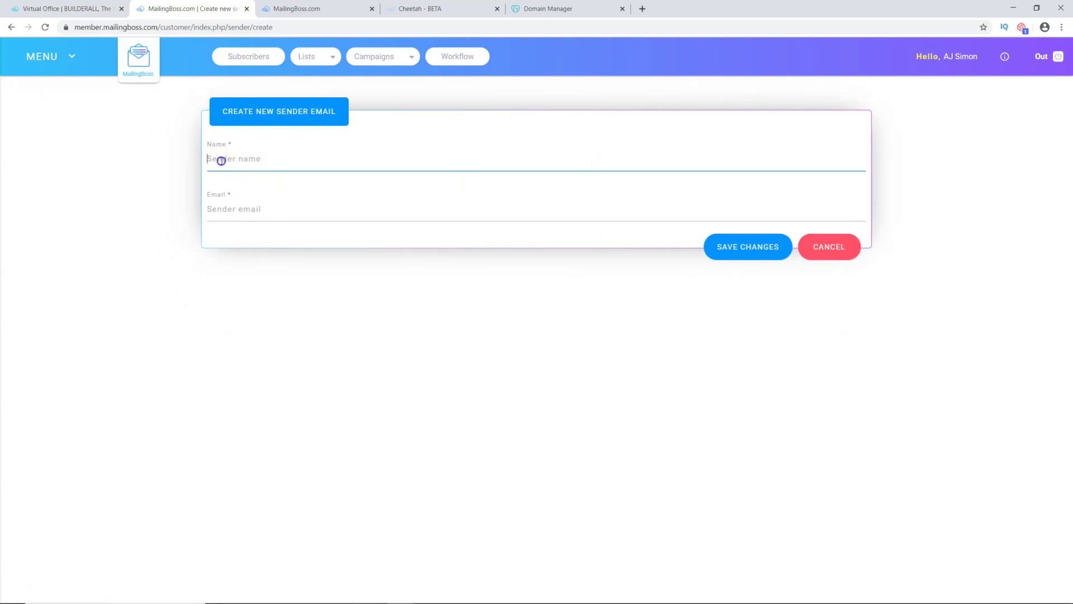
pyautogui.click(228, 214)
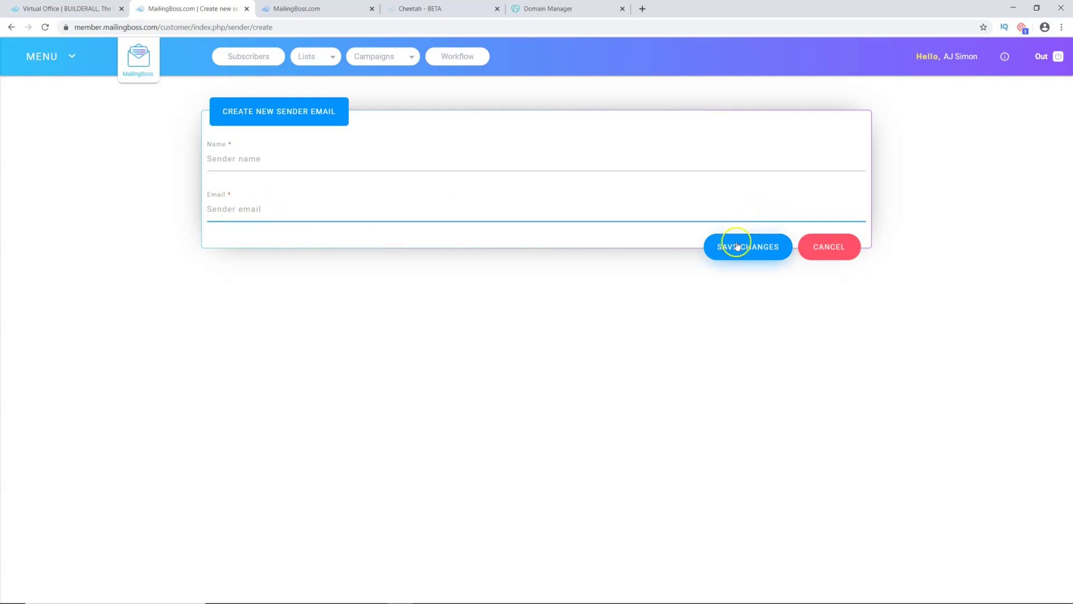
pyautogui.click(841, 245)
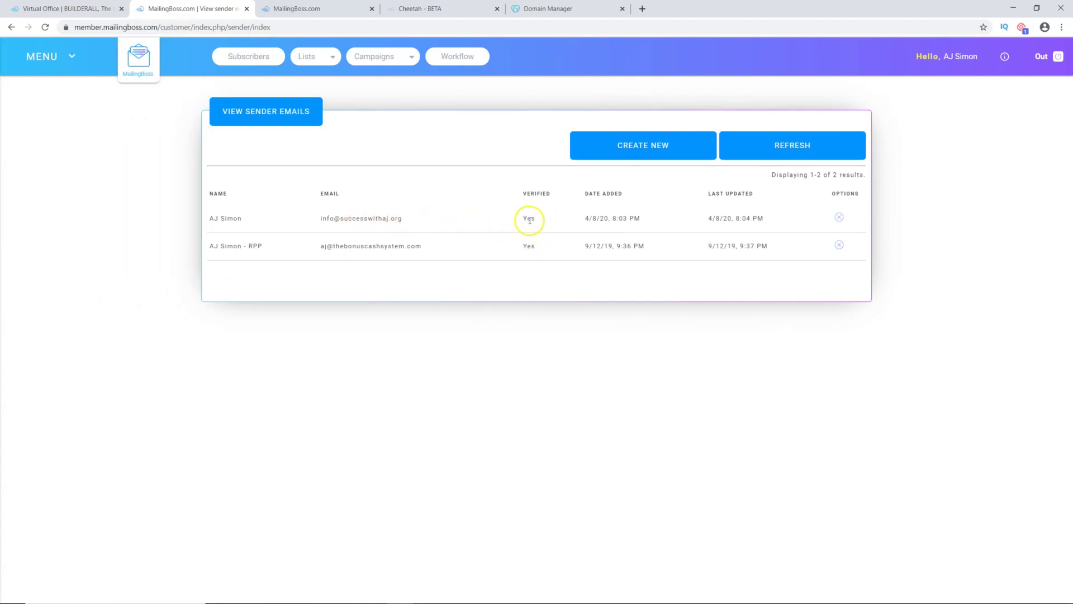
# Step: Check the first sender's Yes verified status and its email address in the list
pyautogui.moveTo(537, 226); pyautogui.dragTo(520, 220)
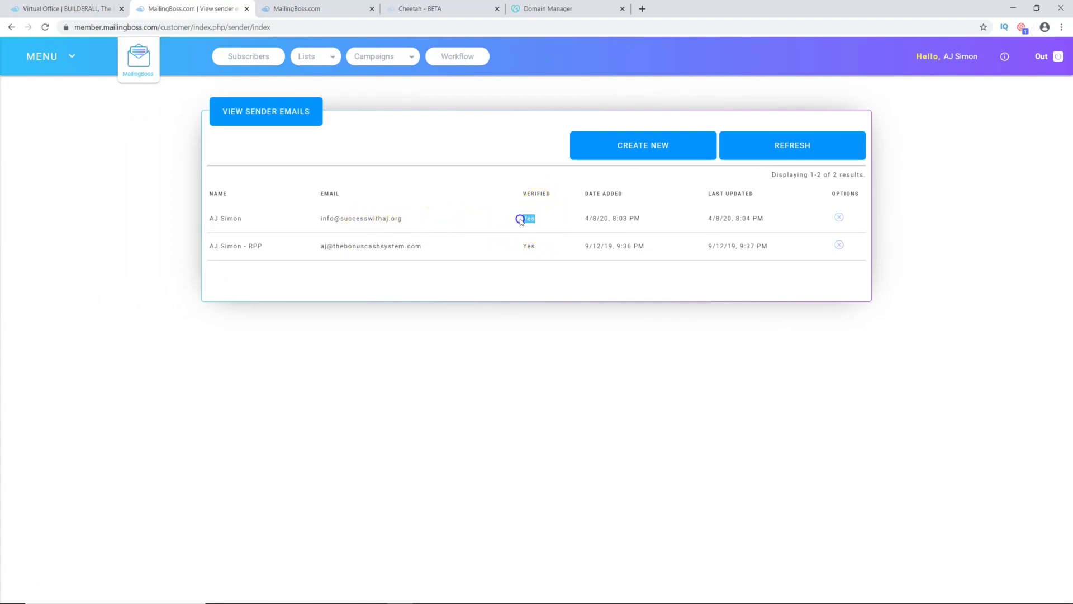
pyautogui.click(553, 227)
pyautogui.moveTo(320, 218); pyautogui.dragTo(399, 217)
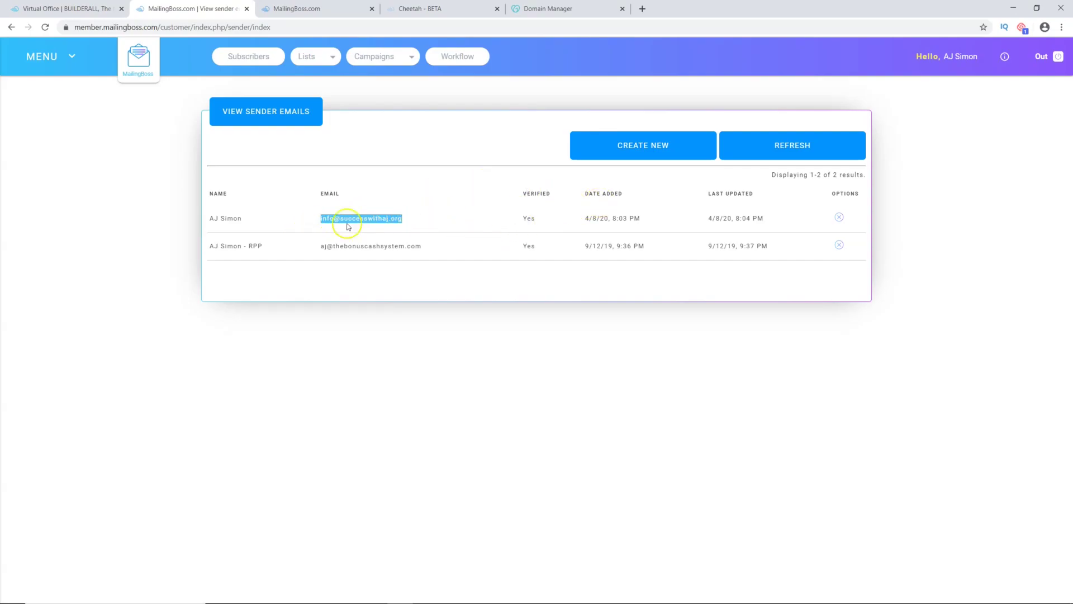
pyautogui.click(315, 221)
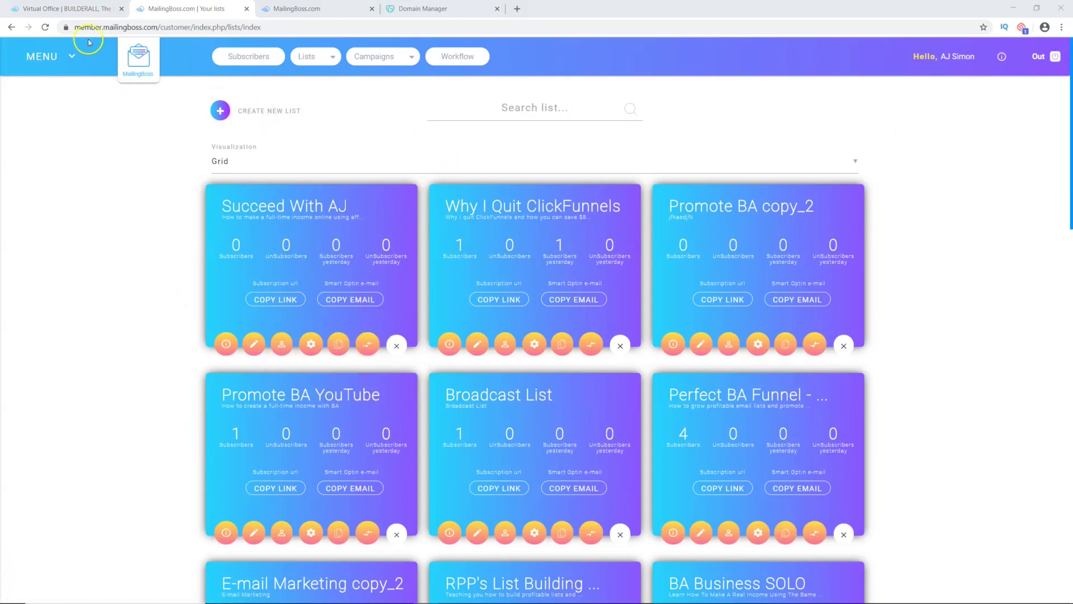
# Step: From the Builderall office dashboard's Apps list, launch Cheetah Drag N Drop Website Builder
pyautogui.click(68, 10)
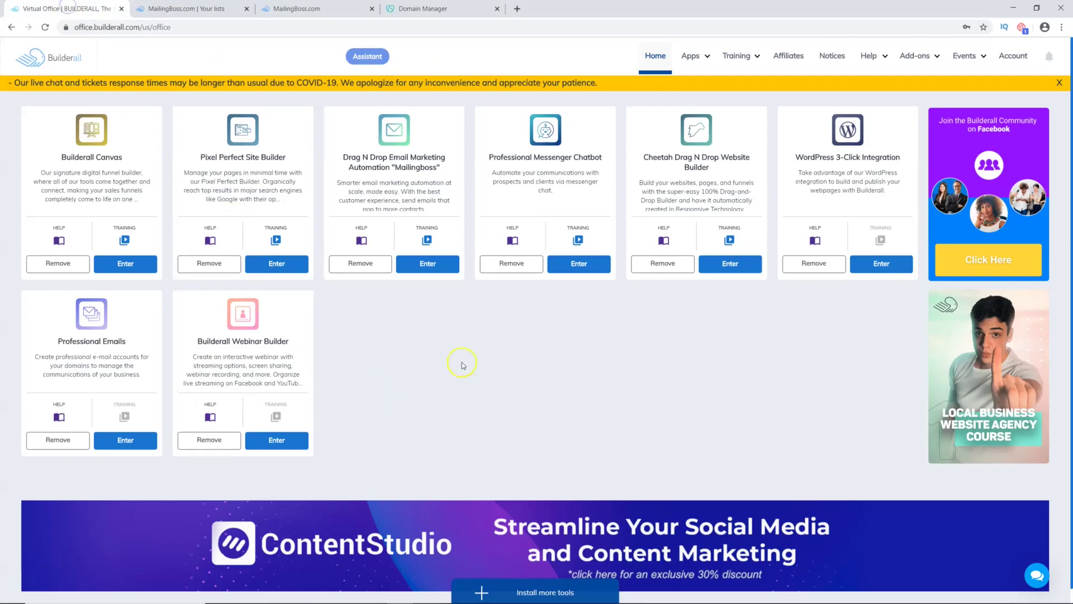
pyautogui.click(695, 58)
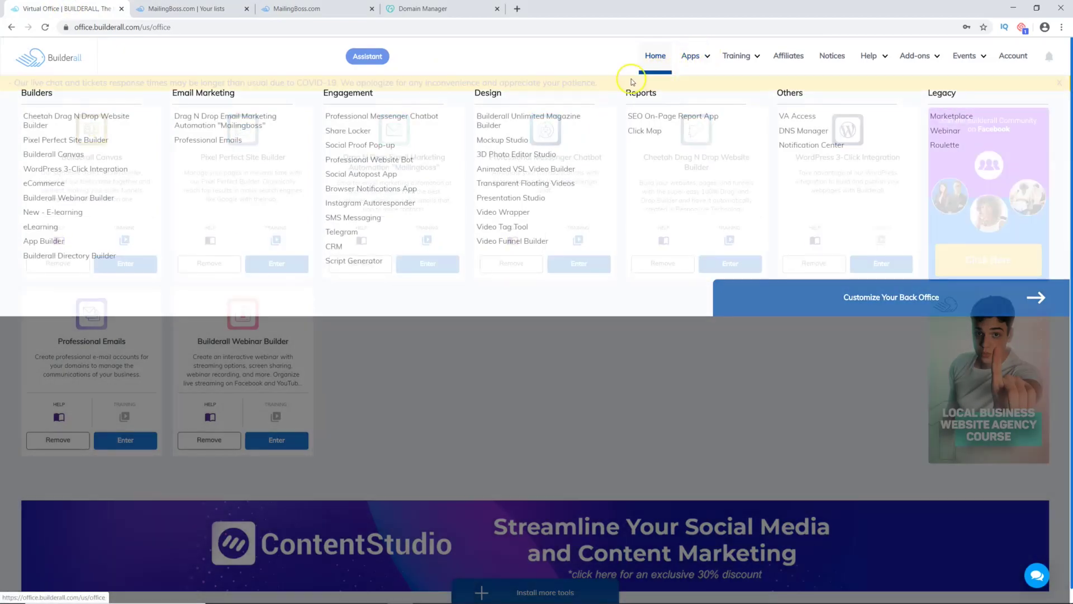
pyautogui.click(655, 58)
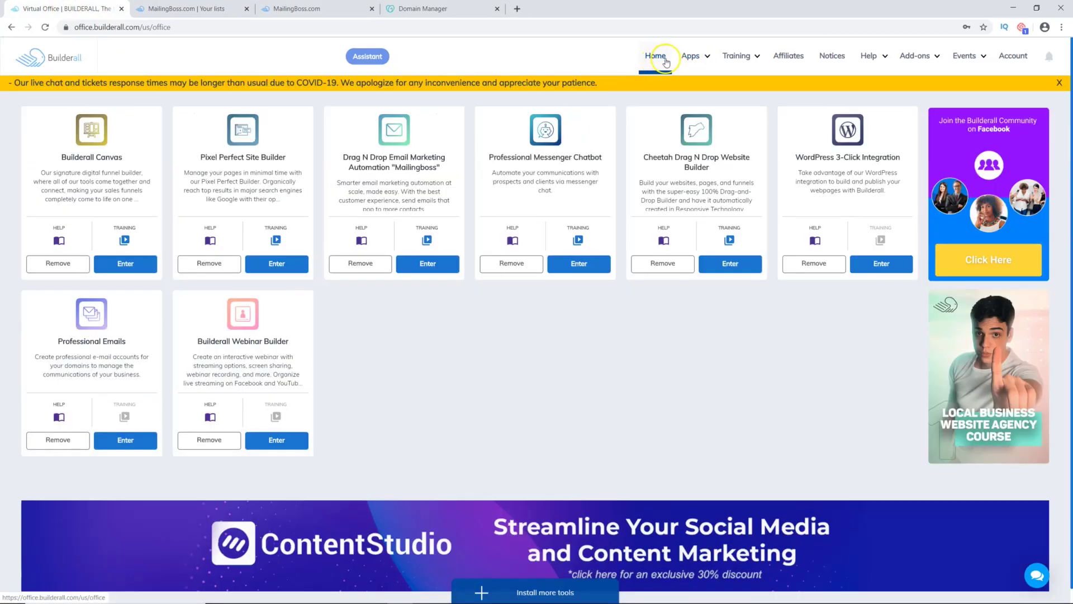
pyautogui.click(689, 56)
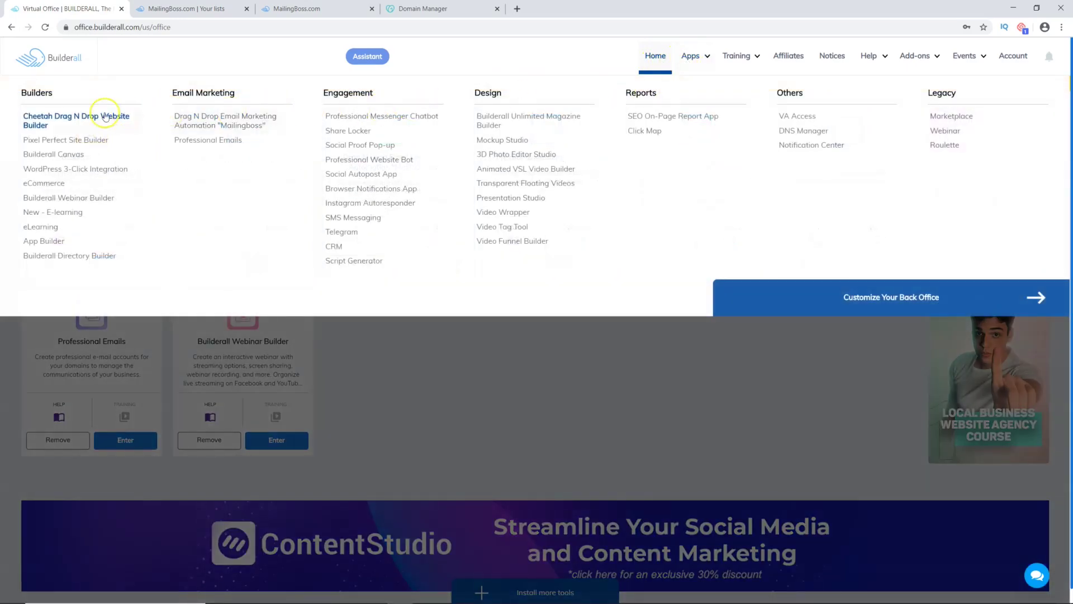
pyautogui.click(52, 117)
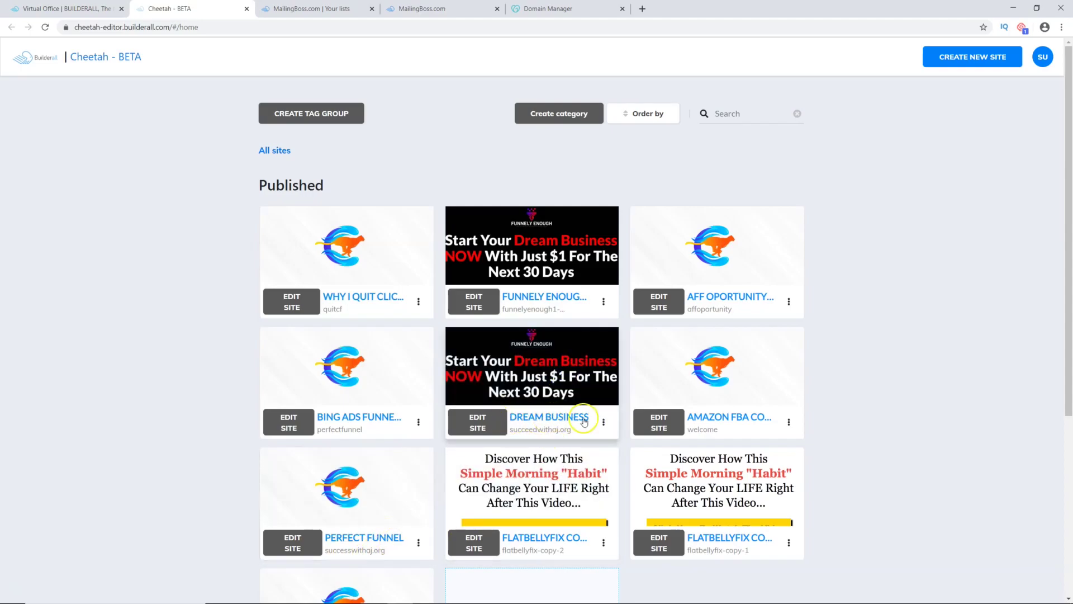
# Step: Disconnect succeedwithaj.org from the DREAM BUSINESS site and confirm the removal
pyautogui.click(603, 424)
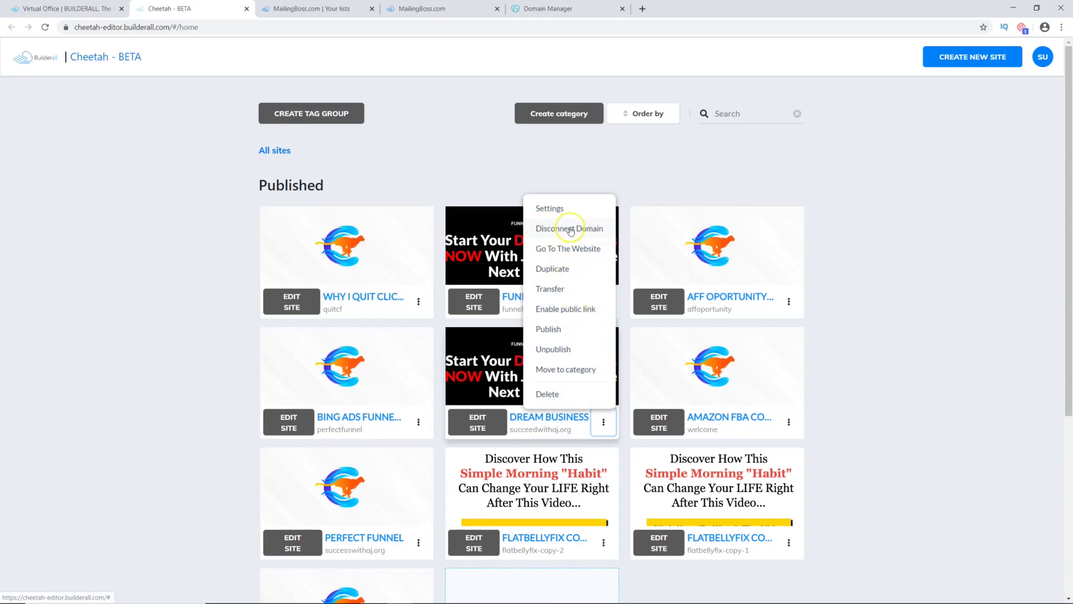
pyautogui.click(570, 230)
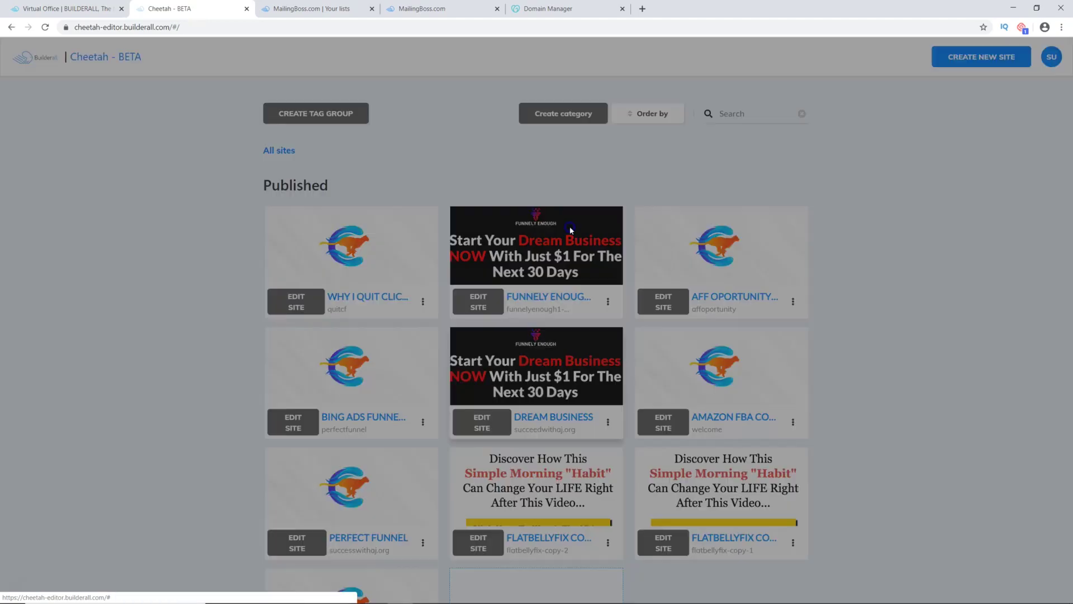
pyautogui.click(705, 344)
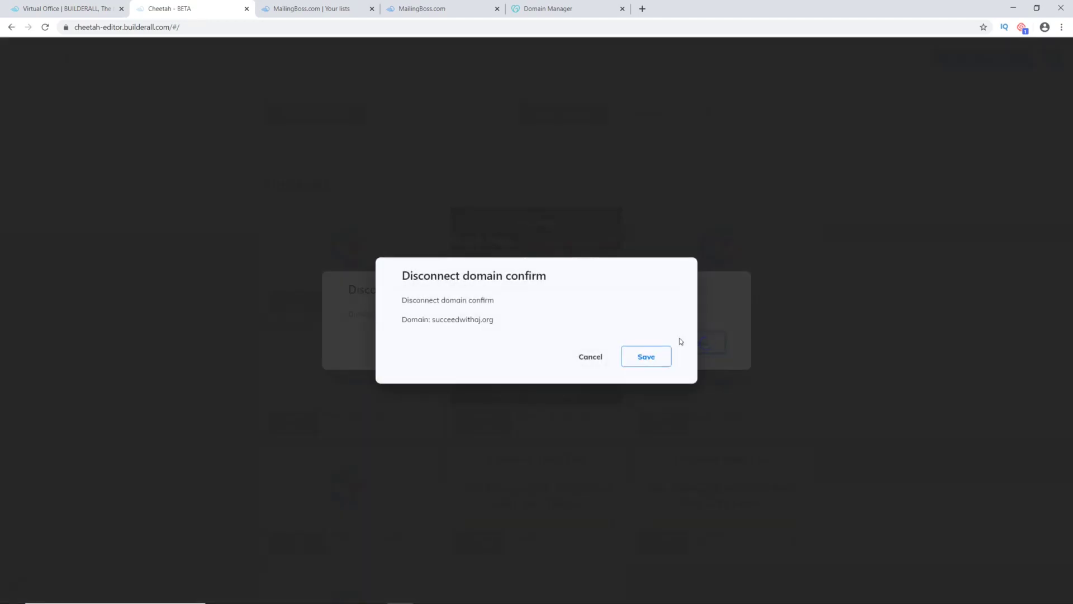
pyautogui.click(643, 355)
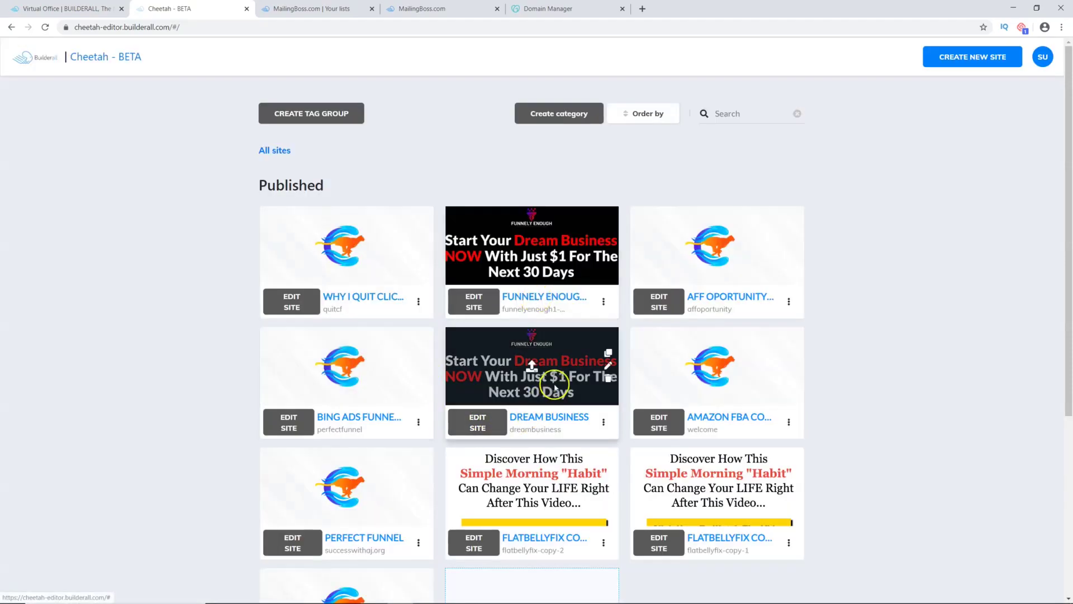
# Step: Reconnect succeedwithaj.org as the DREAM BUSINESS site's domain and confirm it
pyautogui.click(605, 424)
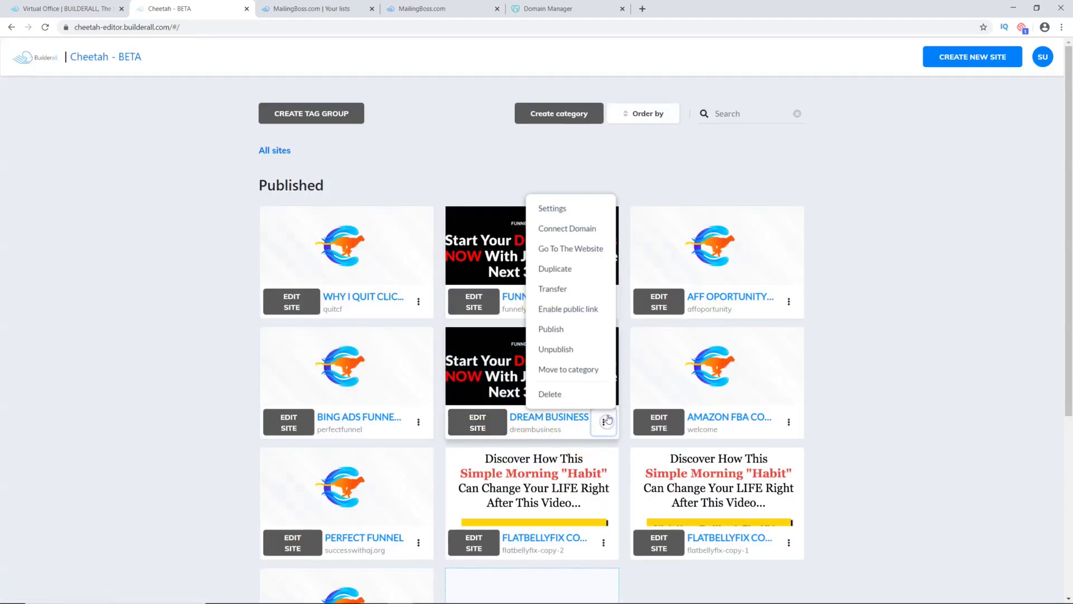
pyautogui.click(557, 231)
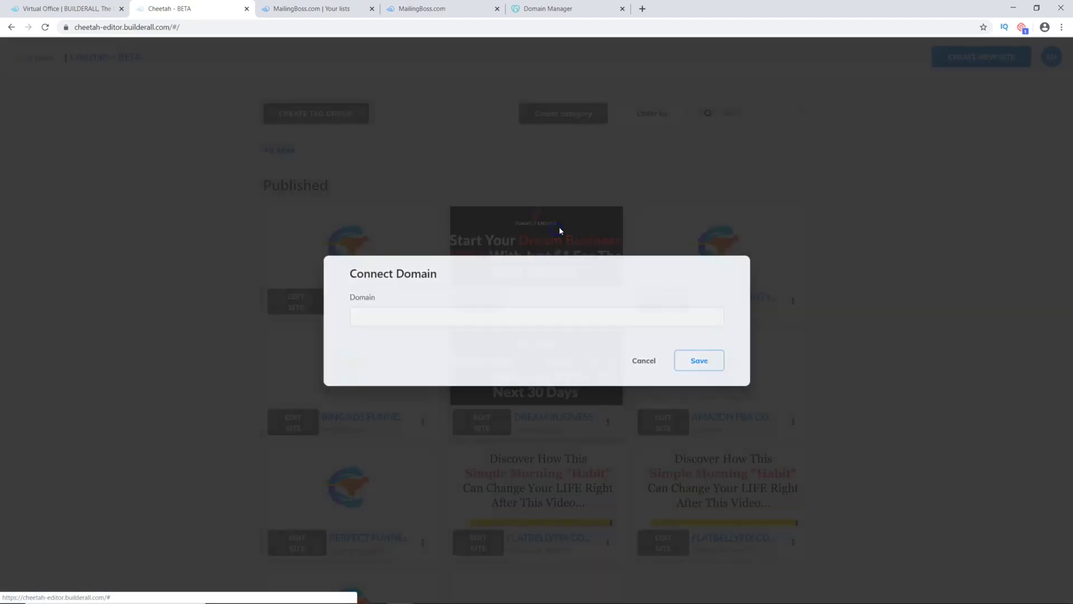
pyautogui.click(447, 315)
pyautogui.write('succeedwithaj.org')
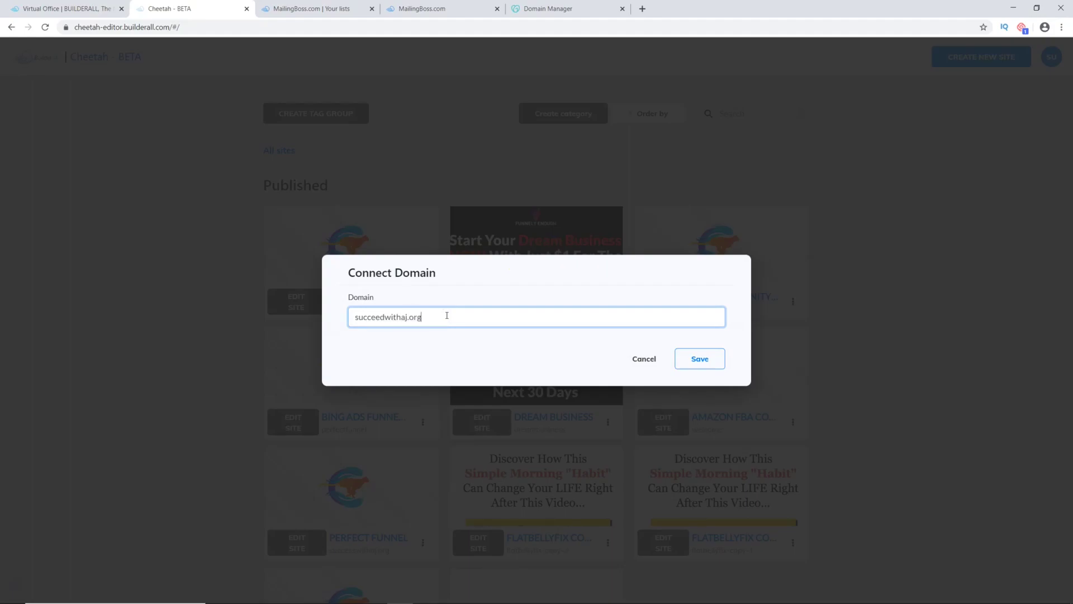
pyautogui.click(699, 359)
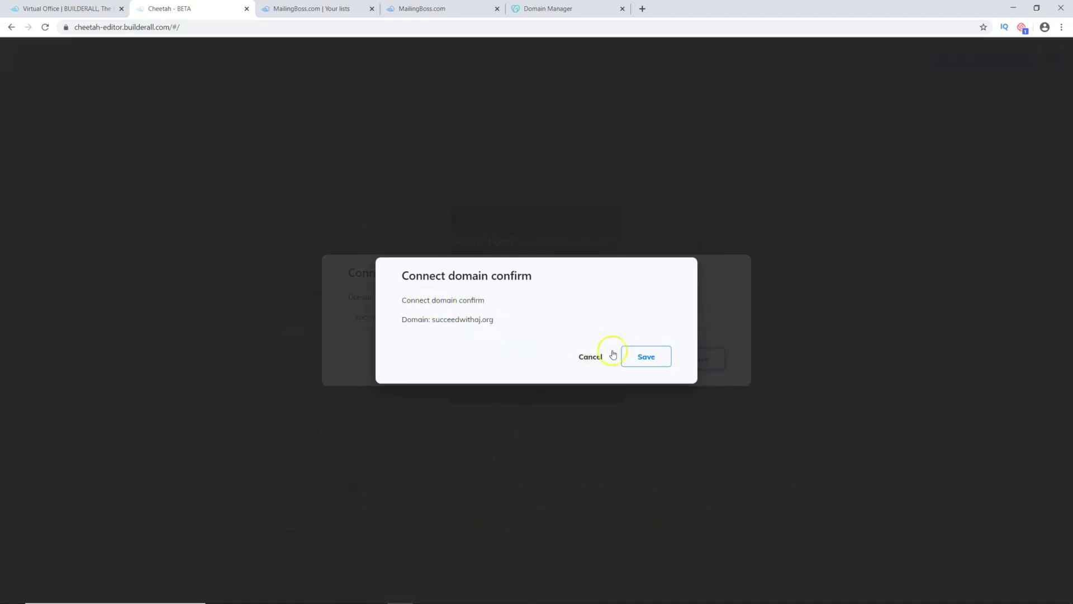
pyautogui.click(644, 356)
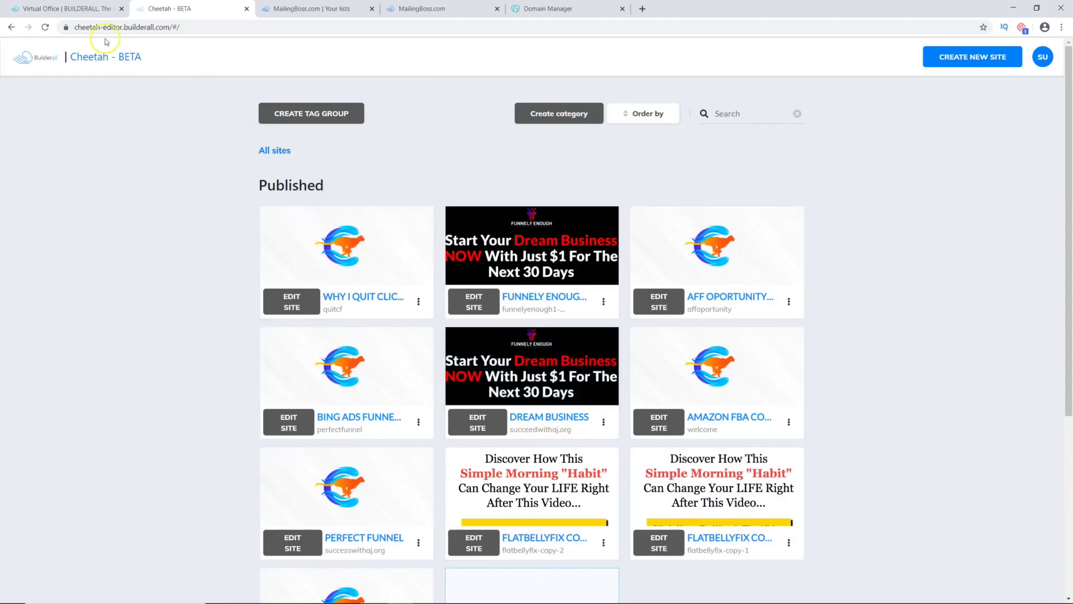
# Step: Launch Professional Emails from the office apps and start a new mailbox under succeedwithaj.org
pyautogui.click(66, 9)
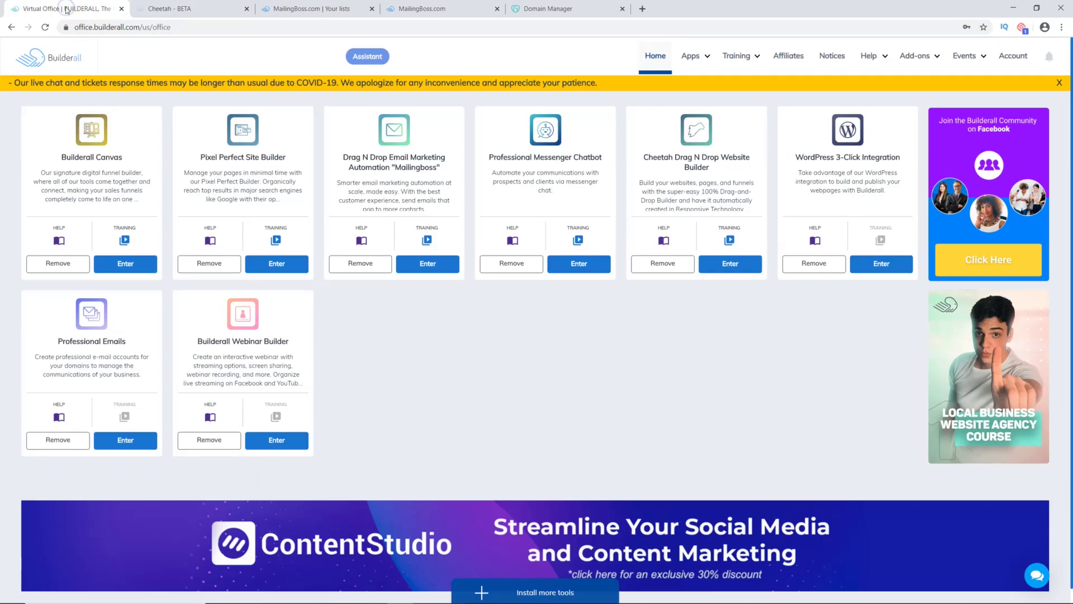
pyautogui.click(691, 57)
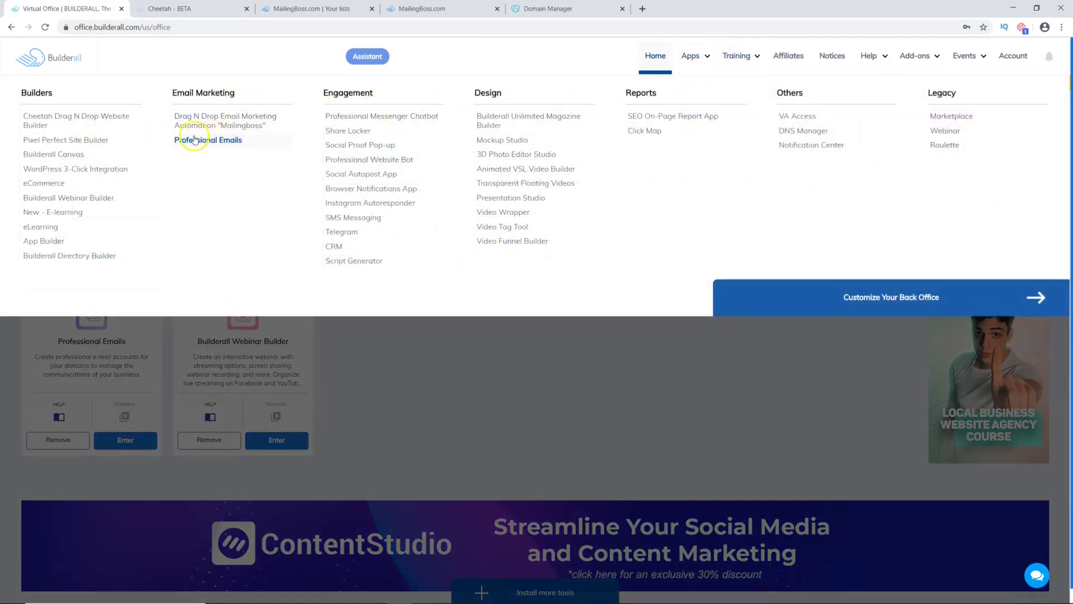
pyautogui.click(211, 142)
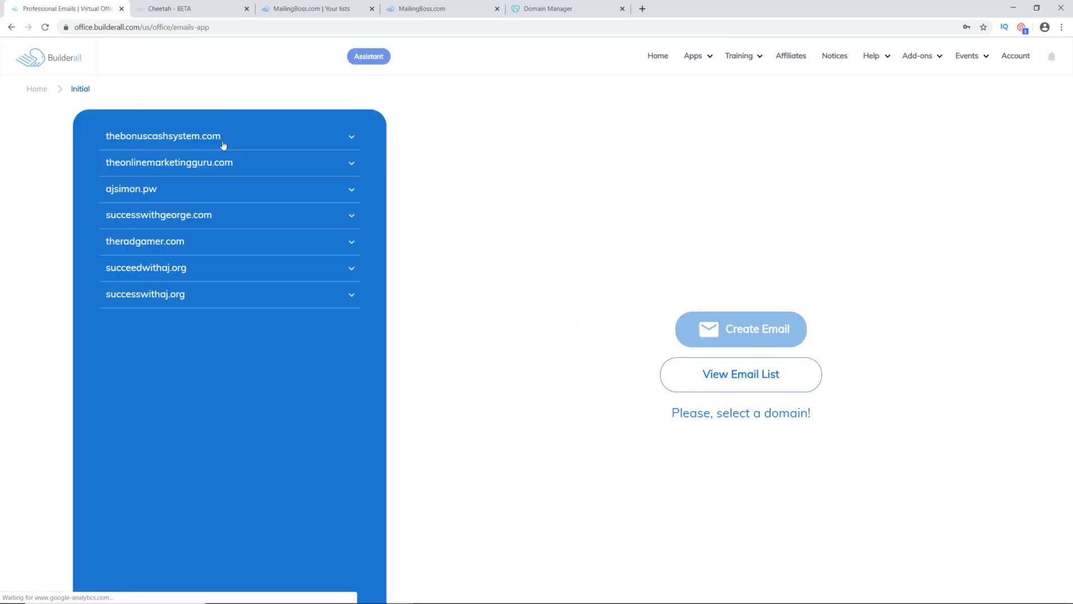
pyautogui.click(352, 269)
pyautogui.click(354, 272)
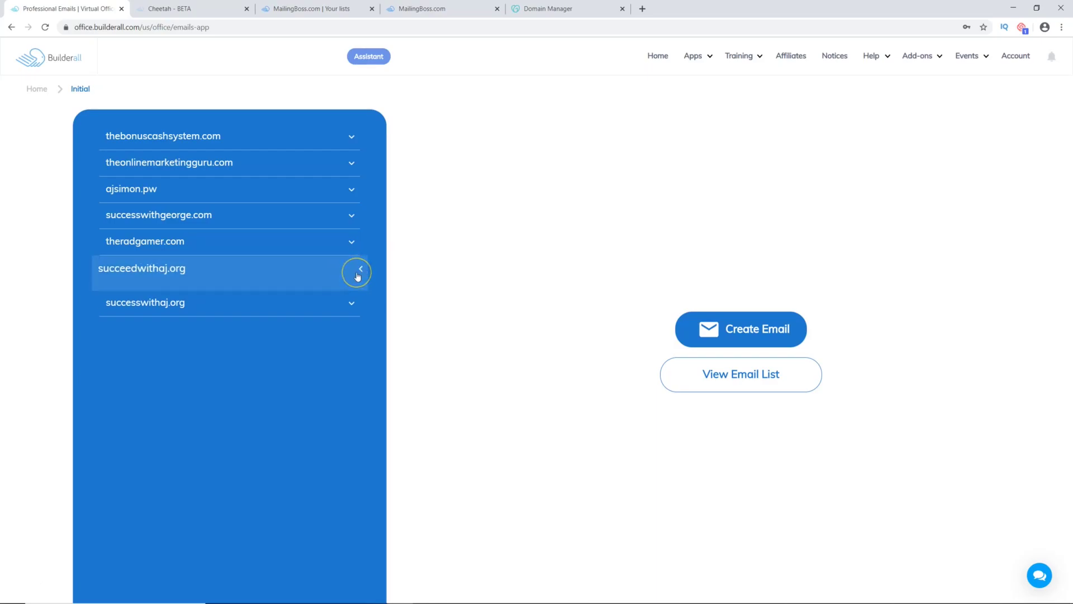
pyautogui.click(749, 330)
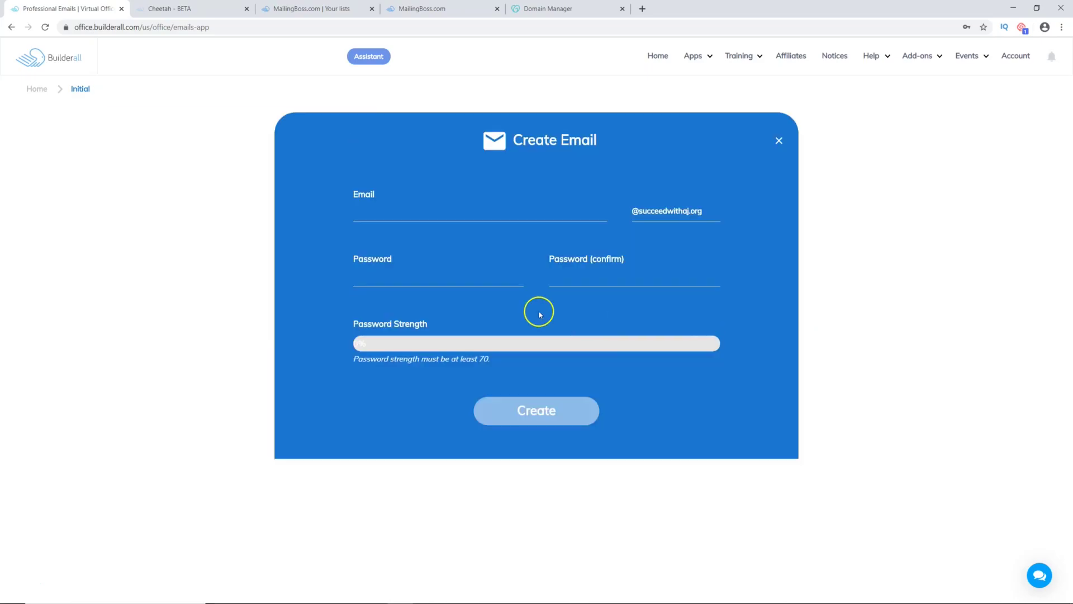
pyautogui.click(365, 212)
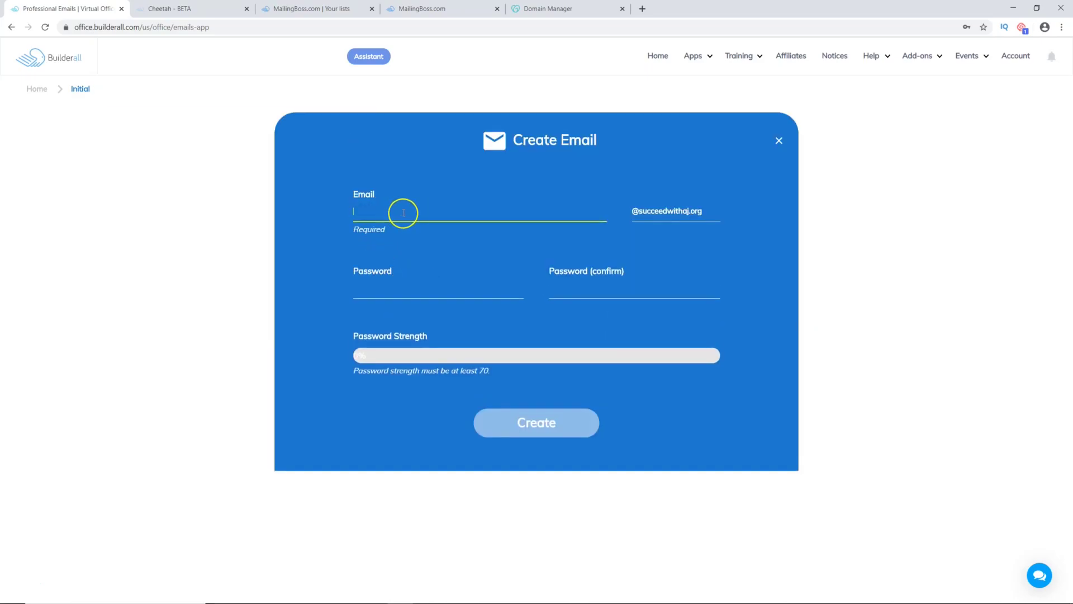
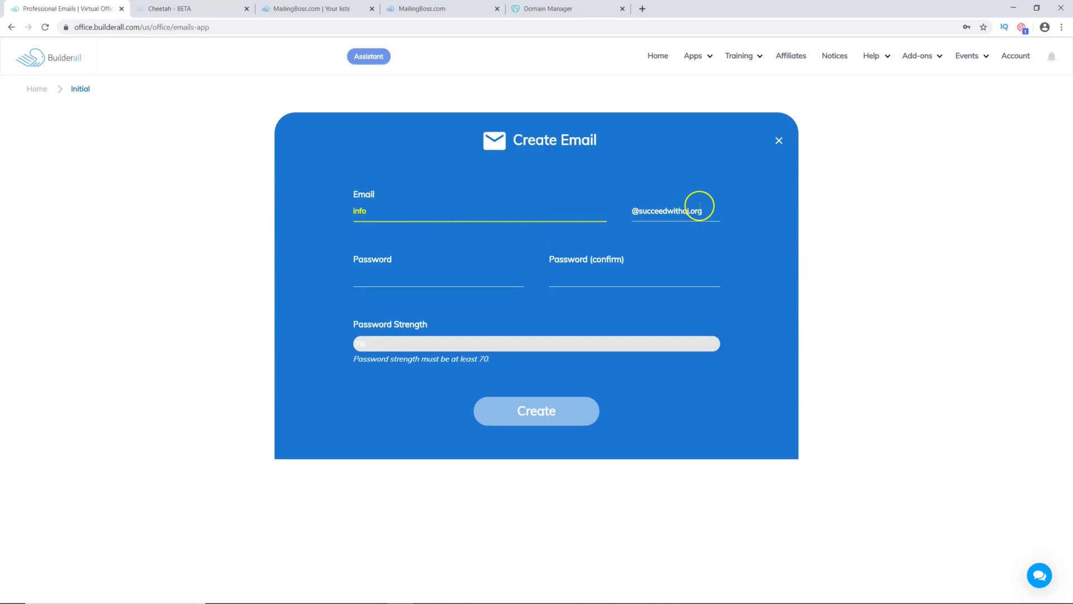
pyautogui.click(396, 281)
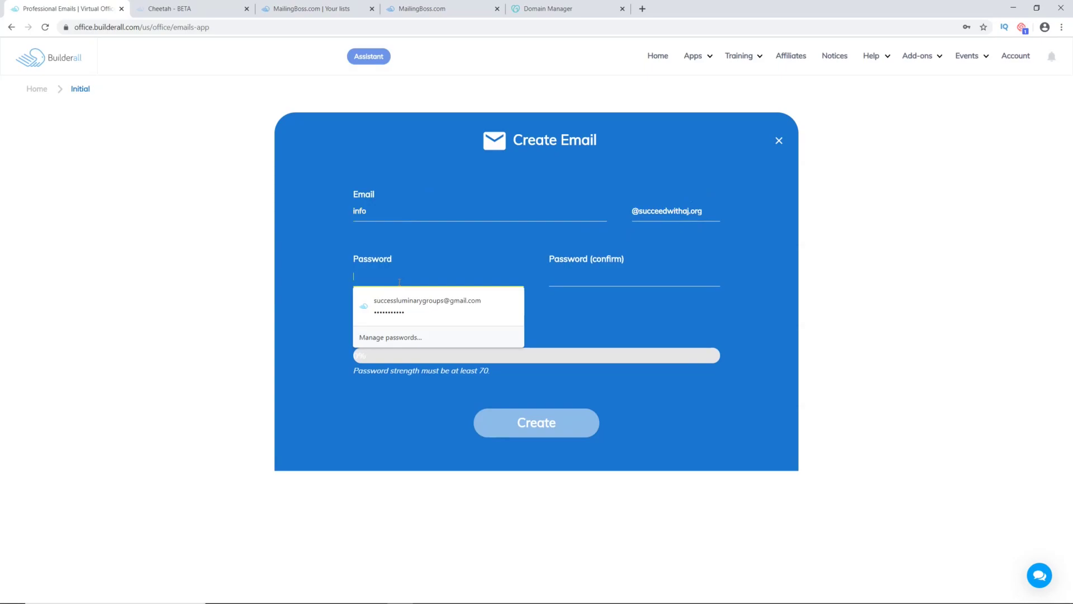
pyautogui.write('••')
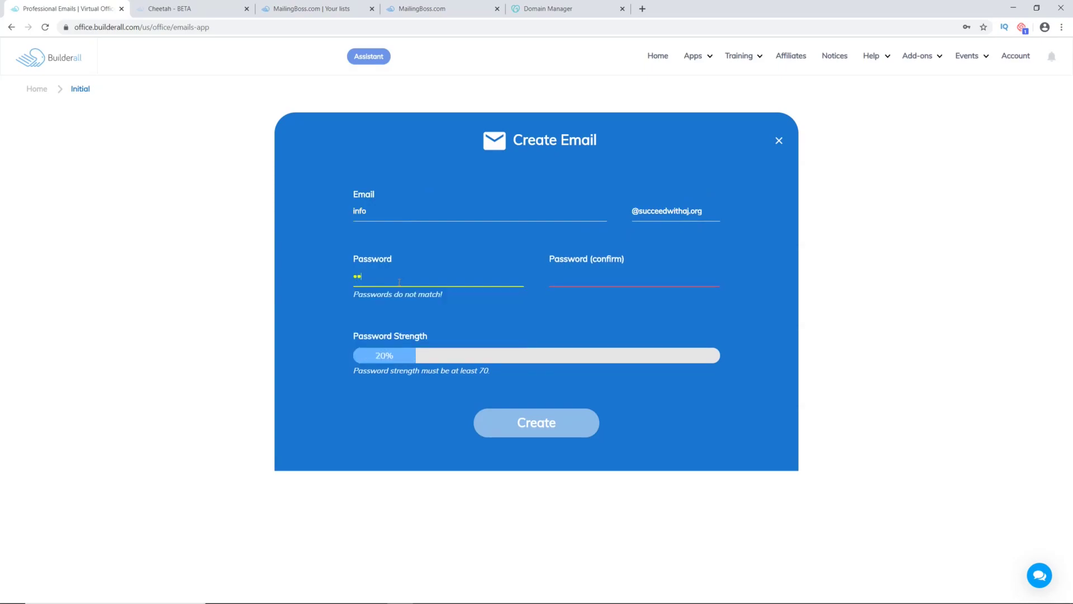
pyautogui.write('•••••••••')
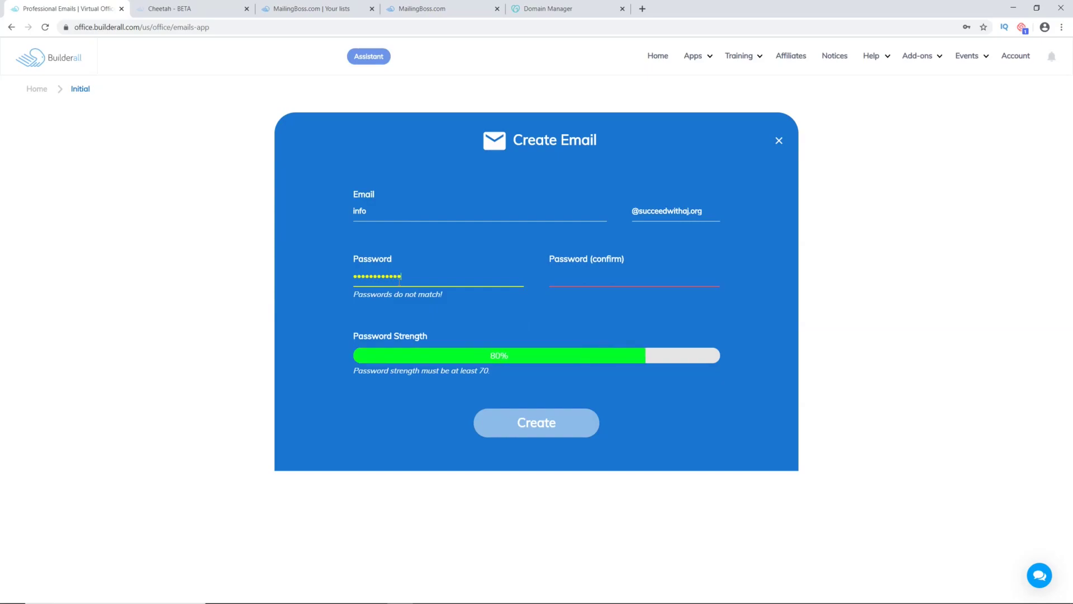
pyautogui.write('••')
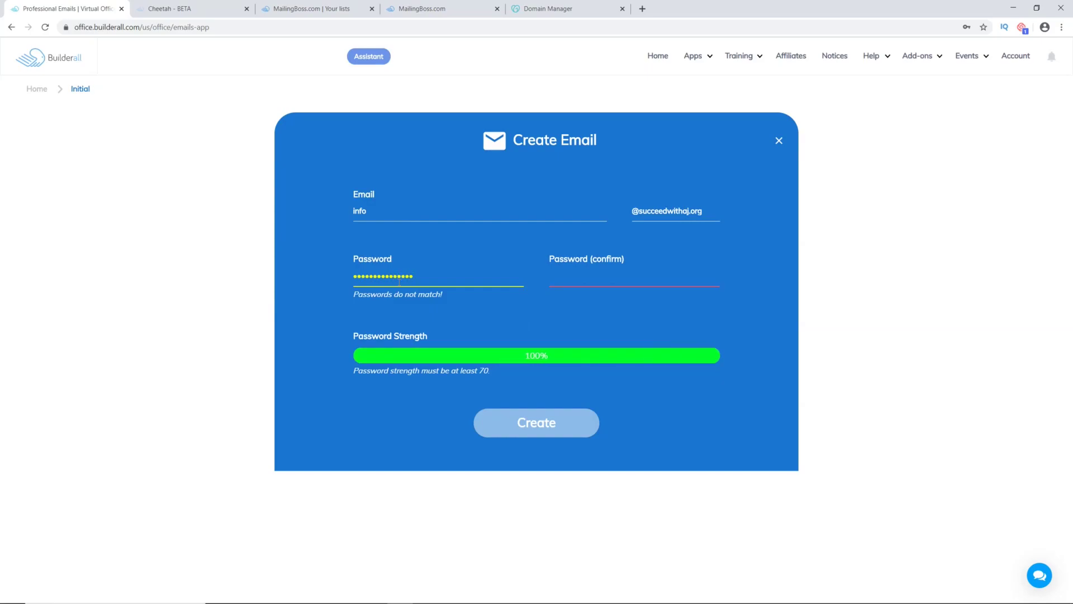
pyautogui.press('Tab')
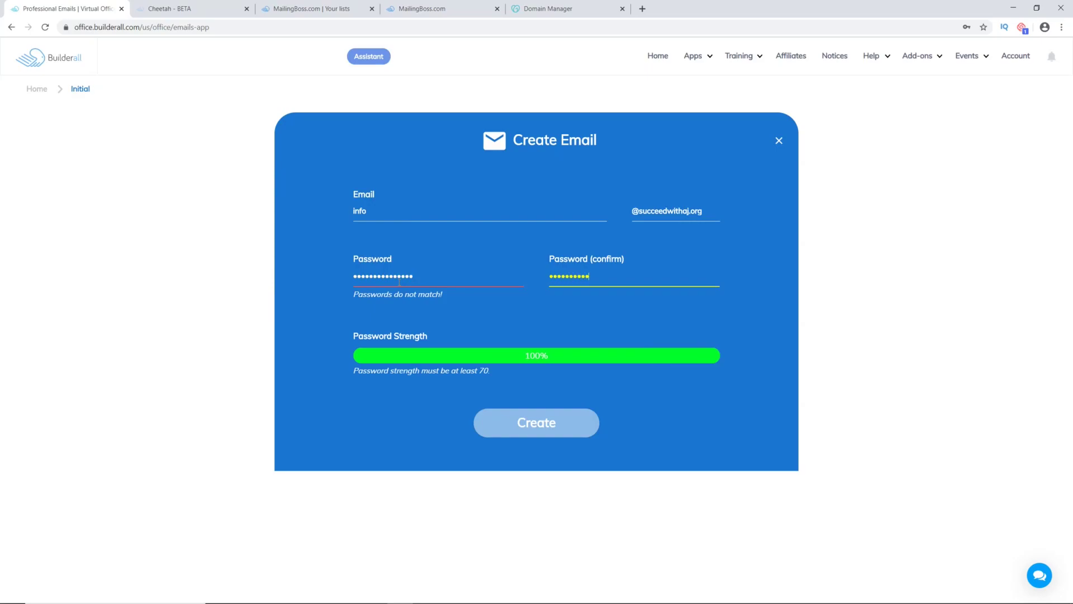
pyautogui.write('•••••••••••••••')
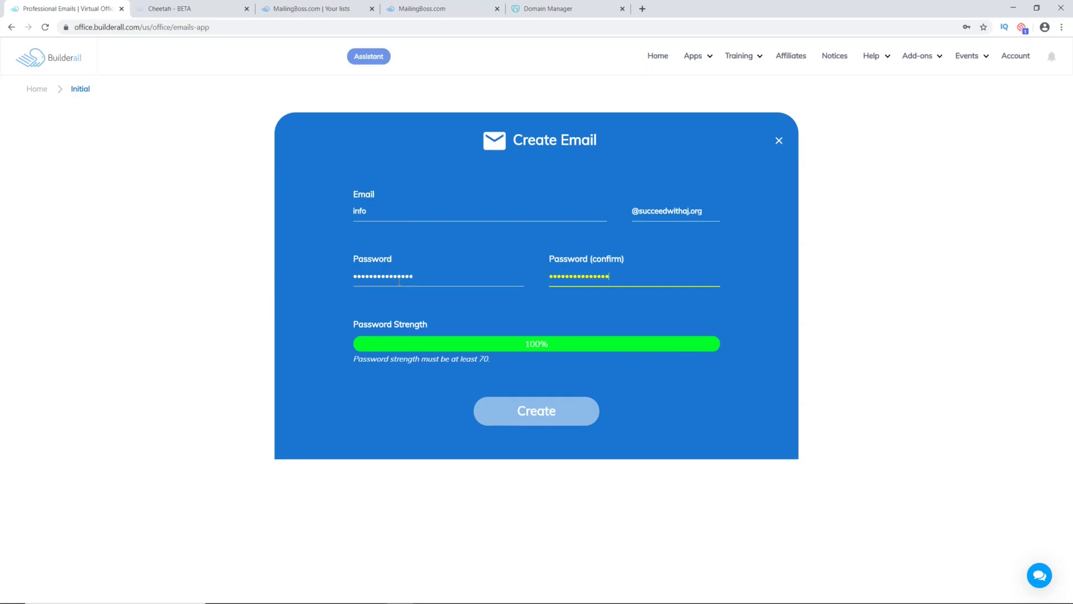
pyautogui.click(543, 414)
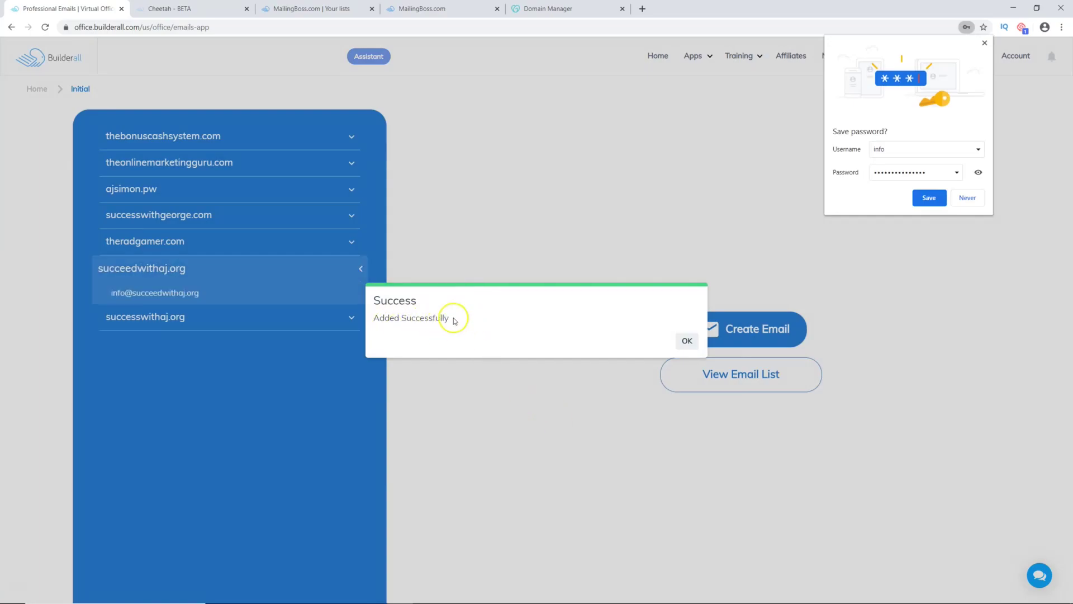
pyautogui.click(686, 339)
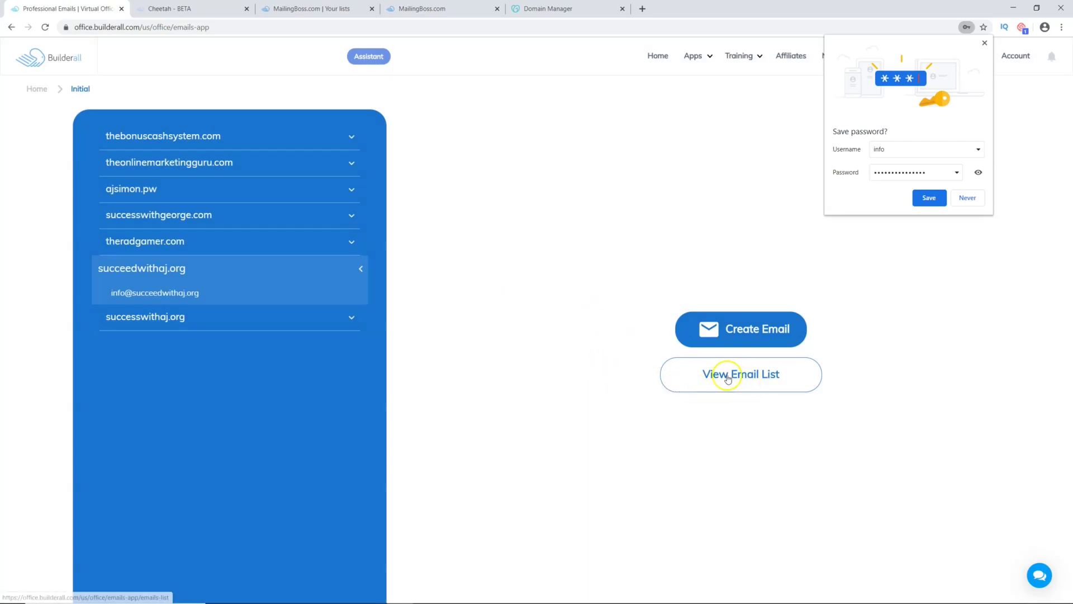
pyautogui.click(750, 379)
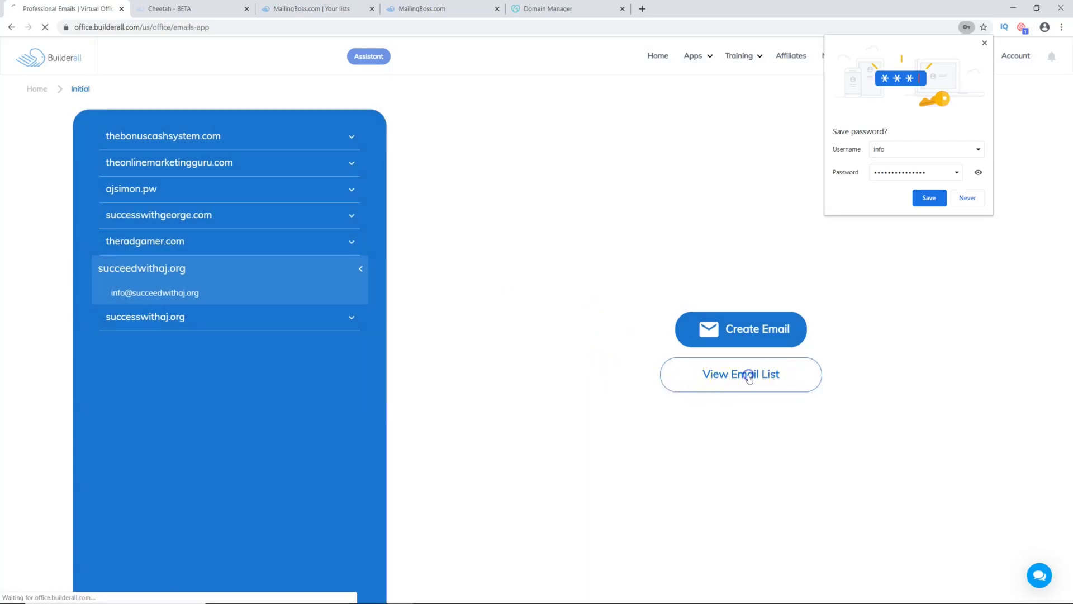
pyautogui.click(966, 197)
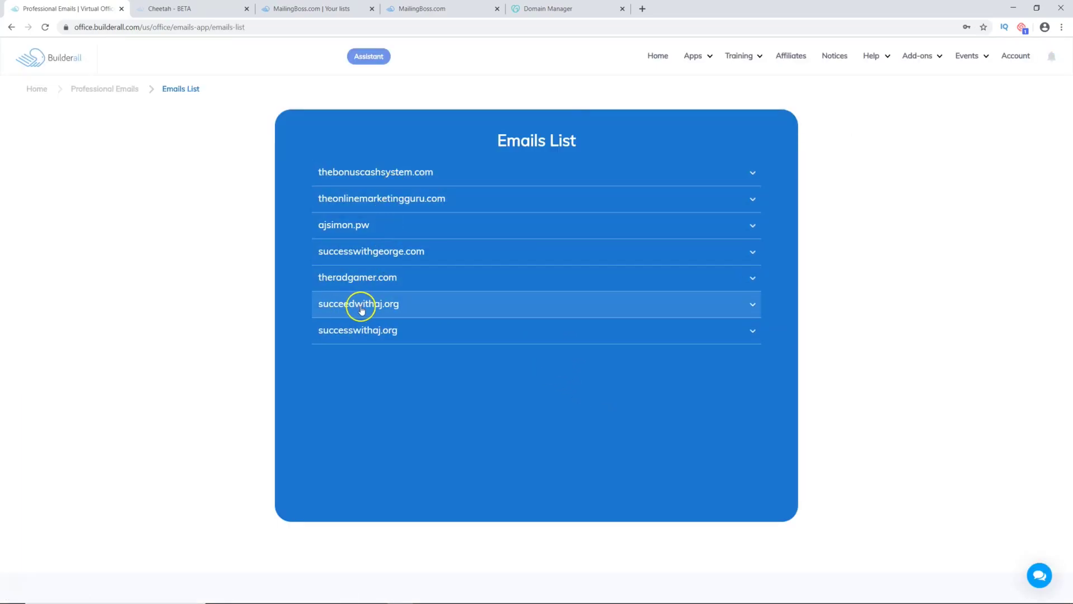
pyautogui.click(749, 305)
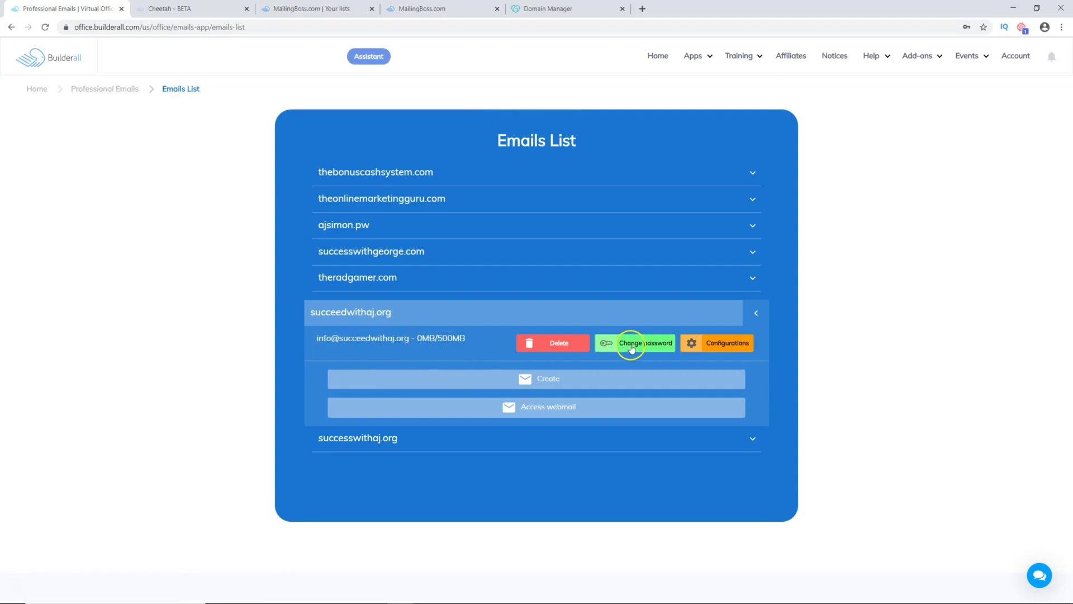
# Step: Forward the info mailbox to an outside personal e-mail address and save it
pyautogui.click(692, 347)
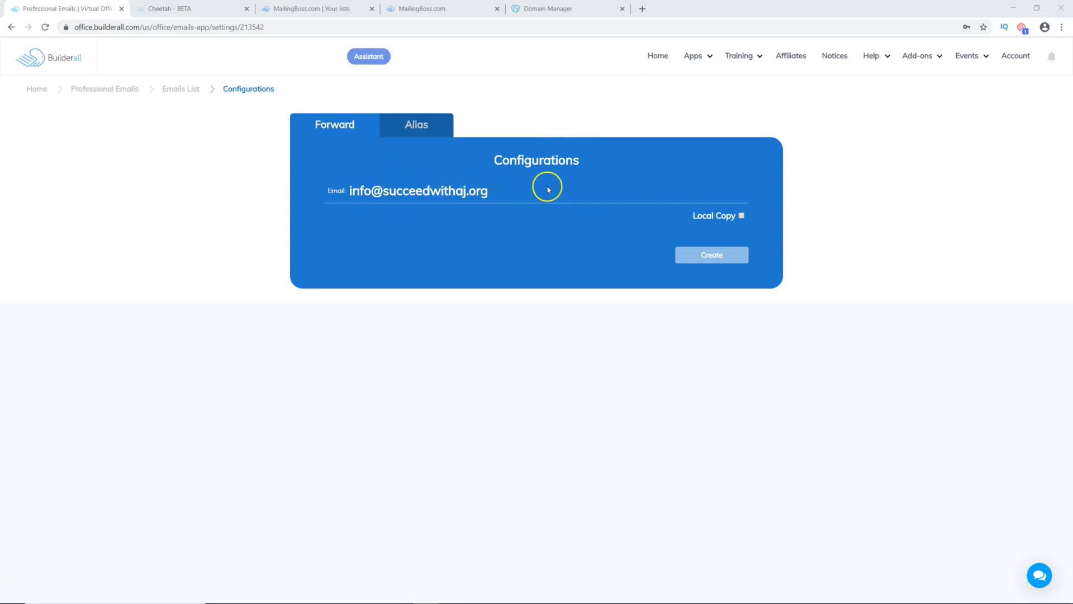
pyautogui.click(720, 258)
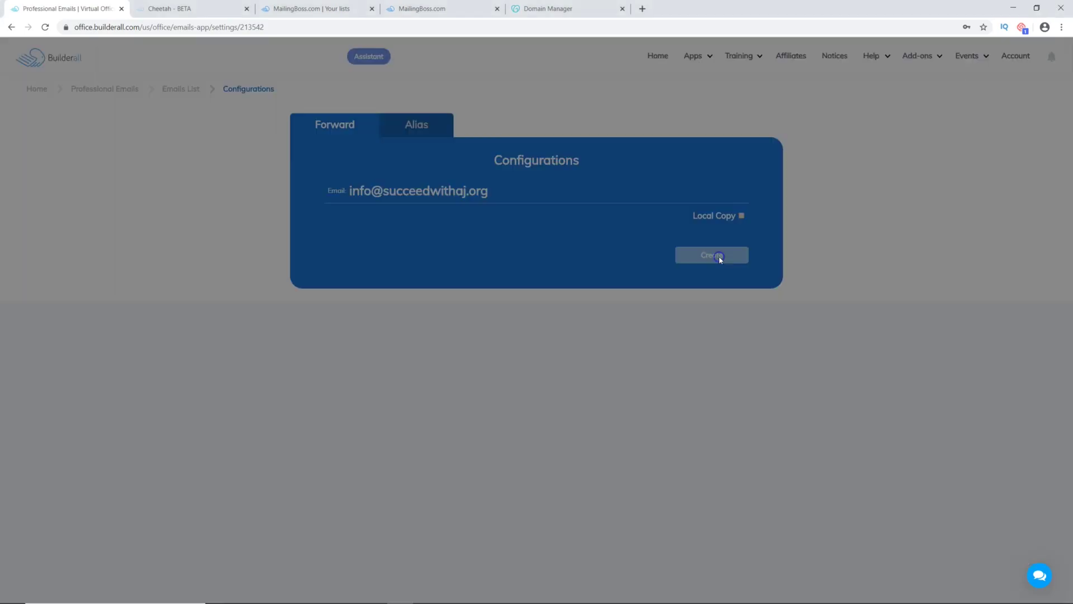
pyautogui.click(494, 146)
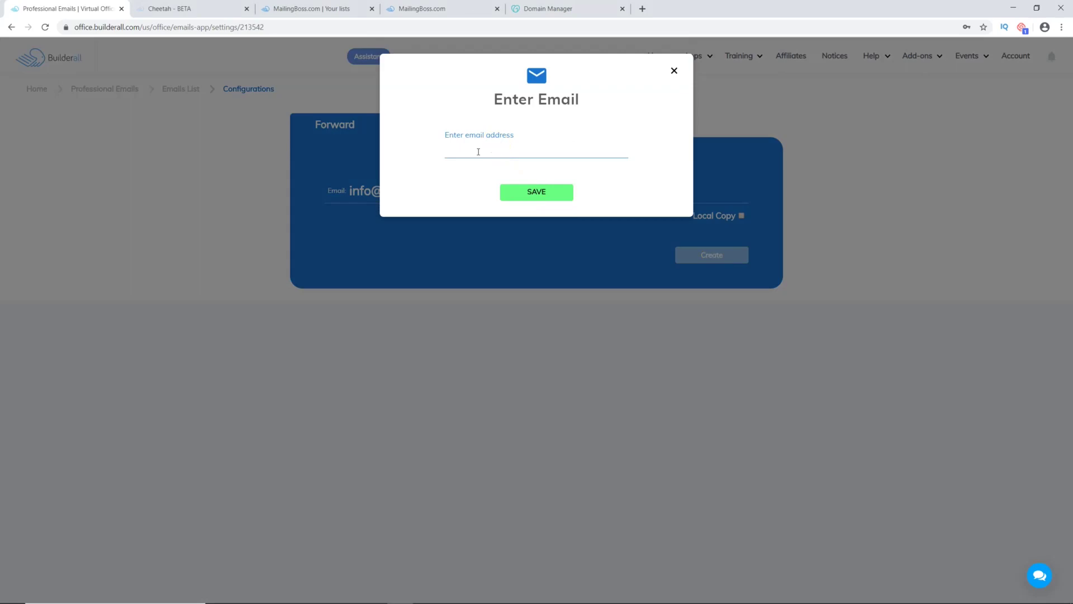
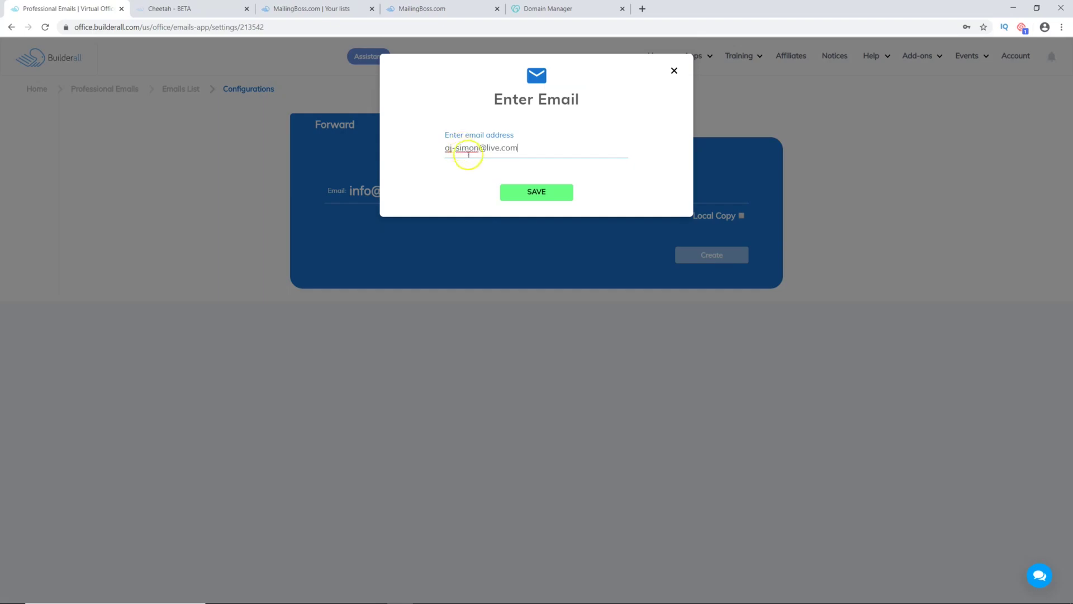
pyautogui.click(539, 192)
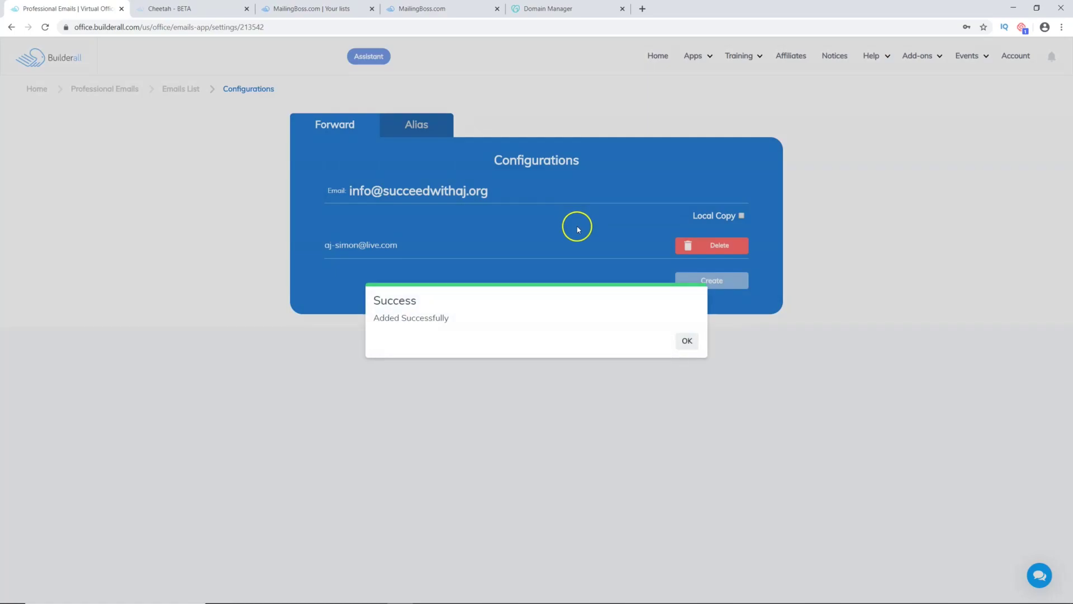
pyautogui.click(687, 341)
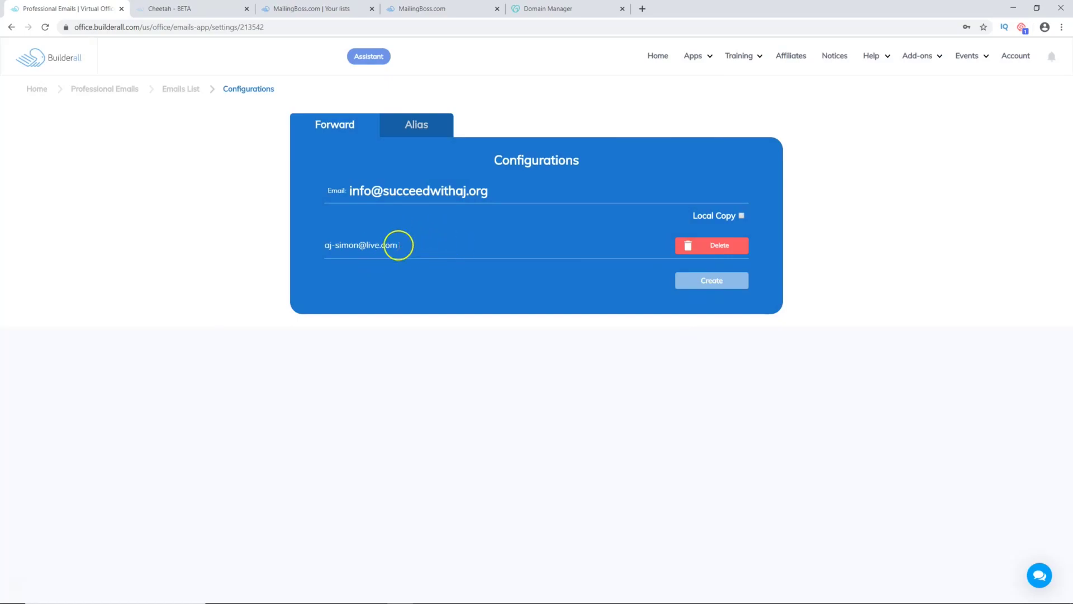
# Step: Glance at the Alias settings, return to Forward, then go back to the office home dashboard
pyautogui.click(427, 134)
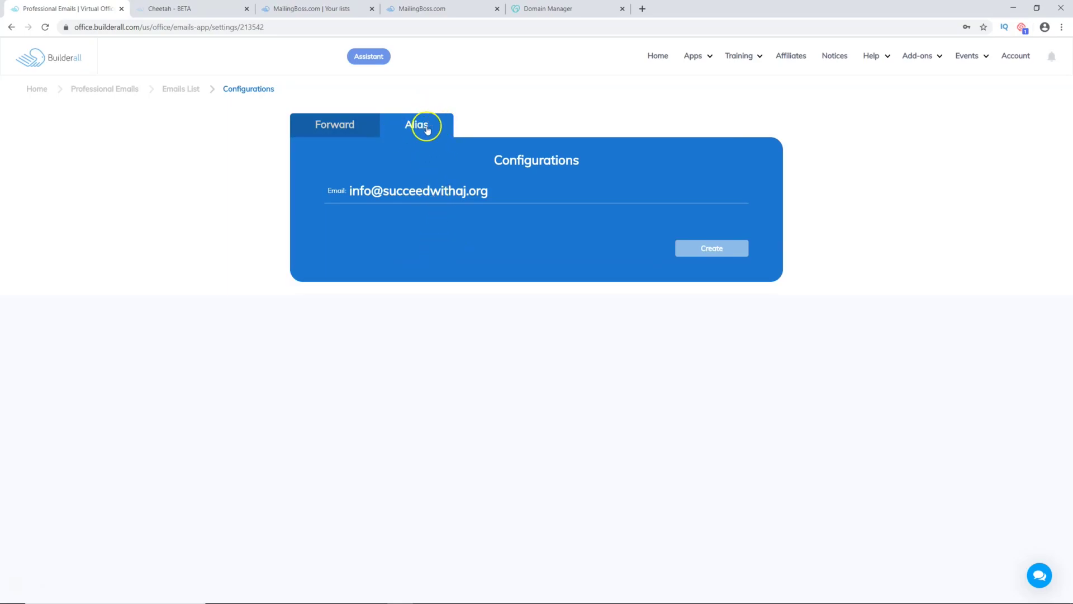
pyautogui.click(346, 133)
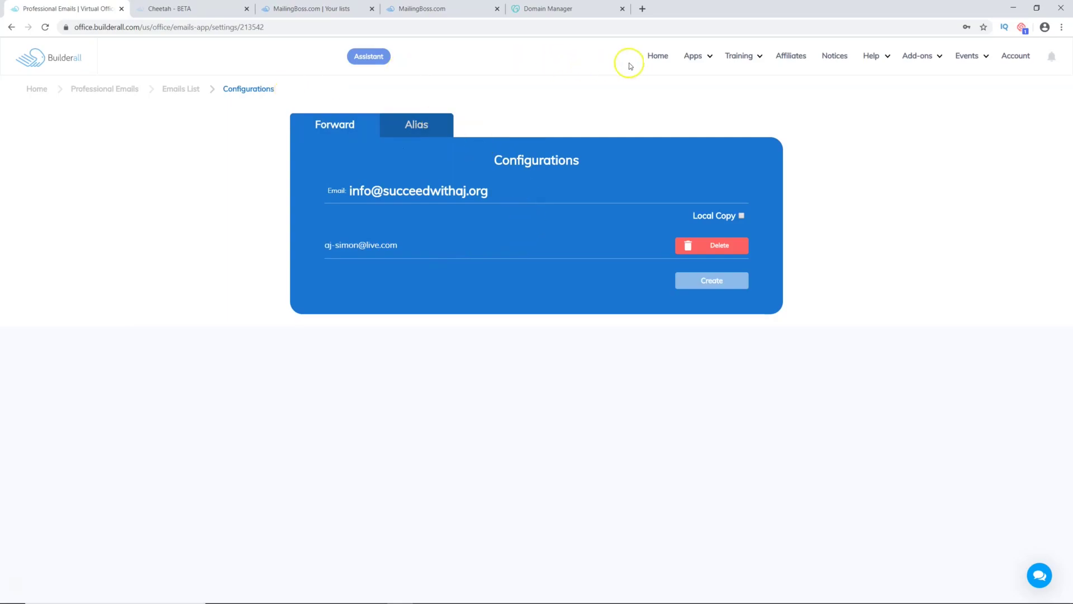
pyautogui.click(663, 58)
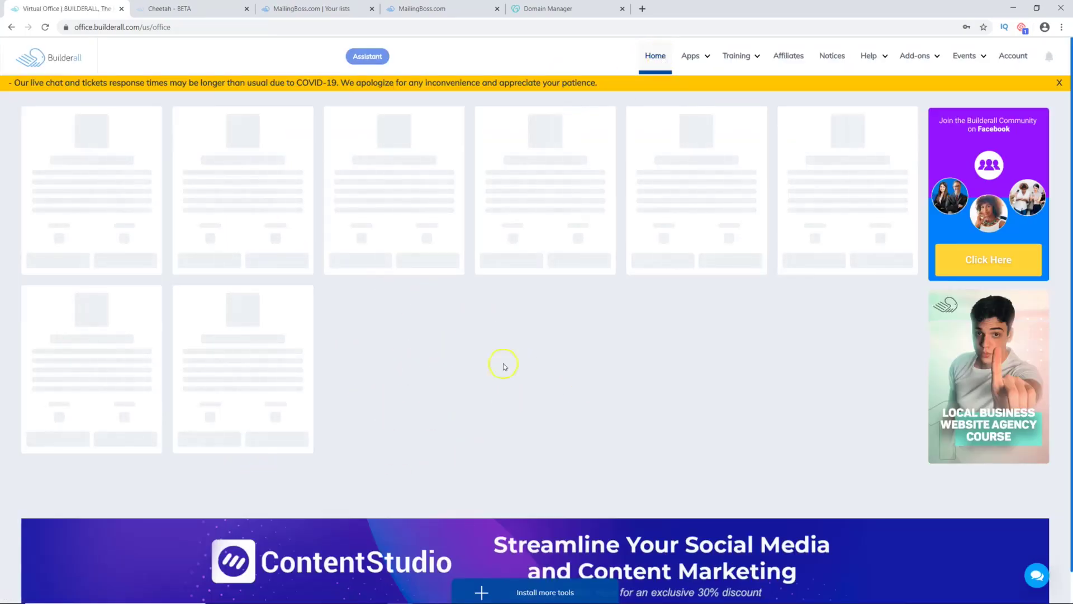
# Step: Check that succeedwithaj.org is a verified domain, then show the Sender Emails list
pyautogui.click(302, 9)
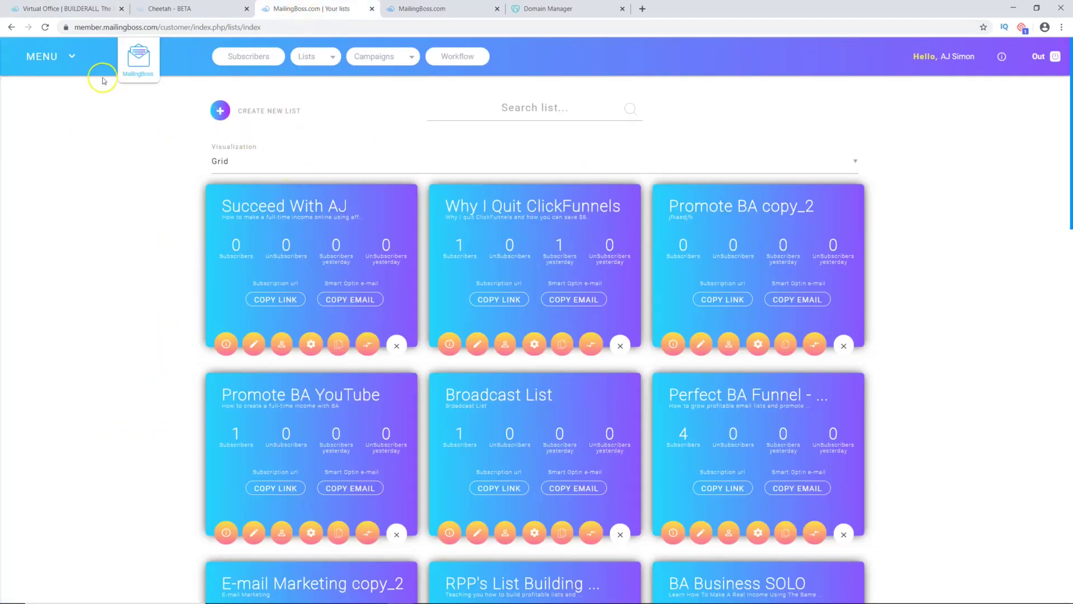
pyautogui.click(65, 57)
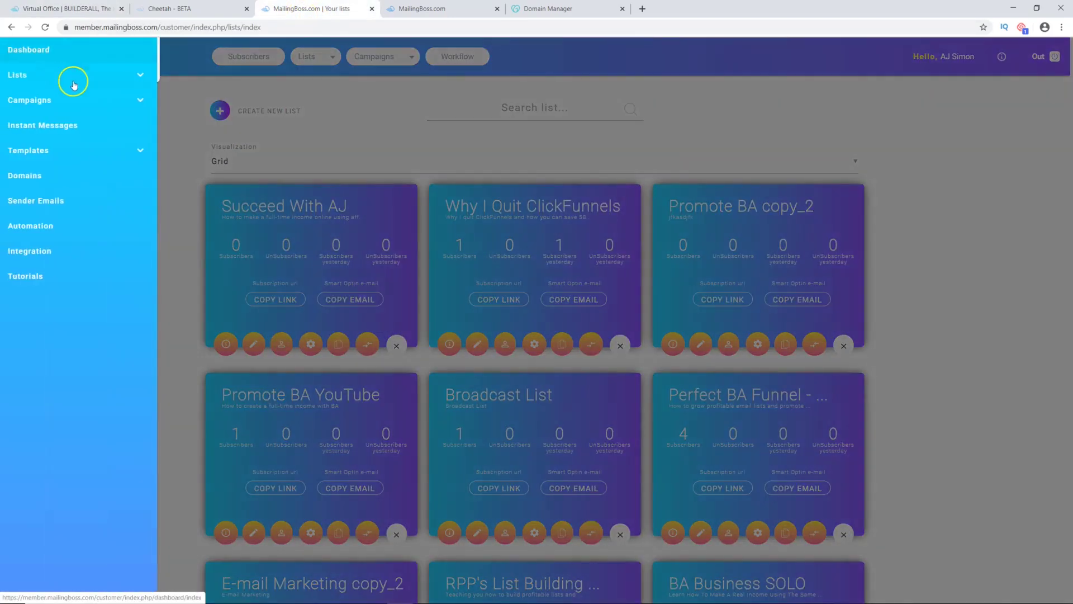
pyautogui.click(24, 177)
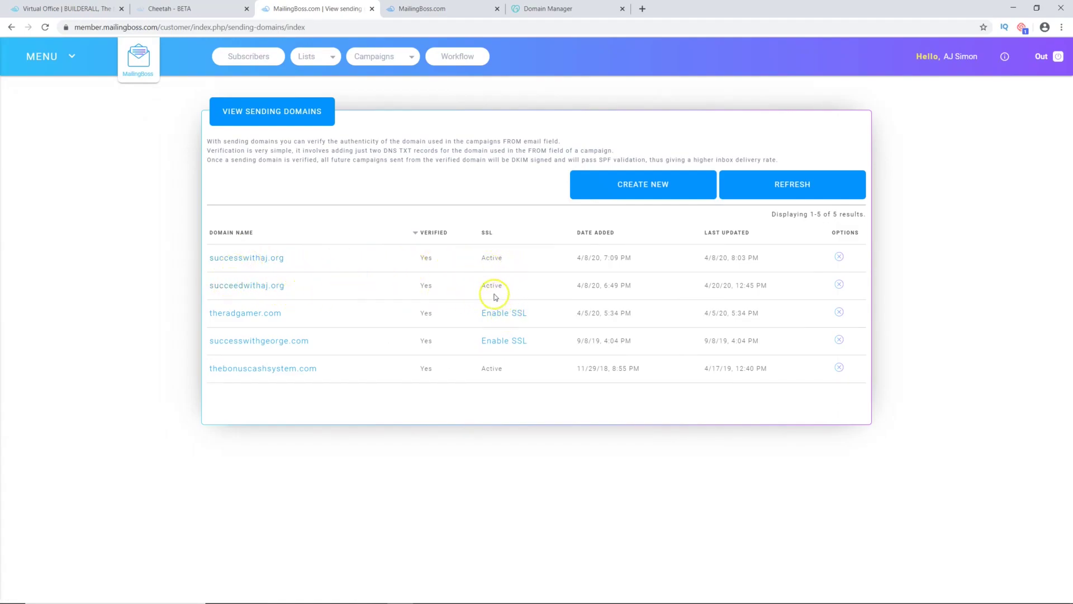
pyautogui.click(66, 57)
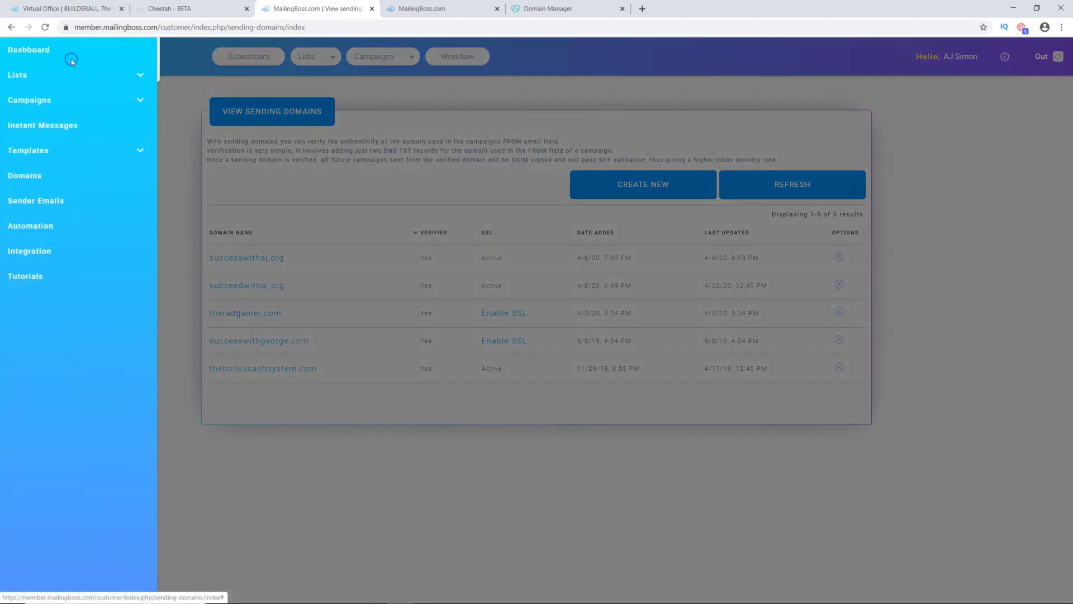
pyautogui.click(48, 200)
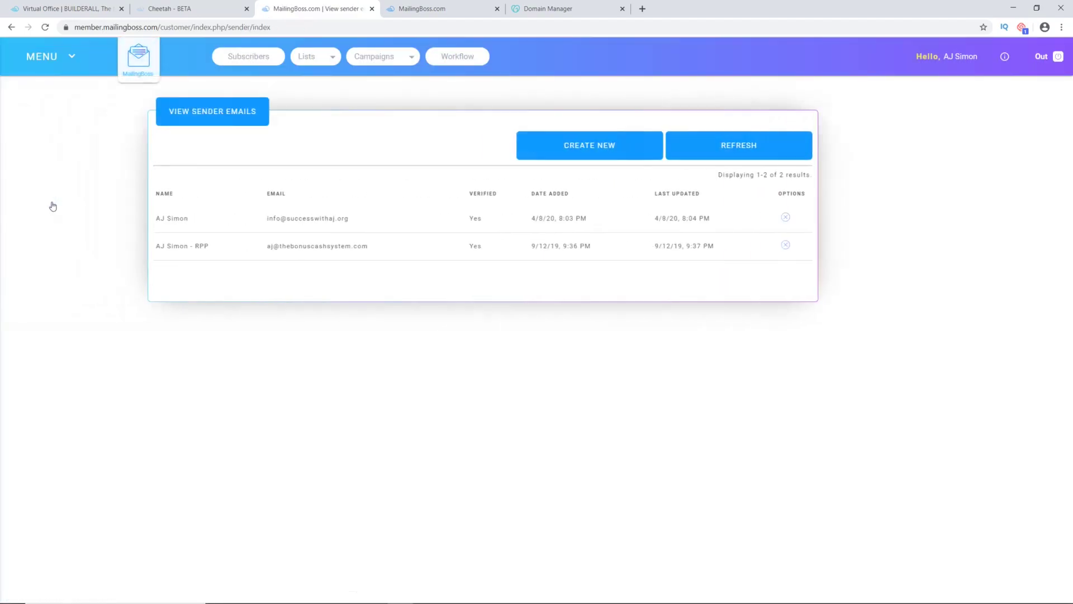
# Step: Save a new sender with the account holder's name and the succeedwithaj.org info mailbox, then go to Outlook
pyautogui.click(632, 153)
pyautogui.click(250, 159)
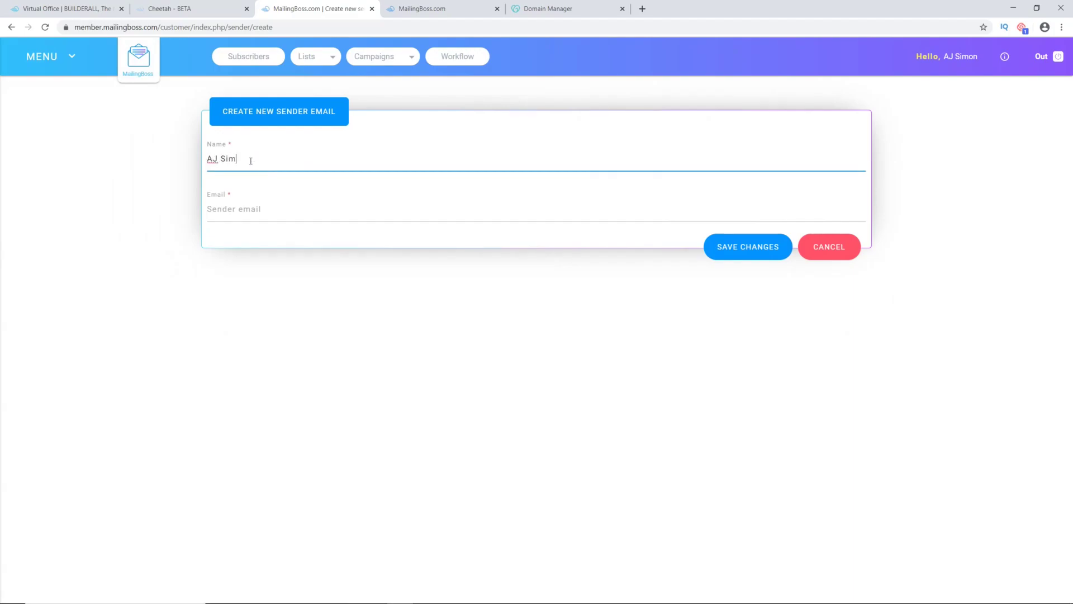
pyautogui.press('Tab')
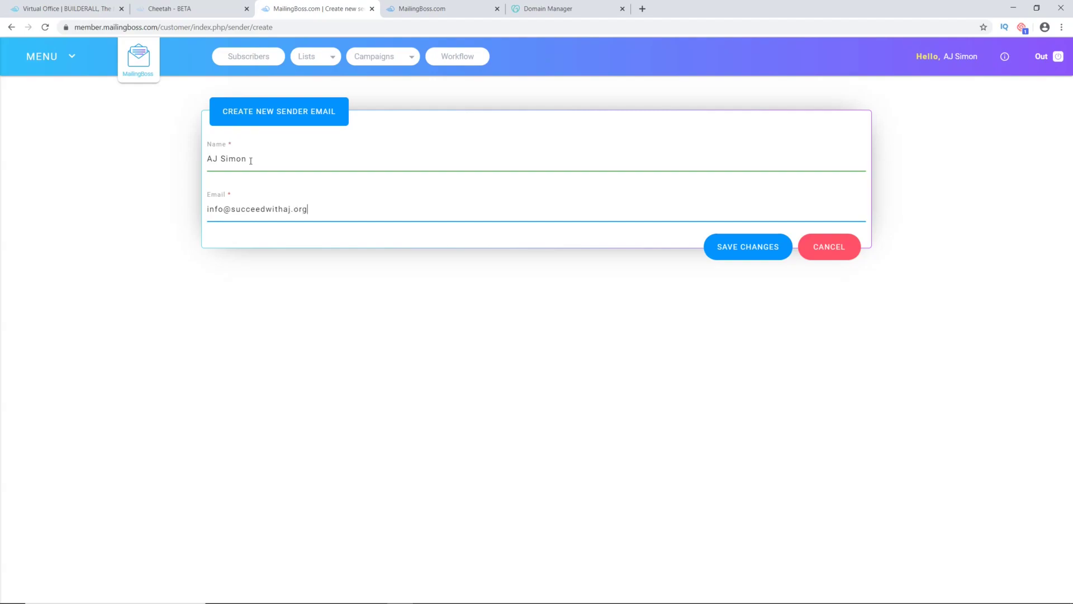
pyautogui.click(251, 149)
pyautogui.click(724, 245)
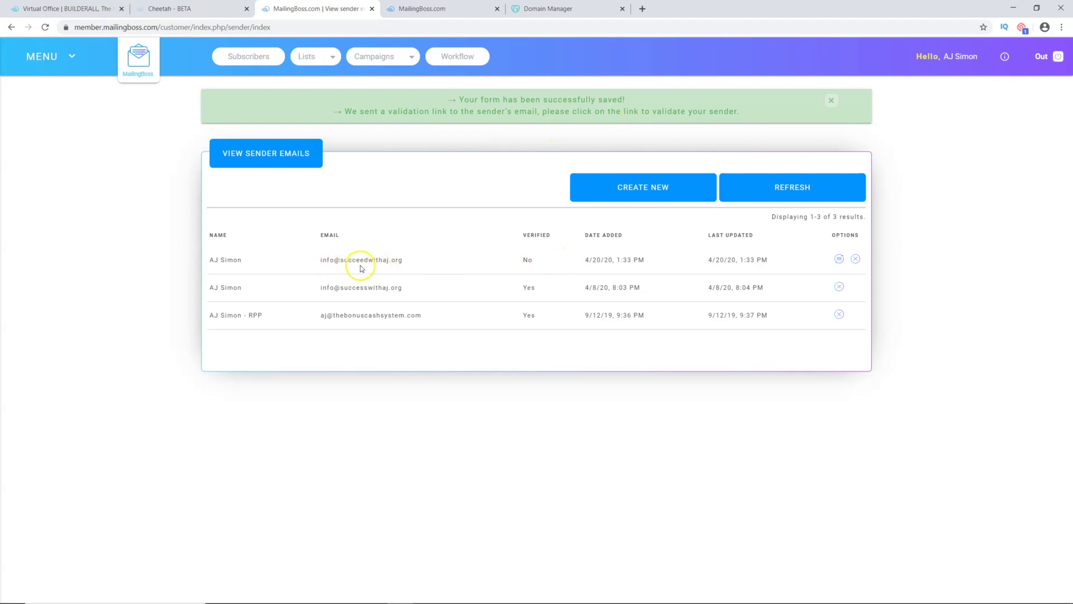
pyautogui.click(18, 590)
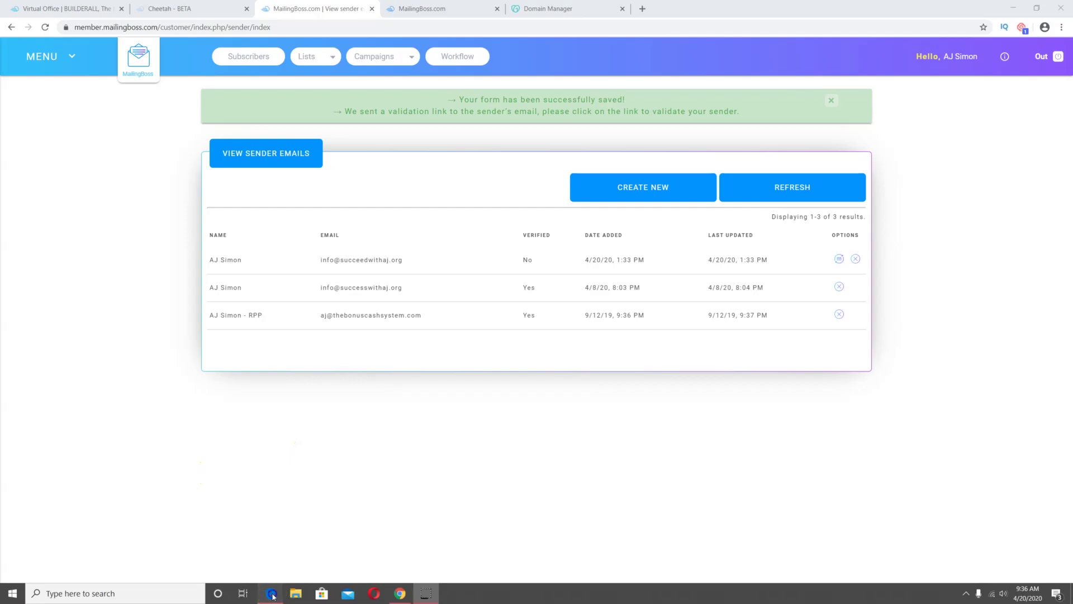
pyautogui.click(282, 592)
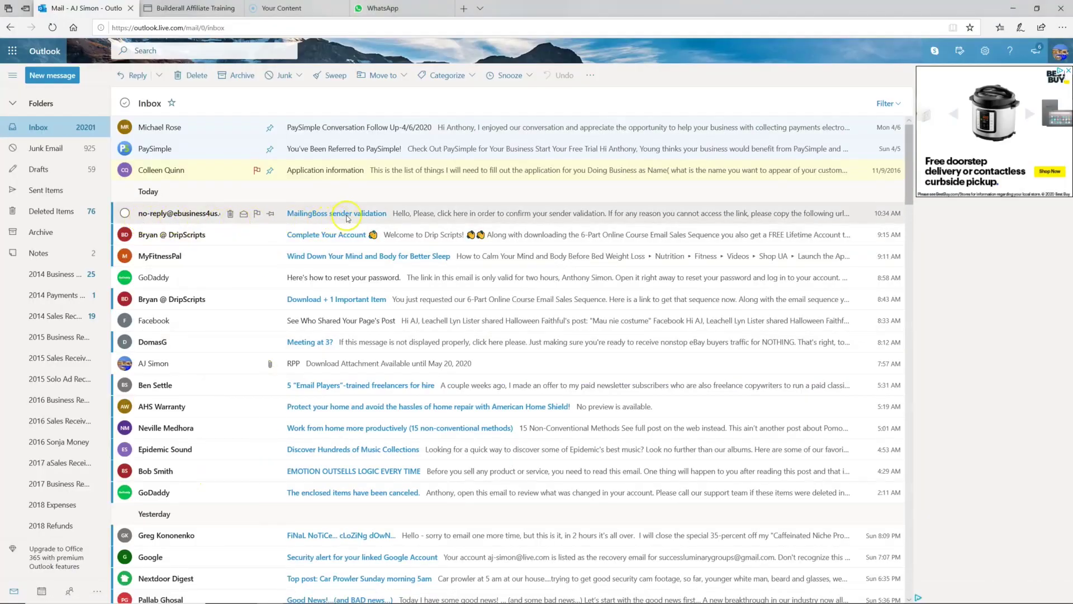
# Step: Copy the confirmation link from the MailingBoss sender validation email in Outlook.com
pyautogui.click(346, 218)
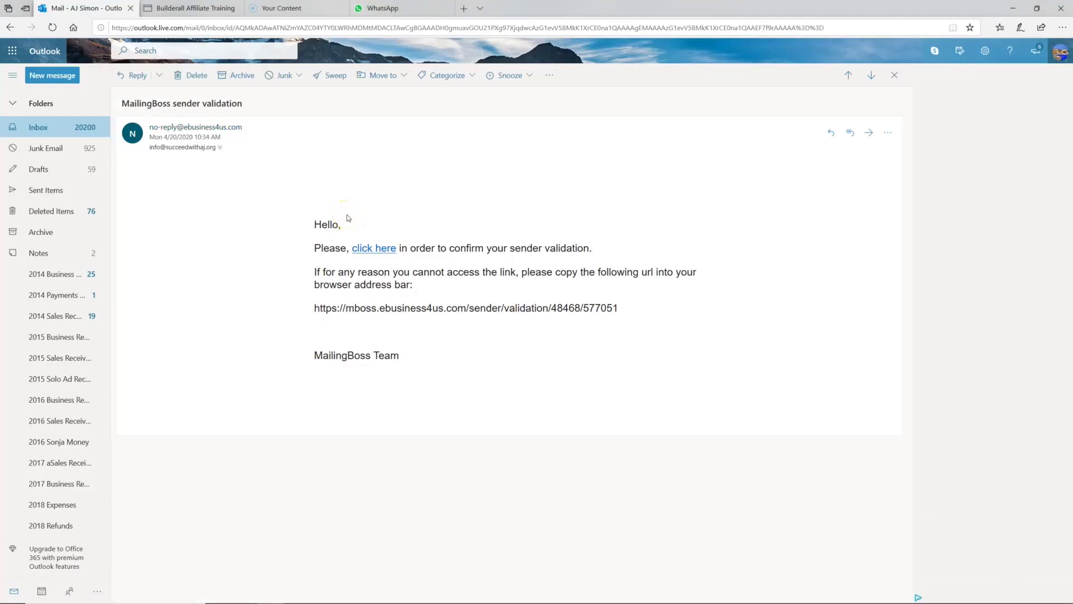
pyautogui.rightClick(376, 250)
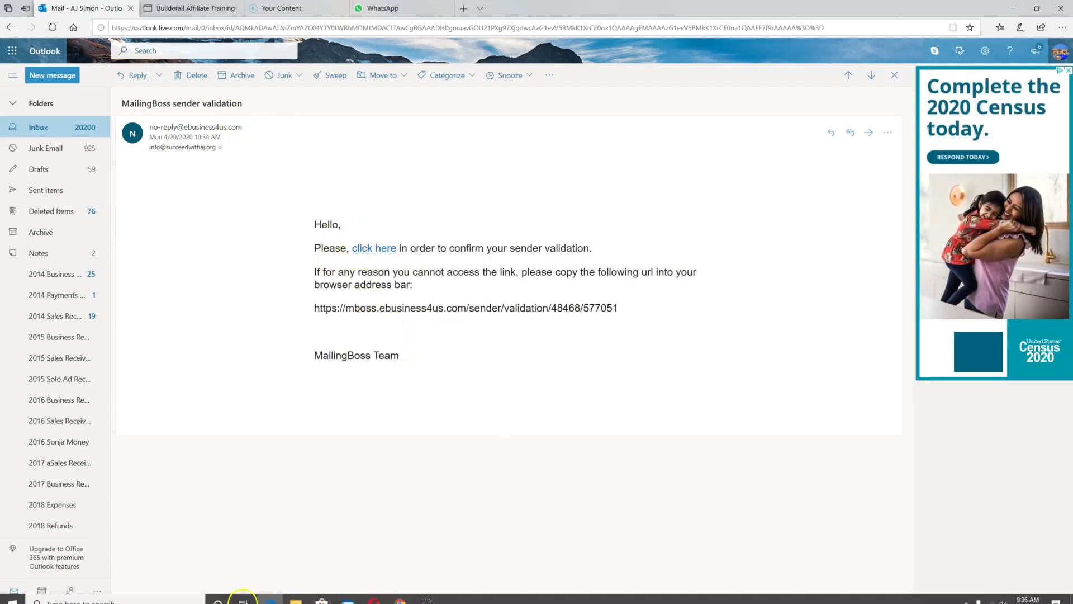
pyautogui.click(400, 593)
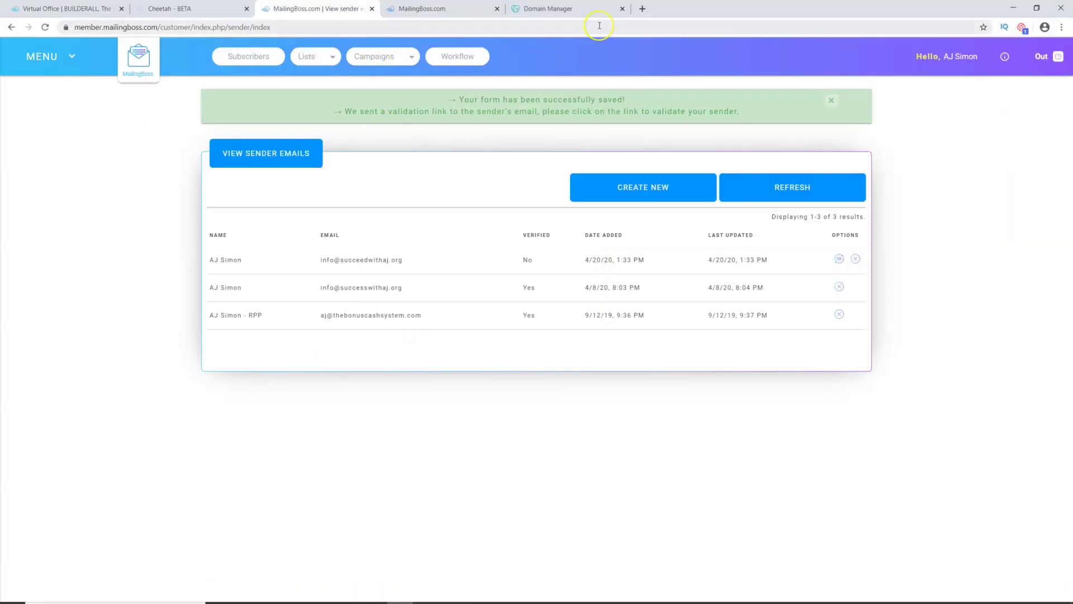
# Step: Open the validation link in a new tab, then reload the sender list to confirm verification
pyautogui.click(643, 8)
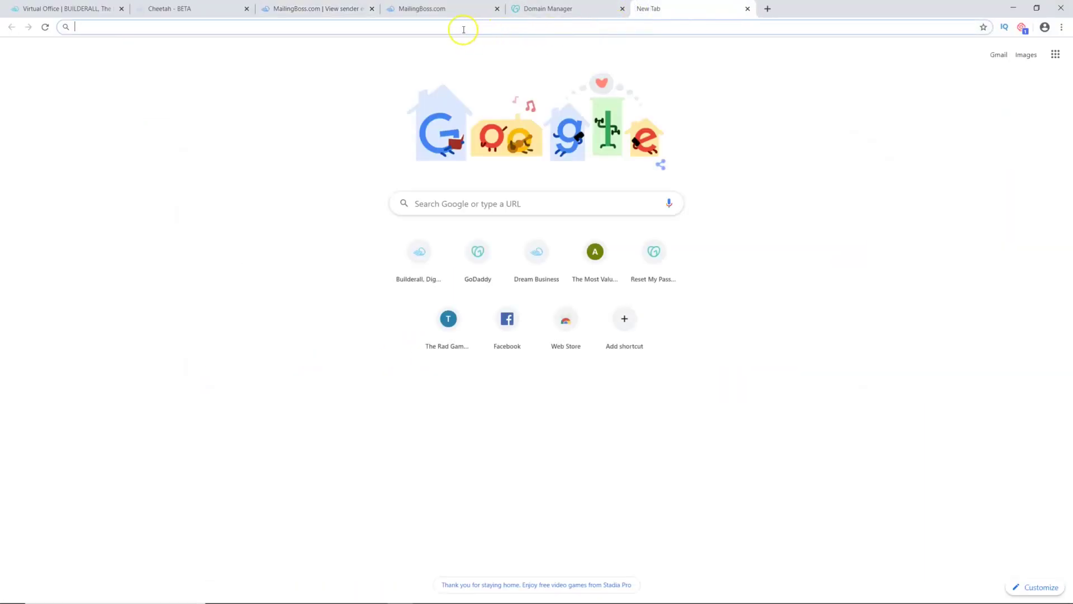
pyautogui.rightClick(438, 26)
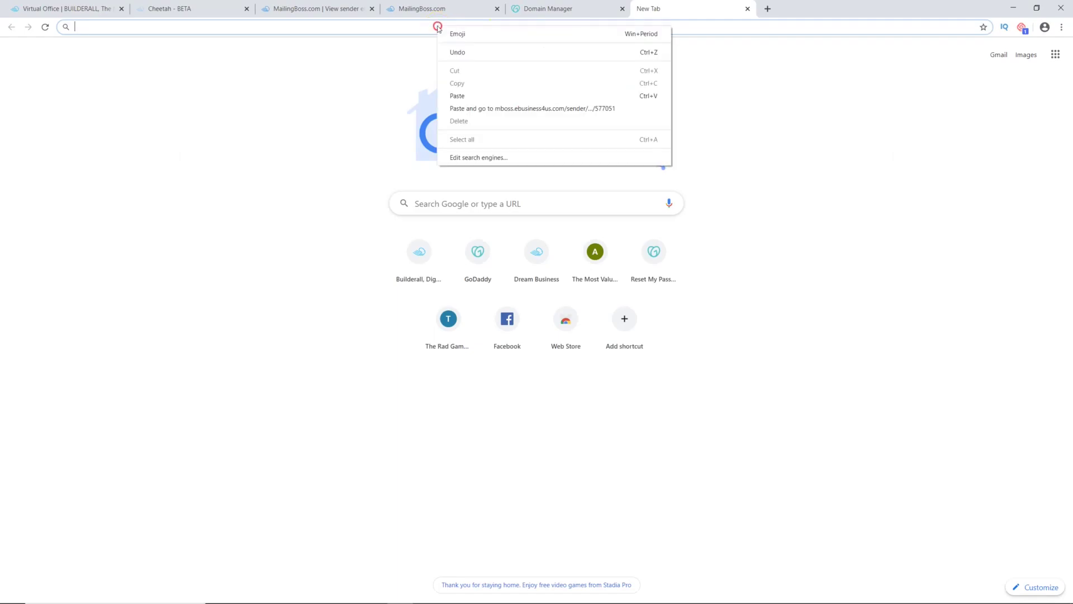
pyautogui.click(463, 109)
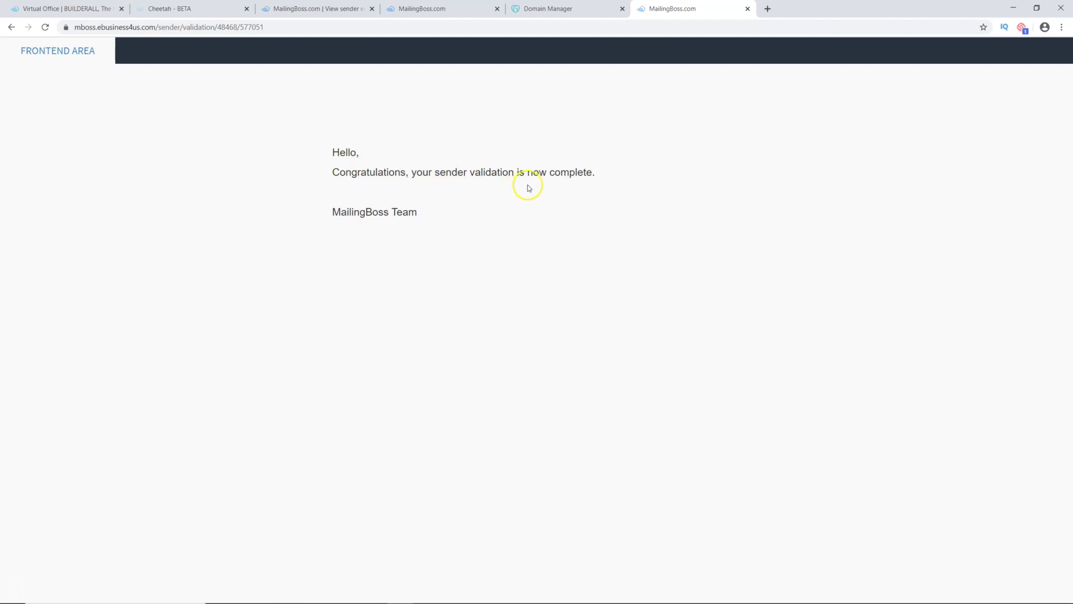
pyautogui.click(748, 9)
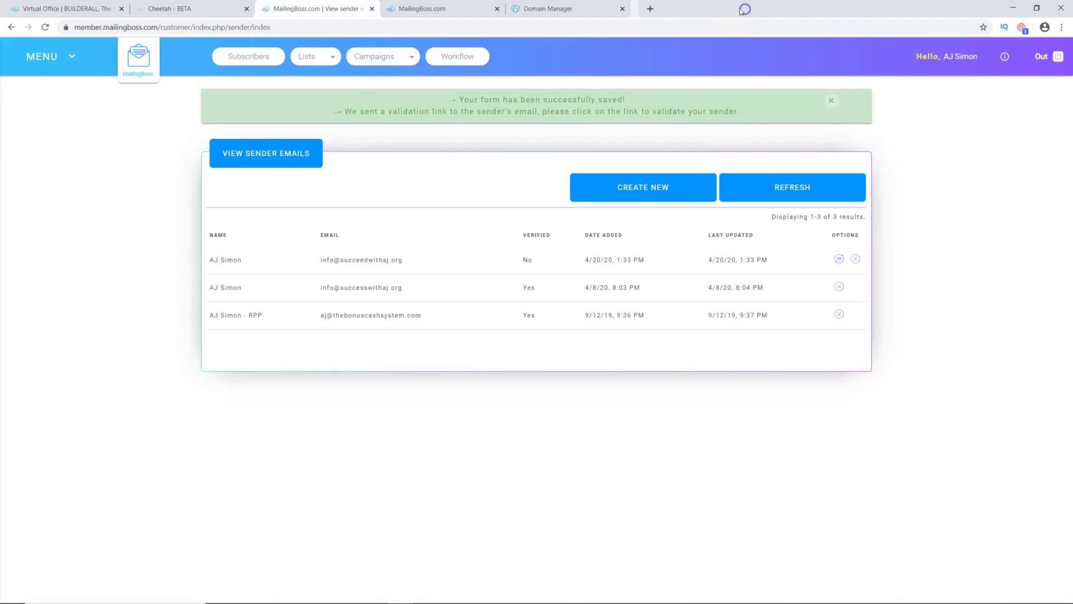
pyautogui.click(46, 28)
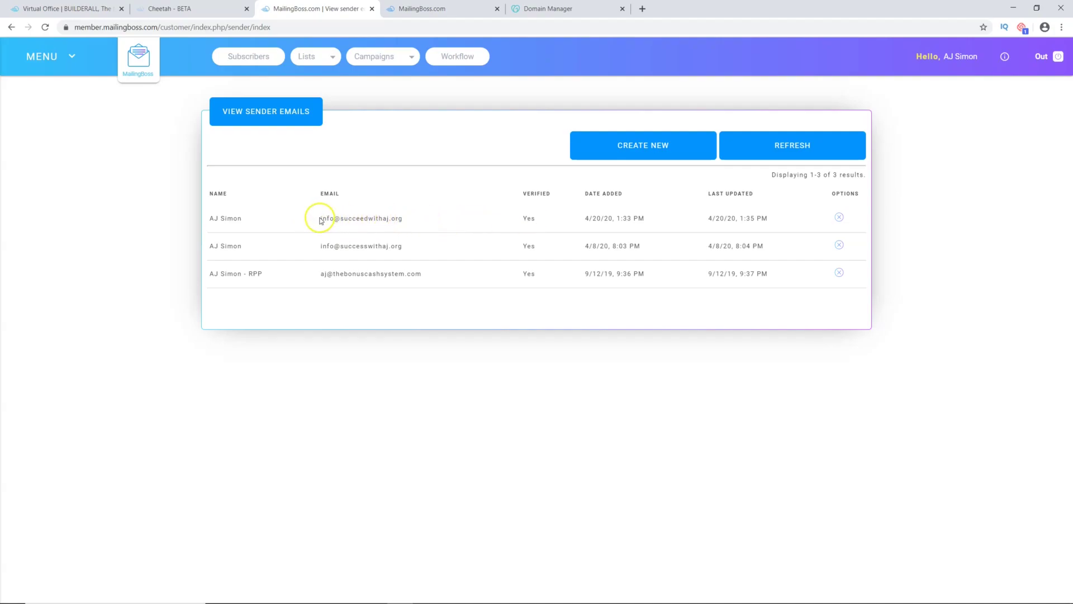
# Step: Copy the newly verified succeedwithaj.org sender address
pyautogui.moveTo(320, 220); pyautogui.dragTo(384, 222)
pyautogui.rightClick(393, 220)
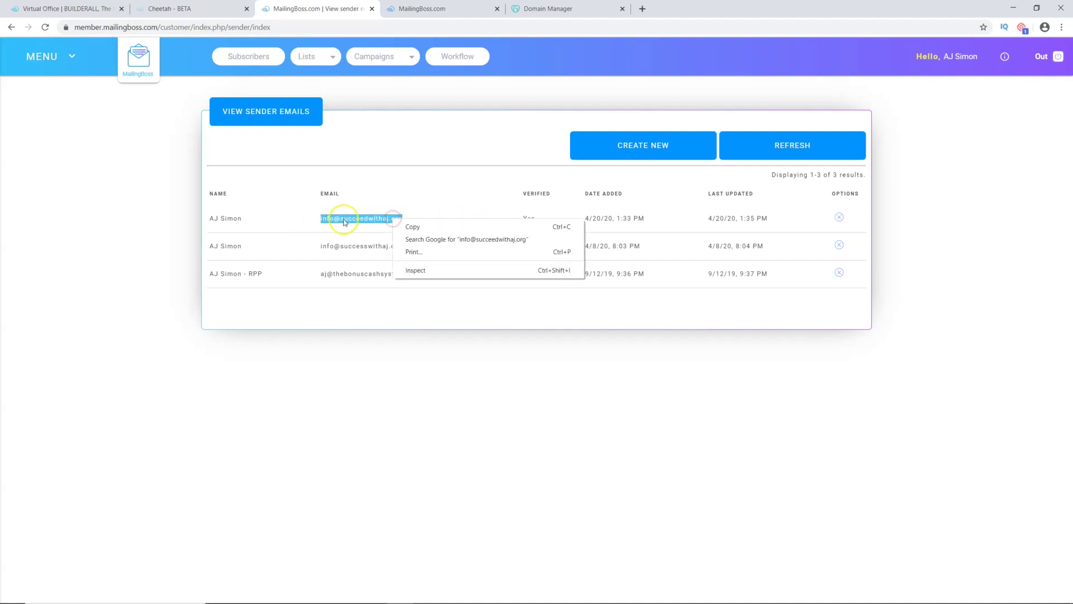
pyautogui.click(412, 227)
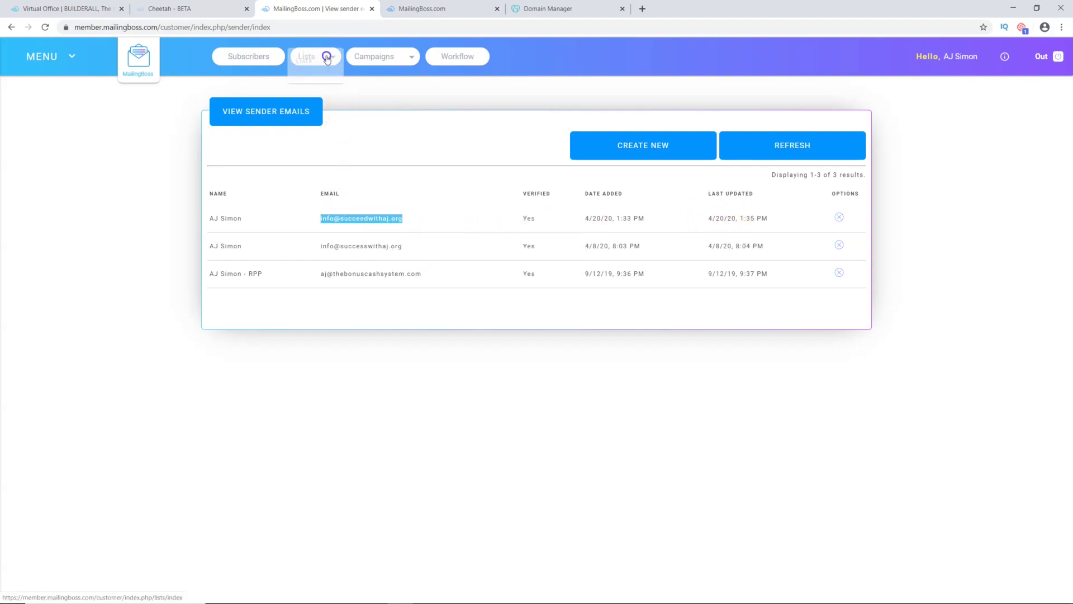
# Step: In the first list's advanced settings, choose the newly verified address as From Email
pyautogui.click(305, 64)
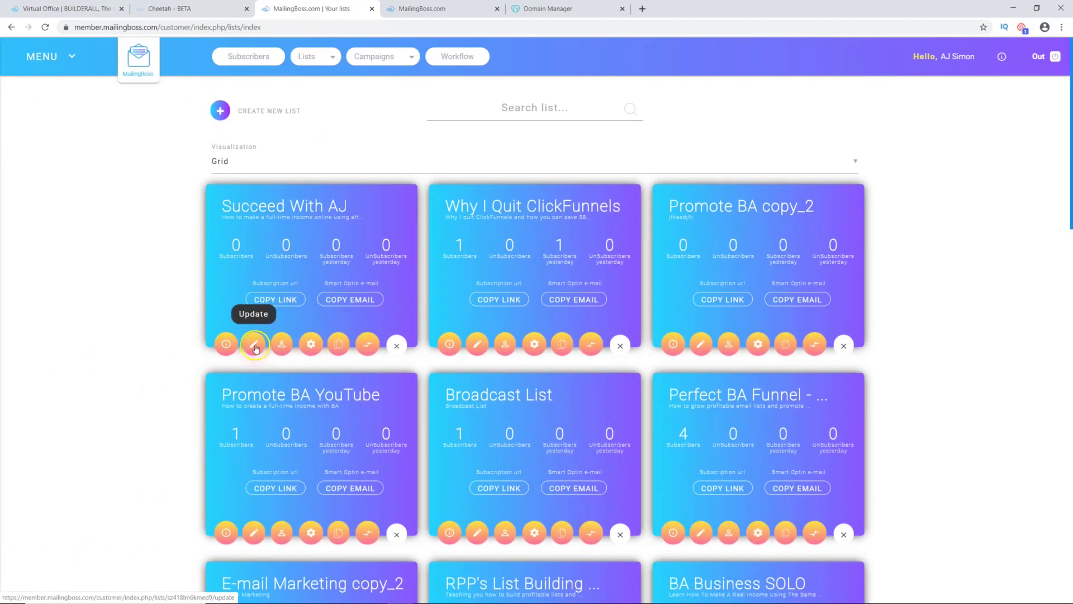
pyautogui.click(254, 346)
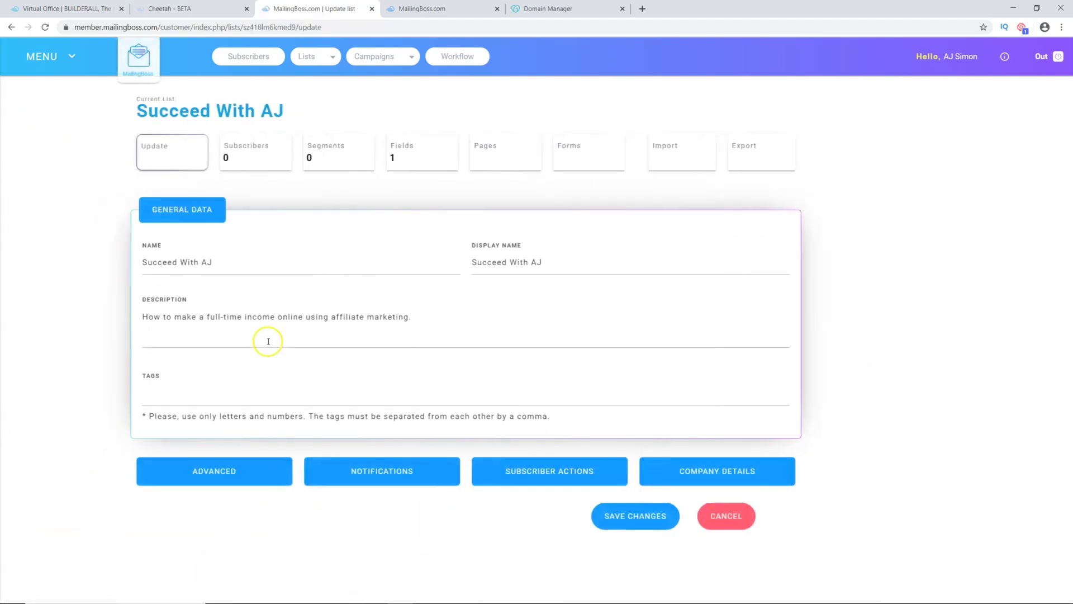
pyautogui.click(290, 469)
pyautogui.scroll(-4, 288, 458)
pyautogui.scroll(-1, 288, 459)
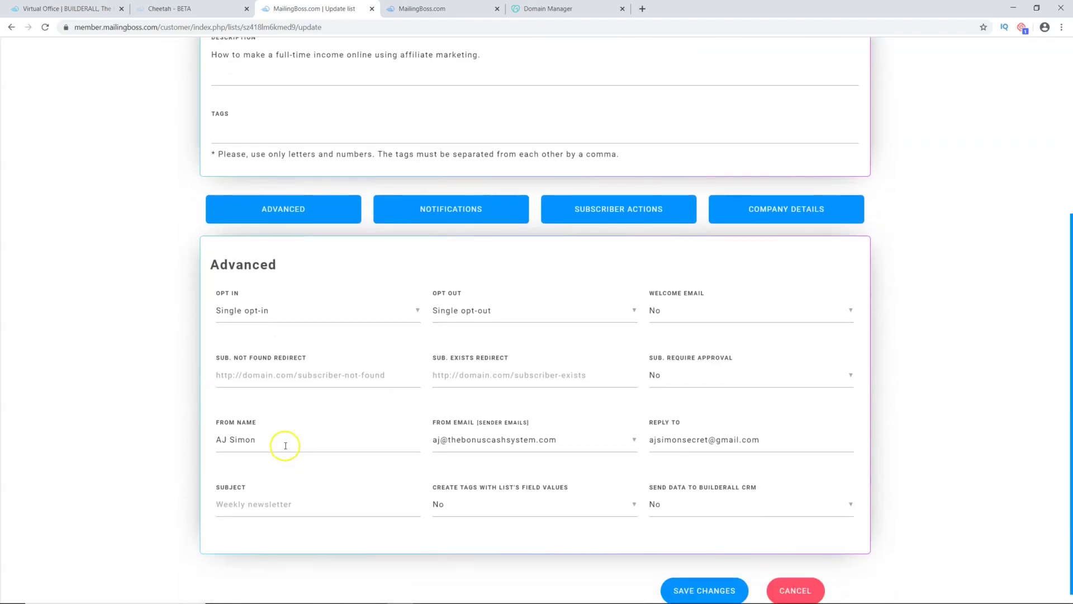
pyautogui.click(617, 448)
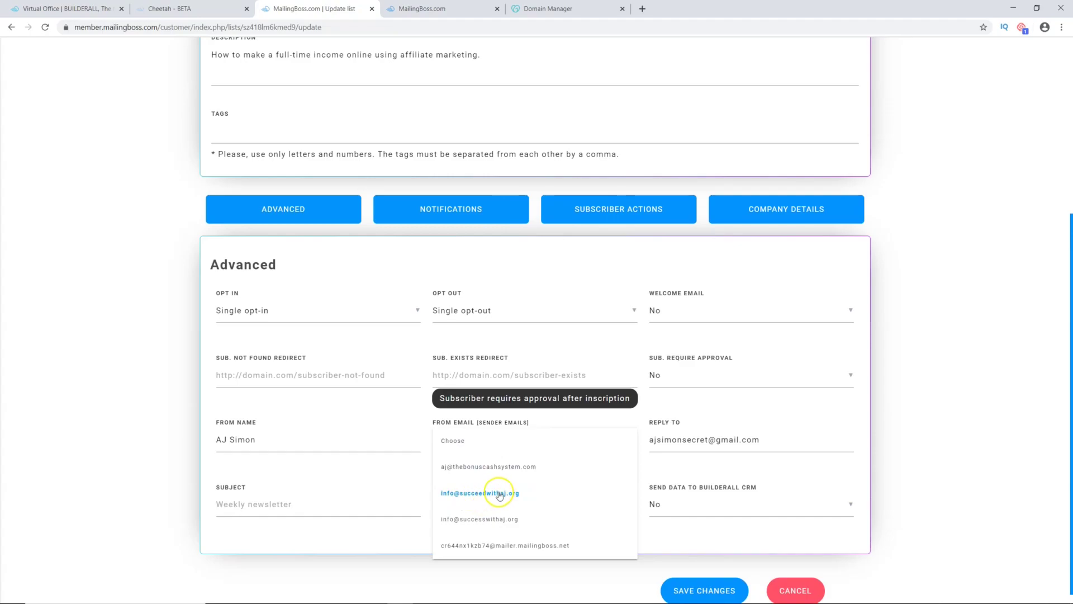
pyautogui.click(495, 496)
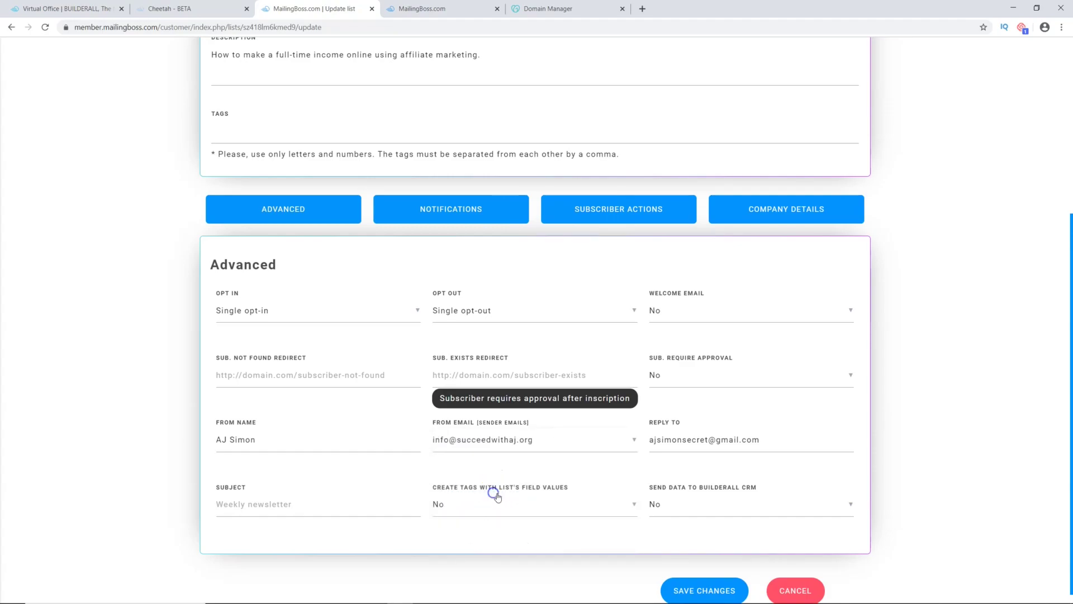
# Step: Paste the verified address into Reply To, save the list, and go to E-mail sequences
pyautogui.click(691, 440)
pyautogui.tripleClick(691, 440)
pyautogui.rightClick(691, 439)
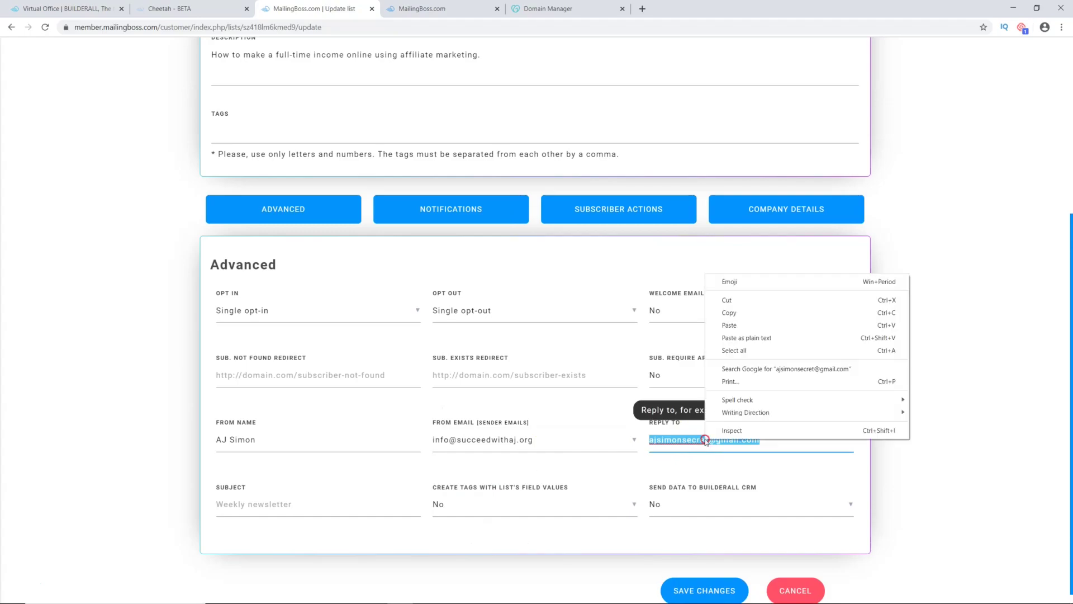
pyautogui.click(725, 324)
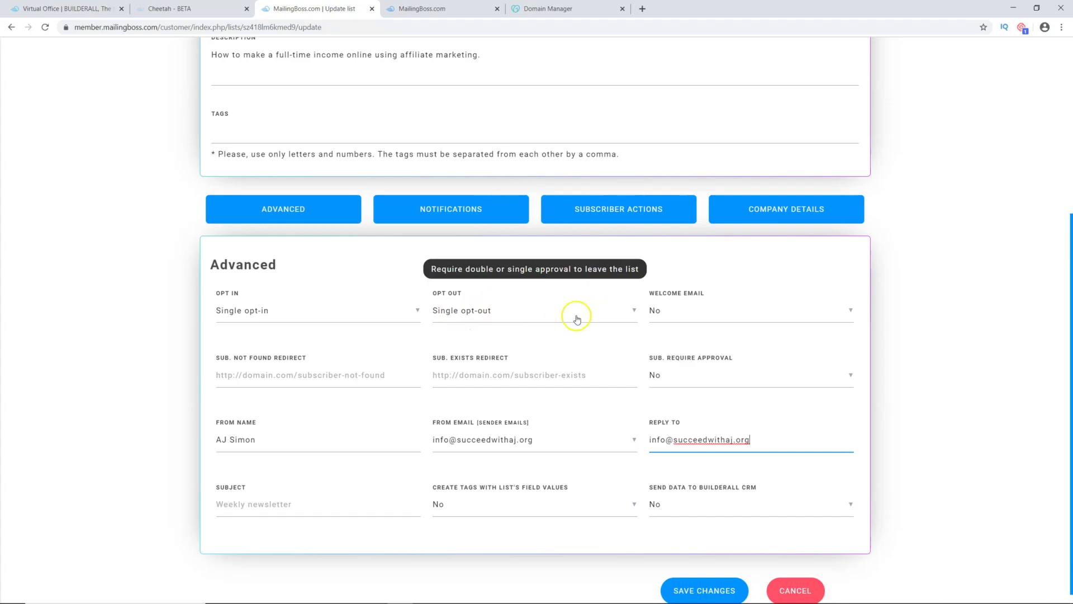
pyautogui.click(703, 591)
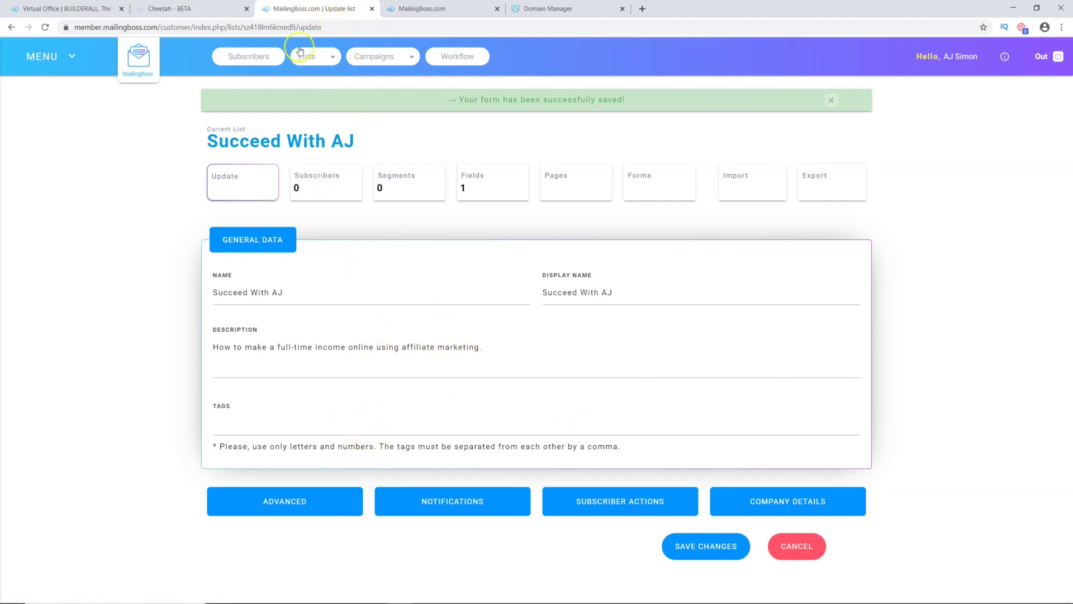
pyautogui.click(385, 57)
pyautogui.click(382, 90)
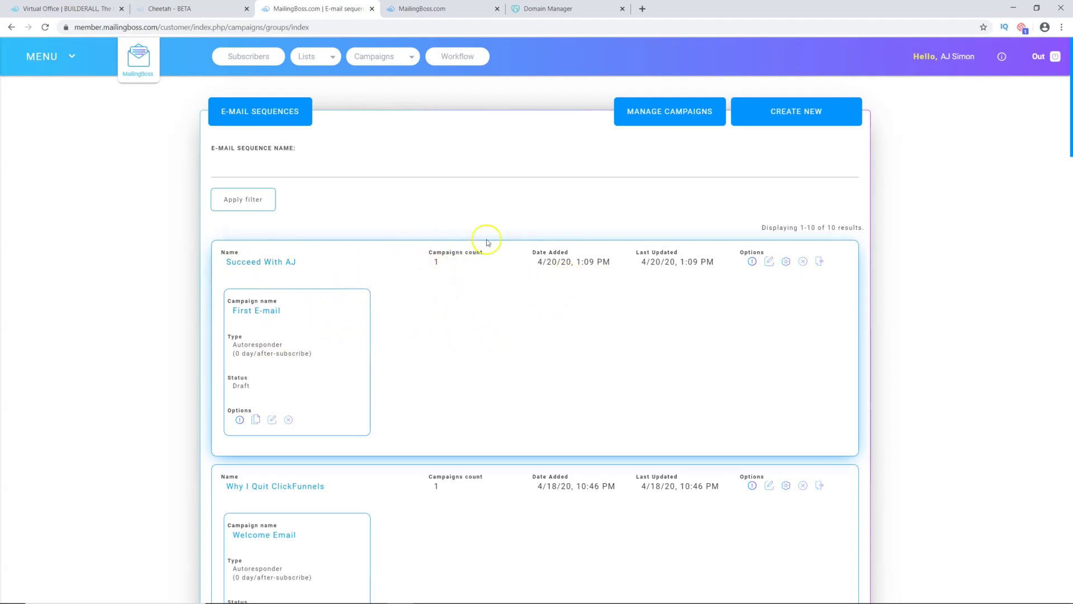
# Step: Reload Cheetah's site list and open the DREAM BUSINESS site's pages, HOME and OPTIN
pyautogui.click(185, 9)
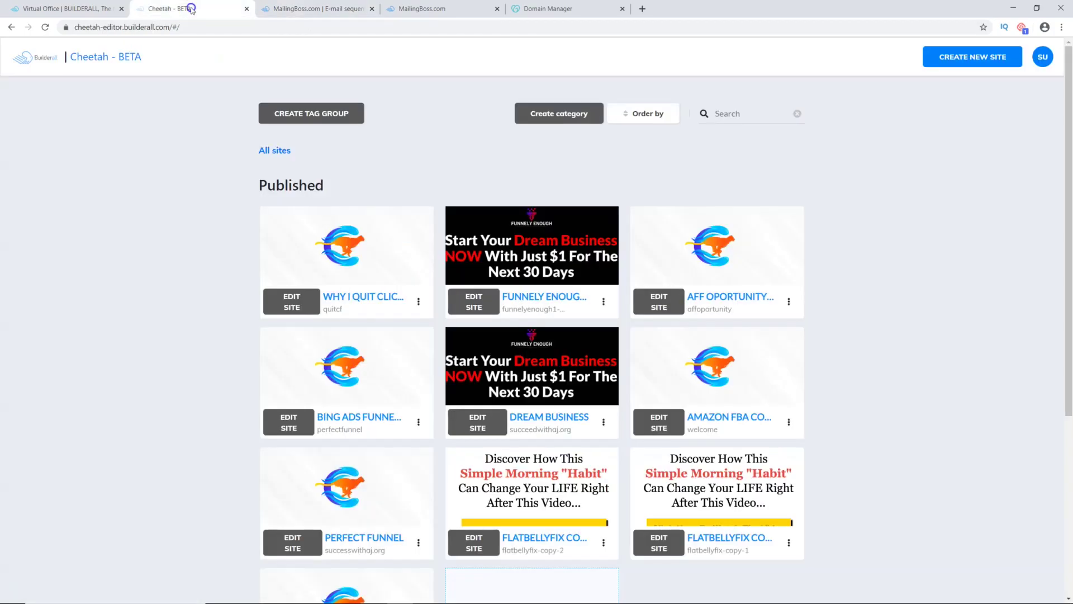
pyautogui.click(45, 27)
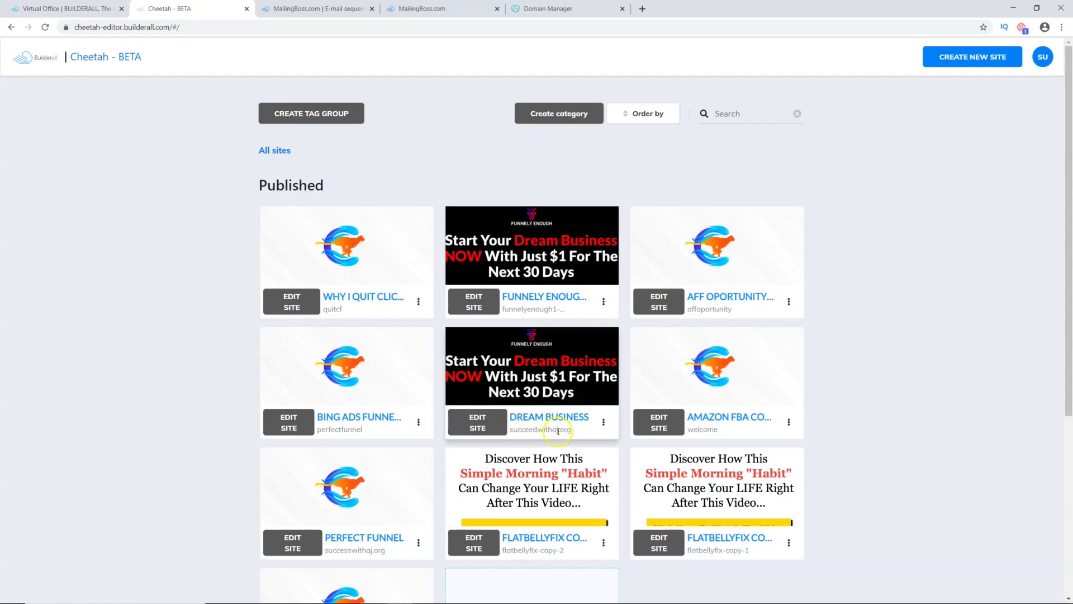
pyautogui.click(478, 423)
pyautogui.click(604, 357)
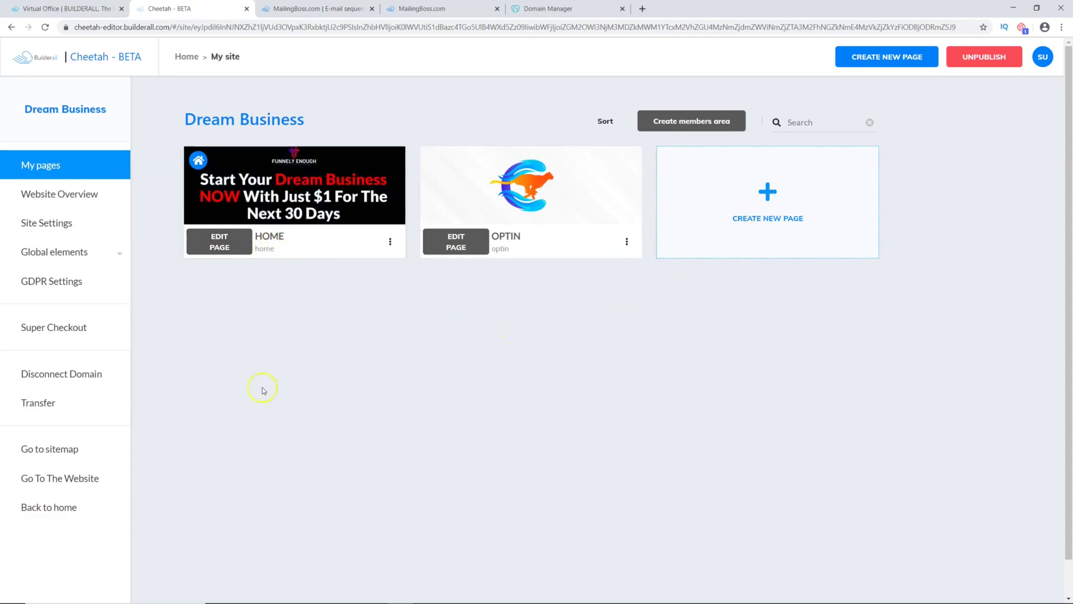
pyautogui.click(15, 586)
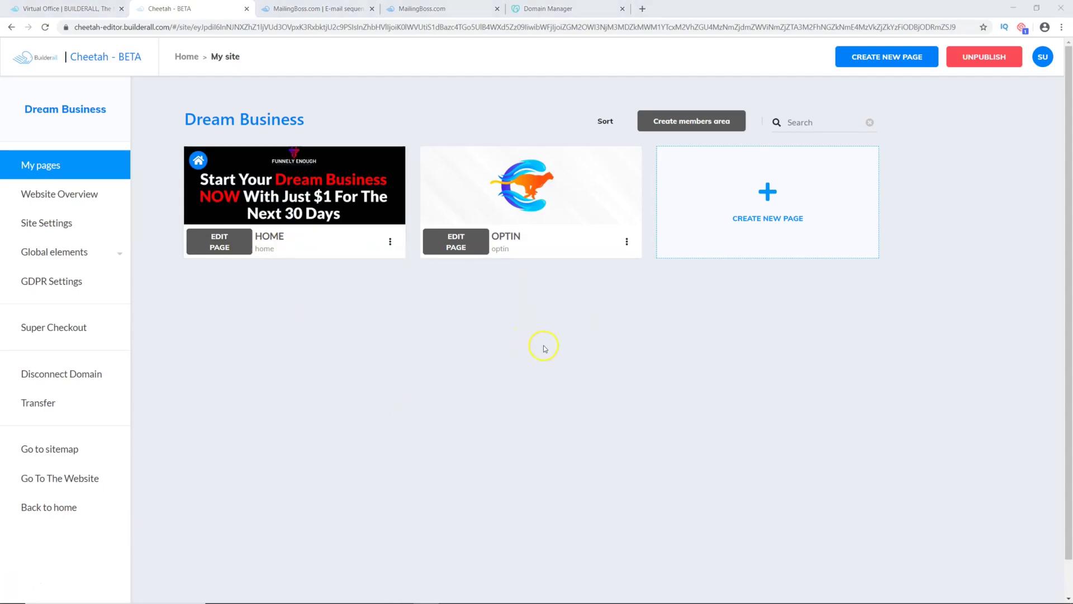
# Step: Create a blank page named Optin 2, using Optin 2 for its title and description
pyautogui.click(768, 206)
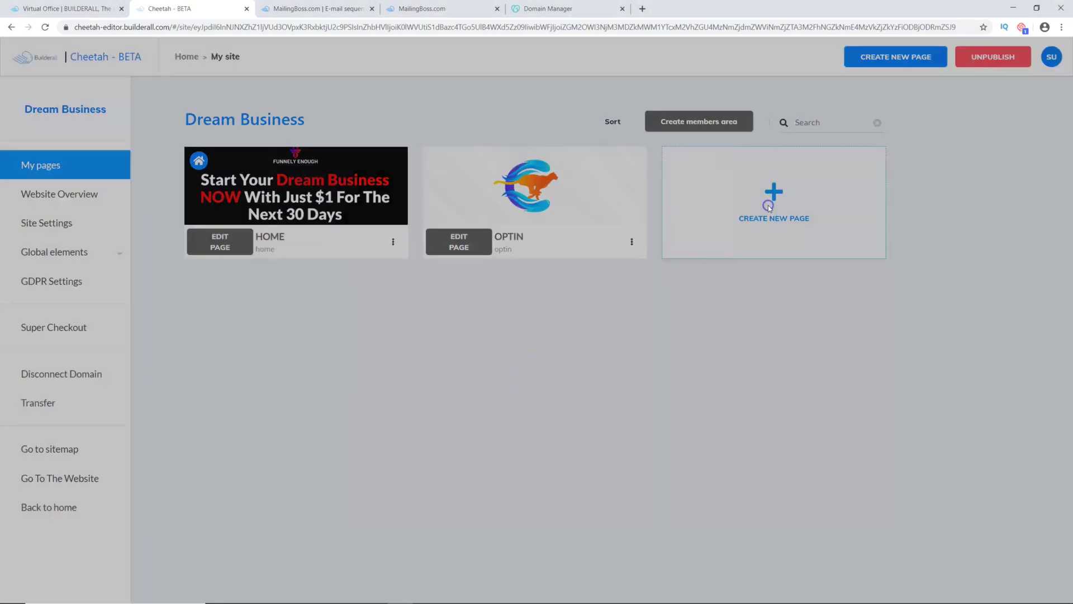
pyautogui.click(478, 225)
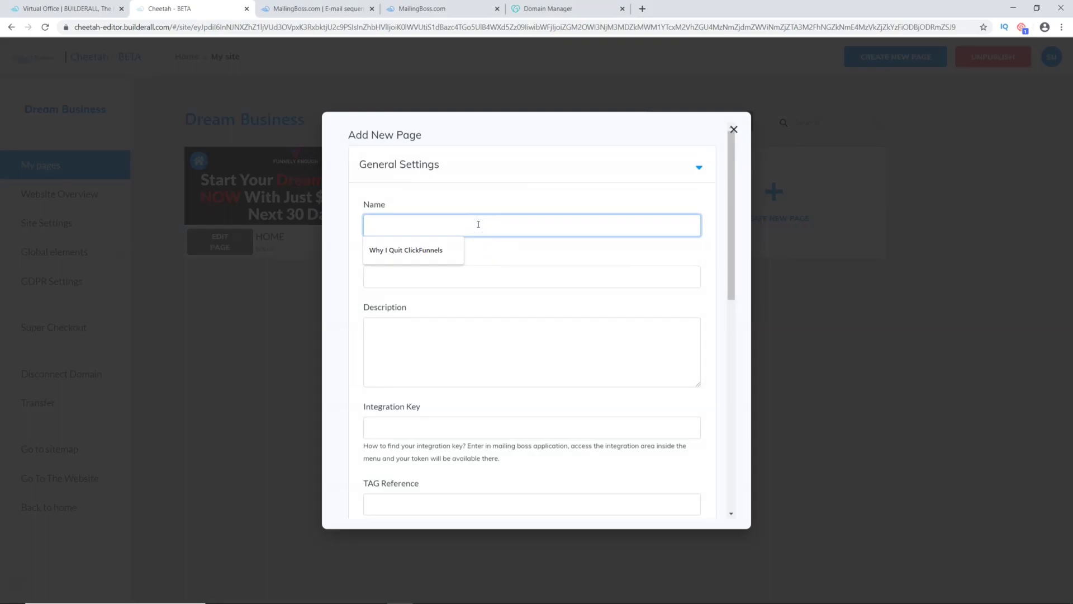
pyautogui.write('Optin 2')
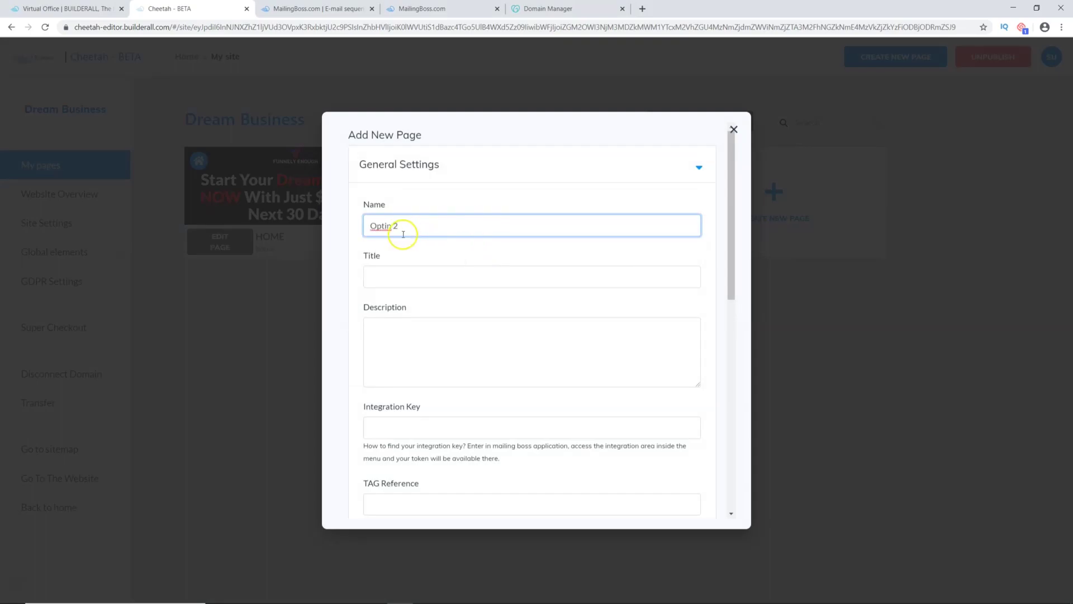
pyautogui.click(393, 280)
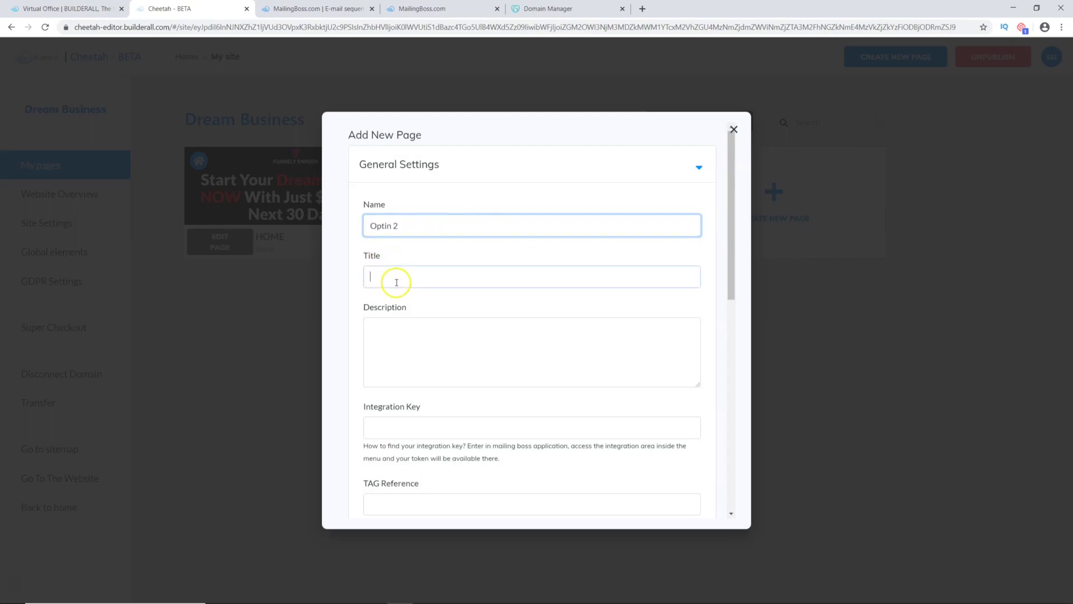
pyautogui.hotkey('ctrl', 'v')
pyautogui.click(410, 328)
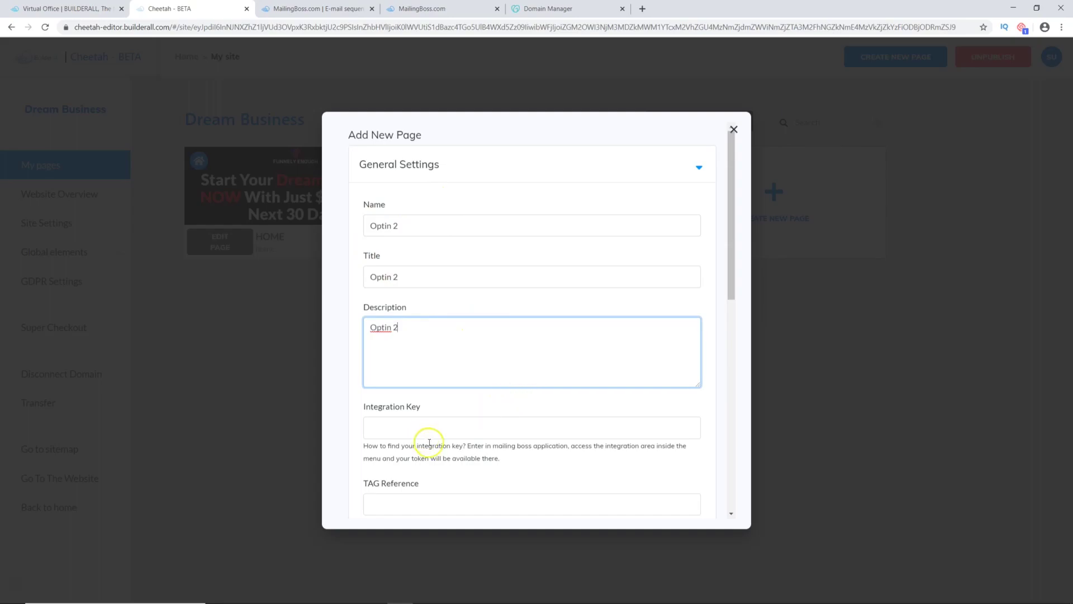
pyautogui.scroll(-3, 440, 430)
pyautogui.scroll(-5, 450, 396)
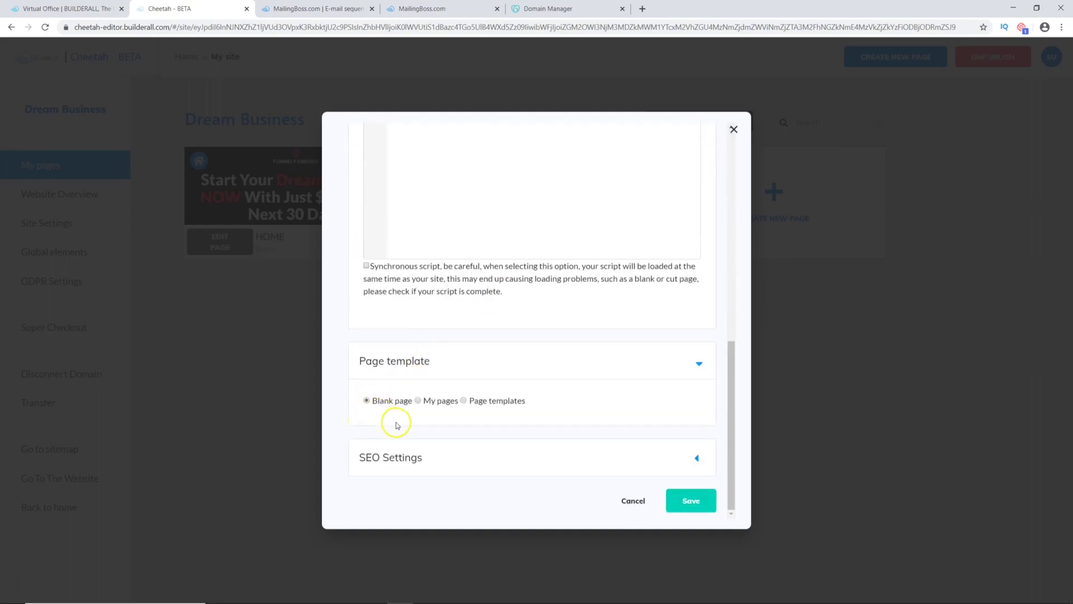
pyautogui.click(685, 501)
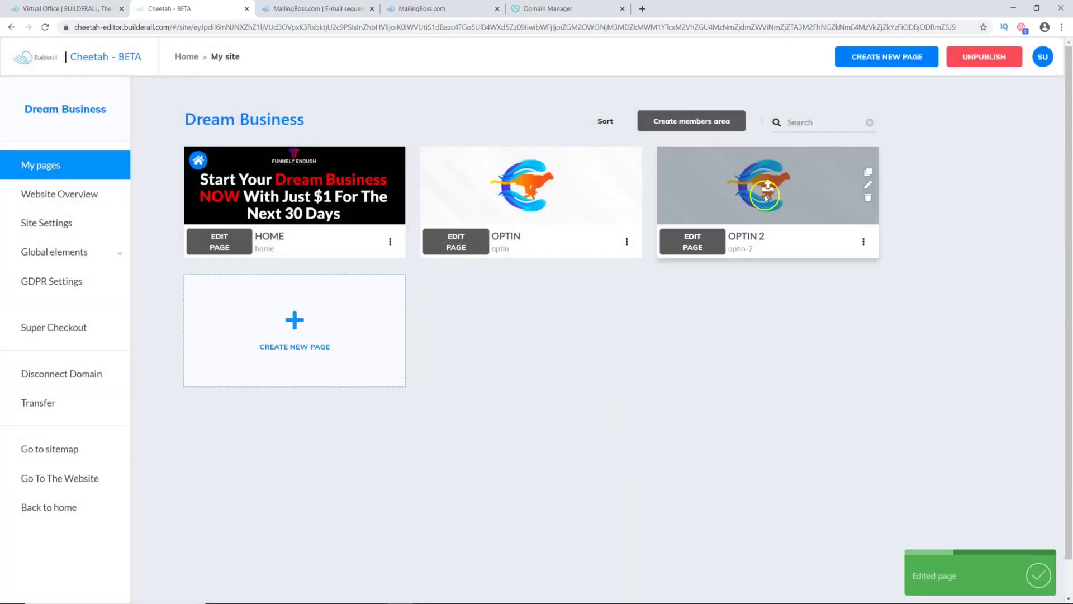
# Step: Open OPTIN 2 in the editor and show the Panels options under Add
pyautogui.click(700, 242)
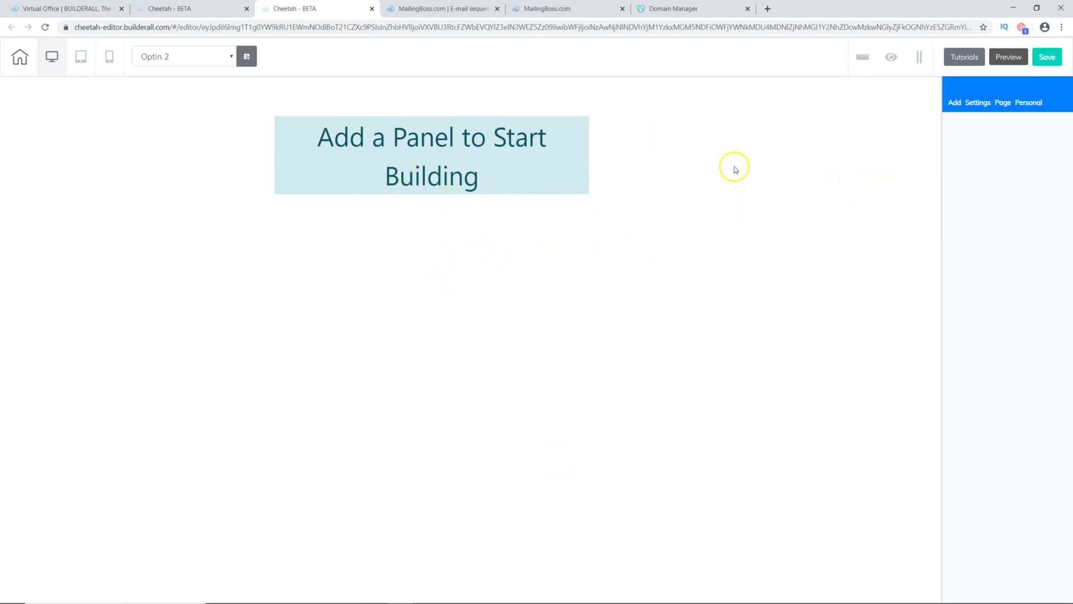
pyautogui.click(955, 103)
pyautogui.click(968, 161)
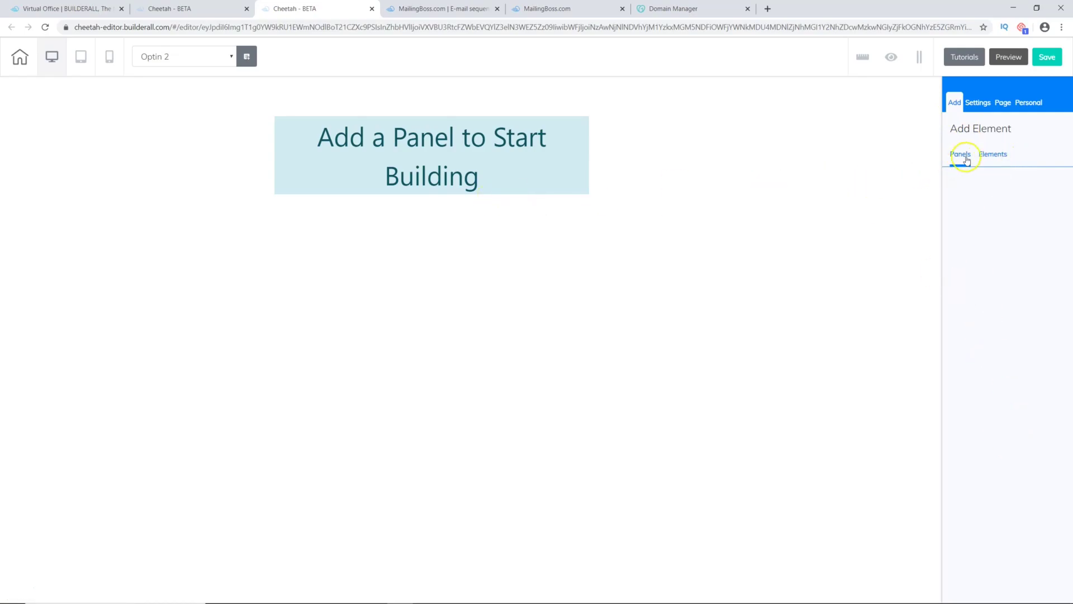
# Step: Browse the ready-made panels, expanding and collapsing the Business Banners templates
pyautogui.click(968, 158)
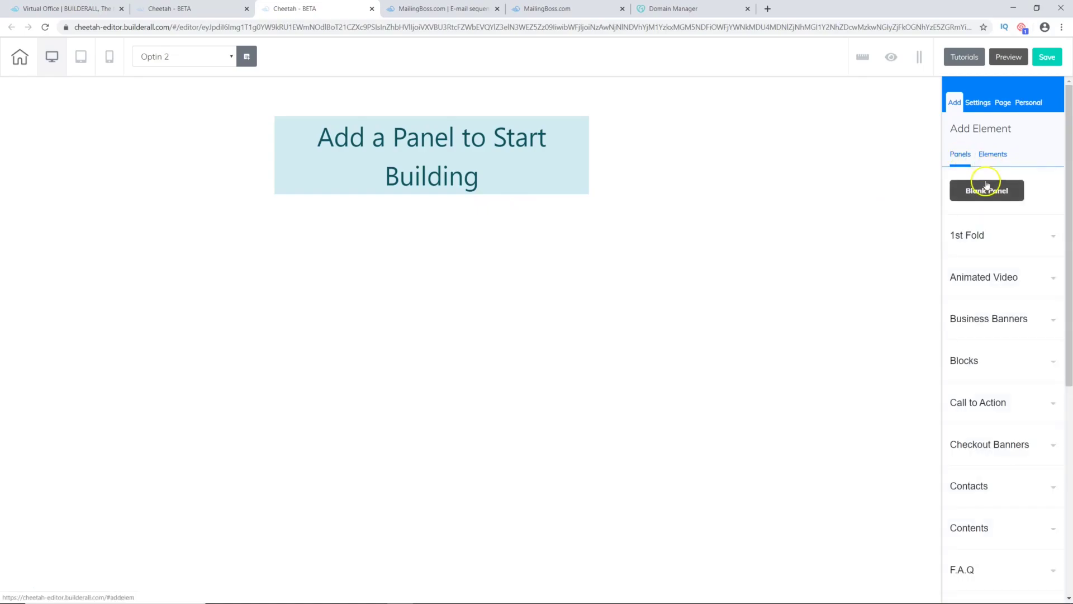
pyautogui.click(988, 191)
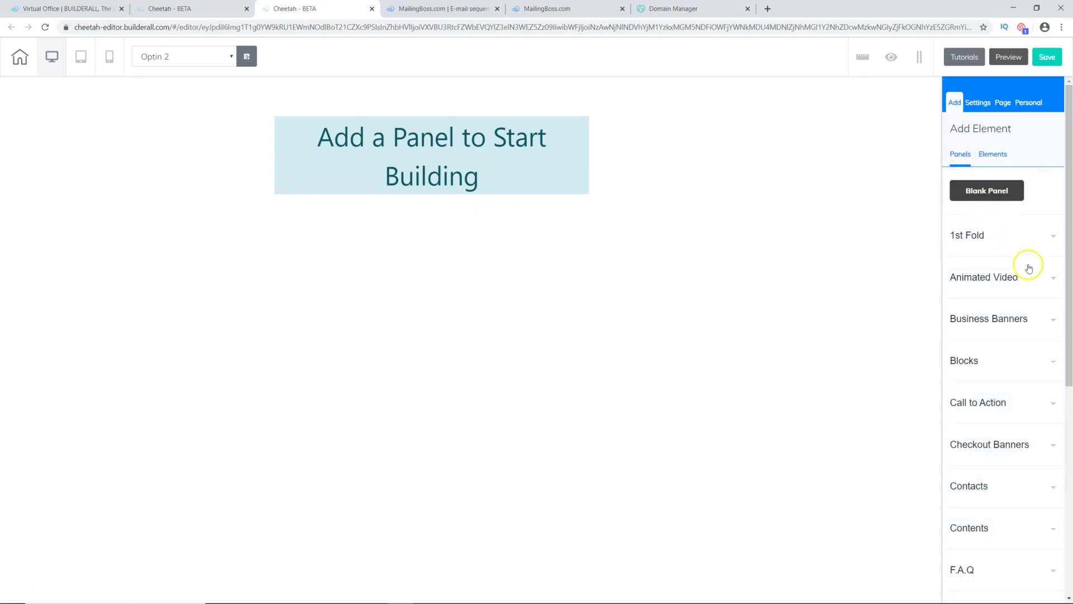
pyautogui.click(1042, 323)
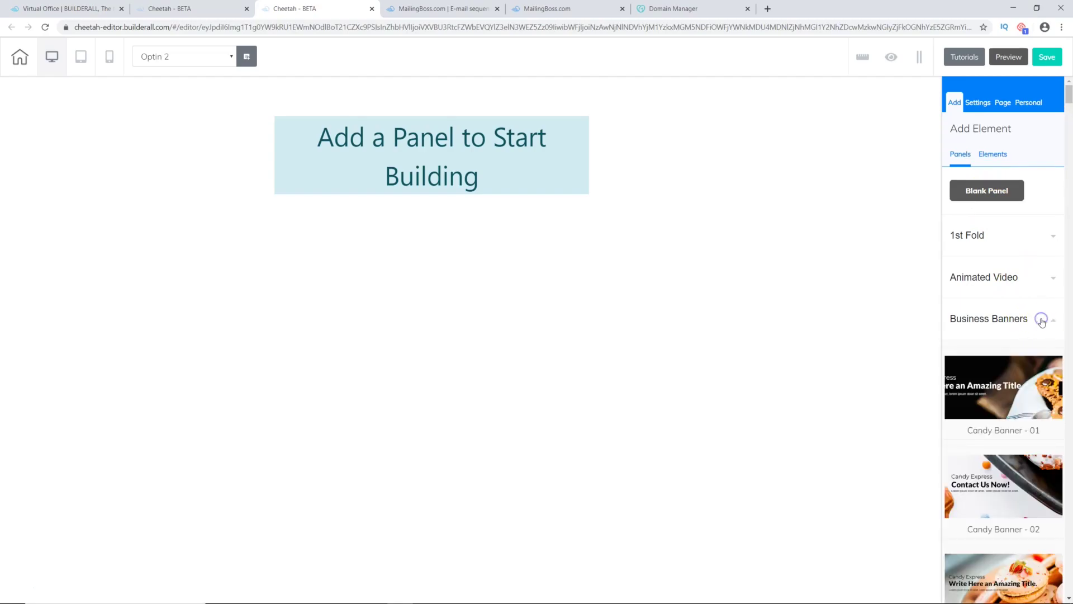
pyautogui.scroll(-3, 996, 469)
pyautogui.scroll(2, 1058, 244)
pyautogui.click(1035, 266)
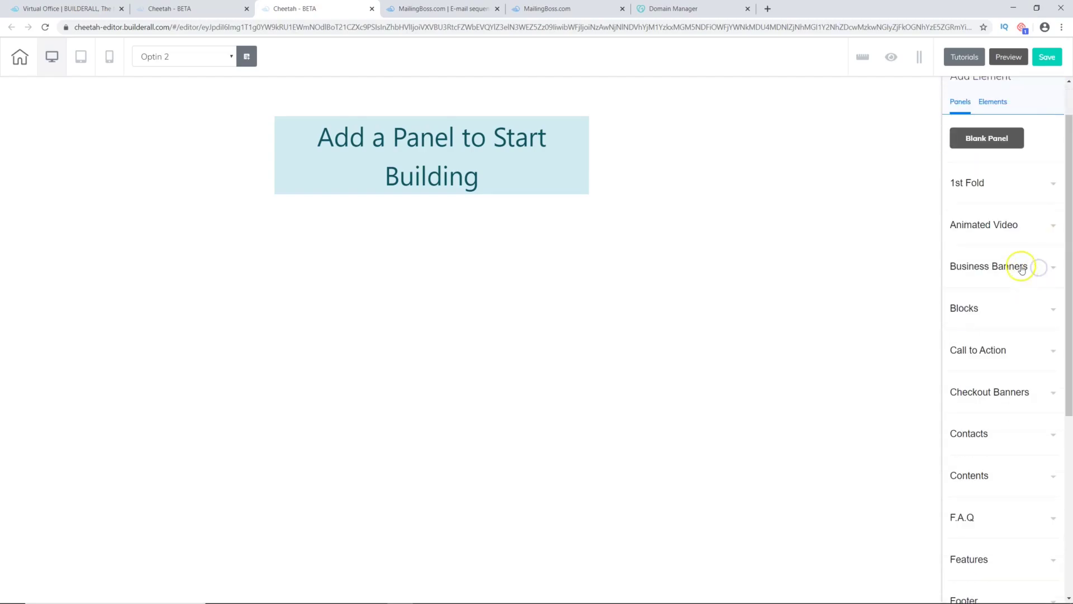
# Step: Expand Blocks and insert the Full Block - Theme 01 opt-in template
pyautogui.click(1001, 310)
pyautogui.scroll(-5, 995, 336)
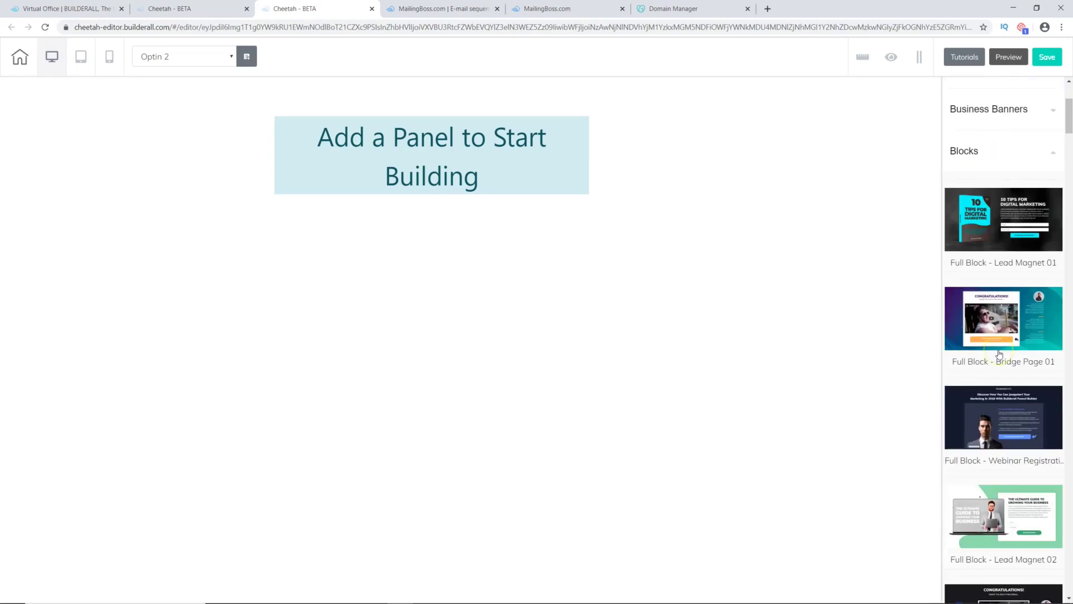
pyautogui.scroll(-10, 991, 358)
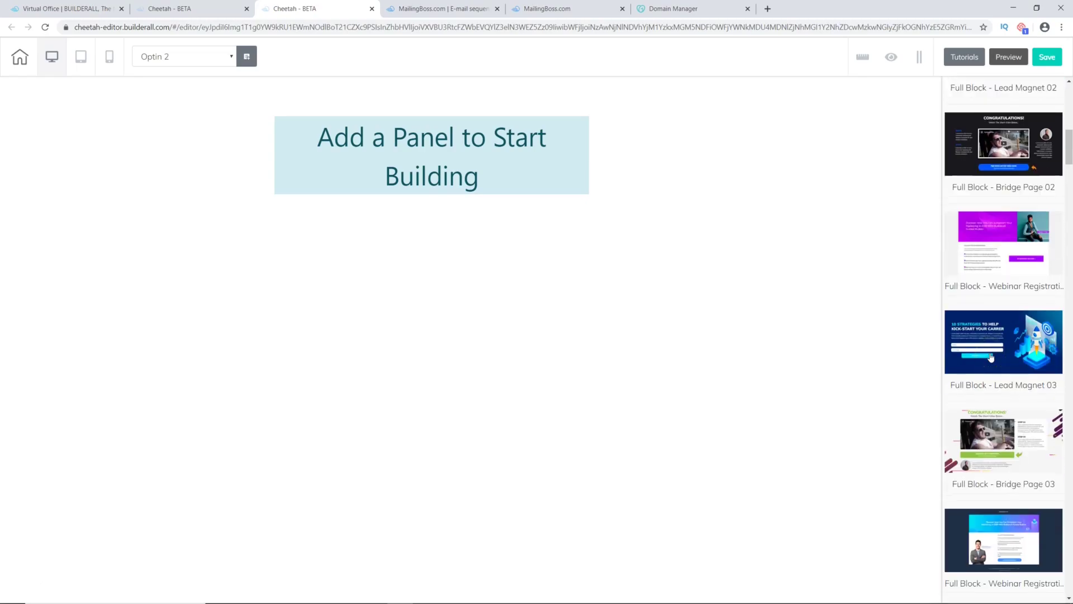
pyautogui.scroll(-2, 991, 357)
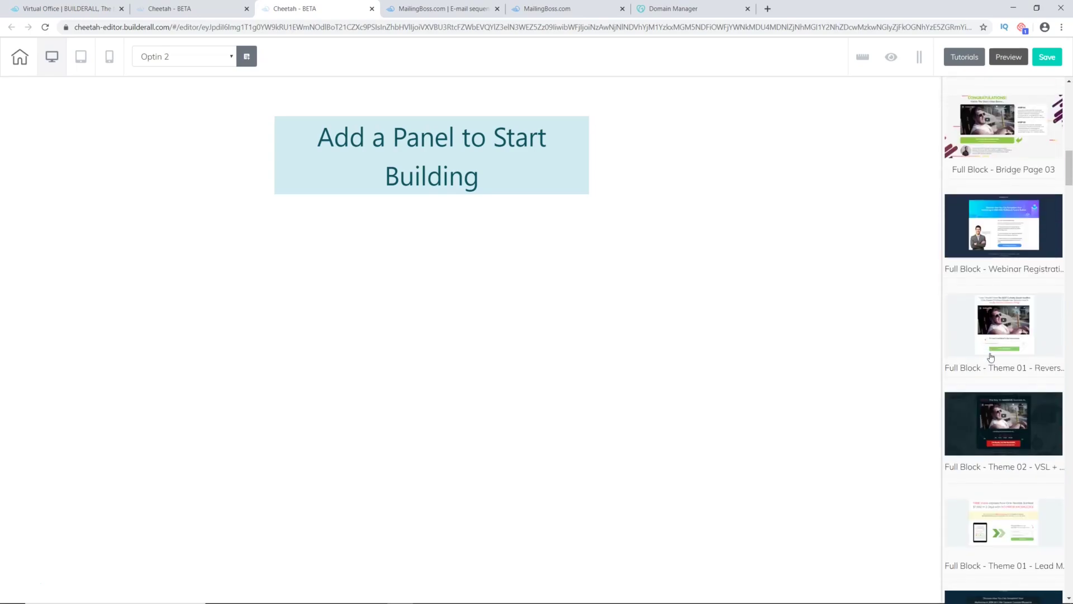
pyautogui.scroll(-2, 991, 356)
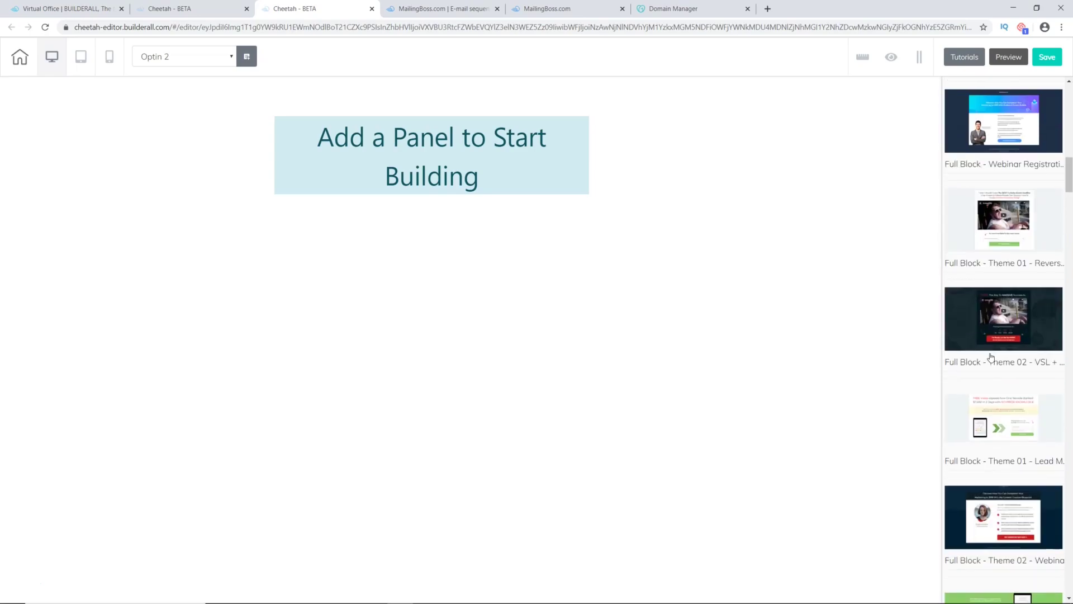
pyautogui.scroll(2, 992, 357)
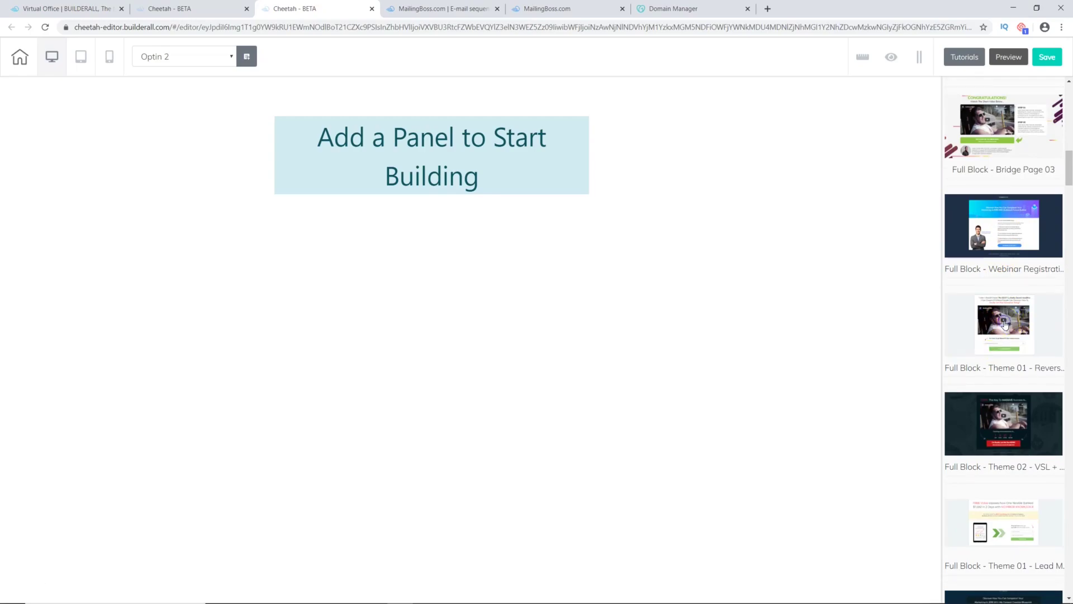
pyautogui.click(1004, 324)
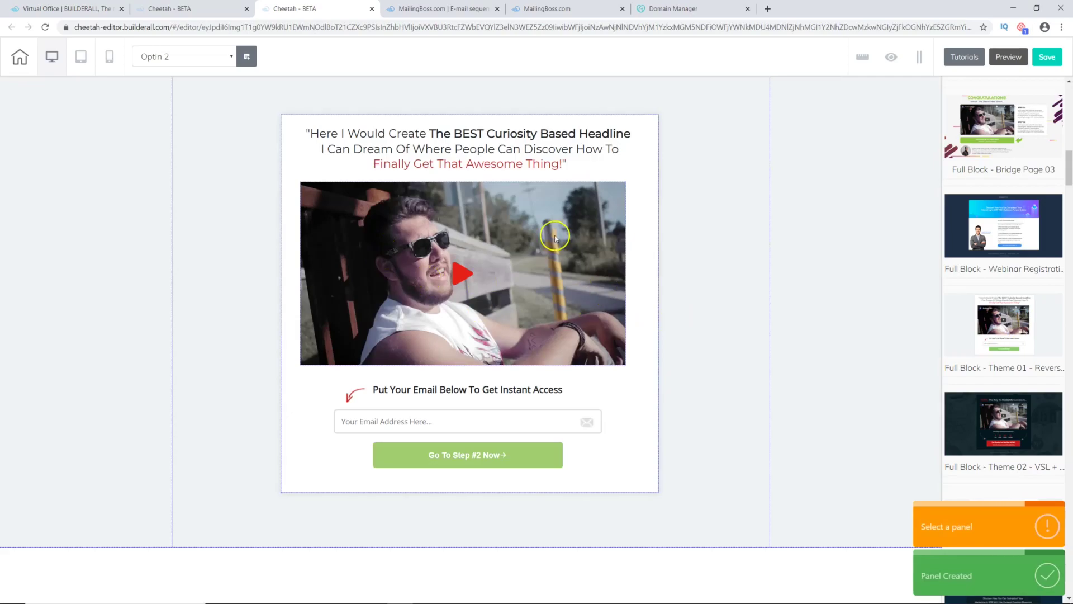
# Step: Rewrite the headline's first line as 'How to Fire Your Boss and Work From Home'
pyautogui.click(442, 150)
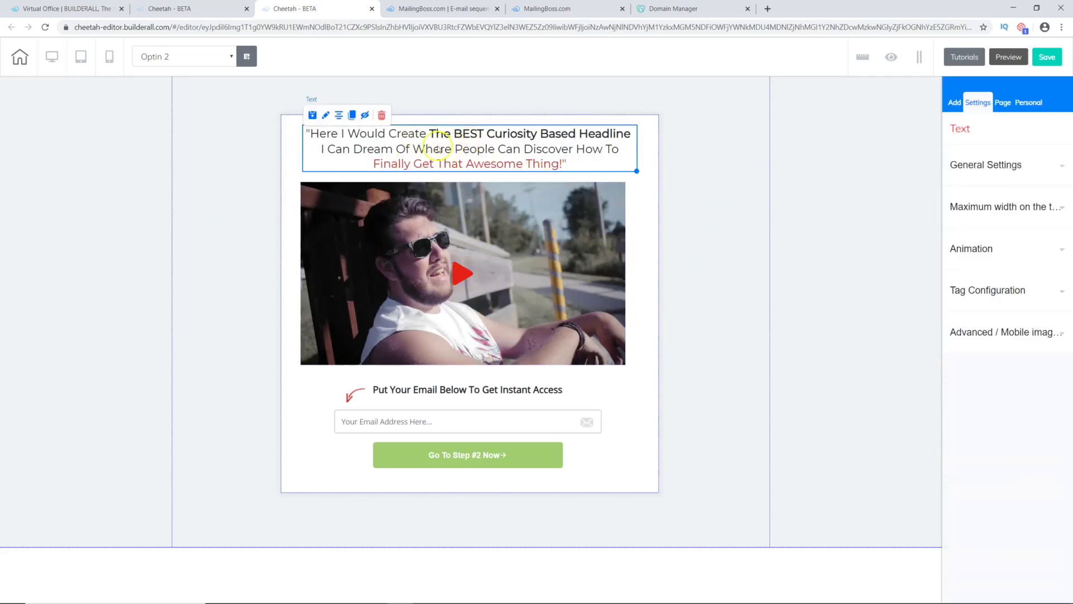
pyautogui.doubleClick(421, 136)
pyautogui.click(336, 145)
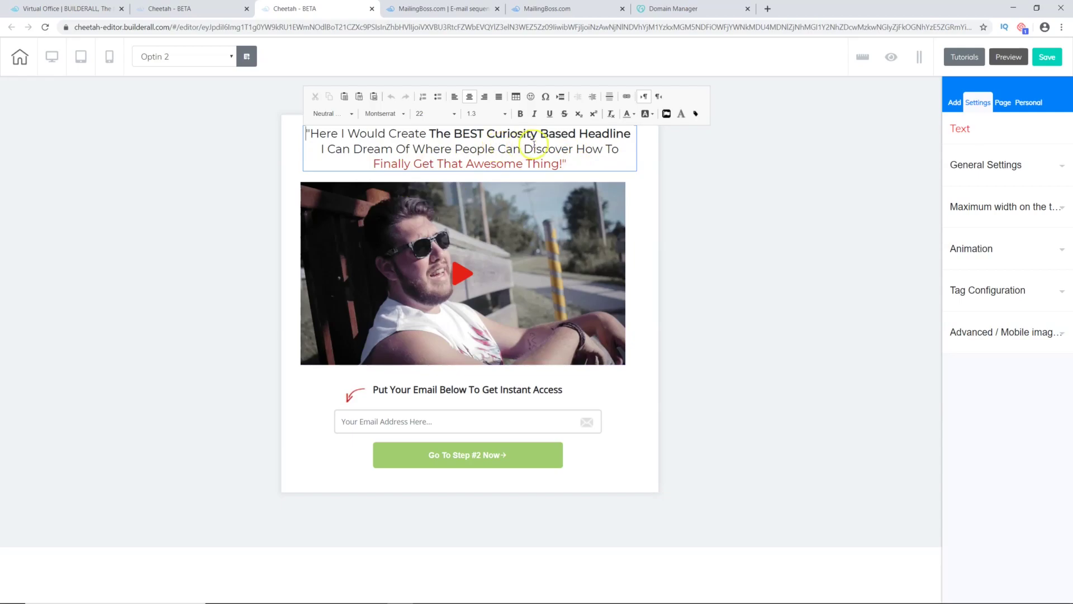
pyautogui.moveTo(573, 149); pyautogui.dragTo(316, 132)
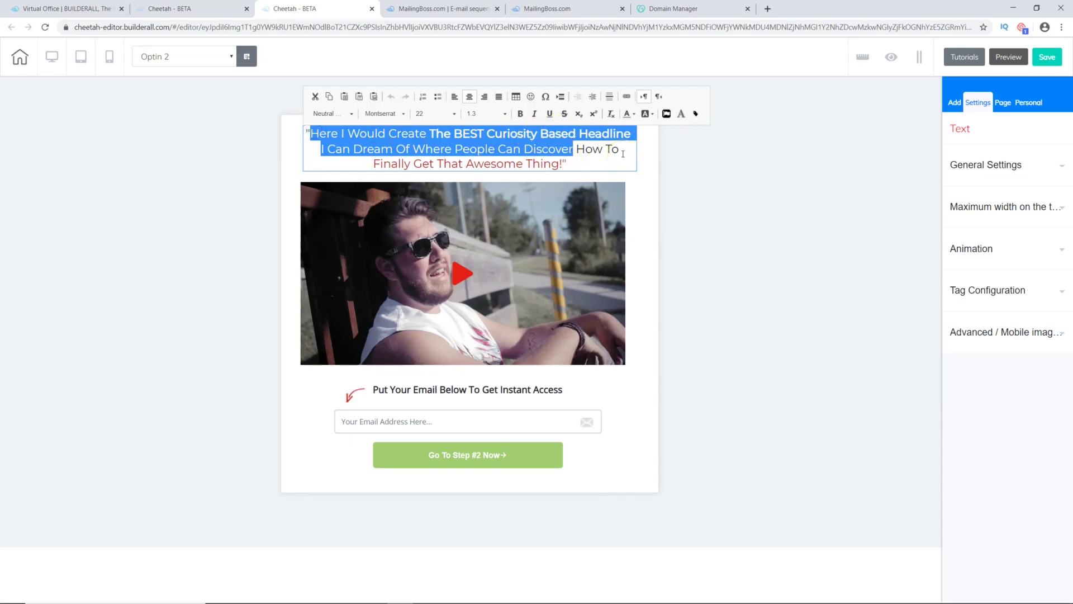
pyautogui.write('How to')
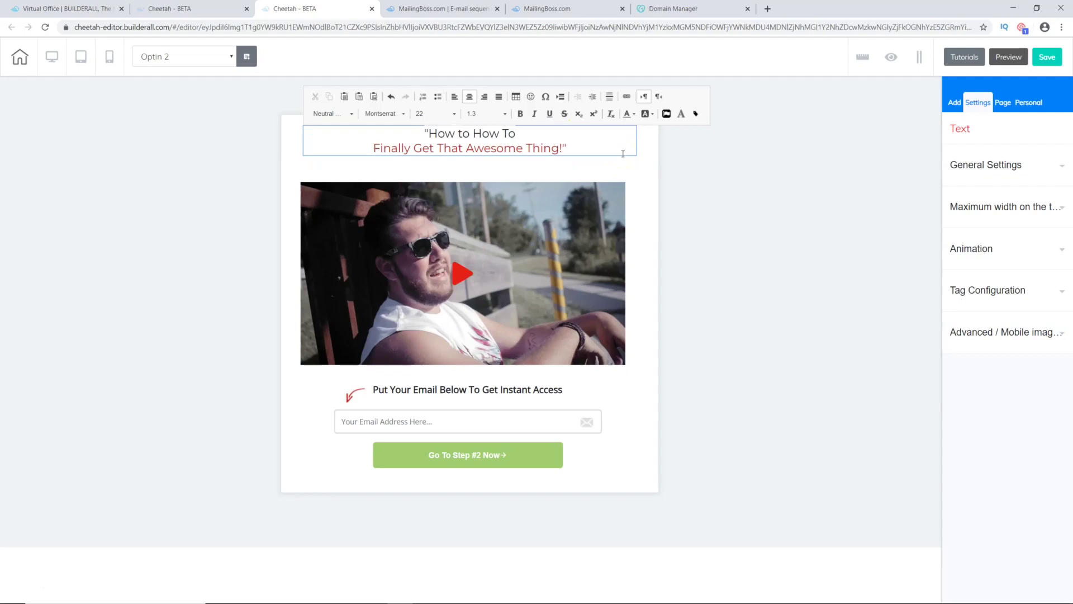
pyautogui.write(' Fire Y')
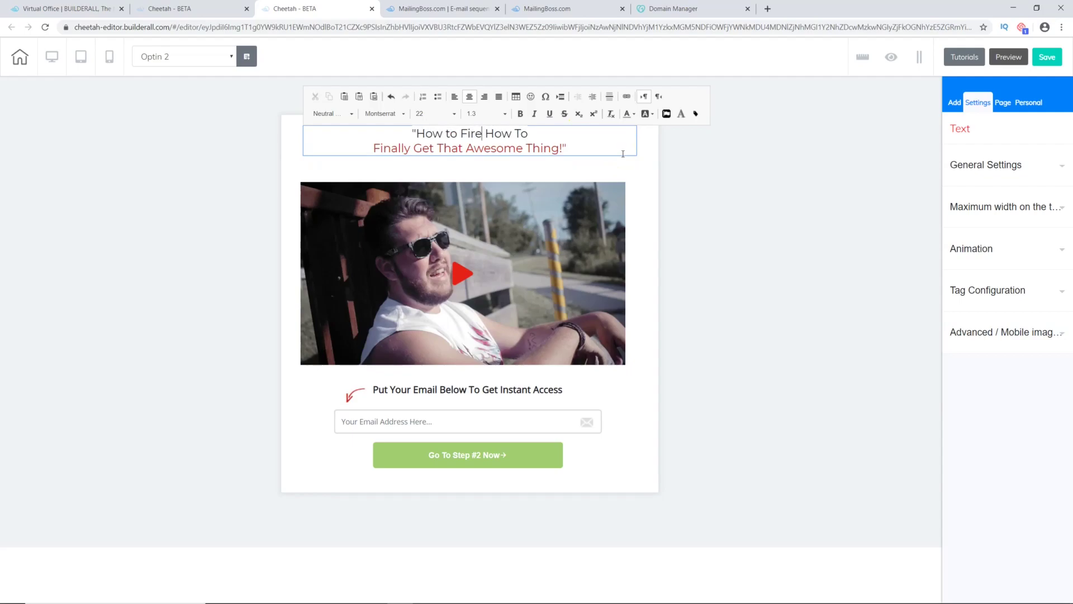
pyautogui.write('our Boss a')
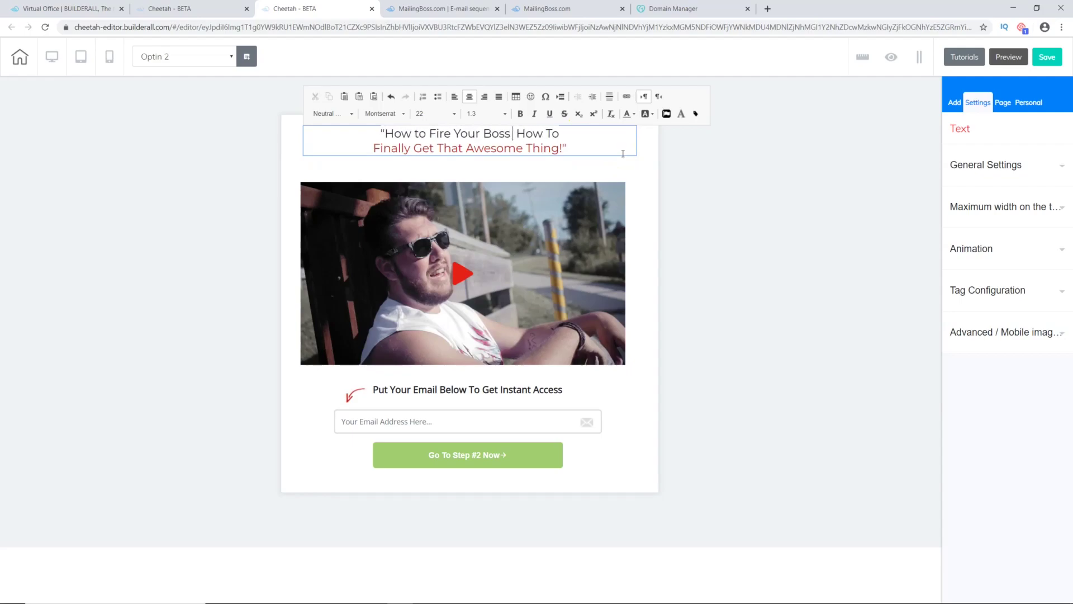
pyautogui.write('nd')
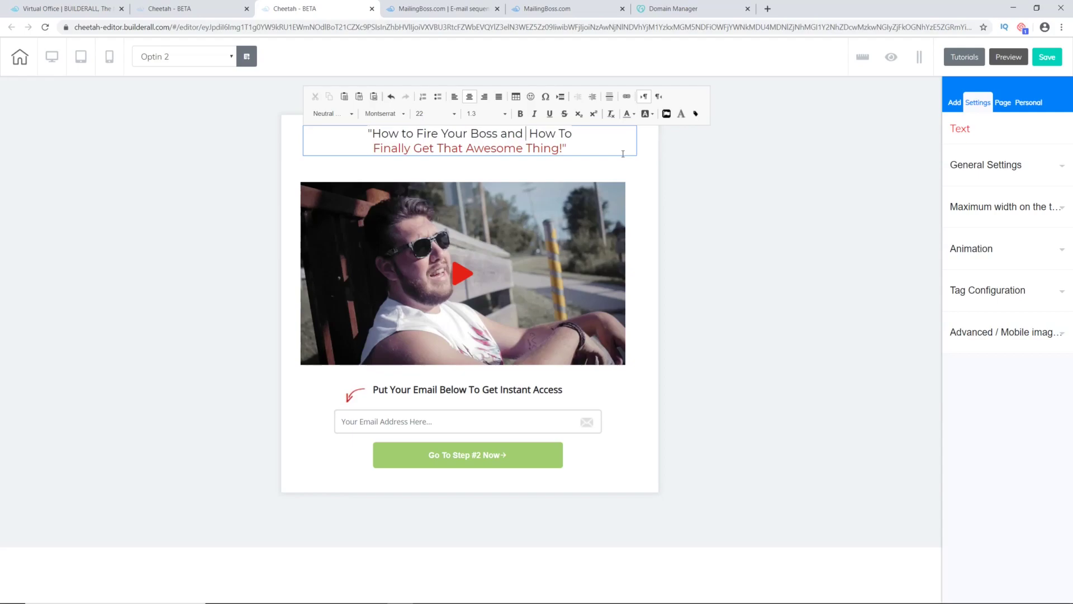
pyautogui.write(' Work From Home')
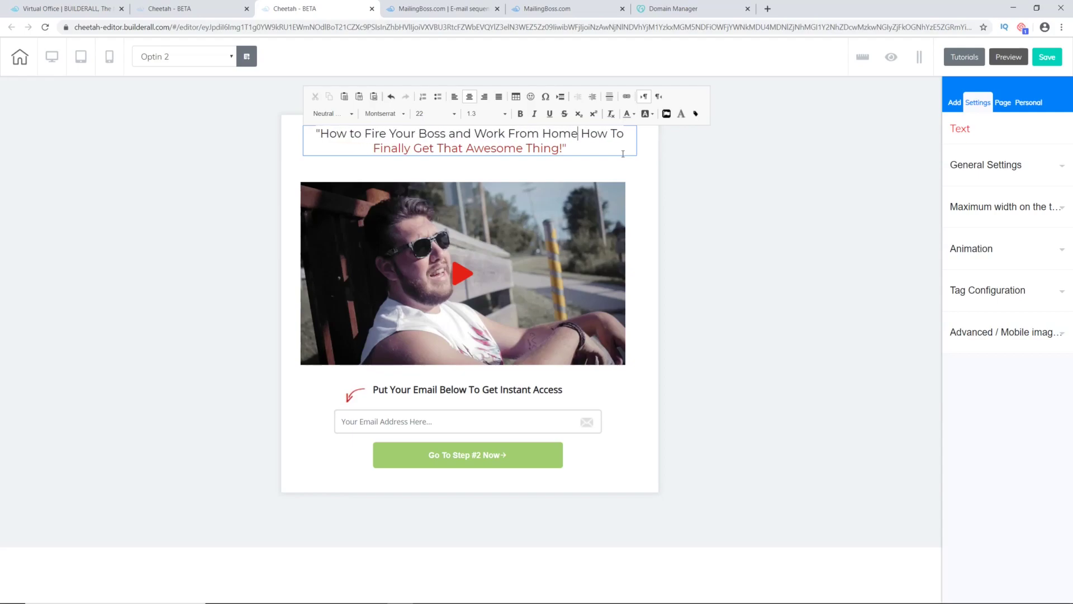
pyautogui.moveTo(583, 135); pyautogui.dragTo(622, 139)
pyautogui.press('BackSpace')
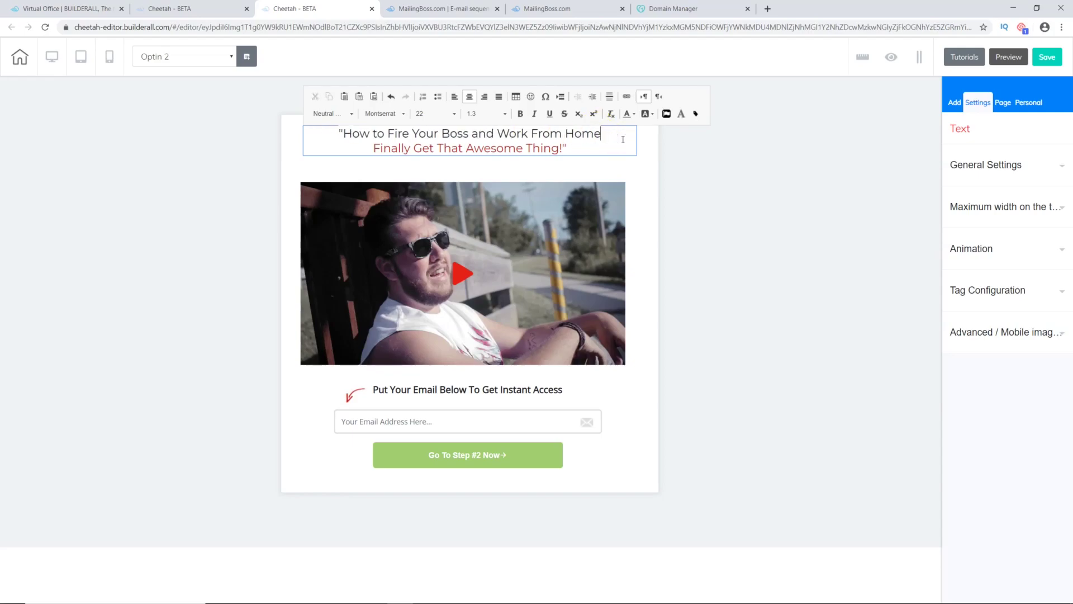
pyautogui.click(566, 126)
# Step: Replace the red second line with 'The Simple $1 Funnel That Automates Everything!'
pyautogui.moveTo(562, 148); pyautogui.dragTo(374, 155)
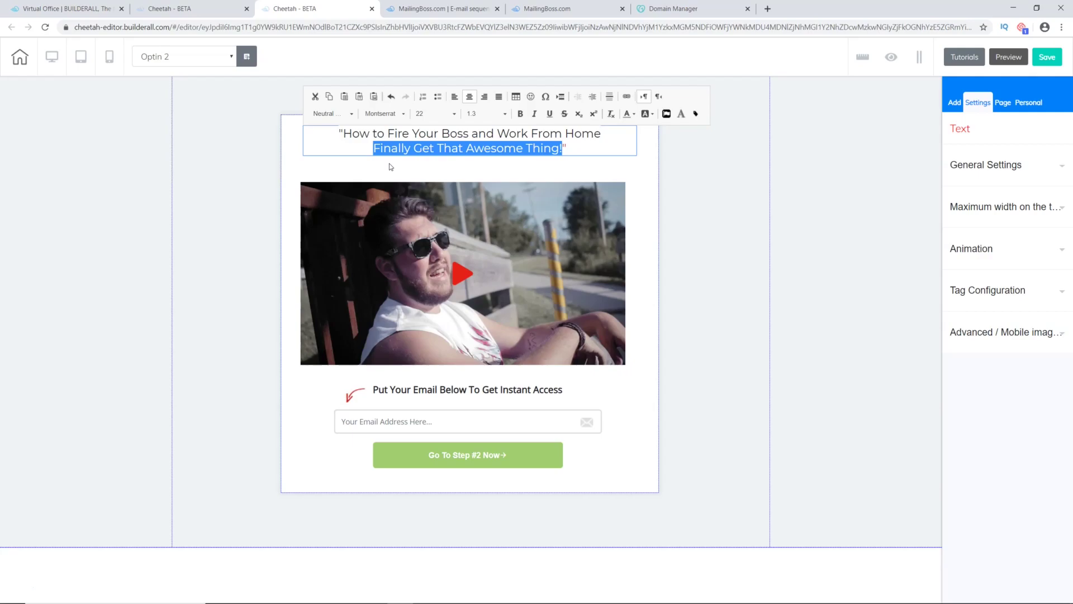
pyautogui.write('The Simple $1')
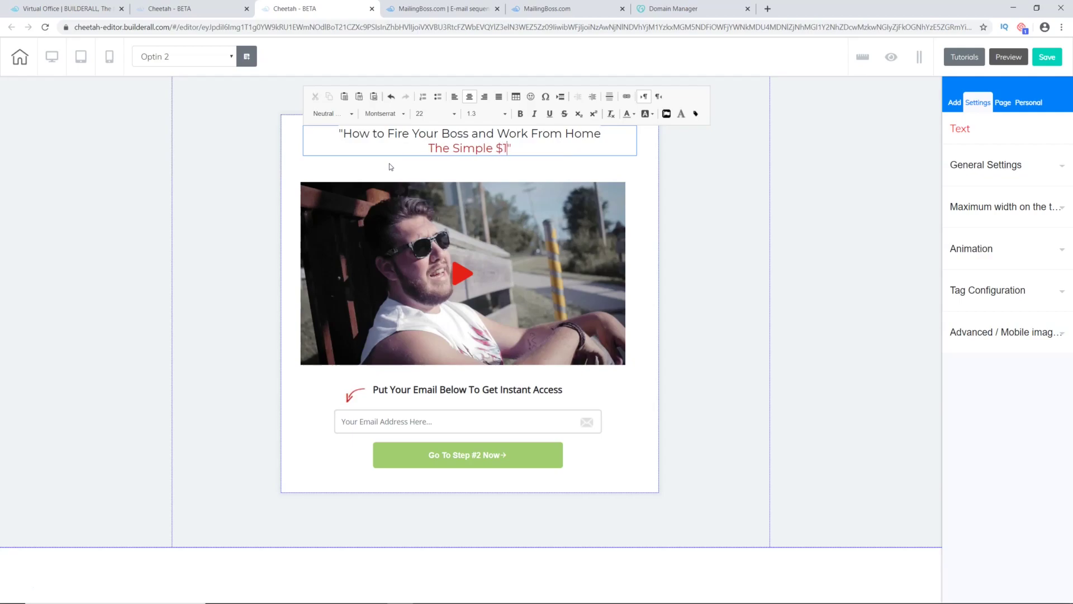
pyautogui.write(' Funnel ')
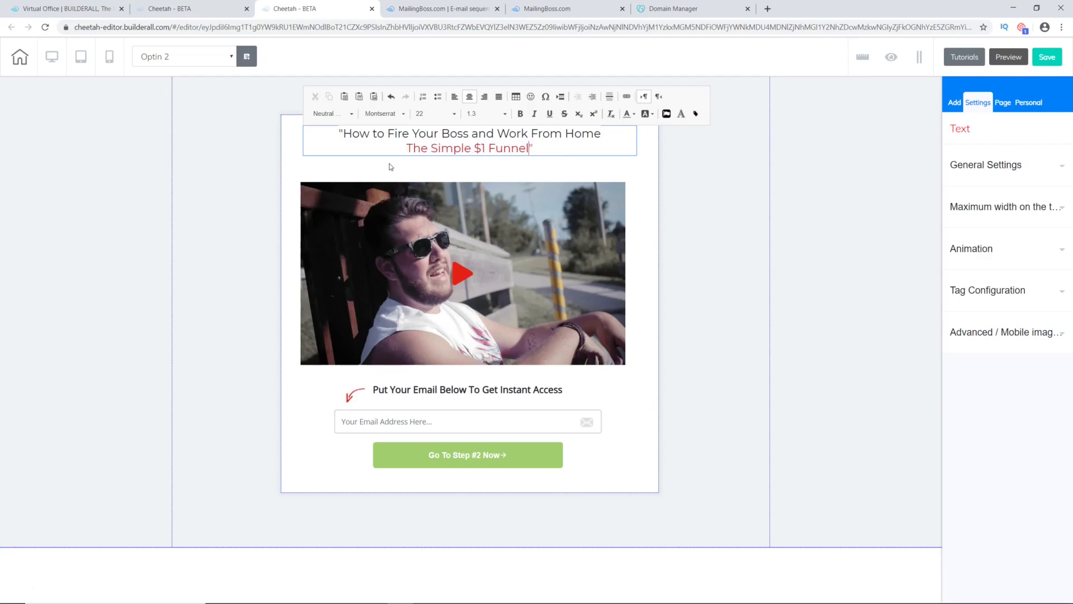
pyautogui.write('That')
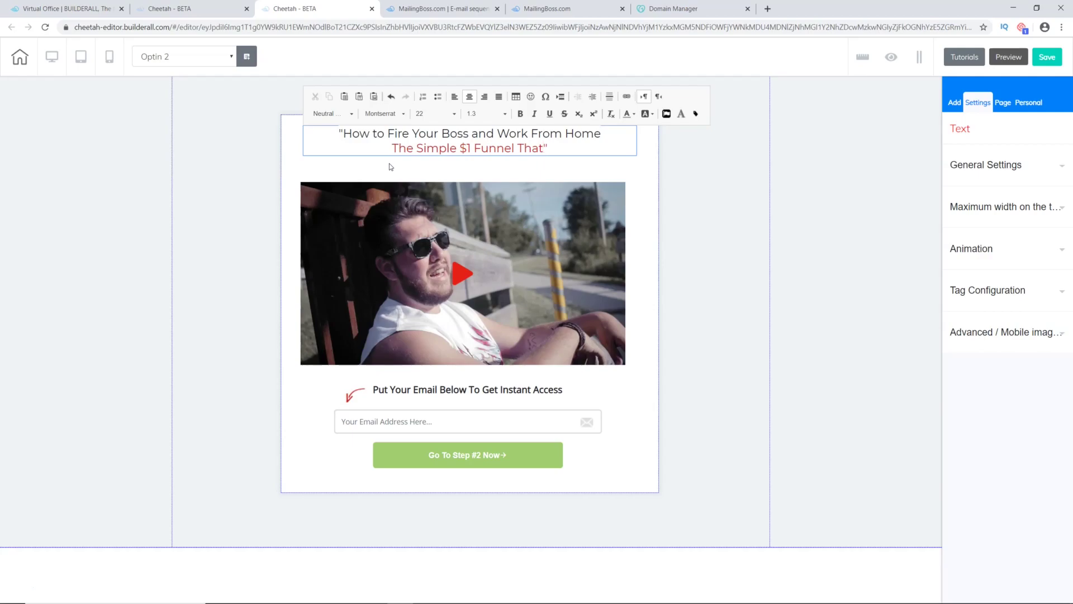
pyautogui.write('Autom')
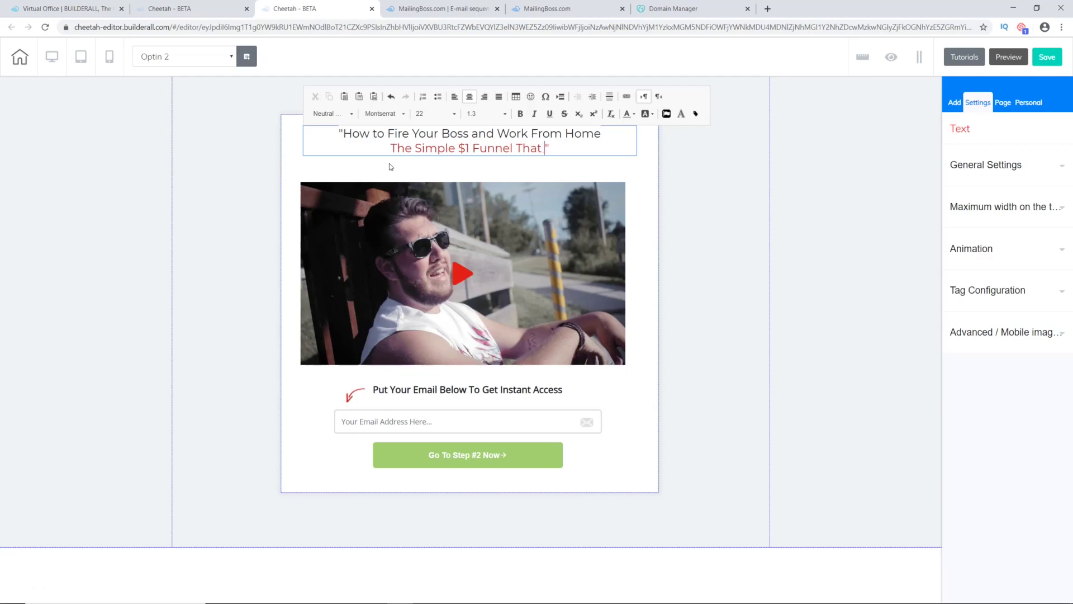
pyautogui.write('ates Ever')
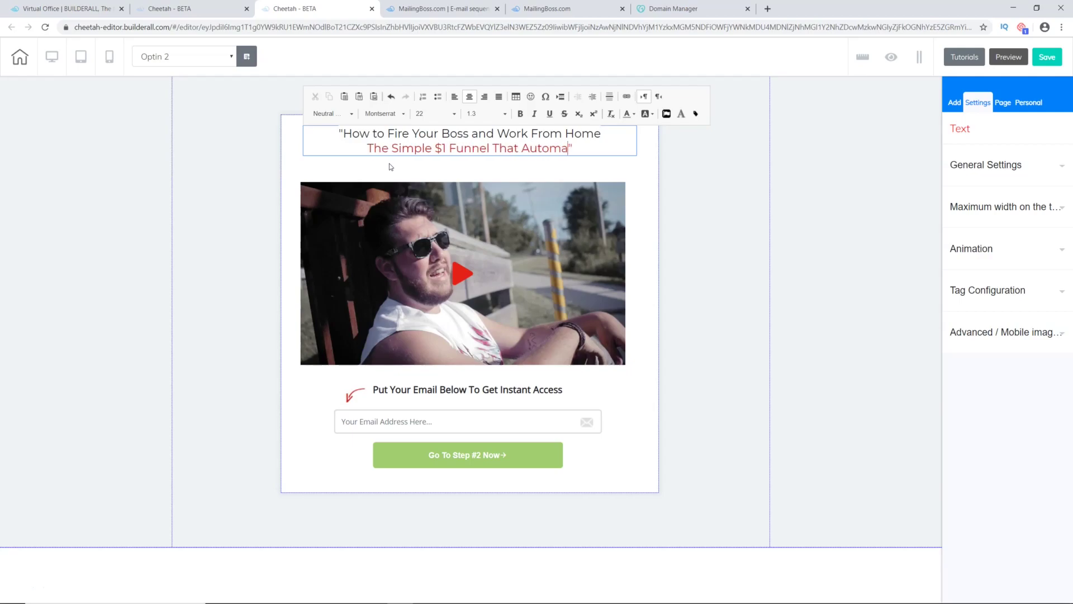
pyautogui.write('ything')
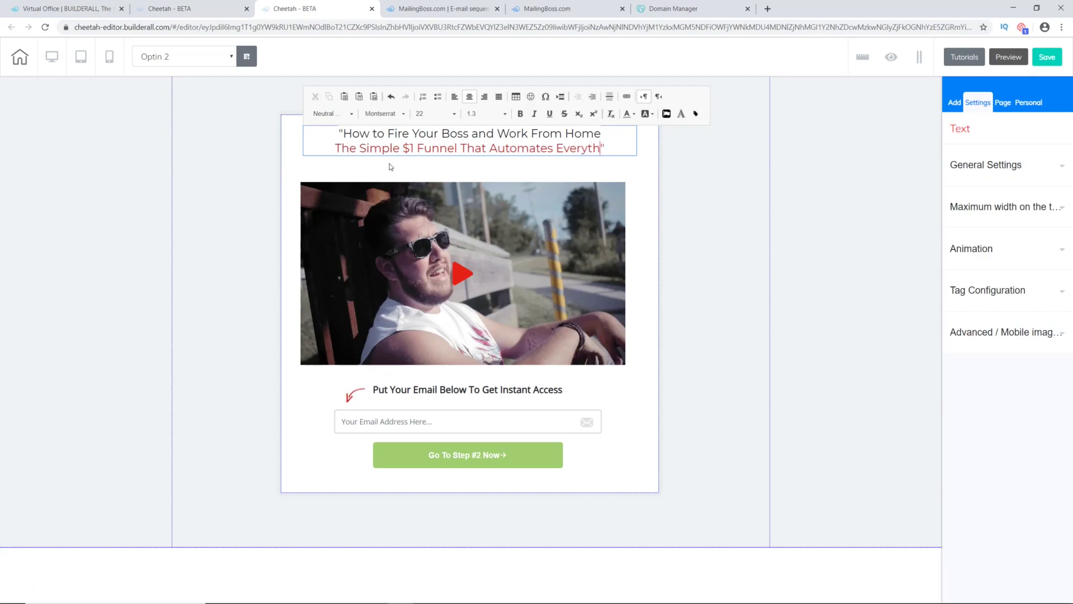
pyautogui.write('!')
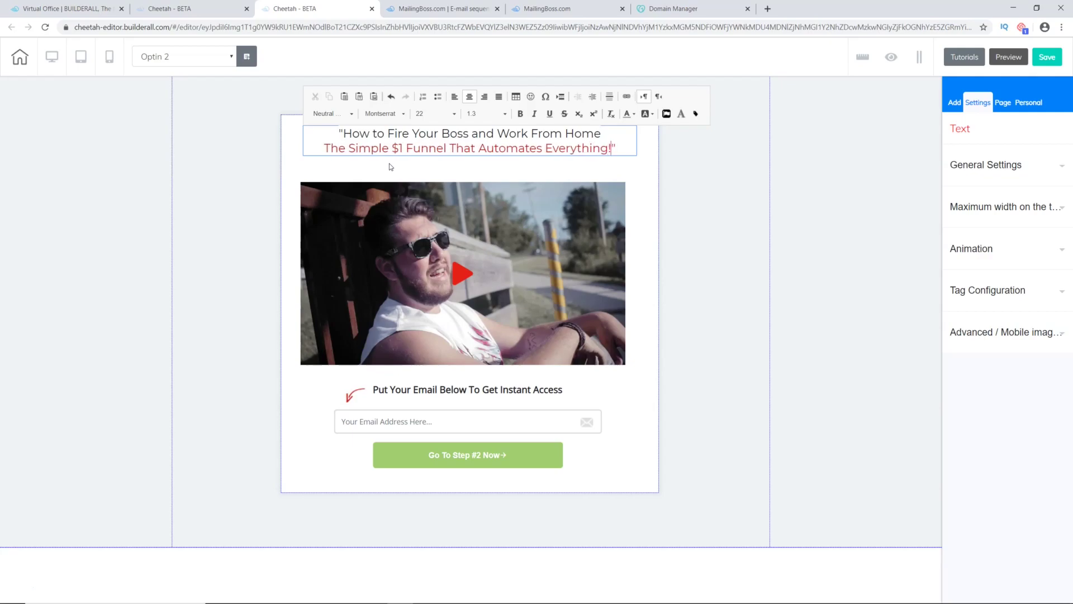
pyautogui.click(515, 153)
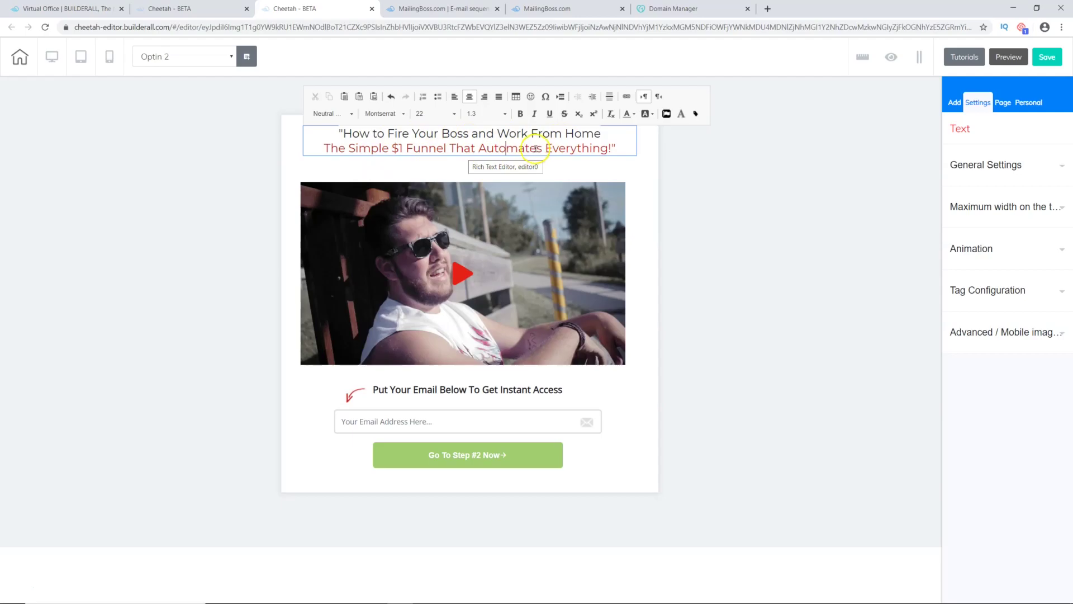
# Step: Delete the existing YouTube video from the optin page and confirm the removal
pyautogui.click(645, 200)
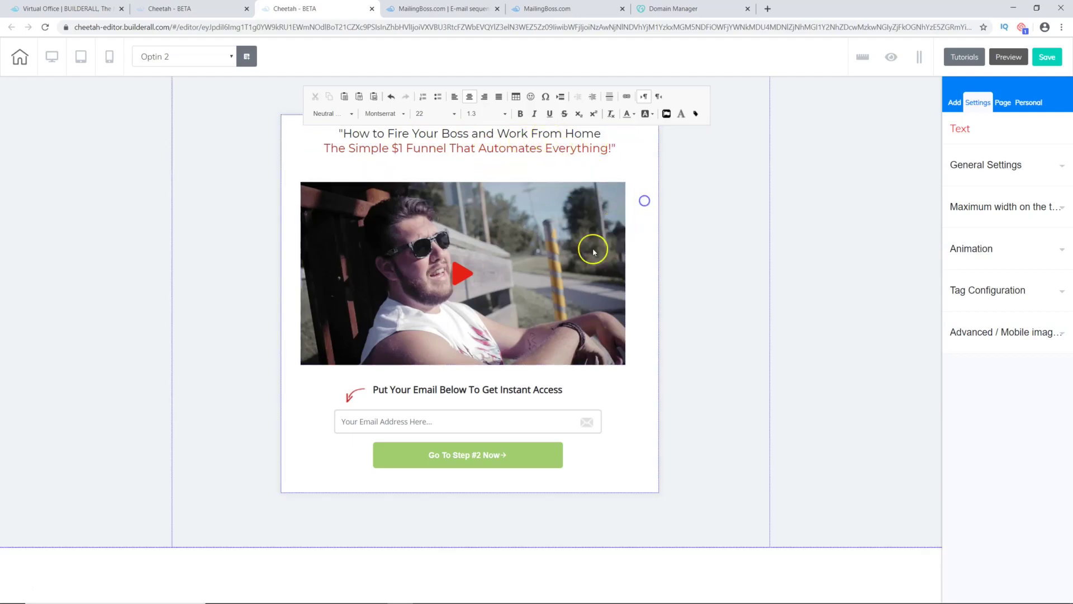
pyautogui.click(594, 251)
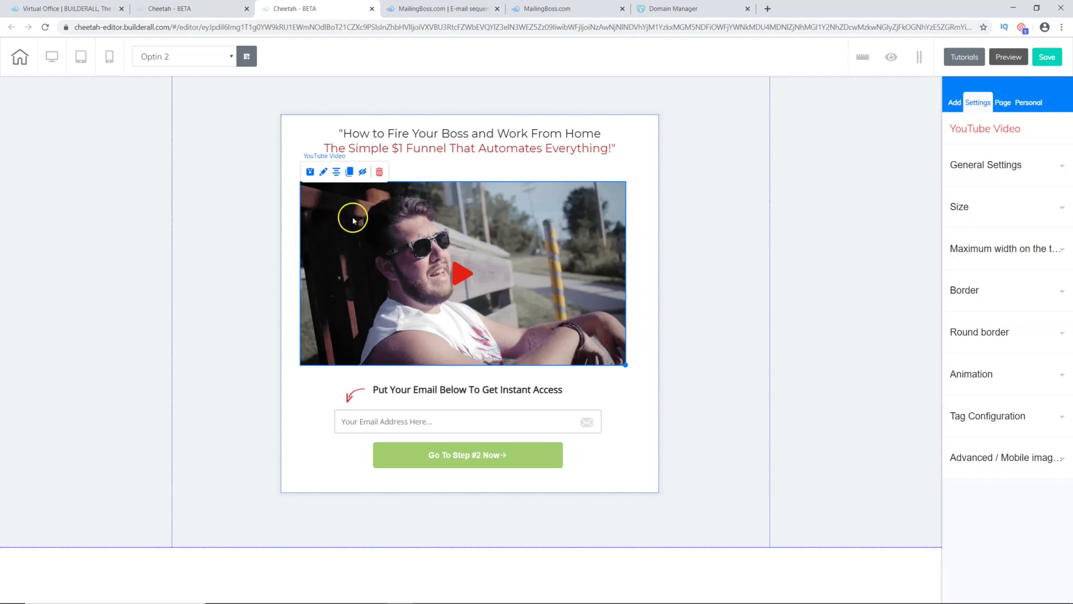
pyautogui.click(379, 172)
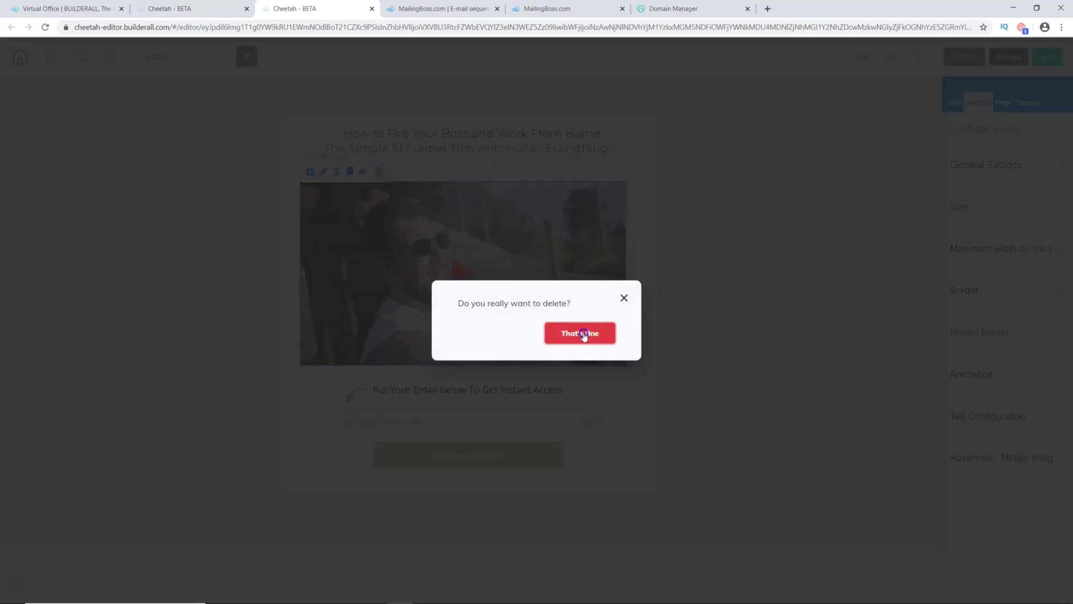
pyautogui.click(584, 335)
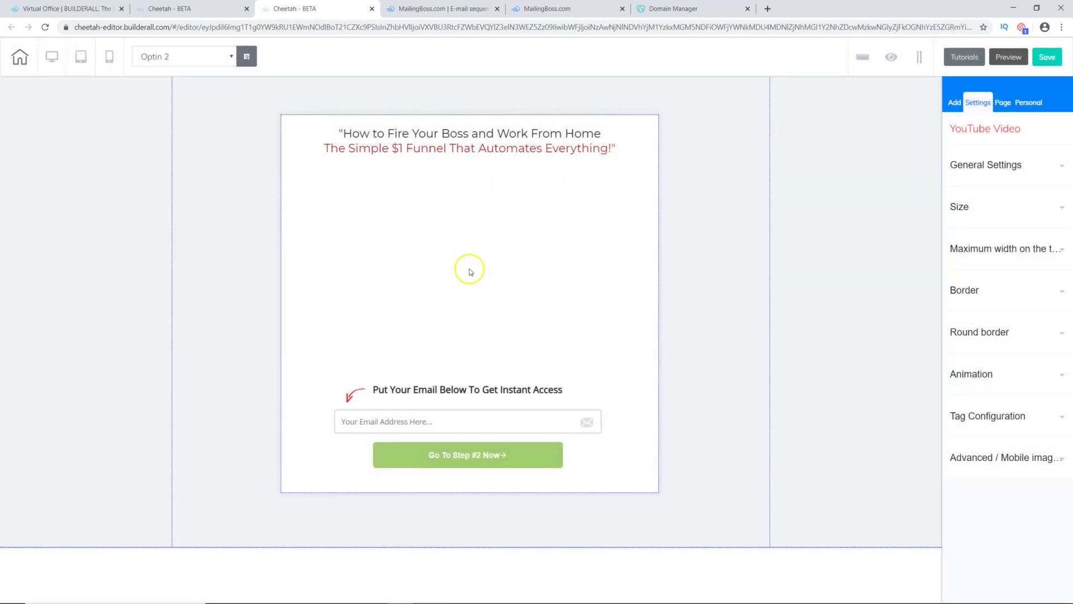
# Step: Add a new YouTube video element below the headline, enlarge it and center it
pyautogui.click(957, 104)
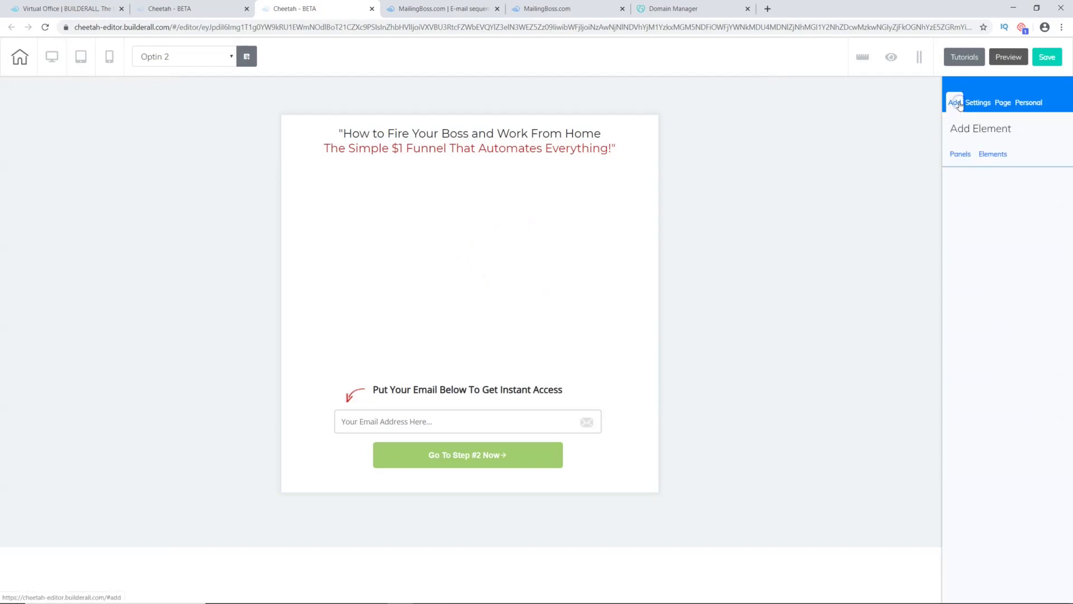
pyautogui.click(995, 155)
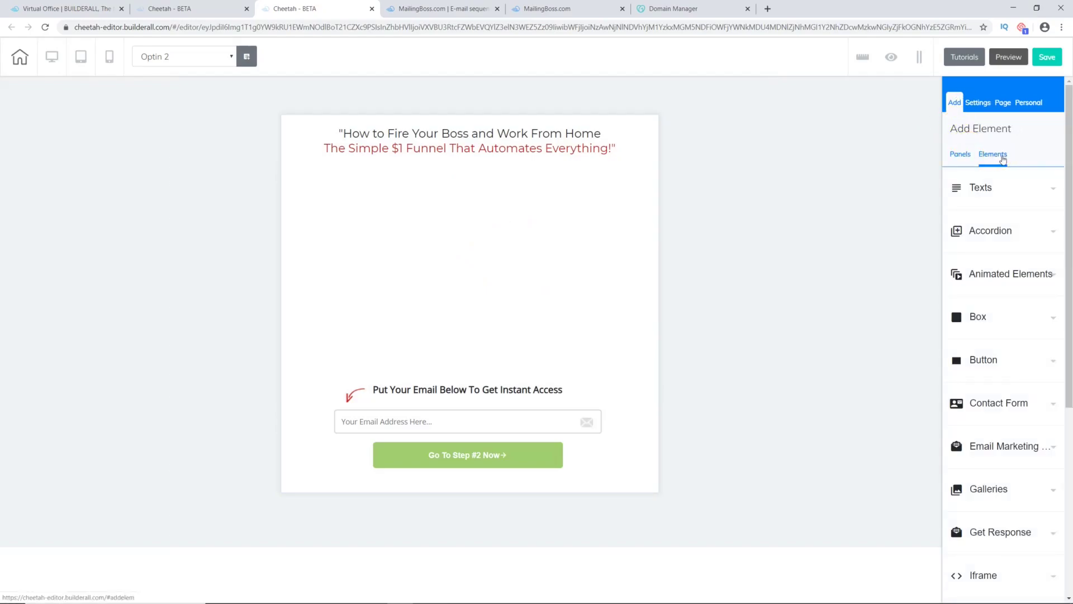
pyautogui.scroll(-6, 963, 297)
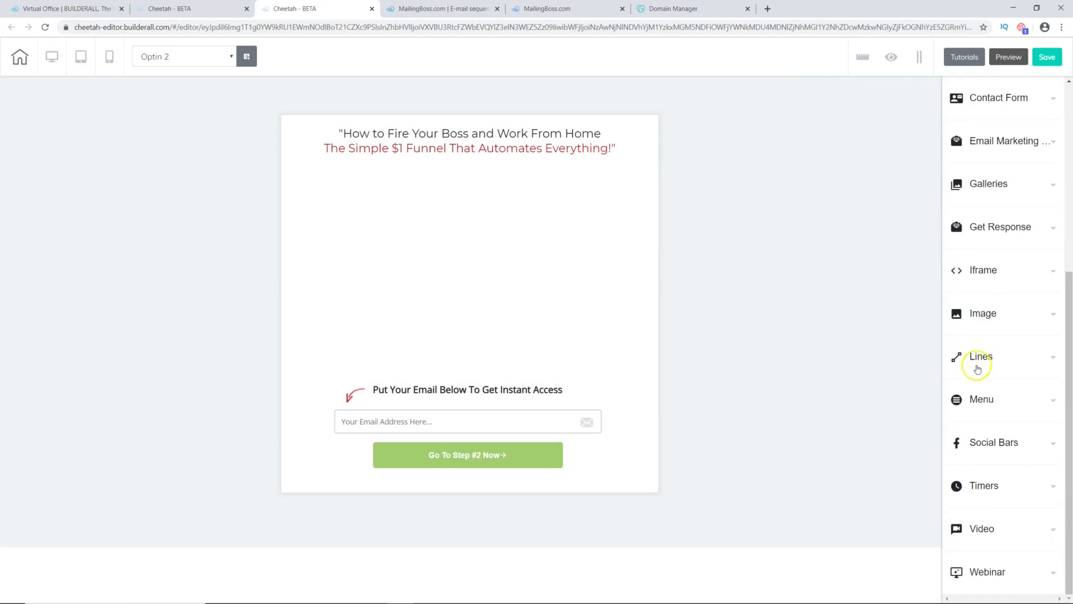
pyautogui.click(998, 527)
pyautogui.scroll(-3, 990, 503)
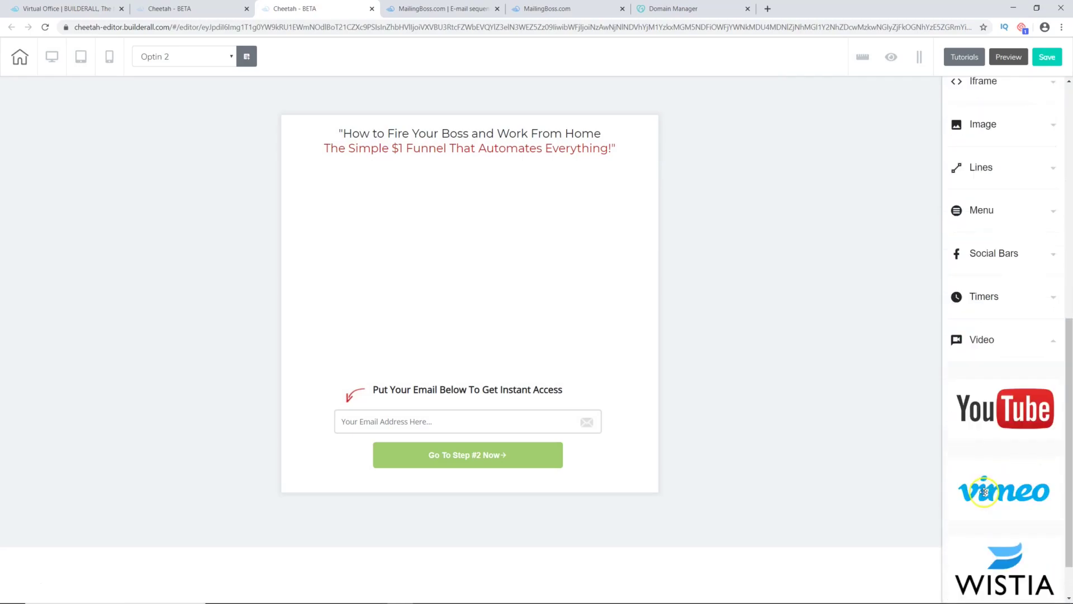
pyautogui.moveTo(1001, 386); pyautogui.dragTo(412, 207)
pyautogui.moveTo(525, 283); pyautogui.dragTo(606, 338)
pyautogui.moveTo(479, 227); pyautogui.dragTo(490, 247)
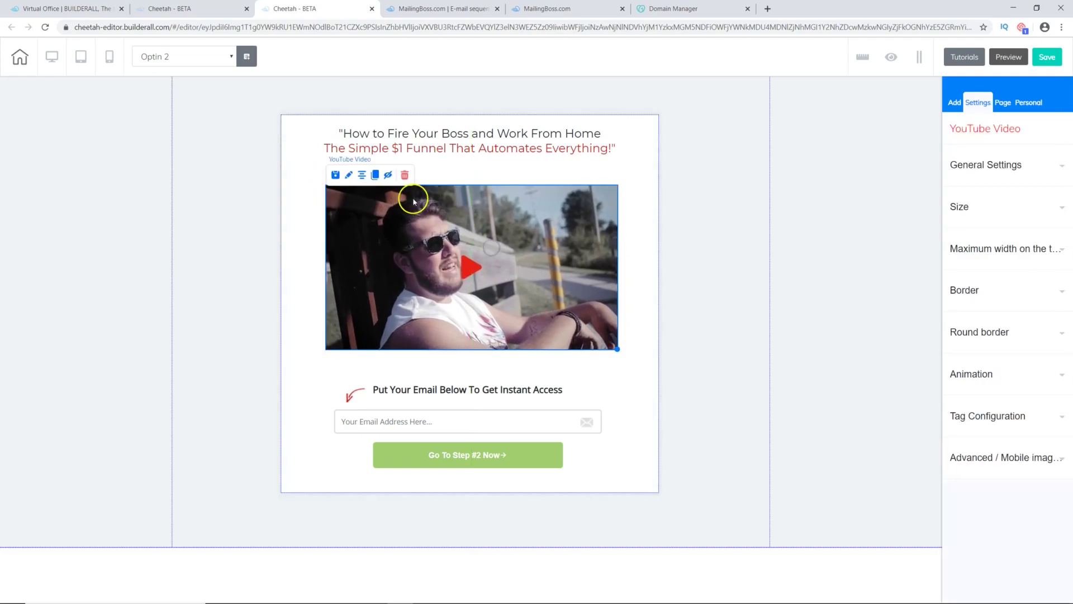
pyautogui.click(361, 176)
# Step: Delete the newly added YouTube video and confirm, leaving the slot blank
pyautogui.click(526, 251)
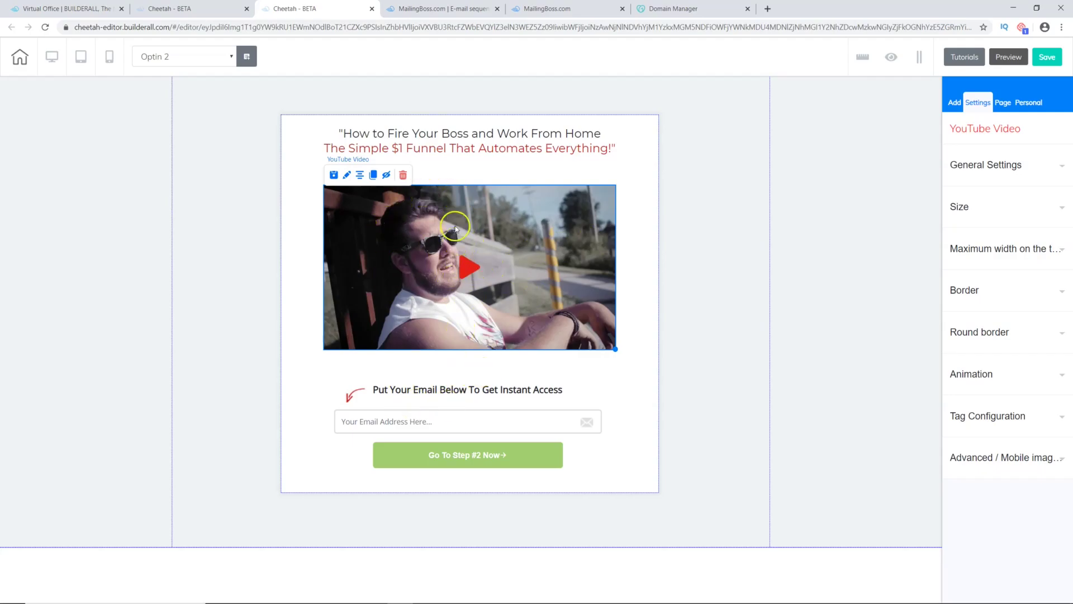
pyautogui.click(403, 175)
pyautogui.click(567, 331)
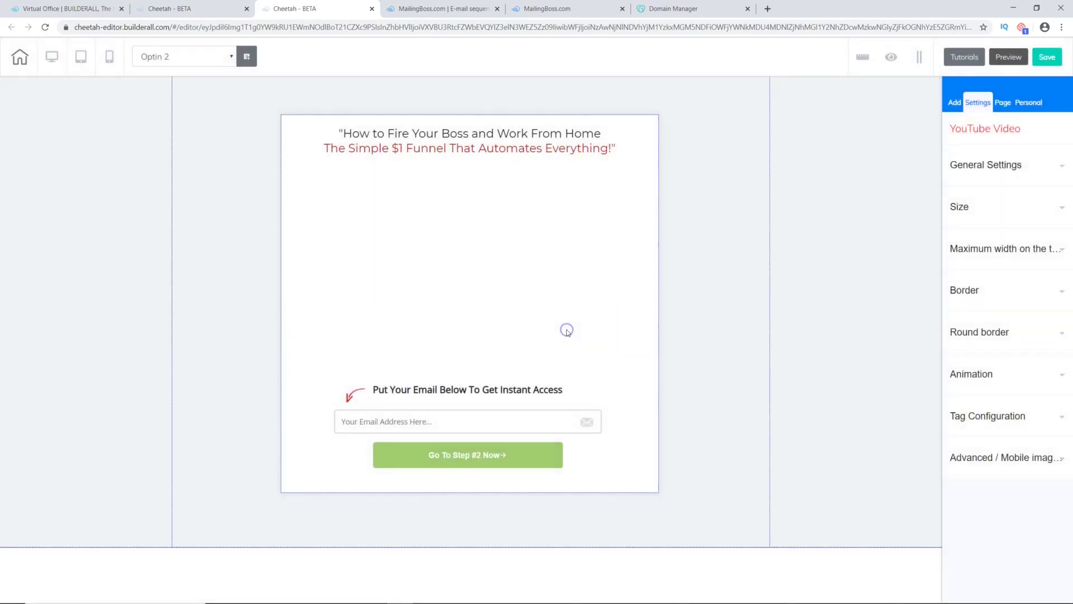
# Step: Enter the headline text block and select all of its text
pyautogui.click(460, 148)
pyautogui.doubleClick(461, 148)
pyautogui.doubleClick(463, 148)
pyautogui.tripleClick(462, 148)
pyautogui.click(492, 135)
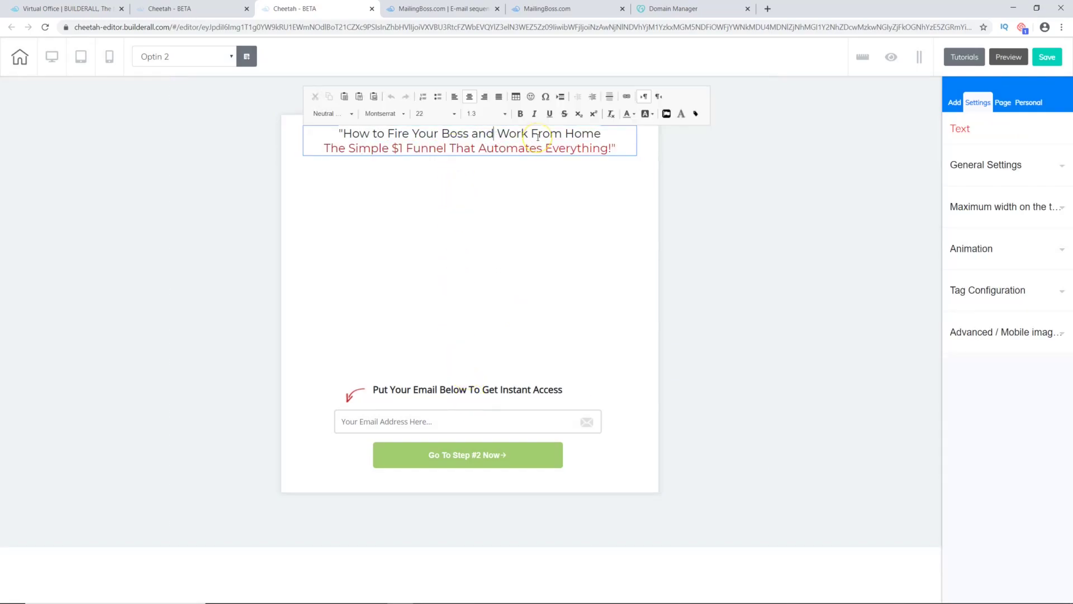
pyautogui.hotkey('ctrl', 'a')
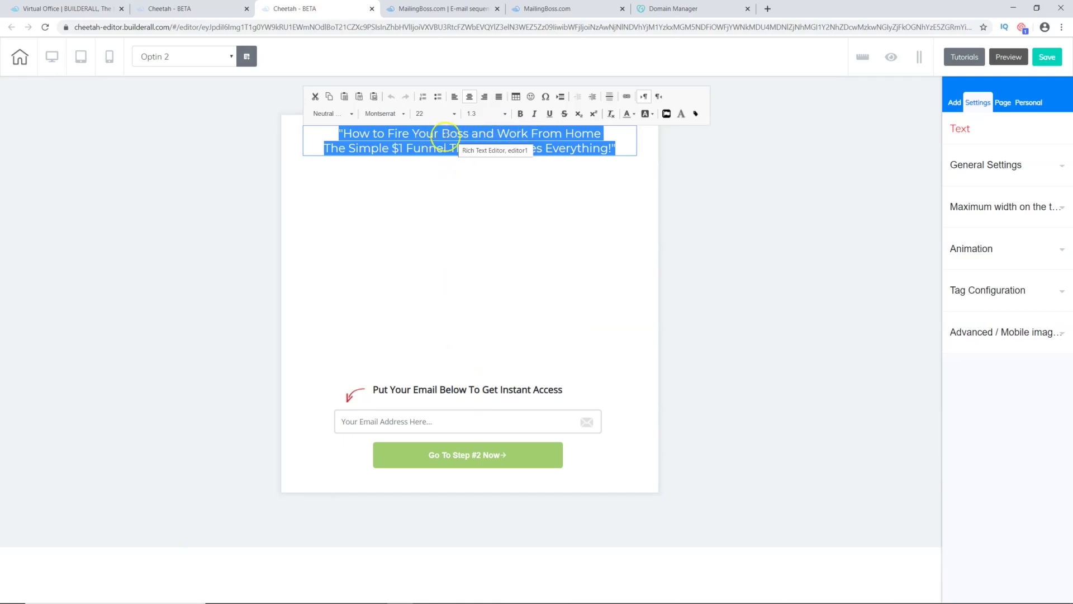
# Step: Apply the Heading 1 block style, then Heading 2, to the headline text
pyautogui.click(345, 115)
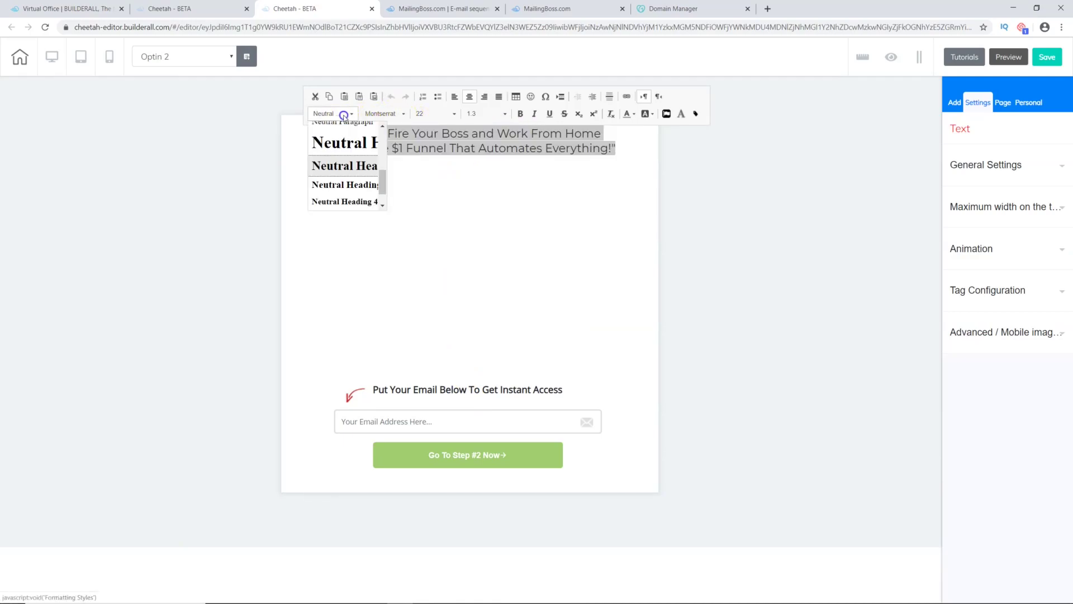
pyautogui.scroll(5, 343, 169)
pyautogui.click(348, 164)
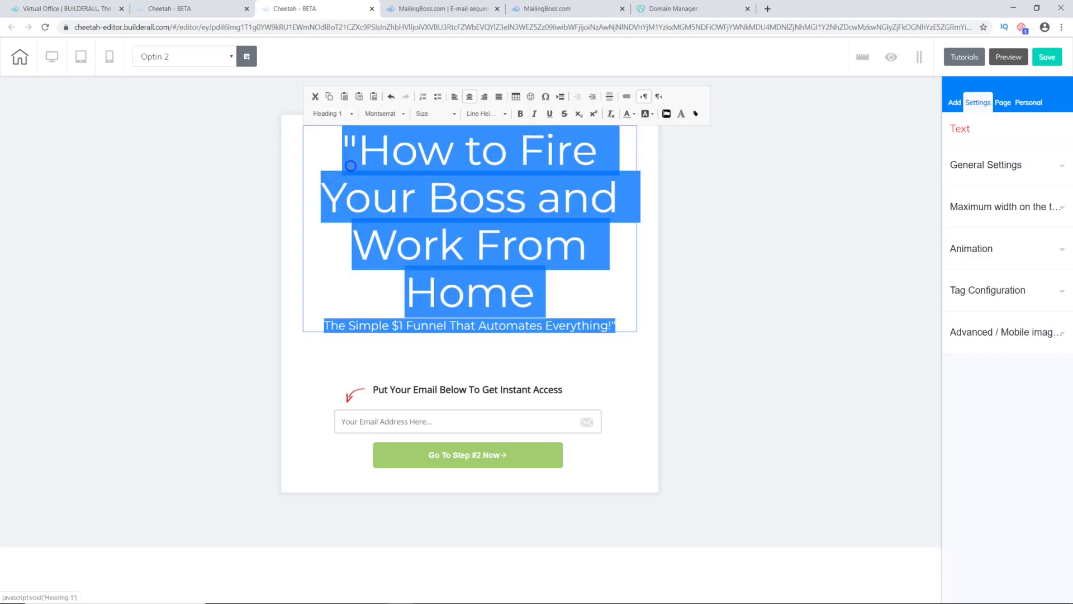
pyautogui.click(351, 114)
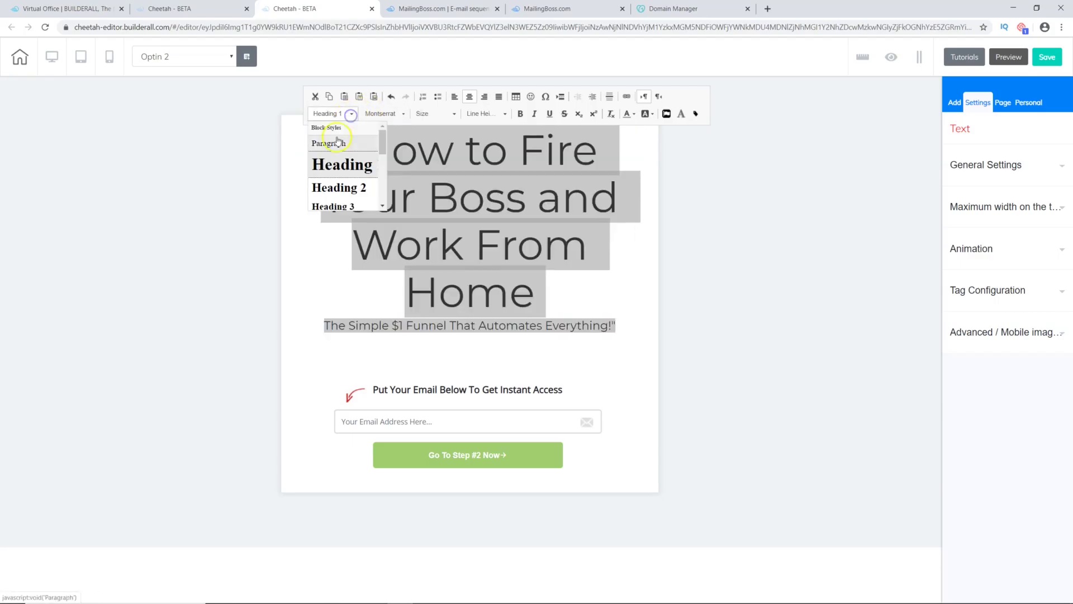
pyautogui.click(339, 187)
pyautogui.click(531, 245)
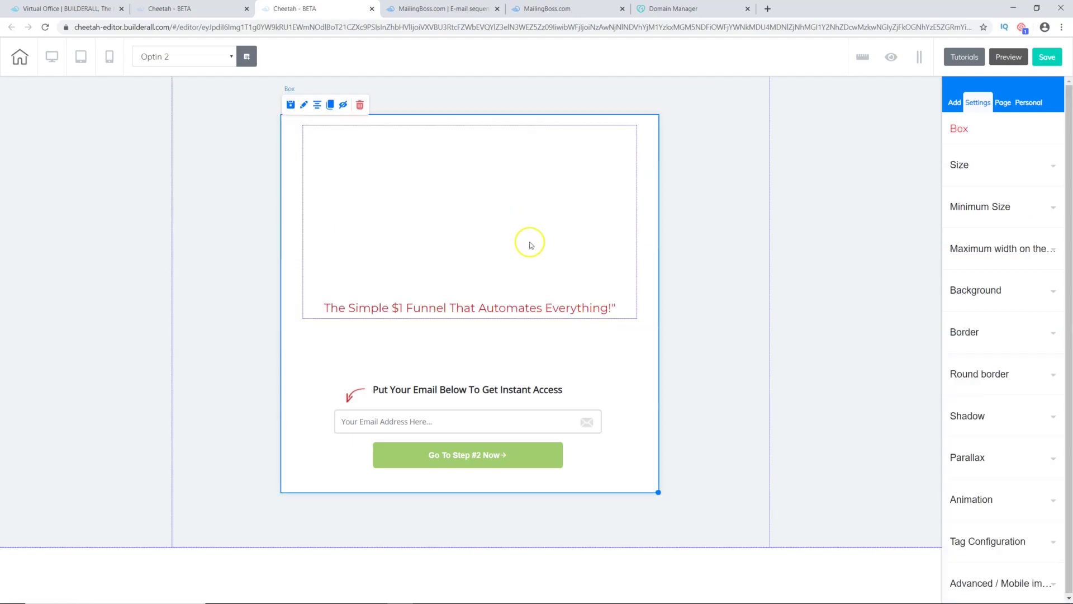
pyautogui.click(454, 178)
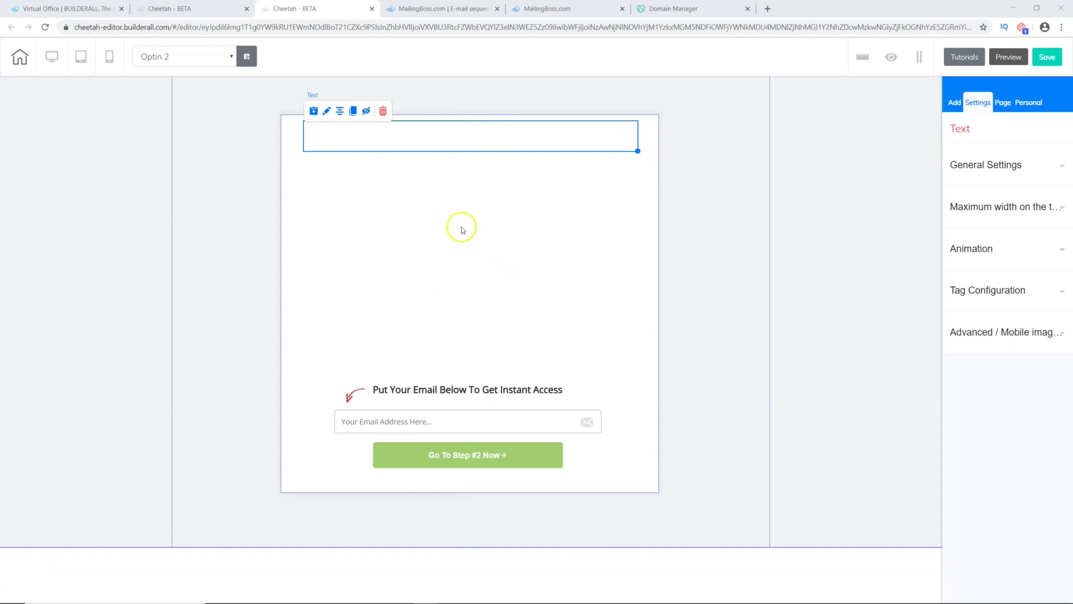
# Step: Type 'How to Fire Your Boss and Work From Home' in black into the empty text block
pyautogui.click(445, 141)
pyautogui.doubleClick(451, 134)
pyautogui.click(475, 132)
pyautogui.click(501, 136)
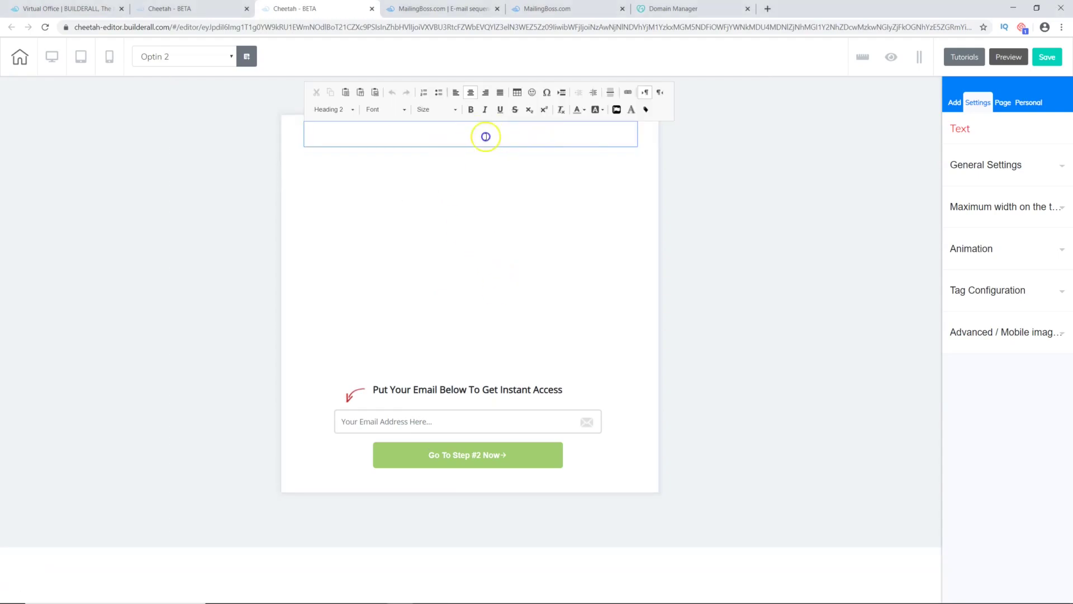
pyautogui.click(581, 110)
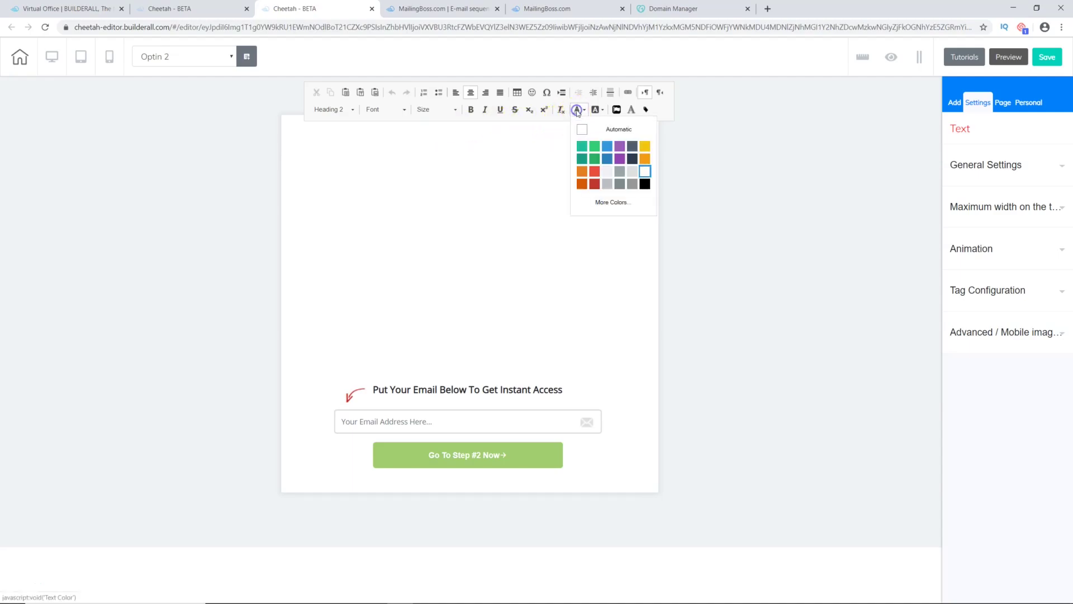
pyautogui.click(645, 184)
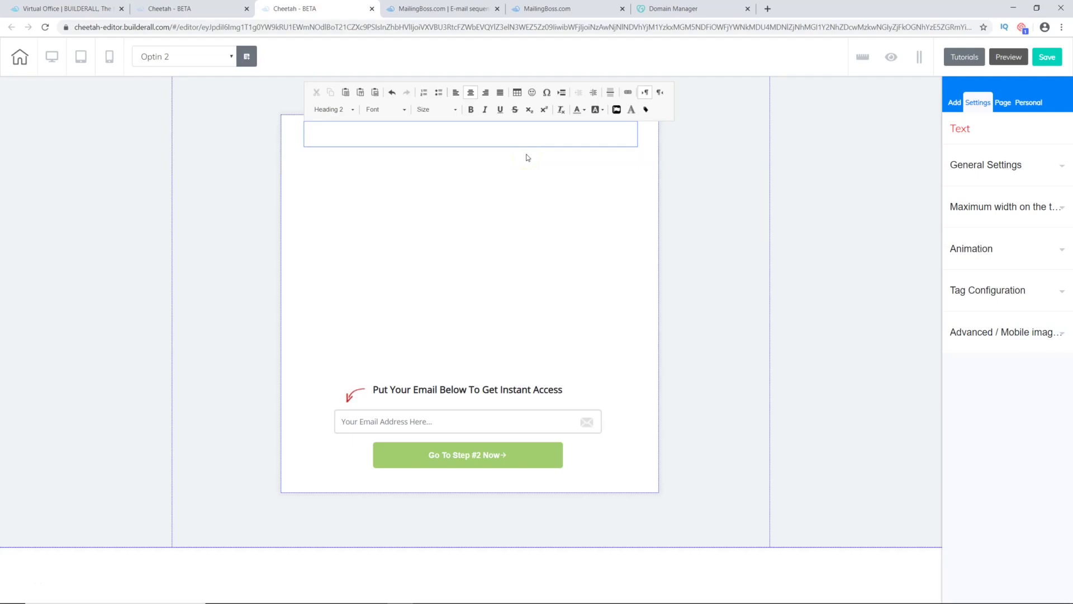
pyautogui.write('How to Fire Your Boss')
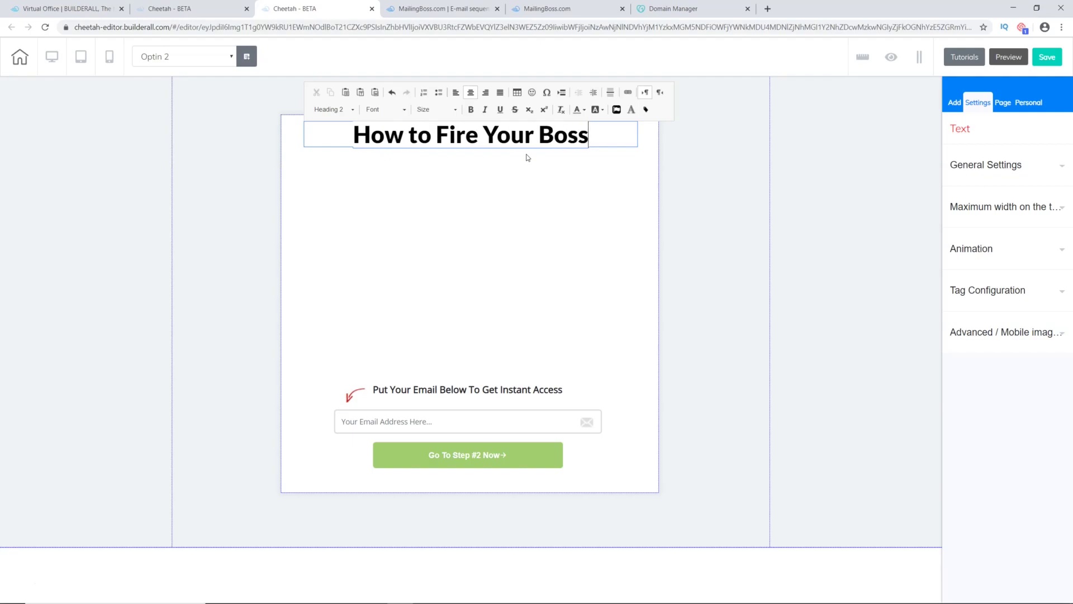
pyautogui.write(' and WOrk')
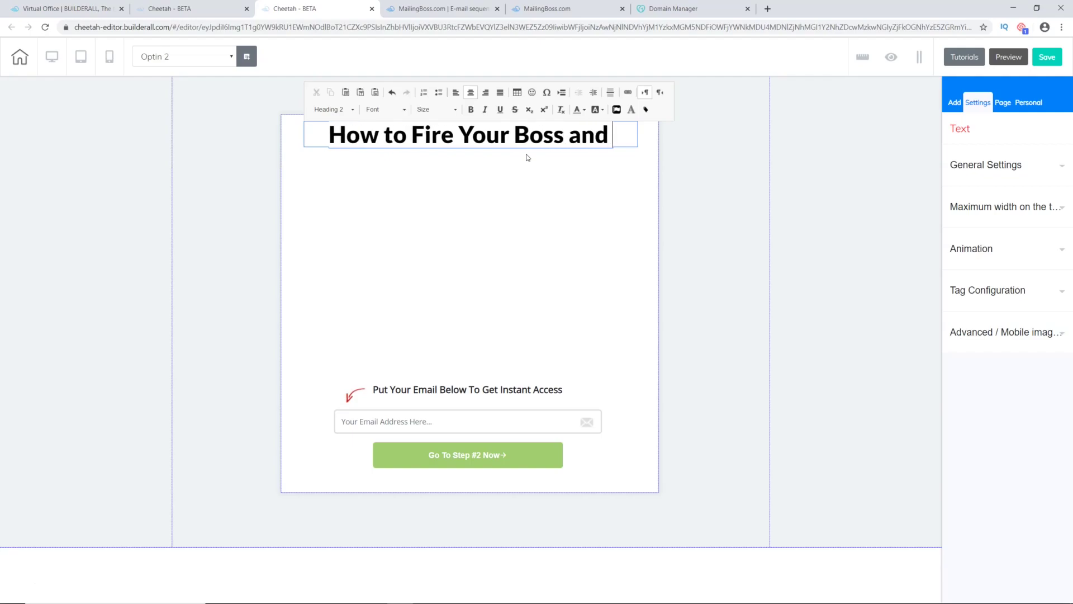
pyautogui.press('BackSpace')
pyautogui.press('BackSpace')
pyautogui.press('BackSpace')
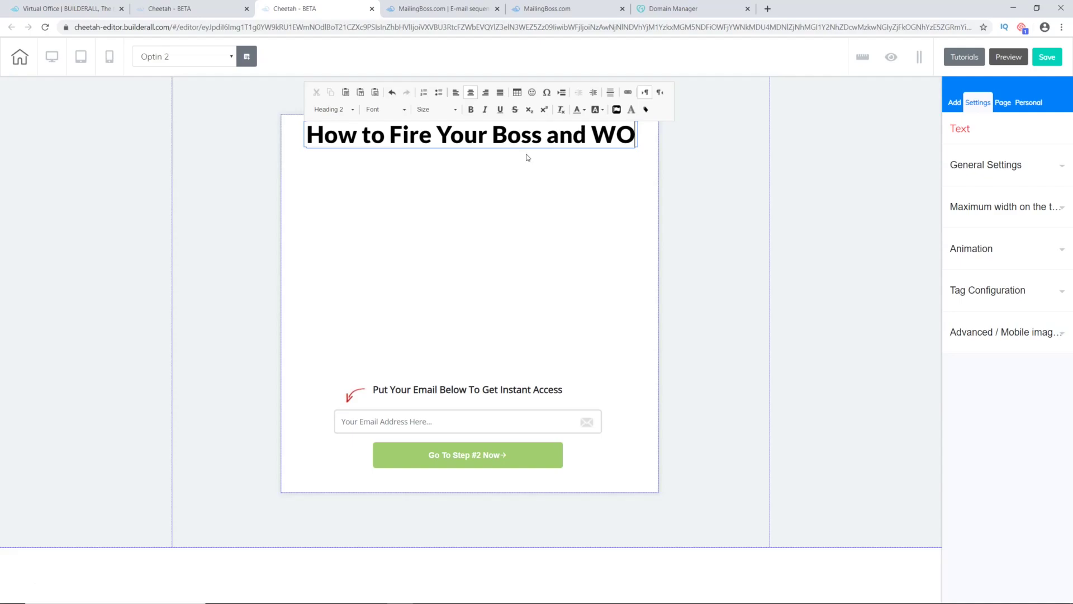
pyautogui.write('ork From Home')
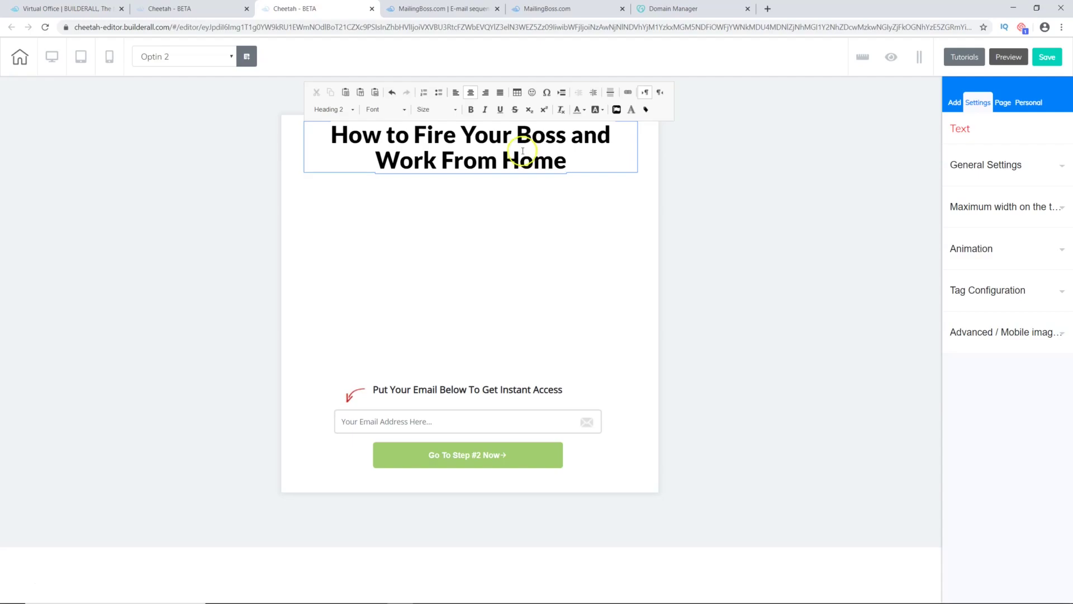
pyautogui.click(558, 218)
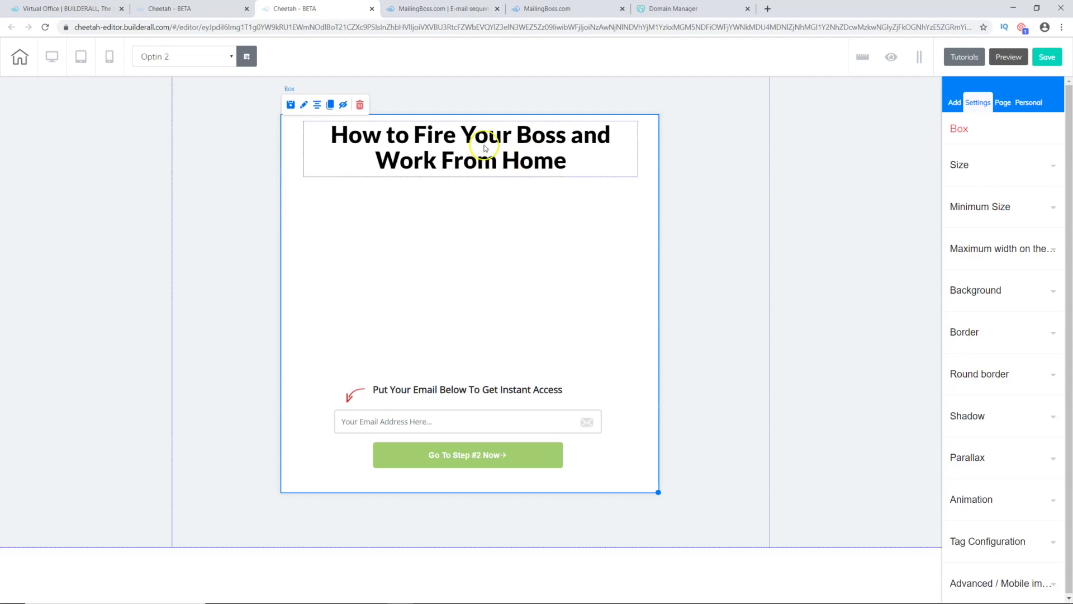
# Step: Center the headline, duplicate it, and place the centered copy just below the original
pyautogui.click(485, 148)
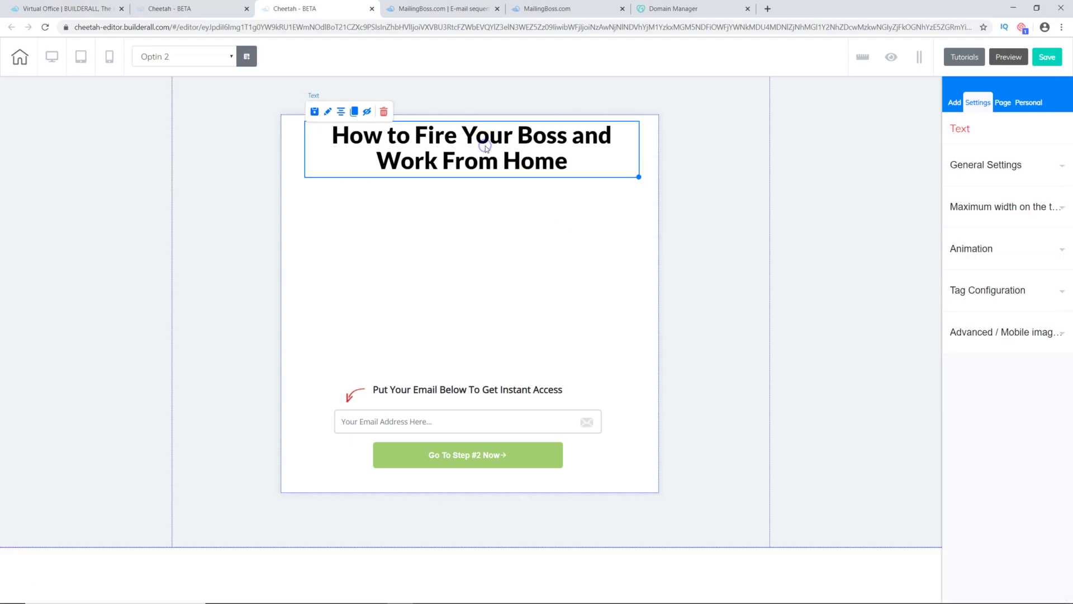
pyautogui.click(343, 116)
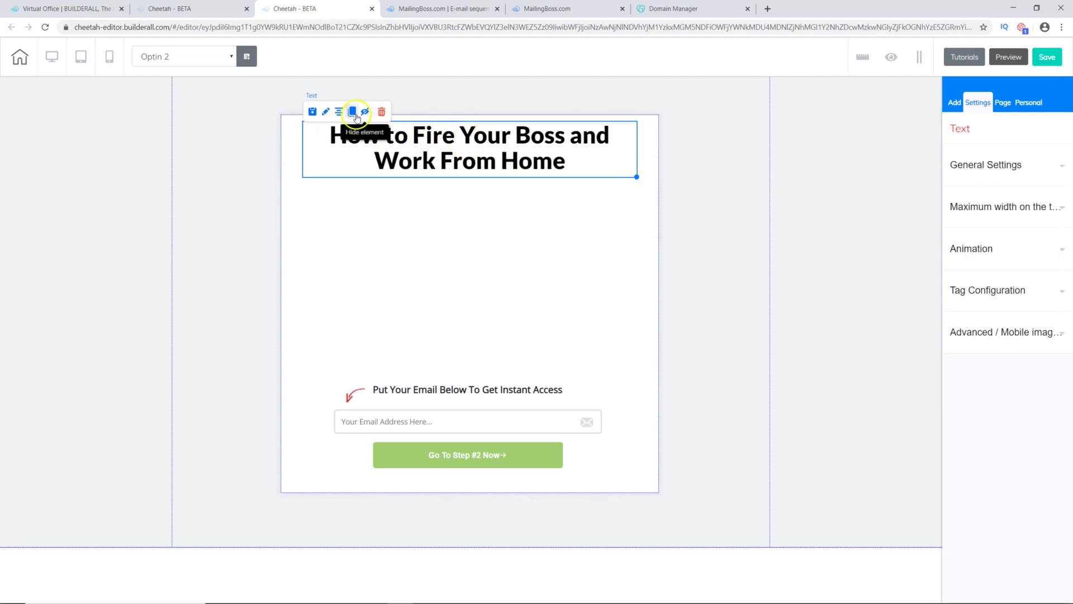
pyautogui.click(351, 115)
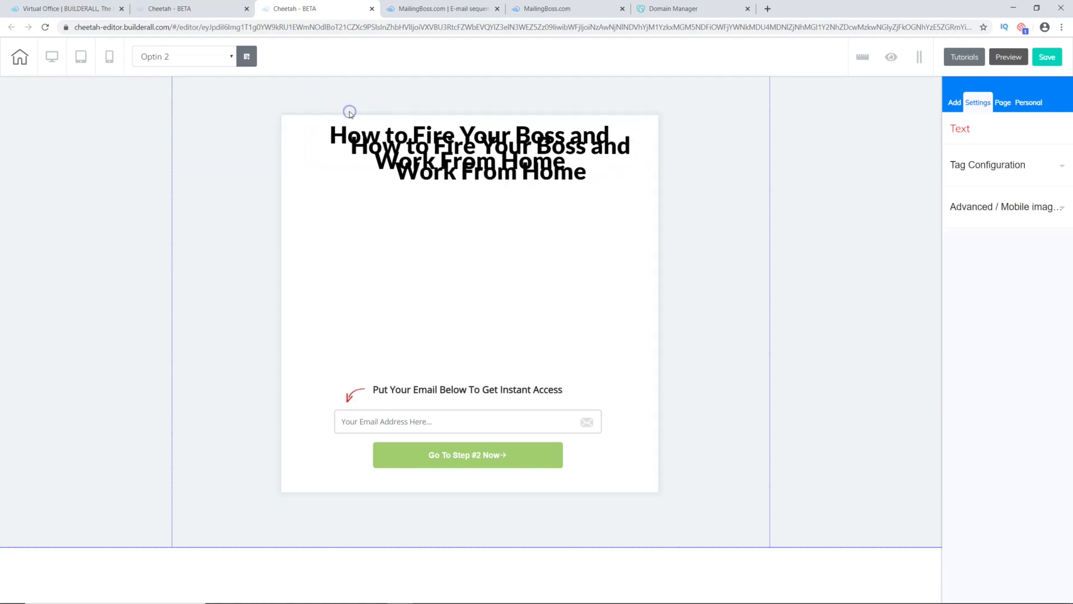
pyautogui.moveTo(492, 179)
pyautogui.mouseDown()
pyautogui.moveTo(473, 226)
pyautogui.moveTo(465, 212)
pyautogui.mouseUp()
pyautogui.click(336, 168)
pyautogui.click(421, 218)
pyautogui.click(471, 207)
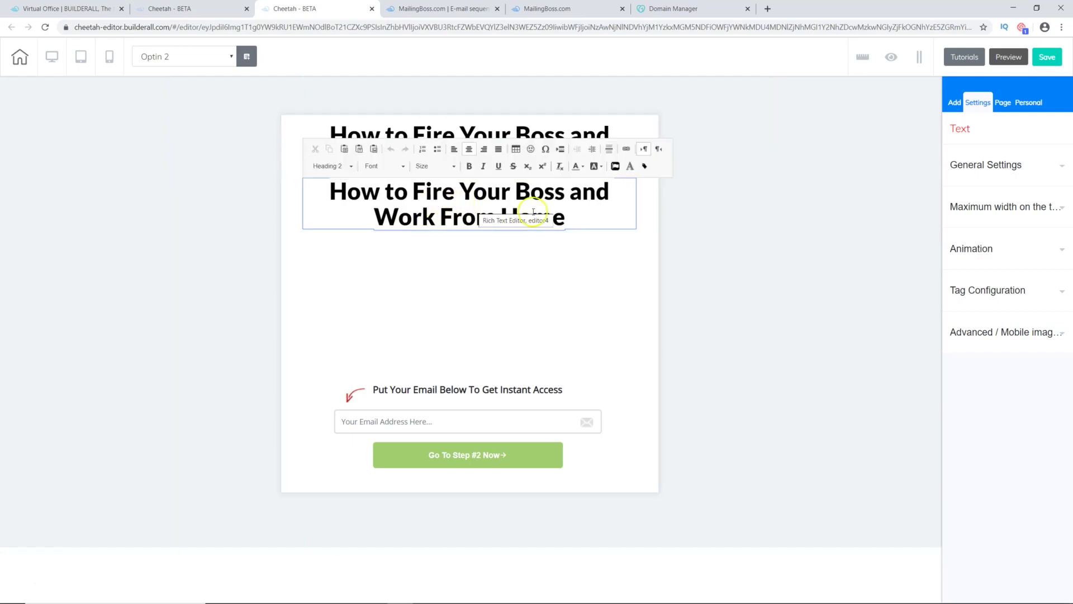
# Step: Make the headline copy a Paragraph block at font size 24
pyautogui.moveTo(569, 218); pyautogui.dragTo(327, 195)
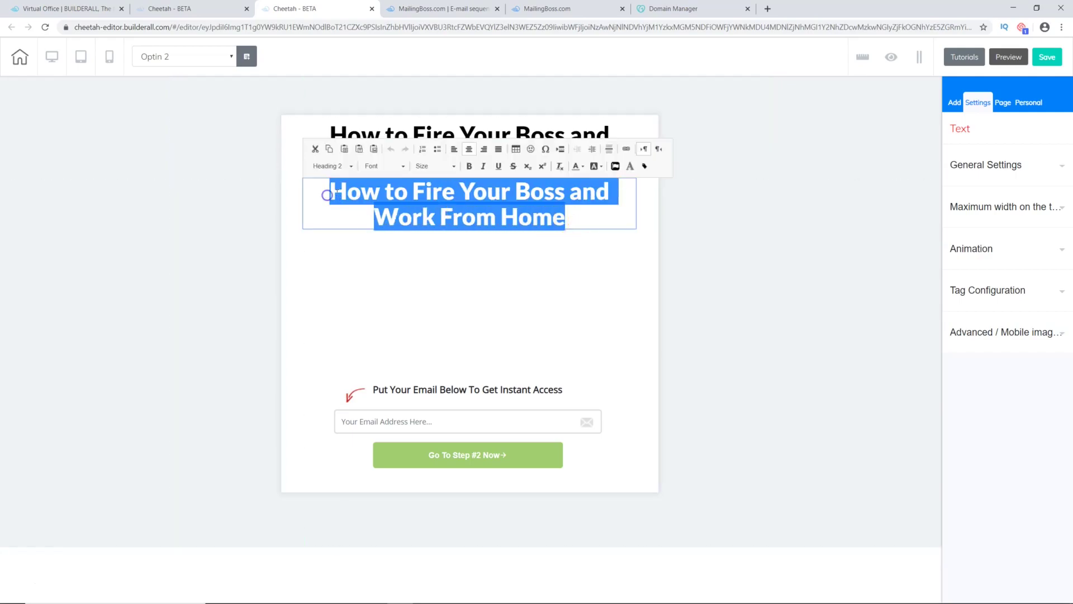
pyautogui.click(352, 167)
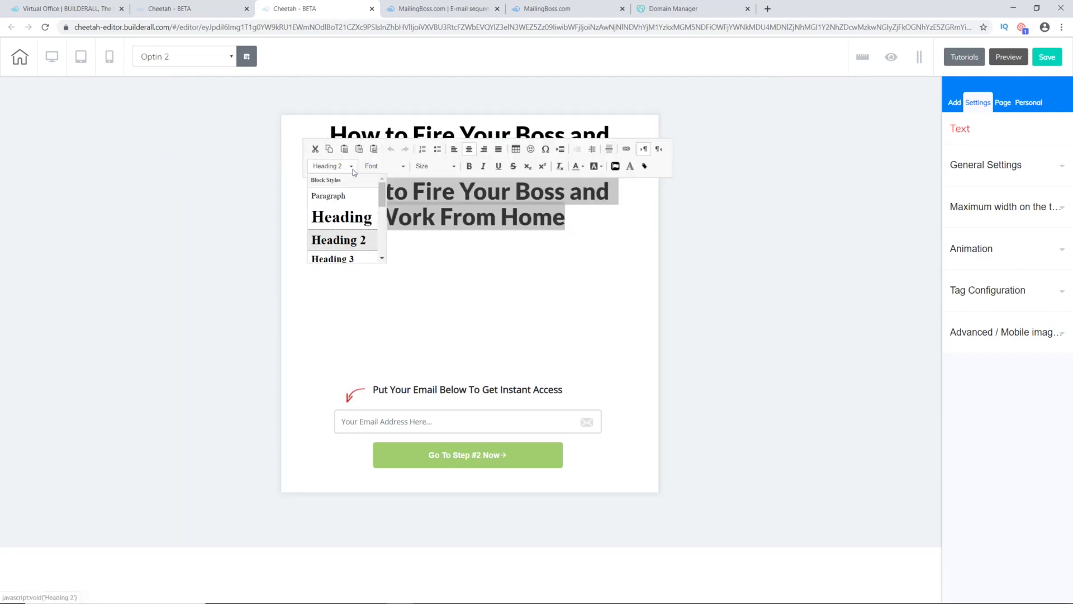
pyautogui.click(341, 198)
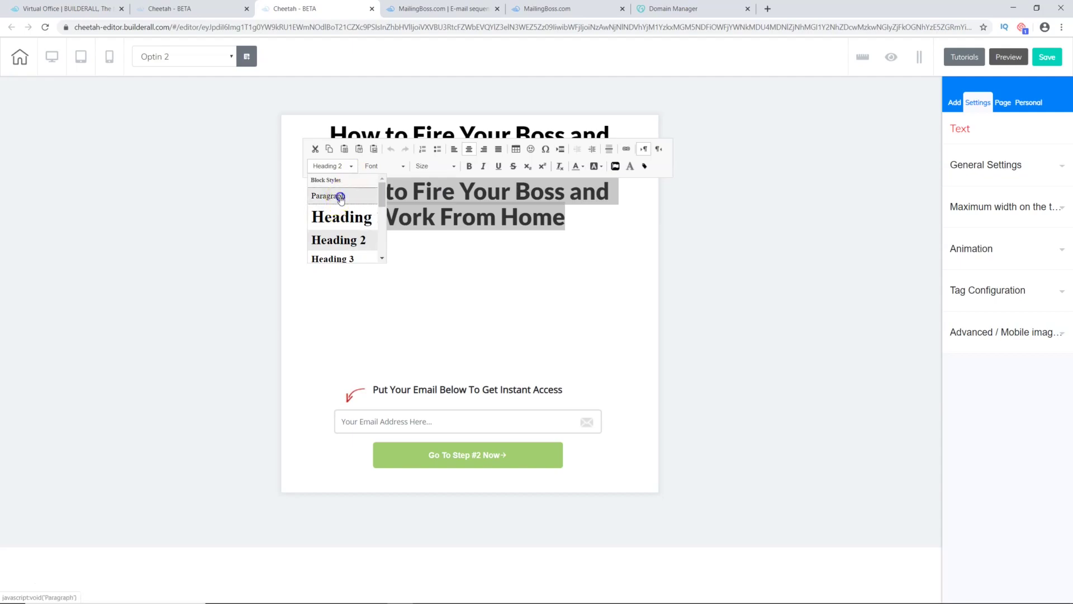
pyautogui.click(456, 167)
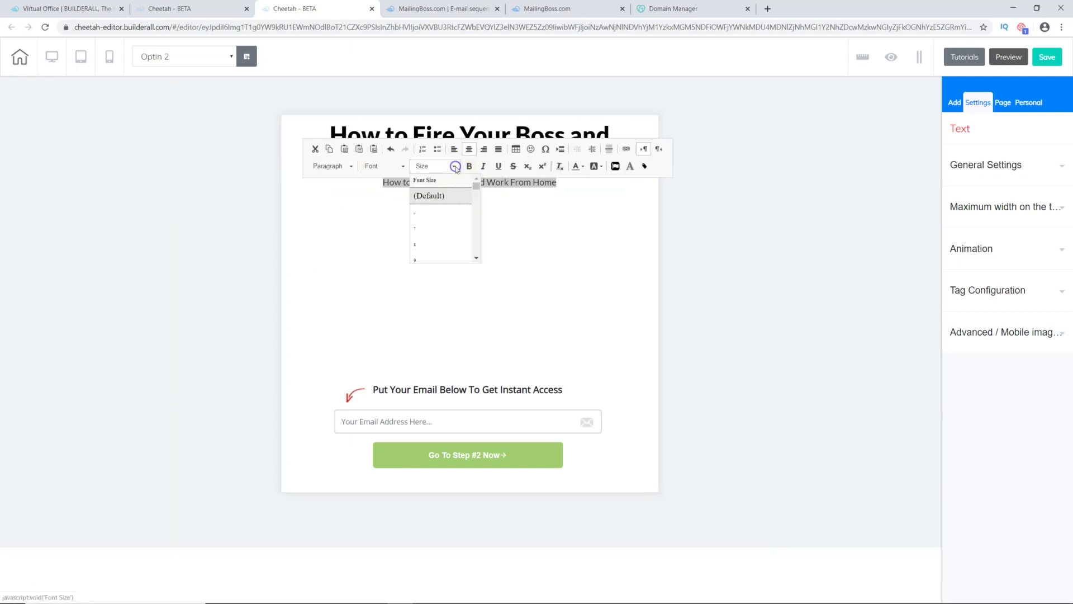
pyautogui.scroll(-2, 457, 232)
pyautogui.scroll(-1, 457, 231)
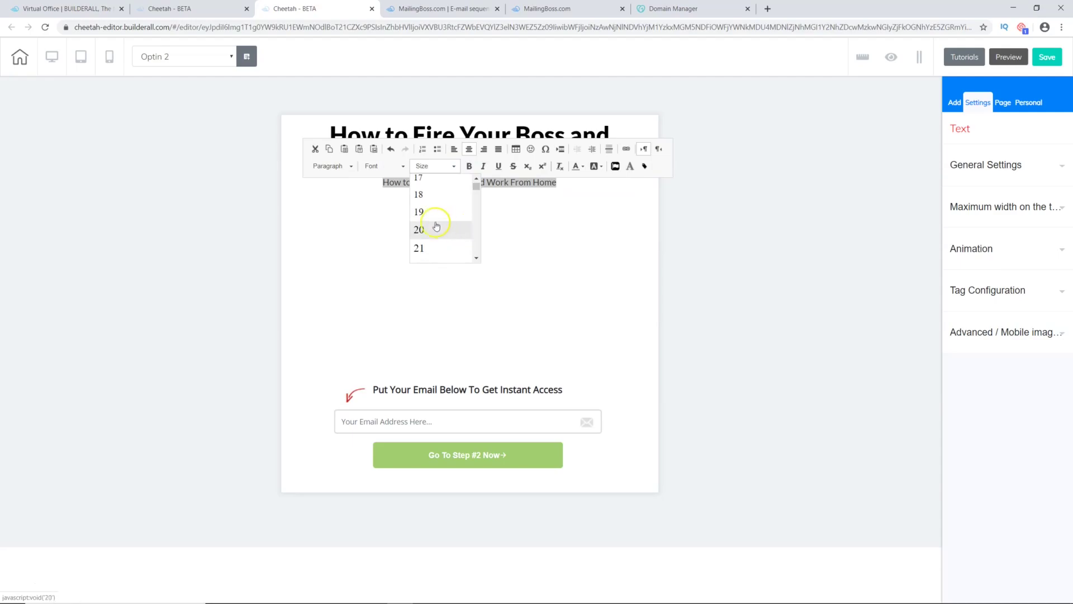
pyautogui.click(425, 229)
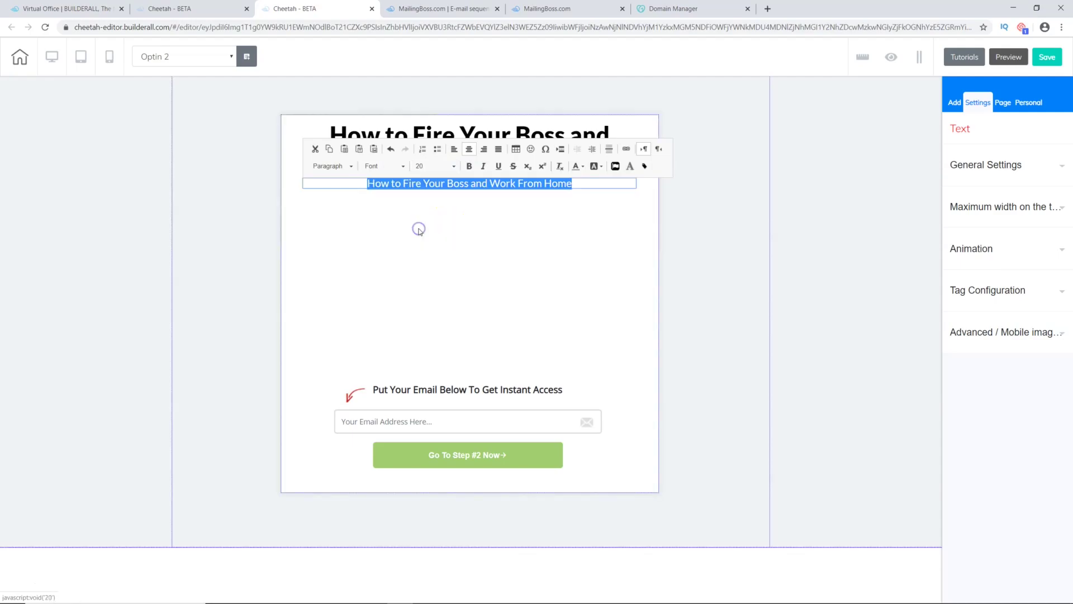
pyautogui.click(455, 167)
pyautogui.scroll(-1, 445, 218)
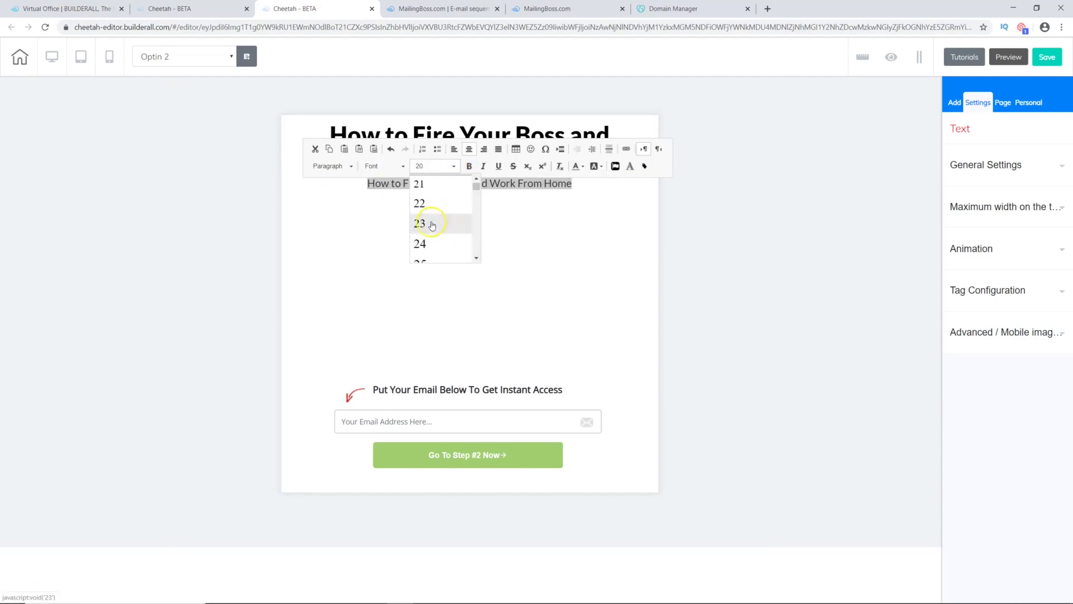
pyautogui.click(422, 239)
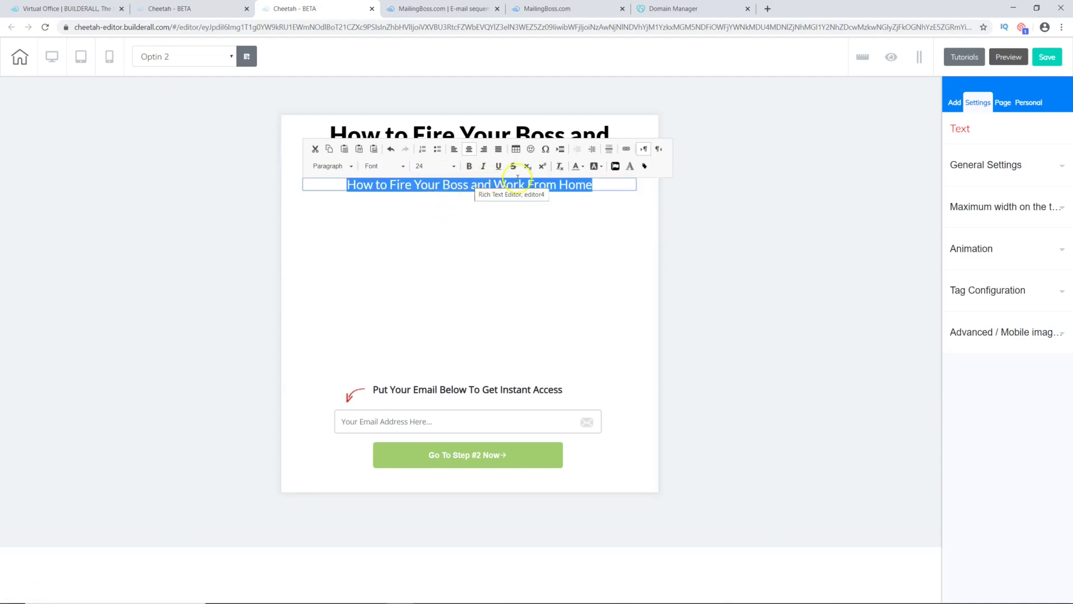
# Step: Color the copy's text Pale Red and reselect it for text editing
pyautogui.click(579, 170)
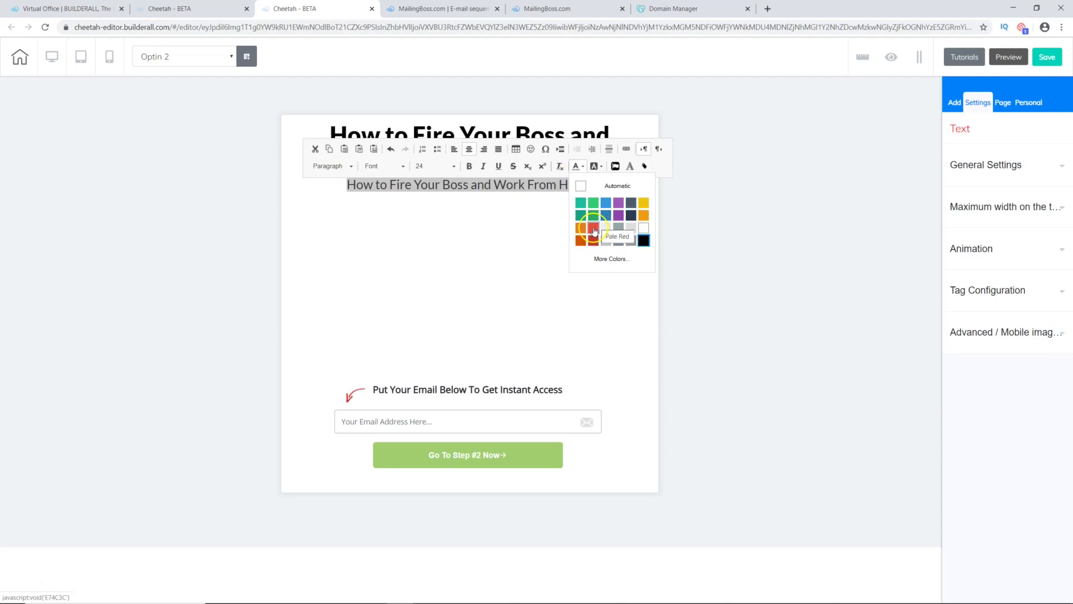
pyautogui.click(594, 231)
pyautogui.click(544, 226)
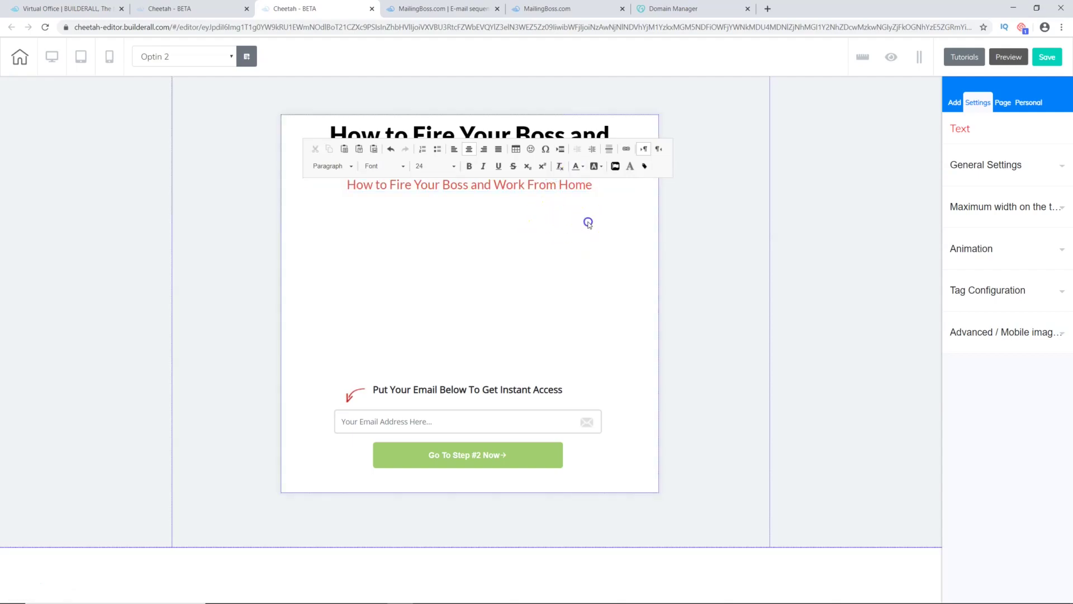
pyautogui.click(463, 186)
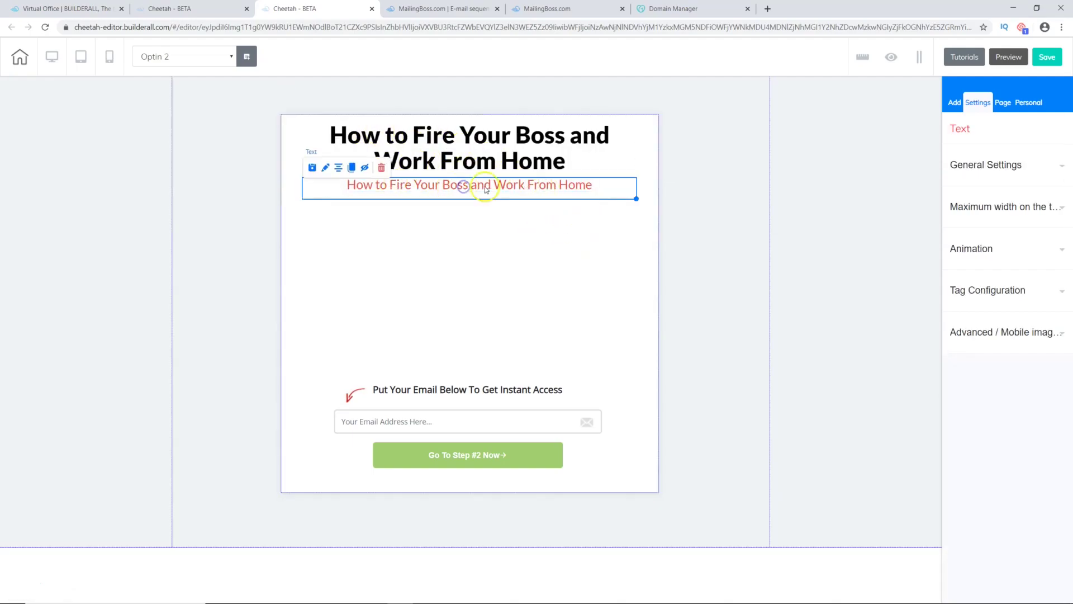
pyautogui.click(518, 187)
# Step: Replace the subheadline text with 'Automate The Whole Process... Enjoy More Time FREEDOM.'
pyautogui.moveTo(594, 186); pyautogui.dragTo(357, 187)
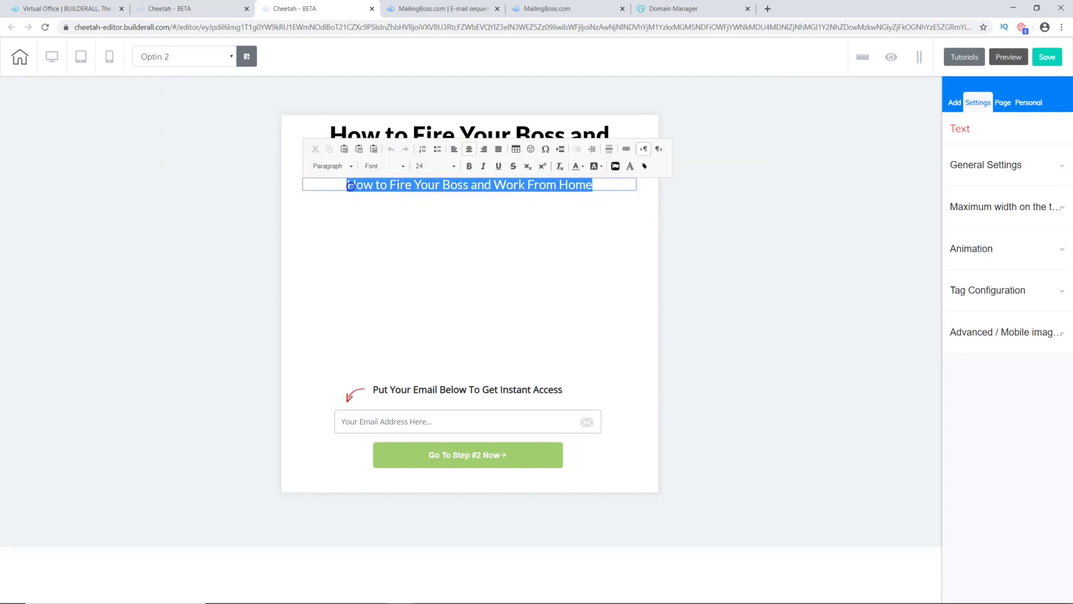
pyautogui.write('A')
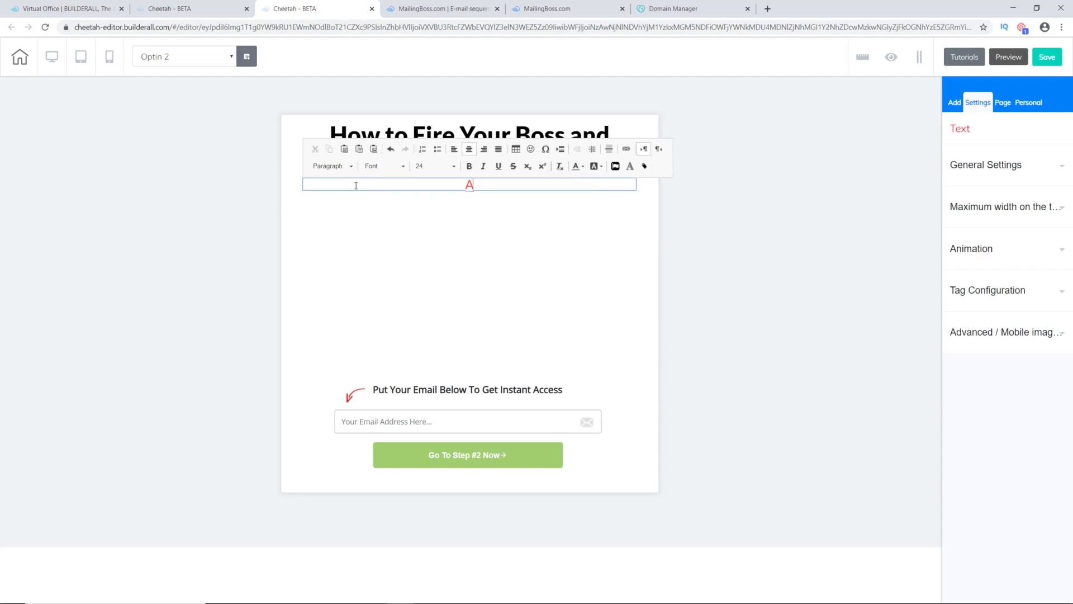
pyautogui.write('utomate t')
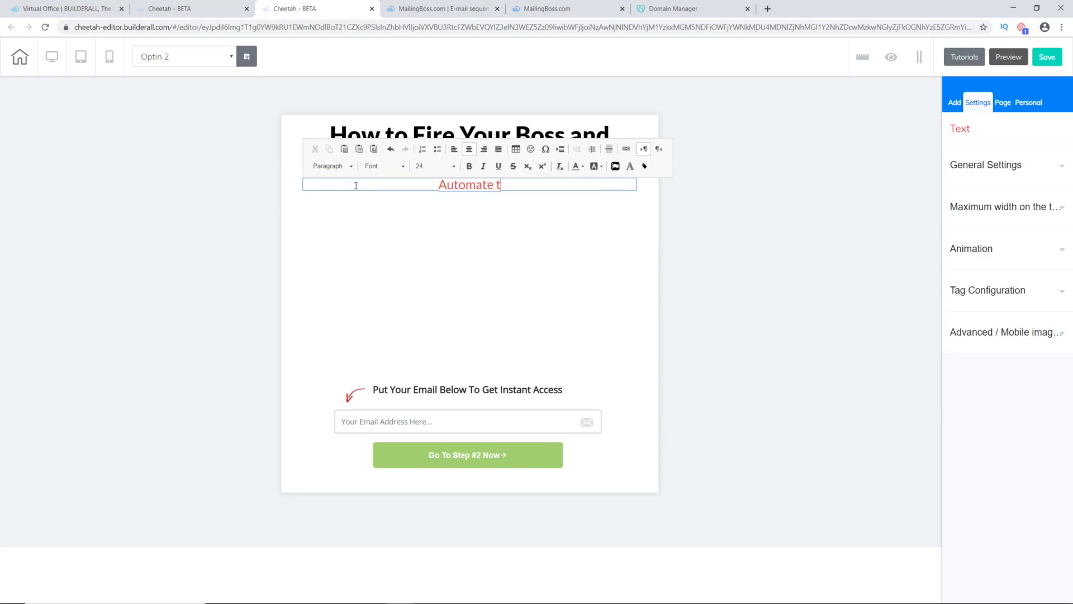
pyautogui.press('BackSpace')
pyautogui.write('The Who')
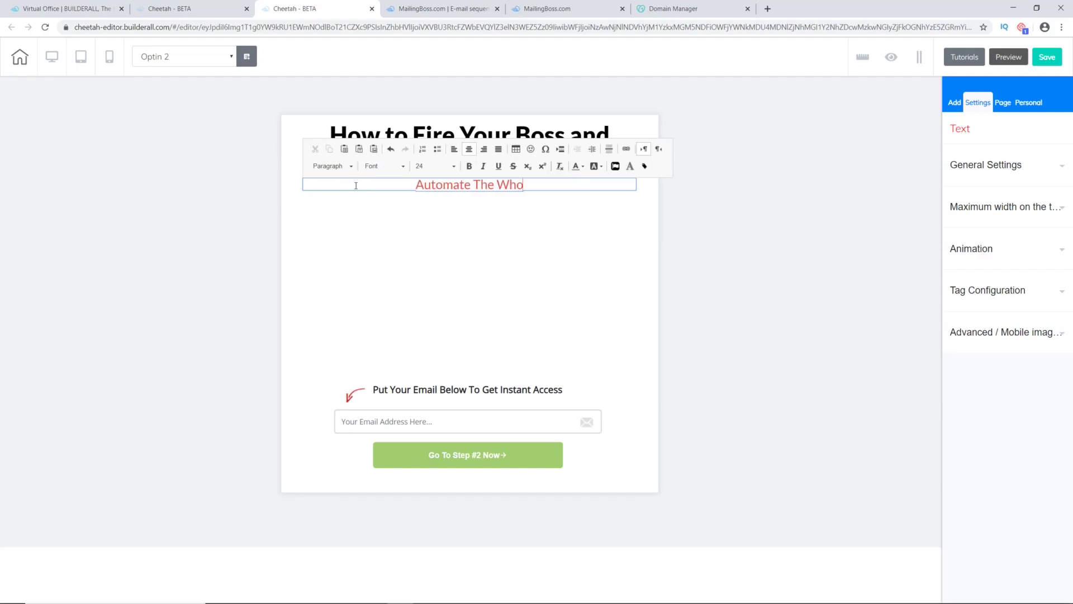
pyautogui.write('le Proce')
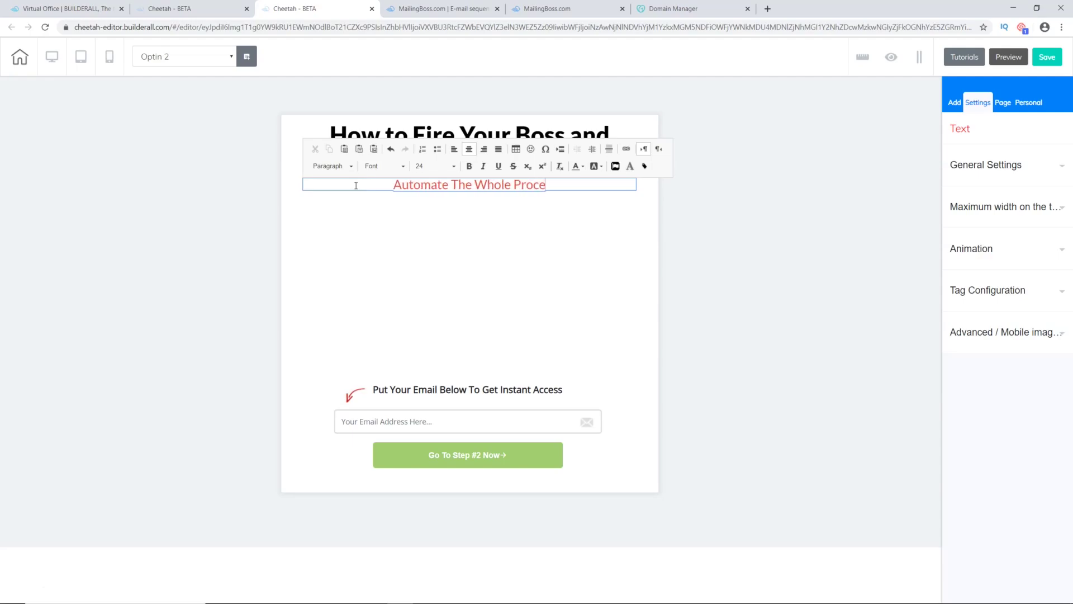
pyautogui.write('ss... Enjoy')
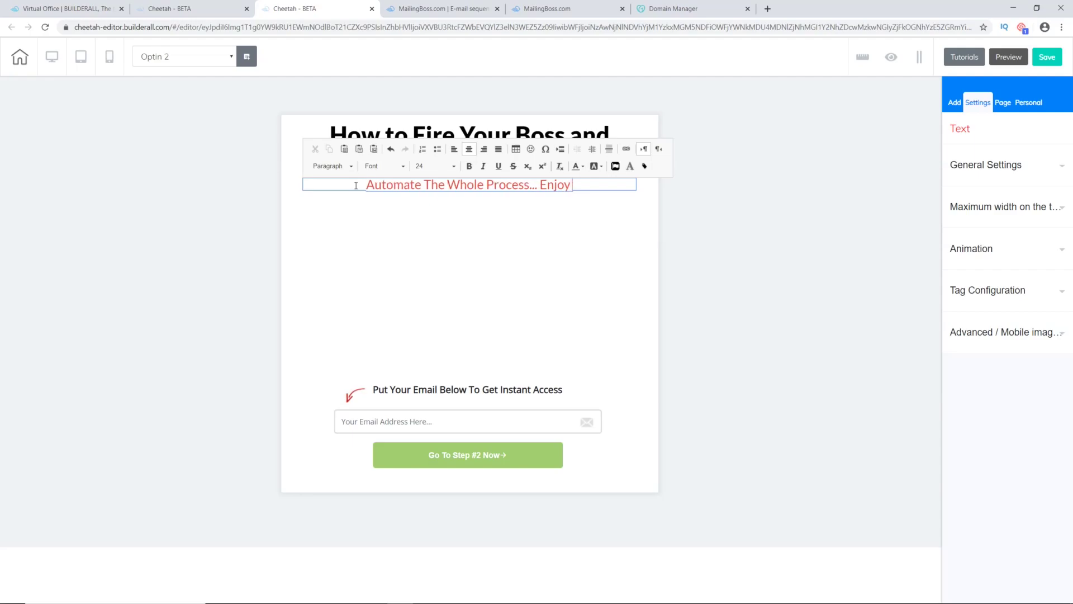
pyautogui.write(' More Tim')
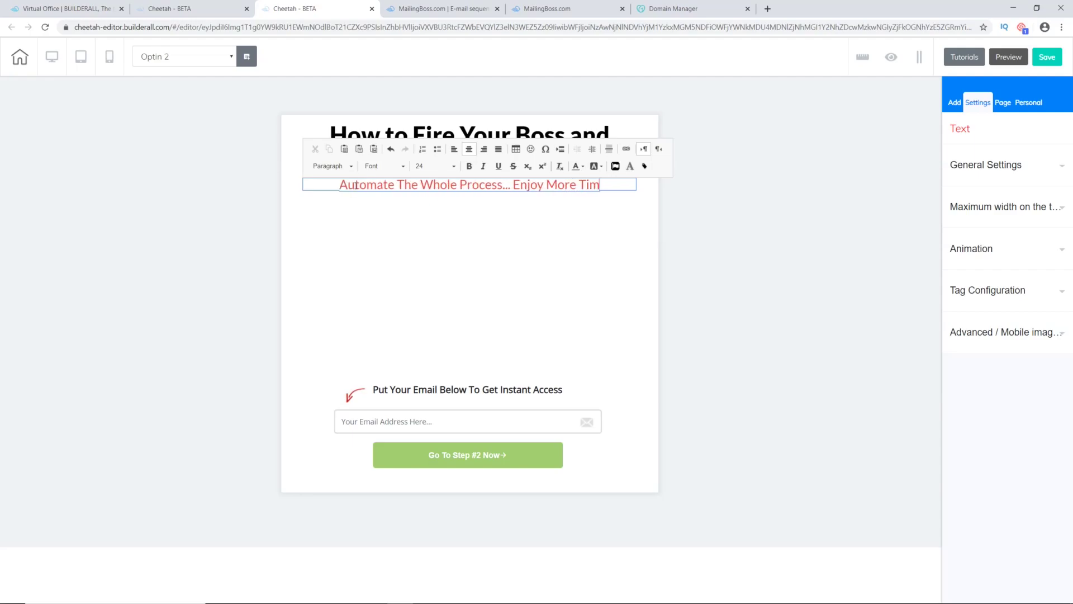
pyautogui.write('e FREEDOM')
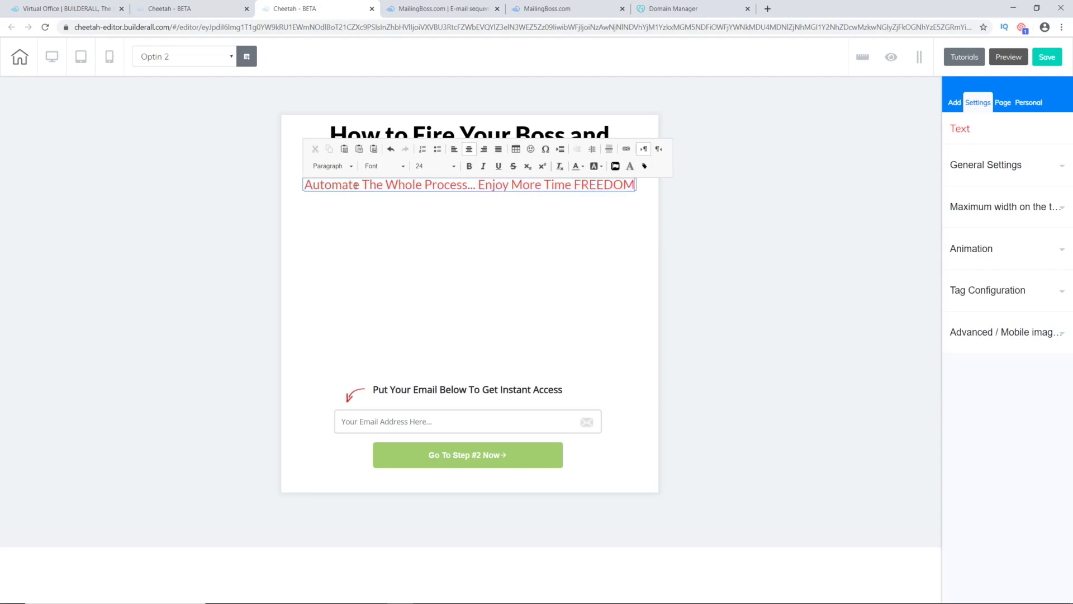
pyautogui.write('.')
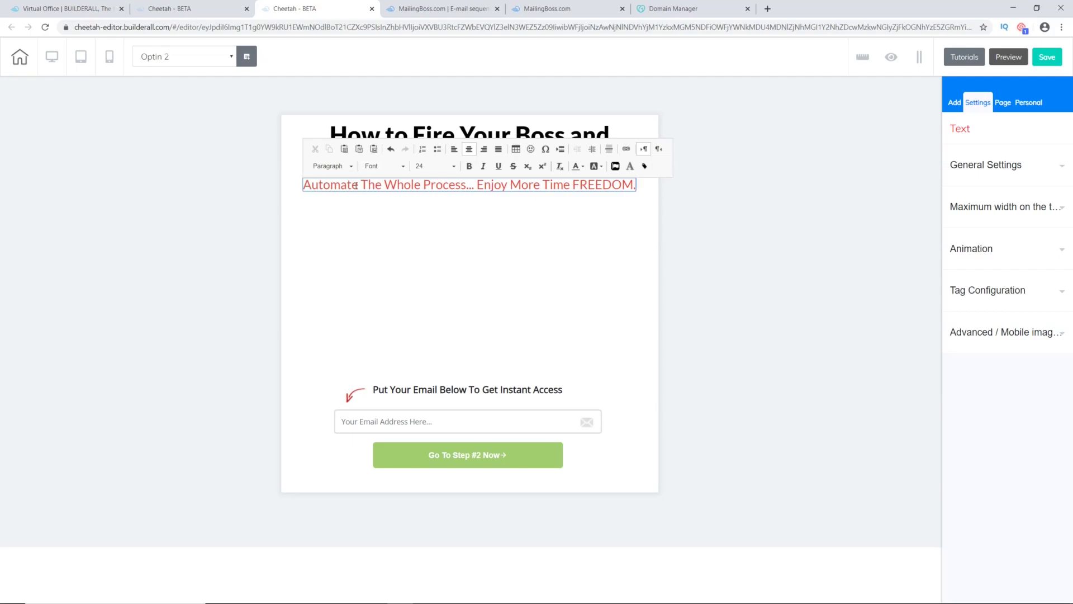
pyautogui.click(490, 253)
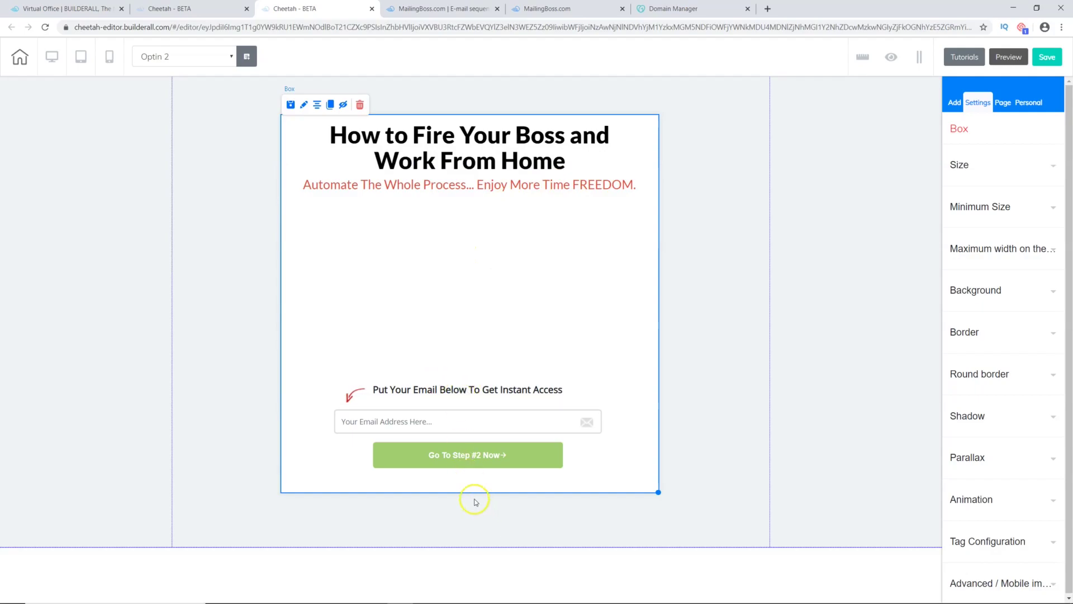
# Step: Move the email prompt, email field with button, and red arrow up under the subheadline
pyautogui.moveTo(462, 396); pyautogui.dragTo(460, 217)
pyautogui.moveTo(467, 414); pyautogui.dragTo(462, 246)
pyautogui.moveTo(352, 387); pyautogui.dragTo(348, 222)
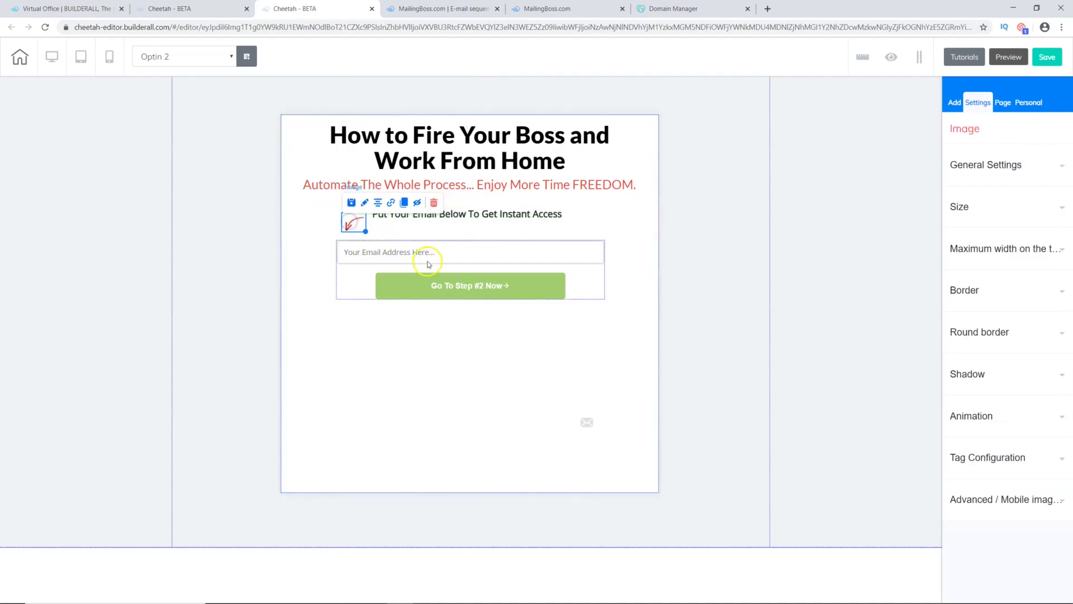
# Step: Shrink the page box's height to fit the content and widen it slightly
pyautogui.click(511, 353)
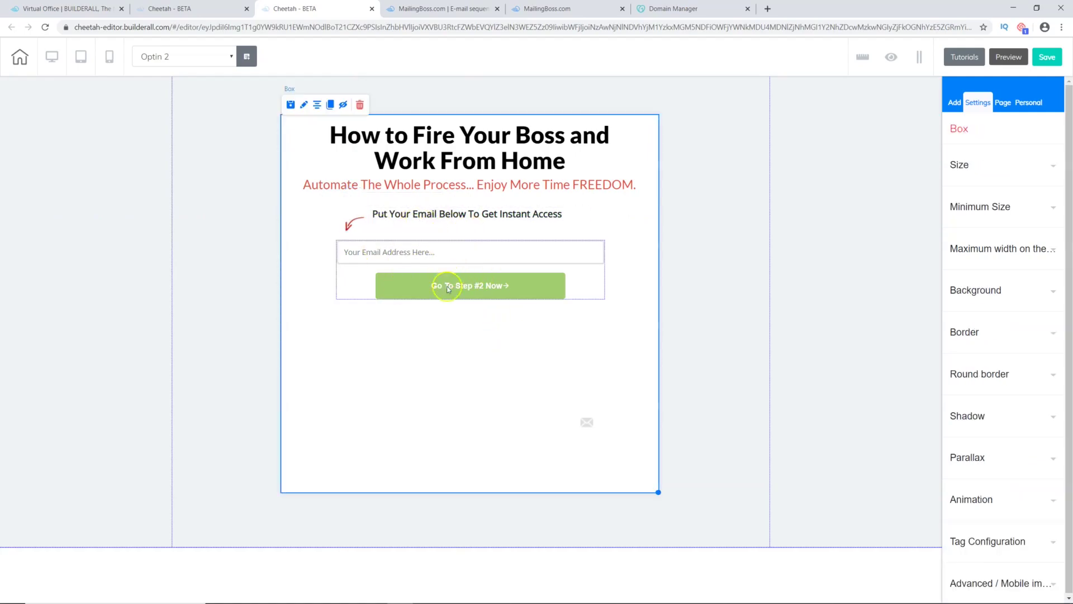
pyautogui.moveTo(657, 491); pyautogui.dragTo(645, 341)
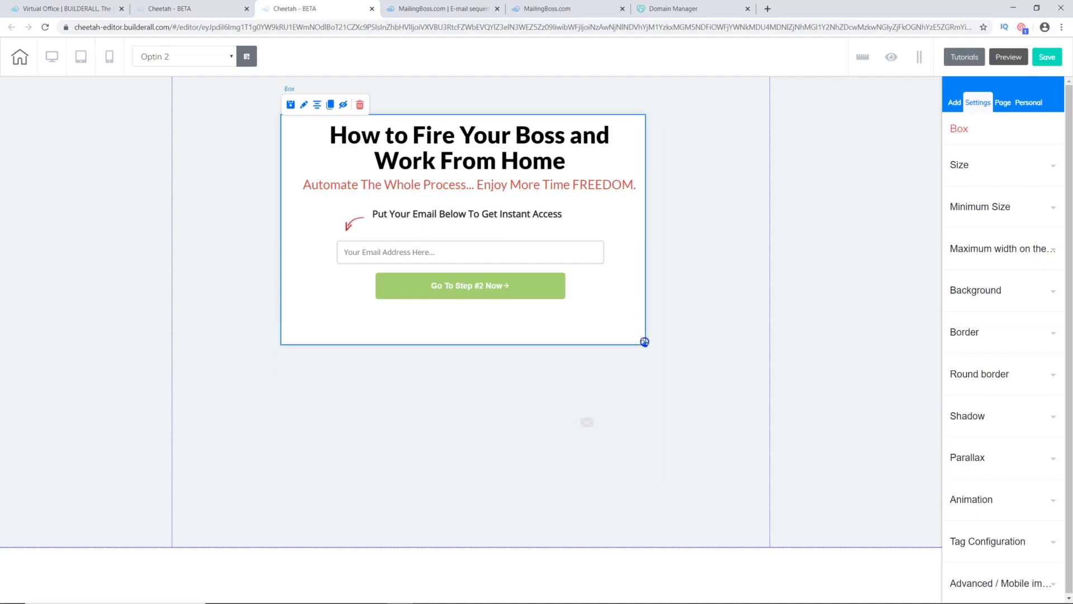
pyautogui.moveTo(645, 341); pyautogui.dragTo(646, 342)
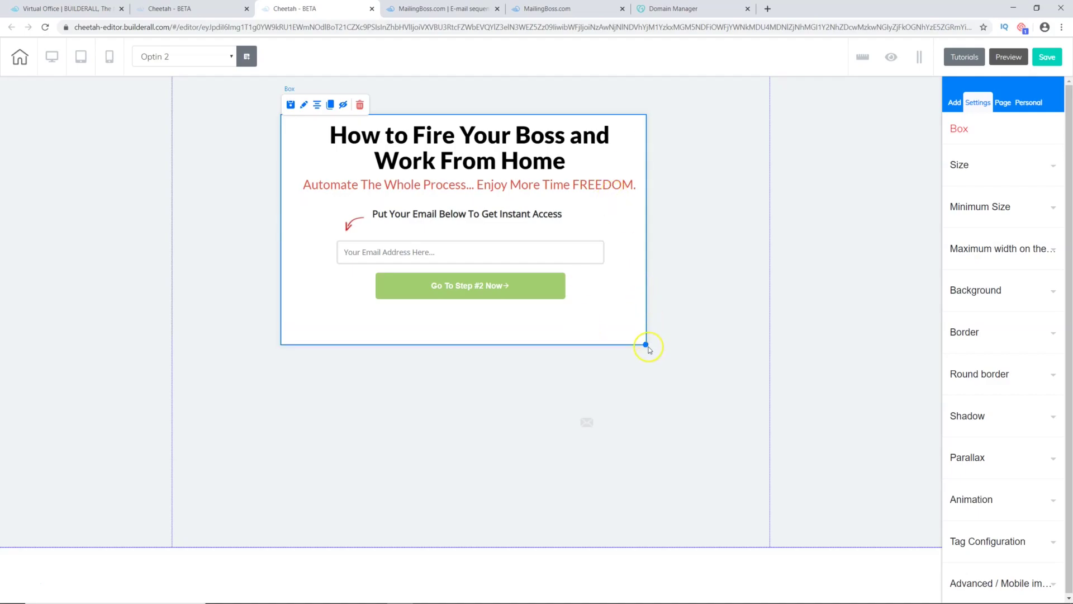
pyautogui.moveTo(647, 344); pyautogui.dragTo(654, 346)
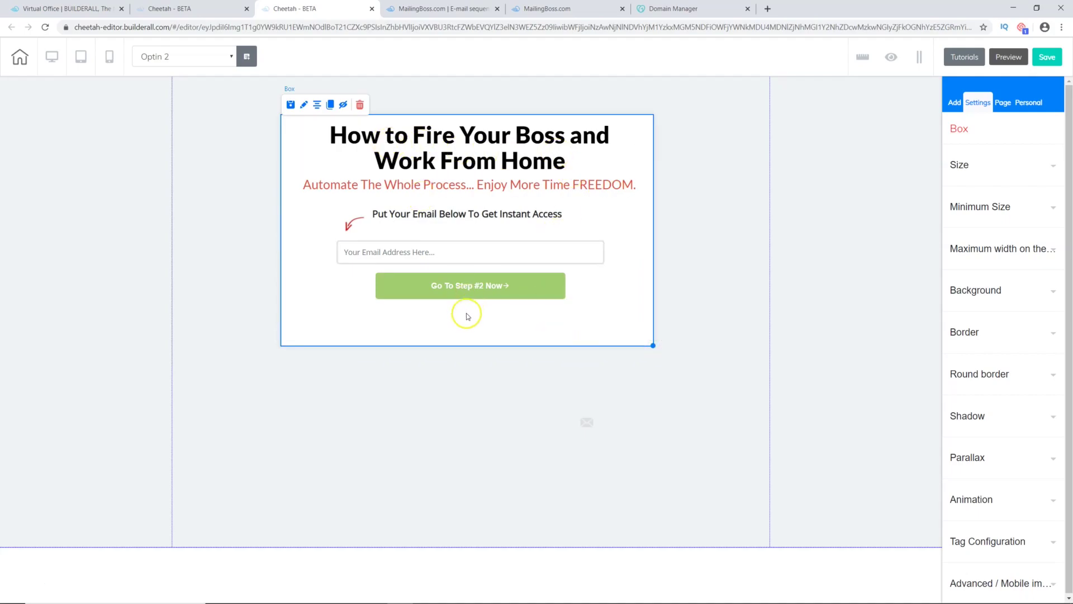
pyautogui.click(429, 253)
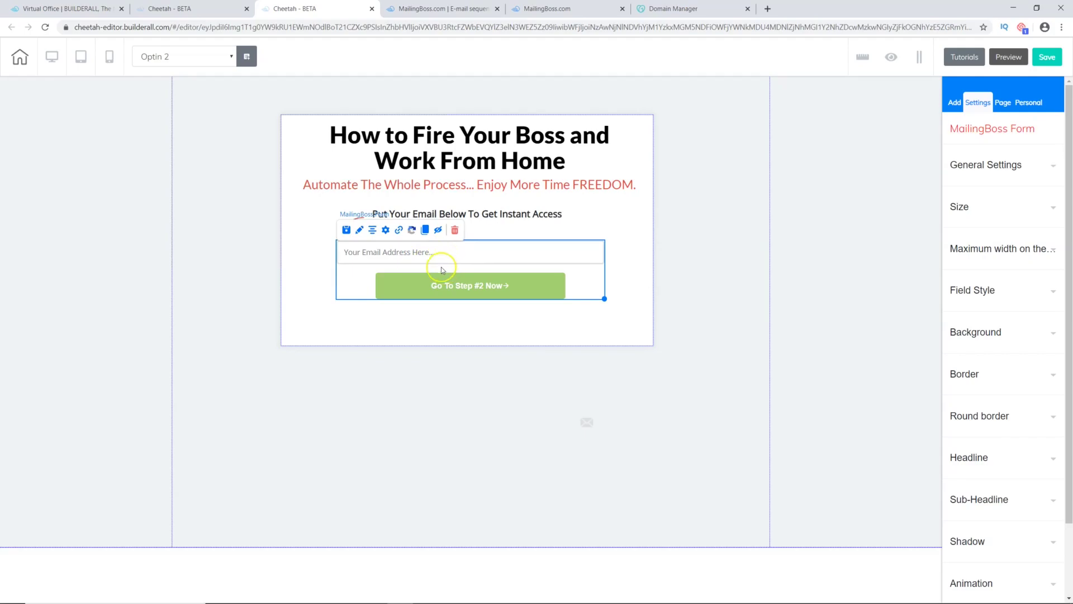
# Step: Connect the signup form to the first MailingBoss list and save
pyautogui.click(385, 231)
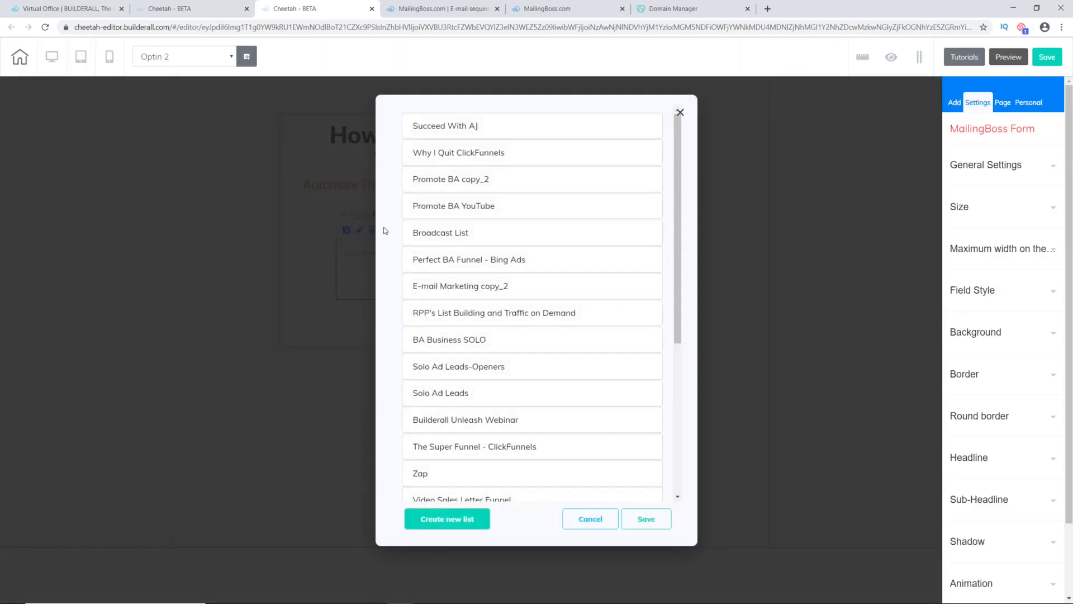
pyautogui.click(428, 127)
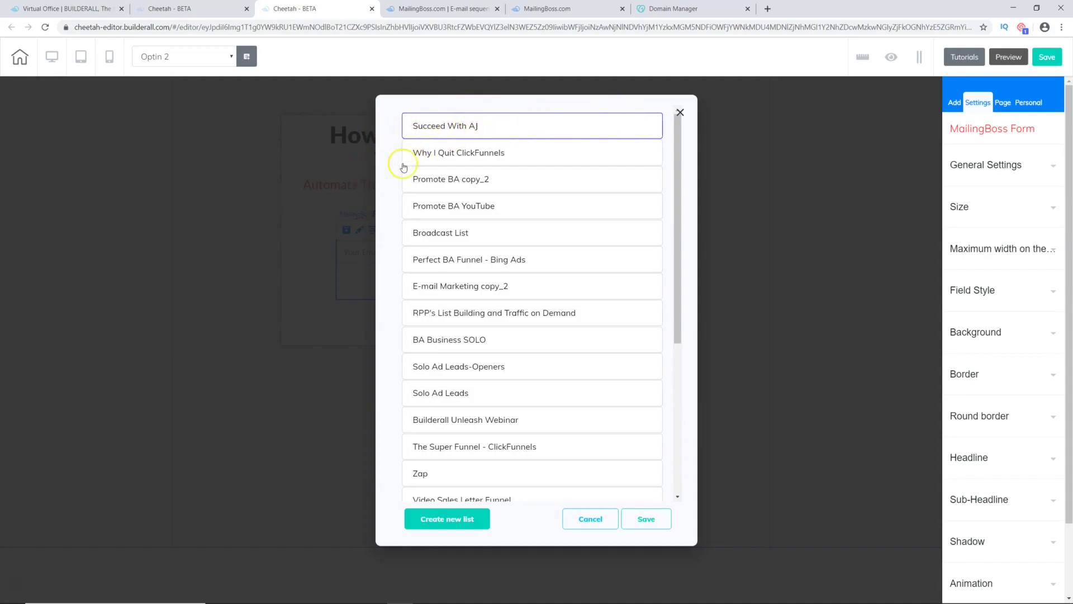
pyautogui.click(644, 519)
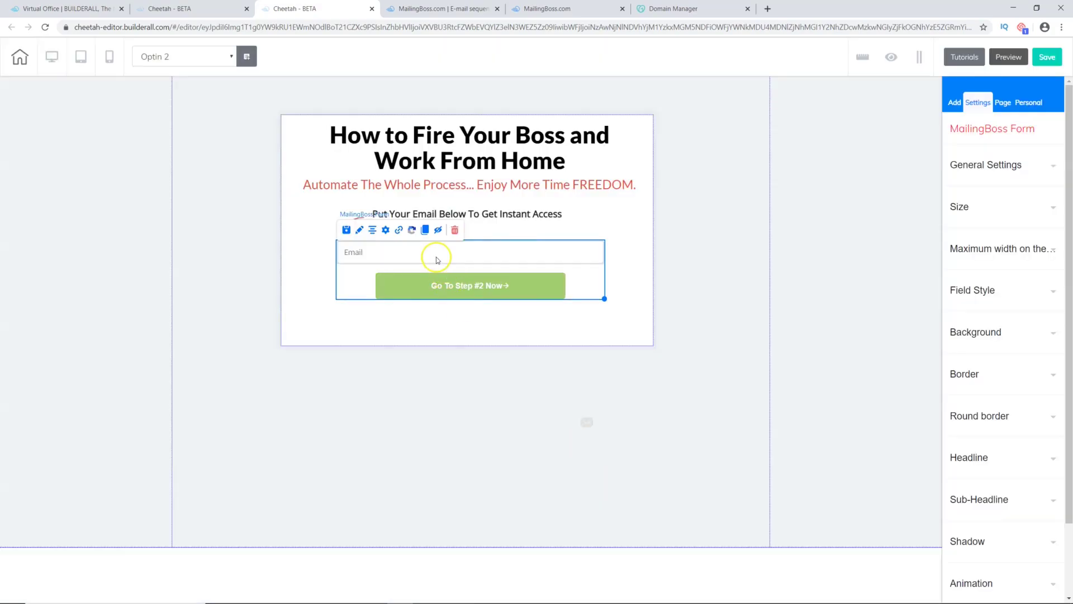
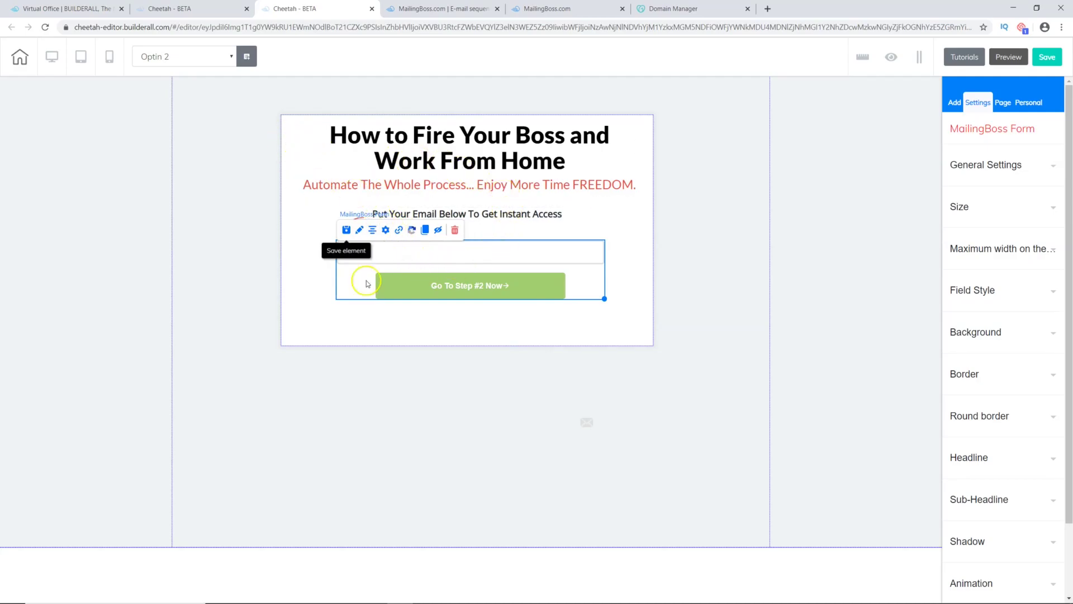
# Step: Set the form's Subscribe pending redirect to the Home page
pyautogui.click(400, 230)
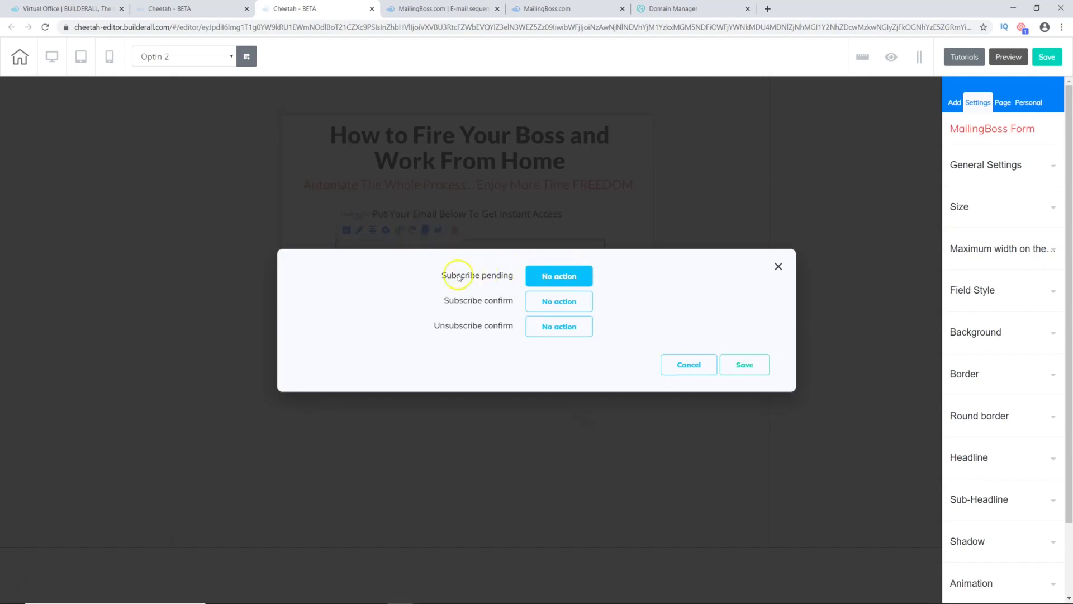
pyautogui.click(566, 277)
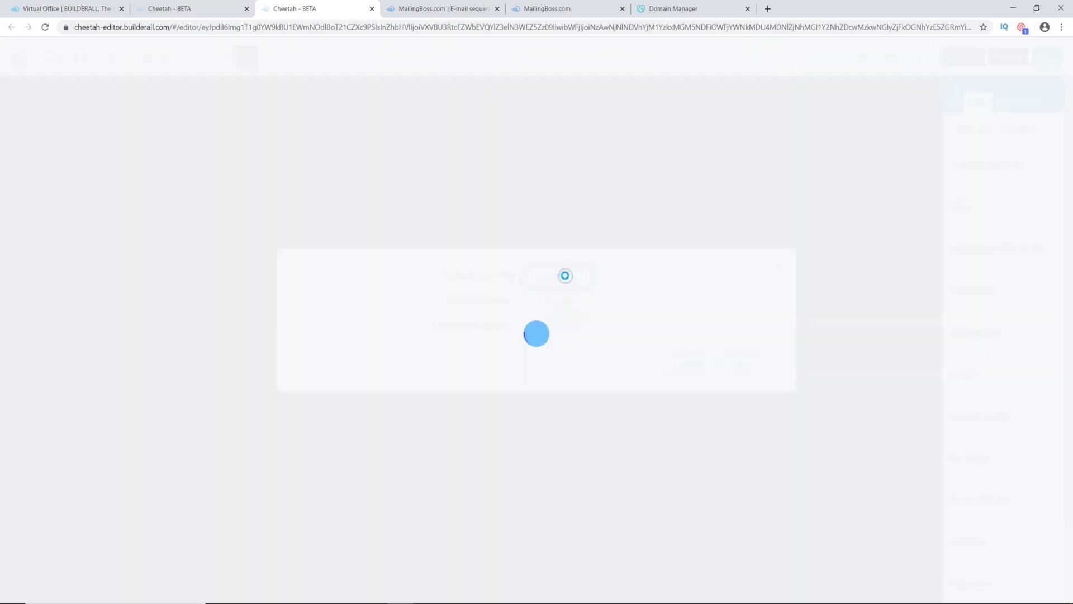
pyautogui.click(316, 217)
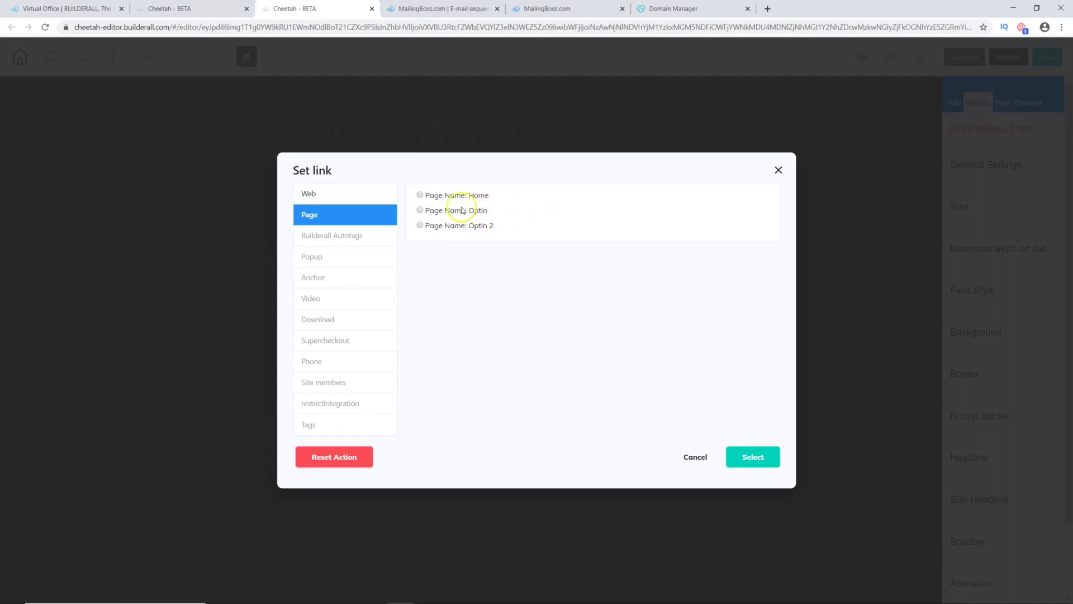
pyautogui.click(430, 196)
pyautogui.click(769, 459)
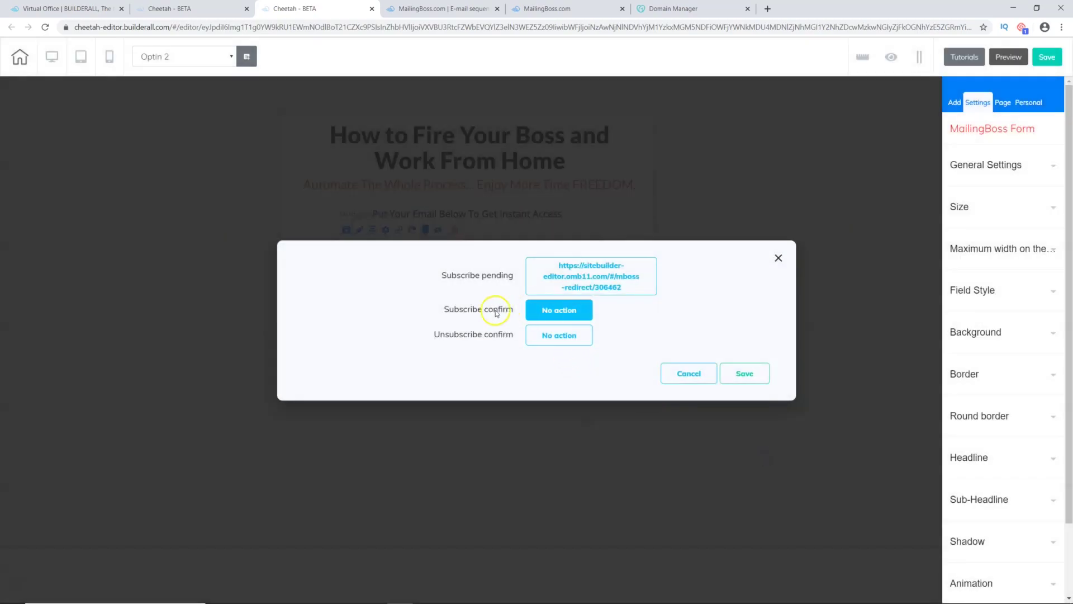
# Step: Point the Subscribe confirm redirect to Home as well and save the redirect settings
pyautogui.click(551, 310)
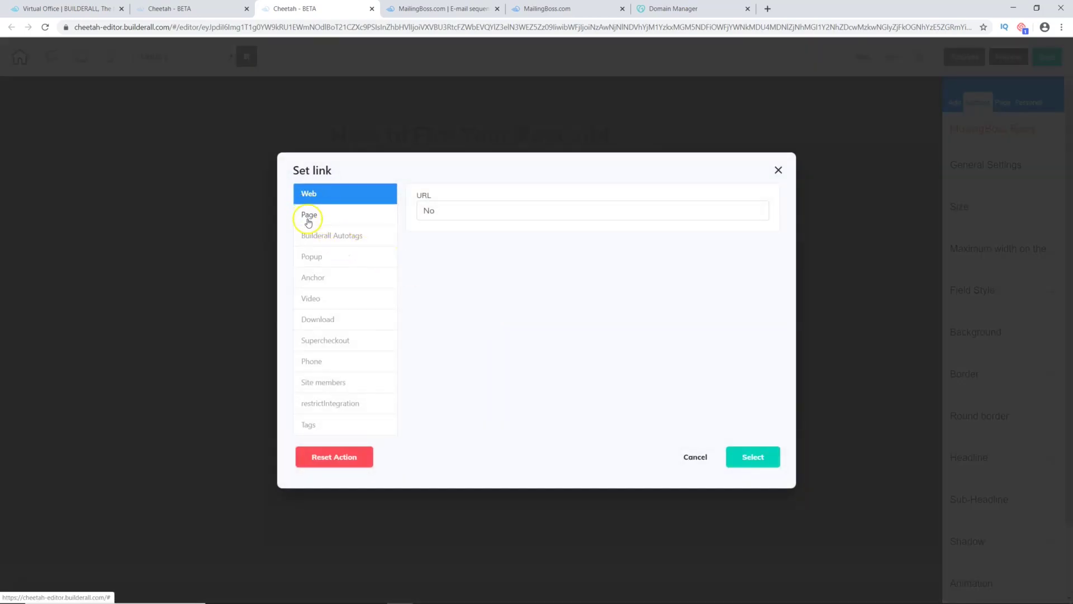
pyautogui.click(308, 217)
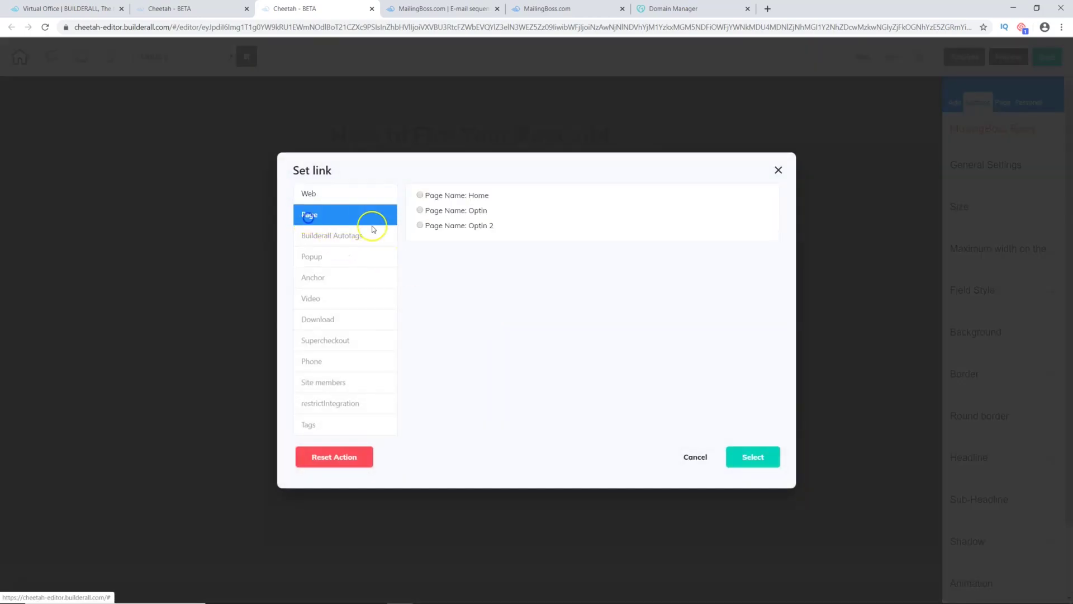
pyautogui.click(420, 195)
pyautogui.click(760, 454)
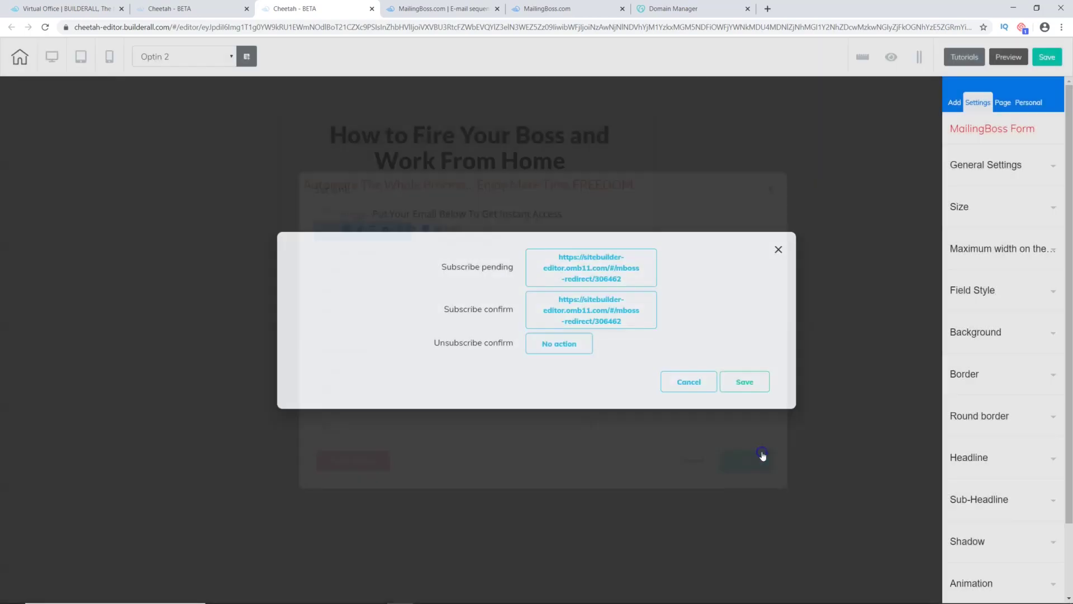
pyautogui.click(756, 384)
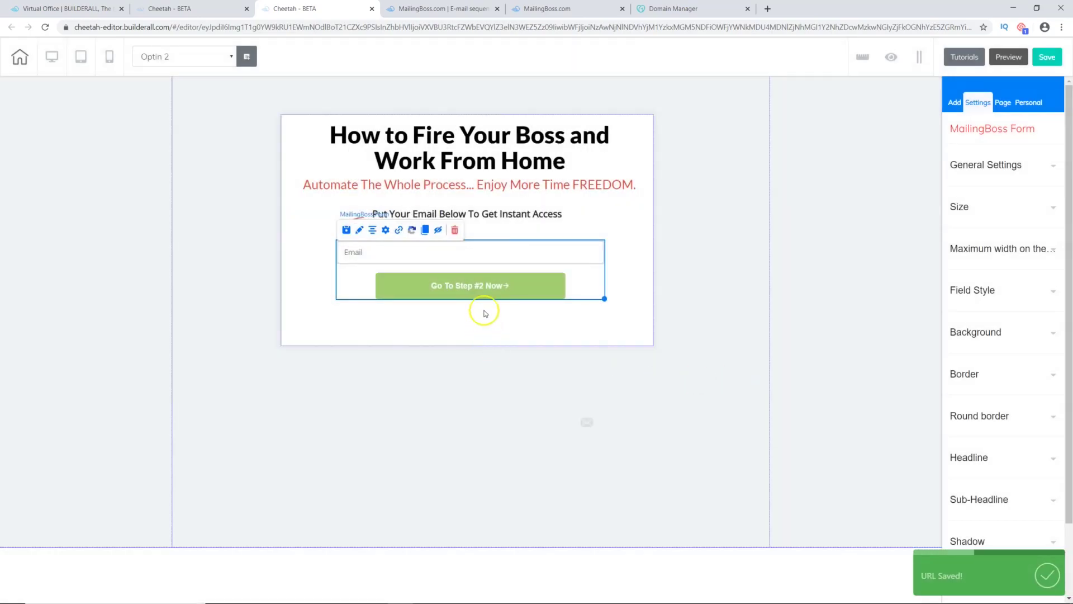
# Step: Save the Optin 2 page and publish the site
pyautogui.click(1052, 51)
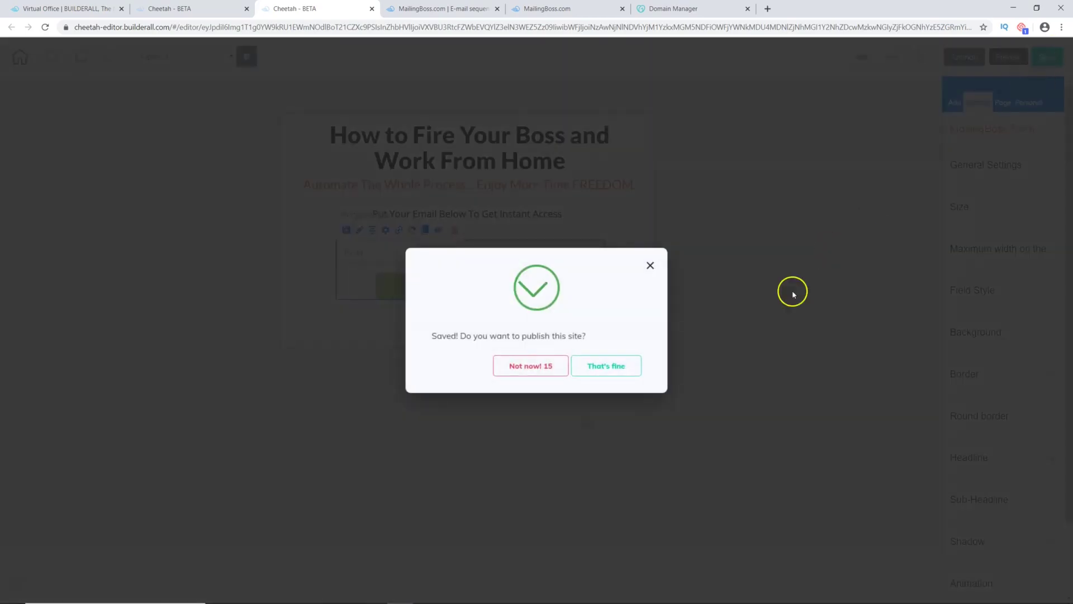
pyautogui.click(604, 366)
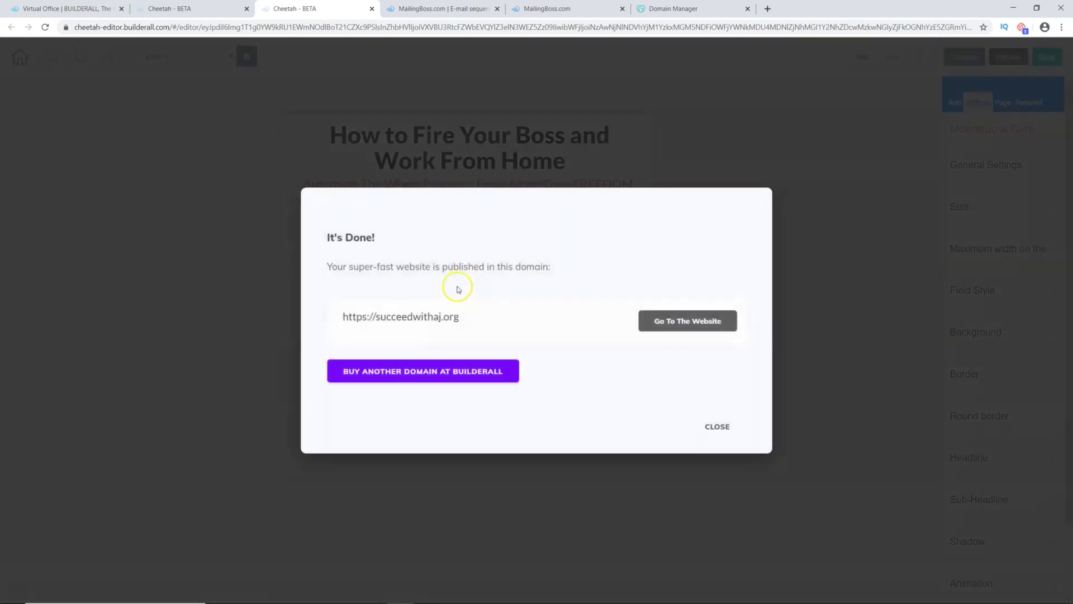
pyautogui.click(717, 426)
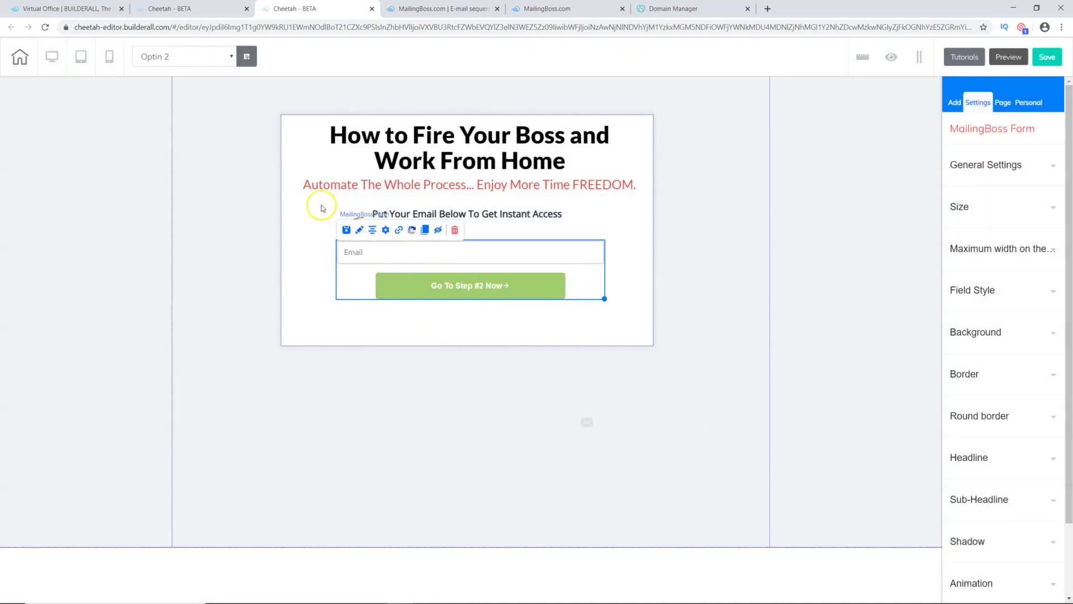
# Step: Check the mobile and tablet layouts, return to desktop, then go to the page dashboard
pyautogui.click(111, 63)
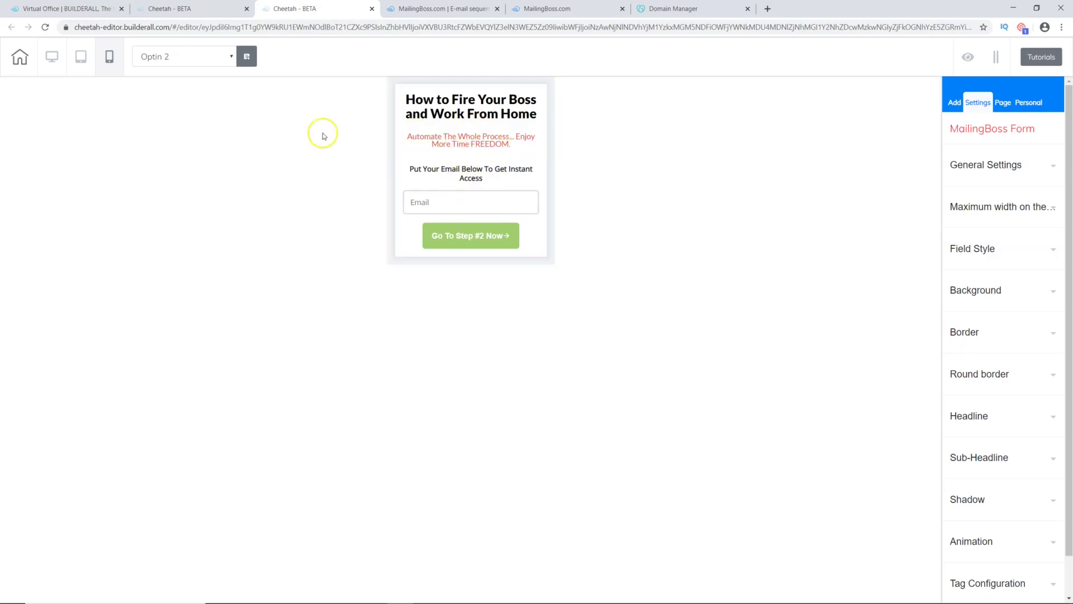
pyautogui.click(81, 58)
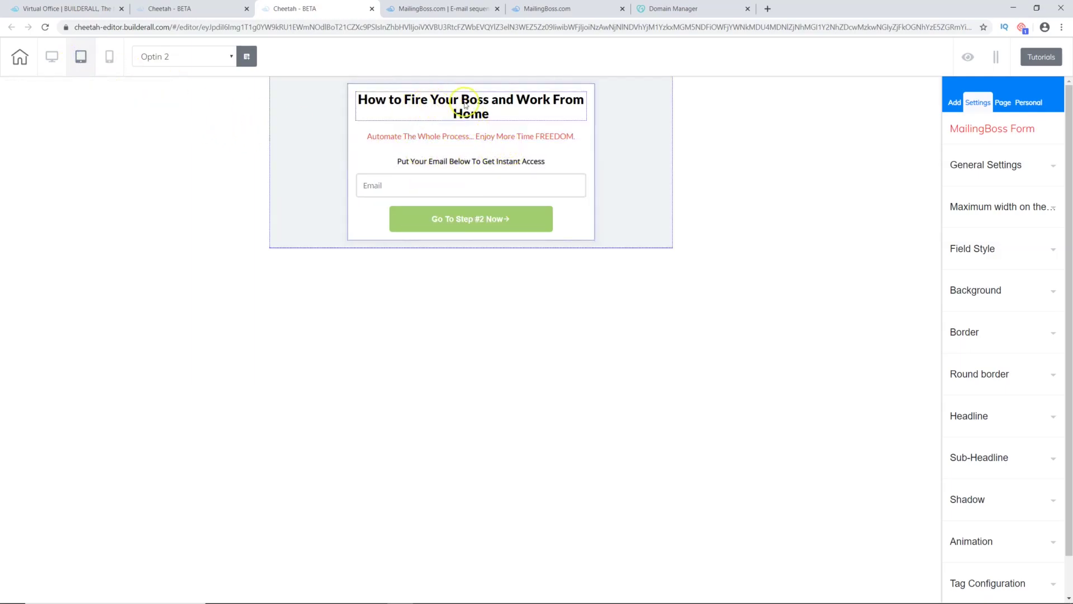
pyautogui.click(52, 57)
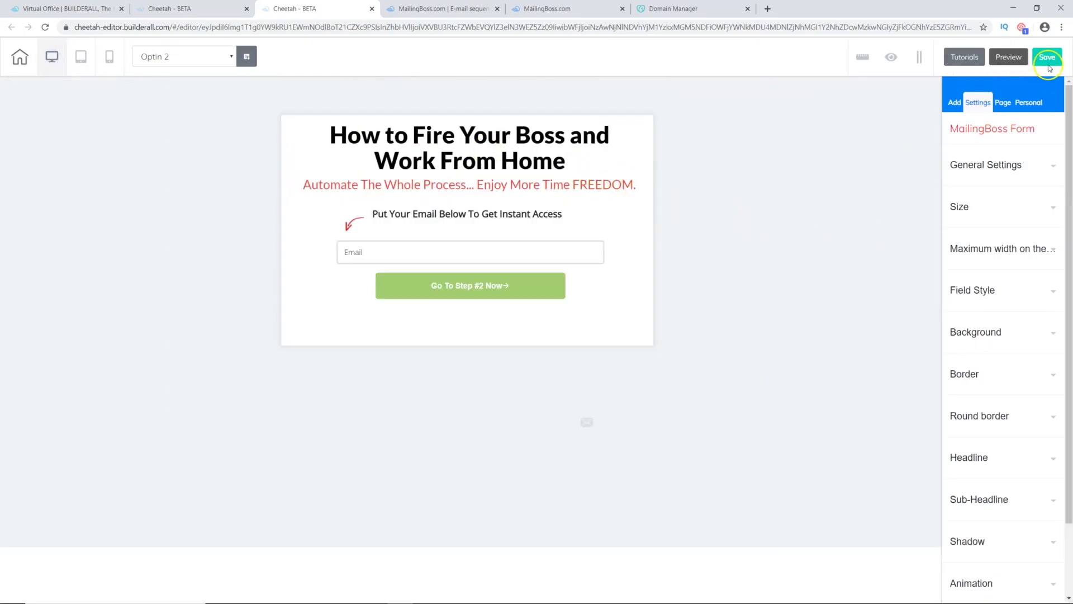
pyautogui.click(173, 8)
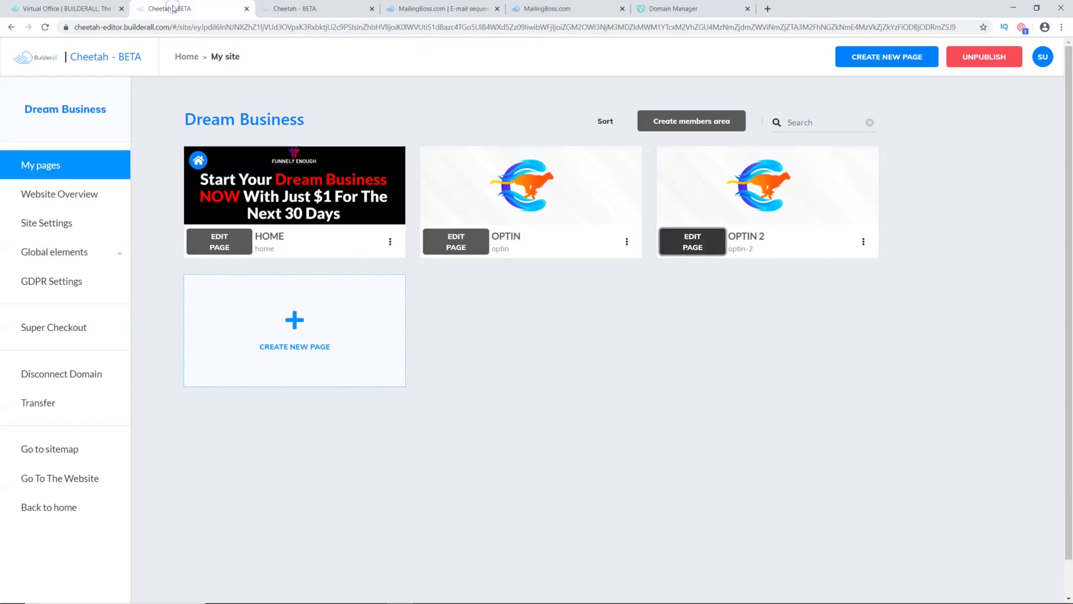
# Step: Open the live Optin 2 page from its card's Go to the website page option
pyautogui.click(45, 26)
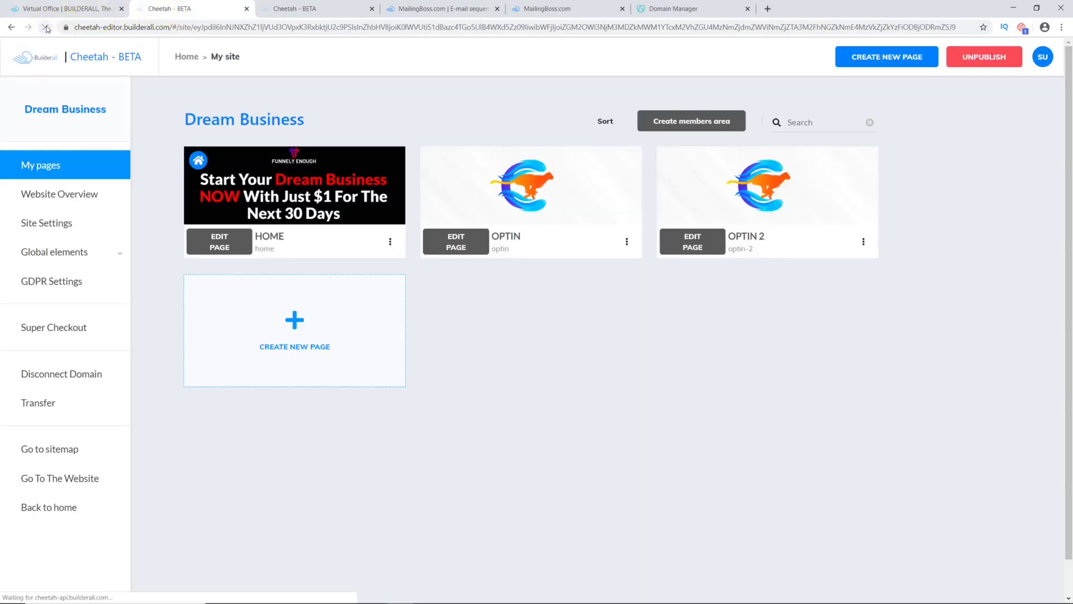
pyautogui.click(864, 241)
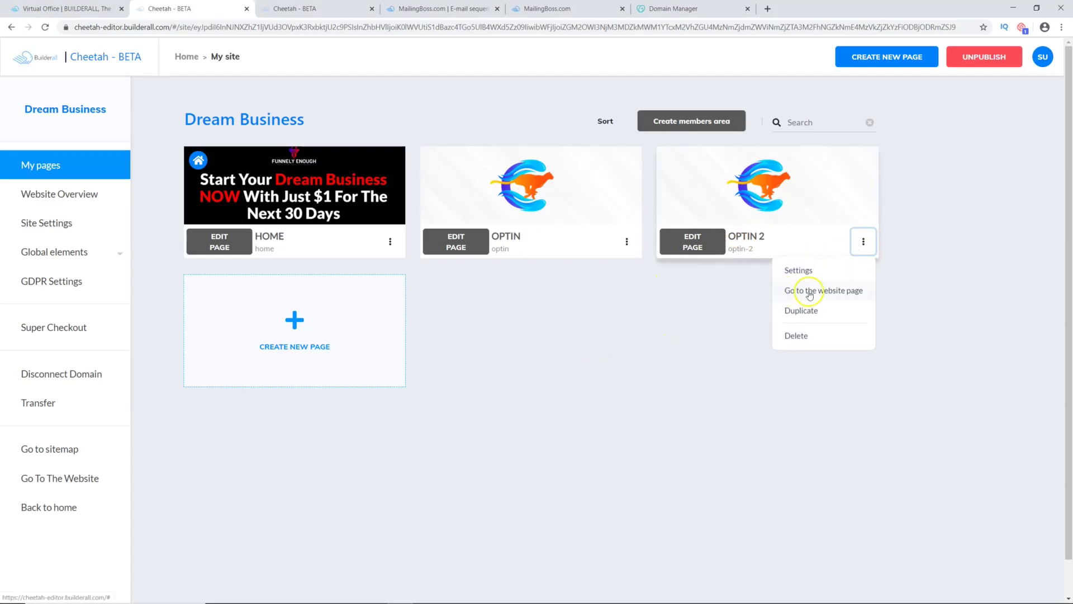
pyautogui.click(809, 294)
# Step: Try out the live page's heading and Email field
pyautogui.moveTo(383, 96); pyautogui.dragTo(670, 120)
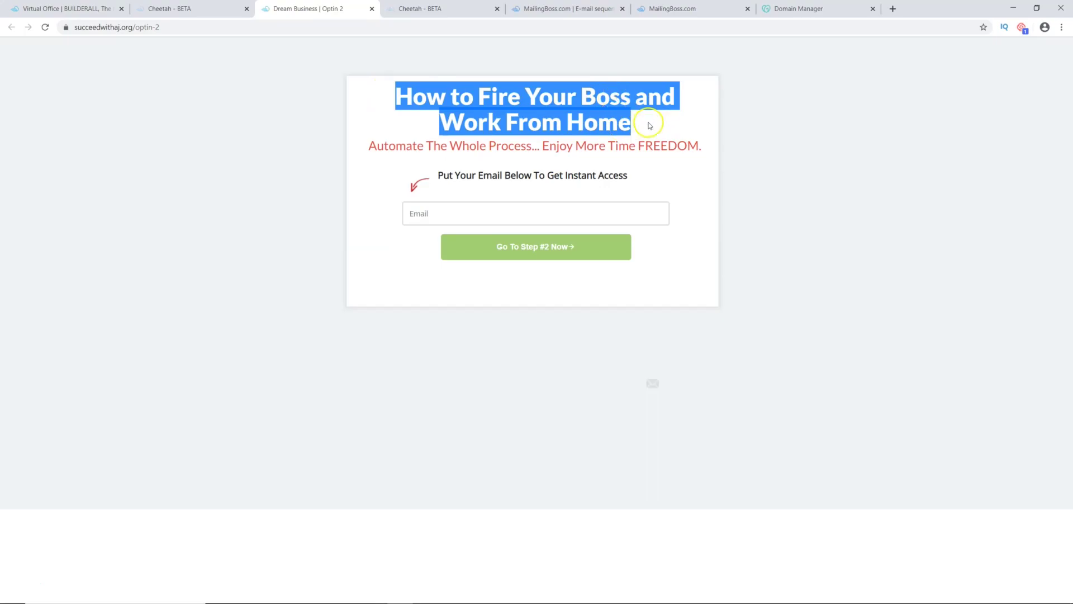
pyautogui.click(648, 122)
pyautogui.click(449, 217)
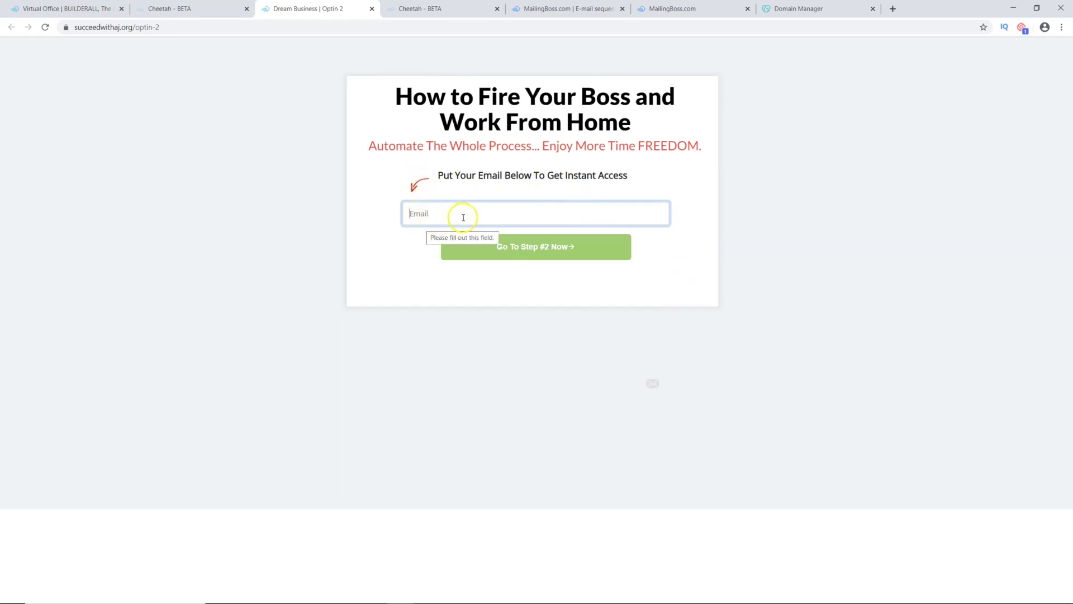
pyautogui.click(654, 385)
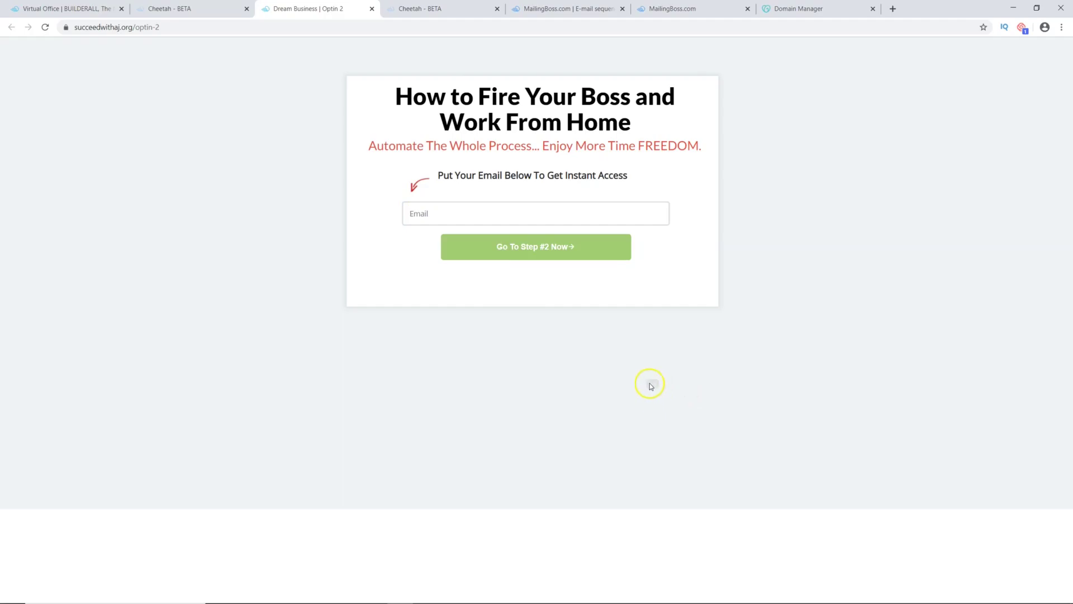
# Step: Delete the small image below the opt-in box on Optin 2
pyautogui.click(428, 9)
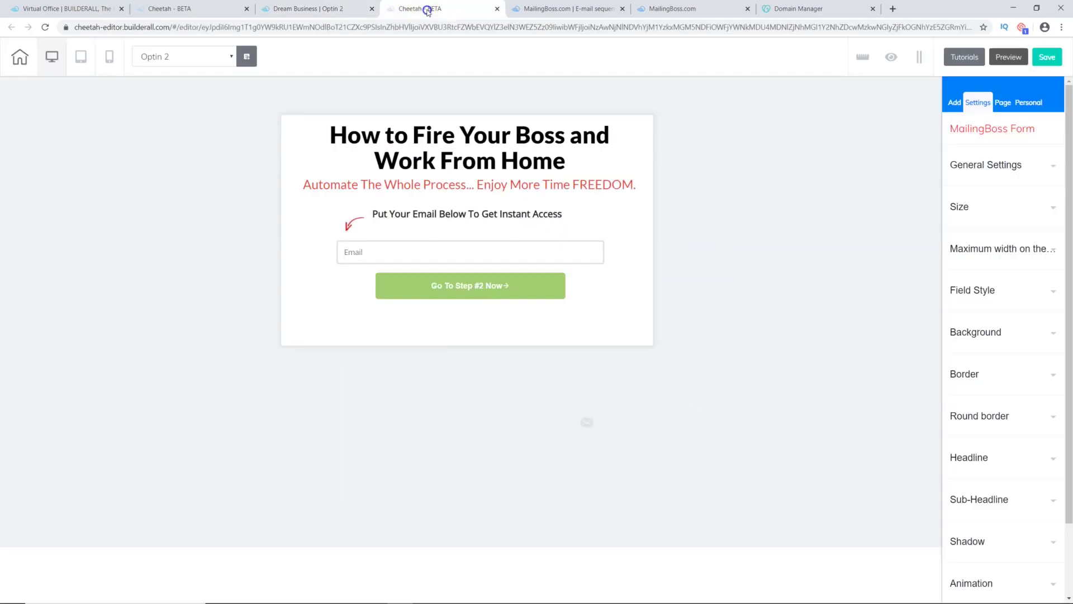
pyautogui.click(588, 423)
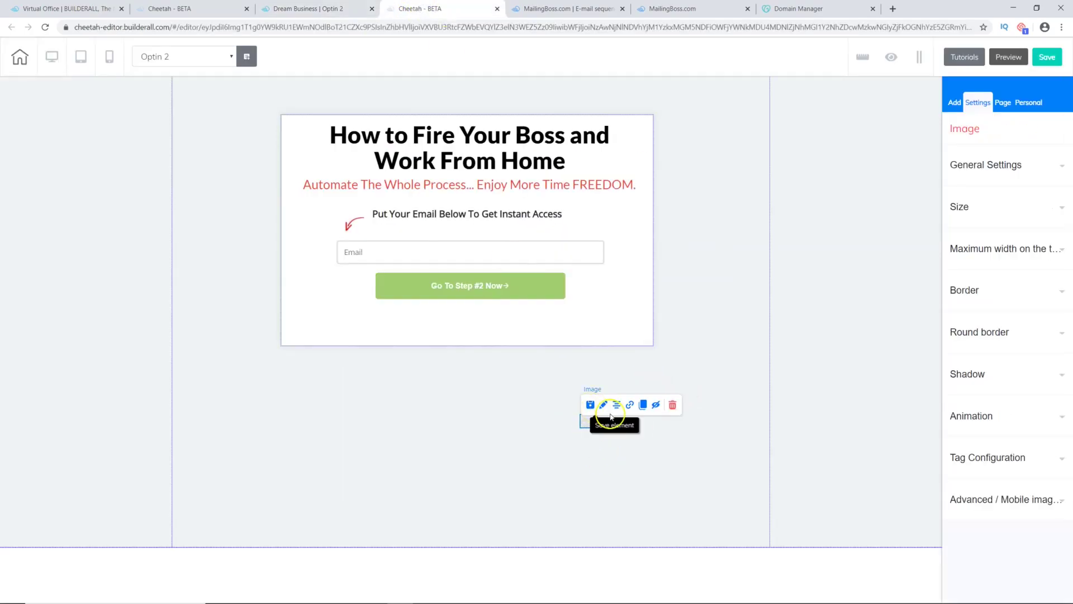
pyautogui.click(673, 405)
pyautogui.click(592, 337)
# Step: Save and publish, reload the live Optin 2 page twice, then return to the dashboard
pyautogui.click(1047, 56)
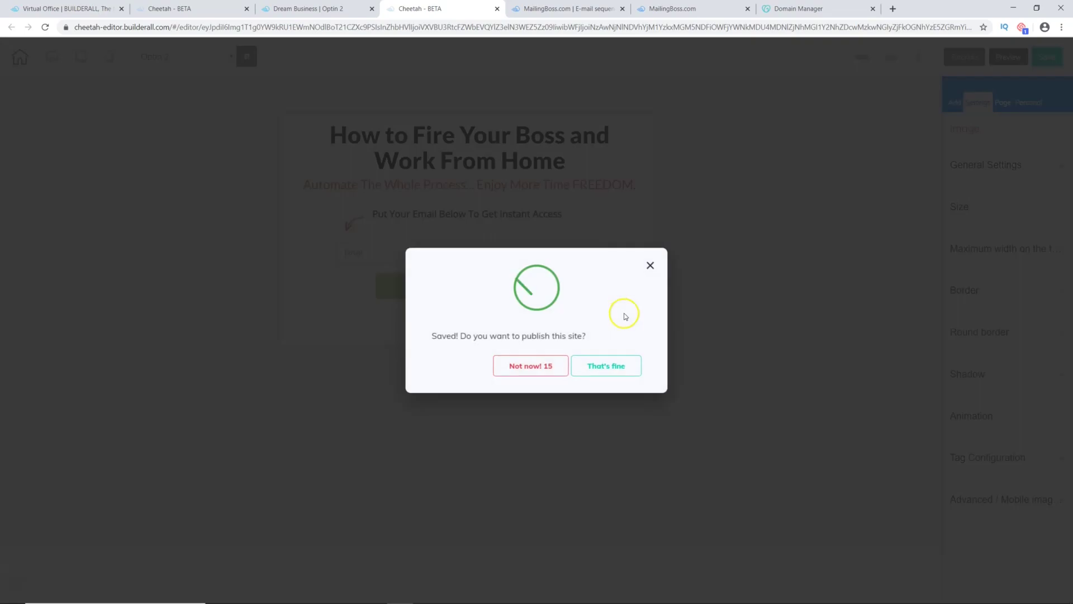
pyautogui.click(605, 364)
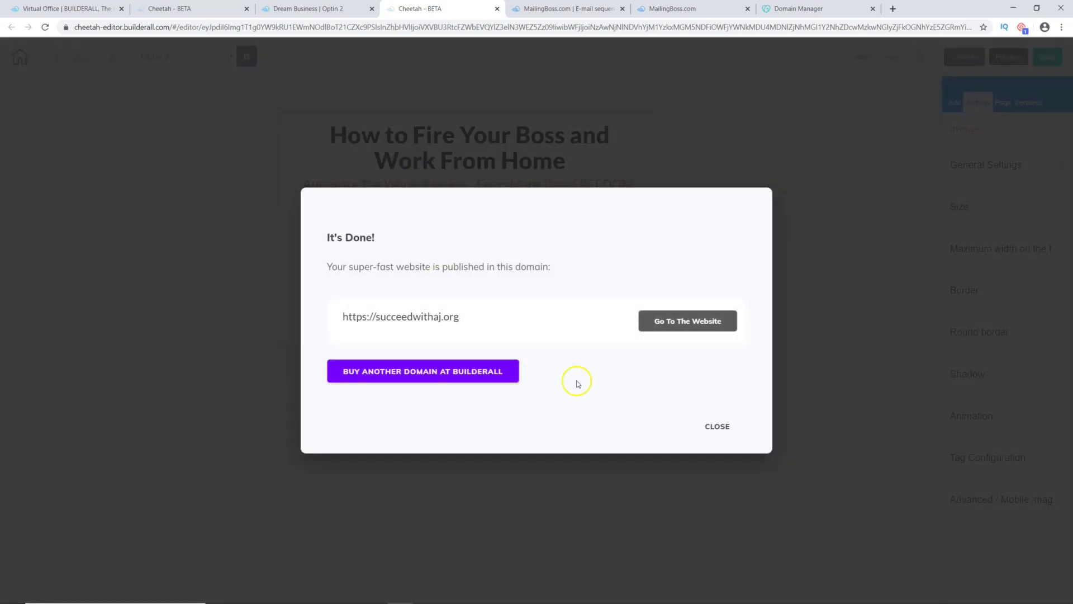
pyautogui.click(716, 426)
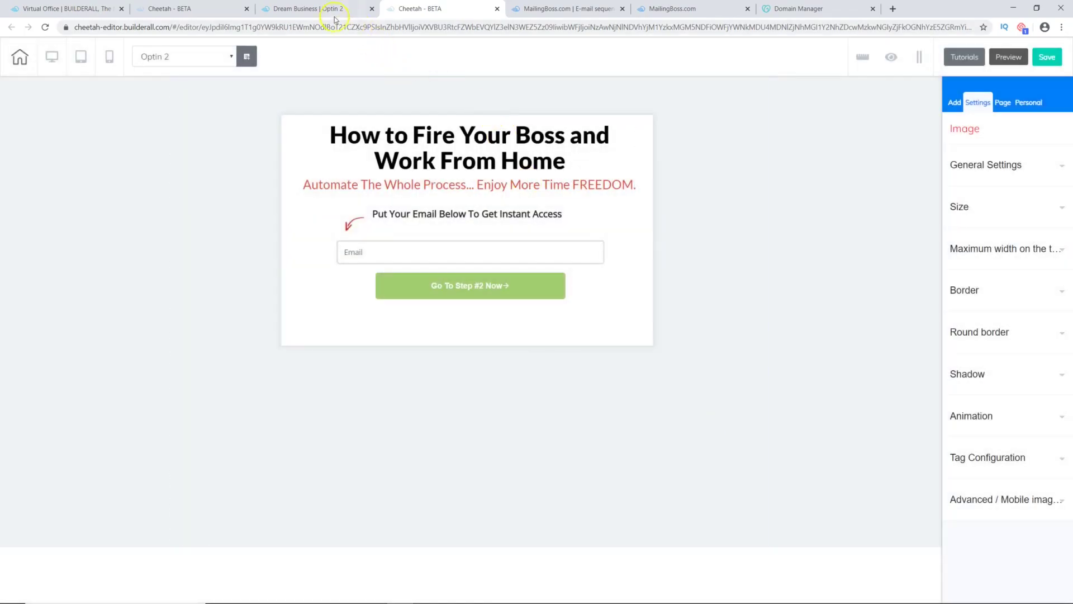
pyautogui.click(329, 10)
pyautogui.click(44, 27)
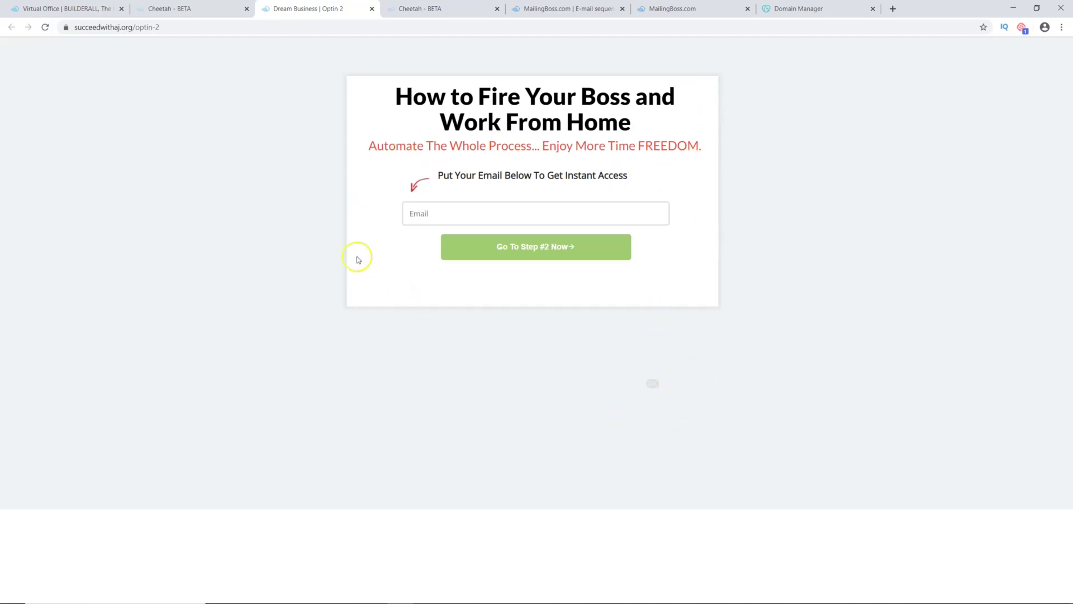
pyautogui.click(45, 28)
pyautogui.click(184, 9)
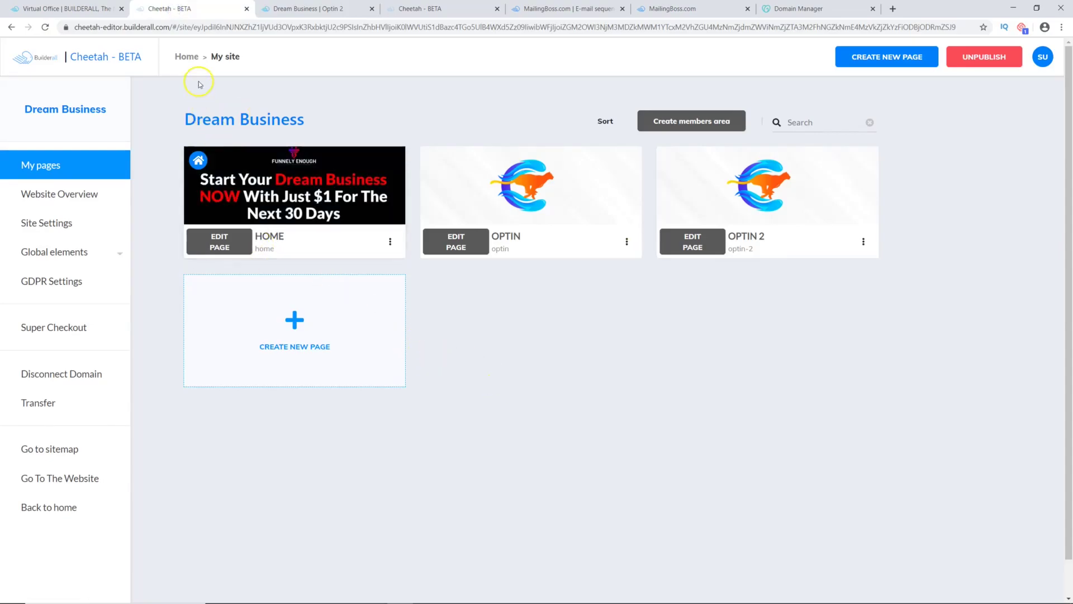
# Step: Republish the Dream Business site from the sites list and reload the live Optin 2 page
pyautogui.click(187, 57)
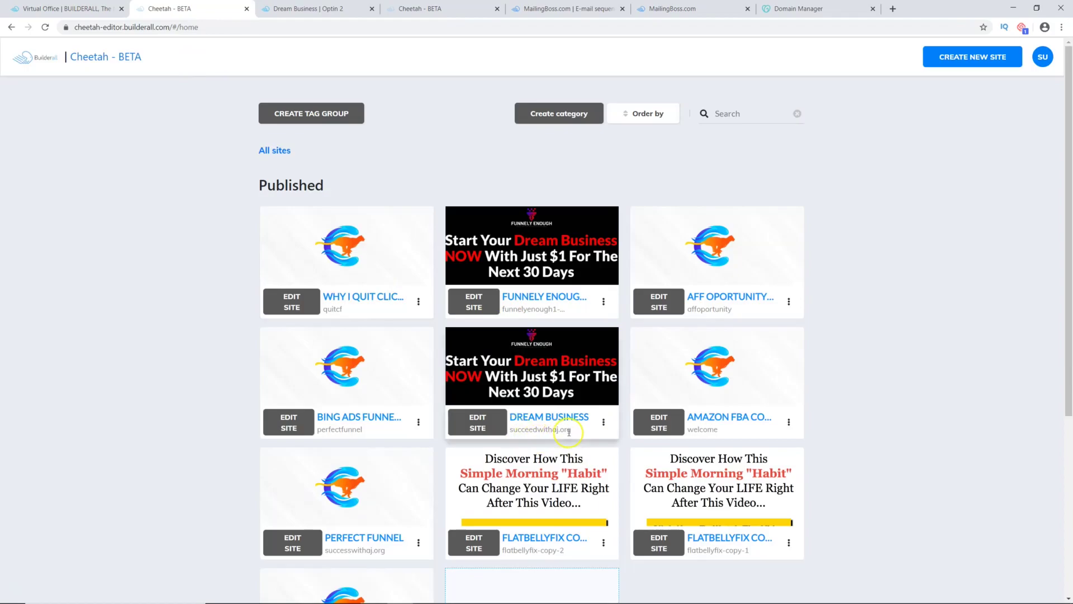
pyautogui.click(604, 423)
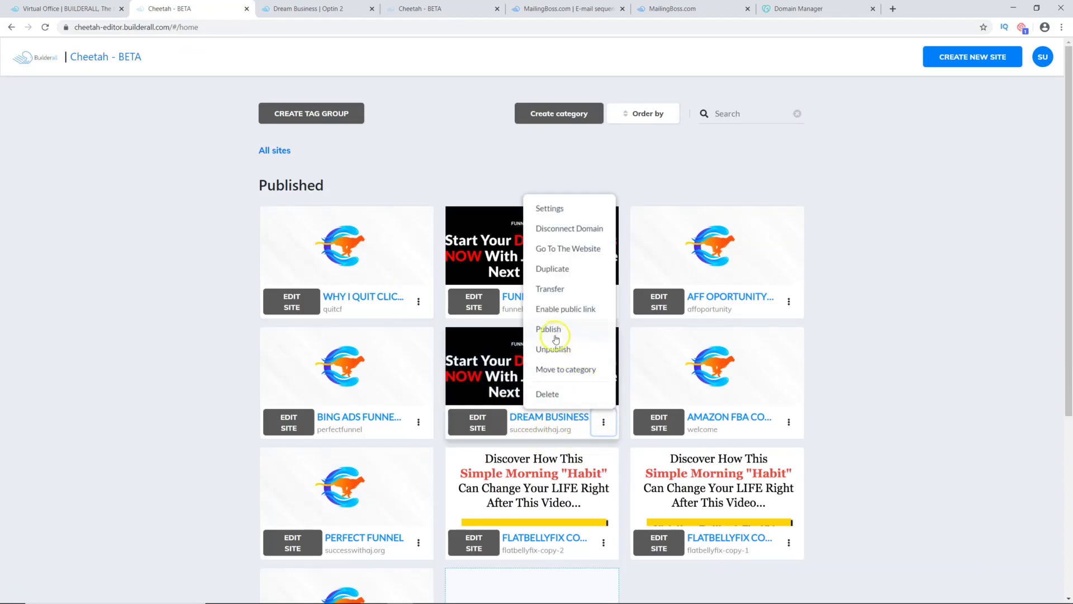
pyautogui.click(551, 330)
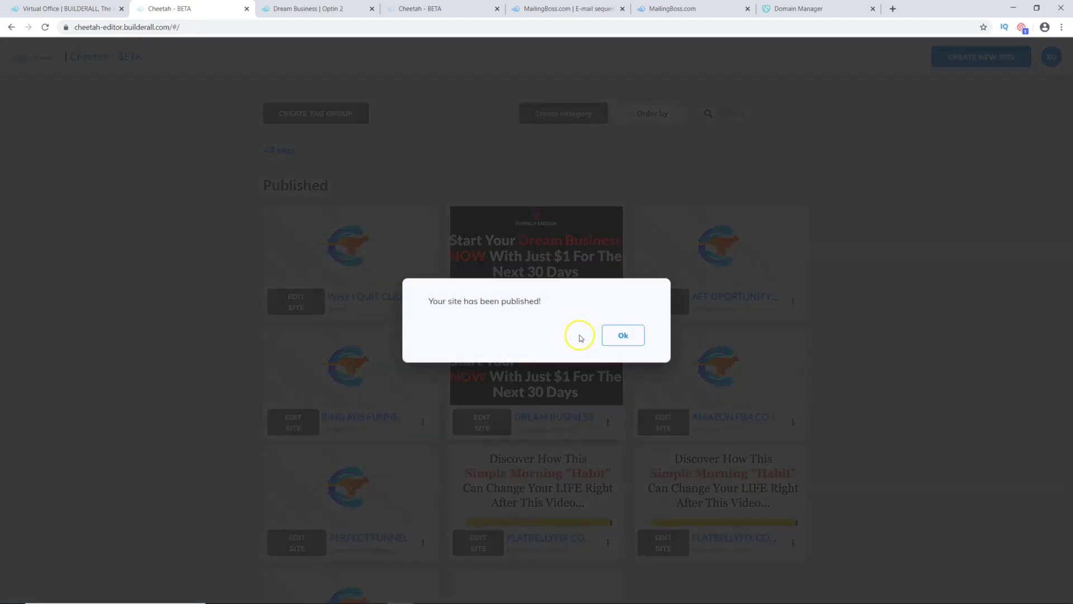
pyautogui.click(619, 335)
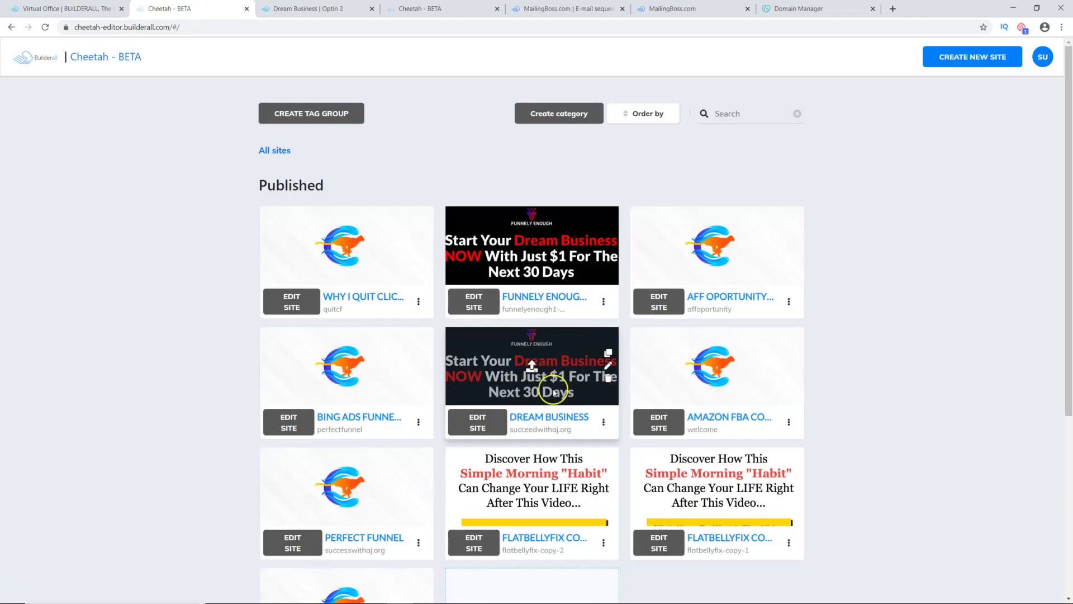
pyautogui.click(327, 7)
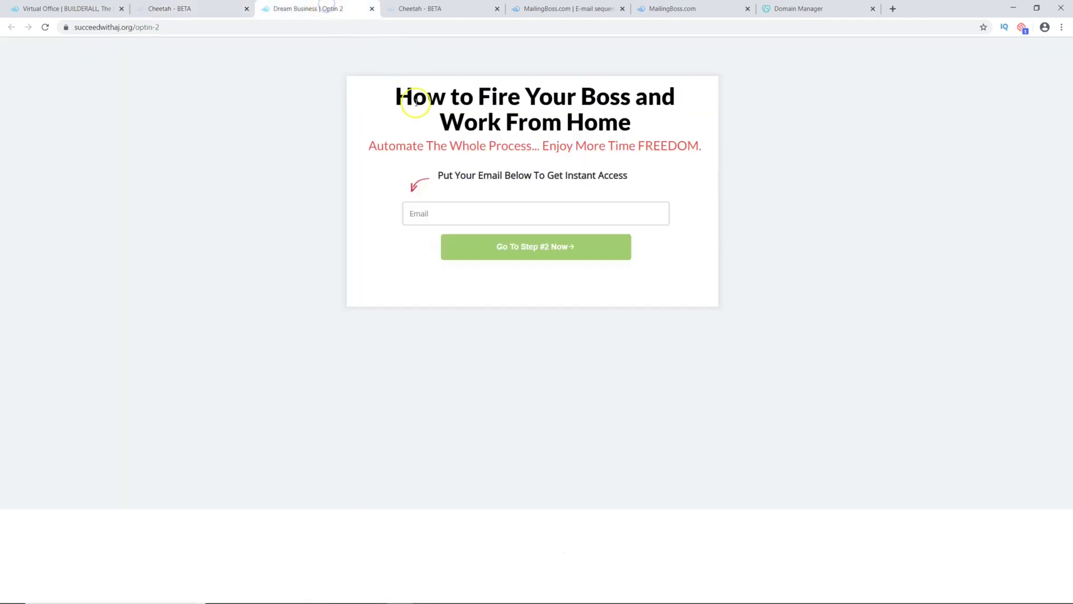
pyautogui.click(44, 28)
# Step: Copy the Optin 2 page's web address
pyautogui.click(151, 28)
pyautogui.rightClick(152, 28)
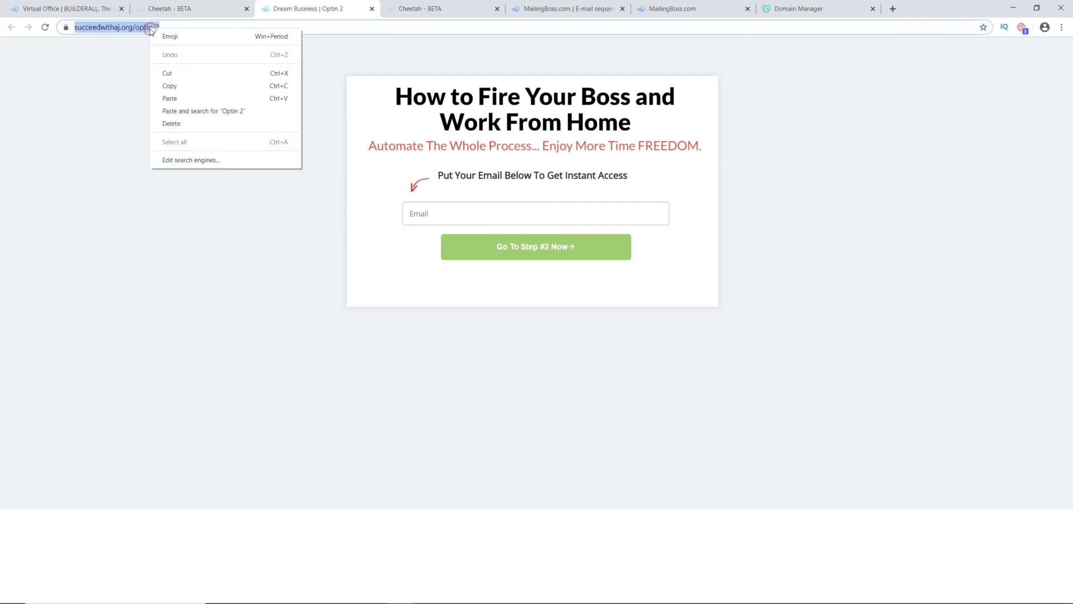
pyautogui.click(171, 82)
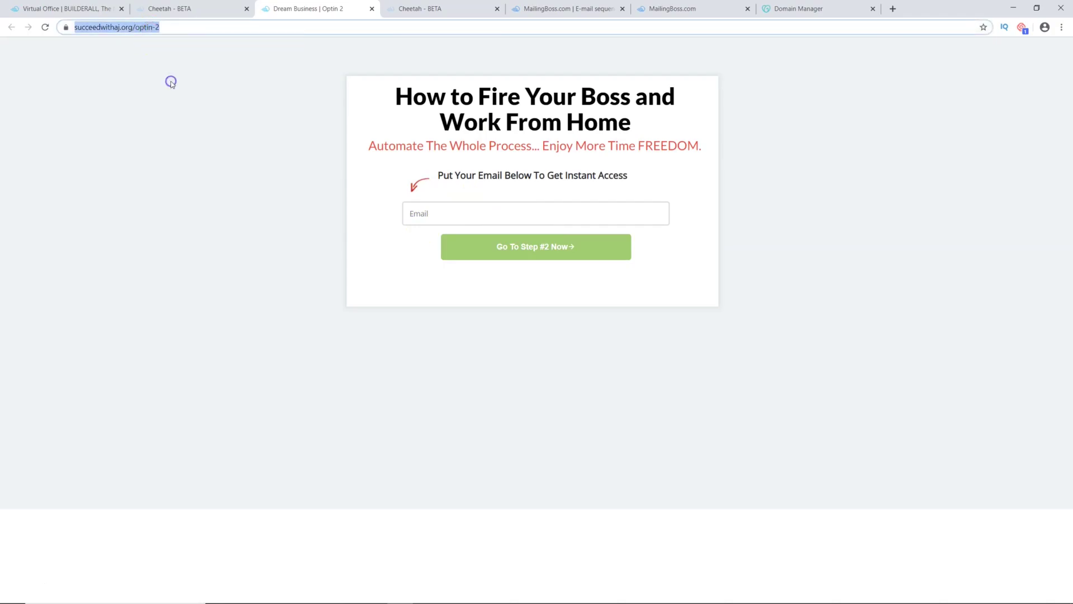
# Step: Load the copied address in a new incognito window and click into the Email field
pyautogui.click(1063, 27)
pyautogui.click(972, 65)
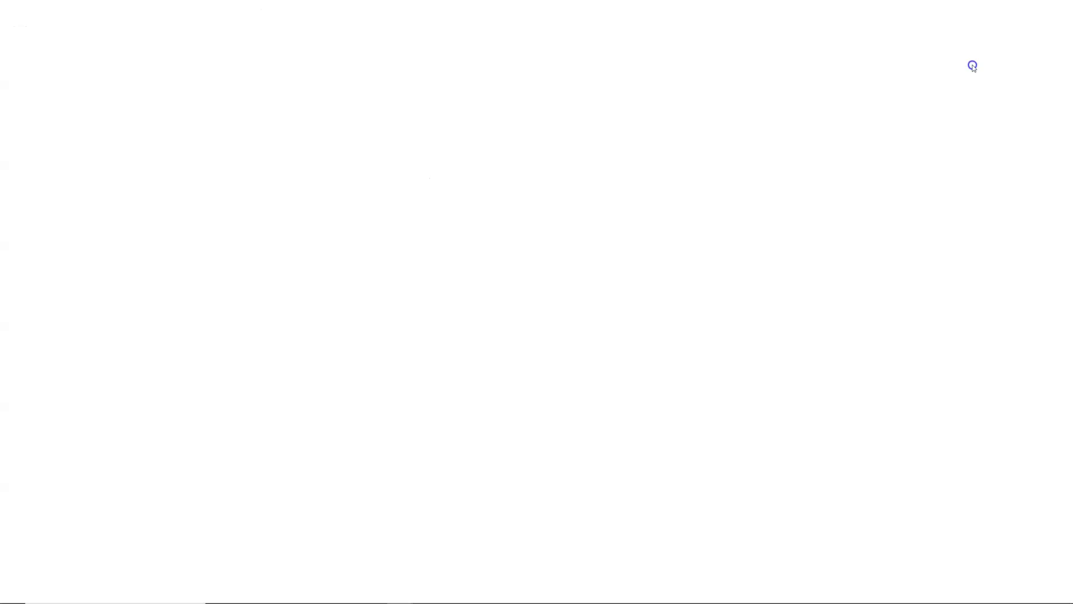
pyautogui.rightClick(111, 26)
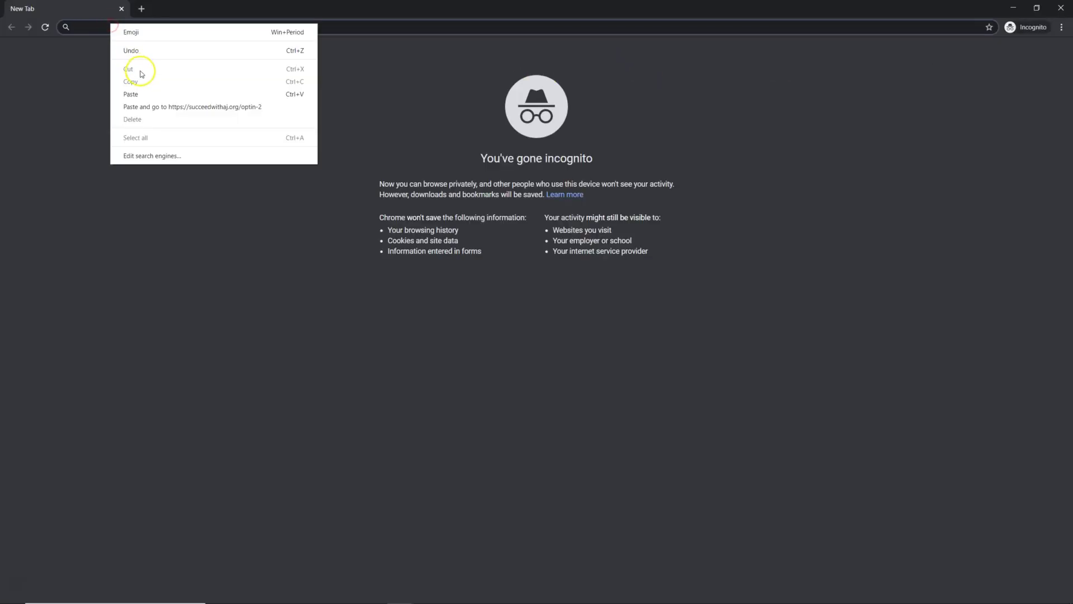
pyautogui.click(149, 106)
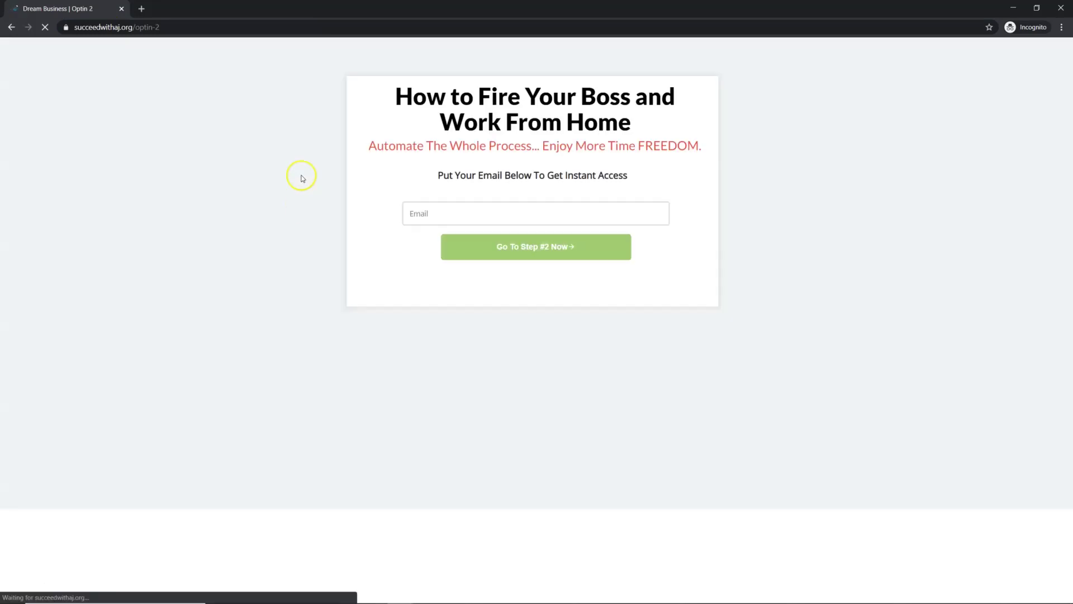
pyautogui.click(451, 213)
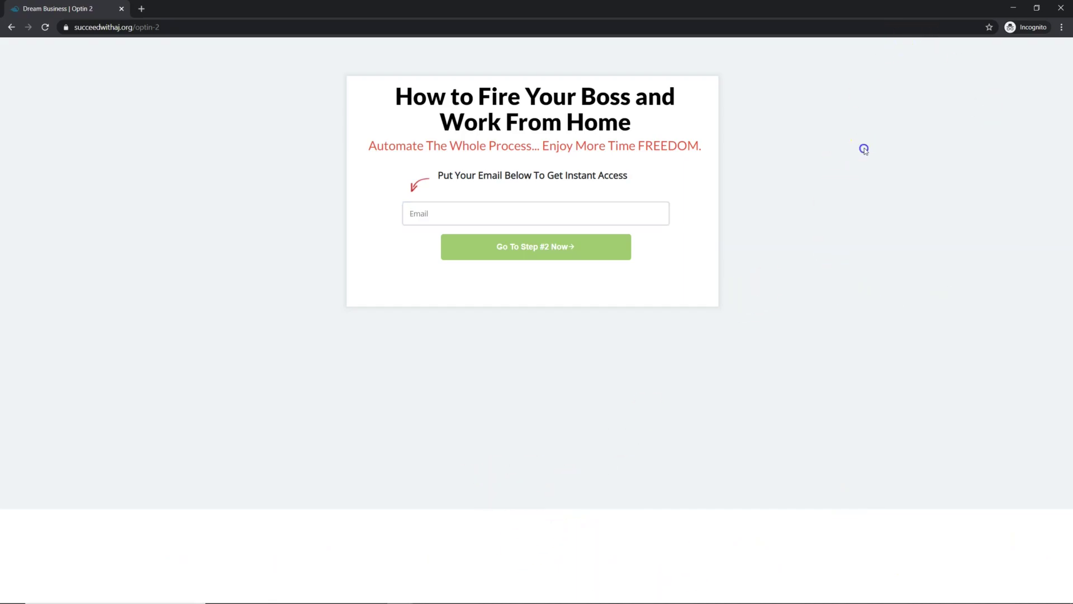
pyautogui.click(499, 223)
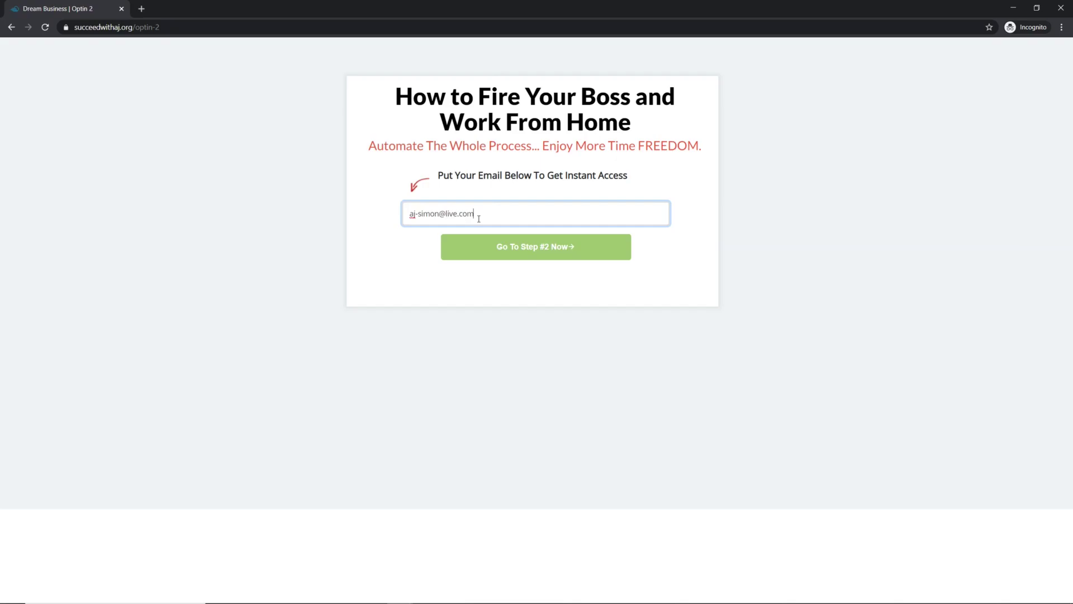
# Step: Submit the opt-in form, pause the Home page video, review the page, and close the incognito window
pyautogui.click(547, 248)
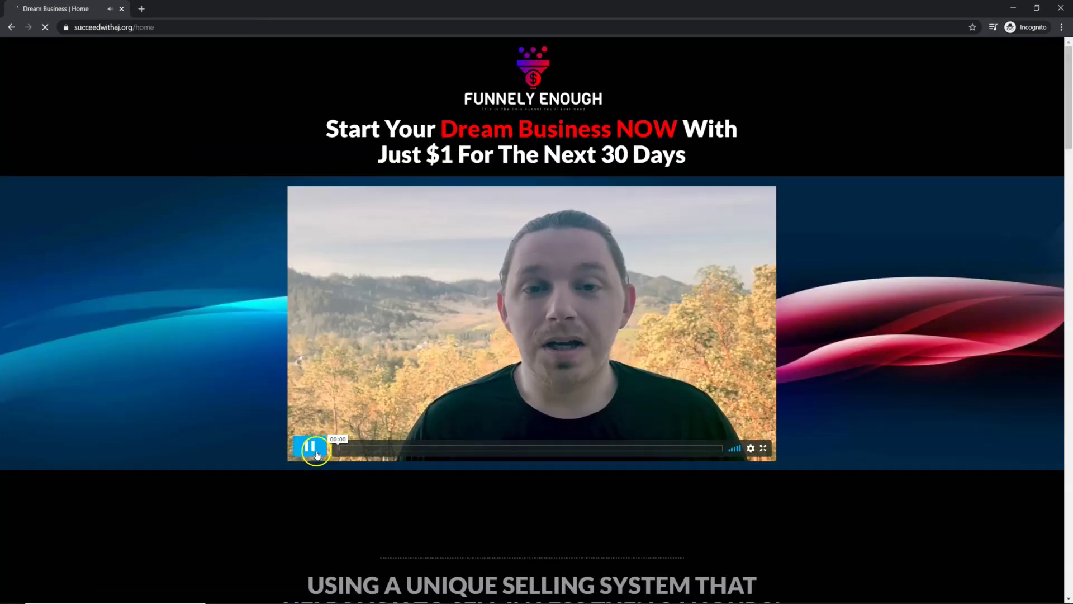
pyautogui.click(311, 447)
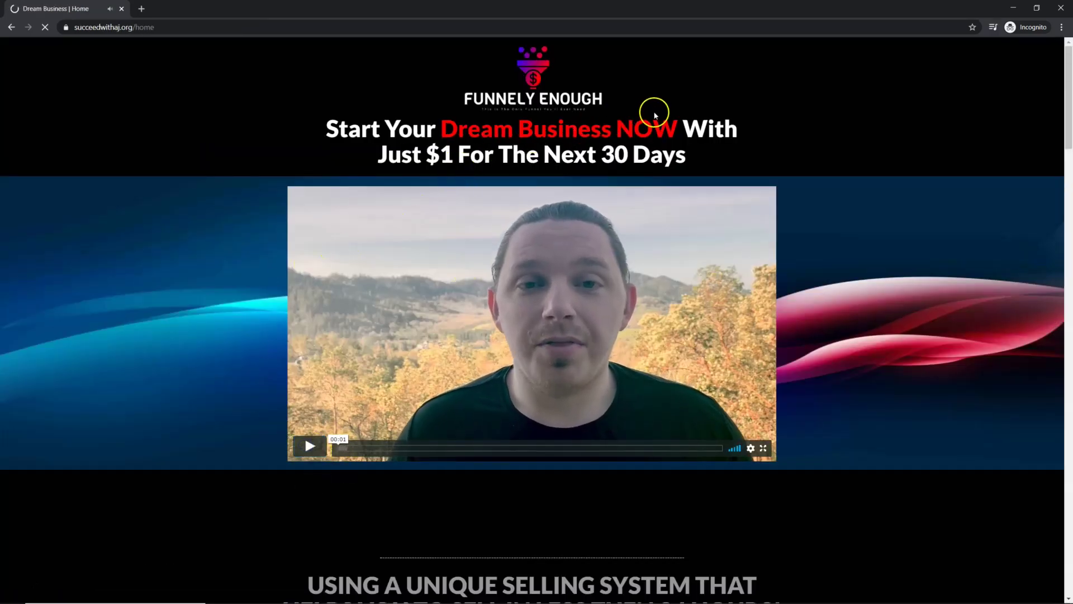
pyautogui.scroll(-3, 234, 398)
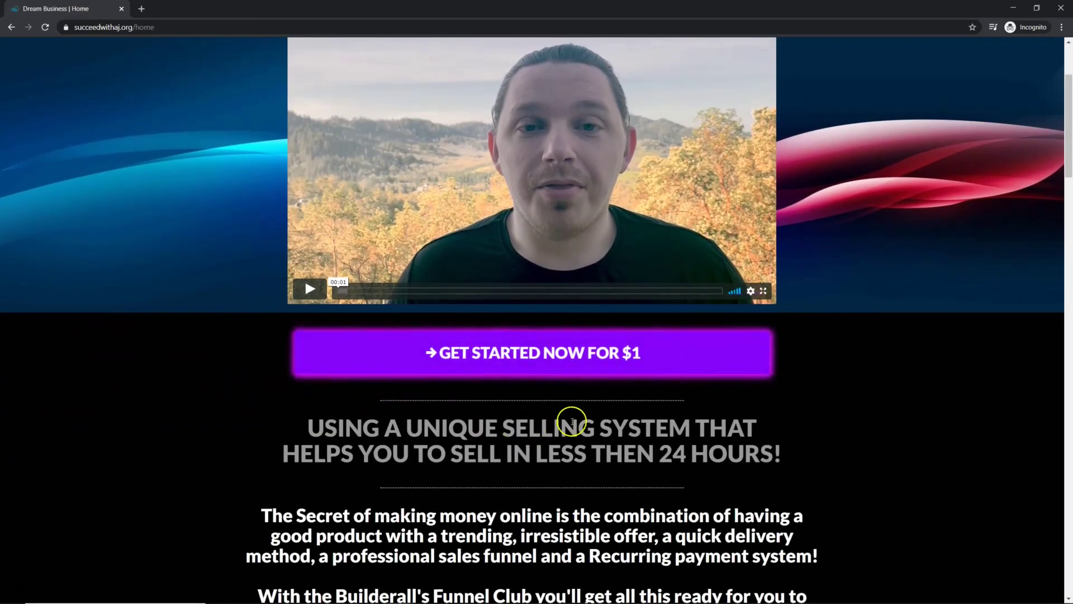
pyautogui.scroll(-13, 509, 405)
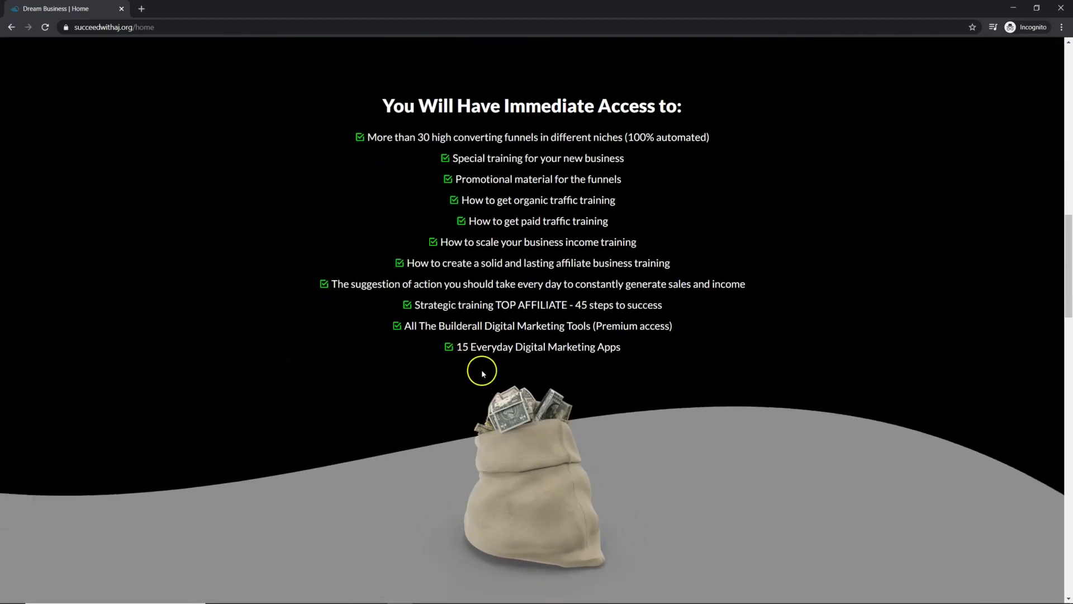
pyautogui.scroll(6, 479, 366)
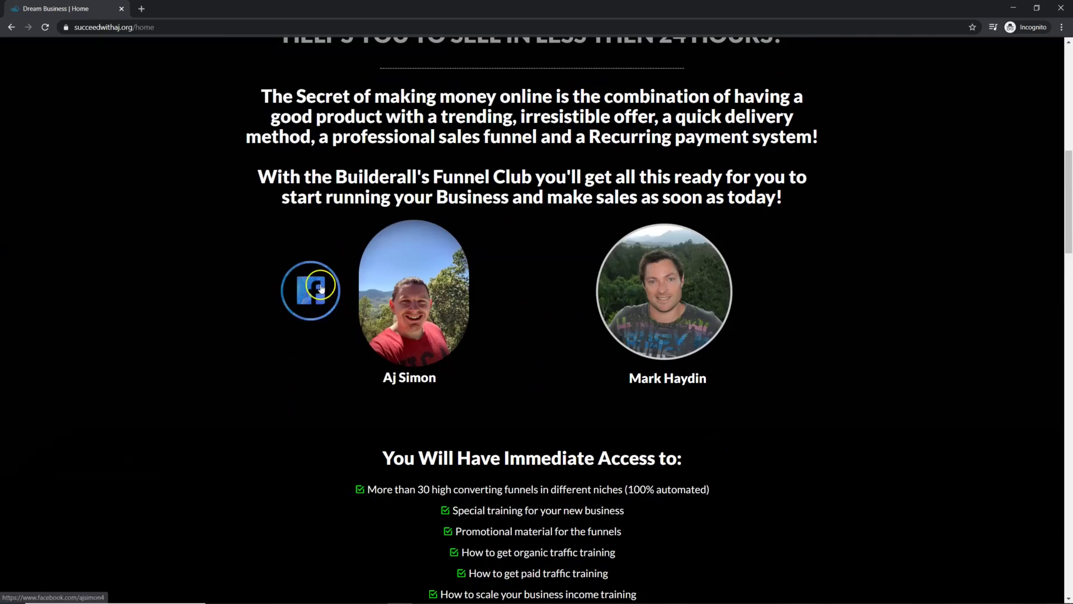
pyautogui.scroll(-10, 475, 386)
pyautogui.scroll(-10, 480, 386)
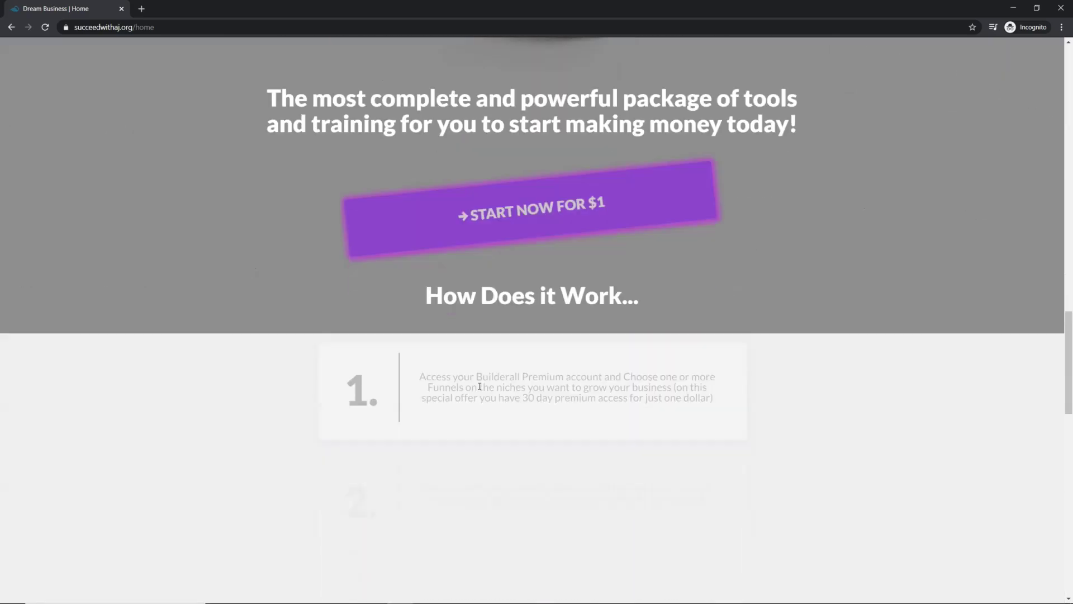
pyautogui.scroll(2, 480, 385)
pyautogui.scroll(20, 481, 386)
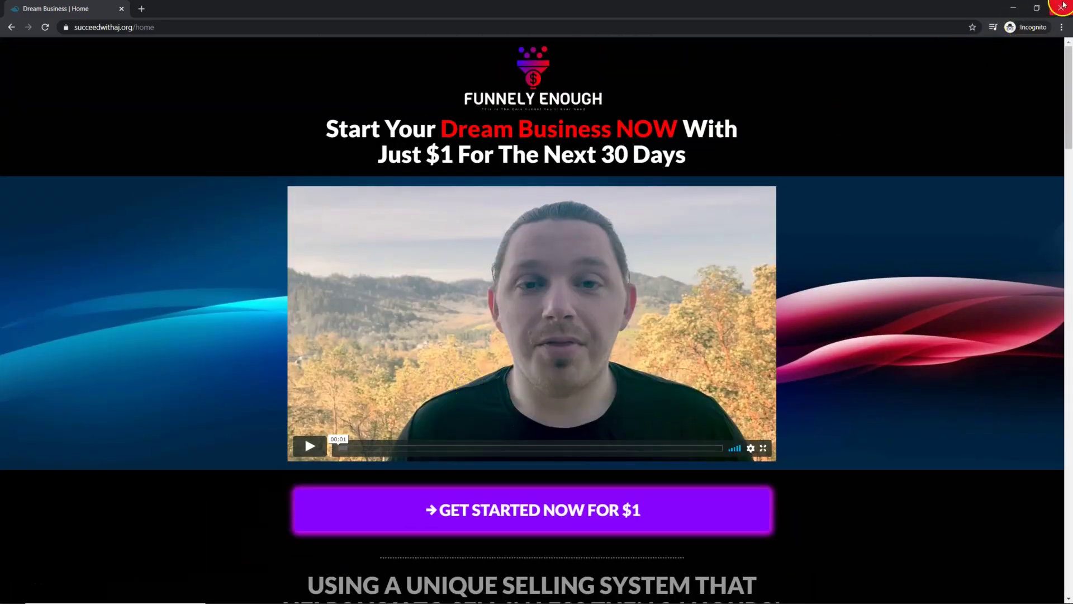
pyautogui.click(1061, 8)
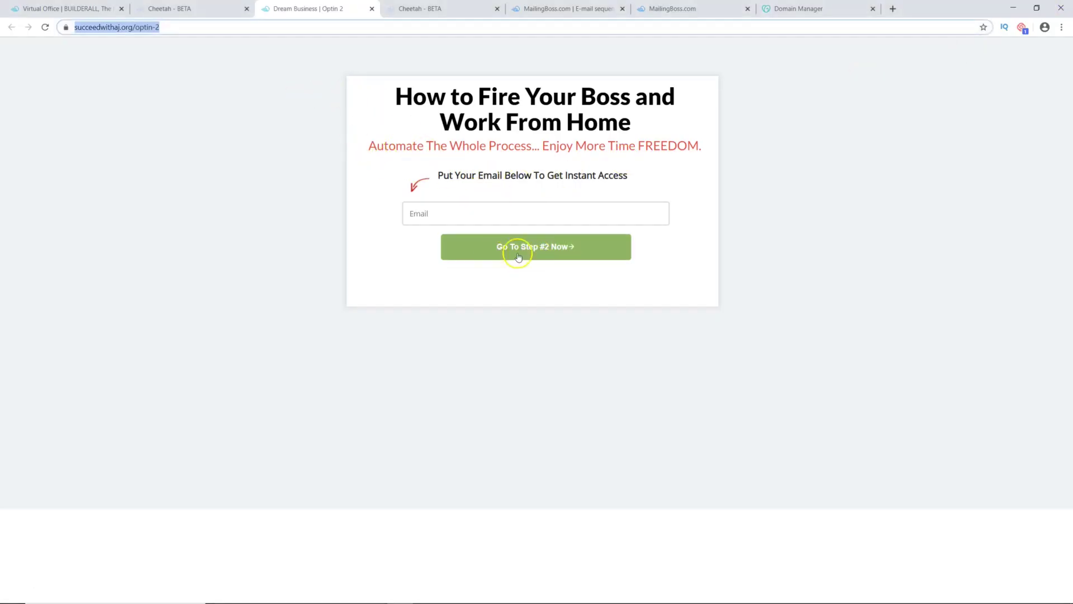
# Step: Replace the form's Headline text 'Go To Step #2 Now' with 'Get Started'
pyautogui.click(417, 9)
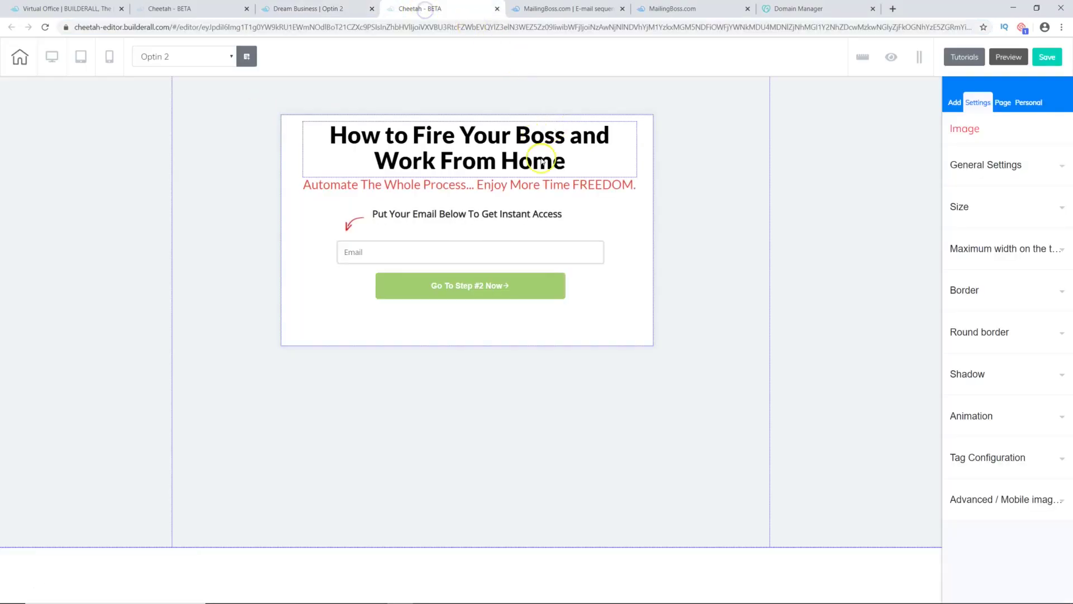
pyautogui.click(458, 281)
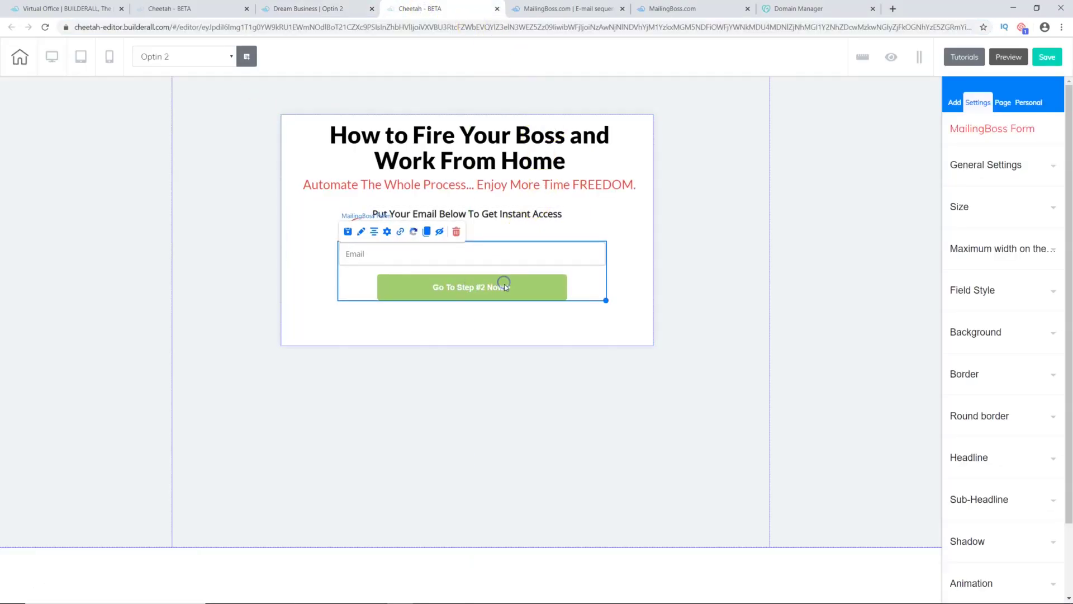
pyautogui.scroll(-3, 998, 335)
pyautogui.click(999, 370)
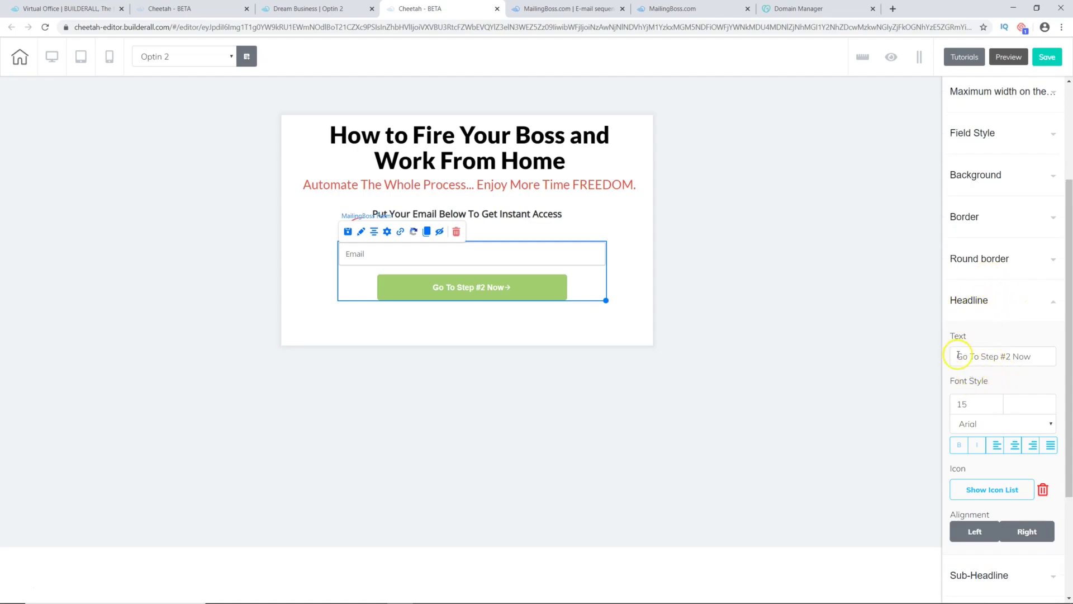
pyautogui.moveTo(1031, 356); pyautogui.dragTo(950, 353)
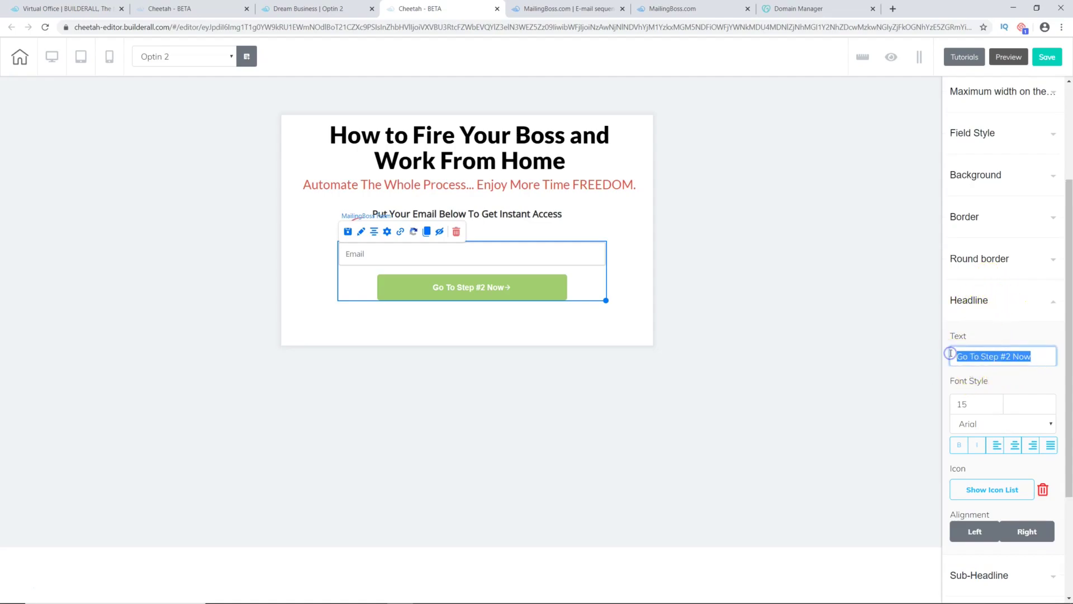
pyautogui.write('Get Started')
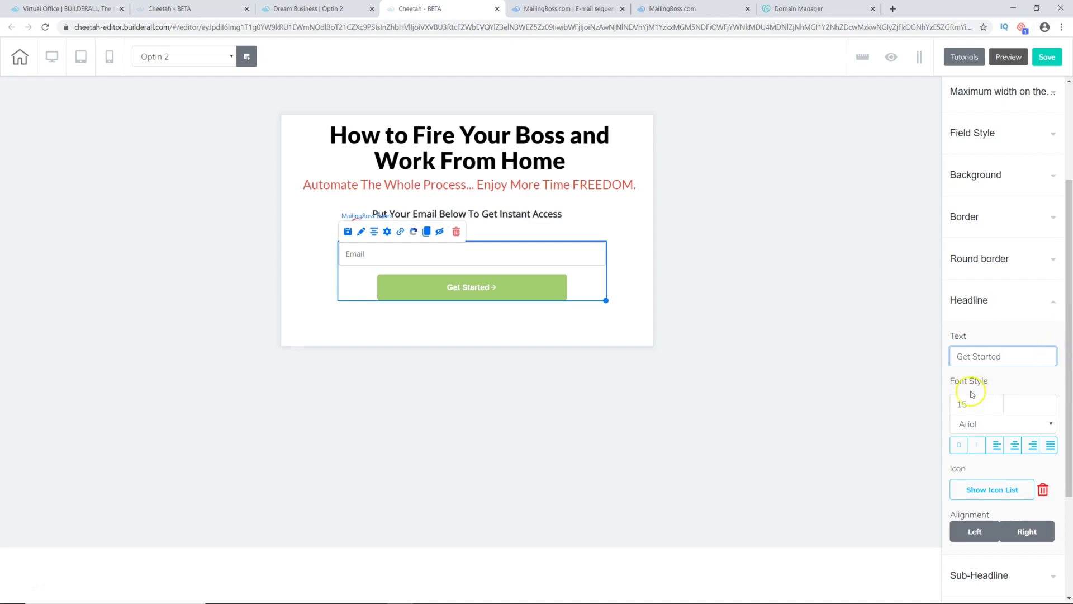
pyautogui.scroll(-2, 973, 394)
pyautogui.scroll(3, 984, 425)
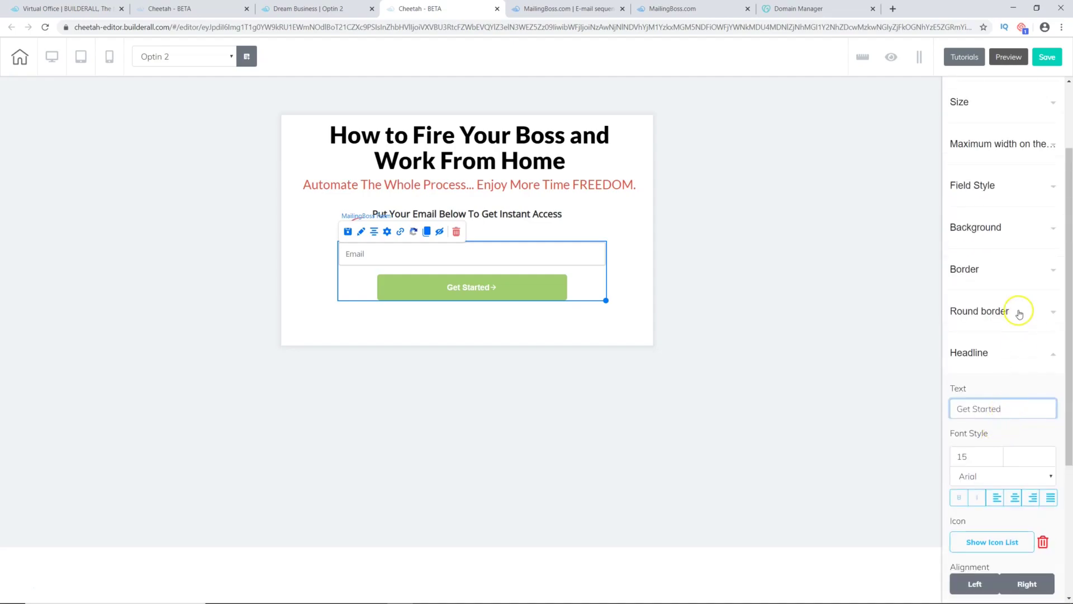
# Step: Pick green 7BD019 for the button and paste it into Hover Background Color
pyautogui.click(1005, 236)
pyautogui.click(979, 283)
pyautogui.click(1038, 306)
pyautogui.moveTo(1038, 306)
pyautogui.mouseDown()
pyautogui.moveTo(1007, 304)
pyautogui.moveTo(1041, 315)
pyautogui.mouseUp()
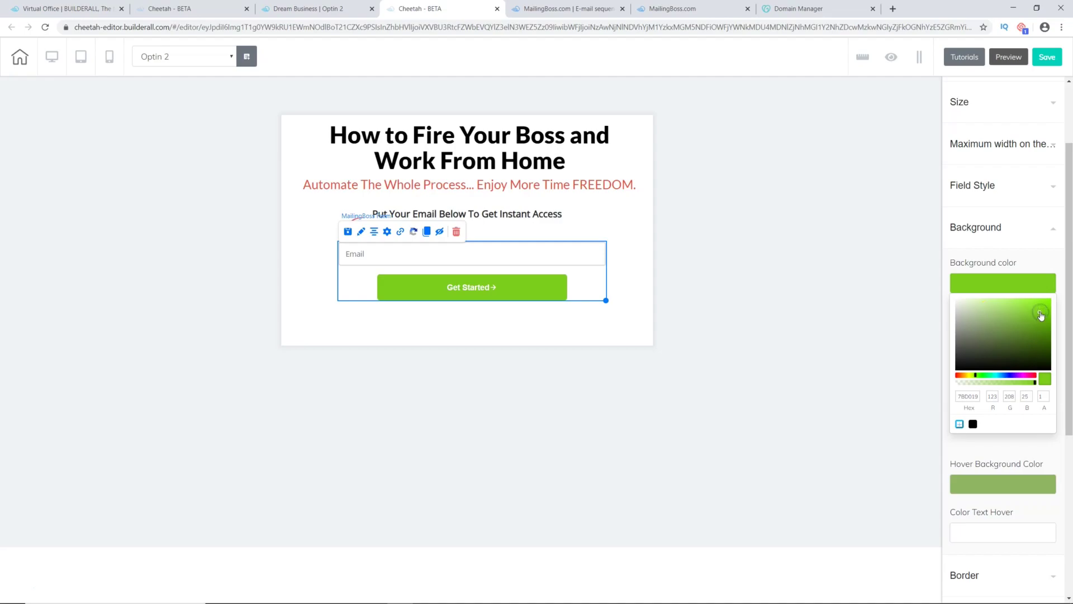
pyautogui.rightClick(967, 397)
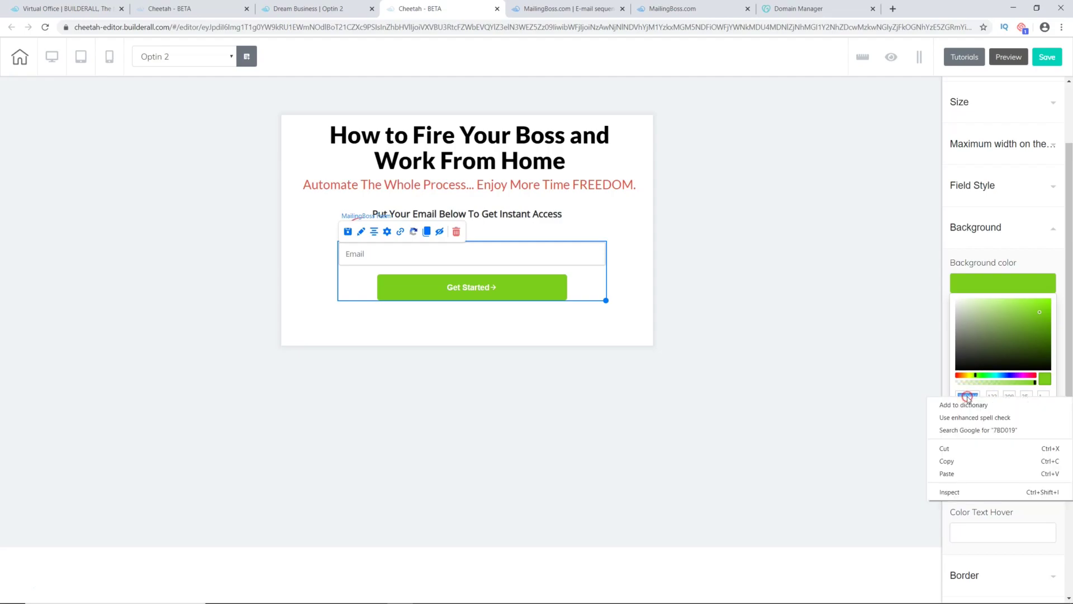
pyautogui.click(947, 458)
pyautogui.click(984, 481)
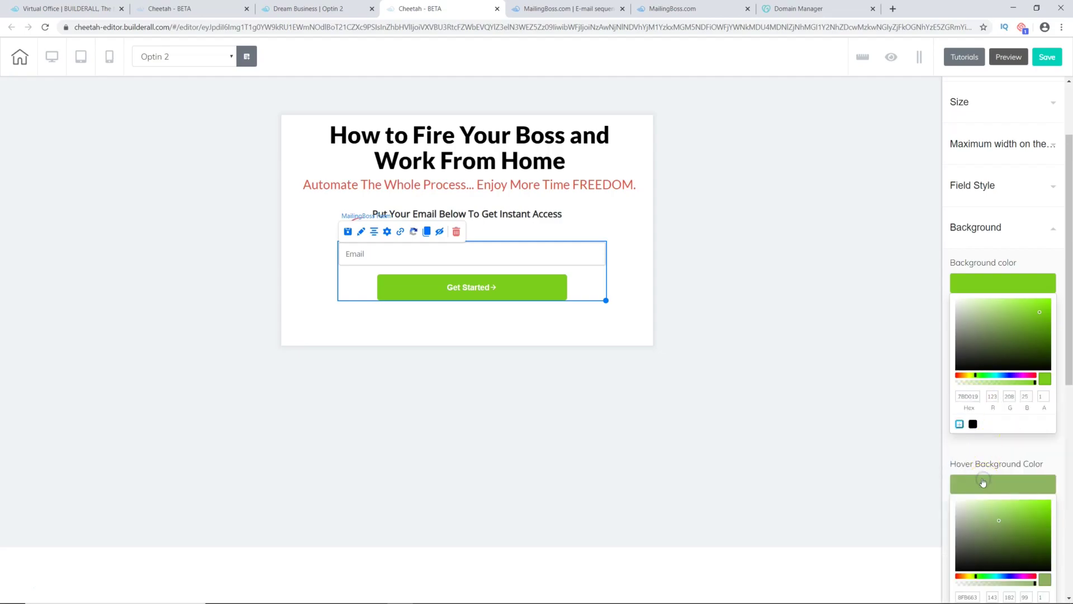
pyautogui.scroll(-1, 986, 559)
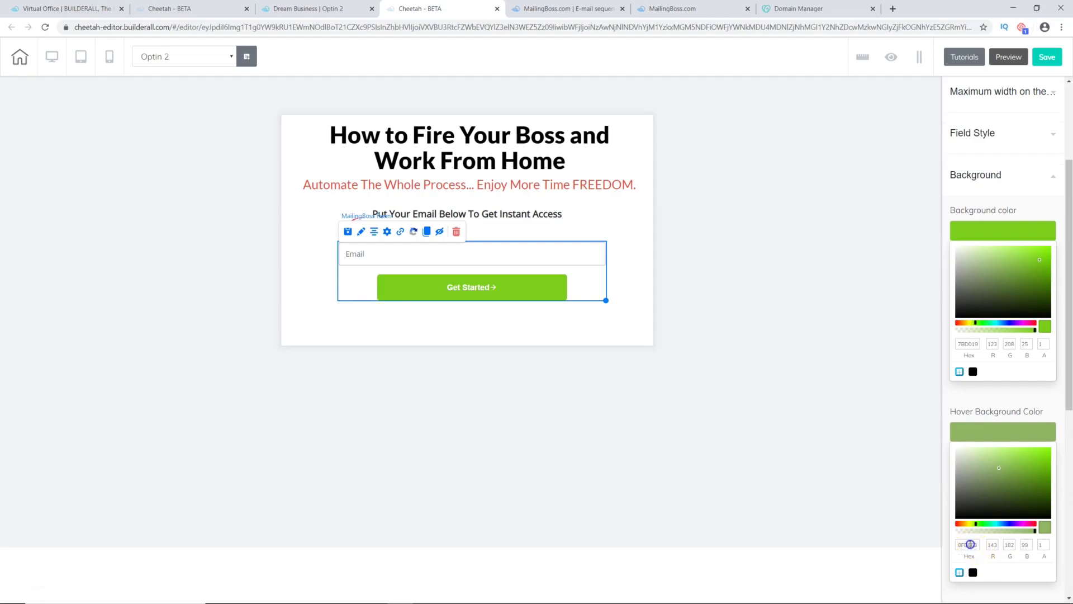
pyautogui.rightClick(968, 545)
pyautogui.click(949, 515)
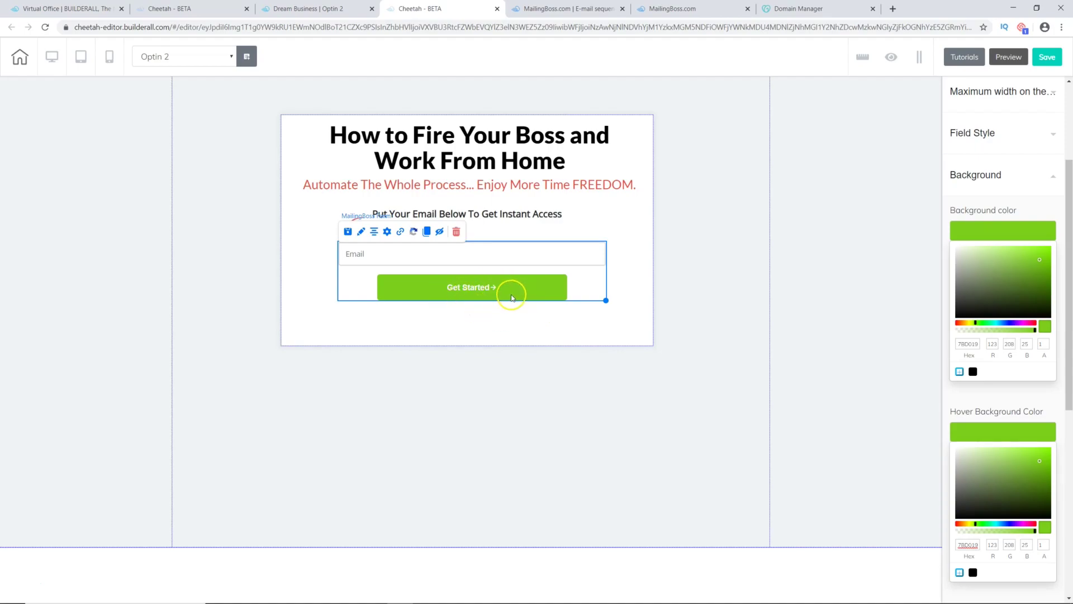
# Step: Set the button background to red FF2001, save and publish, then view the live Optin 2 tab
pyautogui.click(958, 325)
pyautogui.moveTo(983, 307); pyautogui.dragTo(1051, 248)
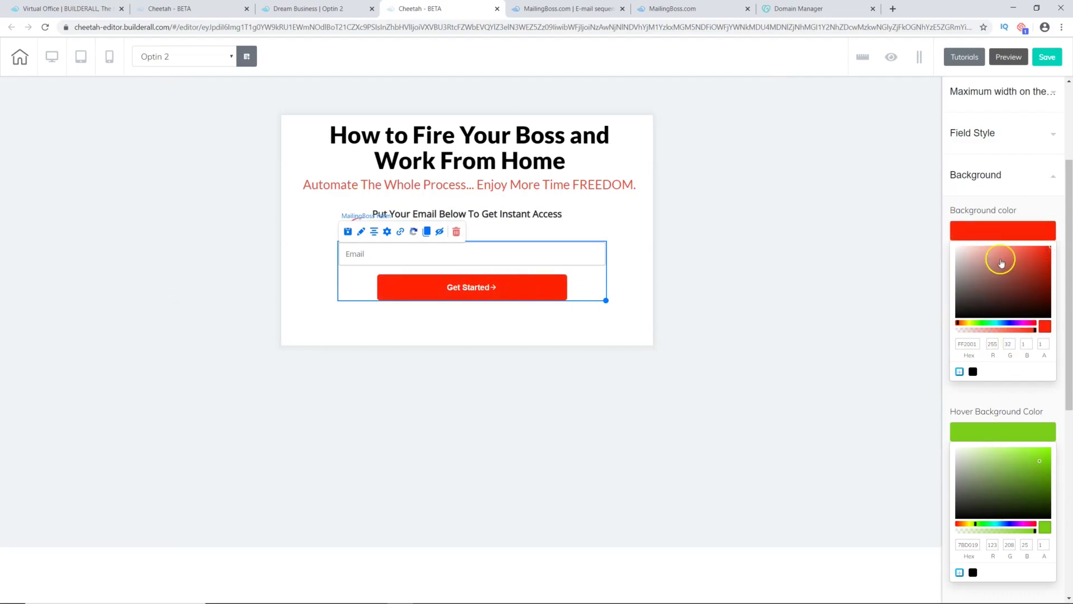
pyautogui.click(1044, 60)
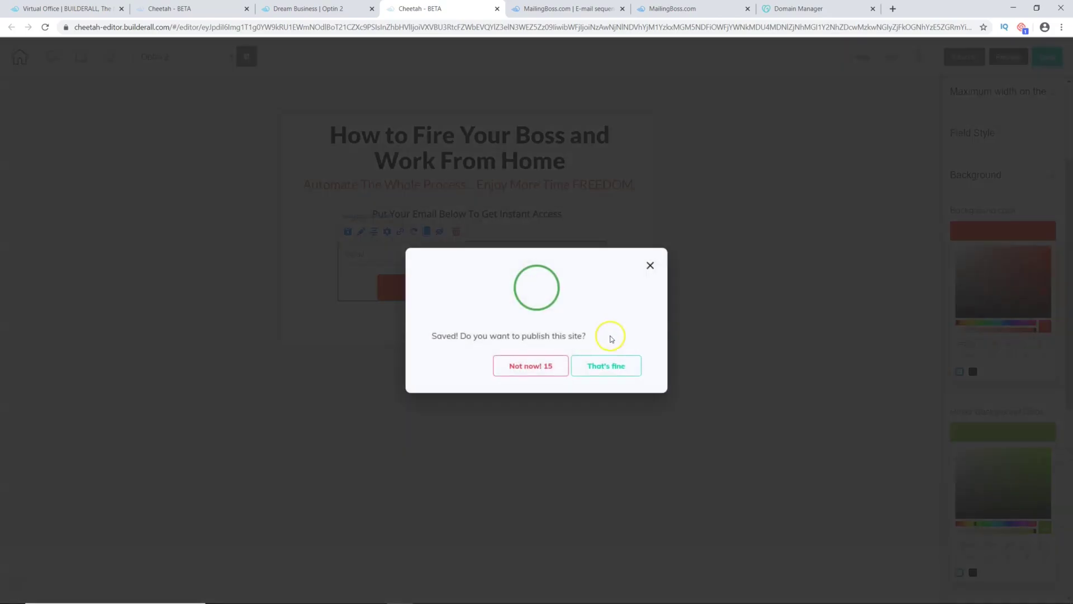
pyautogui.click(606, 366)
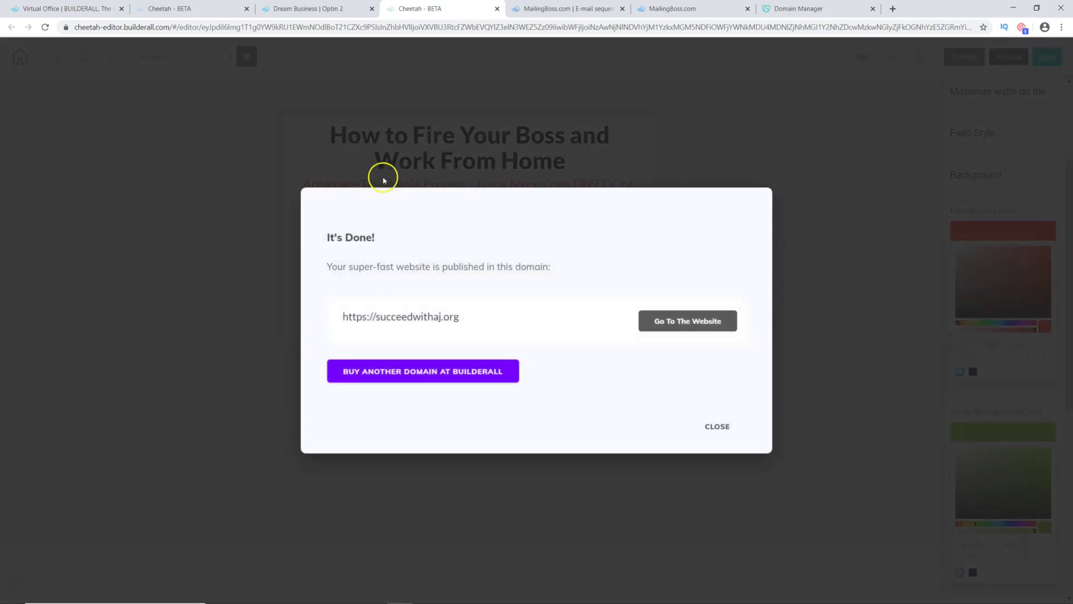
pyautogui.click(717, 426)
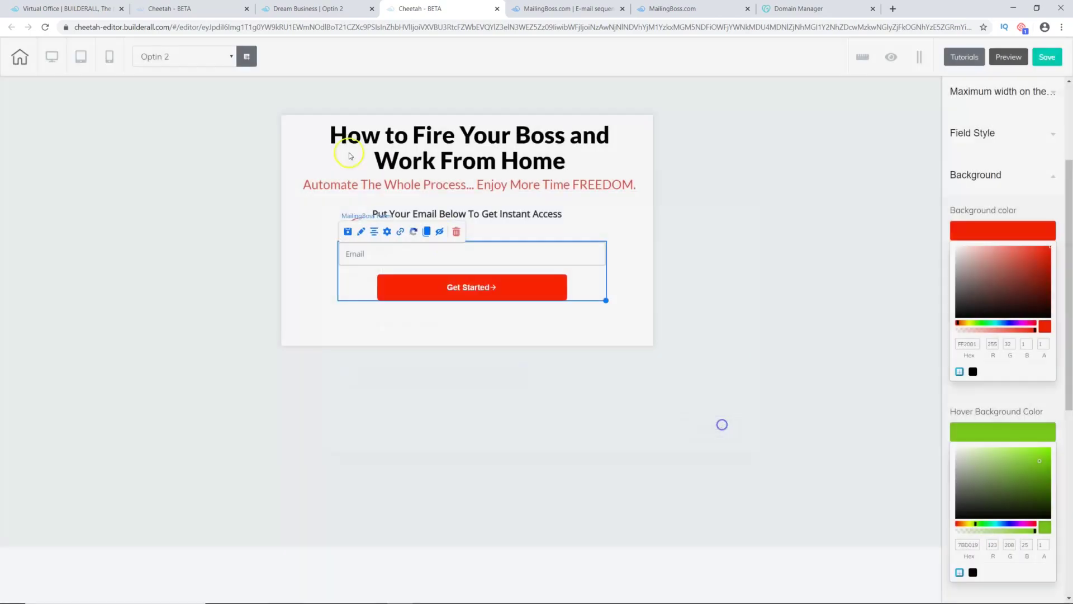
pyautogui.click(317, 9)
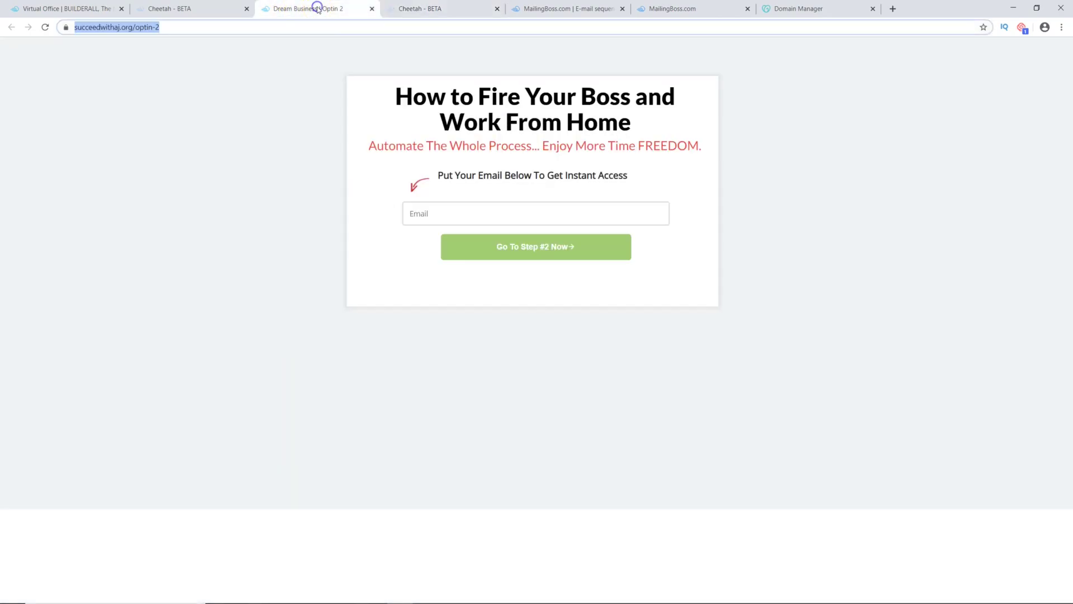
pyautogui.click(43, 27)
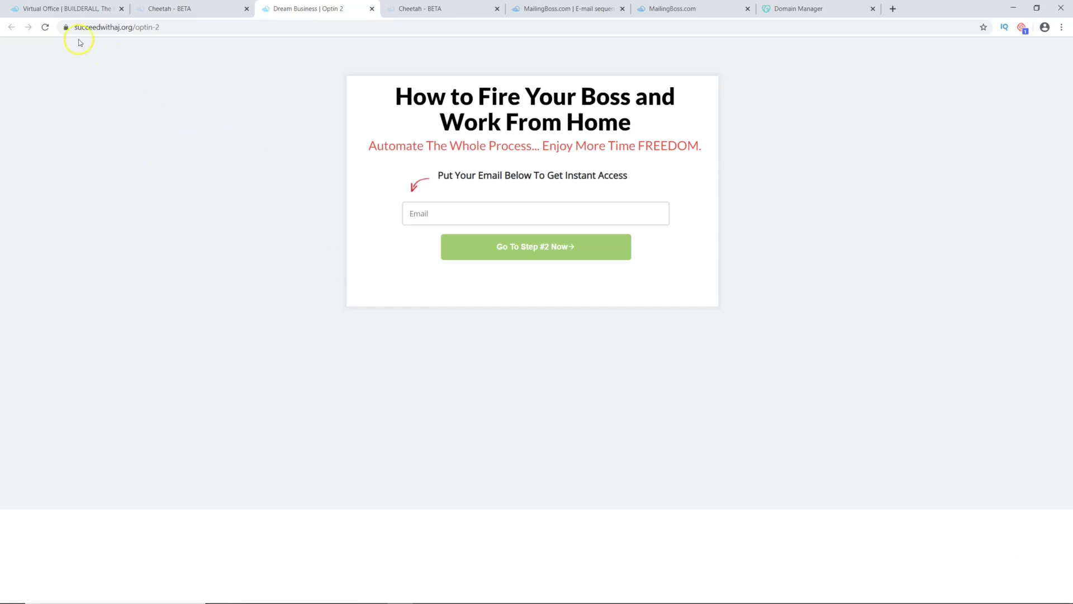
pyautogui.click(48, 28)
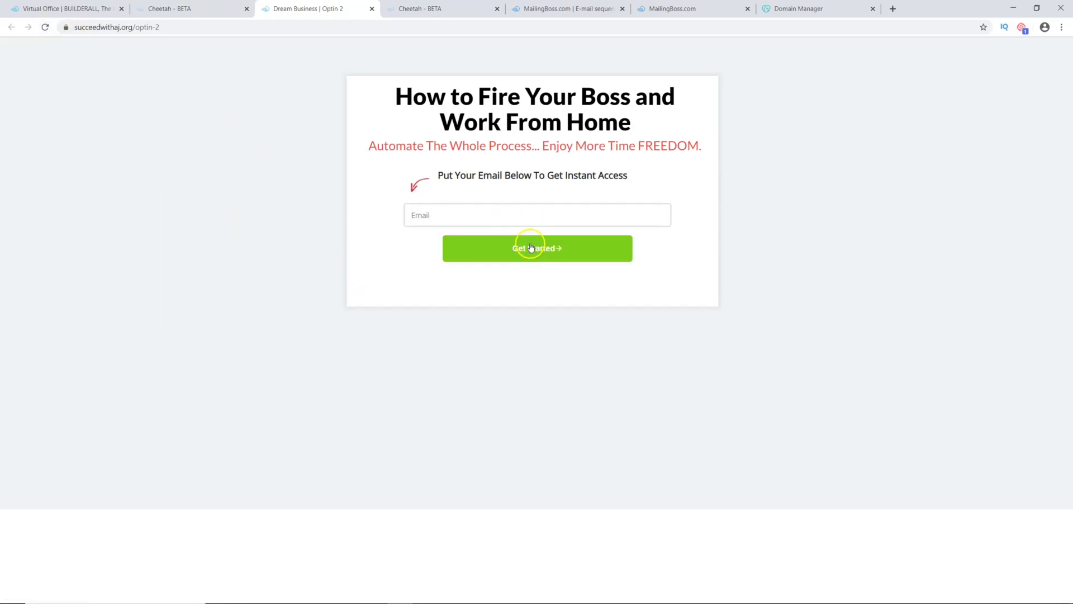
pyautogui.click(432, 213)
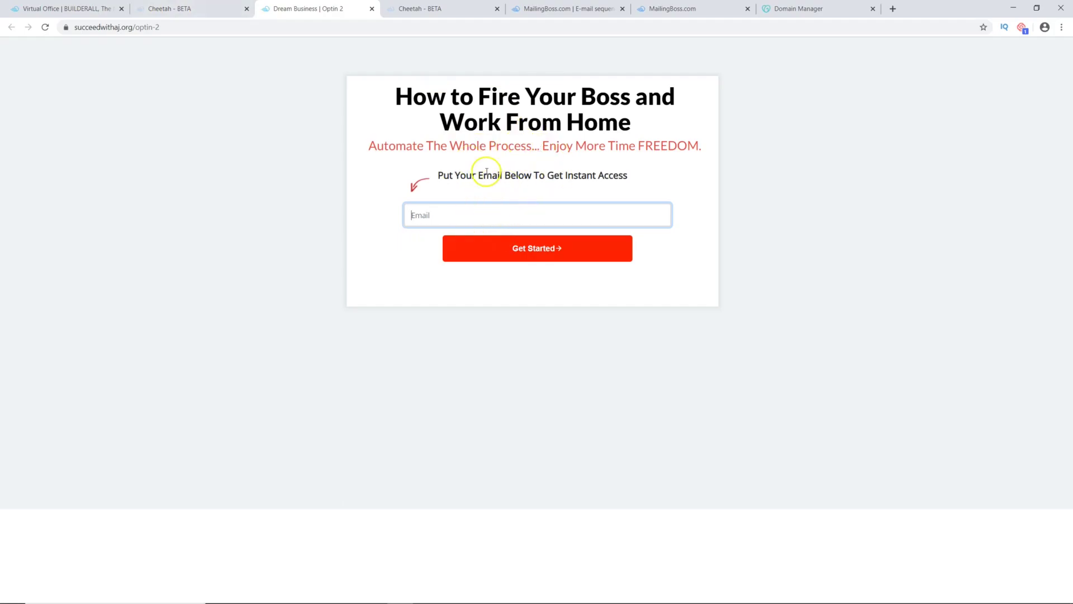
# Step: Open the Succeed With AJ list's subscribers in MailingBoss and delete the test subscriber
pyautogui.click(544, 9)
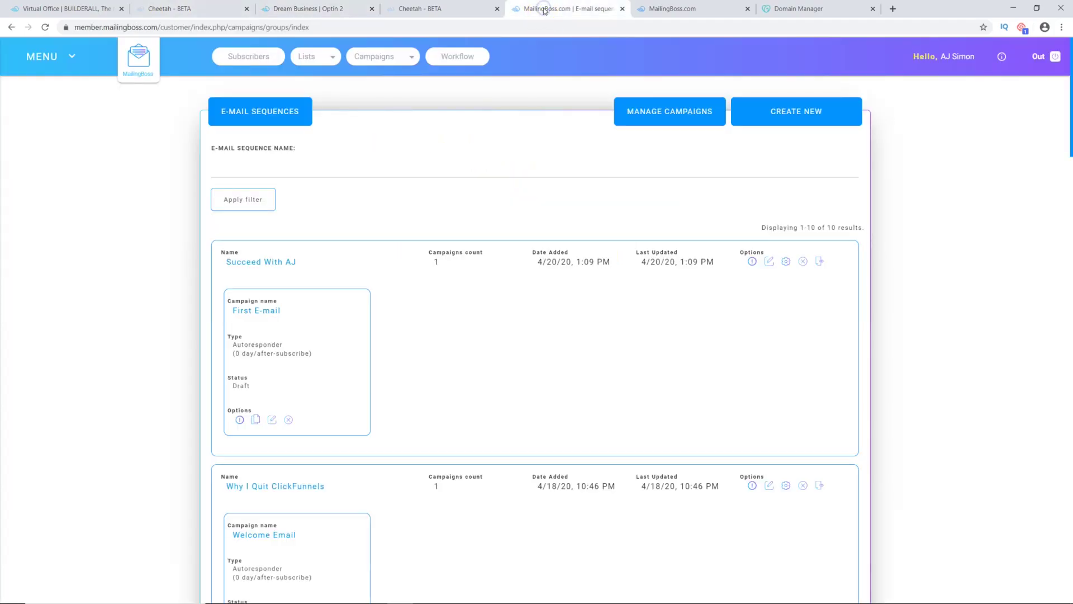
pyautogui.click(305, 57)
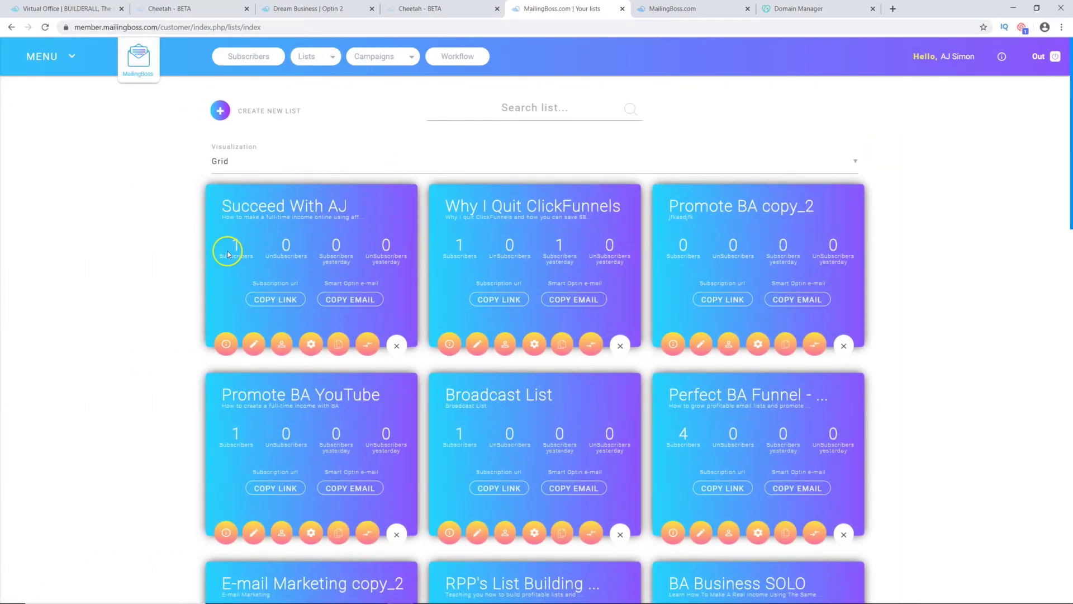
pyautogui.click(283, 347)
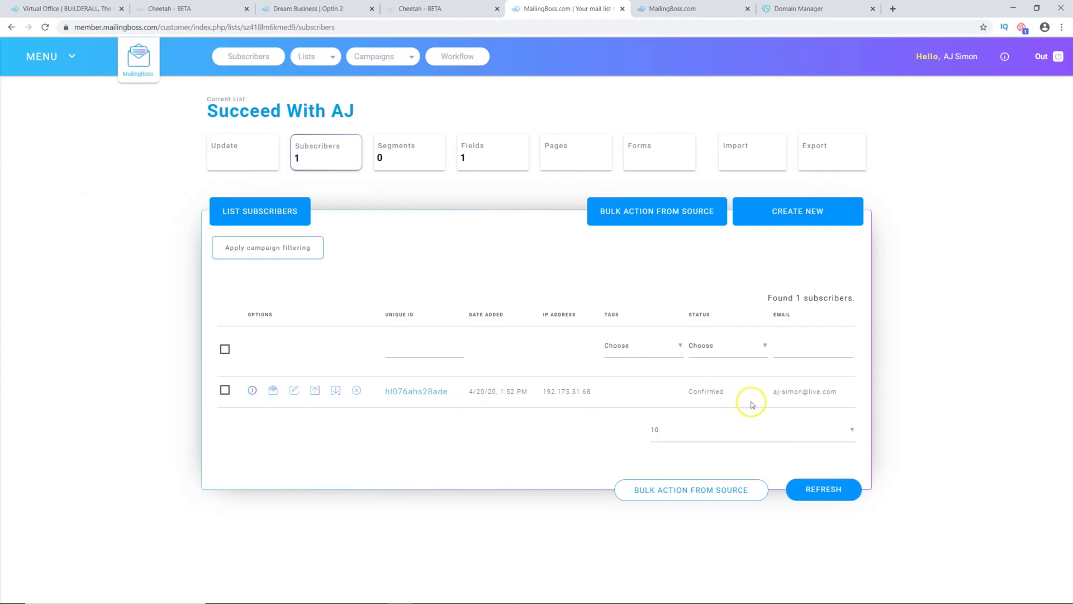
pyautogui.moveTo(838, 392); pyautogui.dragTo(807, 394)
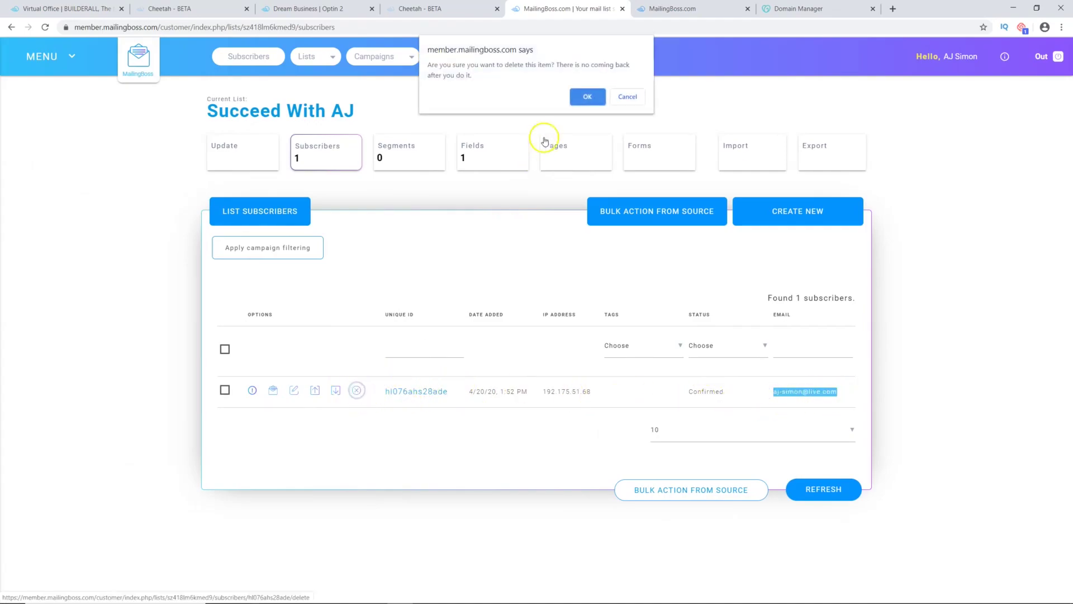
pyautogui.click(588, 94)
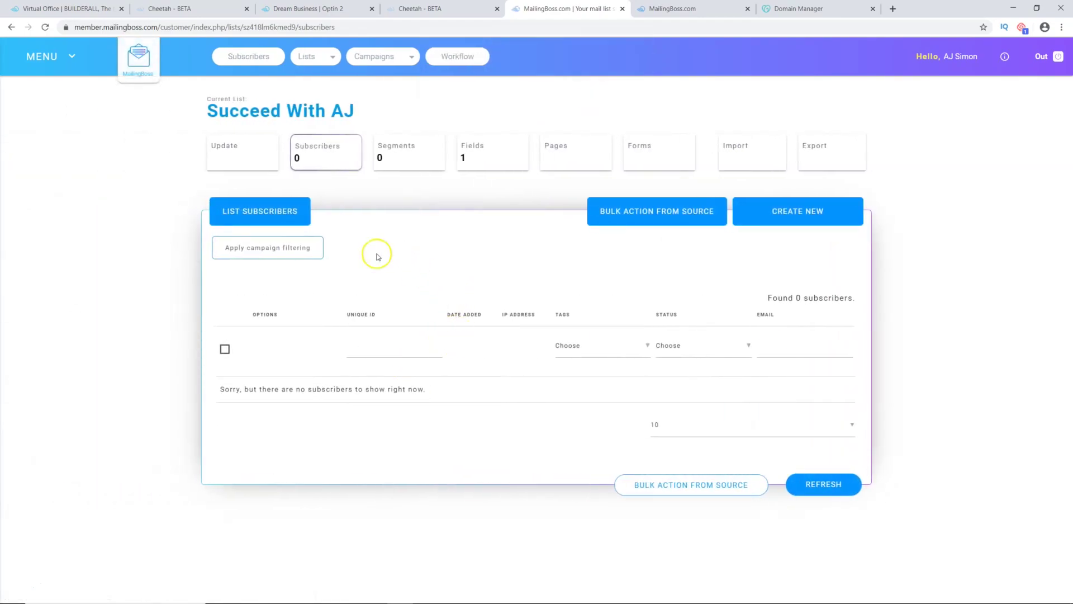
# Step: Open the Succeed With AJ sequence's email editor, then switch to the All Emails campaign list
pyautogui.click(379, 60)
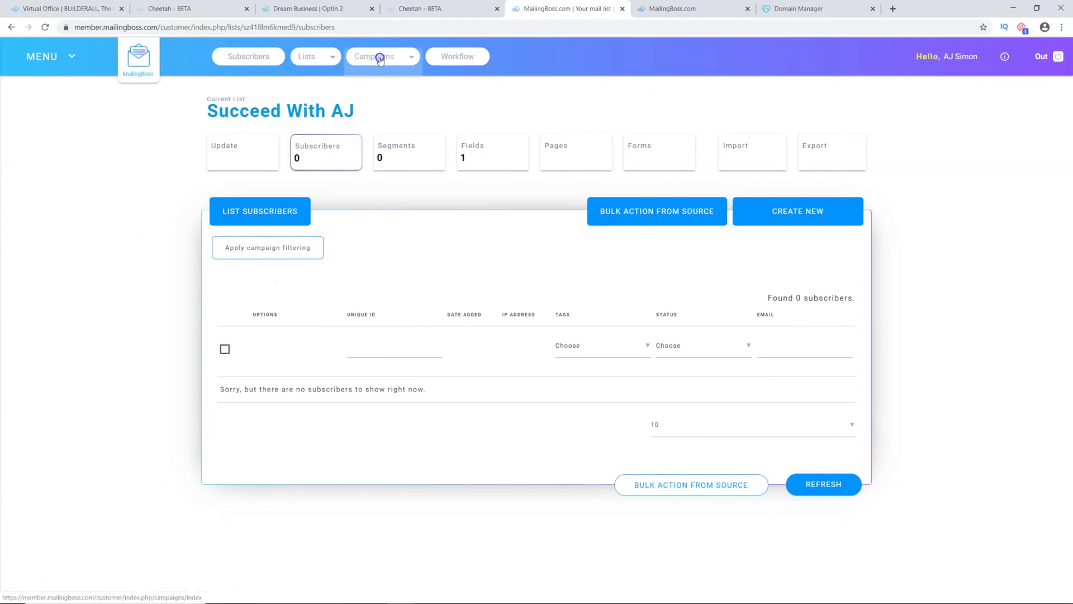
pyautogui.click(376, 85)
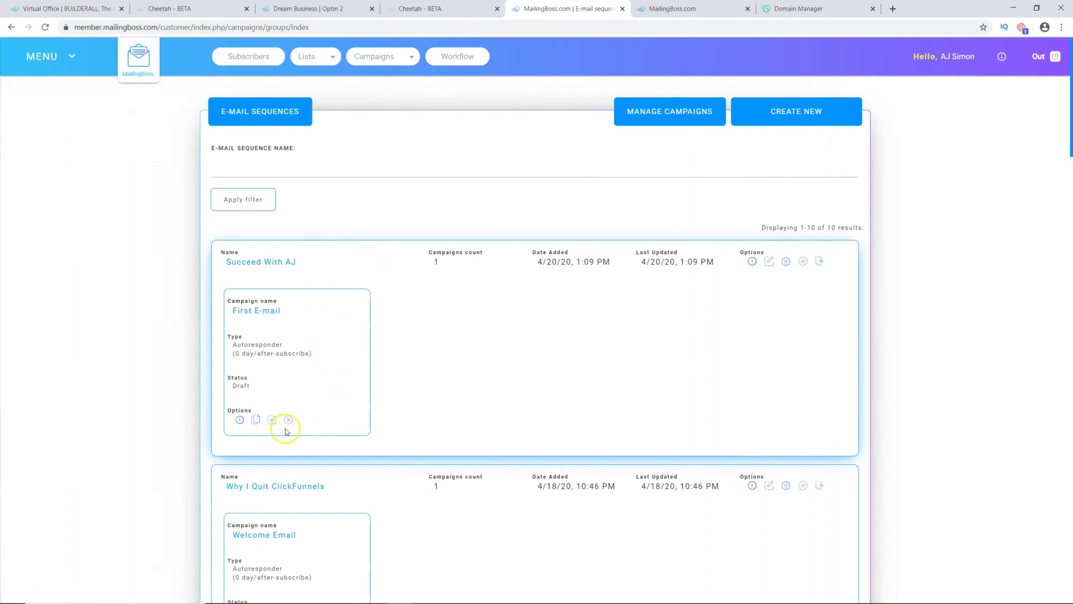
pyautogui.click(786, 262)
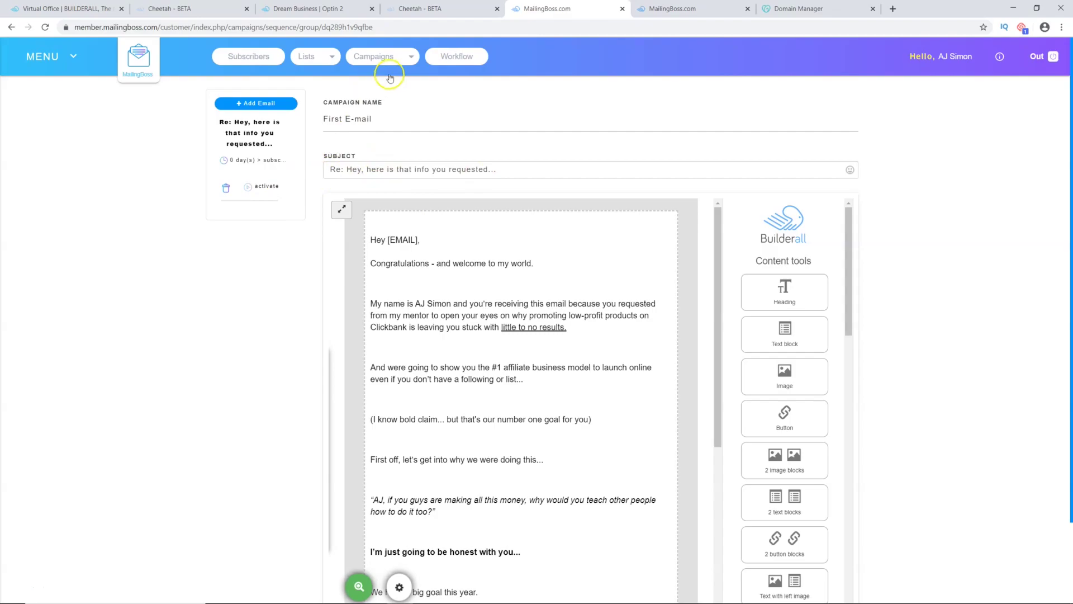
pyautogui.click(338, 61)
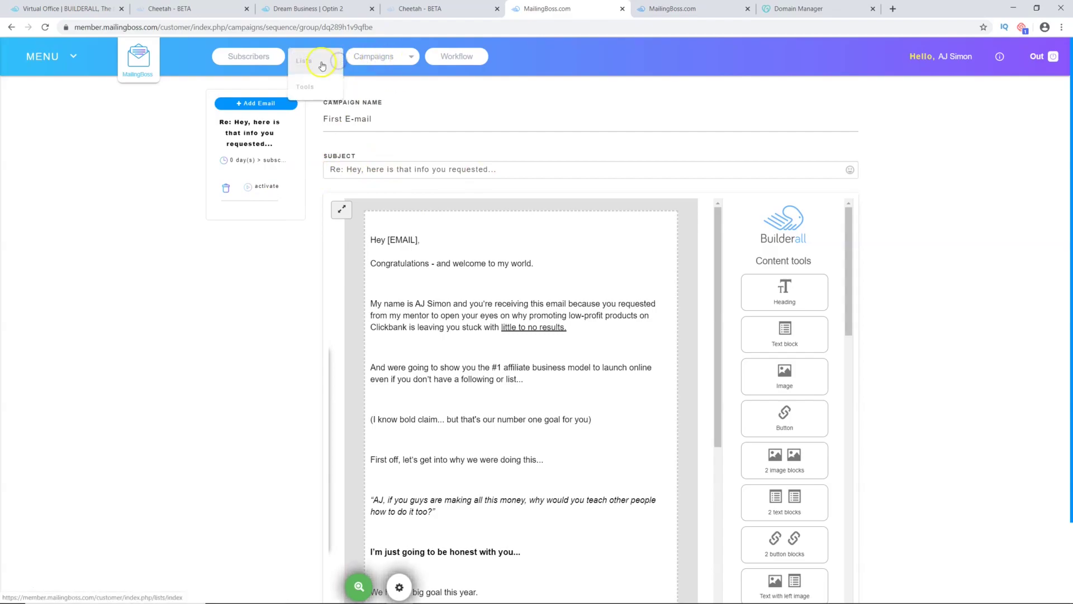
pyautogui.click(362, 61)
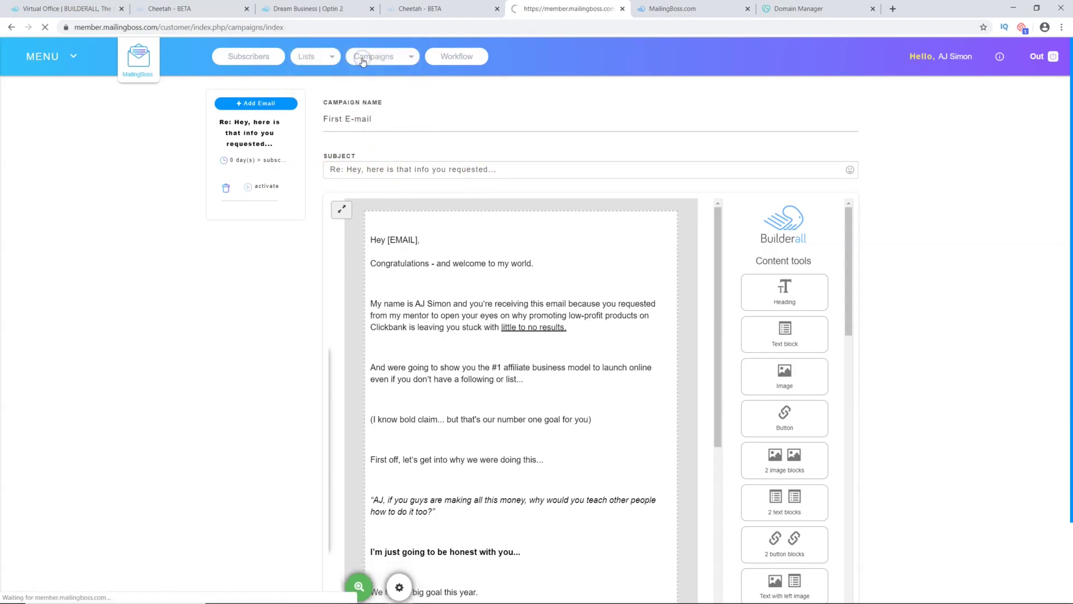
# Step: Filter the campaign list by the Succeed With AJ list using More filters
pyautogui.click(552, 163)
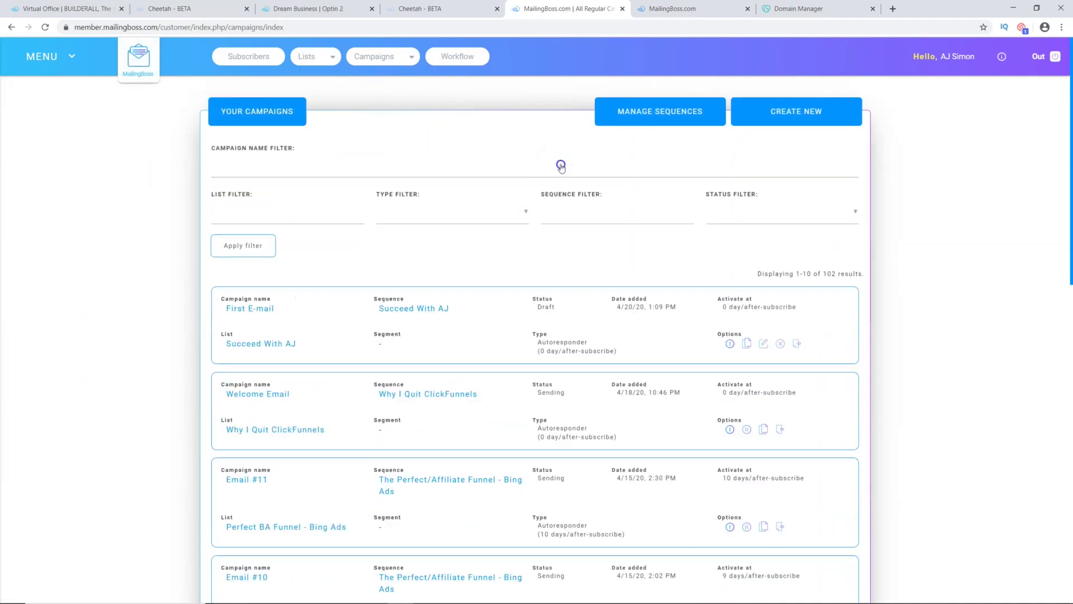
pyautogui.click(261, 215)
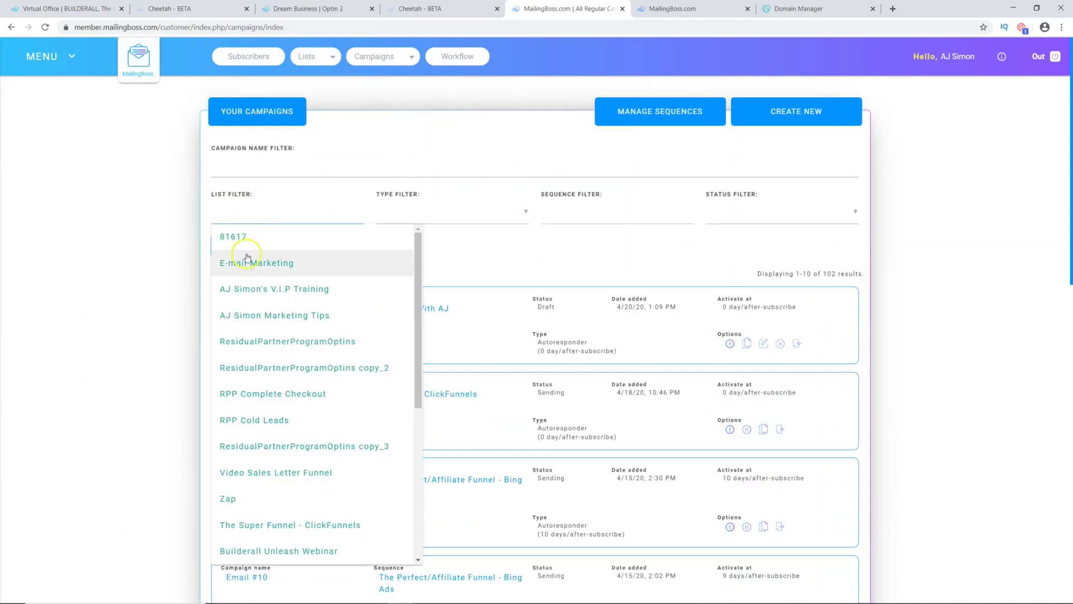
pyautogui.write('s')
pyautogui.click(257, 216)
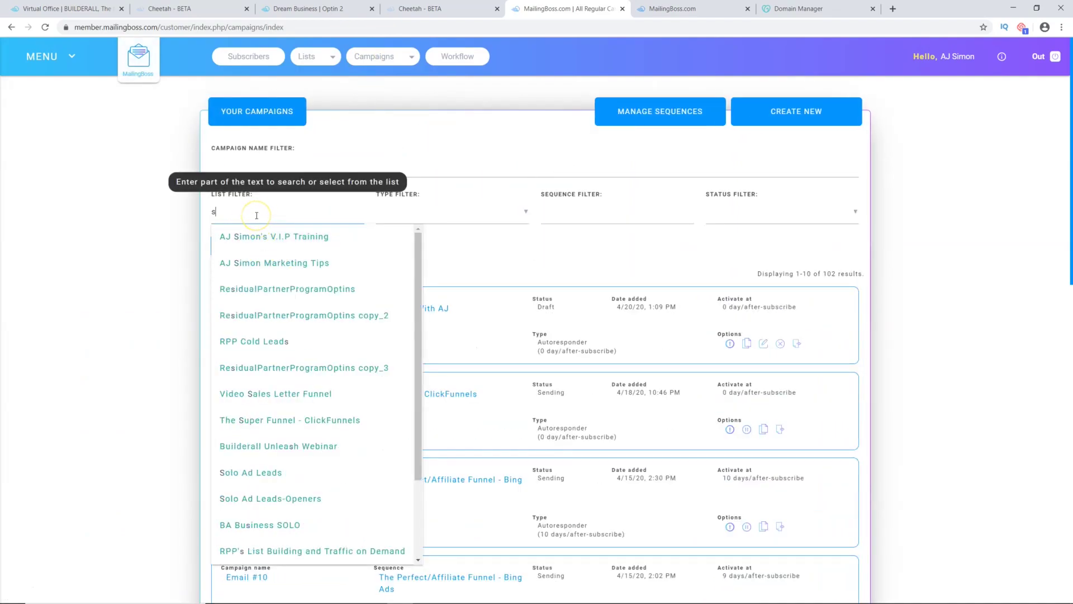
pyautogui.write('uc')
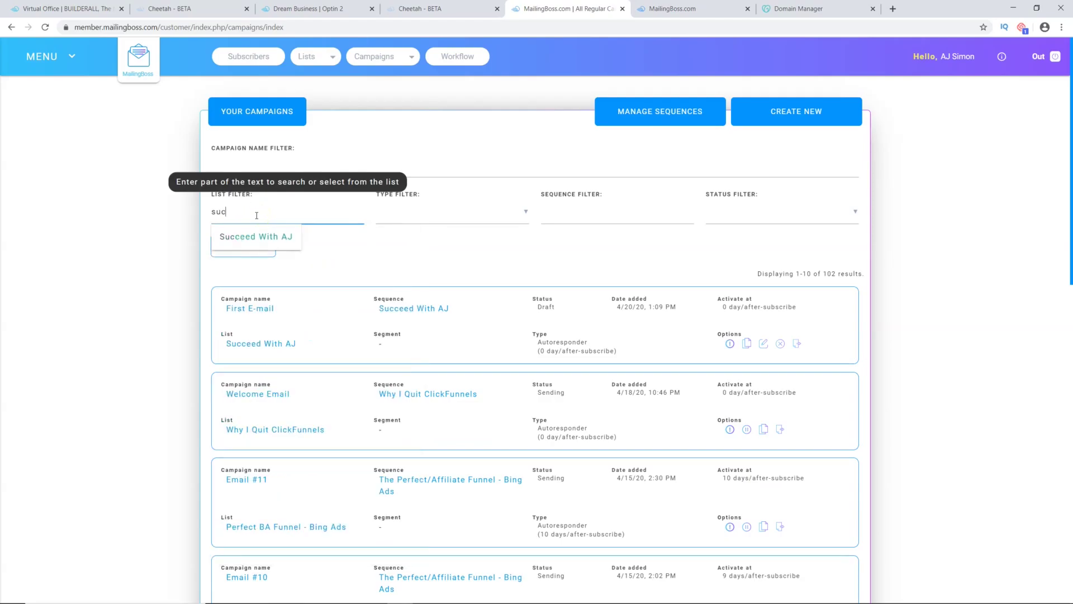
pyautogui.click(289, 237)
pyautogui.click(512, 212)
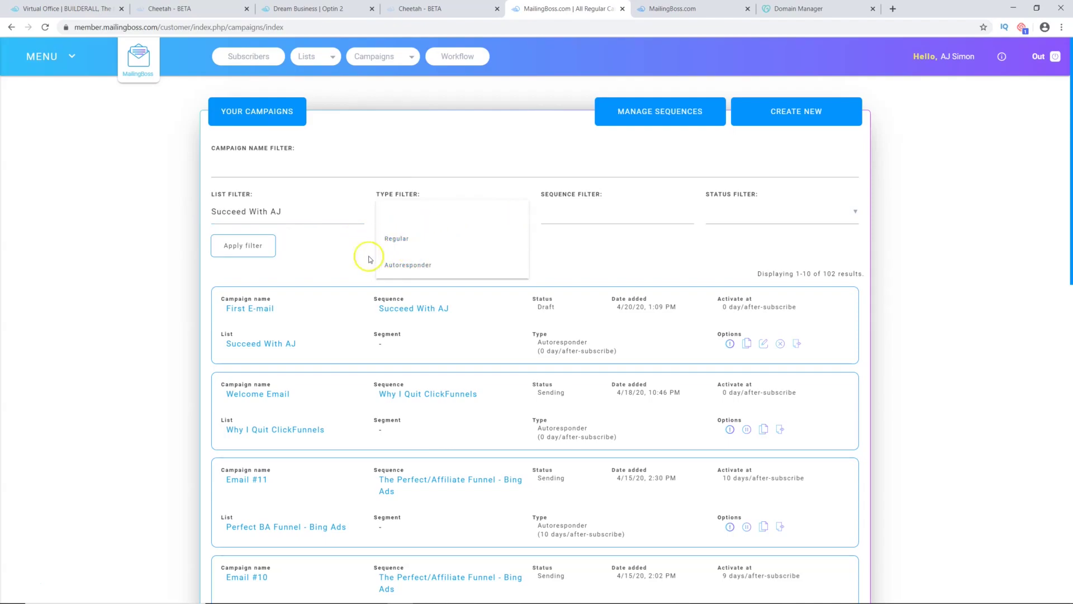
pyautogui.click(317, 244)
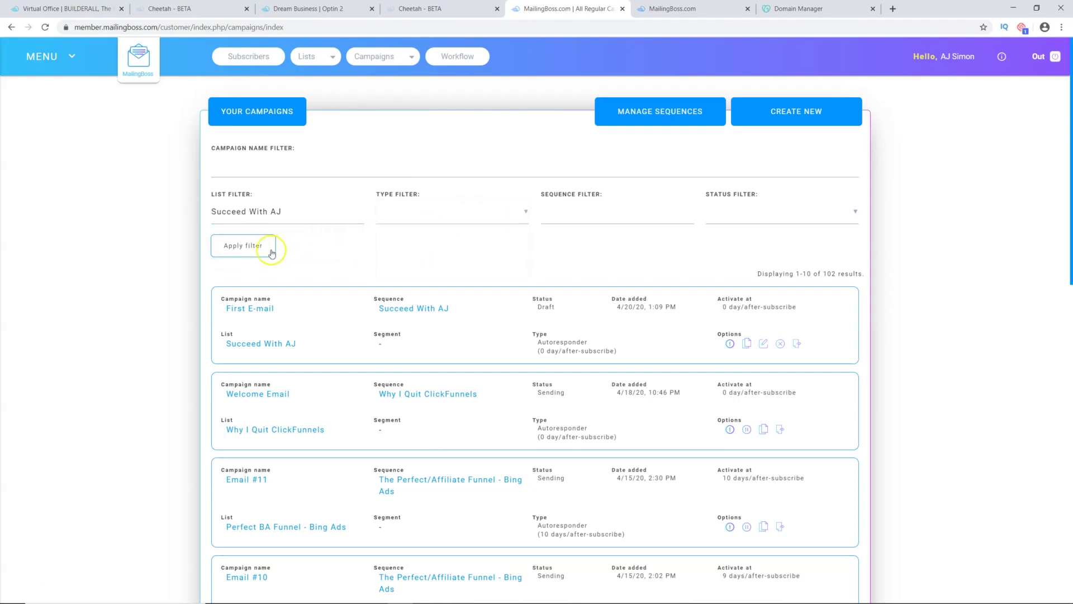
pyautogui.click(252, 245)
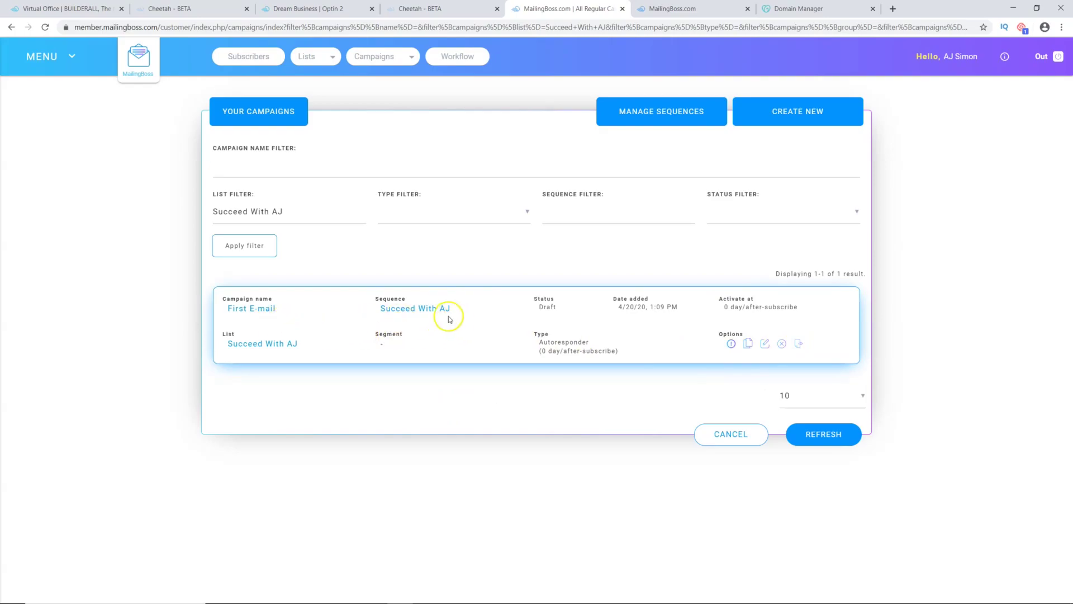
# Step: Clear the list filter and return to the E-mail Sequences overview
pyautogui.click(371, 57)
pyautogui.click(385, 62)
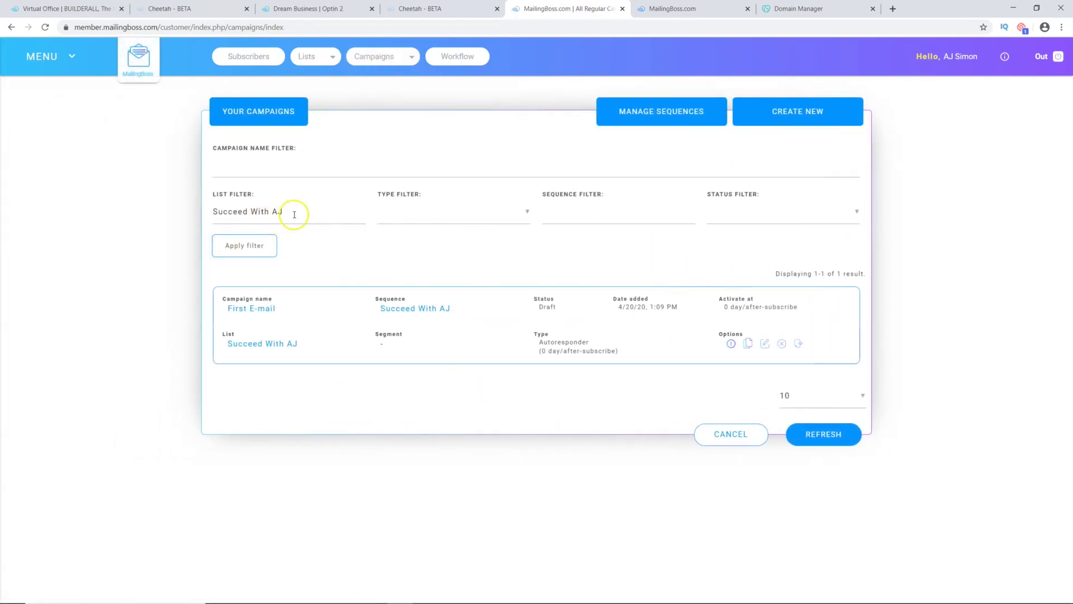
pyautogui.click(209, 218)
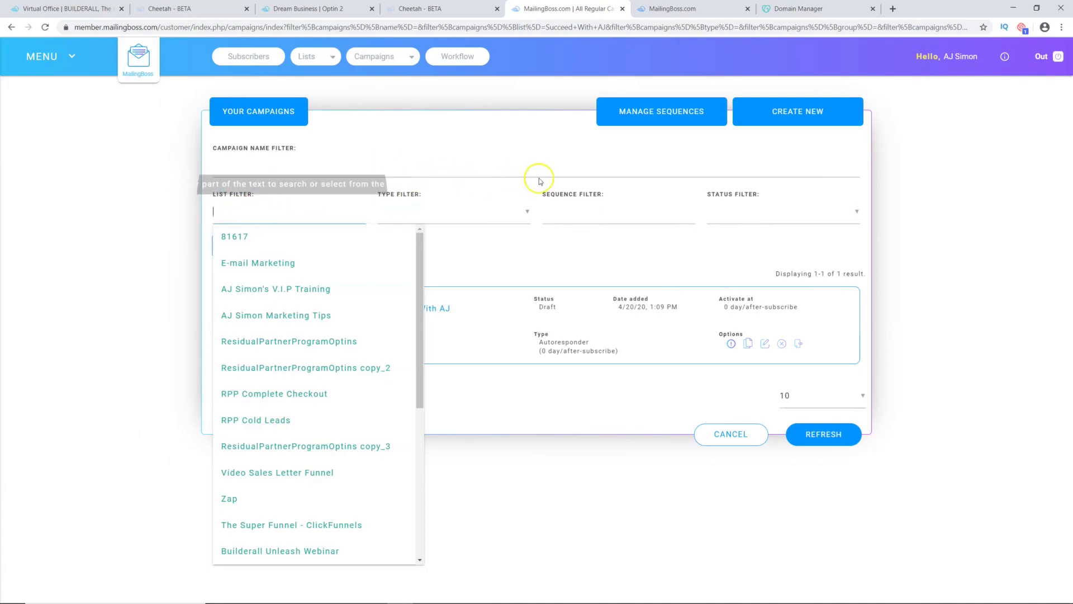
pyautogui.click(397, 68)
pyautogui.click(366, 86)
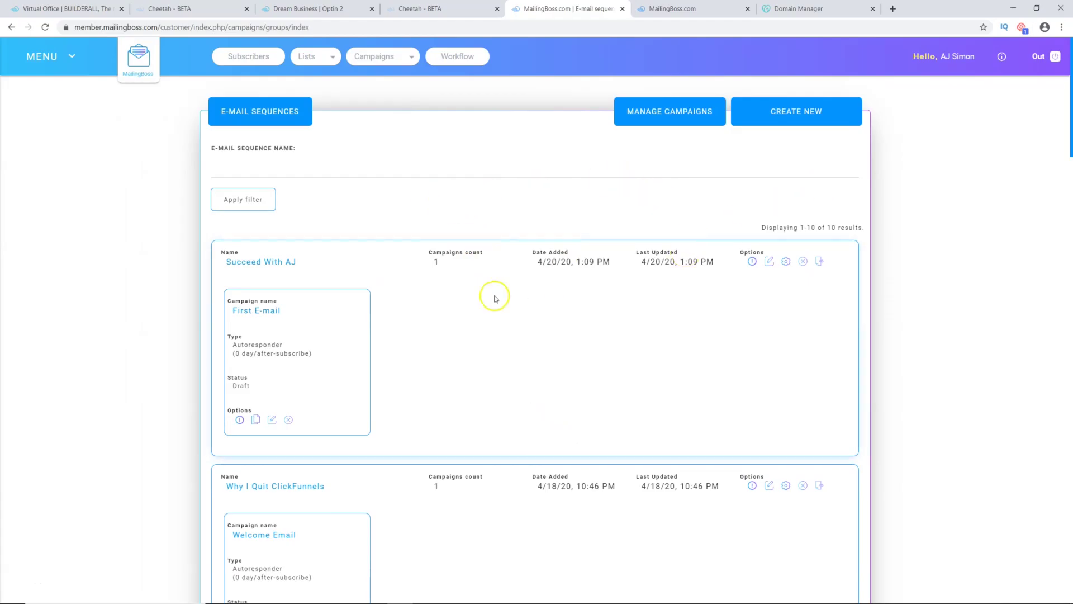
pyautogui.scroll(-1, 471, 344)
pyautogui.scroll(1, 472, 342)
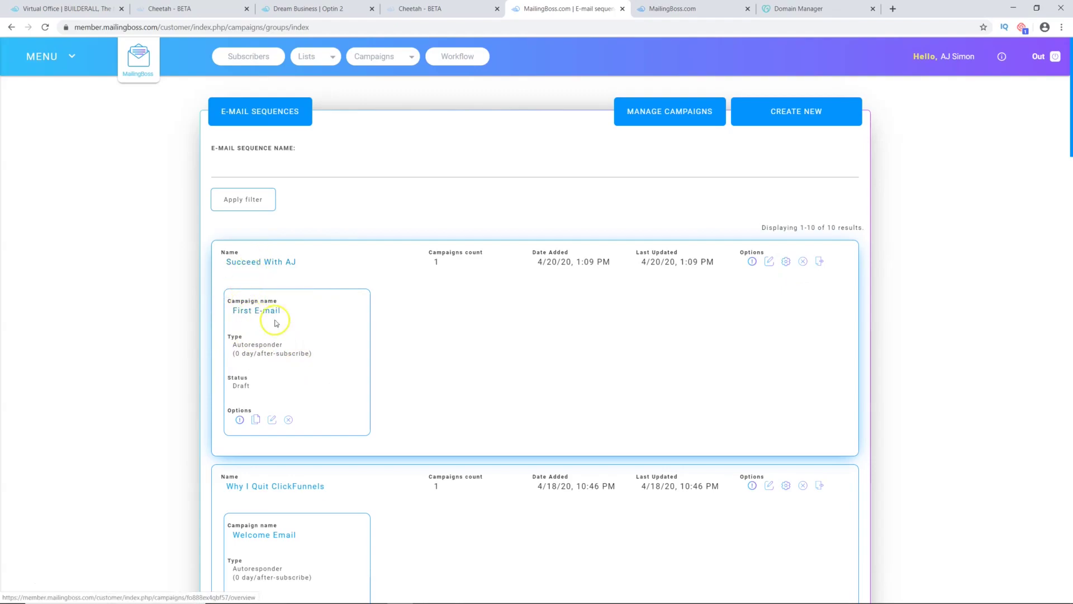
# Step: Replace the First E-mail's Reply To address with the site's info address and copy it
pyautogui.click(240, 420)
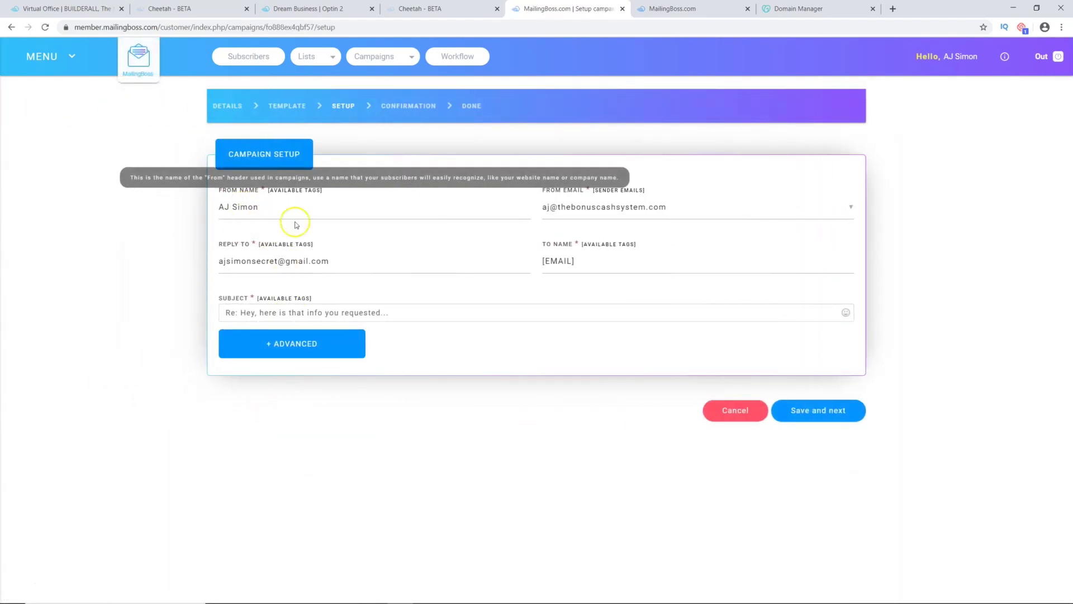
pyautogui.click(311, 262)
pyautogui.moveTo(333, 262); pyautogui.dragTo(203, 255)
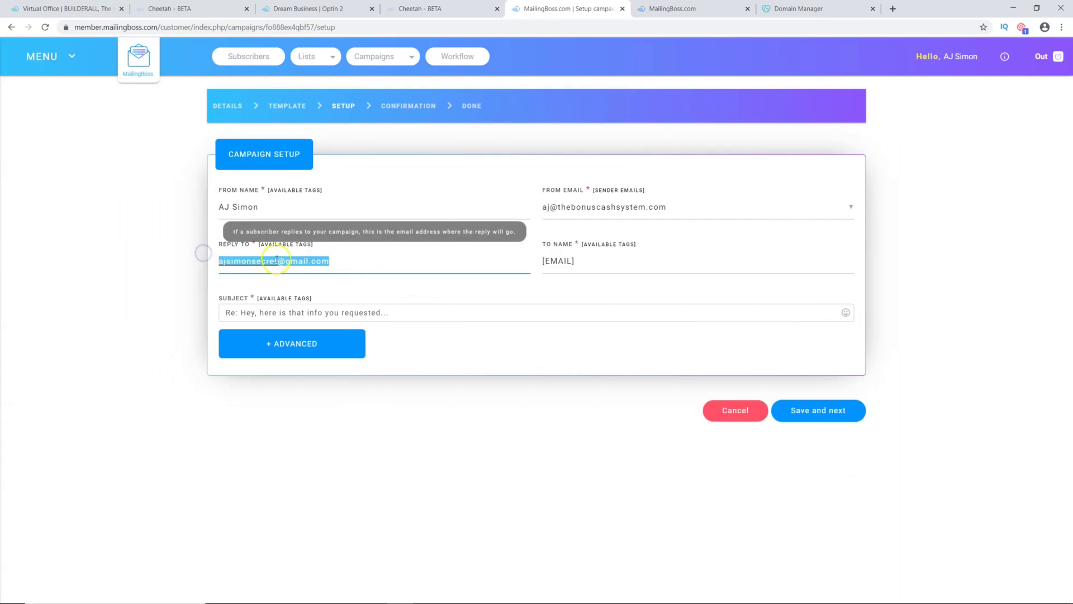
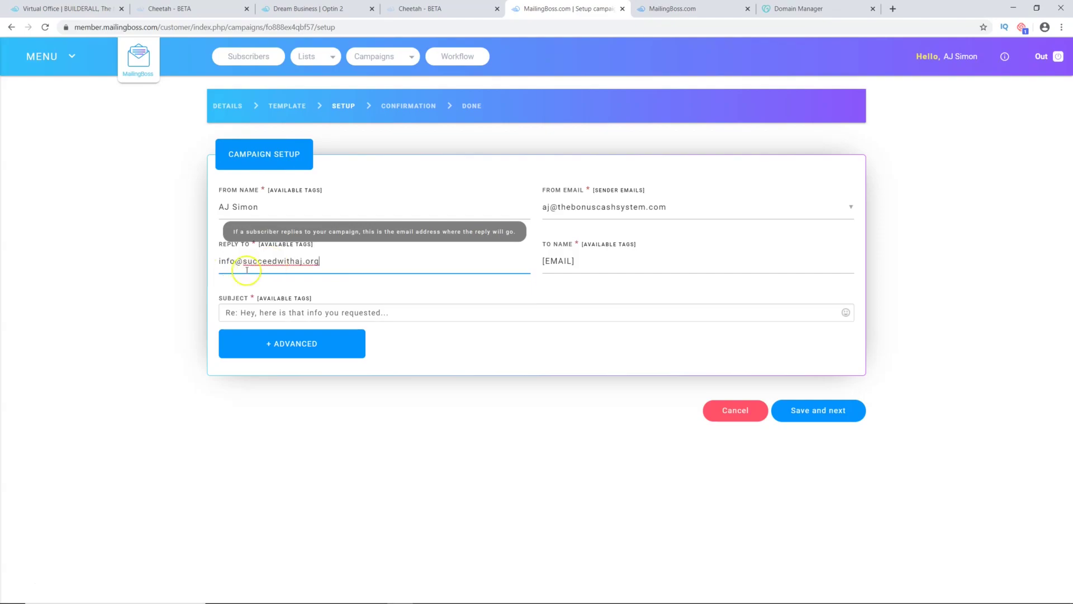
pyautogui.moveTo(332, 263); pyautogui.dragTo(221, 261)
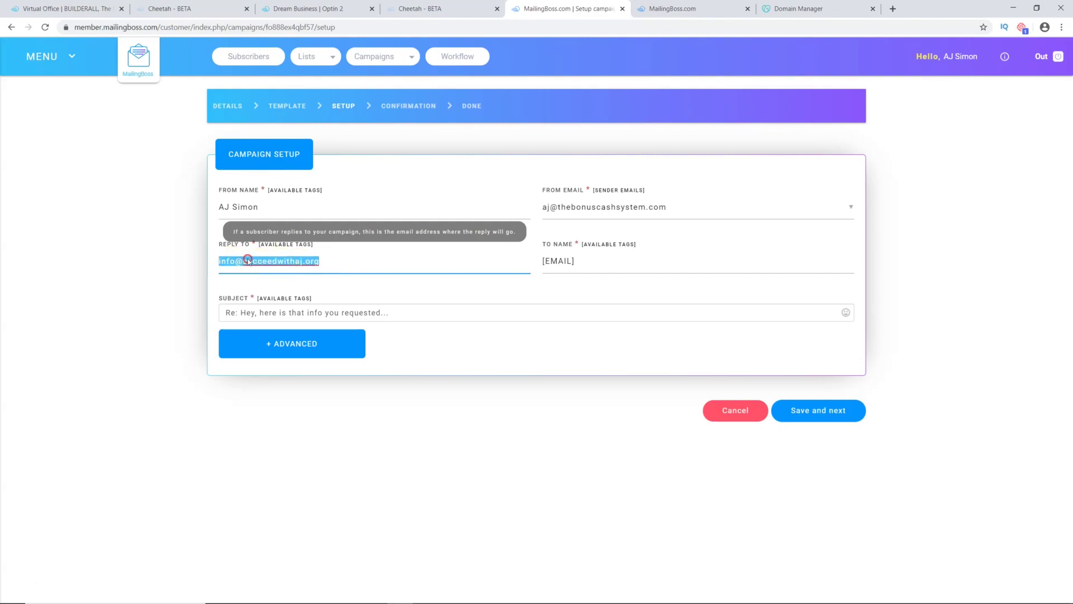
pyautogui.rightClick(247, 261)
pyautogui.click(274, 297)
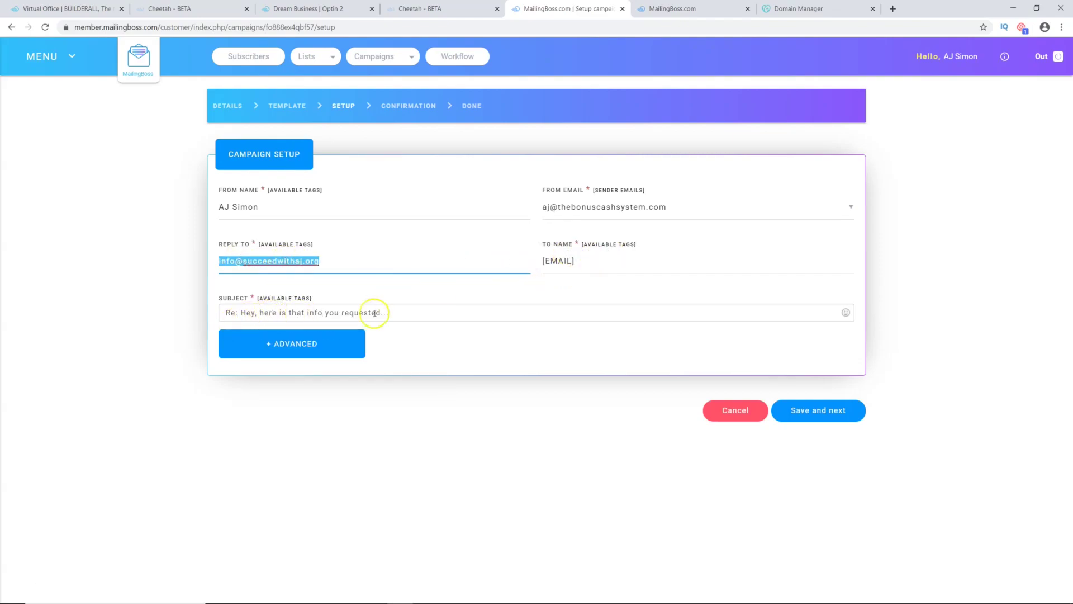
# Step: Under Advanced options, set From Email to the same info address
pyautogui.click(307, 343)
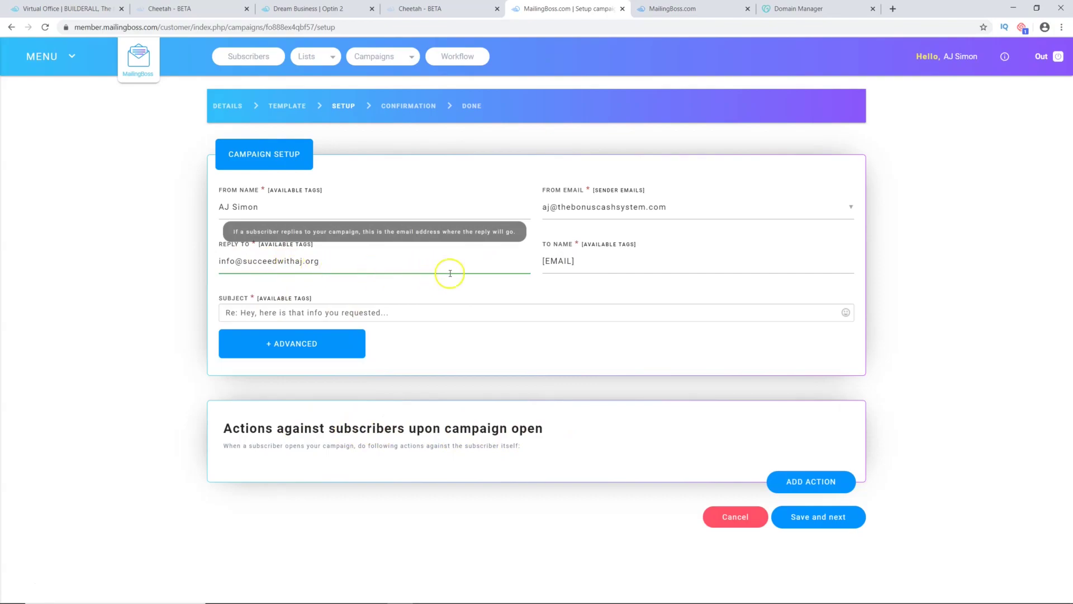
pyautogui.click(609, 207)
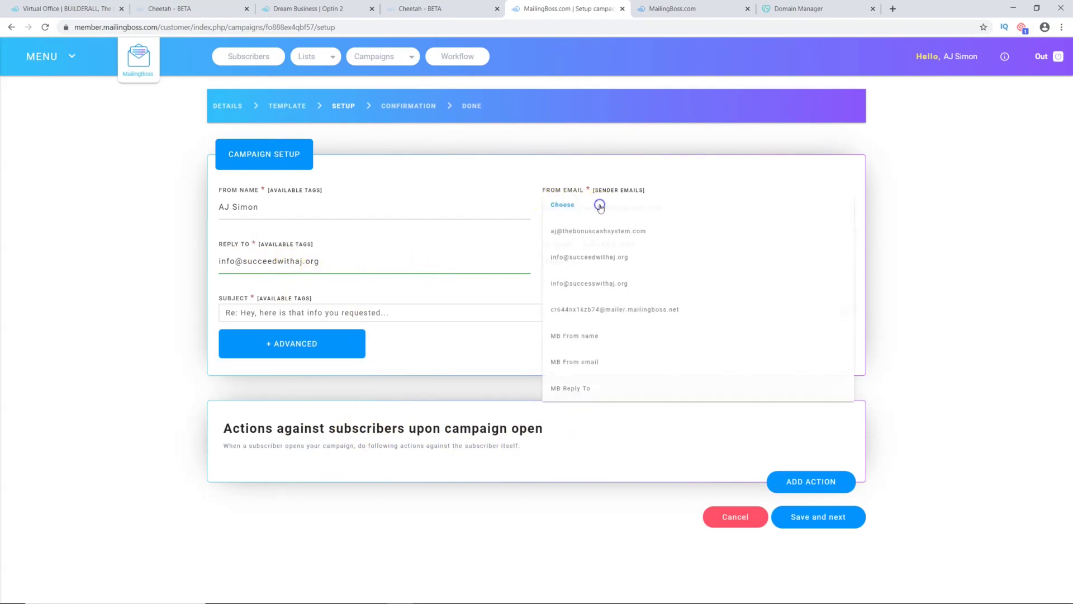
pyautogui.click(622, 263)
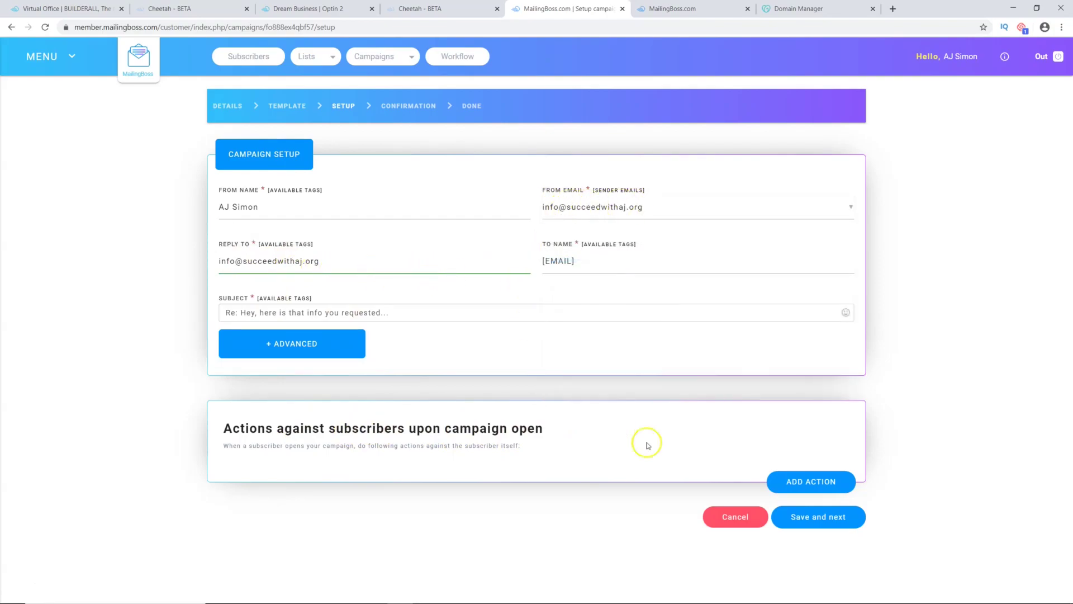
# Step: Continue to Confirmation, check the 1.2 spam score, and save the First E-mail as a draft
pyautogui.click(817, 517)
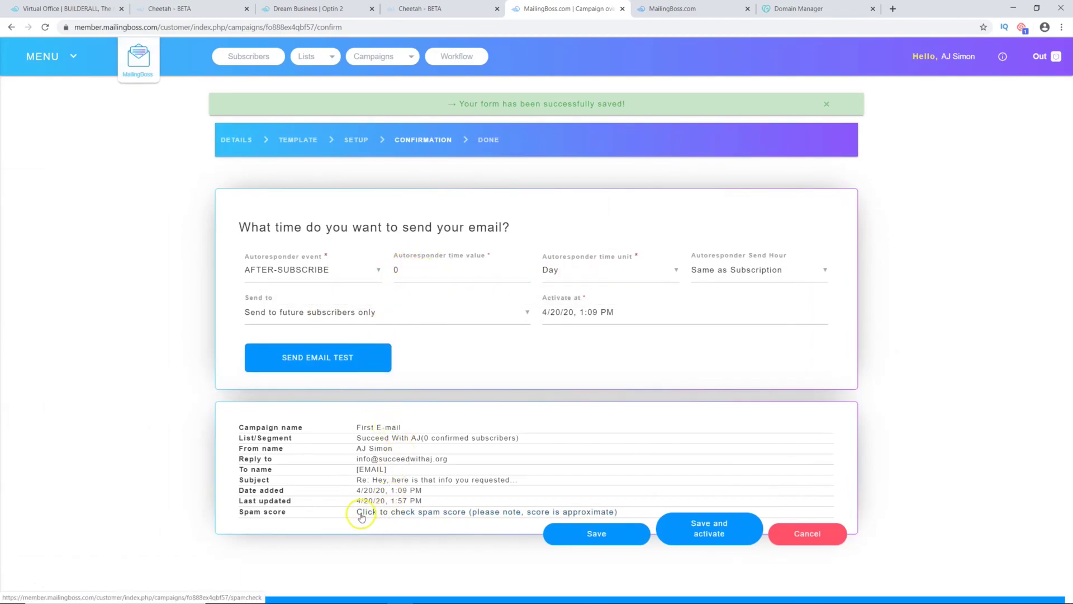
pyautogui.click(459, 512)
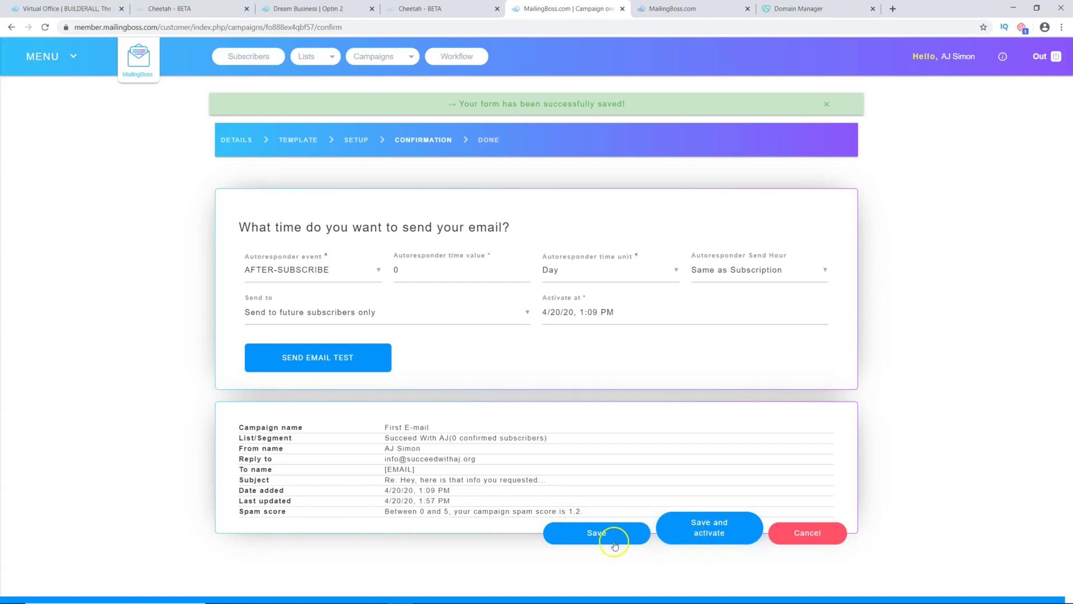
pyautogui.click(711, 535)
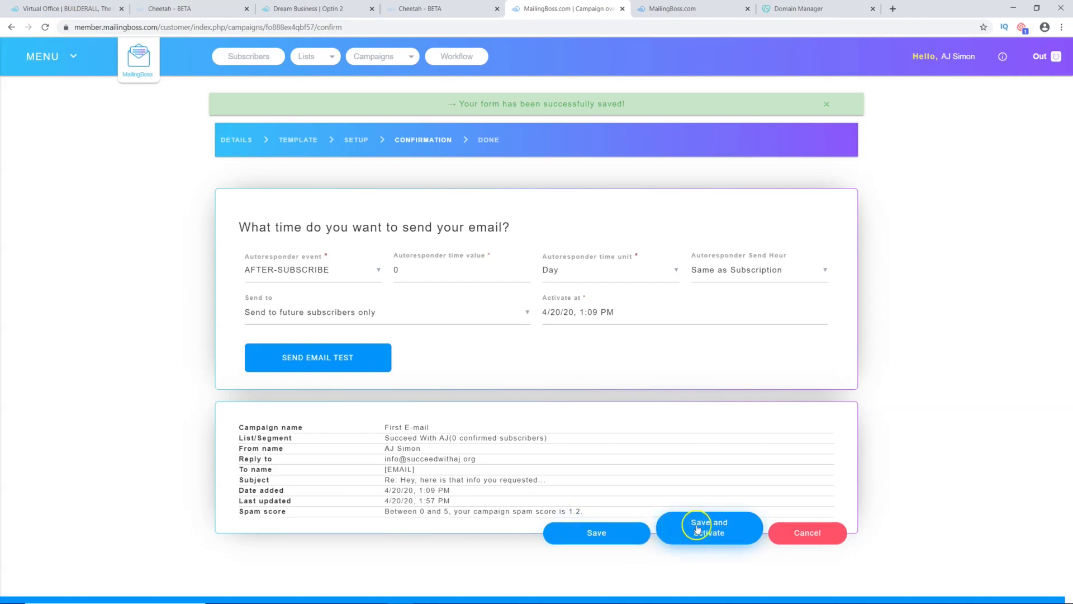
pyautogui.click(594, 534)
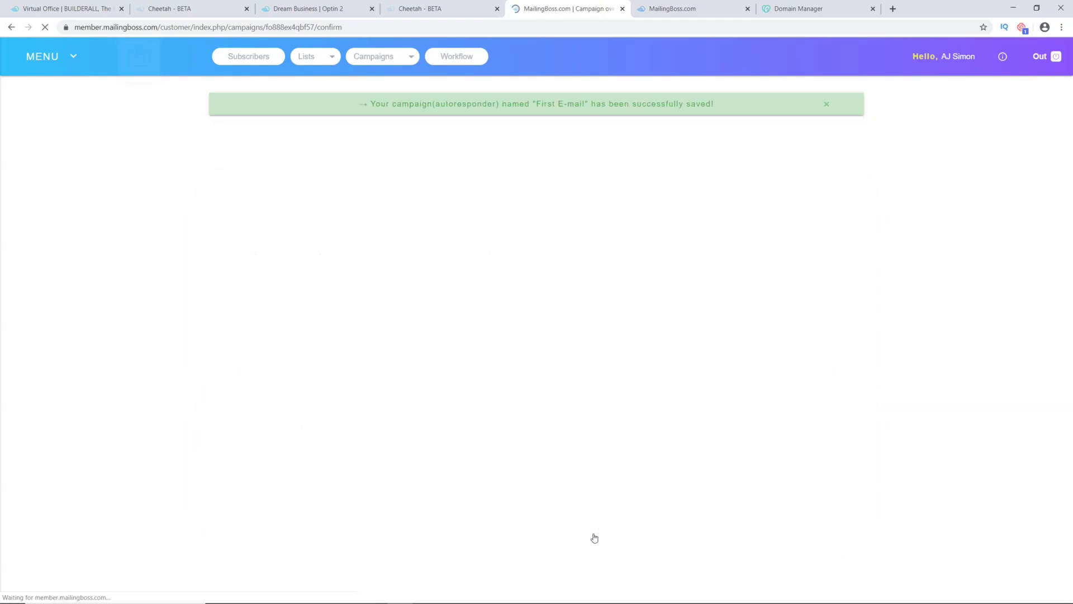
# Step: Open the Succeed With AJ sequence editor and add a new email
pyautogui.click(359, 56)
pyautogui.click(361, 87)
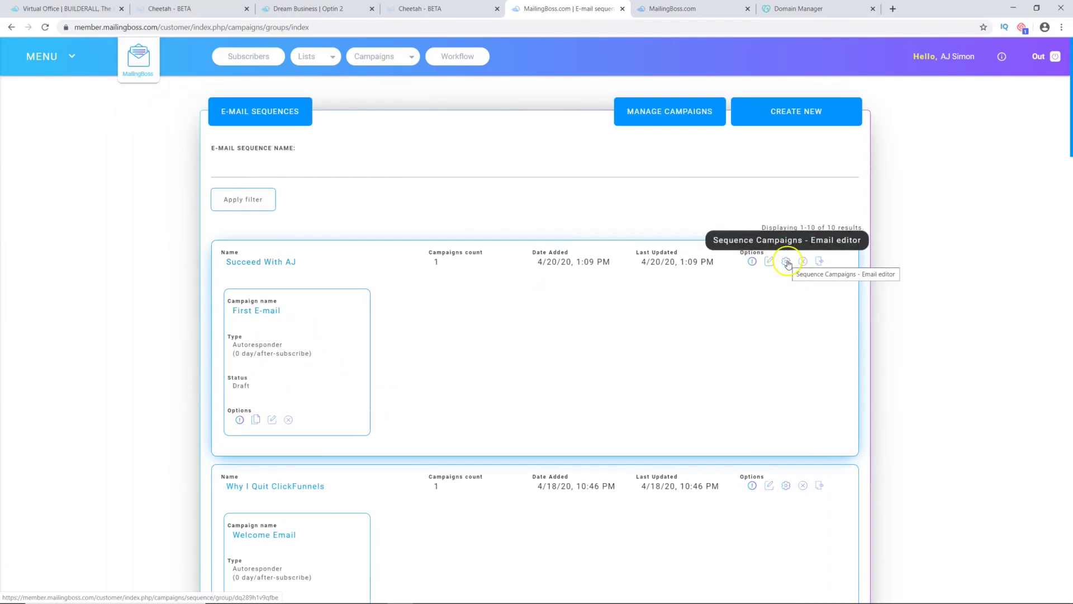
pyautogui.click(788, 262)
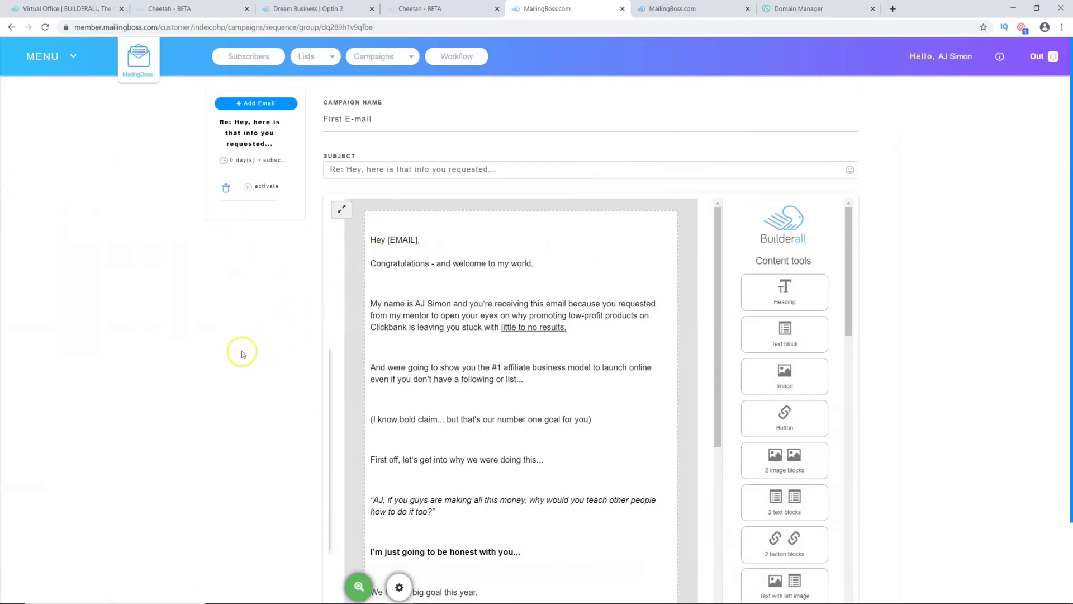
pyautogui.click(247, 108)
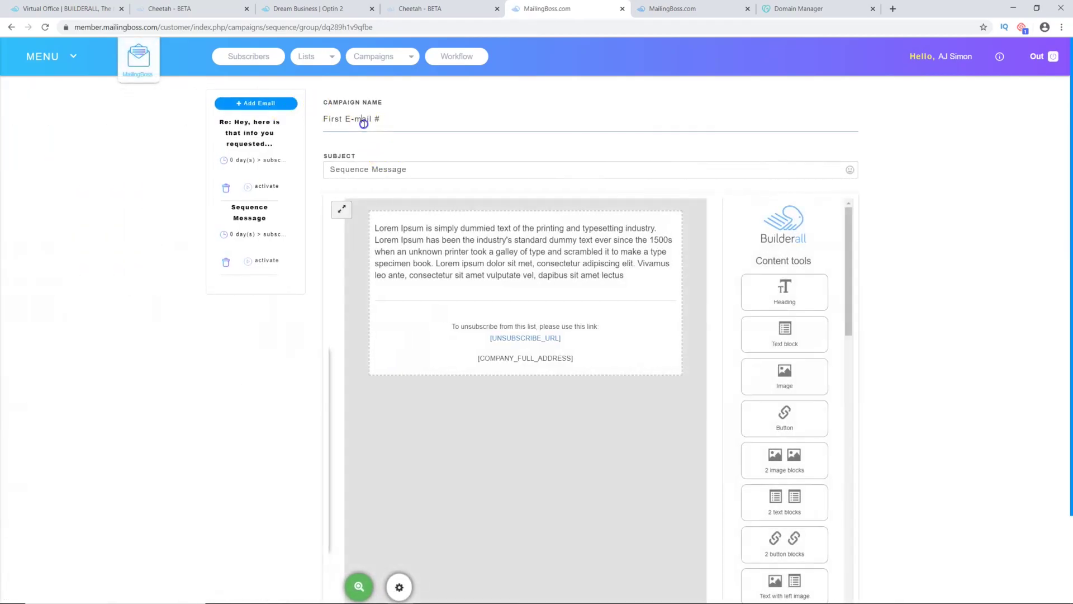
# Step: Name the new email 'Email #2' with subject 'Your subject here', and select its placeholder body
pyautogui.moveTo(392, 120); pyautogui.dragTo(317, 117)
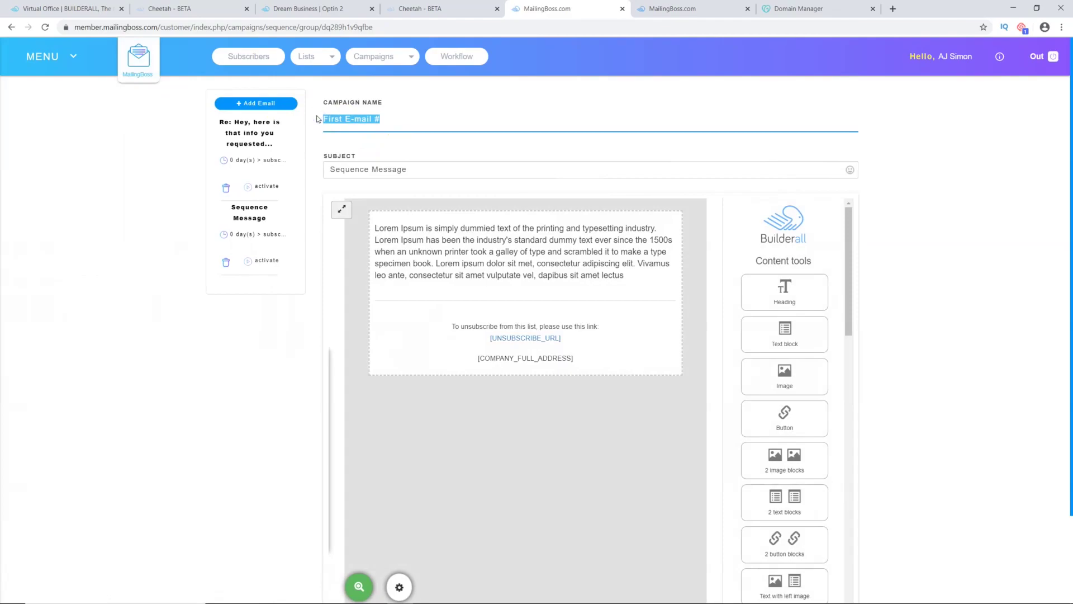
pyautogui.write('Email')
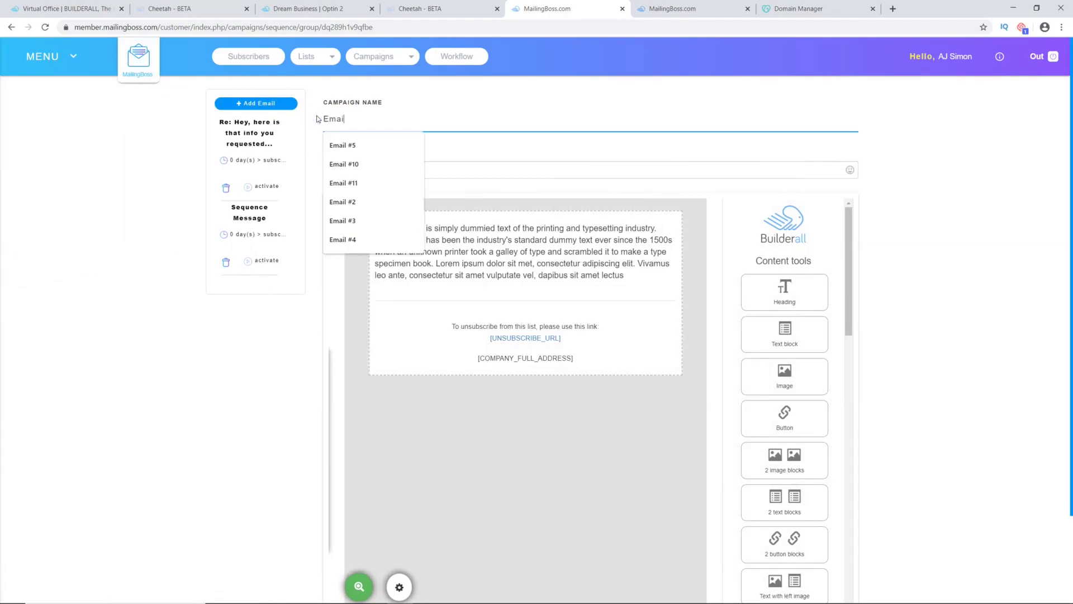
pyautogui.write(' #2')
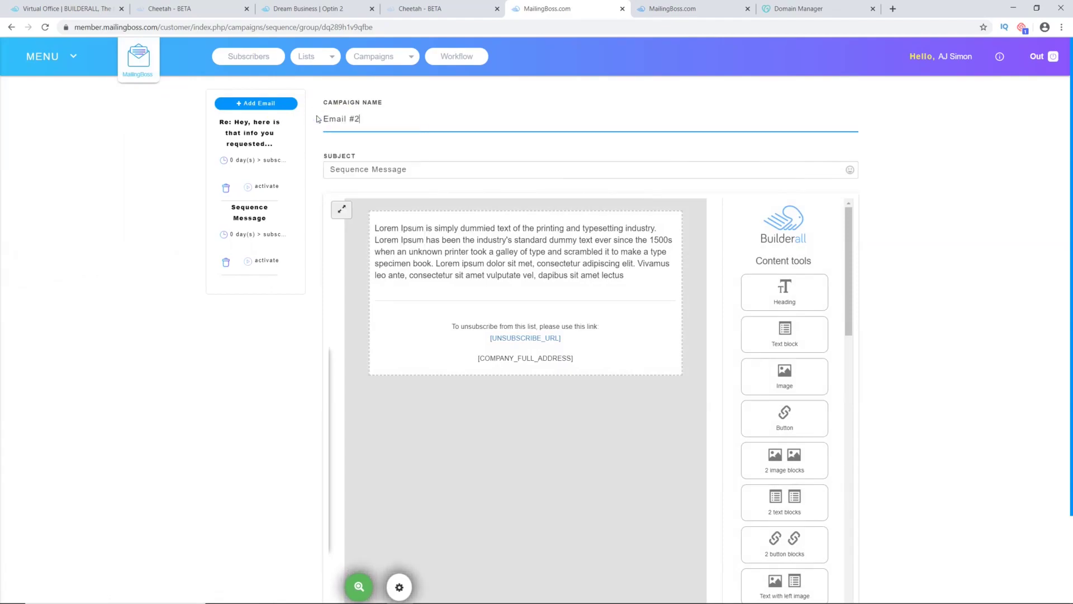
pyautogui.moveTo(417, 168); pyautogui.dragTo(327, 164)
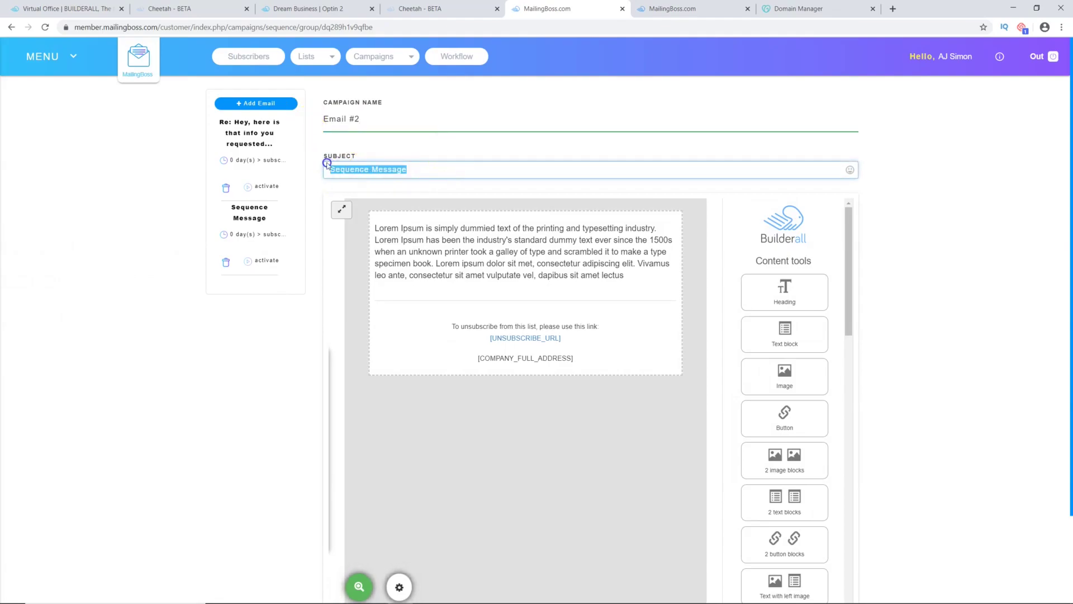
pyautogui.write('Your subject here')
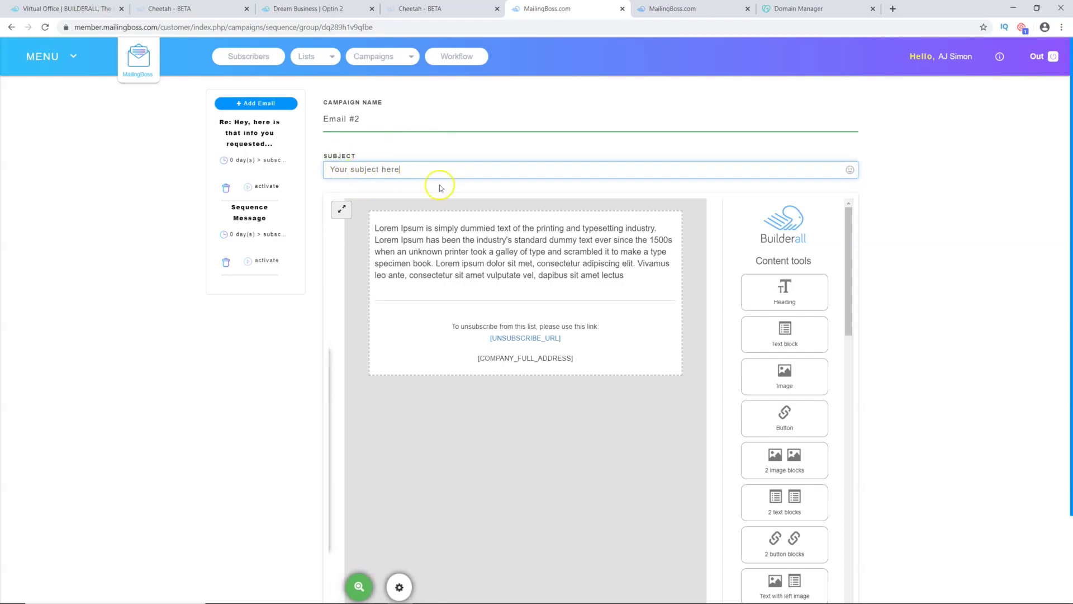
pyautogui.click(450, 254)
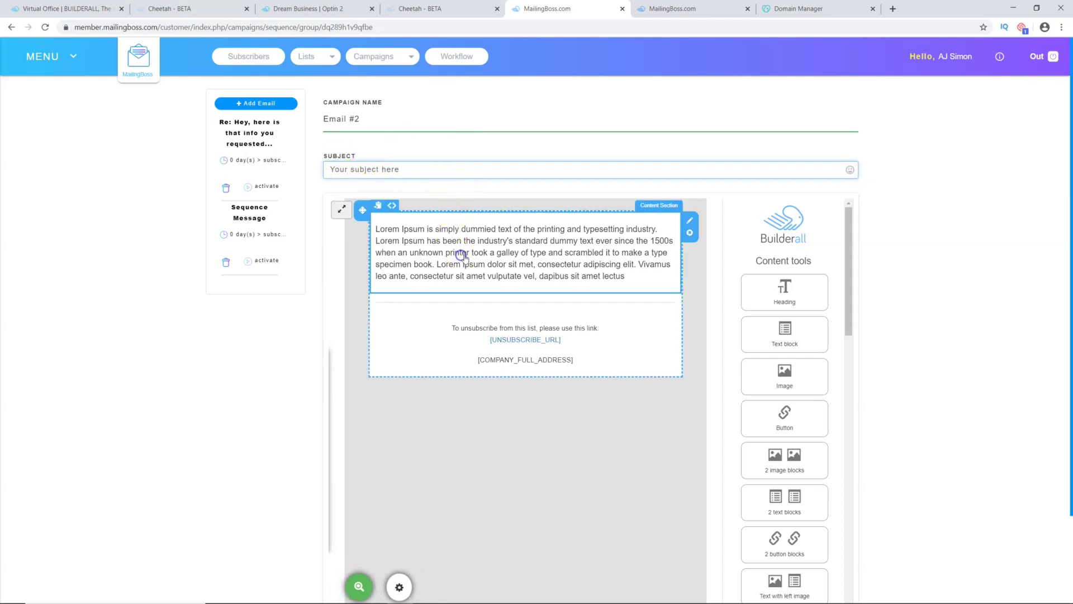
pyautogui.moveTo(632, 279); pyautogui.dragTo(361, 229)
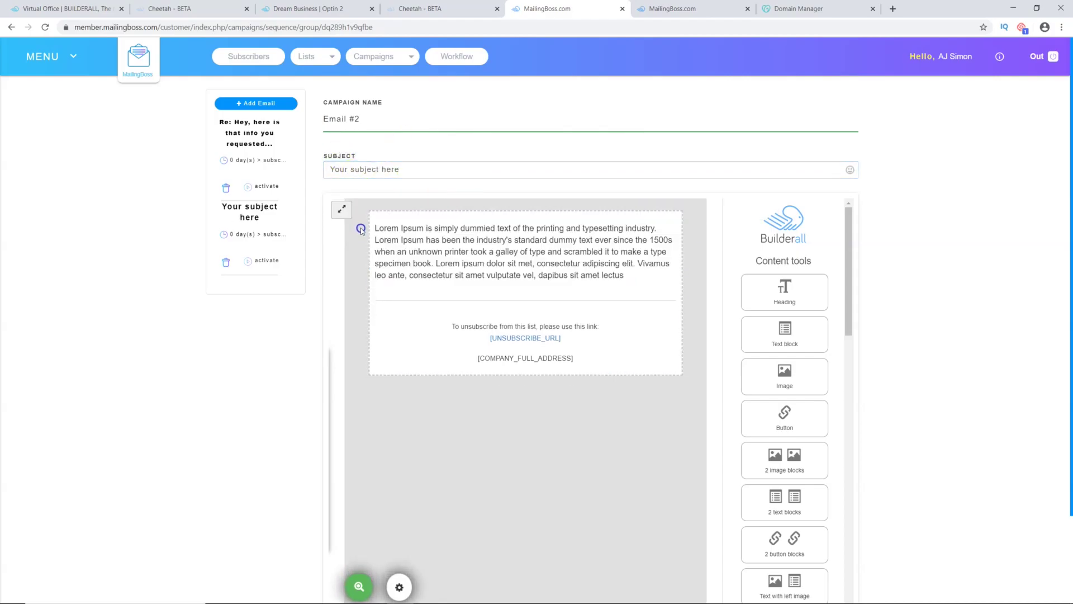
# Step: Replace Email #2's body with '2nd followup message.', save it, and return to the sequence
pyautogui.click(412, 240)
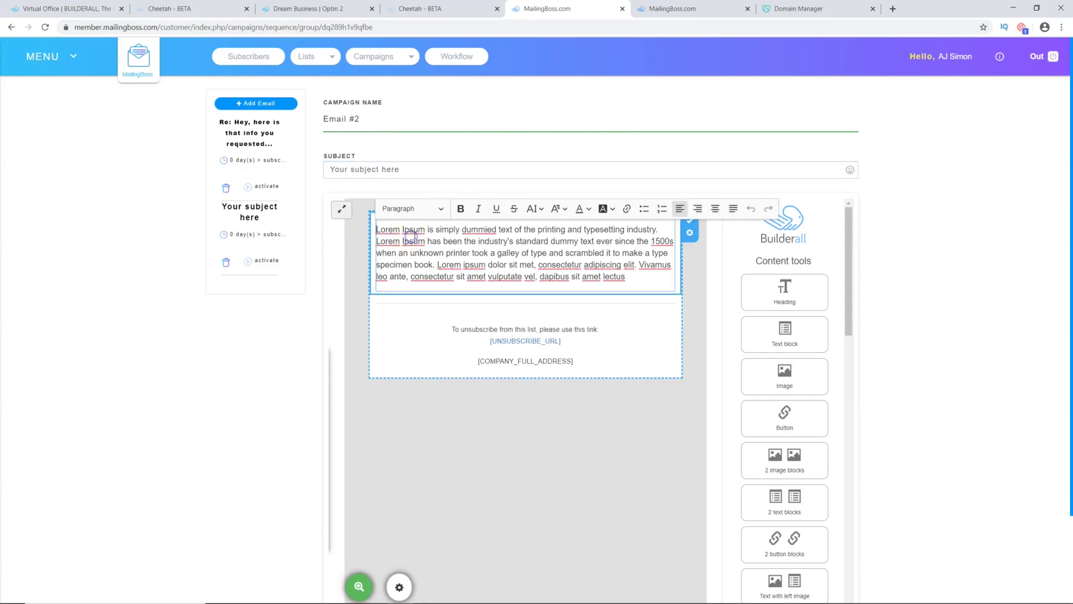
pyautogui.hotkey('ctrl', 'a')
pyautogui.write('2')
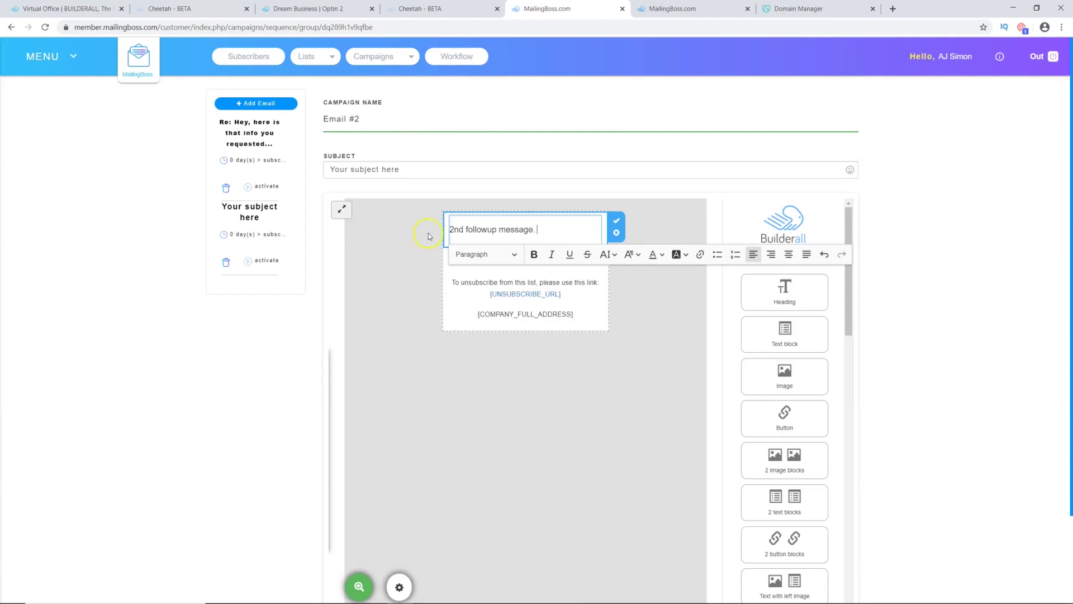
pyautogui.scroll(-2, 1035, 280)
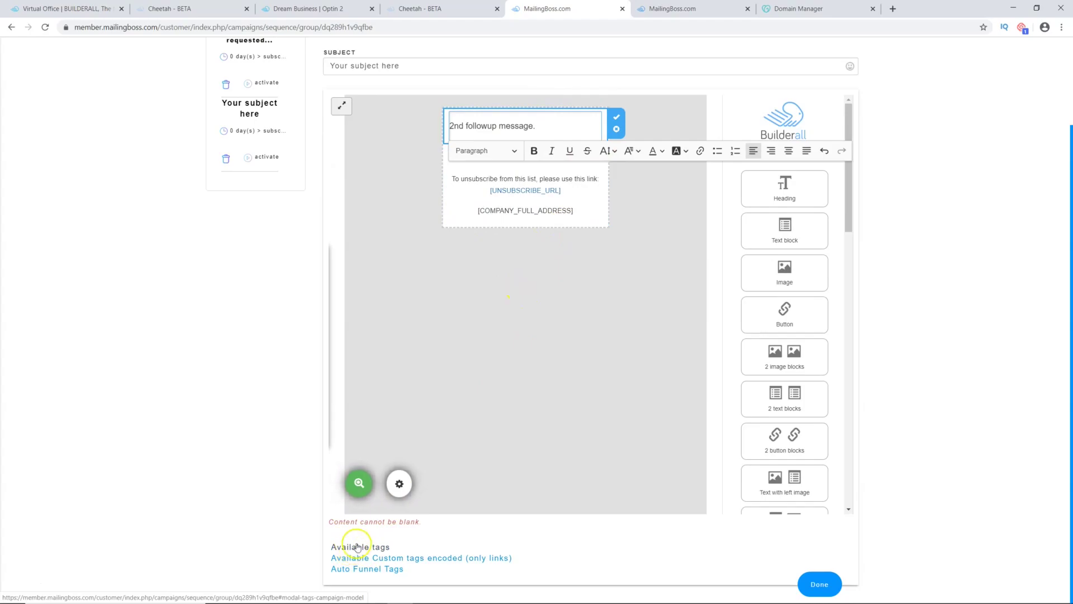
pyautogui.click(818, 582)
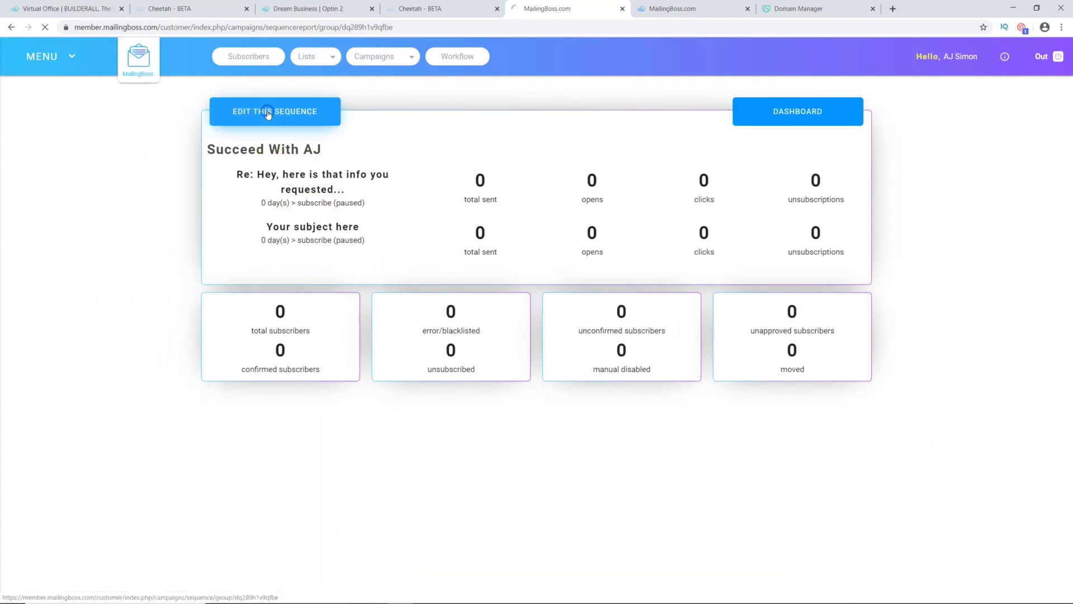
pyautogui.click(272, 114)
pyautogui.click(289, 115)
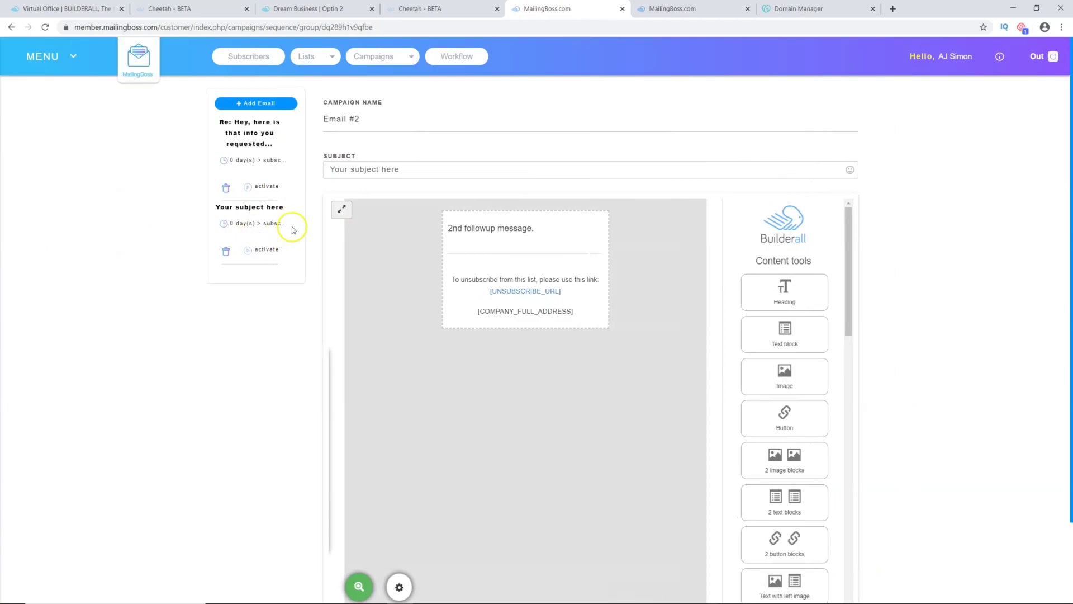
pyautogui.click(241, 208)
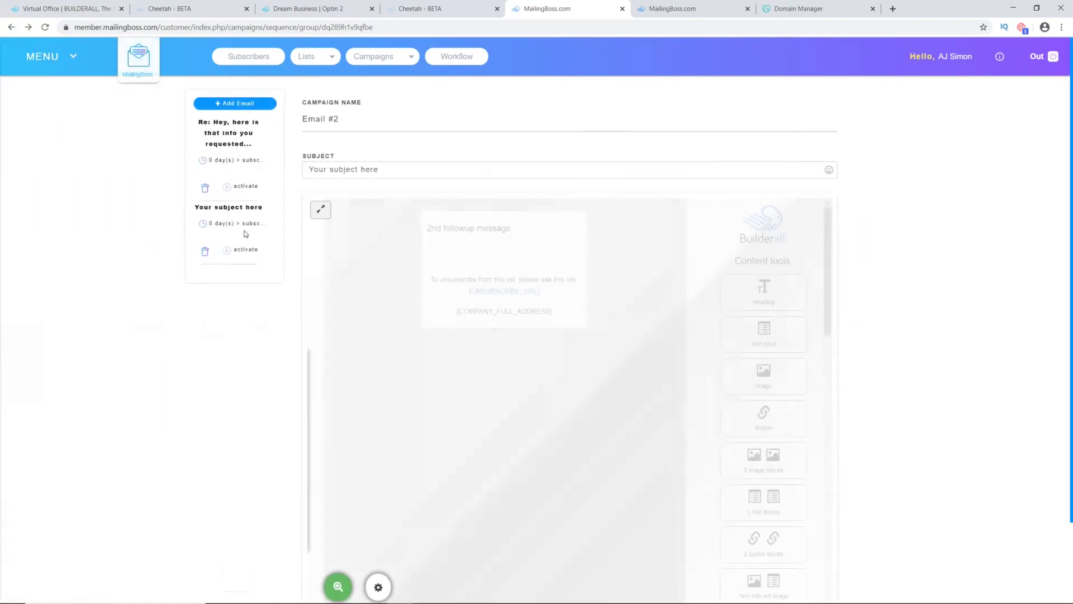
# Step: Set Email #2's Autoresponder Time Value to 1 day, save, and add another email
pyautogui.click(237, 224)
pyautogui.click(236, 225)
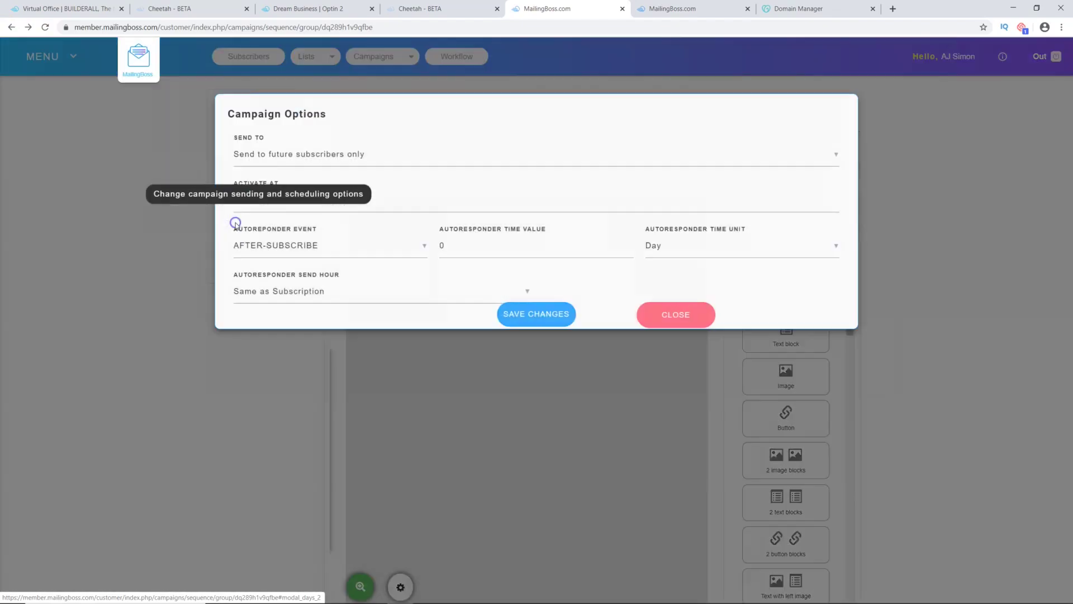
pyautogui.click(436, 237)
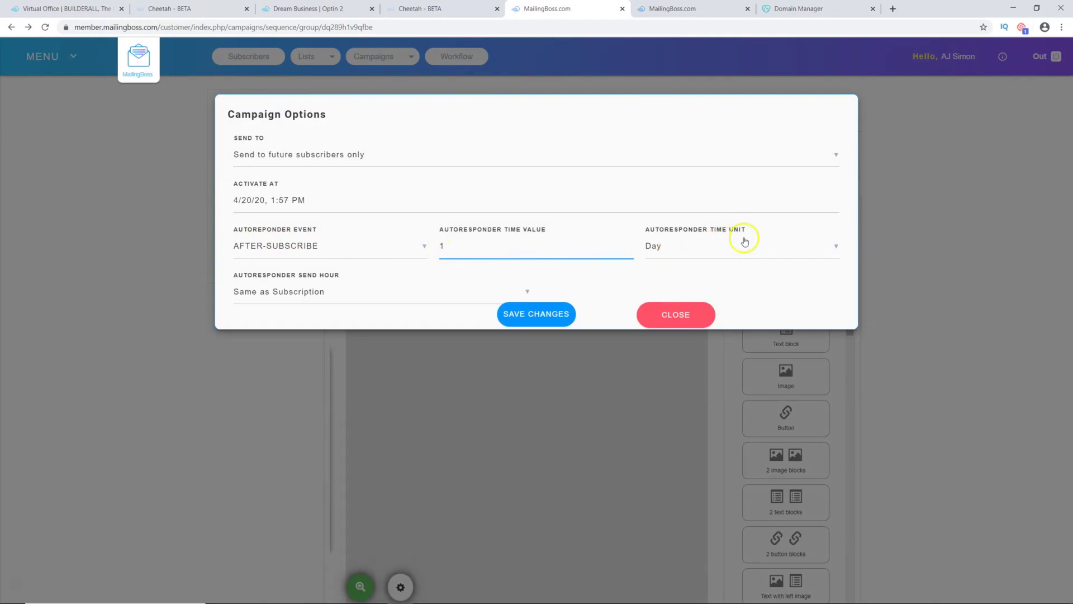
pyautogui.click(535, 315)
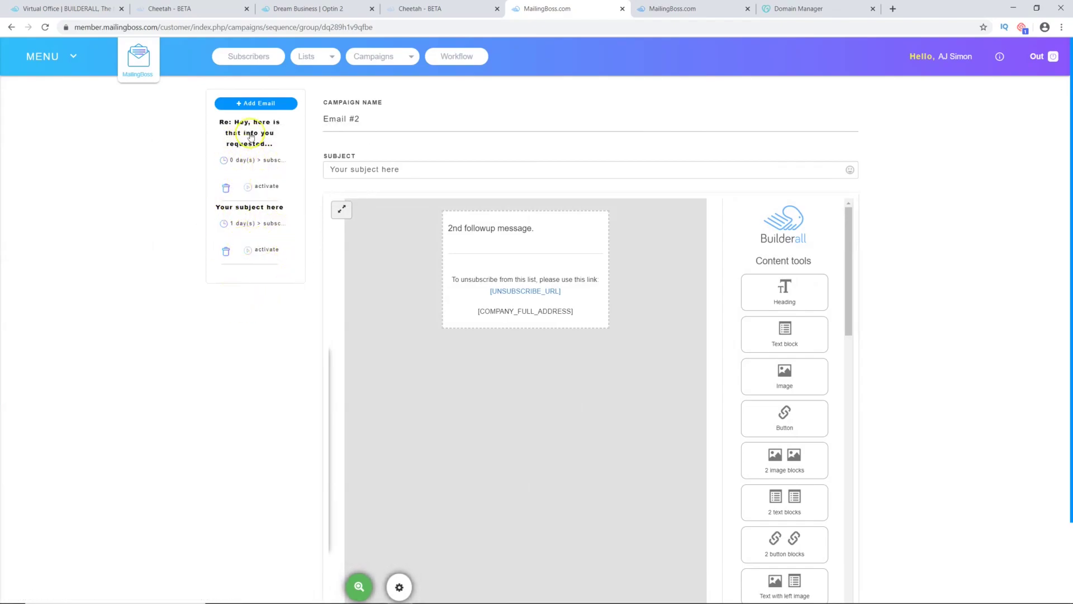
pyautogui.click(255, 105)
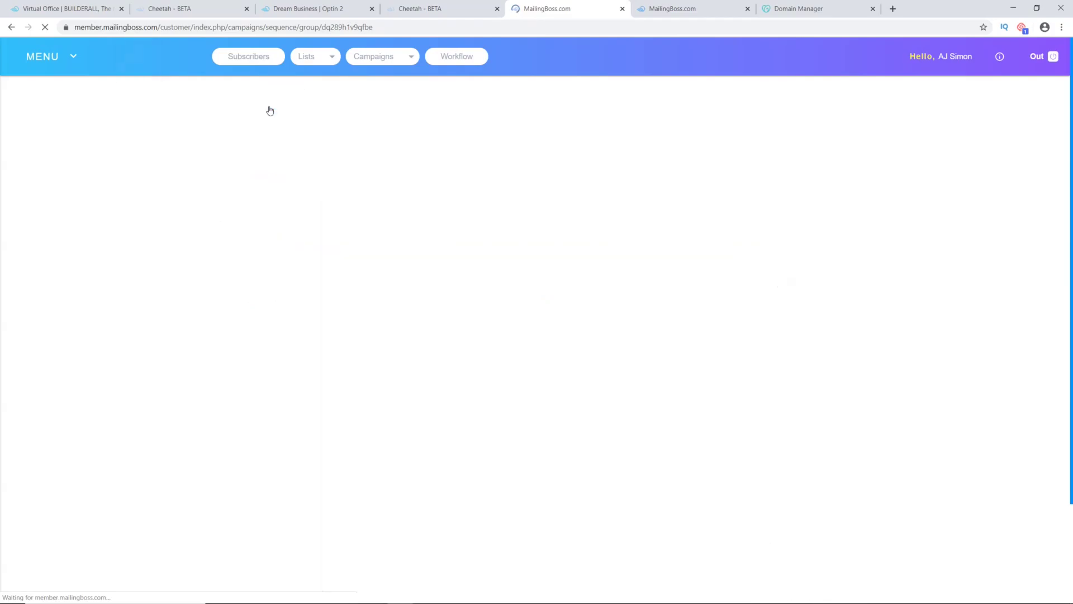
# Step: Make the third email 'Email #3' with subject 'Day 3' and body 'day 3', then save it
pyautogui.click(358, 118)
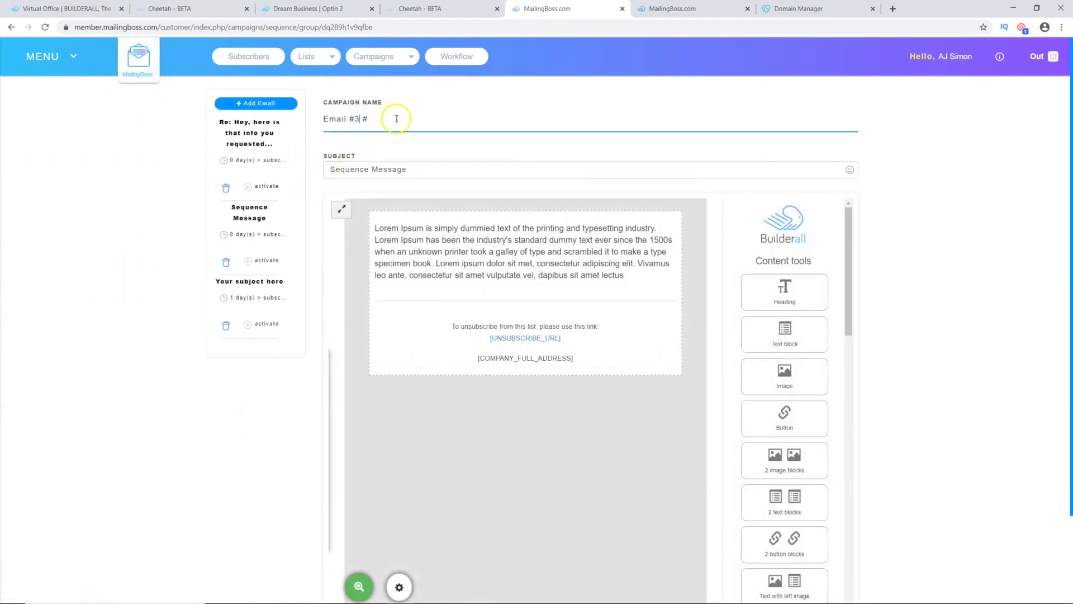
pyautogui.moveTo(405, 169); pyautogui.dragTo(325, 174)
pyautogui.write('Day 3')
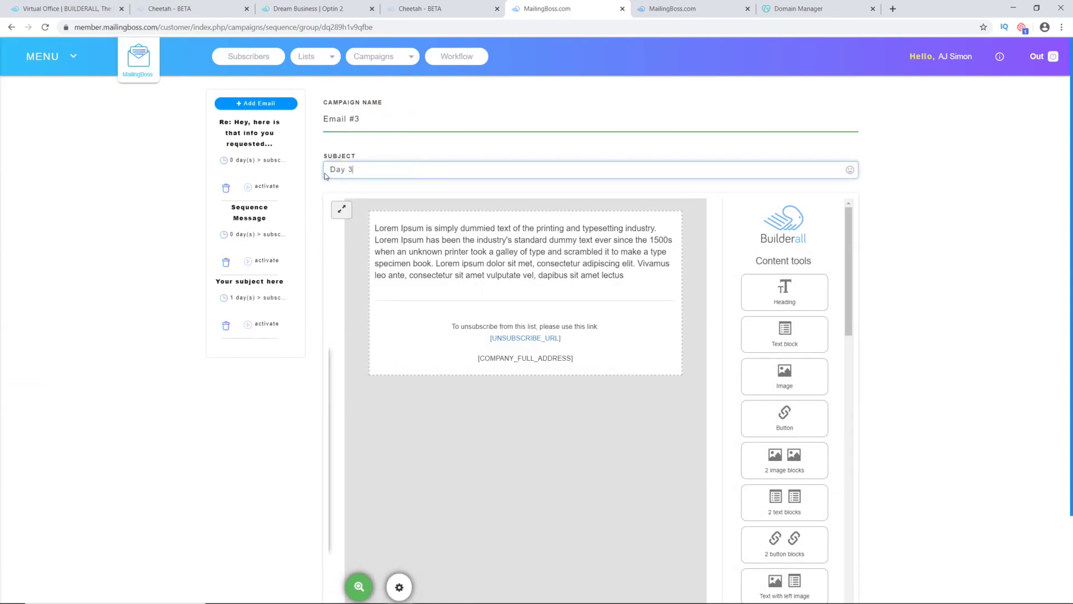
pyautogui.click(401, 273)
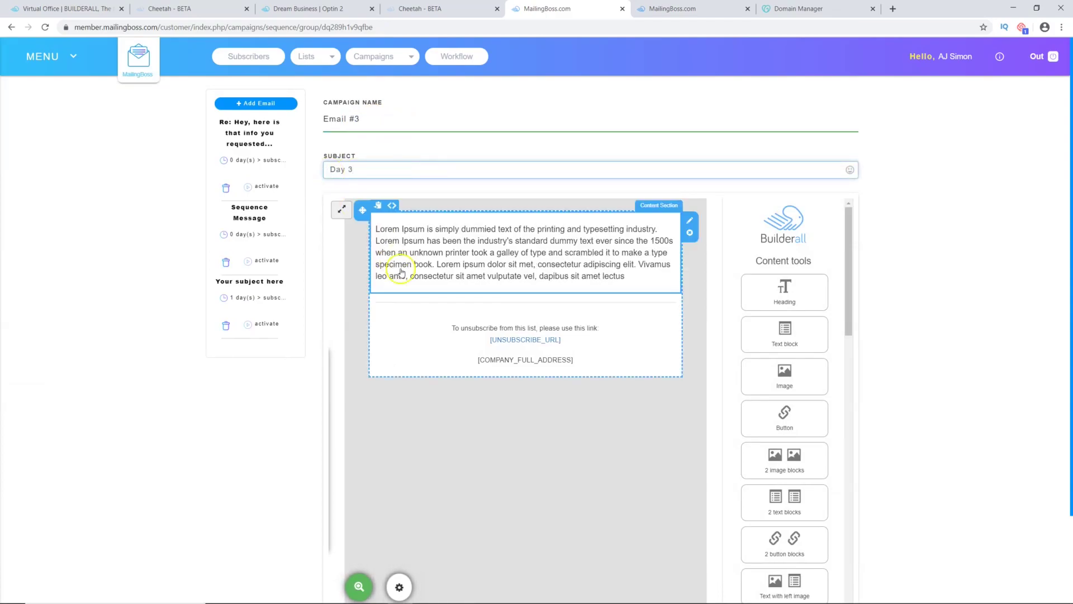
pyautogui.tripleClick(401, 267)
pyautogui.write('day ')
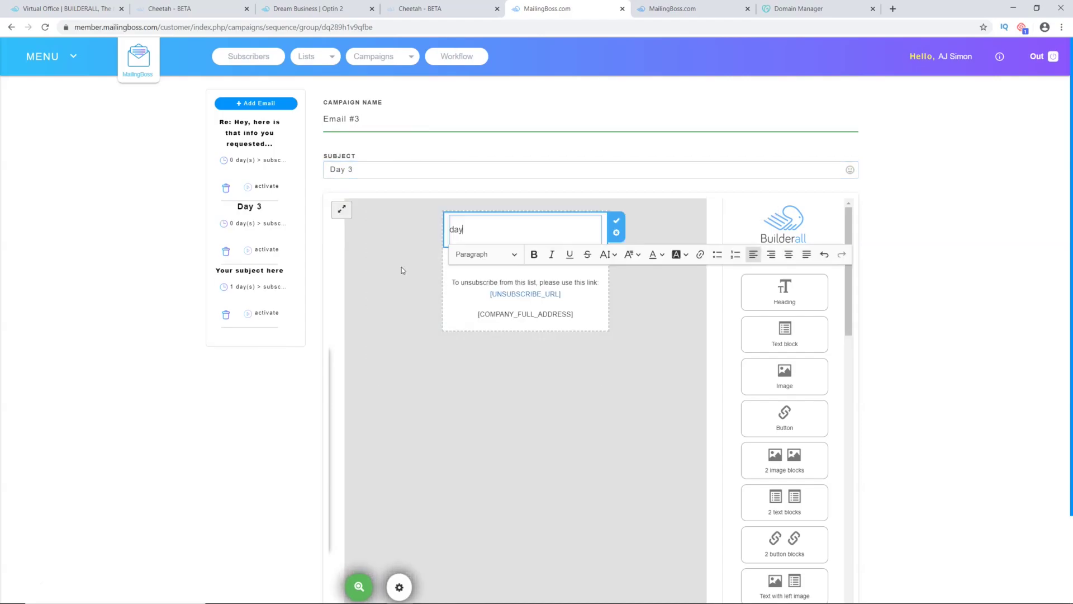
pyautogui.write('3')
pyautogui.scroll(-2, 867, 288)
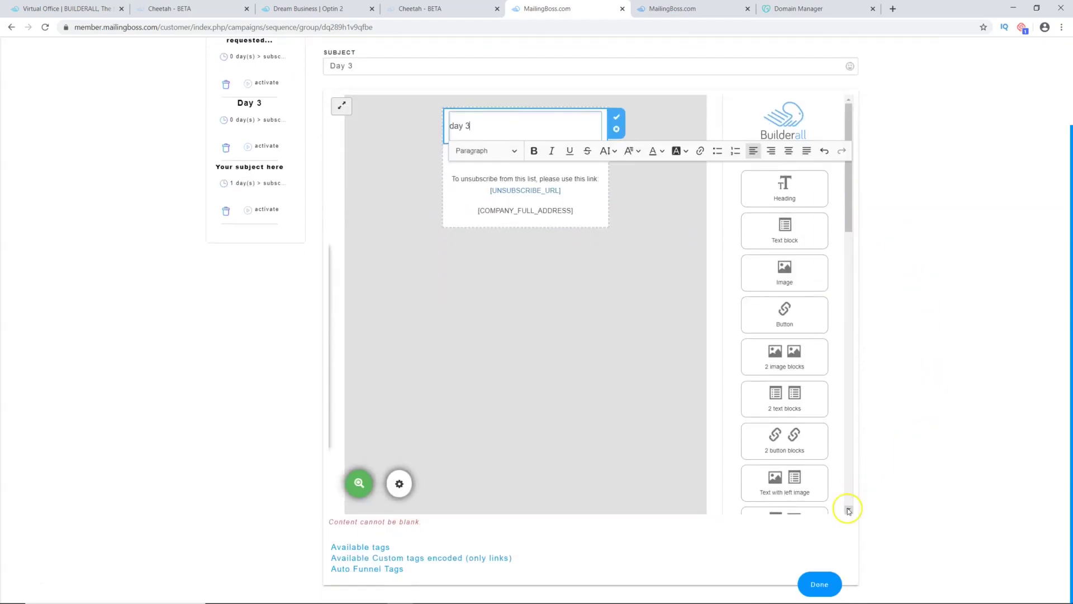
pyautogui.click(814, 585)
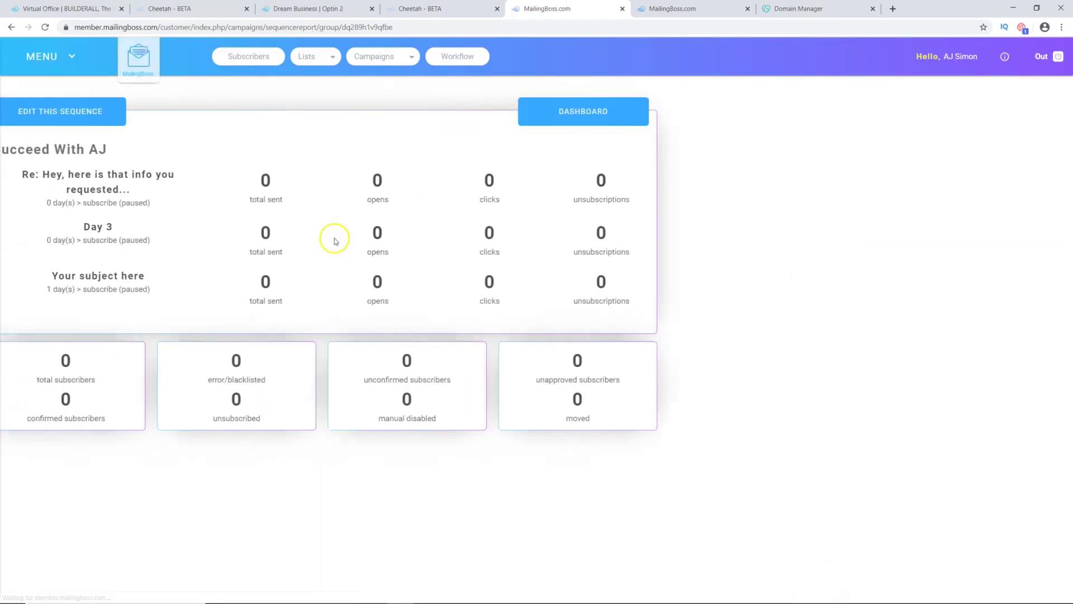
pyautogui.click(304, 111)
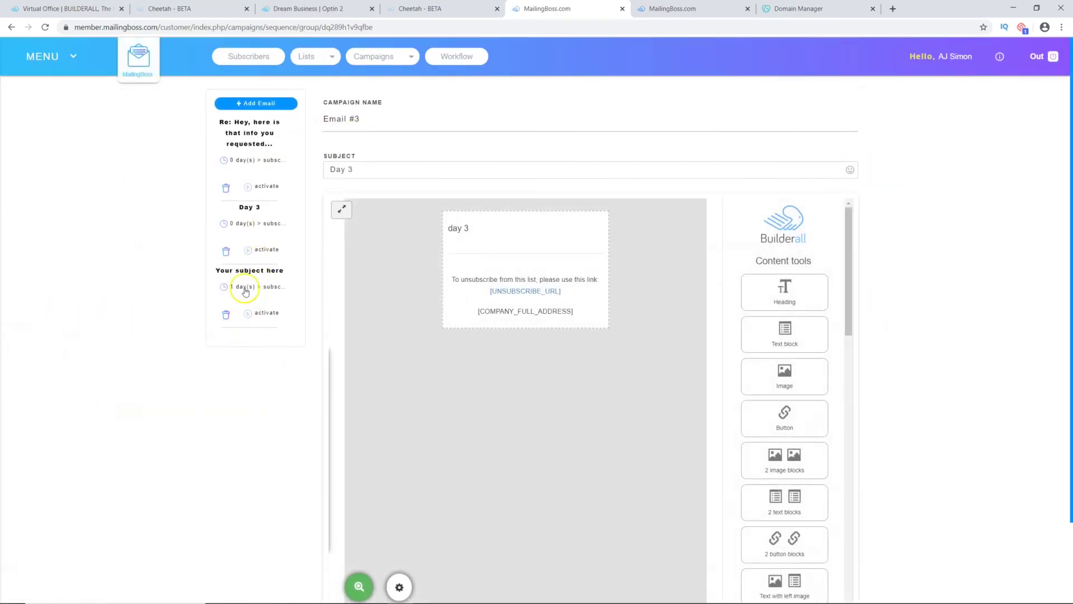
pyautogui.click(230, 222)
# Step: Change the Day 3 email's Autoresponder Time Value to 2 days and save the change
pyautogui.doubleClick(438, 246)
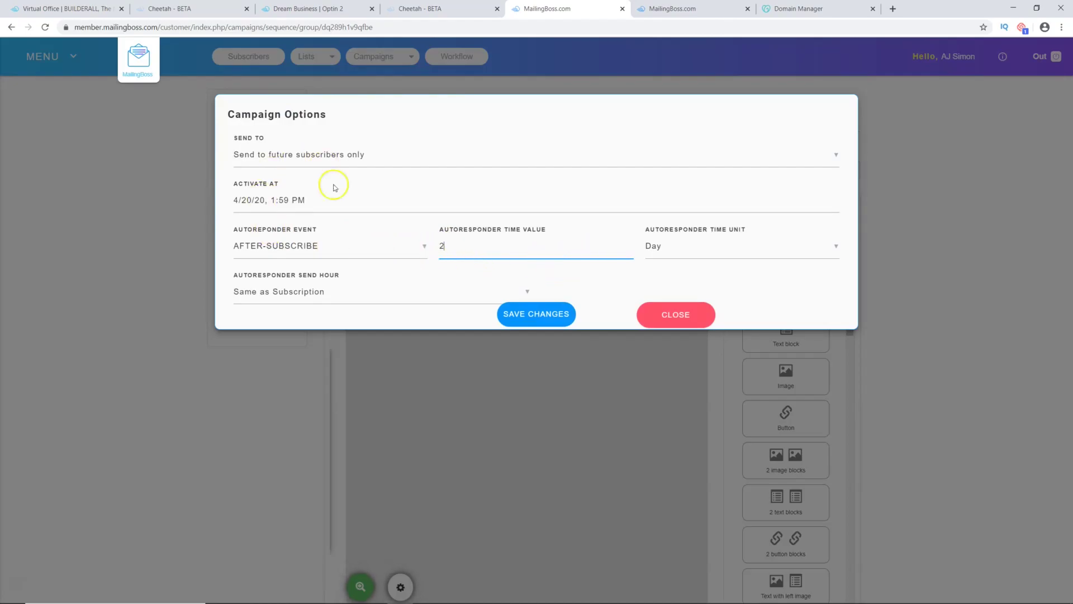
pyautogui.click(545, 315)
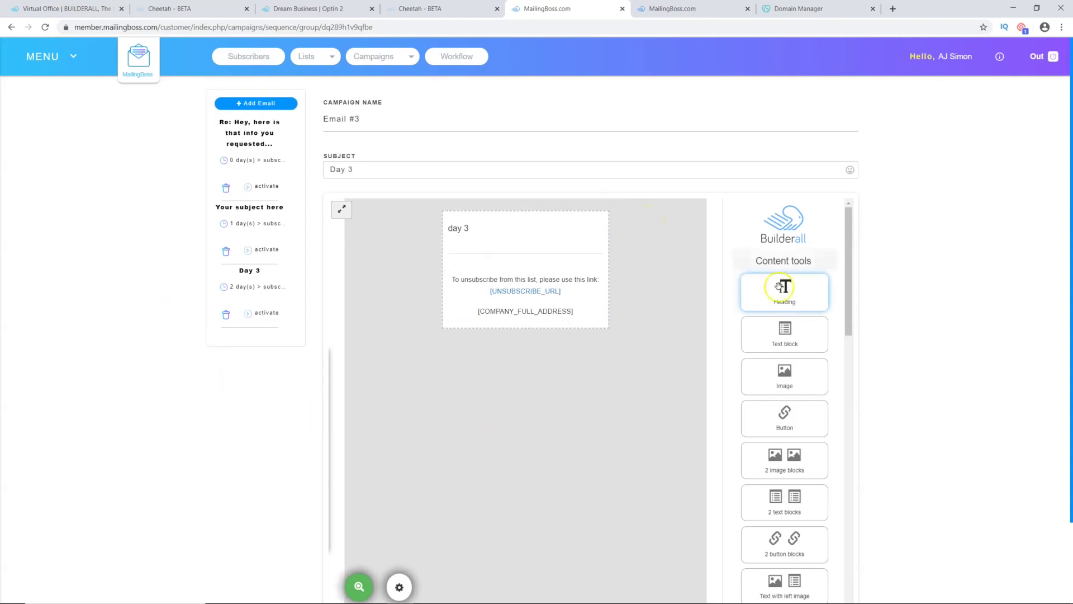
# Step: Select the 'day 3' heading text in the Day 3 email's body
pyautogui.click(503, 230)
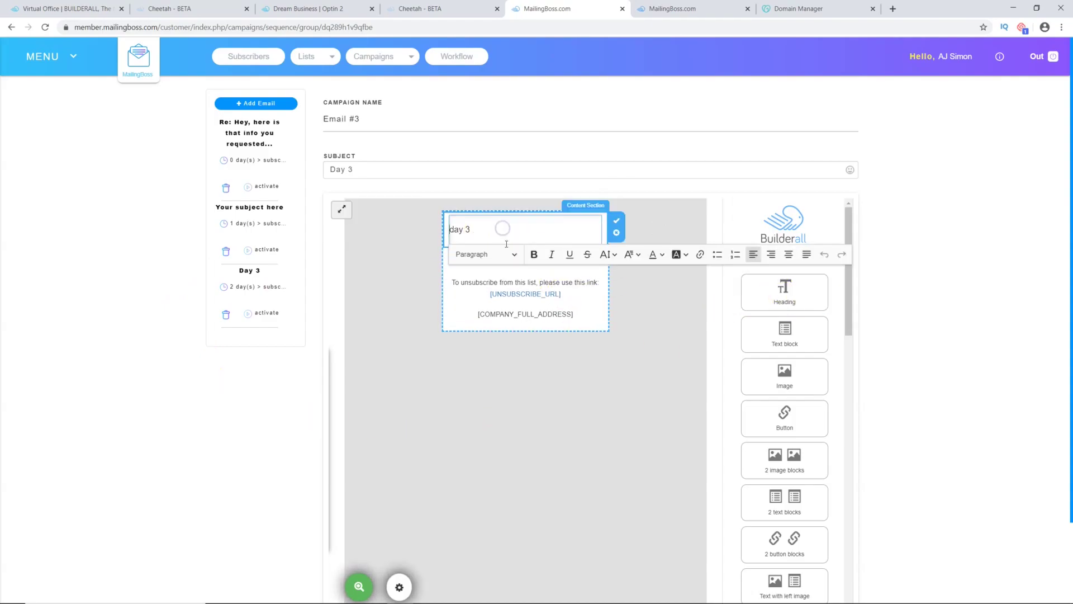
pyautogui.moveTo(490, 232); pyautogui.dragTo(448, 229)
pyautogui.click(473, 233)
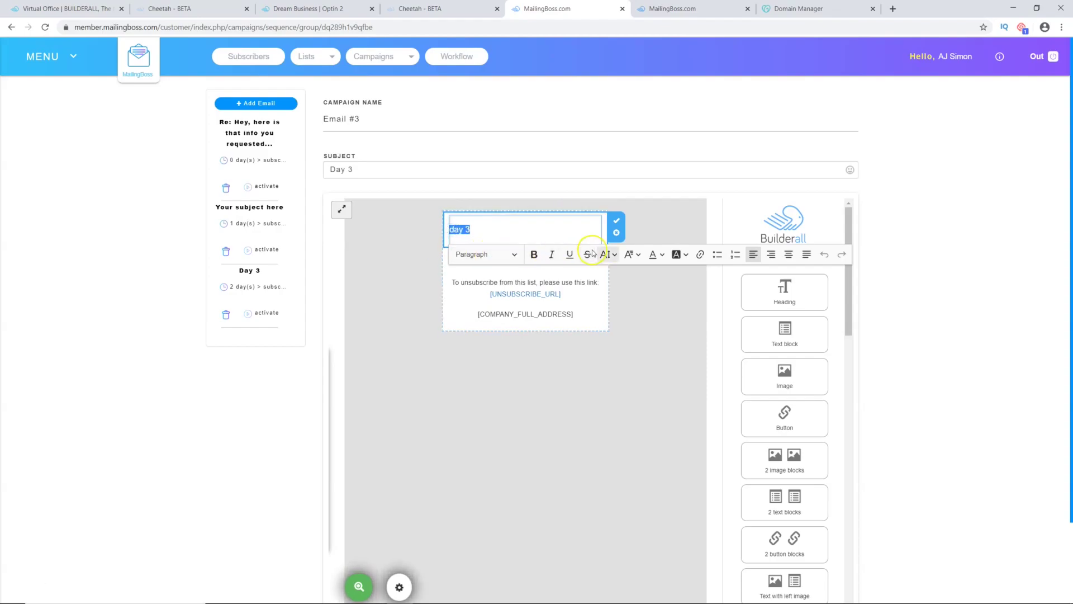
pyautogui.click(702, 254)
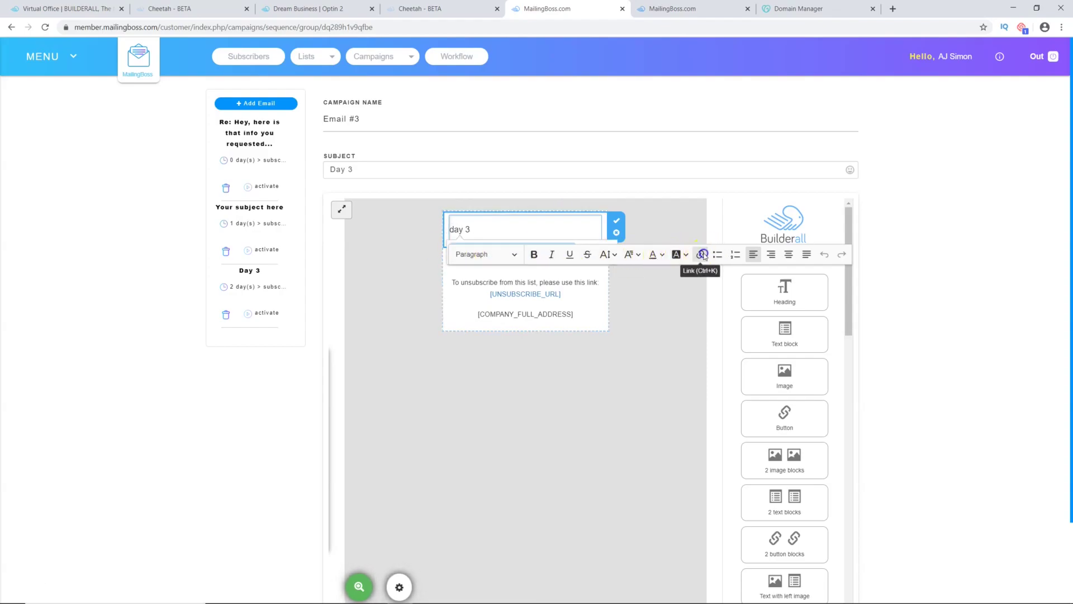
pyautogui.scroll(-2, 481, 247)
pyautogui.scroll(1, 490, 245)
pyautogui.hotkey('ctrl', 'a')
pyautogui.scroll(-1, 978, 352)
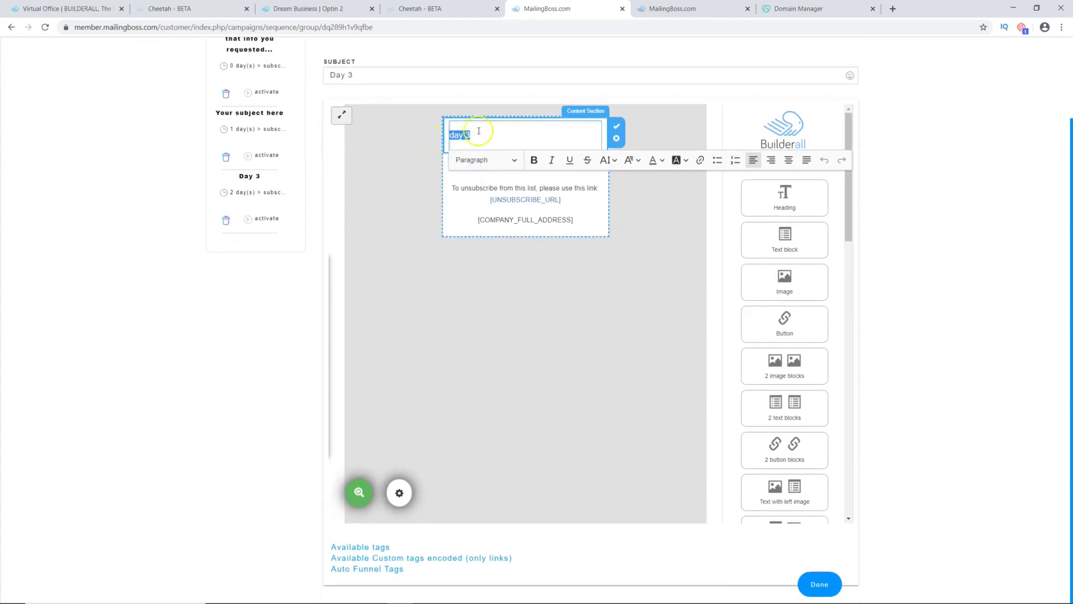
pyautogui.click(911, 280)
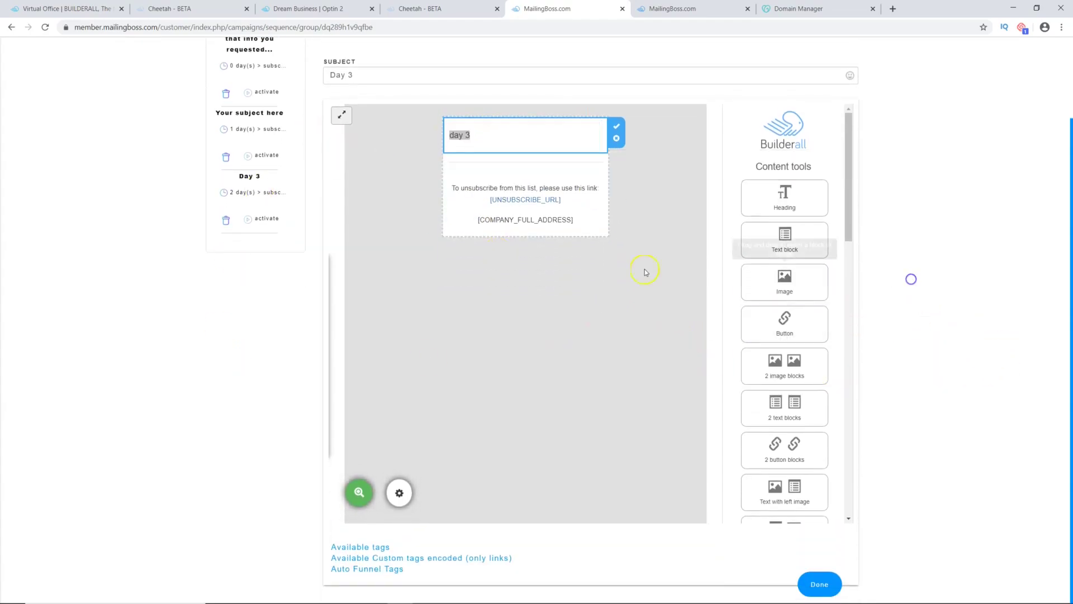
# Step: Replace the heading with three filler lines ('asfasfdasfasfasf', 'afdafasfasf', 'asfd') and save the email
pyautogui.click(491, 139)
pyautogui.write('asfasfdasfasfas')
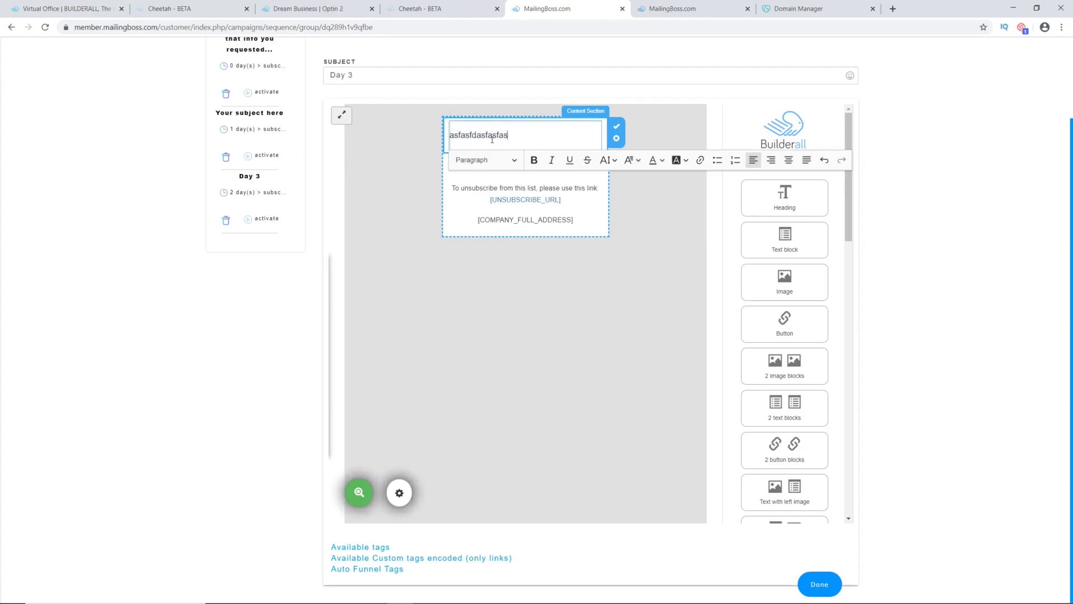
pyautogui.write('f')
pyautogui.press('Return')
pyautogui.press('Return')
pyautogui.press('Return')
pyautogui.write('afdafasfasf')
pyautogui.press('Return')
pyautogui.press('Return')
pyautogui.write('asfd')
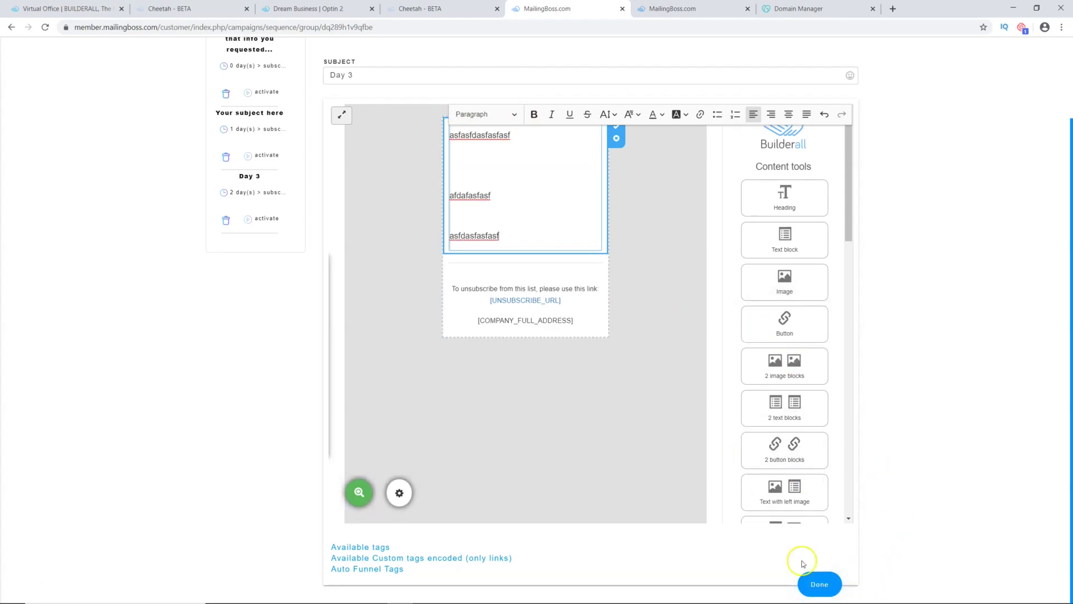
pyautogui.click(820, 584)
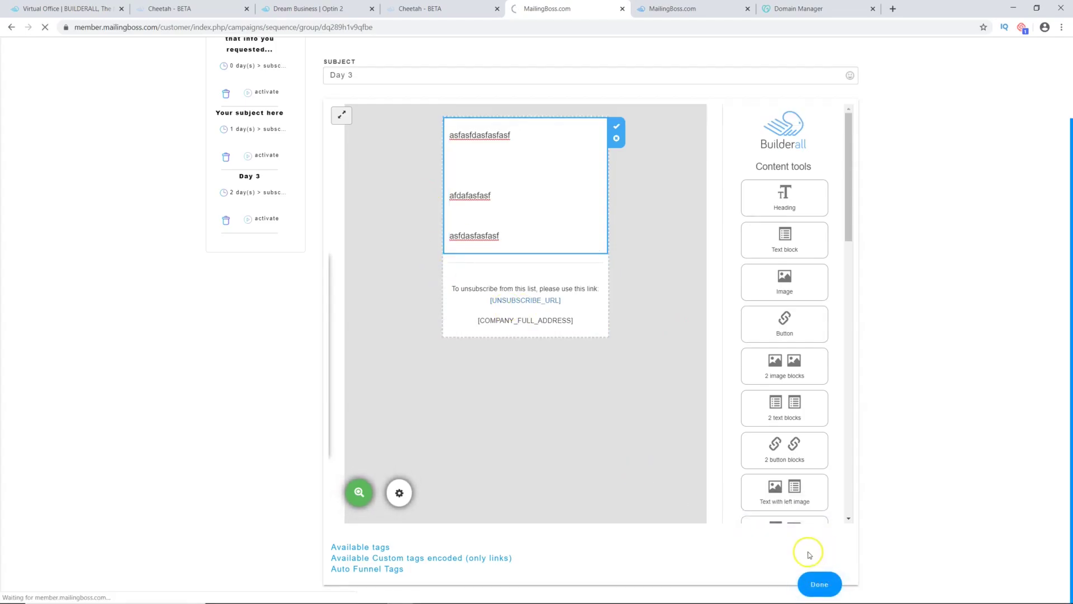
# Step: Reopen the Day 3 email's body in the sequence, then switch to the Cheetah sites dashboard
pyautogui.click(263, 115)
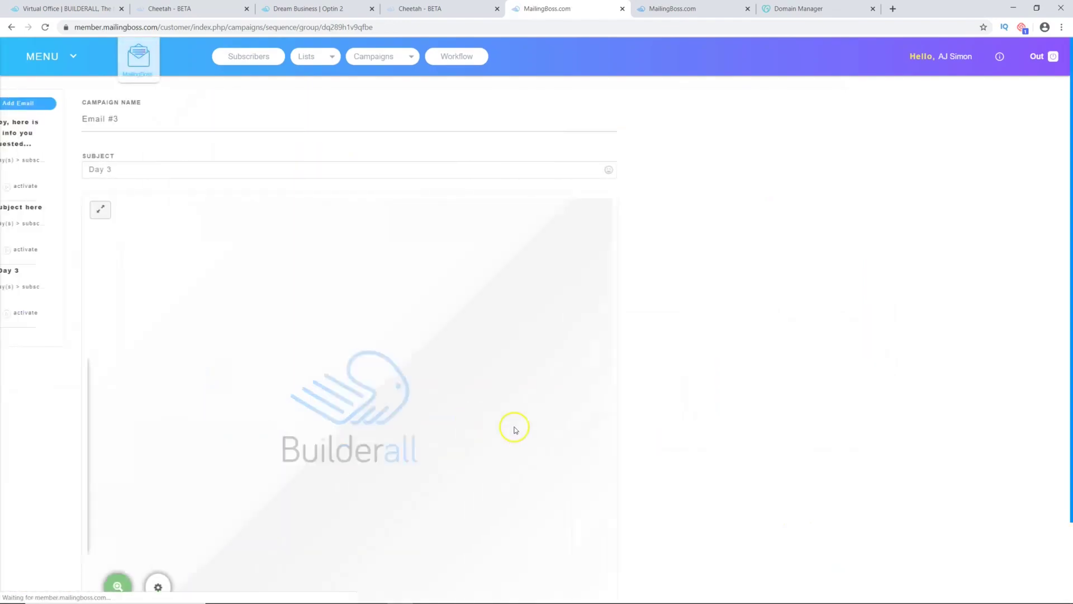
pyautogui.click(500, 331)
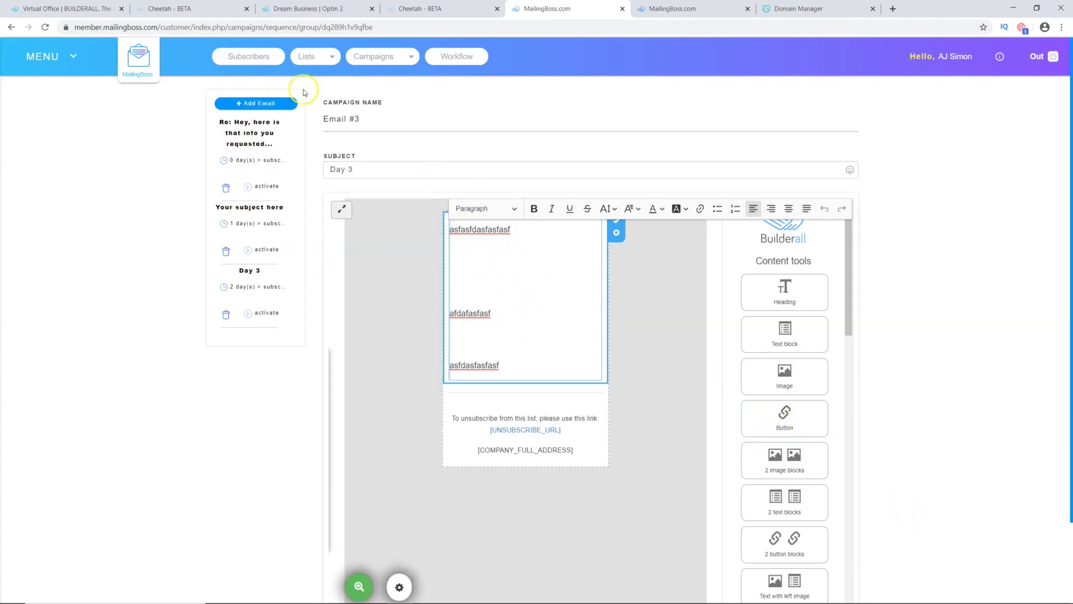
pyautogui.moveTo(363, 169); pyautogui.dragTo(301, 172)
pyautogui.click(510, 344)
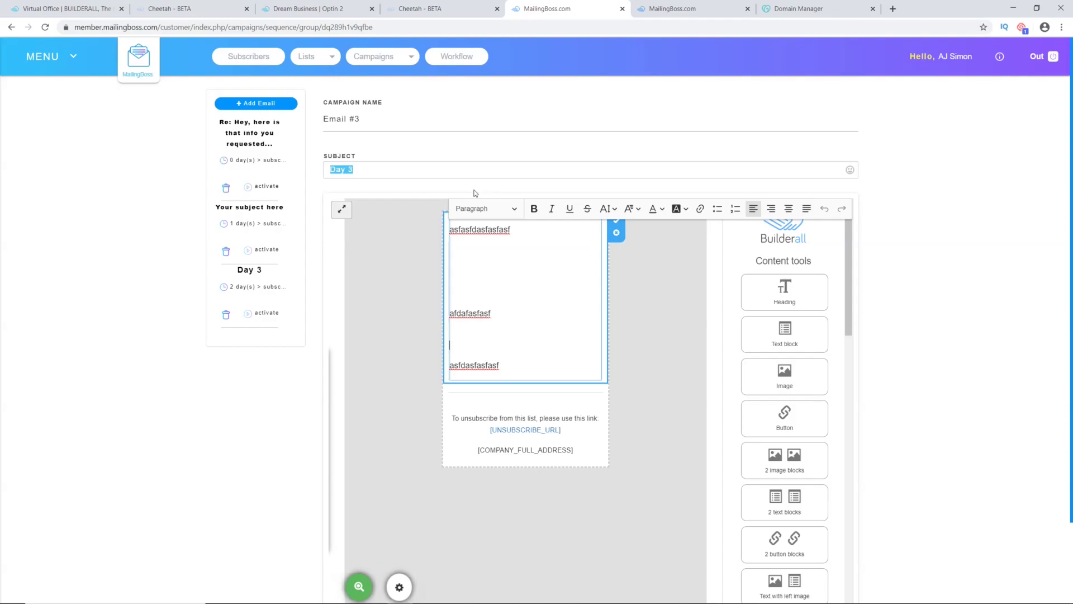
pyautogui.click(182, 8)
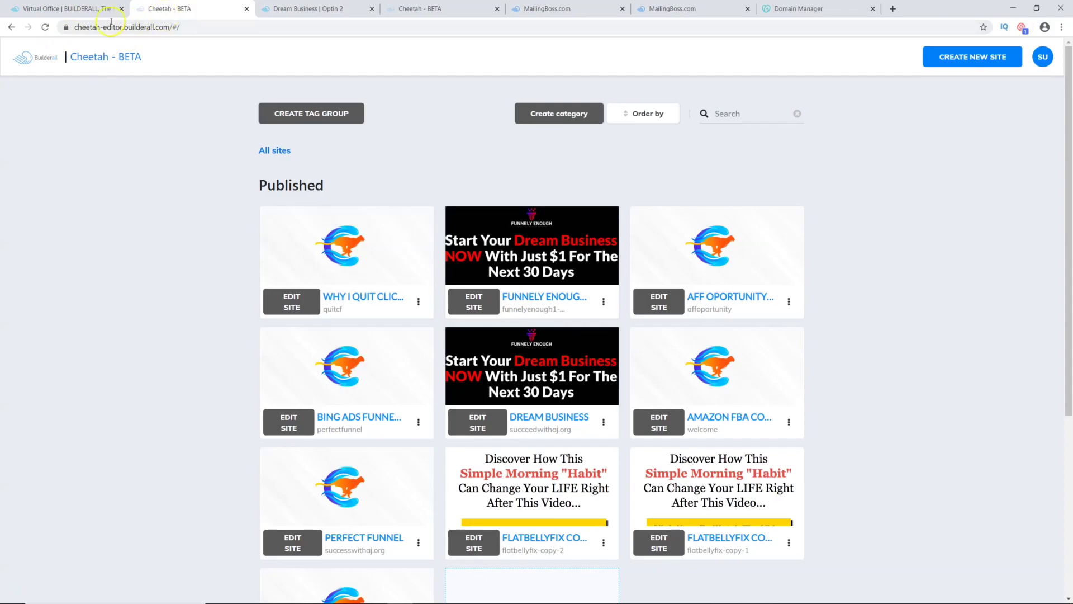
# Step: Launch Cheetah from the Virtual Office and view Dream Business's OPTIN page live in a new tab
pyautogui.click(49, 27)
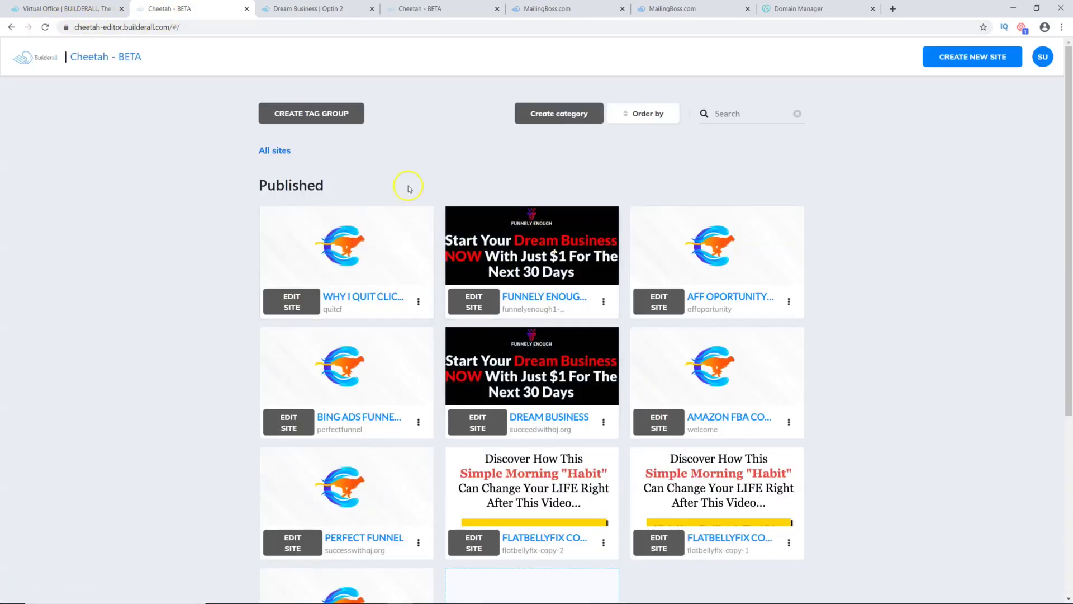
pyautogui.click(67, 8)
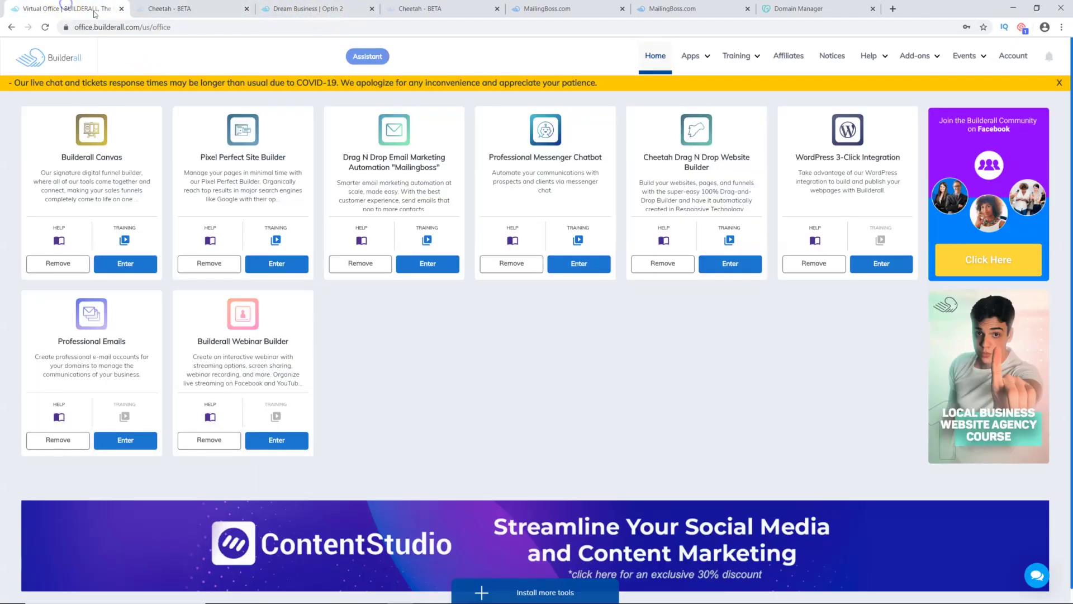
pyautogui.moveTo(691, 55)
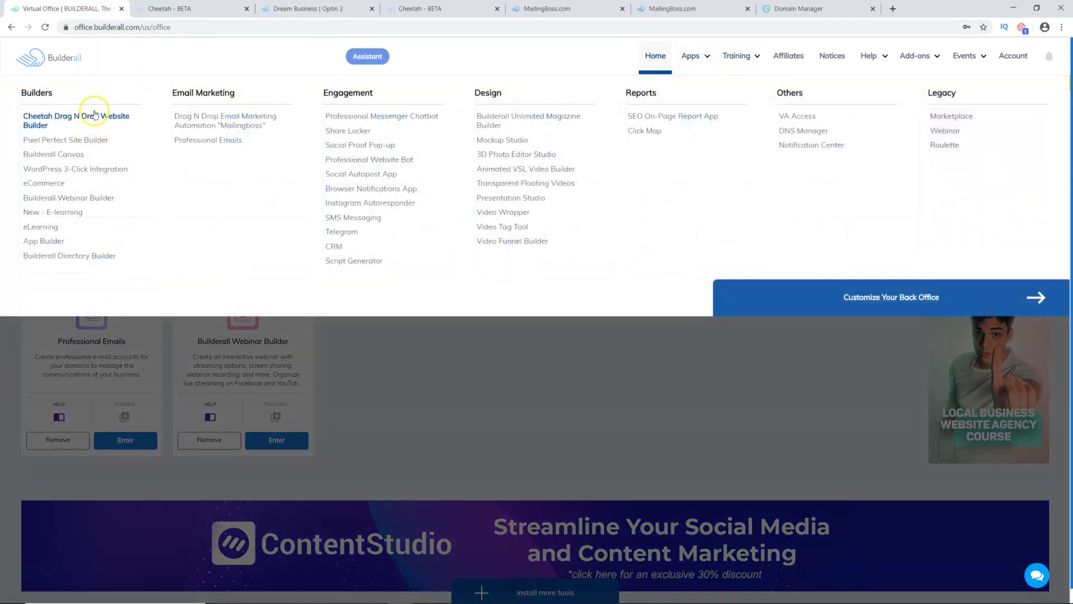
pyautogui.click(79, 118)
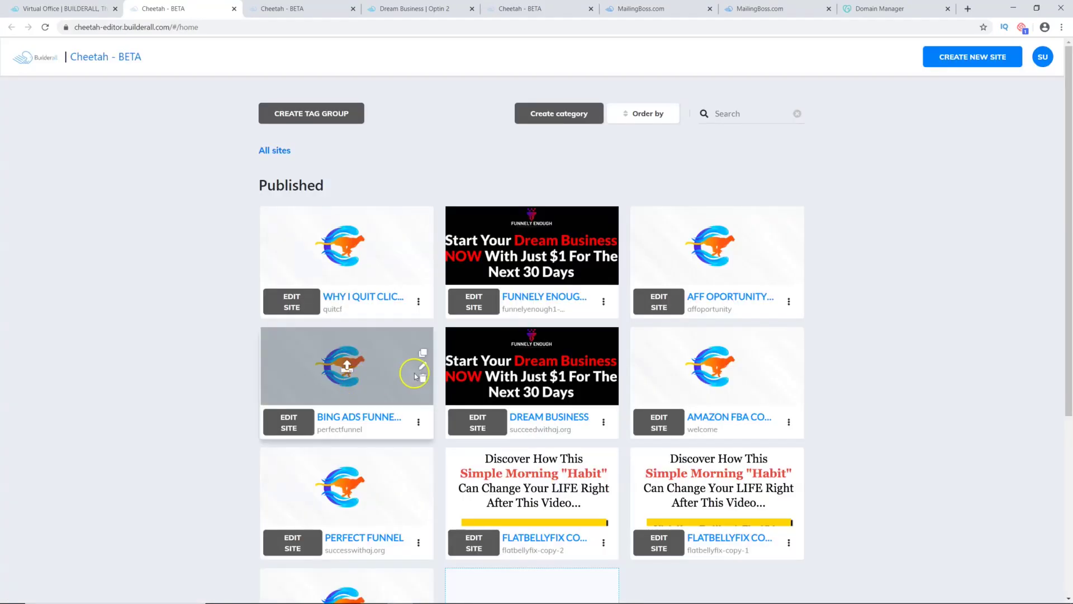
pyautogui.scroll(-2, 453, 375)
pyautogui.scroll(2, 454, 335)
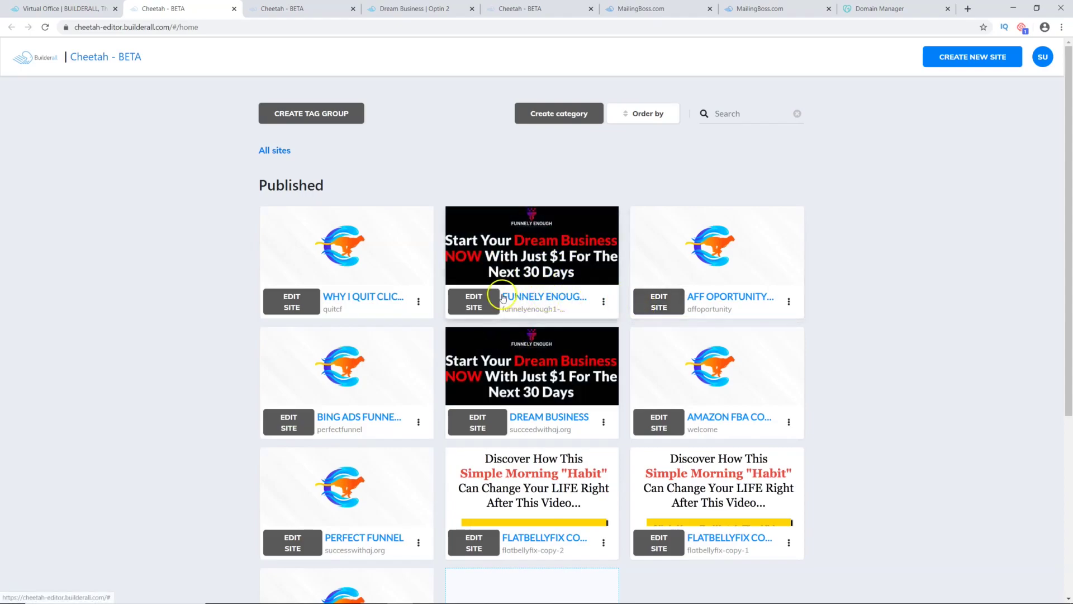
pyautogui.click(481, 422)
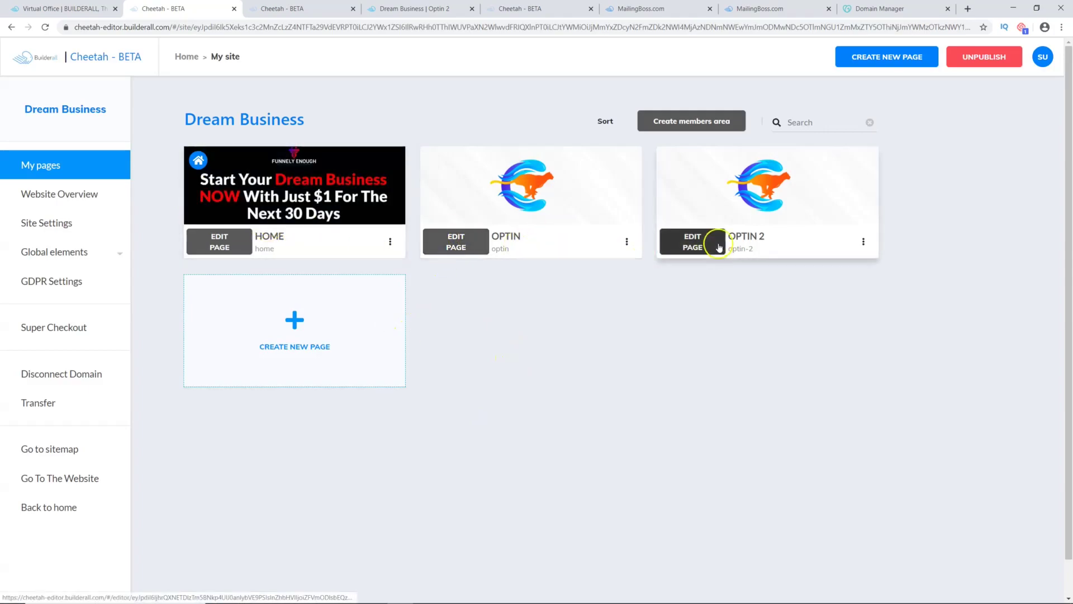
pyautogui.click(627, 242)
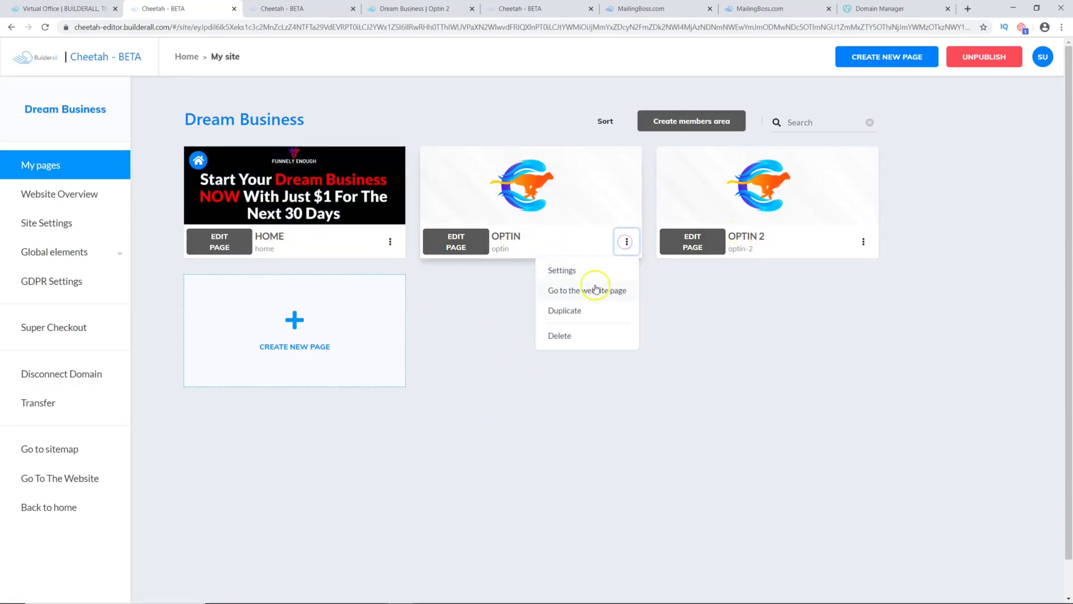
pyautogui.click(586, 292)
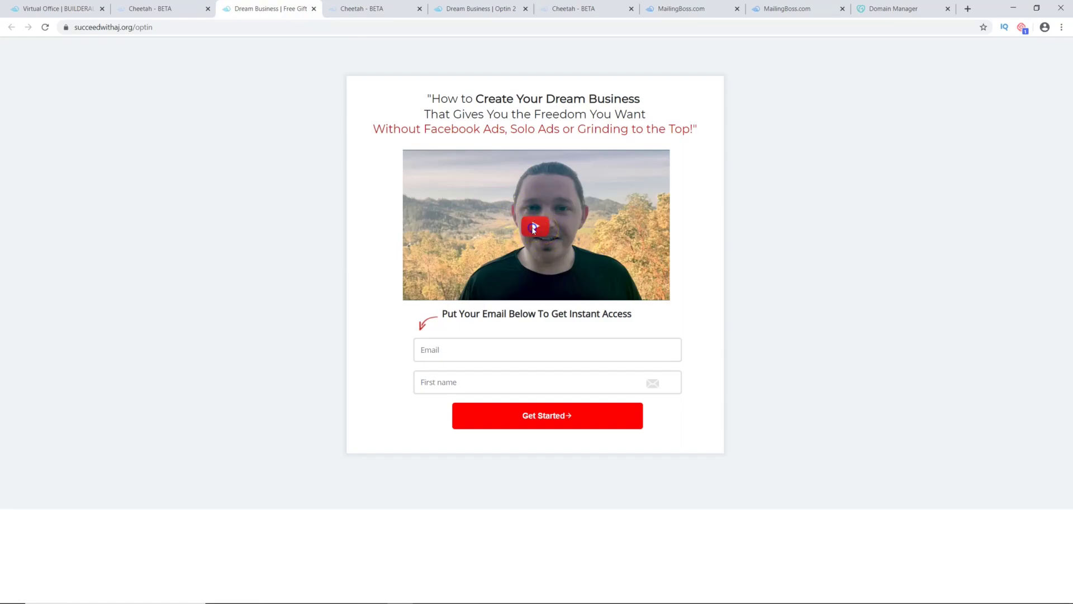
# Step: Trigger the live page's opt-in pop-up, close it, and close the live tab
pyautogui.click(533, 229)
pyautogui.click(778, 124)
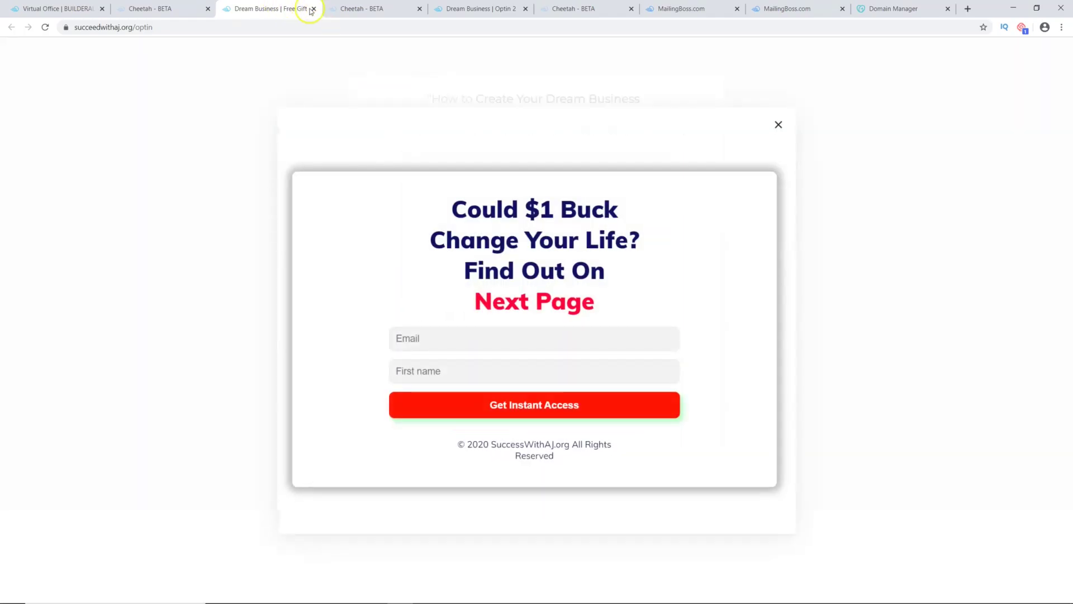
pyautogui.click(314, 8)
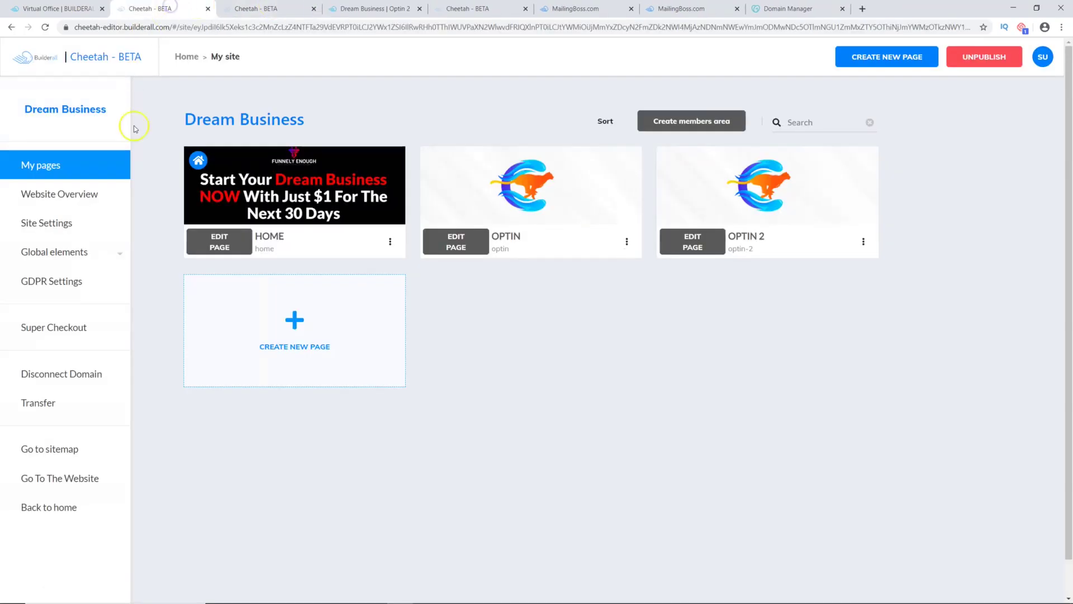
# Step: Reopen the Dream Business site from the sites list and expand its Global elements
pyautogui.moveTo(255, 218)
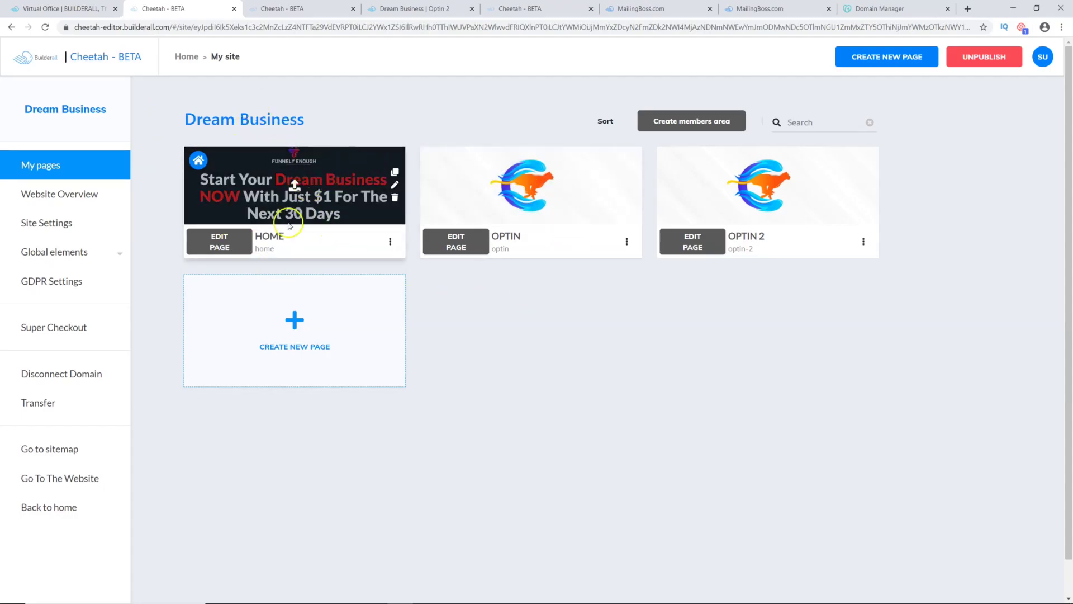
pyautogui.click(184, 58)
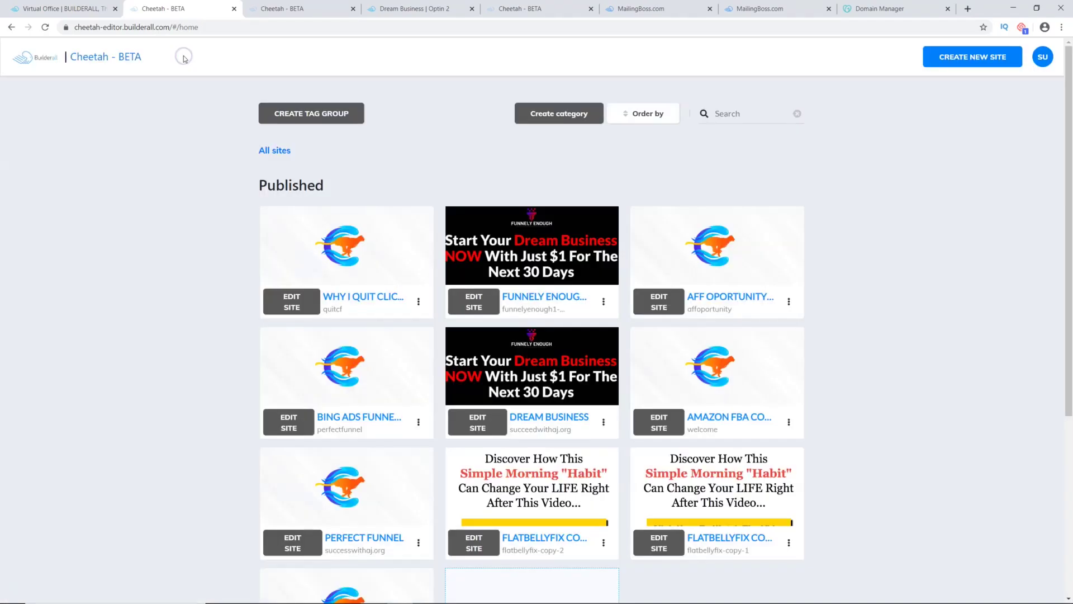
pyautogui.click(484, 416)
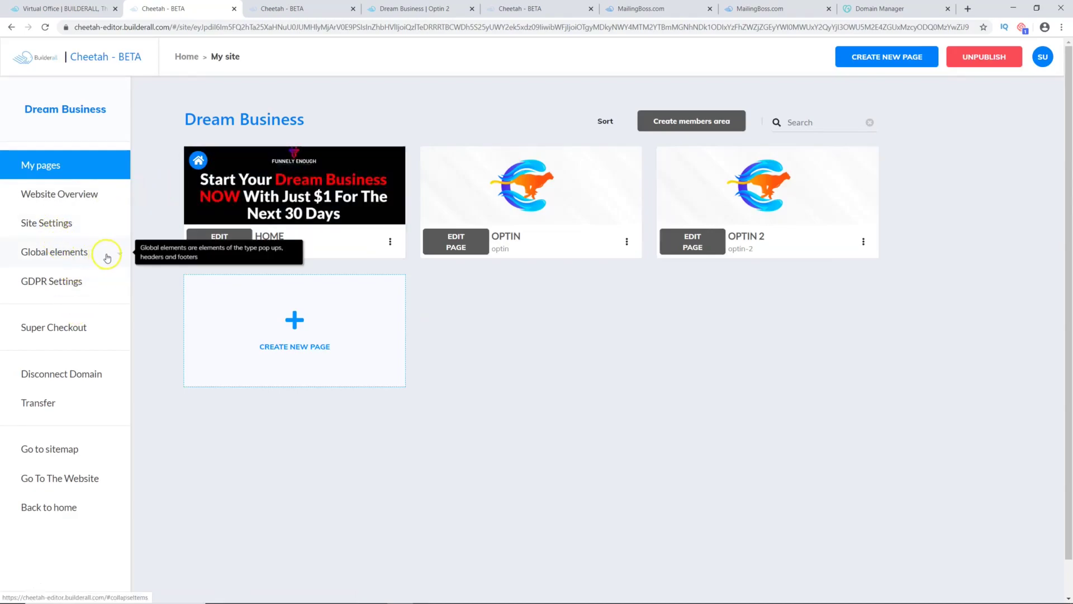
pyautogui.click(107, 258)
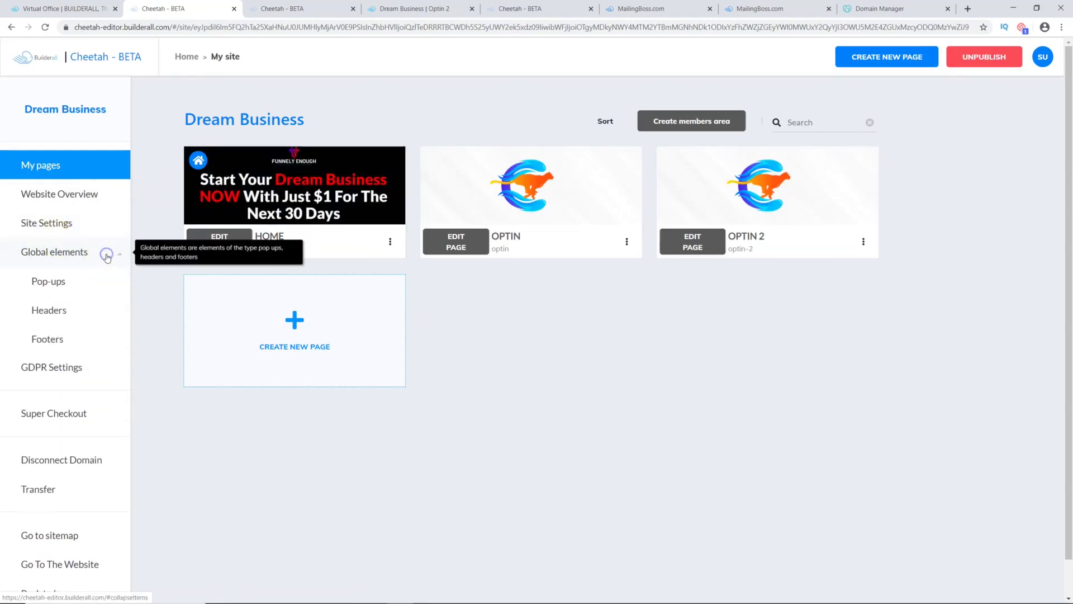
# Step: Create a new pop-up keeping the default name POPUP 2, then open it in the editor
pyautogui.click(49, 286)
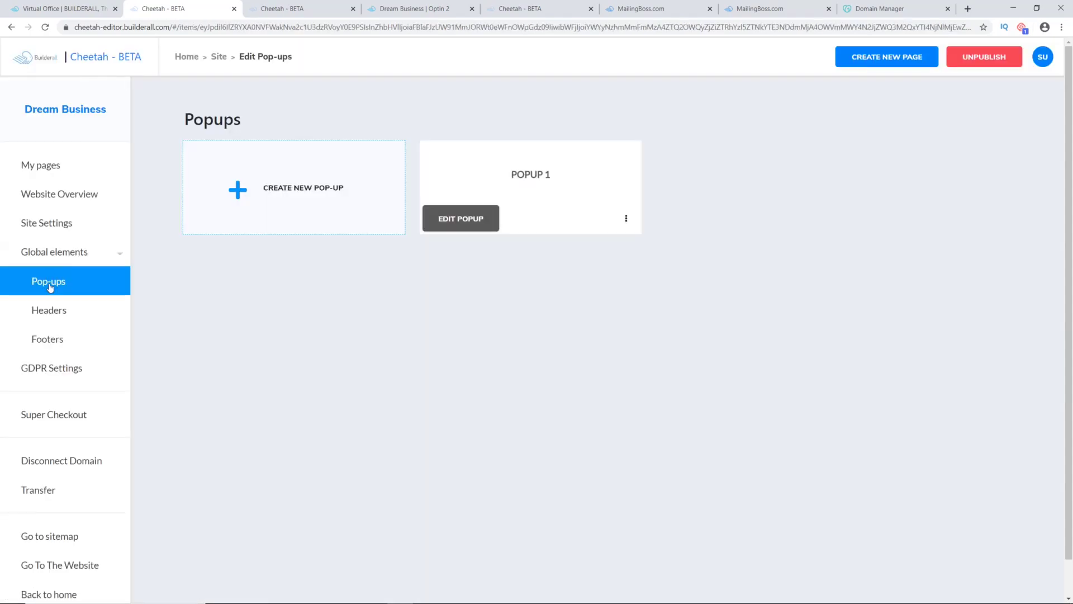
pyautogui.click(262, 197)
pyautogui.click(420, 314)
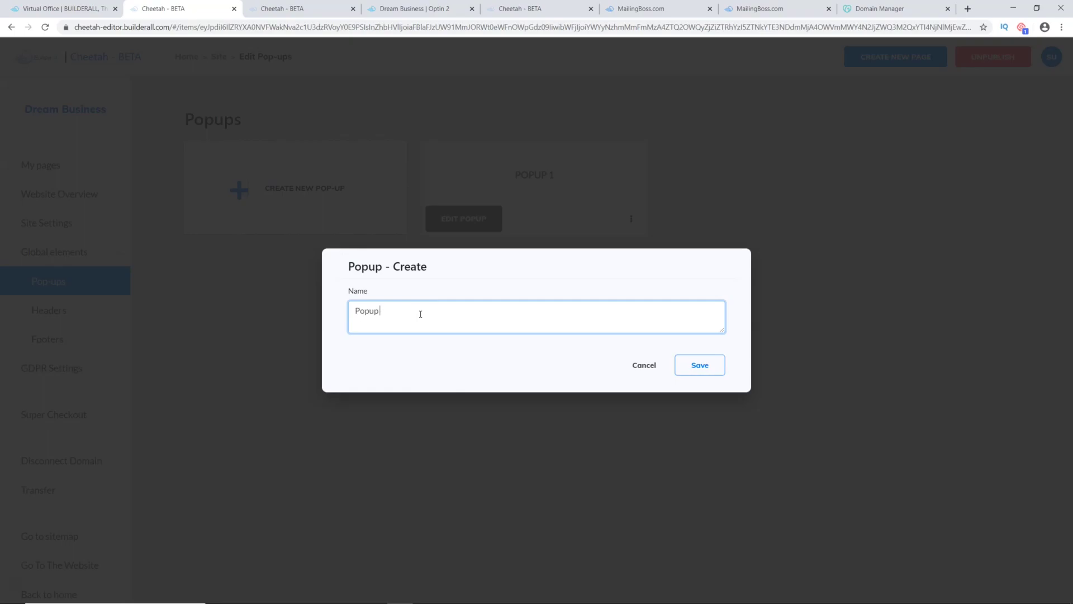
pyautogui.click(699, 366)
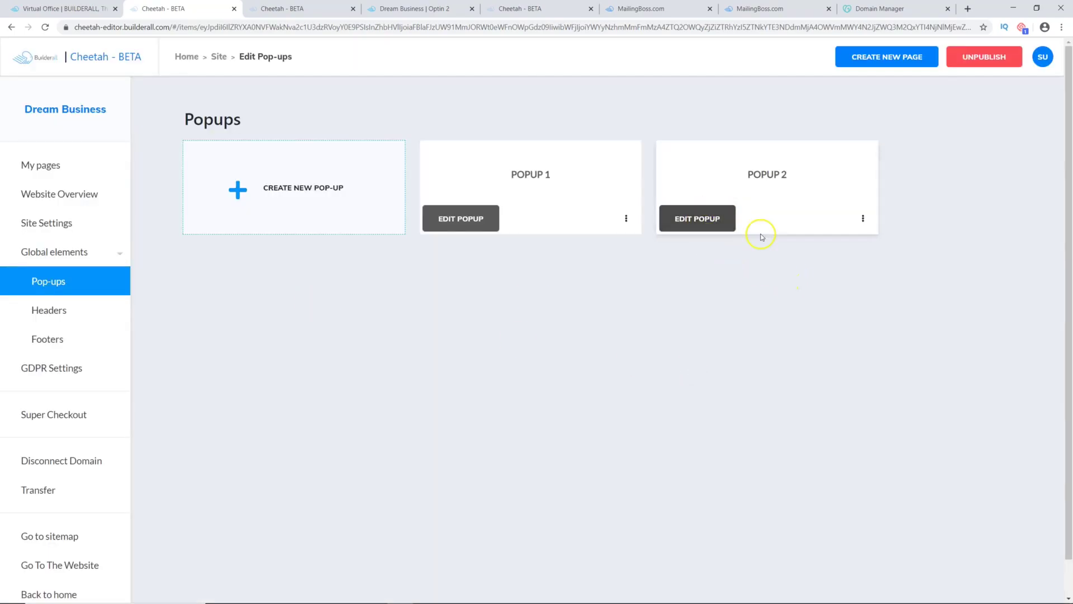
pyautogui.click(703, 218)
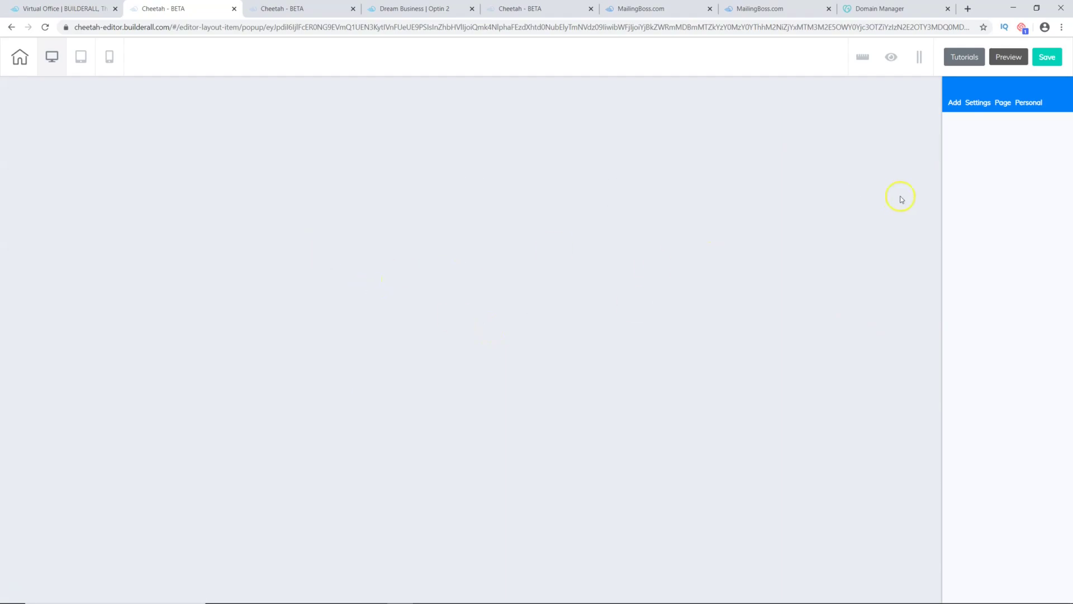
# Step: Open Add > Panels and browse, then collapse, the Call to Action templates
pyautogui.click(956, 105)
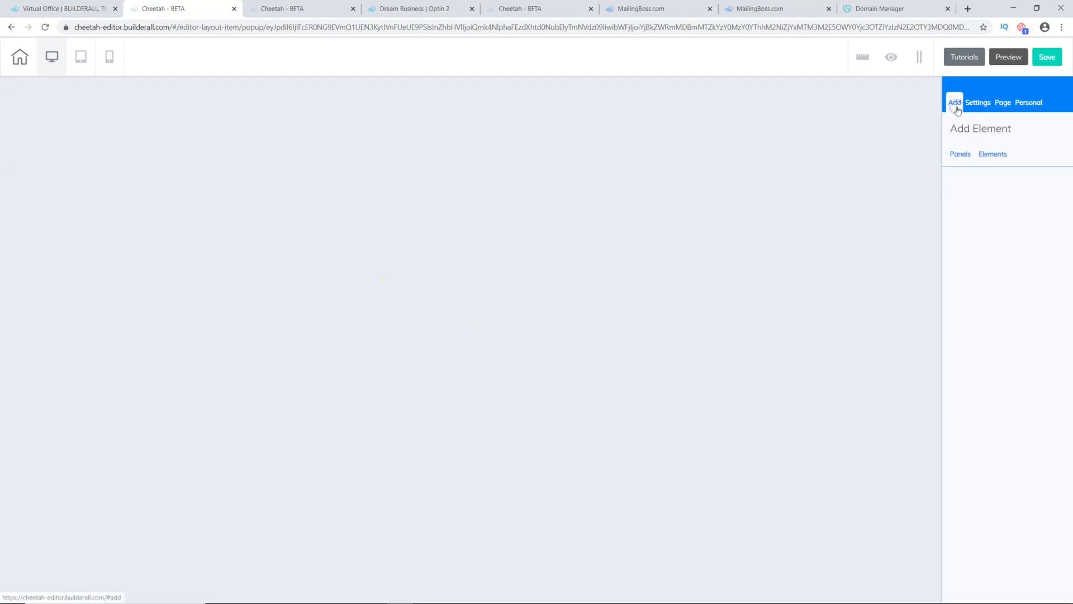
pyautogui.click(962, 155)
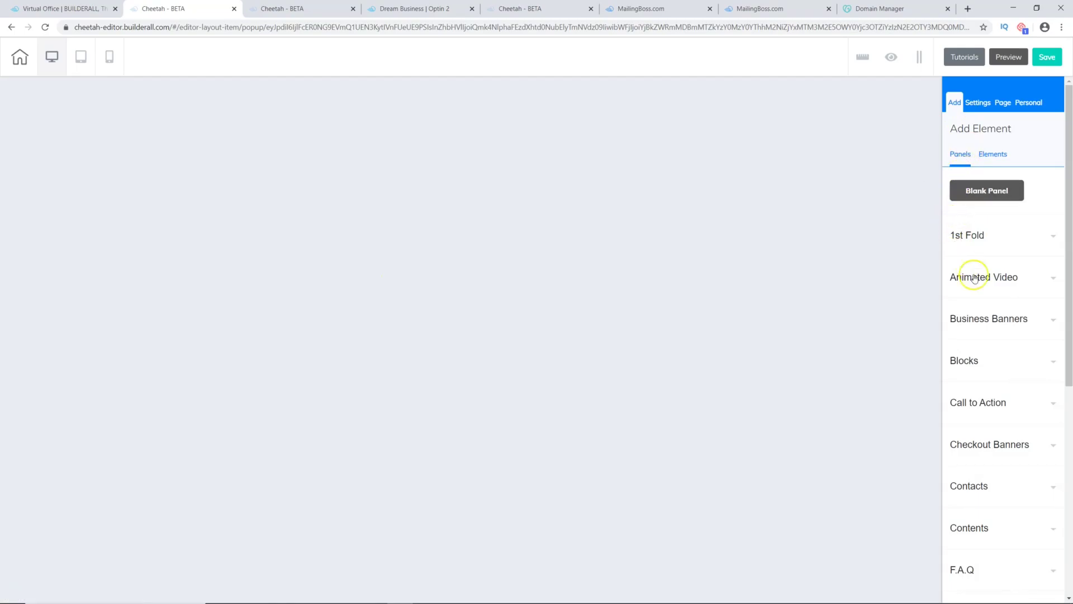
pyautogui.scroll(-3, 995, 308)
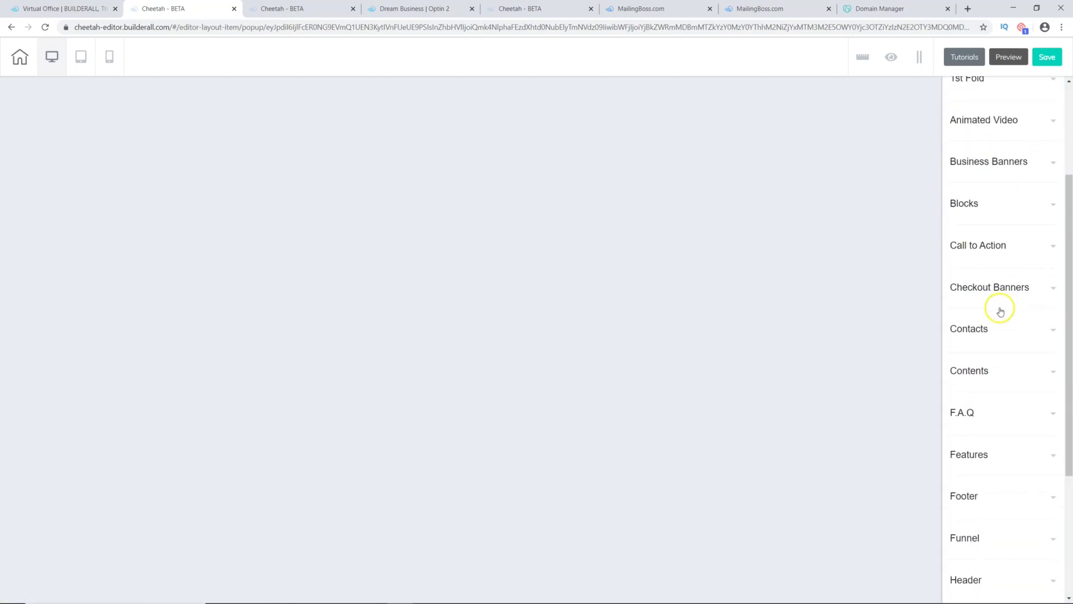
pyautogui.click(1043, 246)
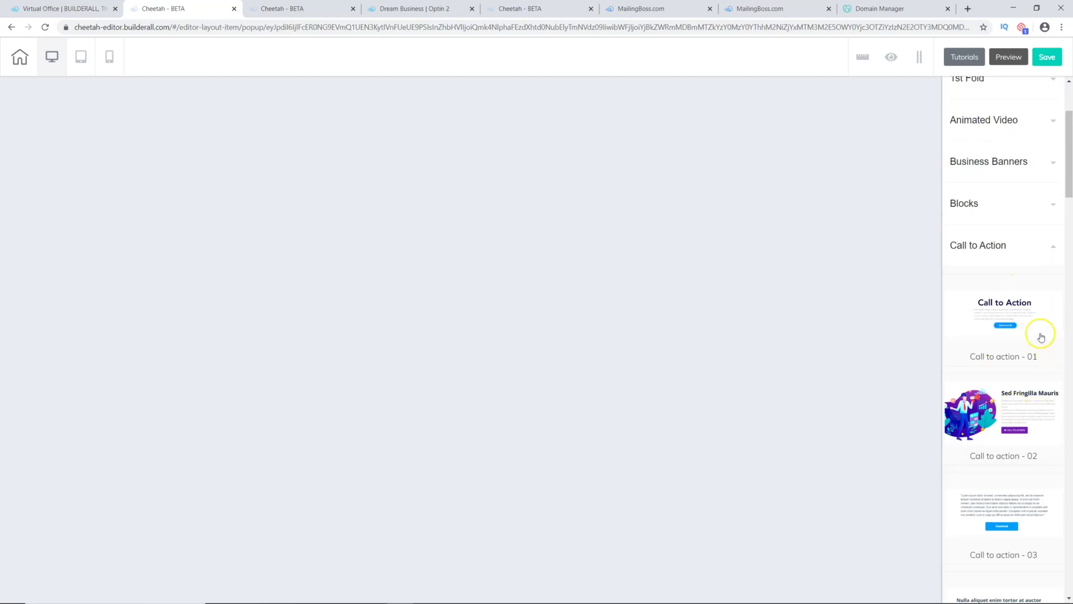
pyautogui.scroll(-3, 1029, 347)
pyautogui.scroll(-12, 1015, 355)
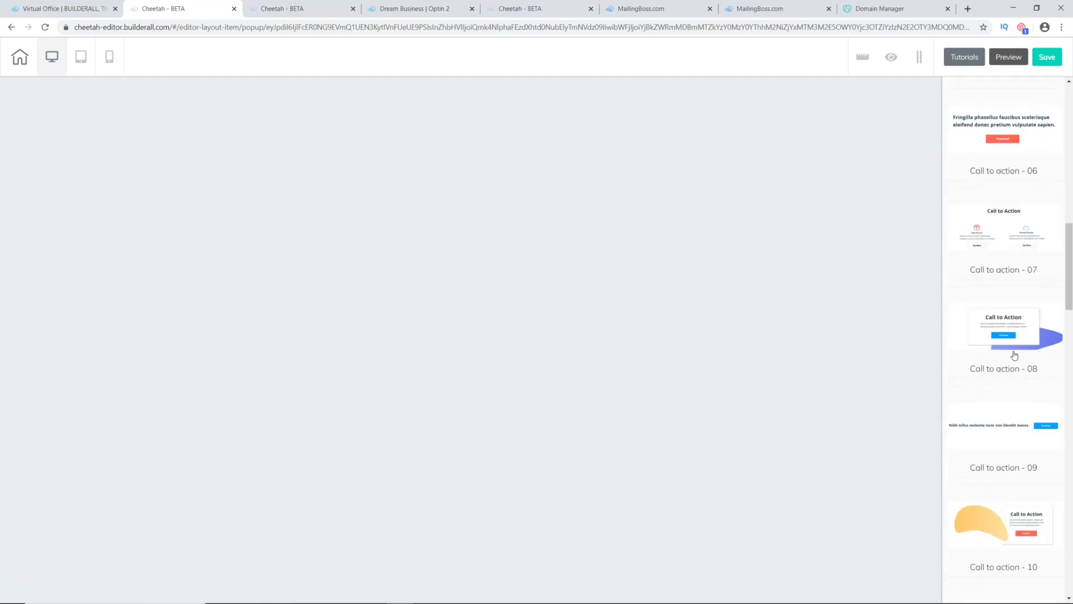
pyautogui.scroll(14, 1015, 355)
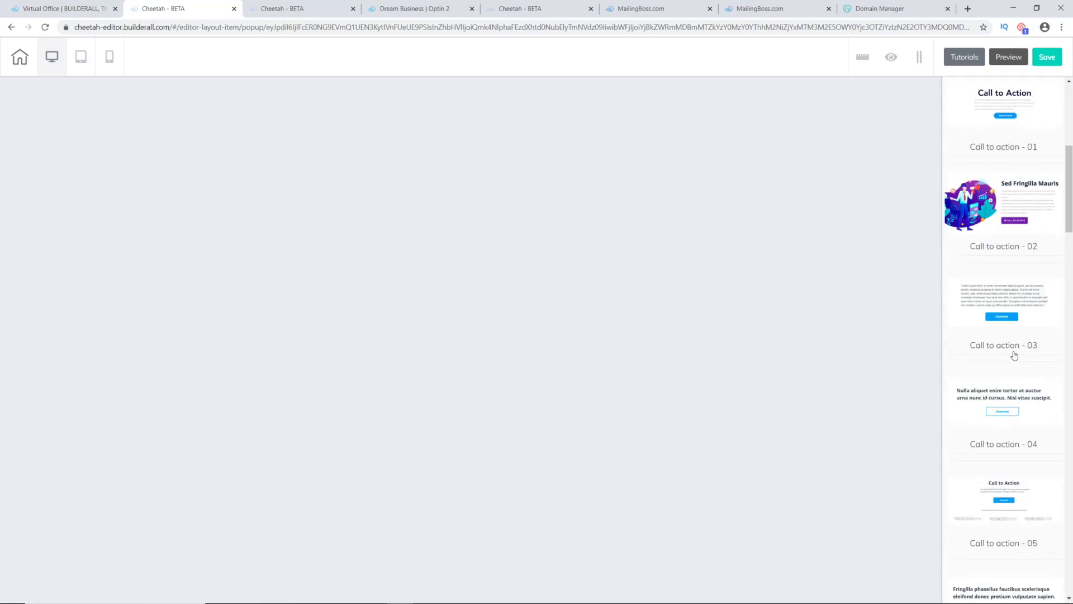
pyautogui.scroll(2, 1015, 356)
pyautogui.click(998, 317)
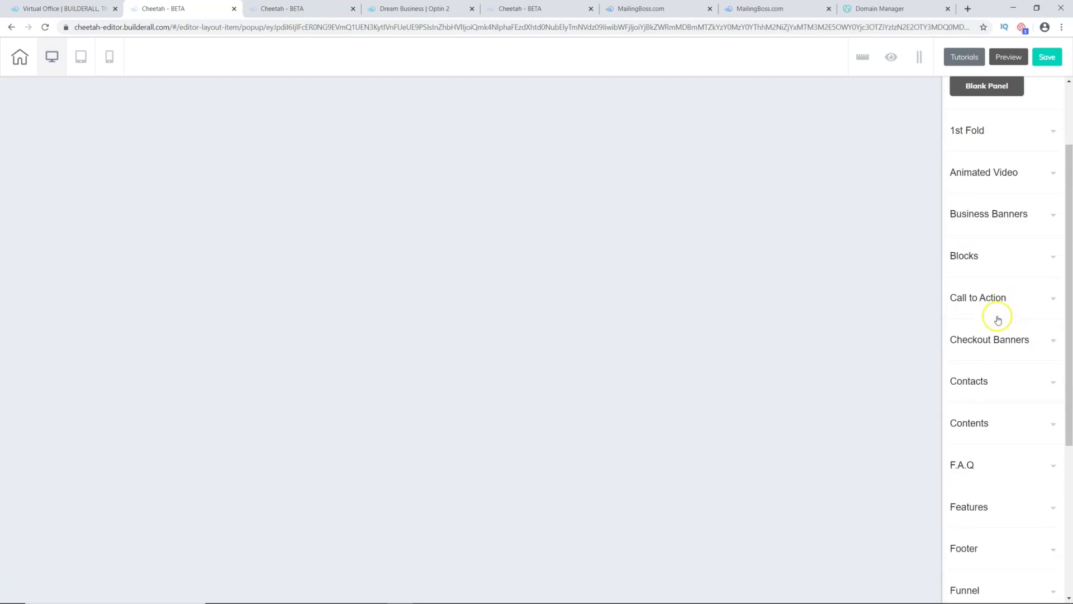
# Step: Expand the Blocks category and scroll through its Full Block templates
pyautogui.scroll(-3, 1026, 343)
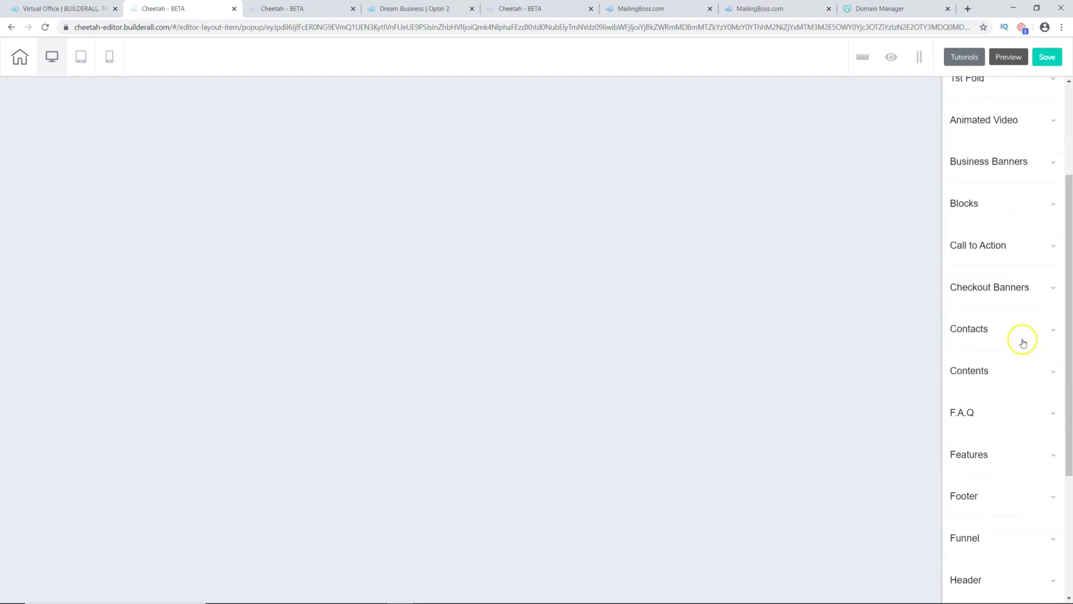
pyautogui.scroll(2, 1017, 343)
pyautogui.click(1043, 205)
pyautogui.scroll(-8, 1003, 318)
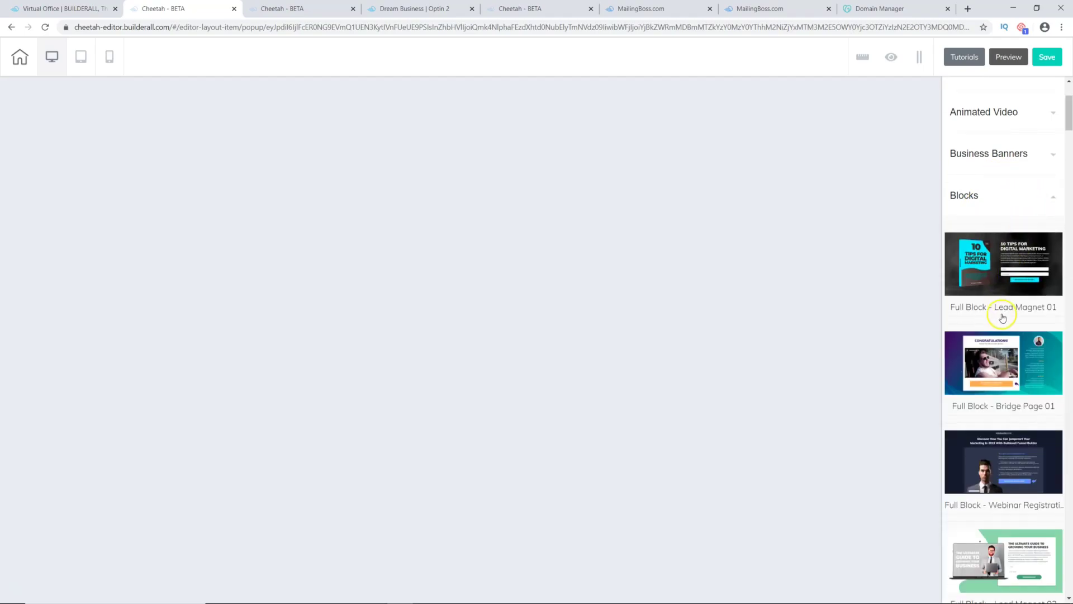
pyautogui.scroll(-9, 1002, 317)
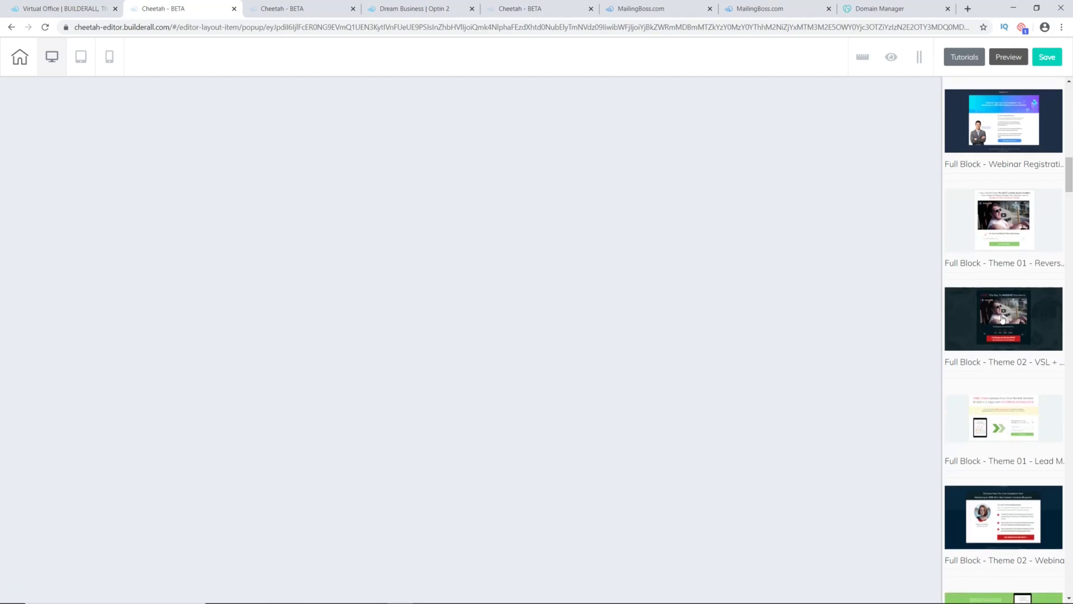
pyautogui.scroll(-9, 1003, 319)
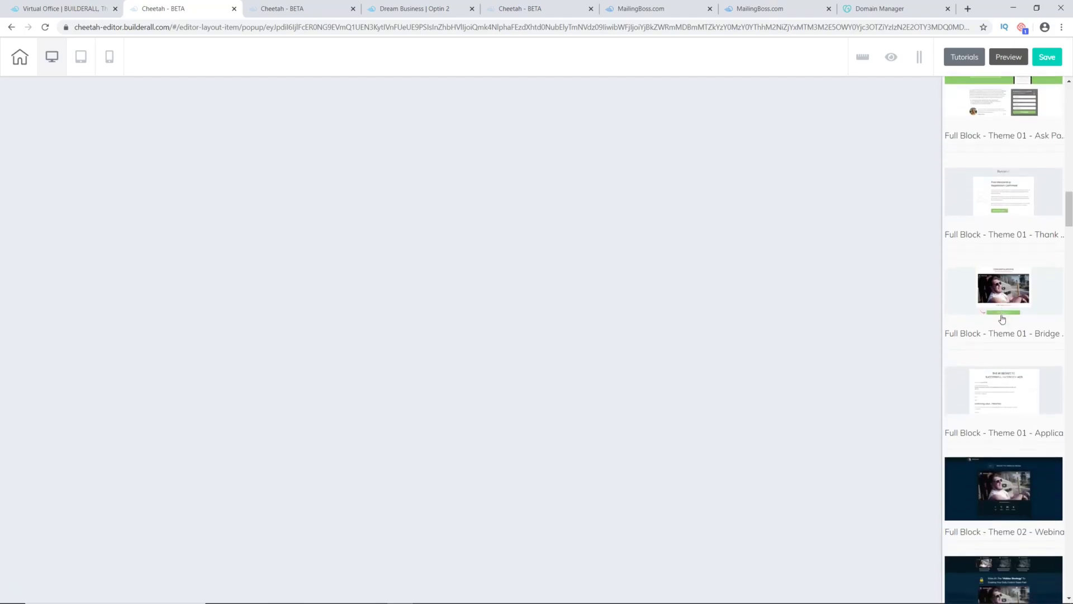
pyautogui.scroll(-10, 1003, 319)
pyautogui.click(1003, 330)
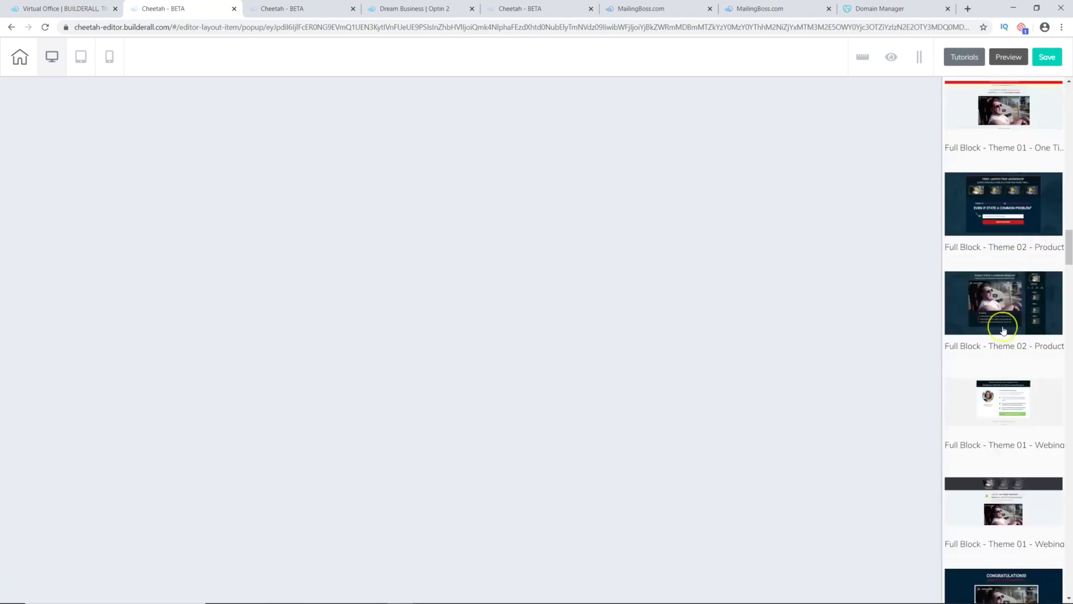
pyautogui.scroll(-8, 1004, 330)
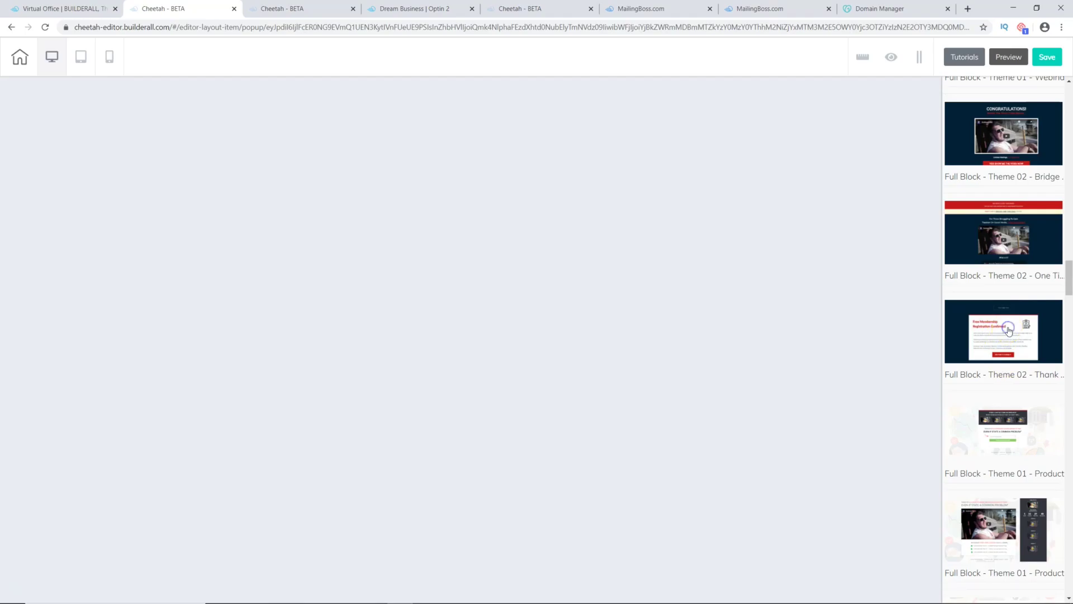
# Step: Add the Full Block - Theme 02 - Thank You registration-confirmed block to the popup
pyautogui.click(1009, 330)
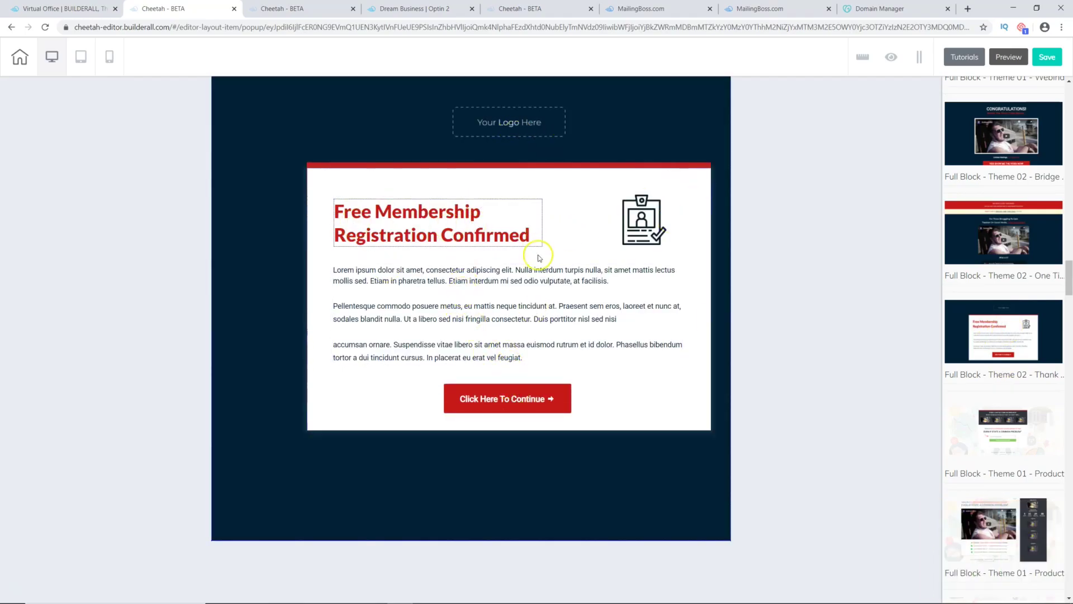
pyautogui.scroll(-10, 982, 403)
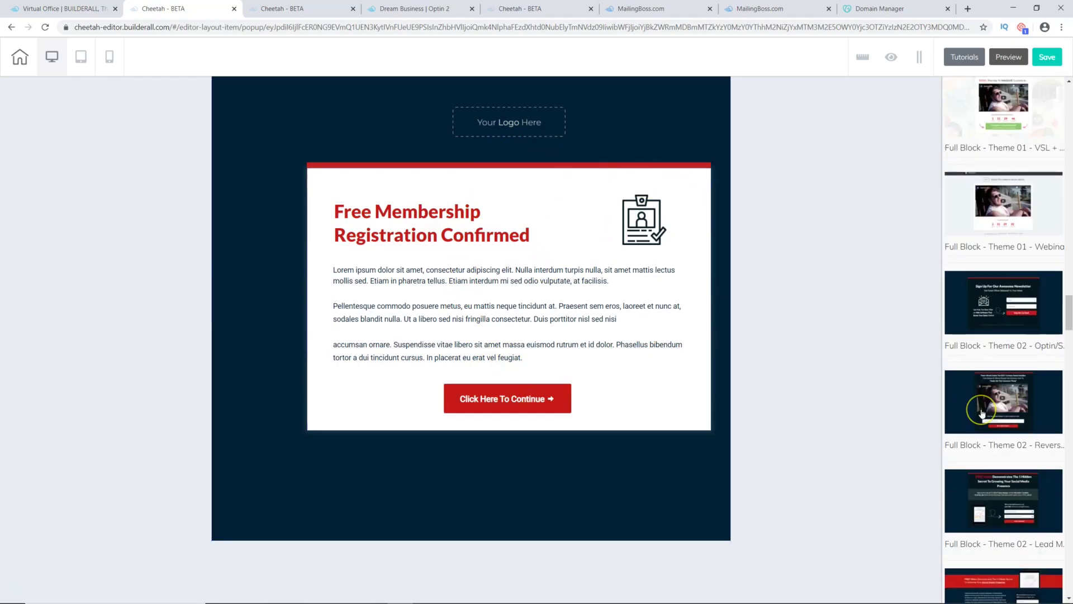
pyautogui.scroll(-5, 982, 413)
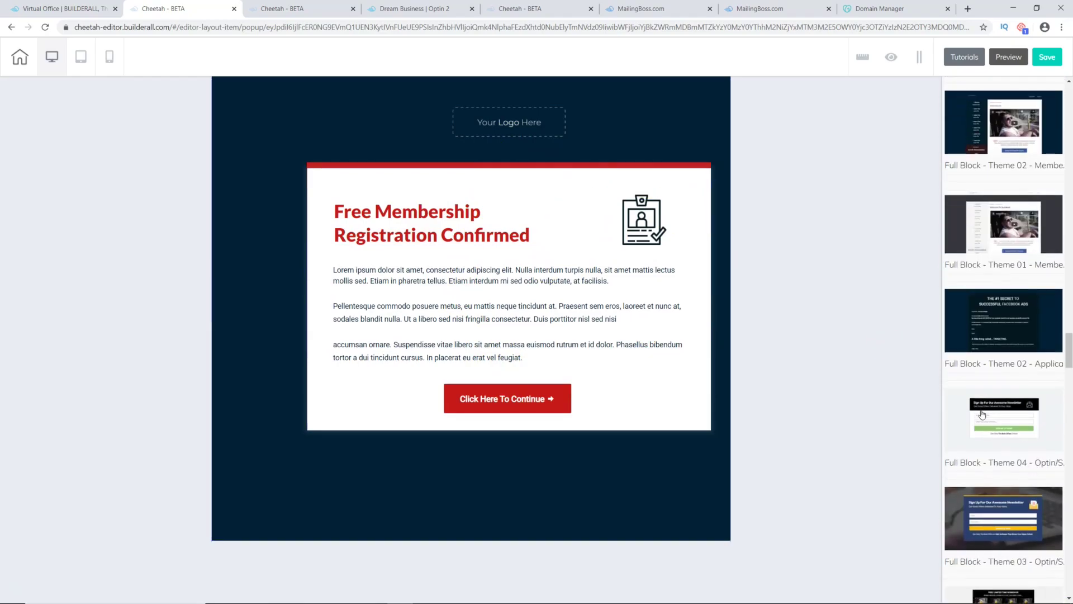
pyautogui.scroll(10, 982, 414)
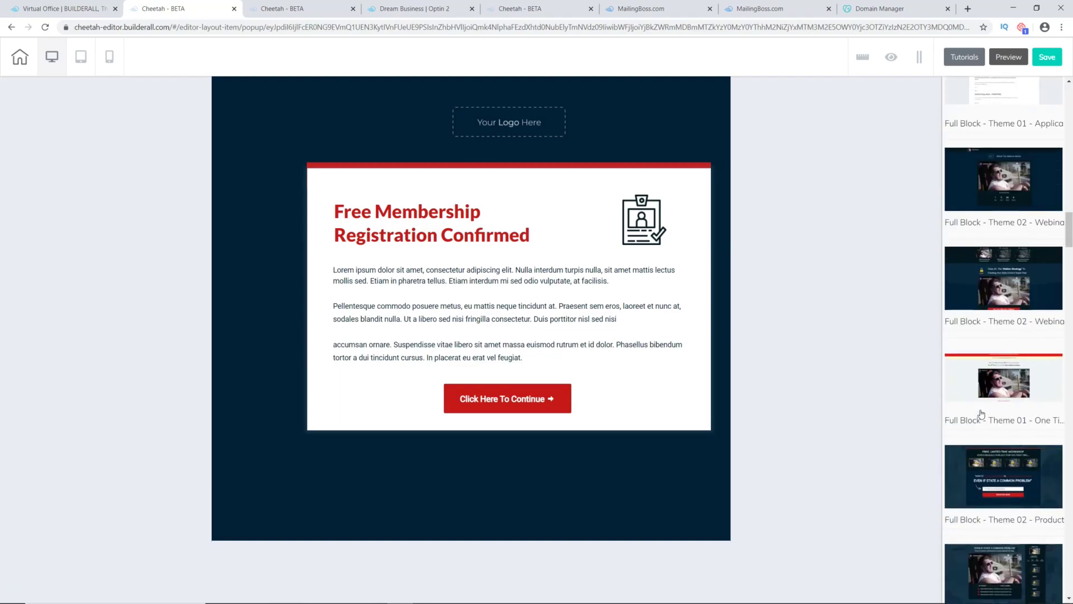
pyautogui.scroll(10, 983, 414)
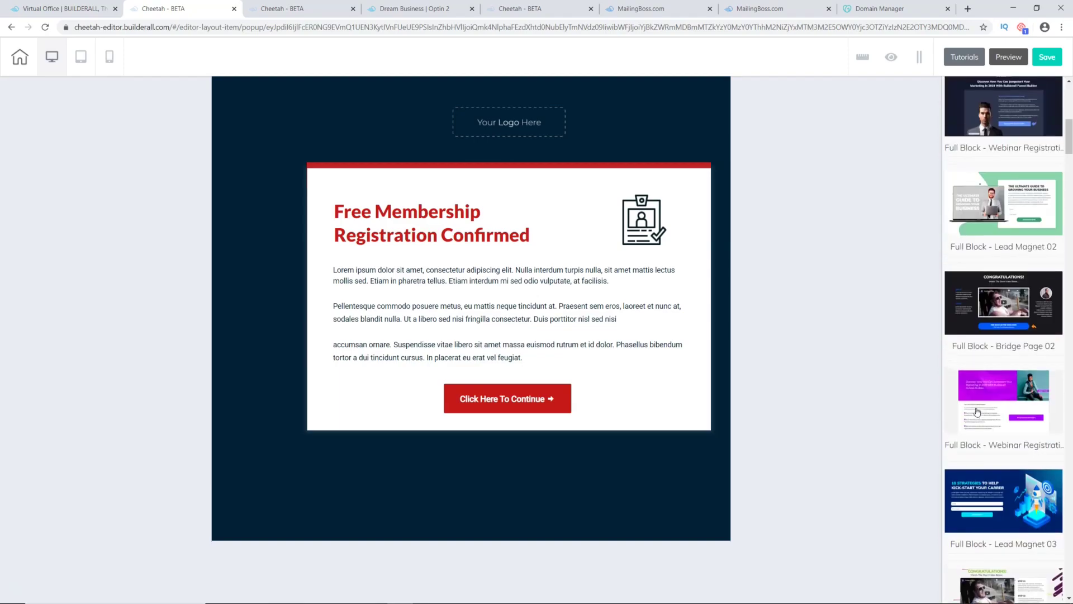
pyautogui.scroll(5, 978, 412)
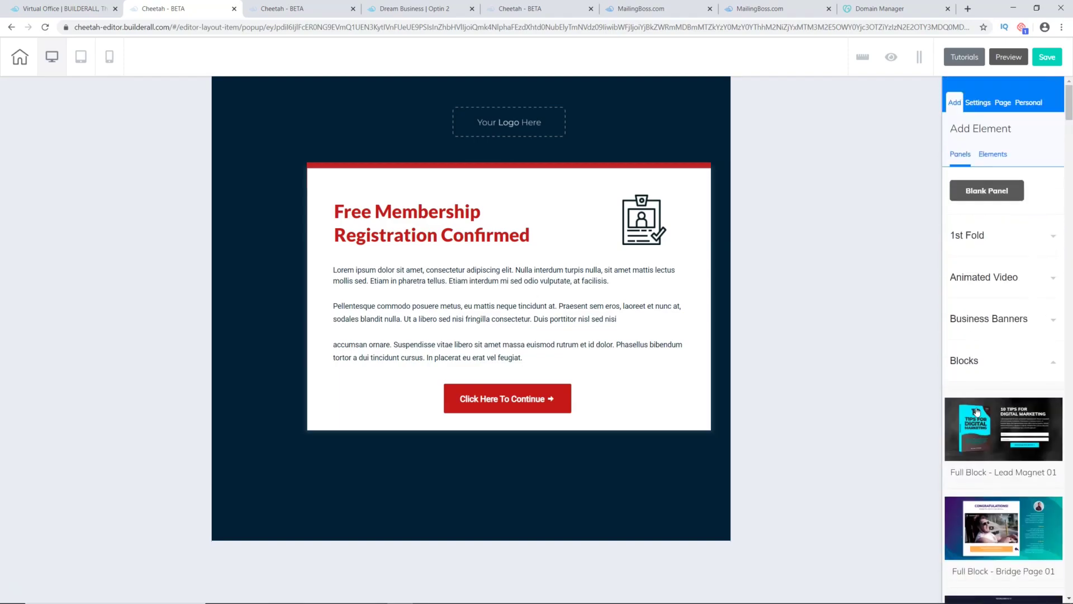
# Step: Expand Optin Banners and add the Optin - Auto Detailing panel below the block
pyautogui.click(1032, 355)
pyautogui.click(1030, 319)
pyautogui.click(1028, 320)
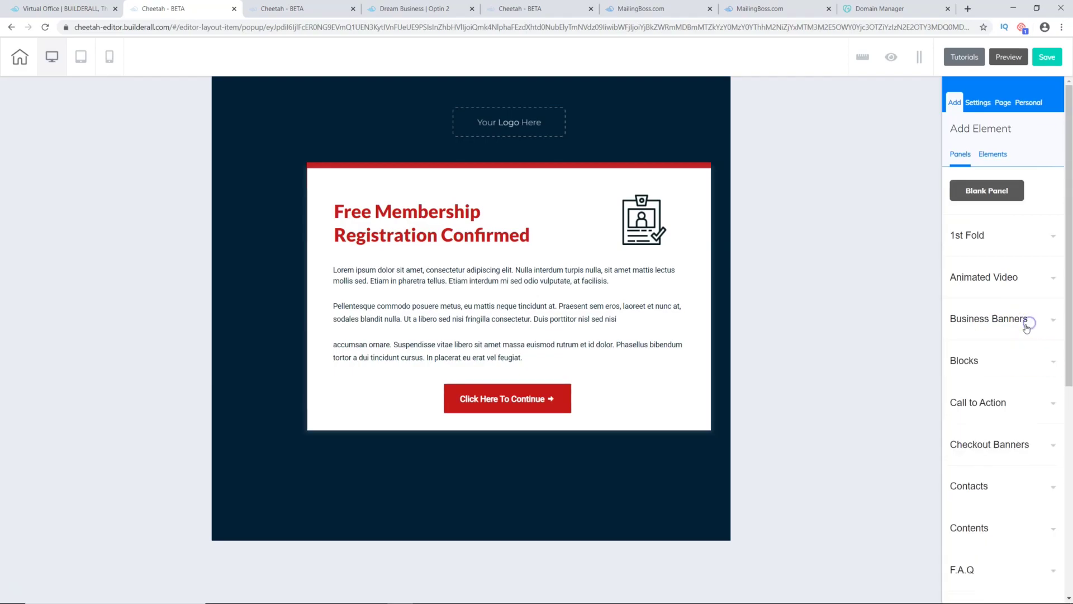
pyautogui.scroll(-5, 1020, 335)
pyautogui.click(1007, 273)
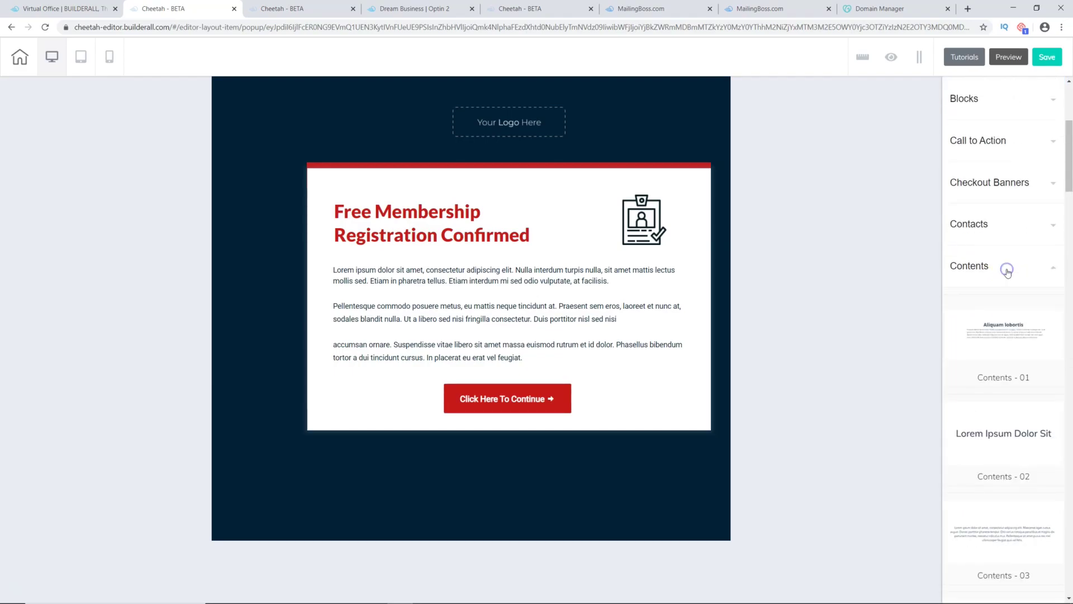
pyautogui.click(1008, 273)
pyautogui.scroll(-3, 994, 329)
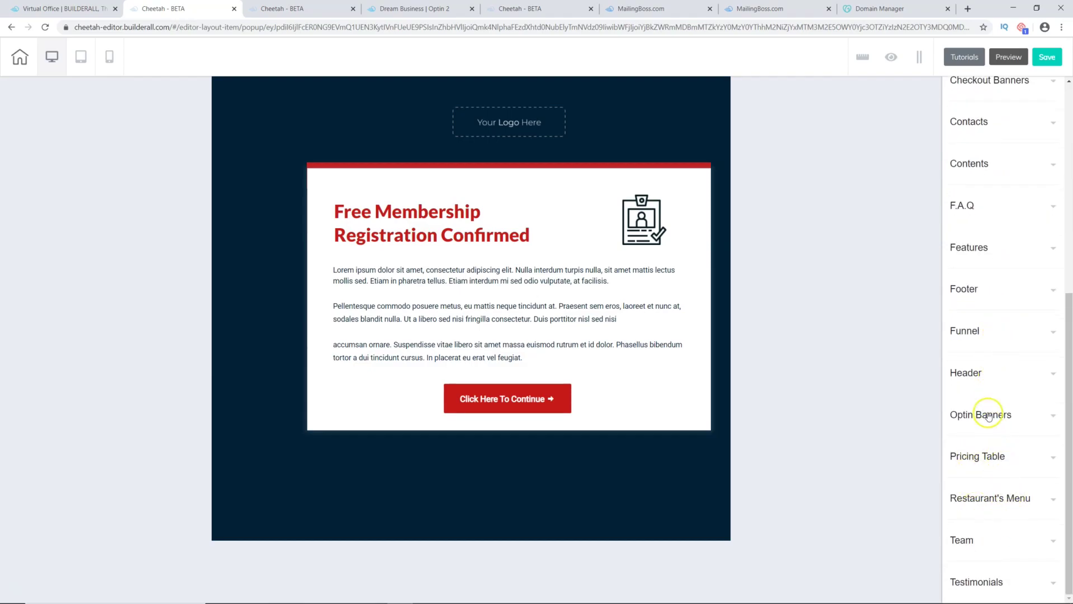
pyautogui.click(1026, 414)
pyautogui.scroll(-5, 1000, 433)
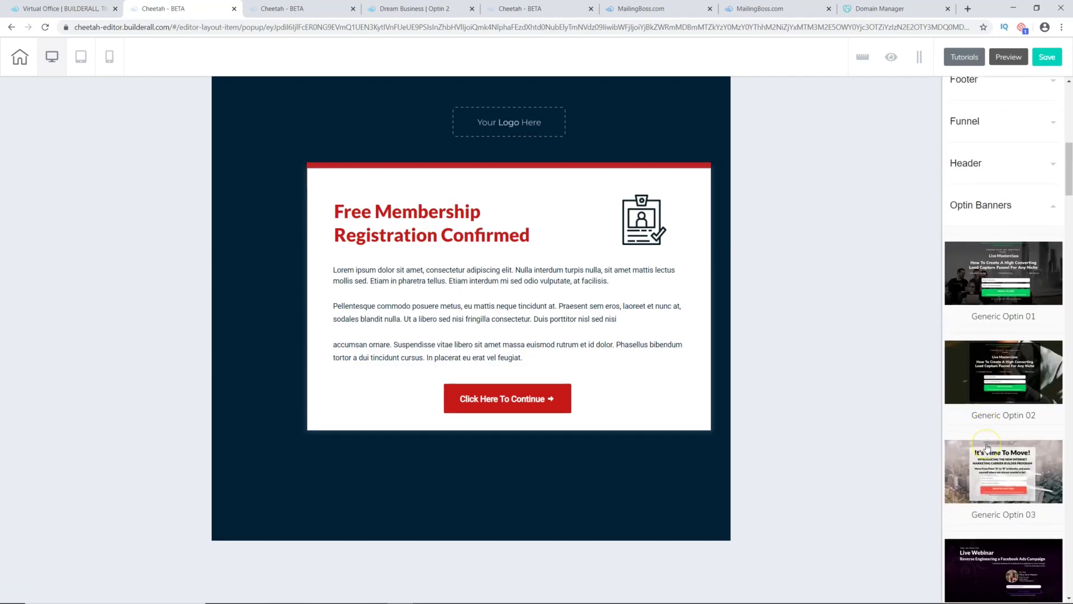
pyautogui.scroll(-2, 988, 448)
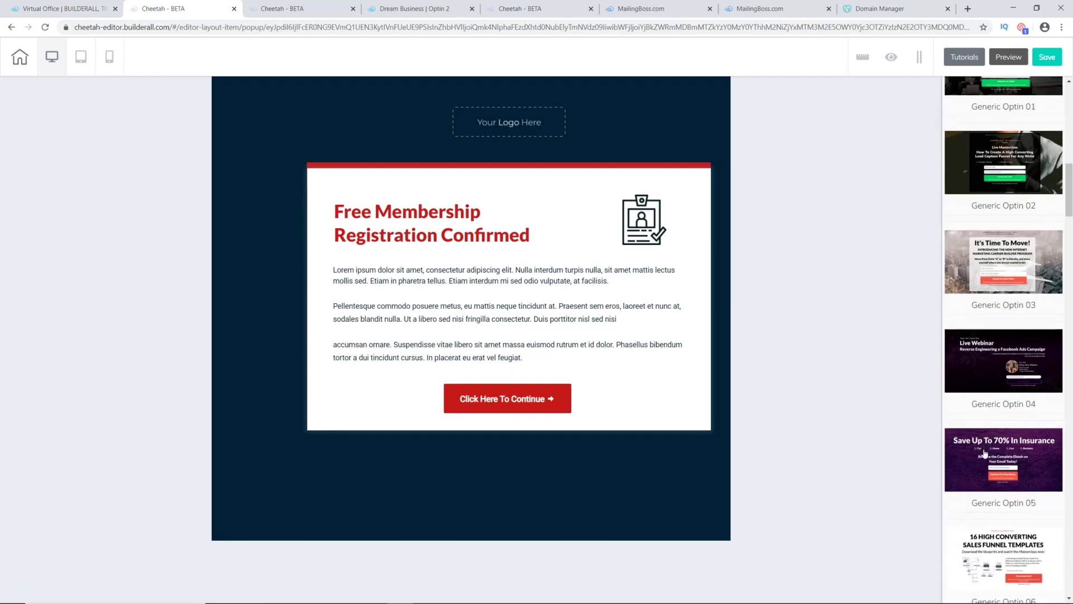
pyautogui.scroll(-10, 985, 454)
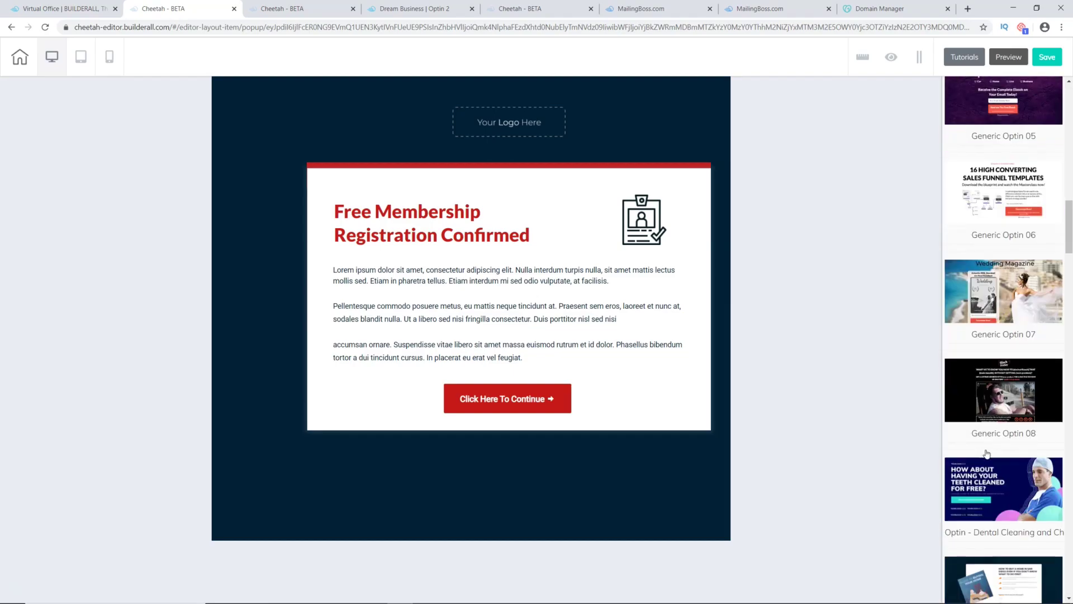
pyautogui.scroll(-1, 987, 454)
pyautogui.scroll(-1, 987, 454)
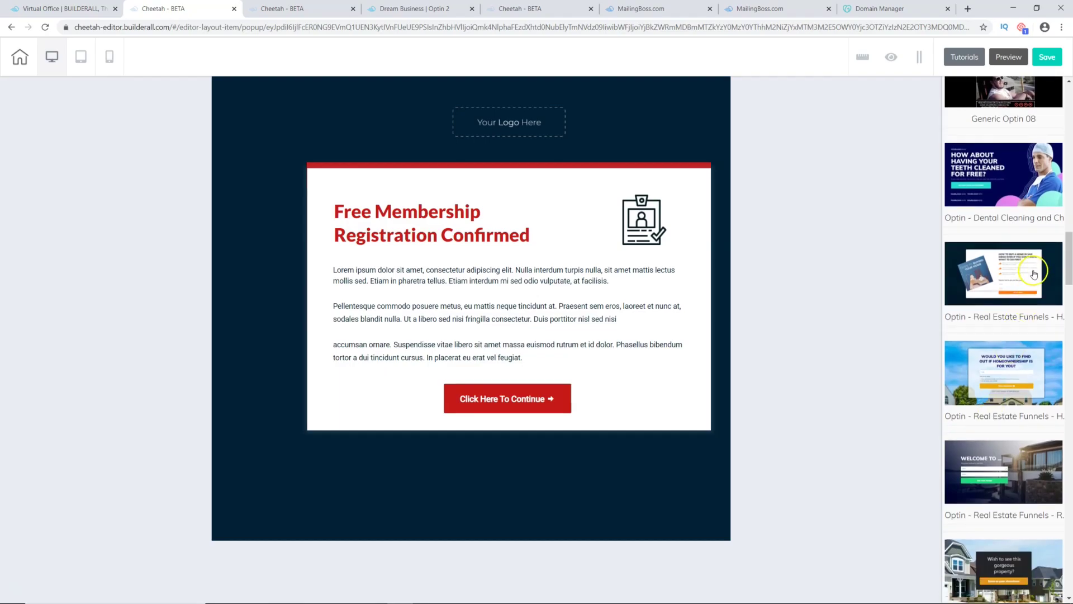
pyautogui.scroll(-8, 1032, 308)
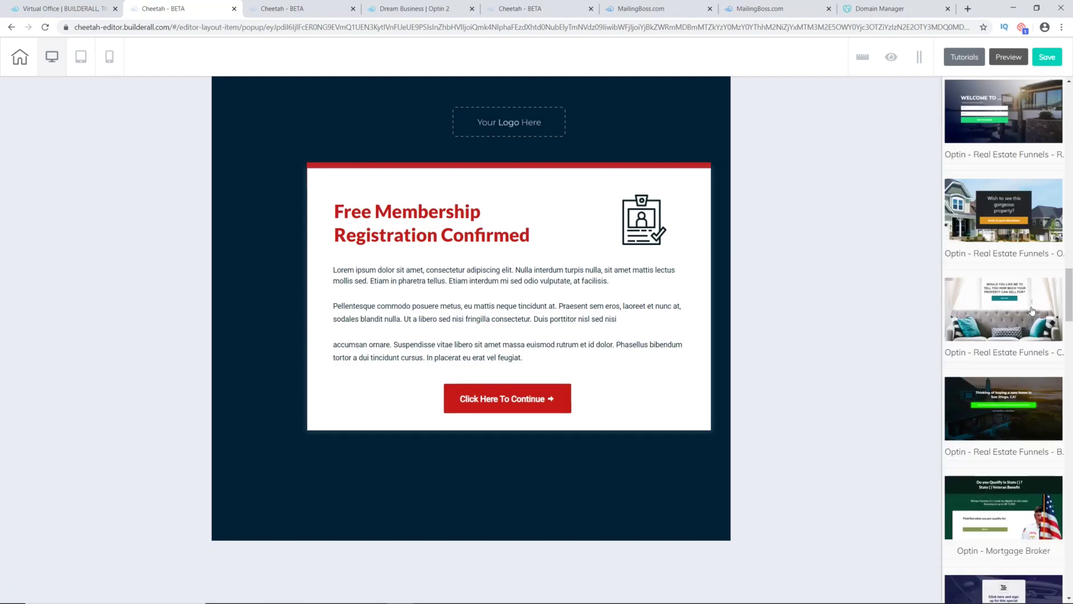
pyautogui.scroll(-2, 1032, 311)
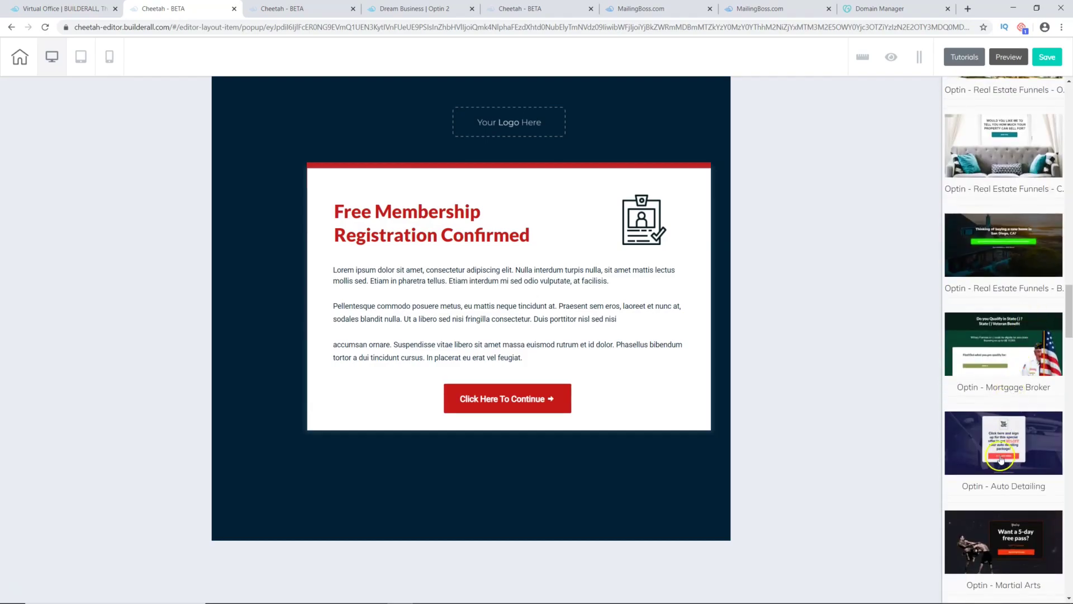
pyautogui.scroll(-2, 1001, 458)
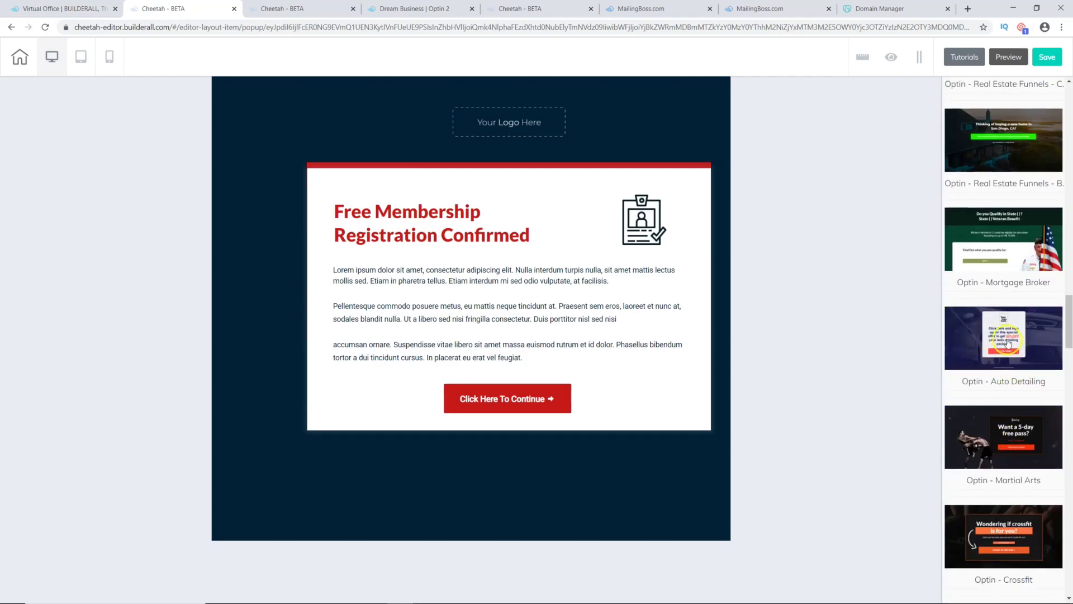
pyautogui.click(1006, 332)
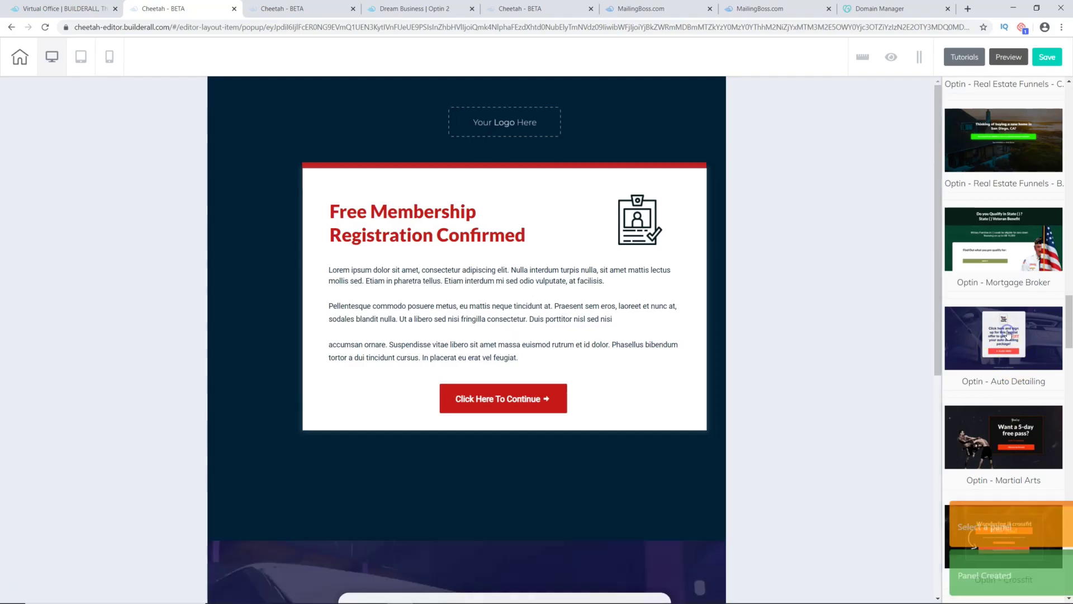
pyautogui.scroll(-4, 414, 455)
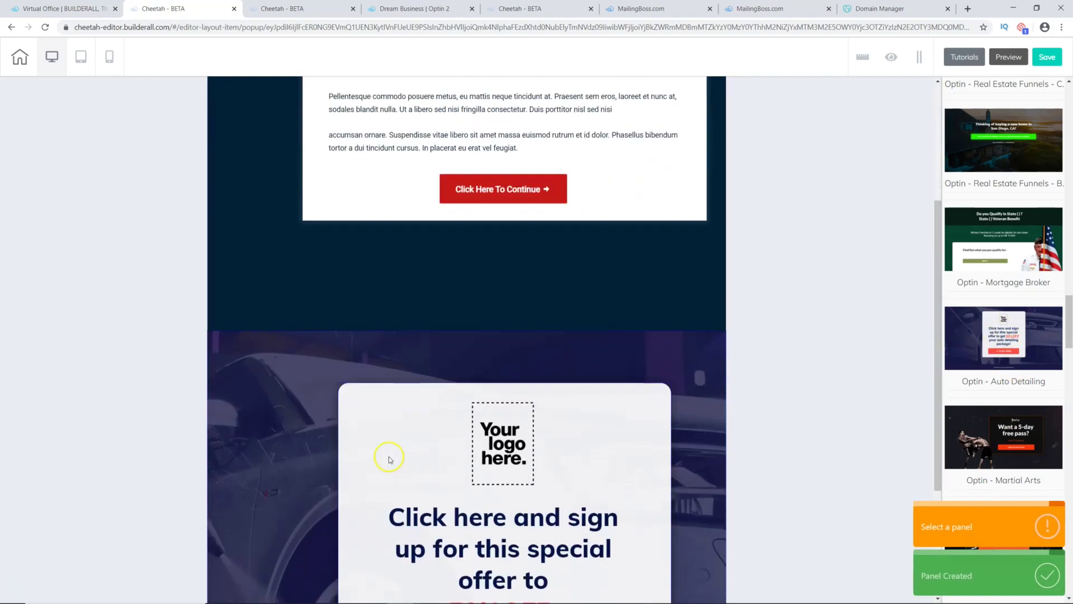
pyautogui.scroll(4, 388, 455)
# Step: Delete the registration-confirmed panel and remove the car photo from the Auto Detailing background
pyautogui.click(622, 93)
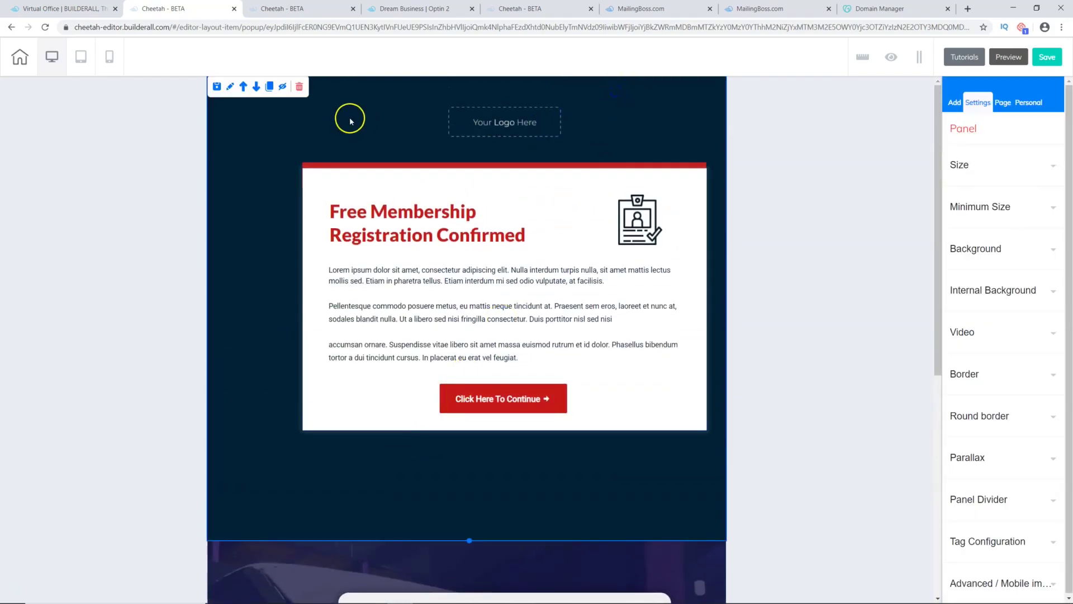
pyautogui.click(299, 87)
pyautogui.click(567, 335)
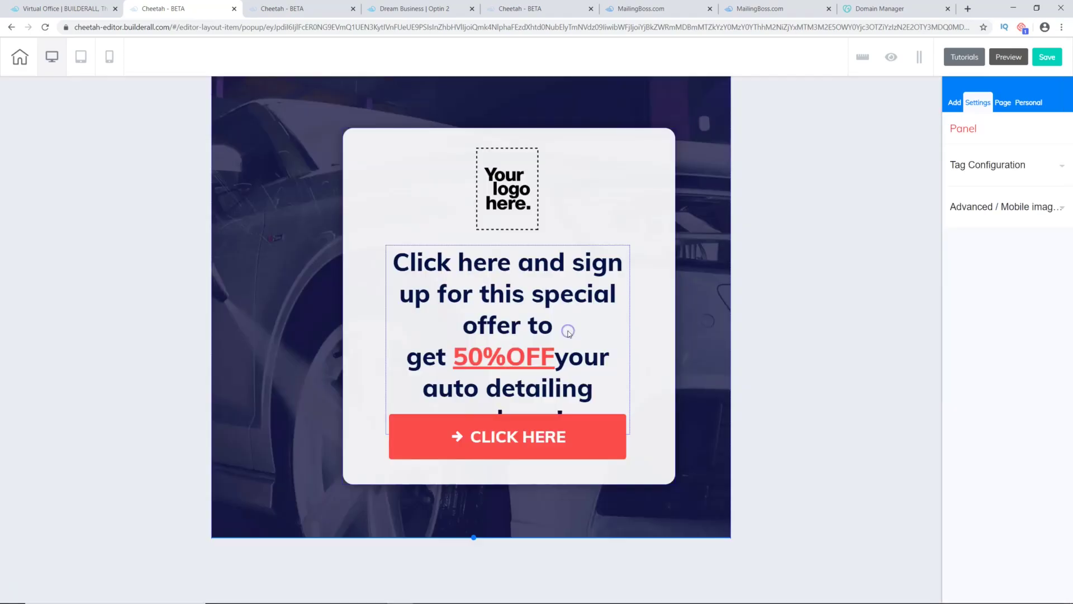
pyautogui.click(278, 268)
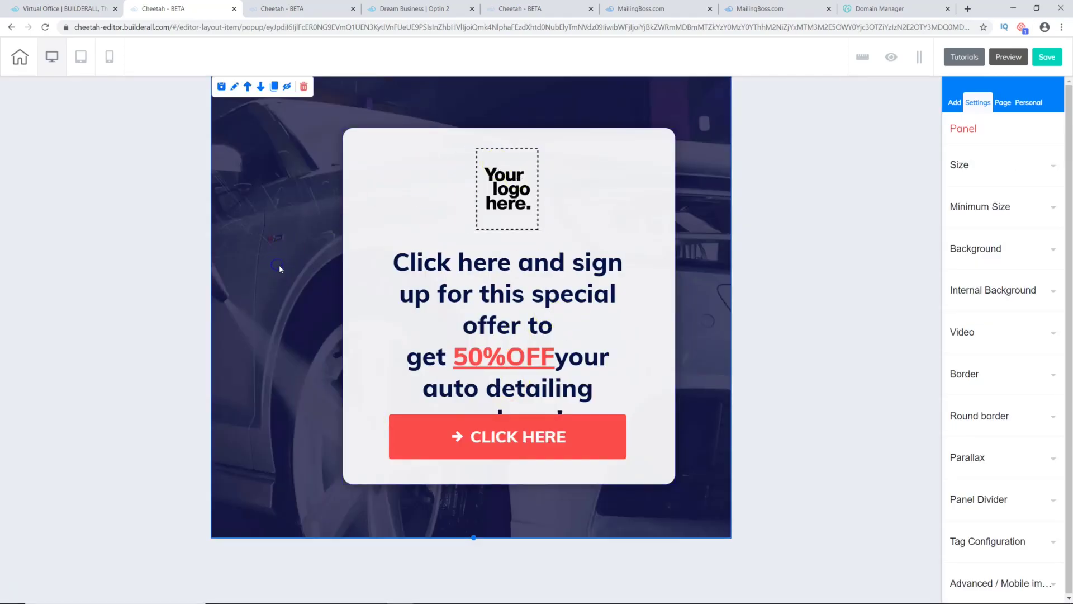
pyautogui.click(274, 277)
pyautogui.click(1033, 219)
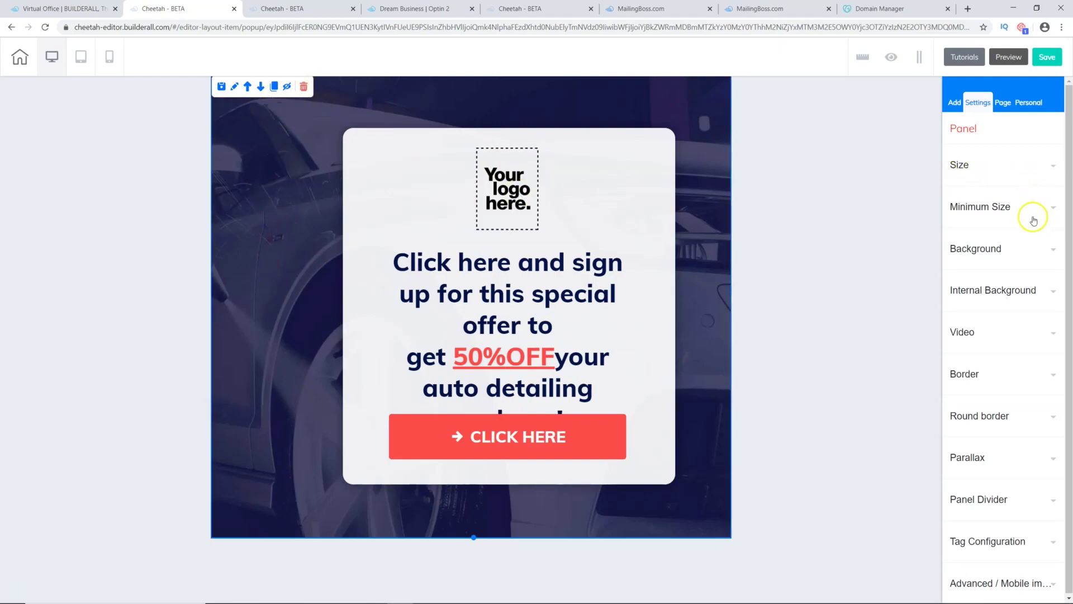
pyautogui.click(1051, 249)
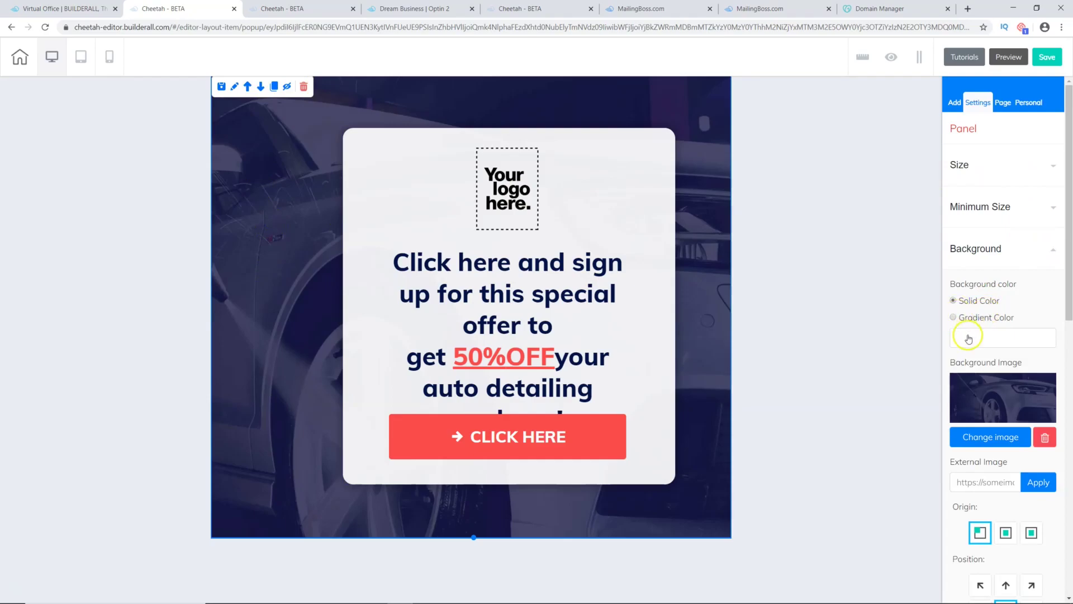
pyautogui.click(1046, 437)
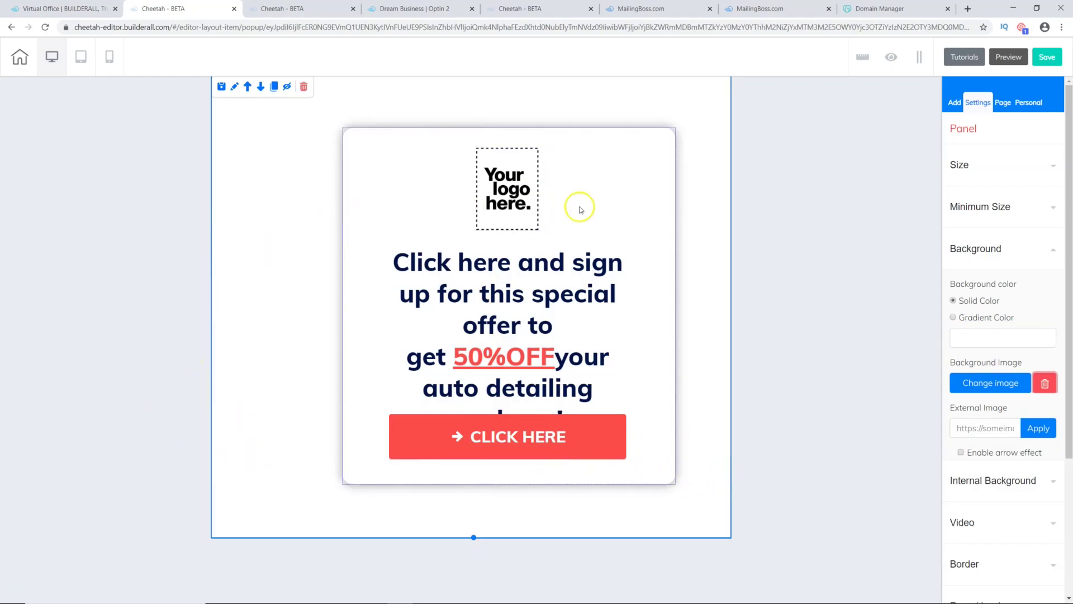
# Step: Delete the logo image and nudge the offer text block into place
pyautogui.click(523, 201)
pyautogui.click(558, 137)
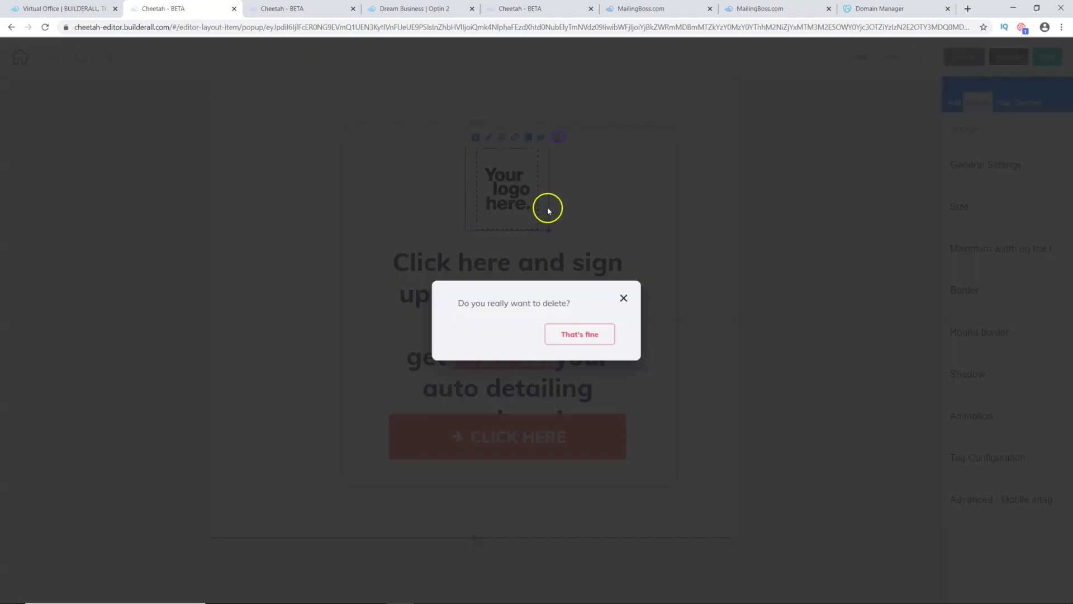
pyautogui.click(591, 337)
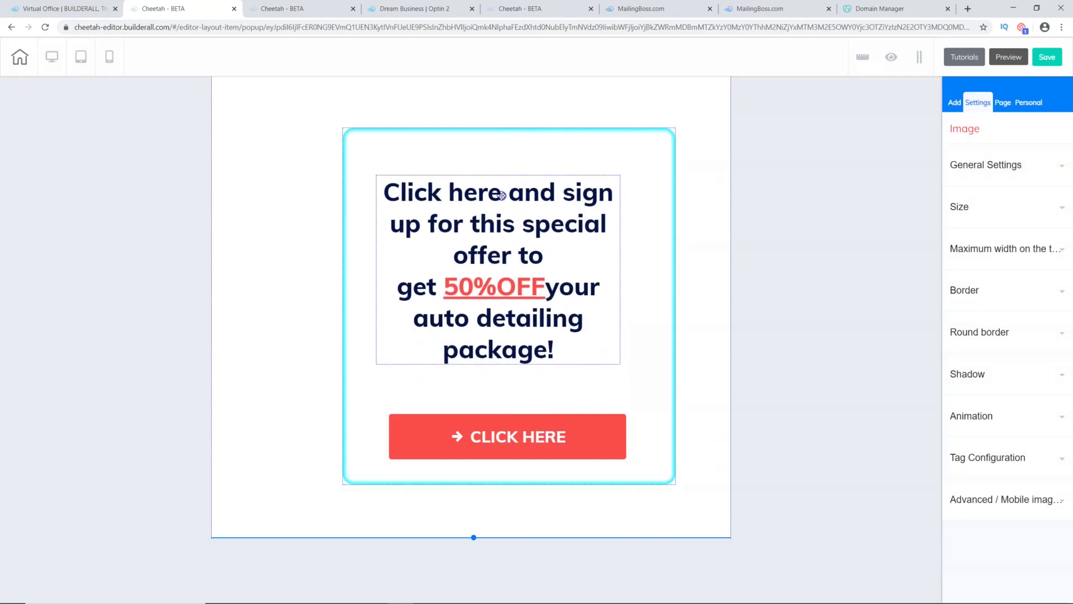
pyautogui.moveTo(514, 164); pyautogui.dragTo(508, 170)
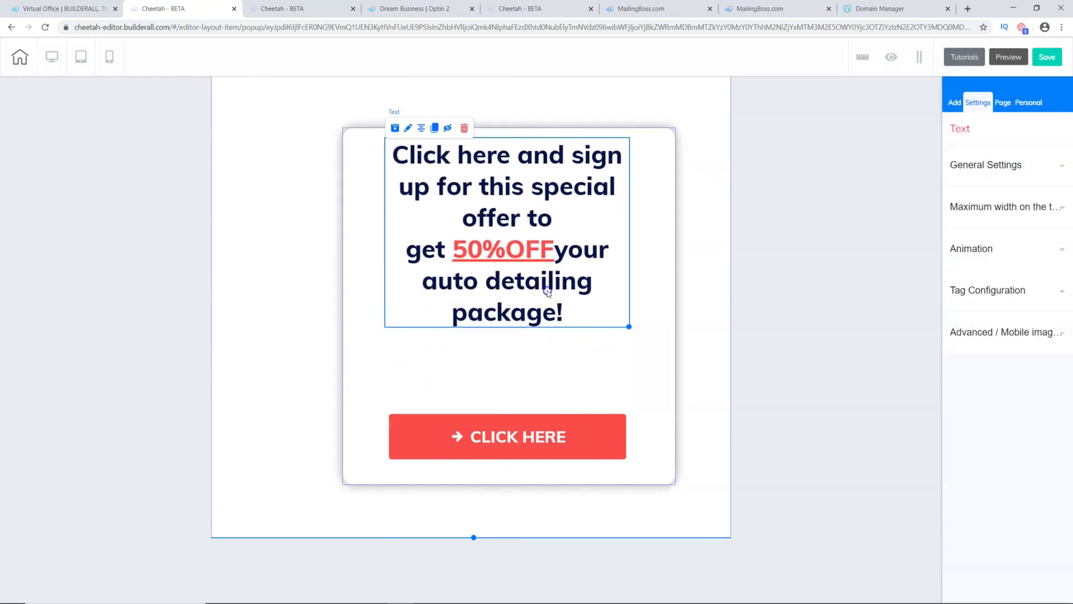
# Step: Replace the offer text with 'WAIT! ... Steal My Entire Sales Funnel and Email Followup Series.'
pyautogui.doubleClick(499, 214)
pyautogui.moveTo(571, 313); pyautogui.dragTo(391, 164)
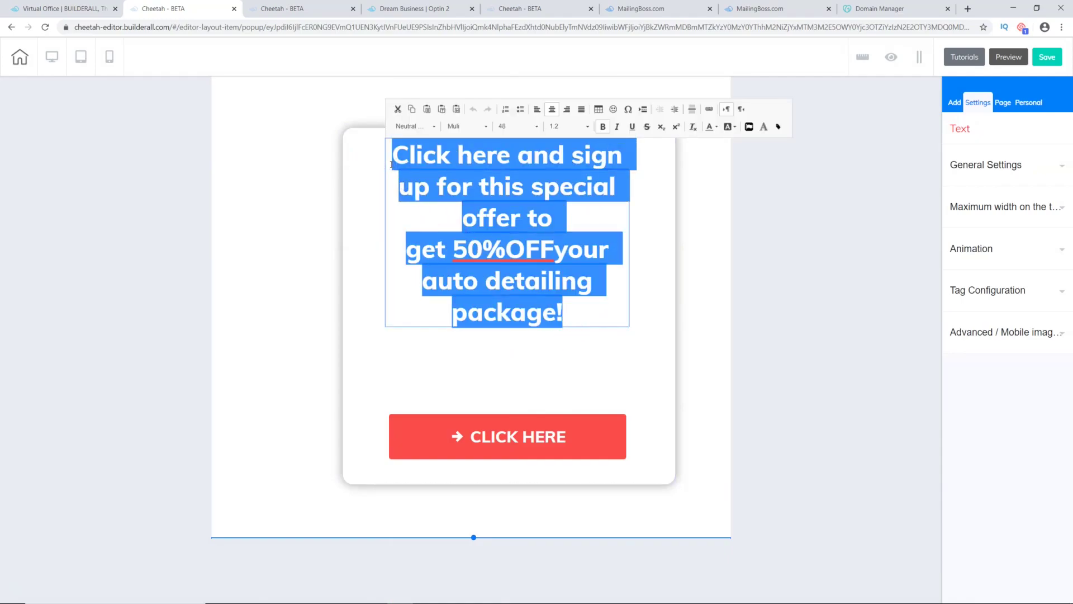
pyautogui.write('WAIT')
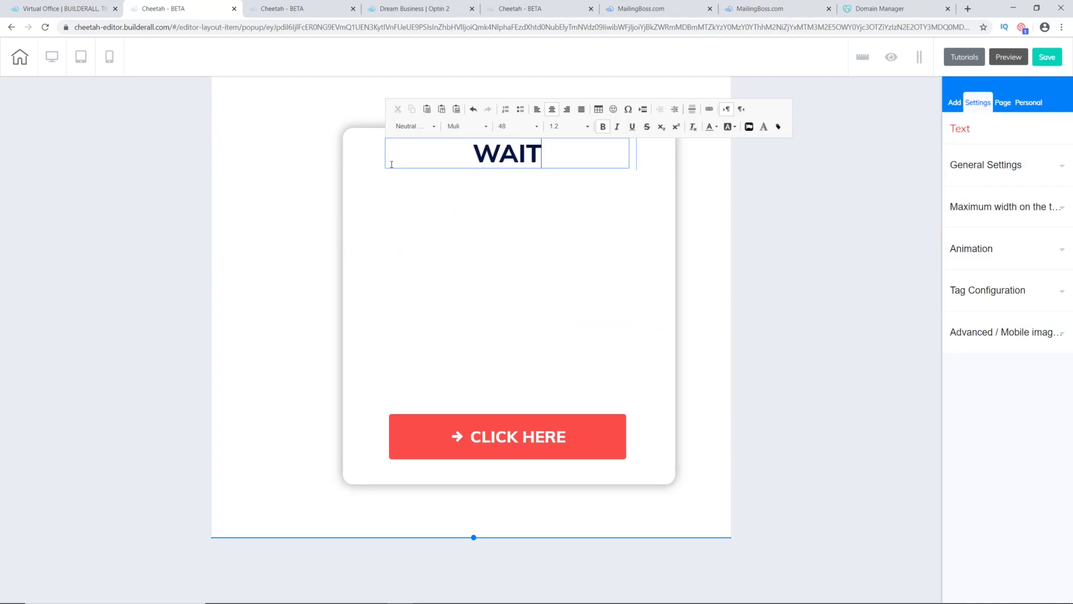
pyautogui.write('! ... ')
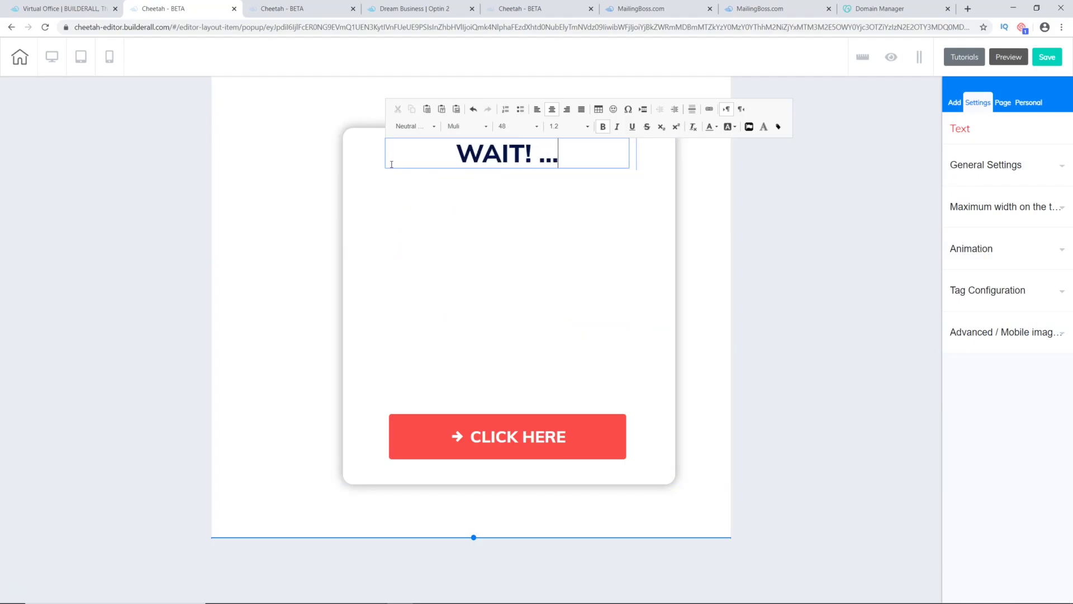
pyautogui.write('Steal My')
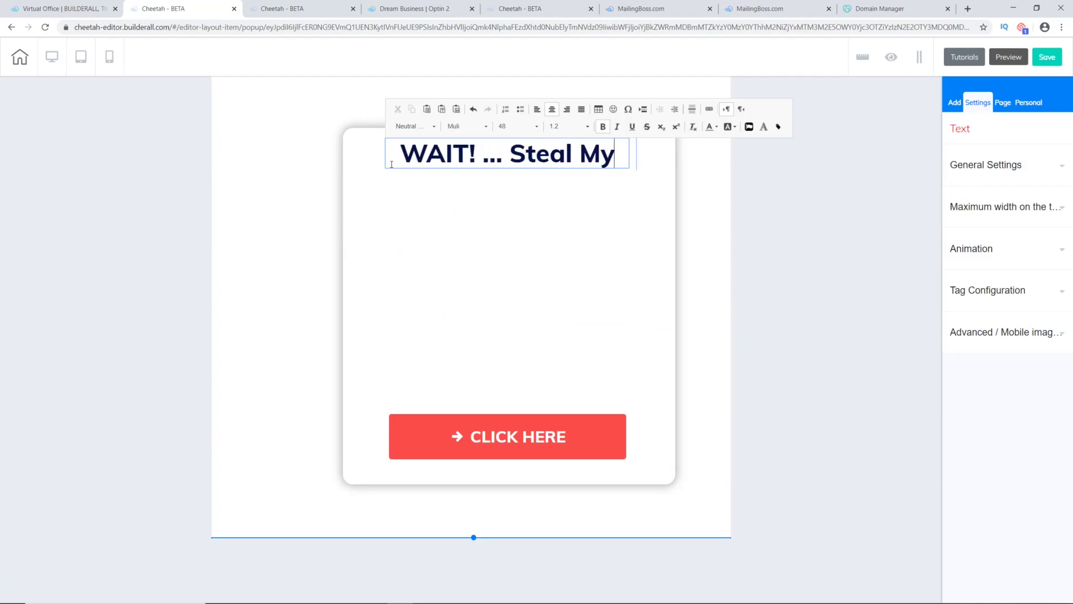
pyautogui.write(' Entire')
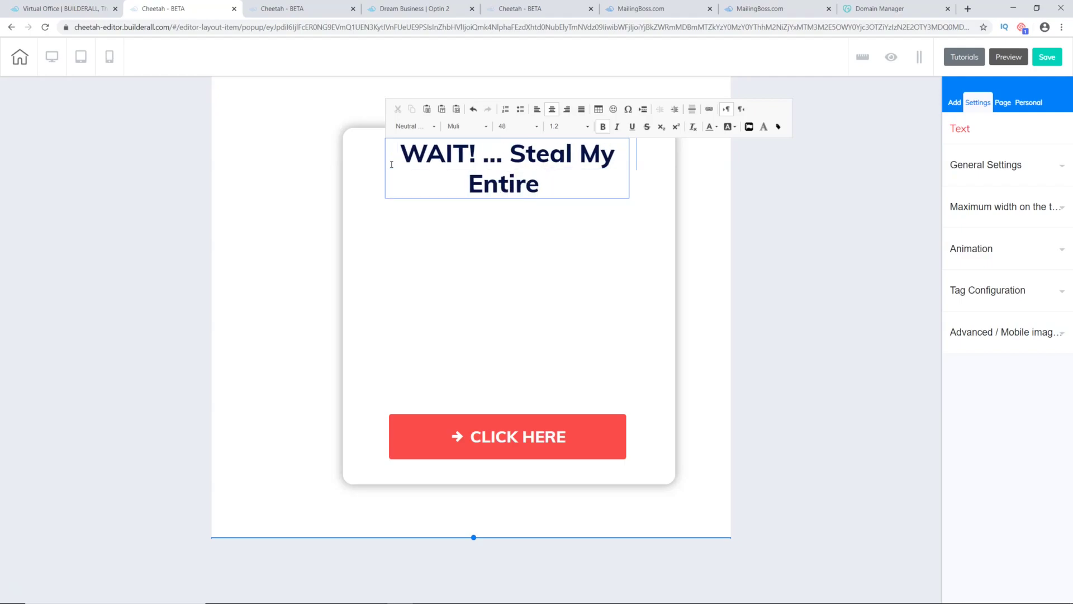
pyautogui.write(' Sales FU')
pyautogui.press('BackSpace')
pyautogui.press('BackSpace')
pyautogui.write('Funnel')
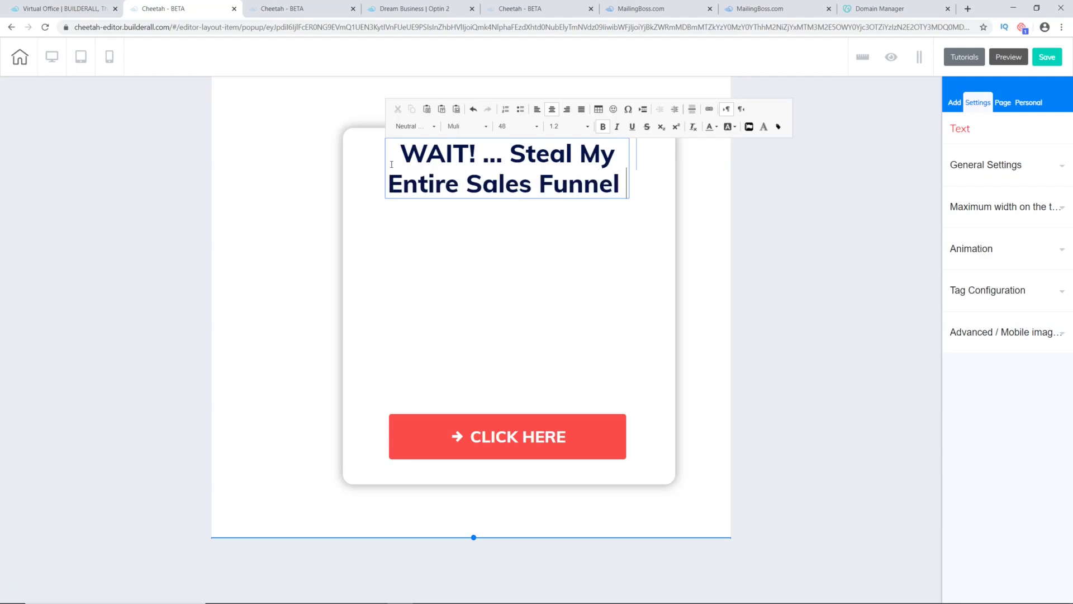
pyautogui.write(' and Email ')
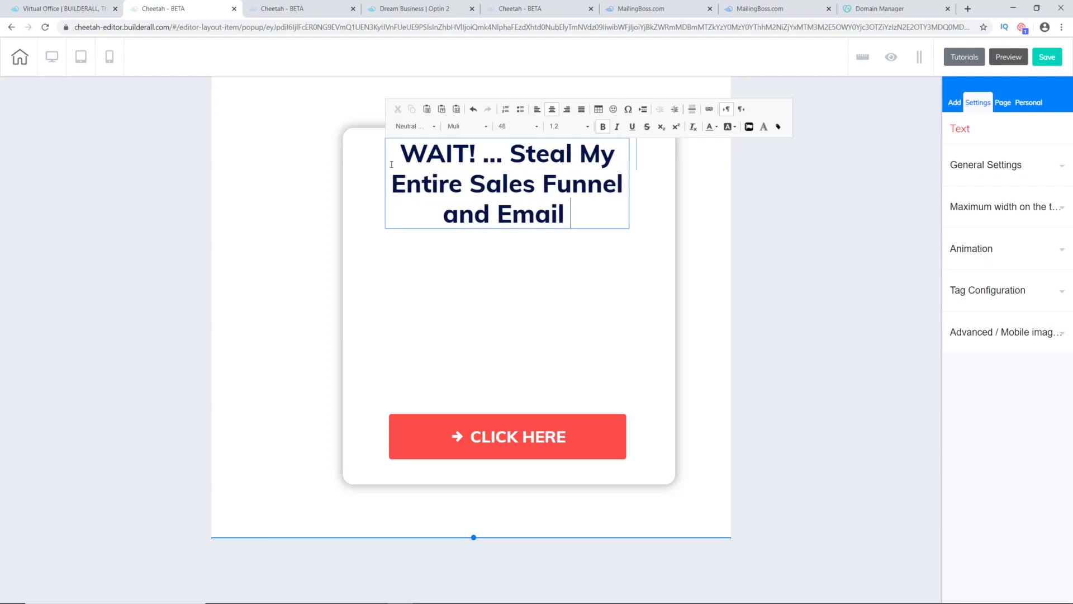
pyautogui.write('Follow')
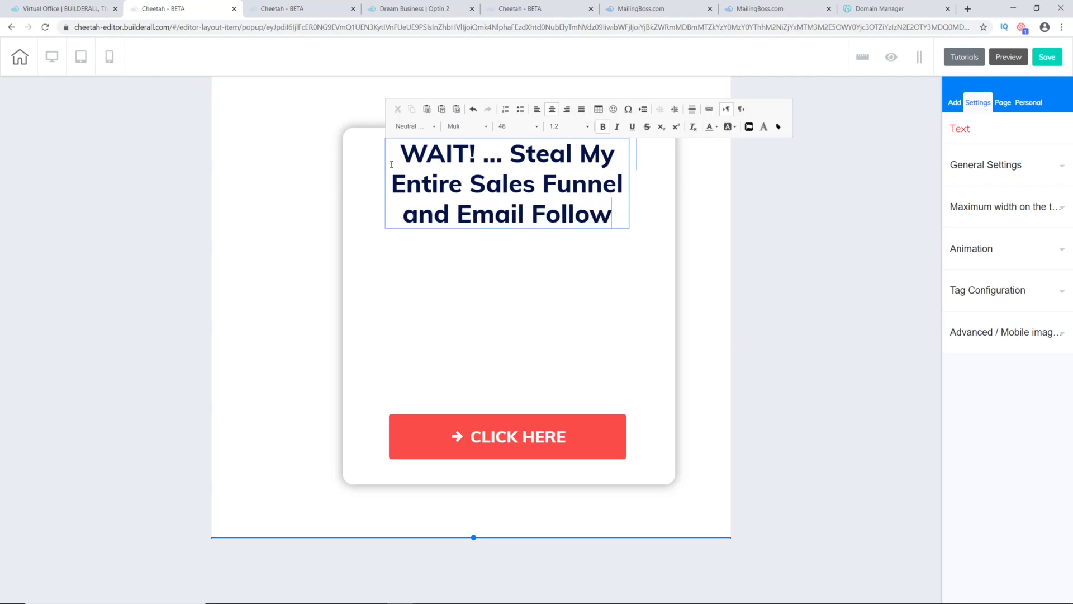
pyautogui.write('up')
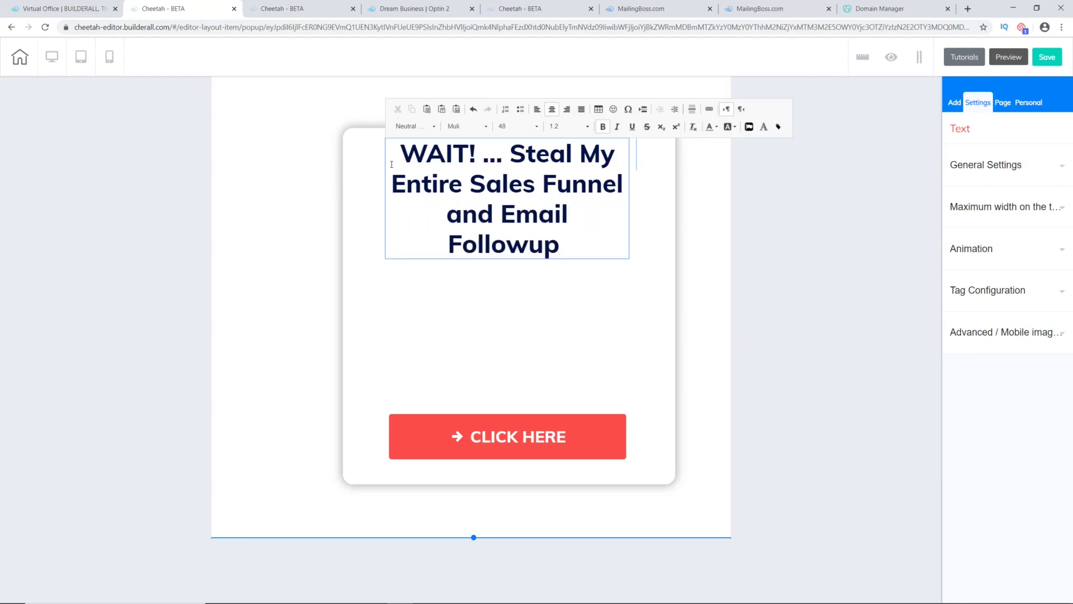
pyautogui.write(' Series.')
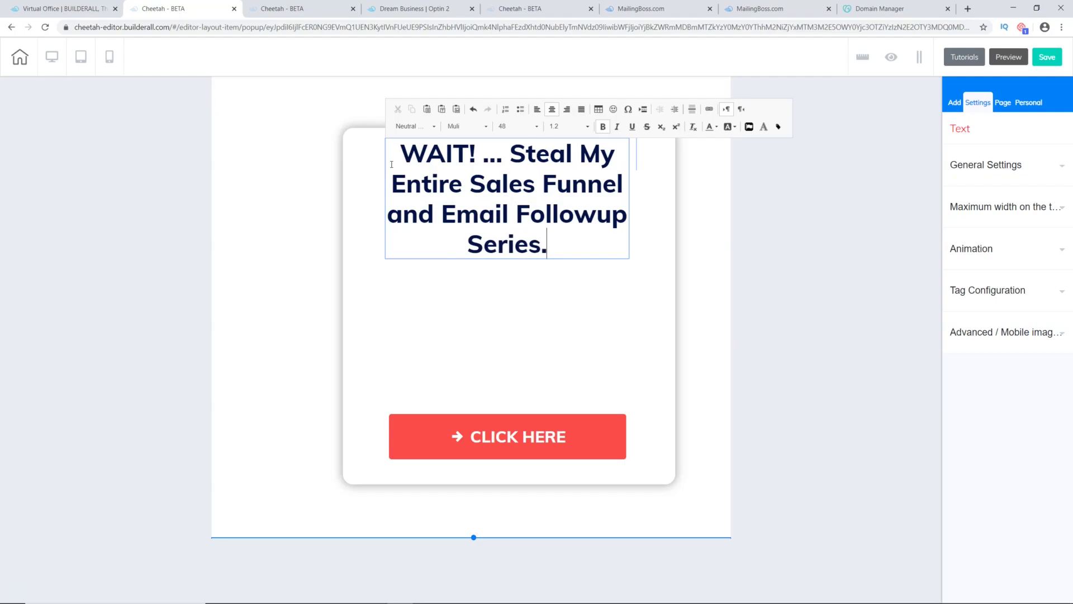
# Step: Colour WAIT! red, lower the headline, and move the CLICK HERE button beneath it
pyautogui.click(442, 169)
pyautogui.moveTo(476, 154); pyautogui.dragTo(401, 154)
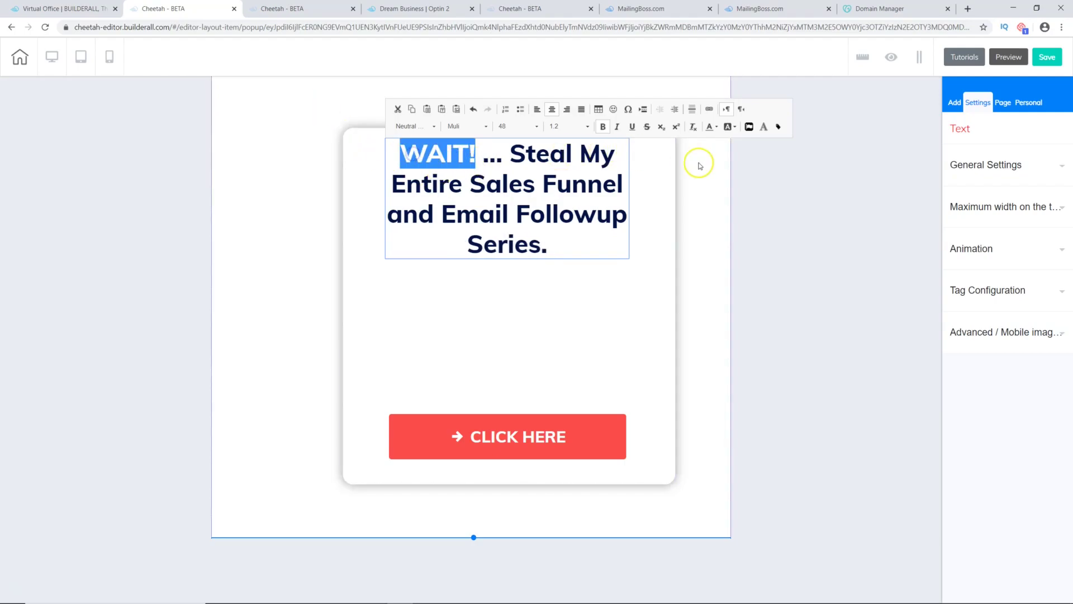
pyautogui.click(711, 127)
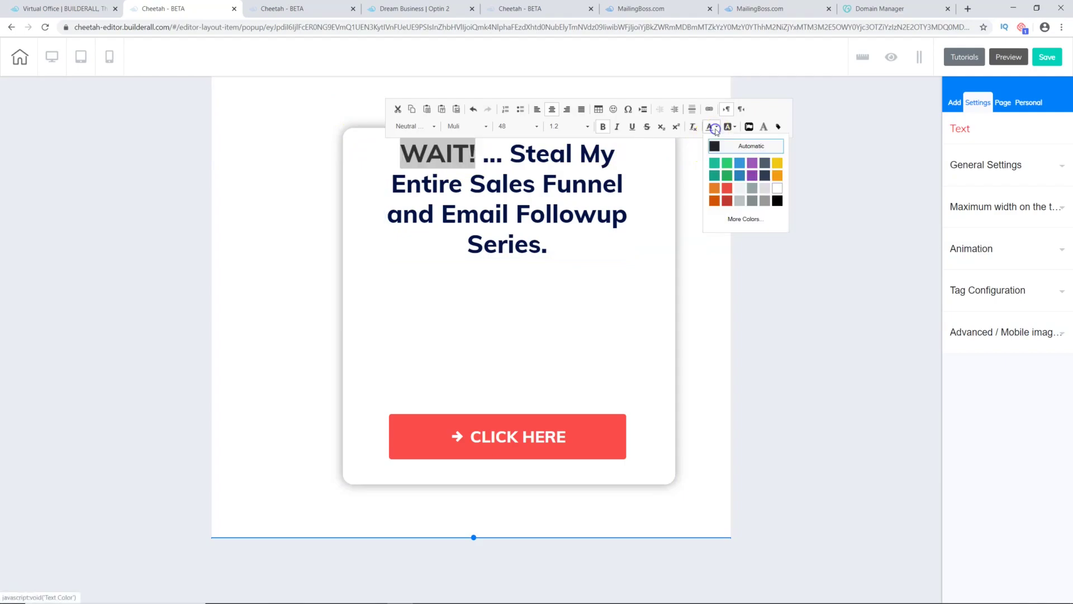
pyautogui.click(728, 190)
pyautogui.click(556, 317)
pyautogui.moveTo(514, 198)
pyautogui.mouseDown()
pyautogui.moveTo(496, 211)
pyautogui.moveTo(514, 219)
pyautogui.mouseUp()
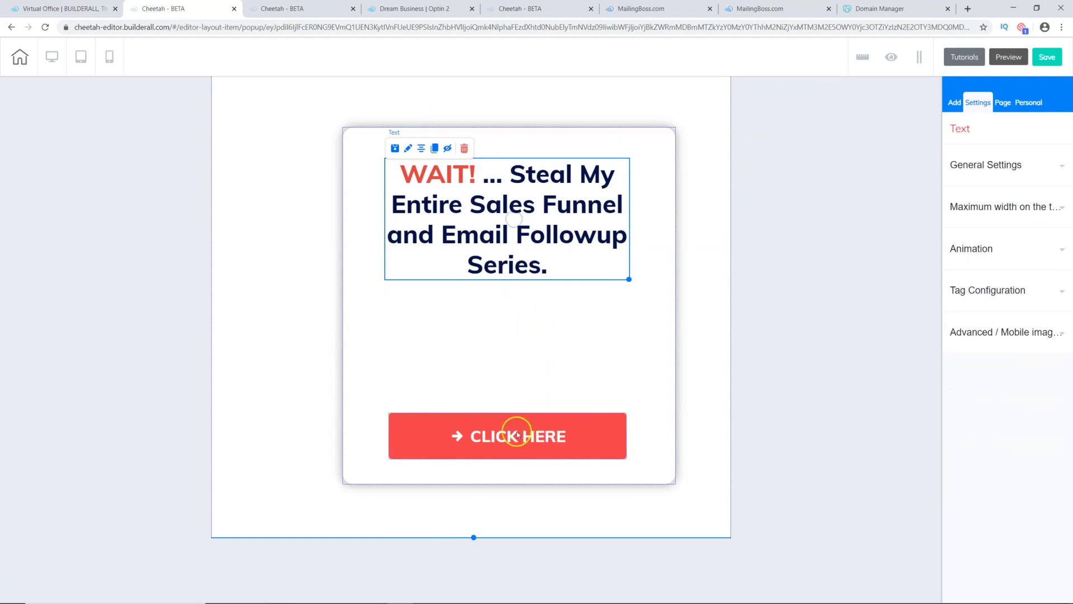
pyautogui.moveTo(511, 435); pyautogui.dragTo(513, 326)
# Step: Reposition and centre the popup box, and shorten its section to fit
pyautogui.click(507, 470)
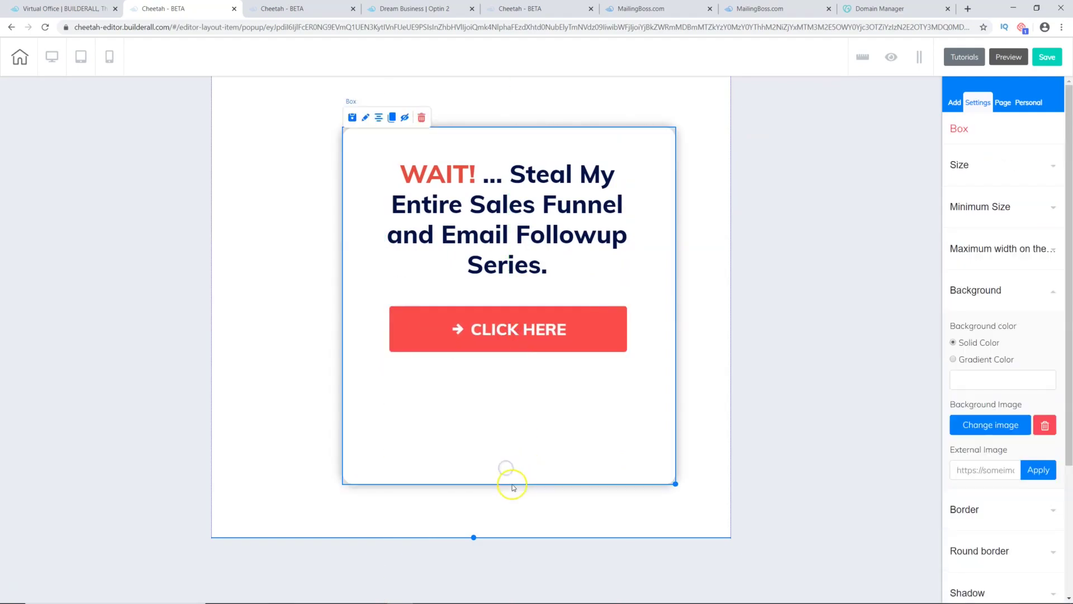
pyautogui.moveTo(678, 484); pyautogui.dragTo(671, 454)
pyautogui.click(376, 89)
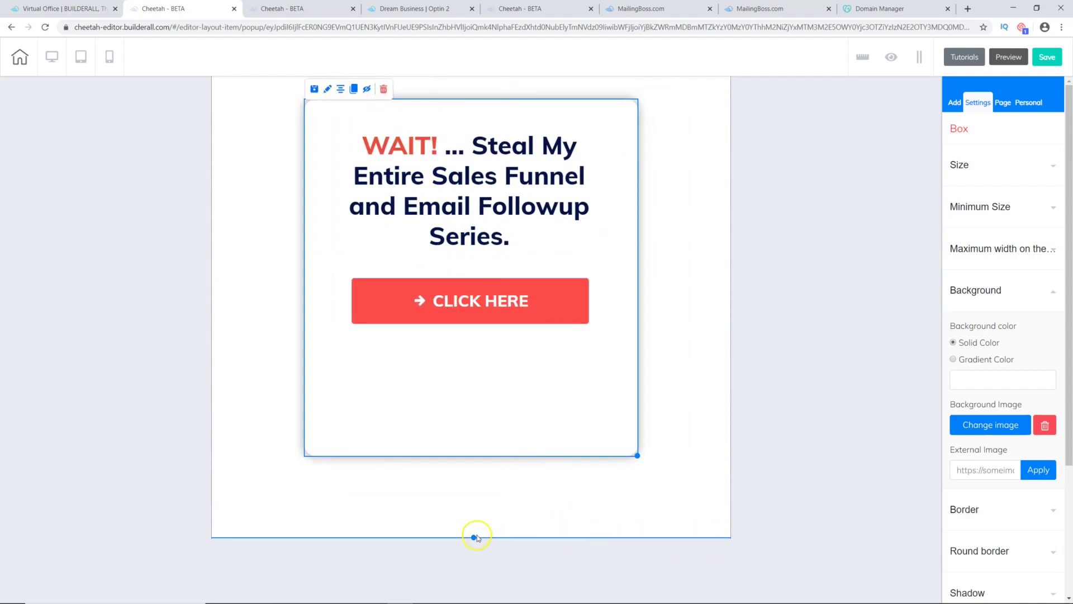
pyautogui.moveTo(473, 538); pyautogui.dragTo(461, 496)
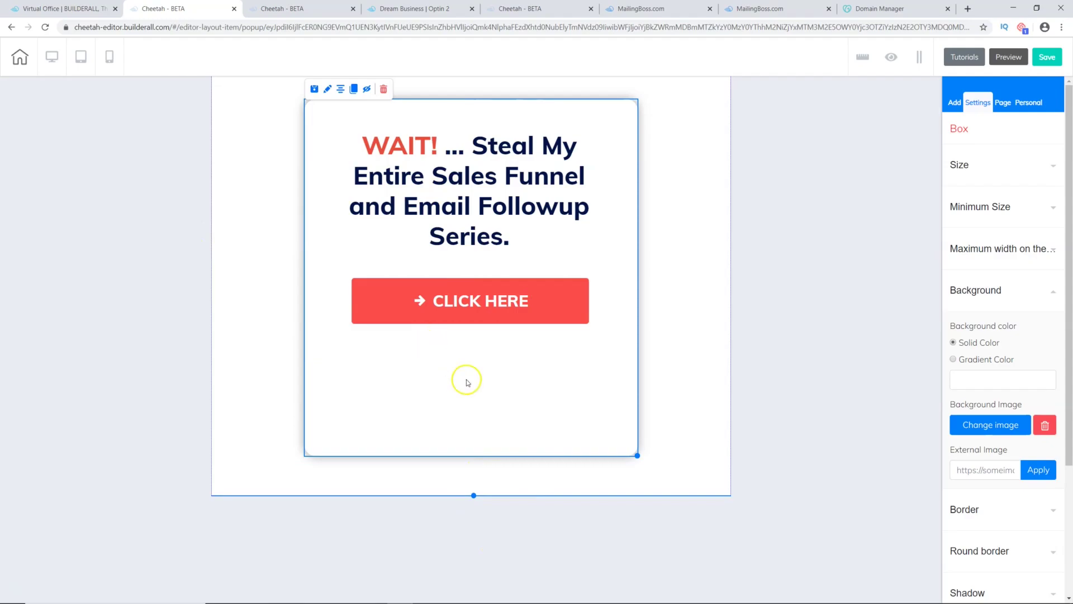
# Step: Delete the CLICK HERE button and bring up the list of addable elements
pyautogui.click(473, 308)
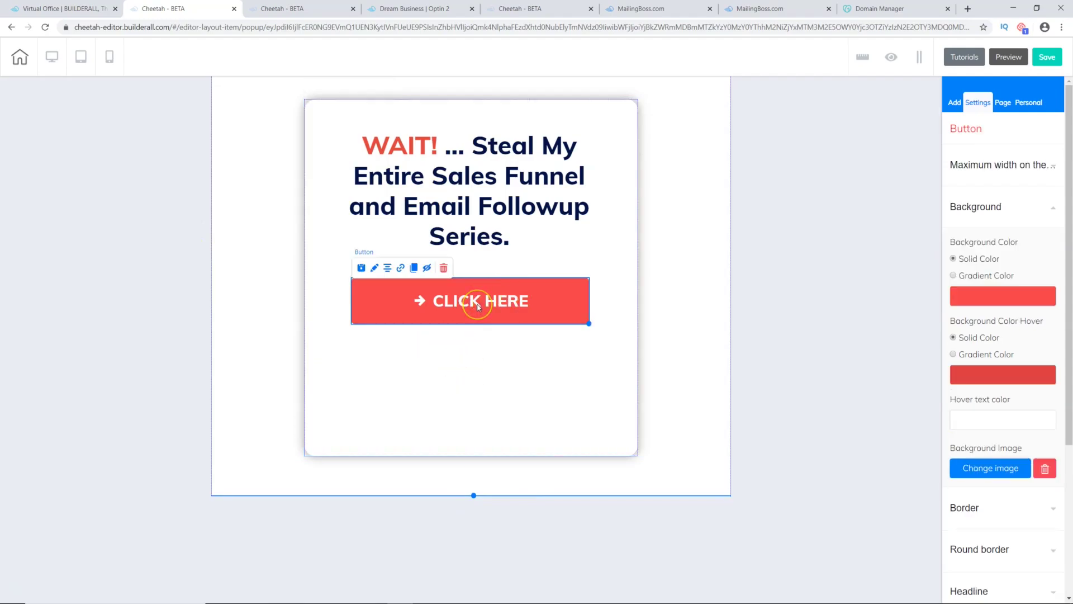
pyautogui.click(406, 284)
pyautogui.click(444, 267)
pyautogui.click(555, 330)
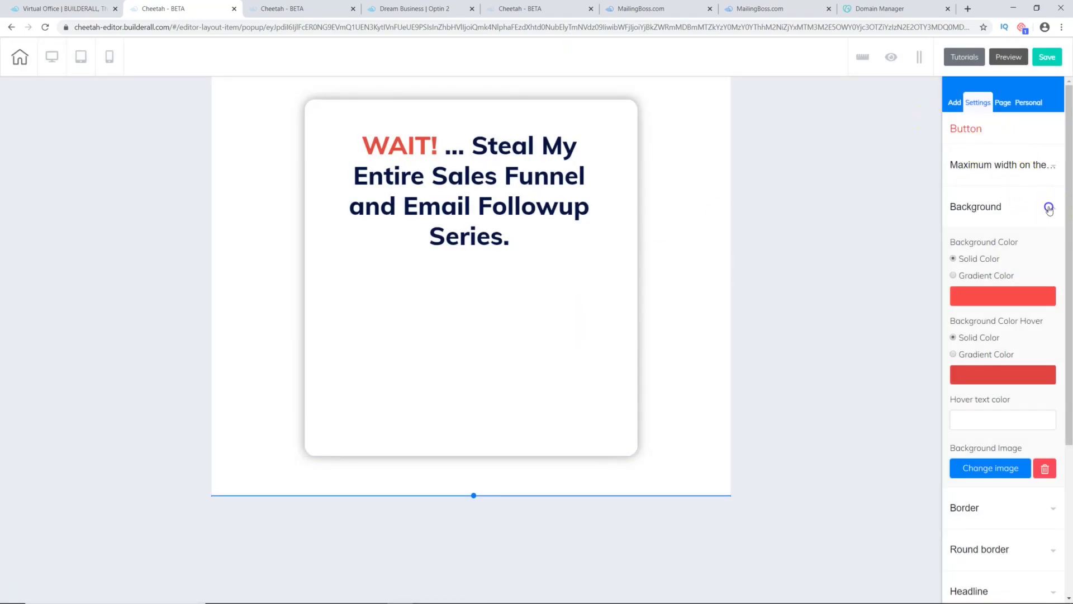
pyautogui.click(1049, 209)
pyautogui.click(955, 103)
pyautogui.click(988, 149)
# Step: Add the green Get Instant Access email form, linked to the Succeed With AJ list
pyautogui.scroll(-3, 977, 342)
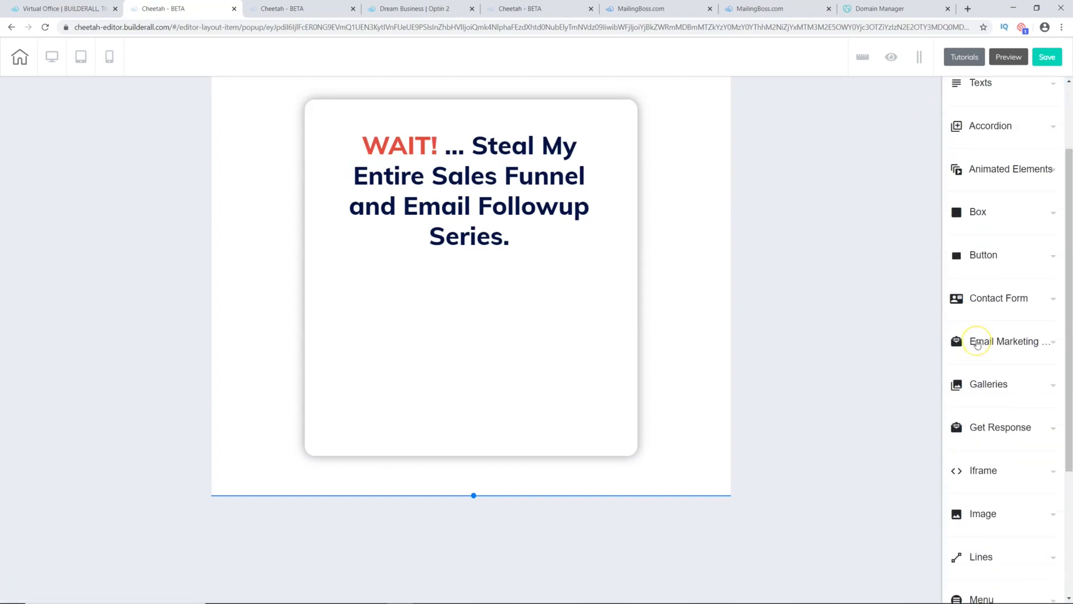
pyautogui.scroll(-1, 978, 343)
pyautogui.click(1034, 290)
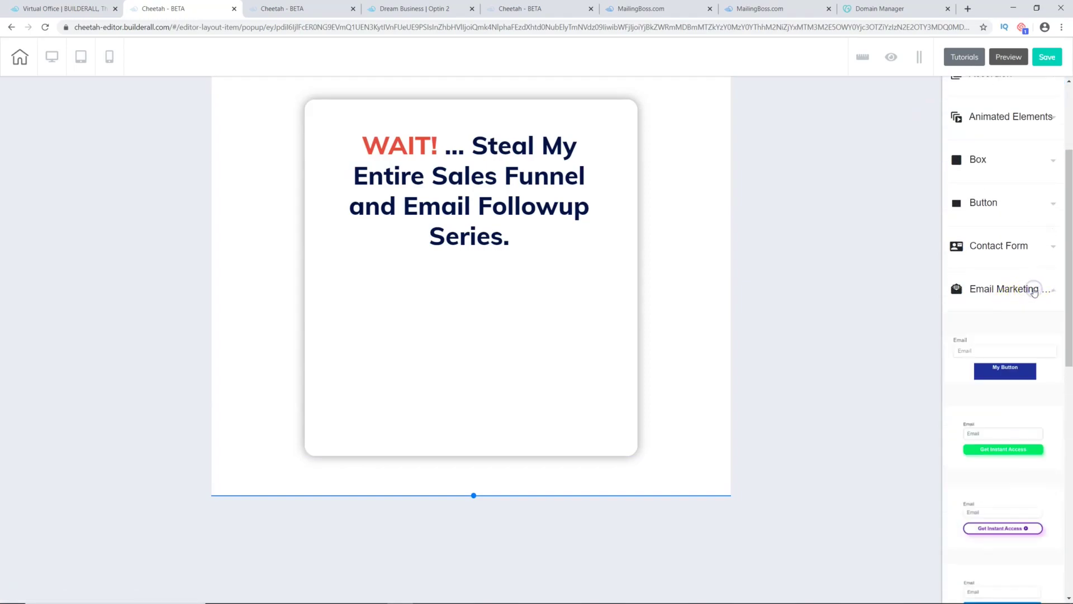
pyautogui.moveTo(971, 434); pyautogui.dragTo(443, 312)
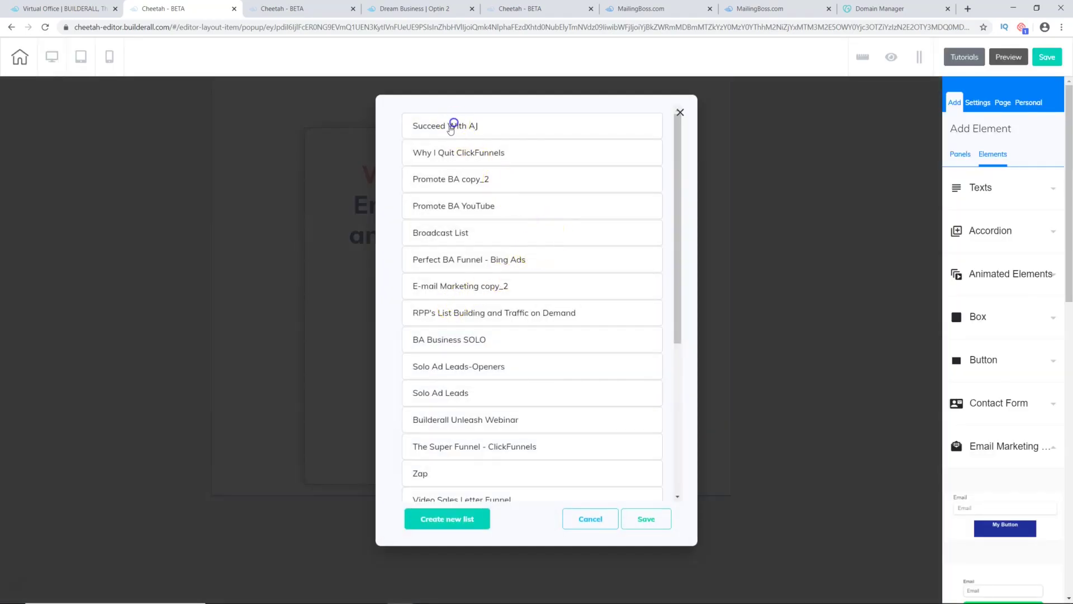
pyautogui.click(451, 126)
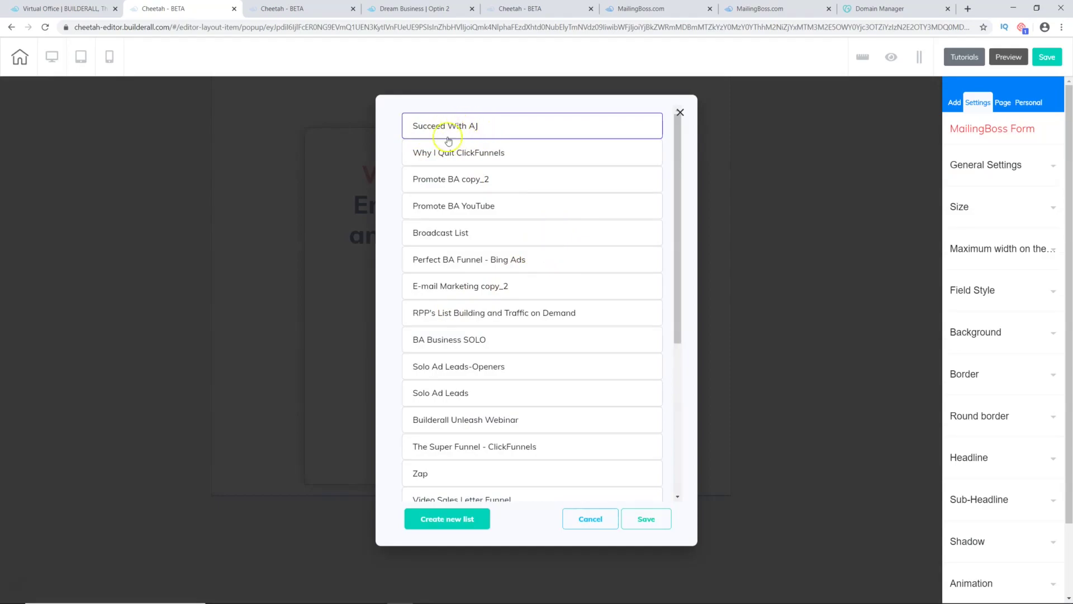
pyautogui.click(645, 518)
# Step: Place the form under the headline, widen it, and hide its Email label
pyautogui.moveTo(462, 335)
pyautogui.mouseDown()
pyautogui.moveTo(445, 347)
pyautogui.moveTo(445, 324)
pyautogui.moveTo(464, 324)
pyautogui.mouseUp()
pyautogui.moveTo(548, 373); pyautogui.dragTo(630, 383)
pyautogui.moveTo(537, 330); pyautogui.dragTo(490, 318)
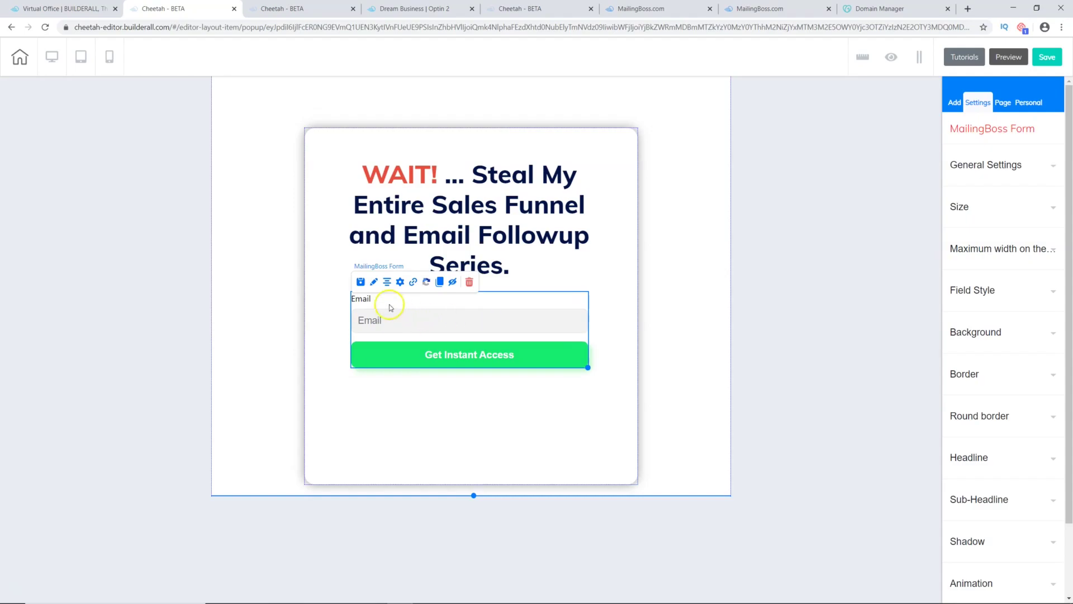
pyautogui.click(1029, 166)
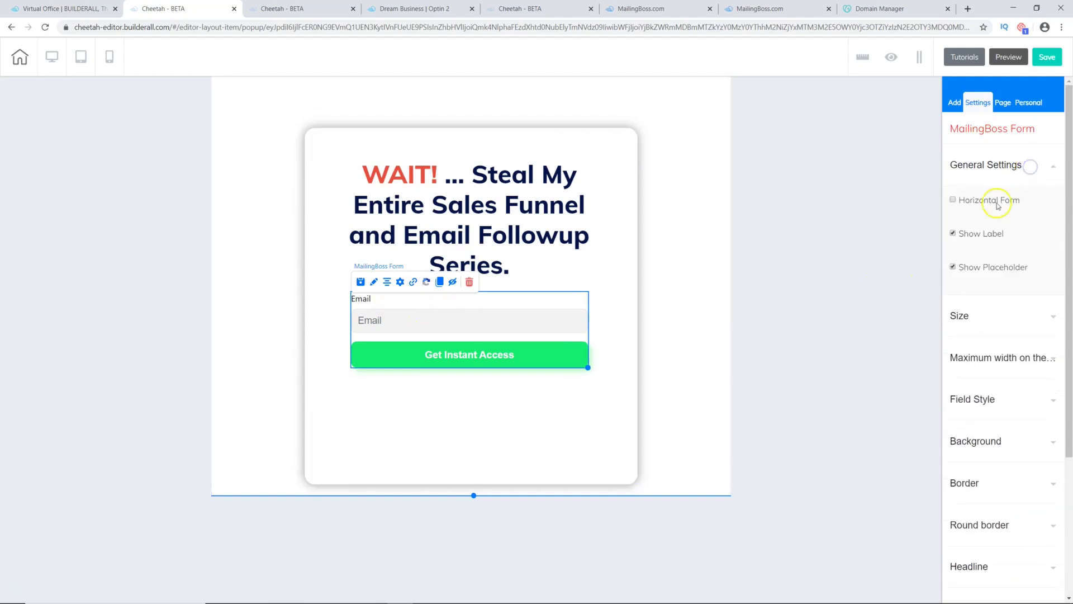
pyautogui.click(953, 233)
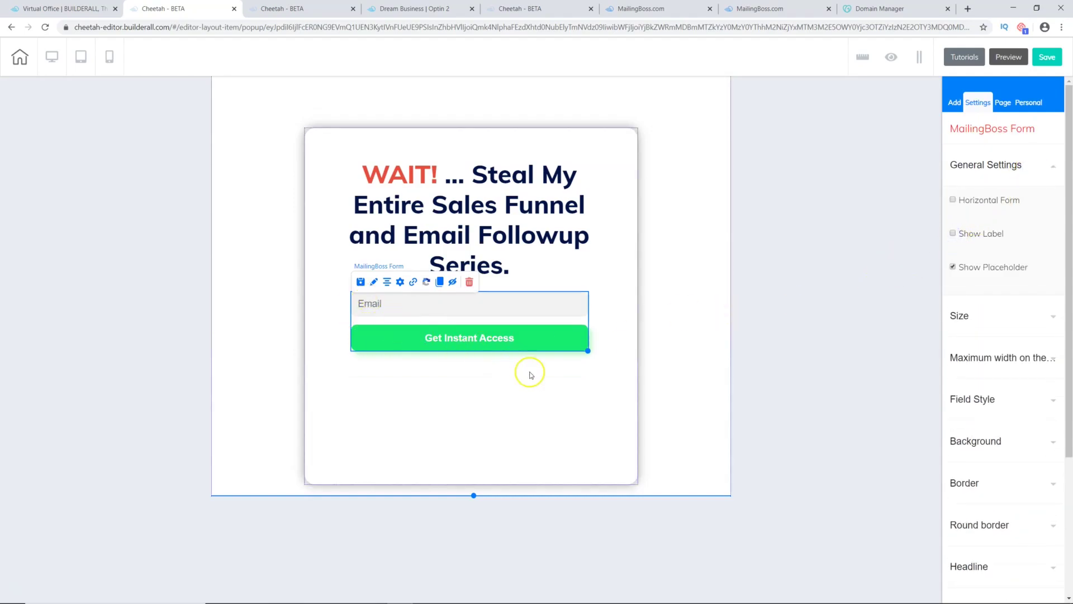
# Step: Review the form's list and redirect settings, cancel without changes, and reselect the popup box
pyautogui.click(402, 283)
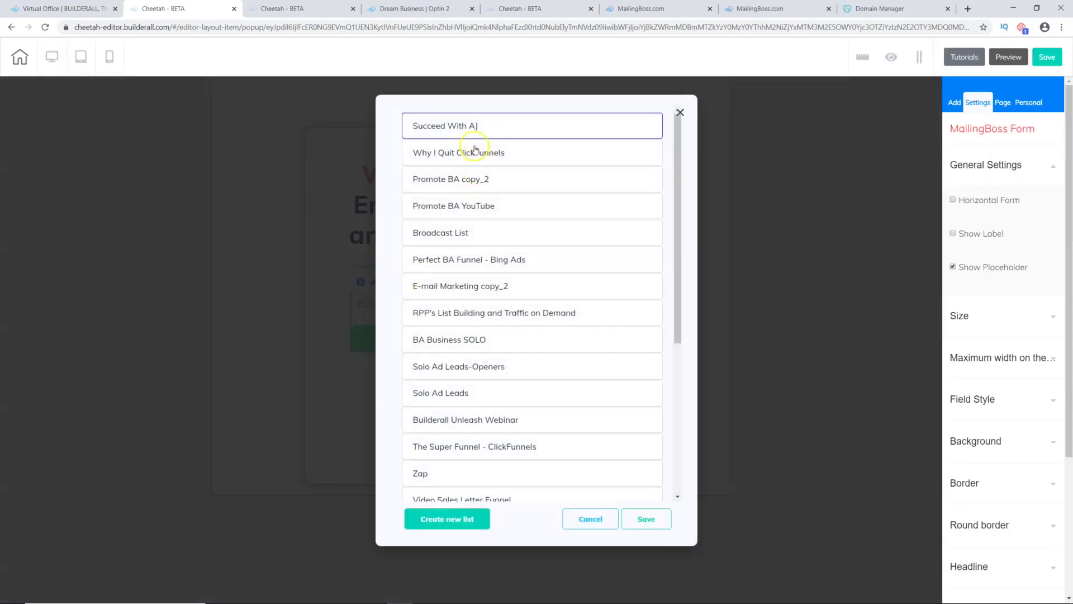
pyautogui.click(593, 520)
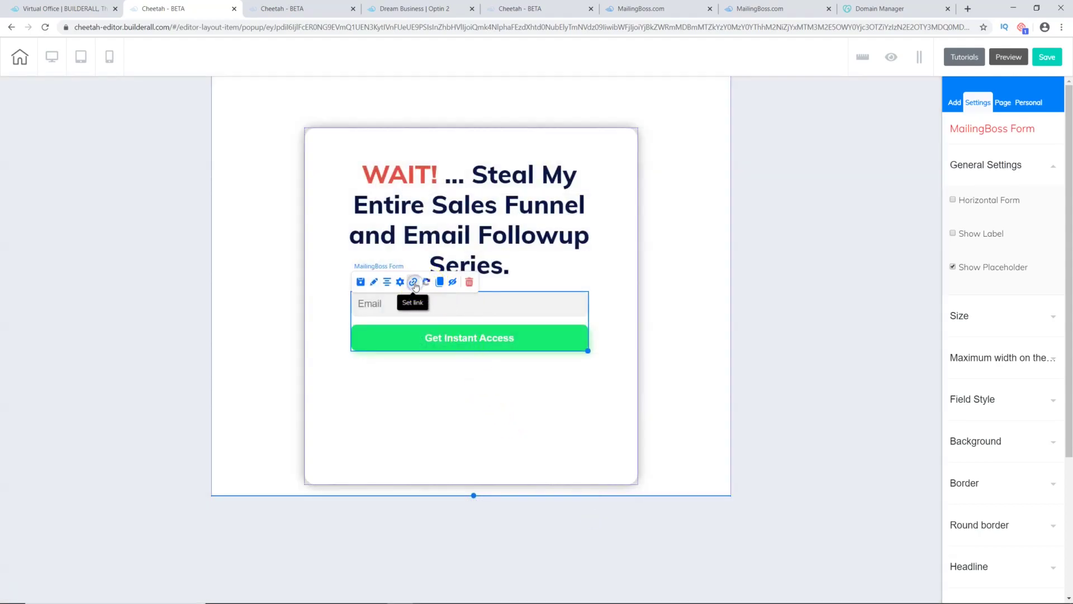
pyautogui.click(414, 283)
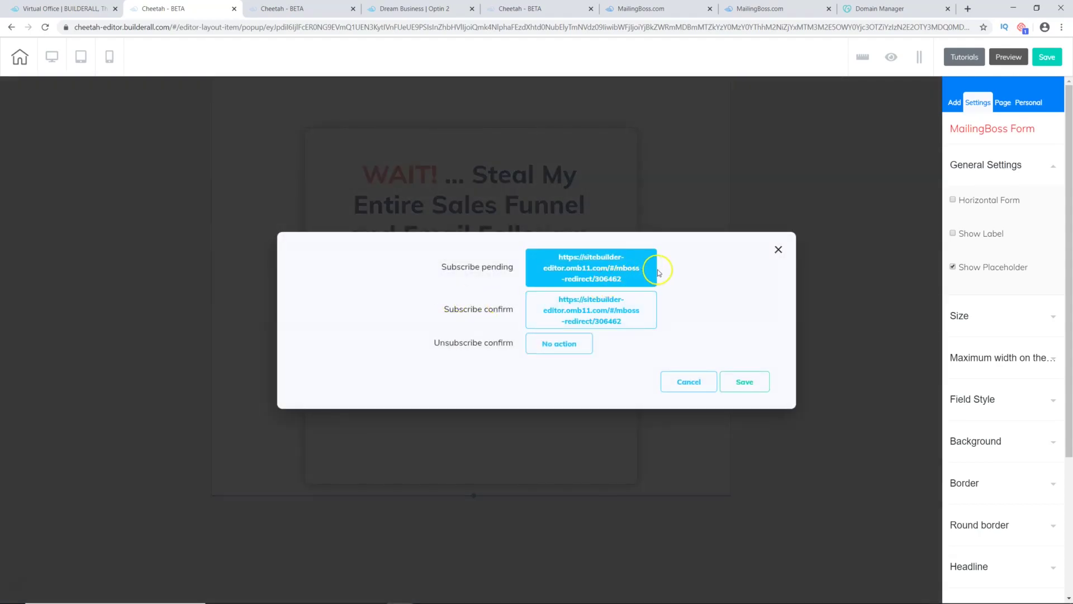
pyautogui.click(594, 268)
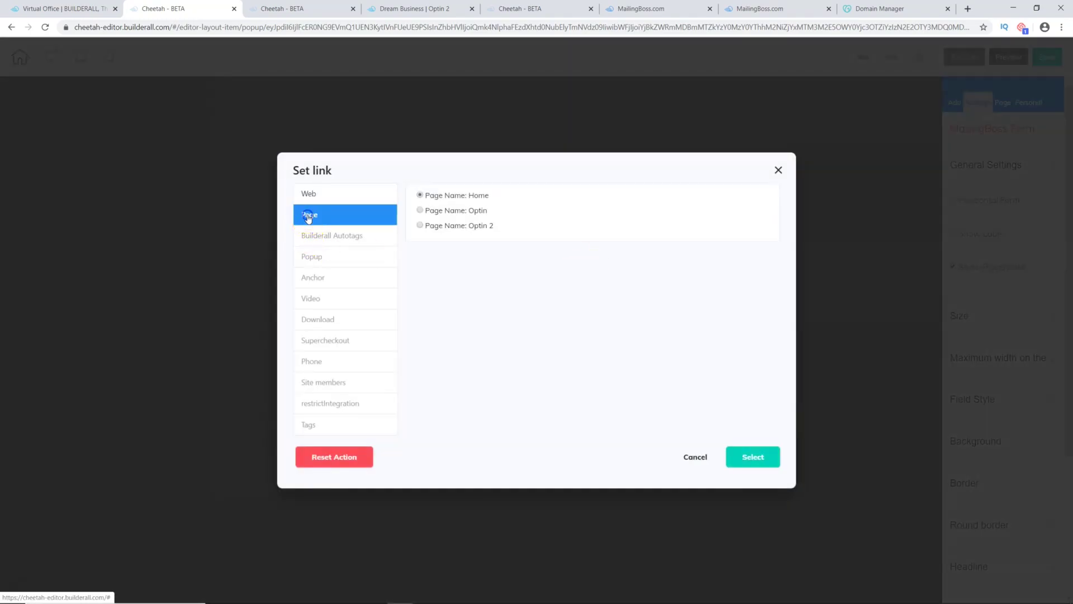
pyautogui.click(690, 459)
pyautogui.click(678, 385)
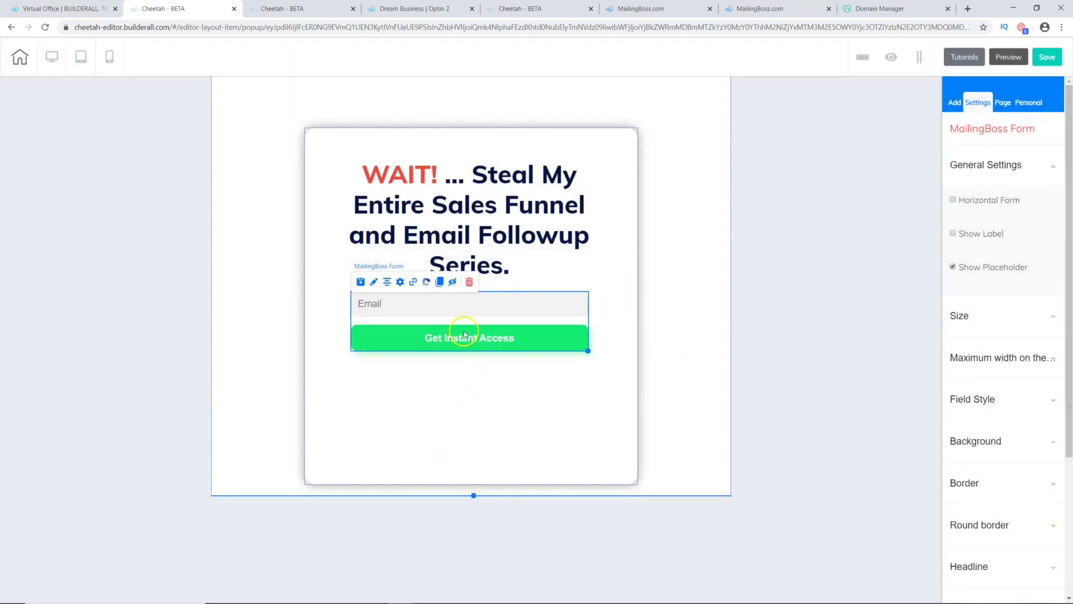
pyautogui.click(492, 404)
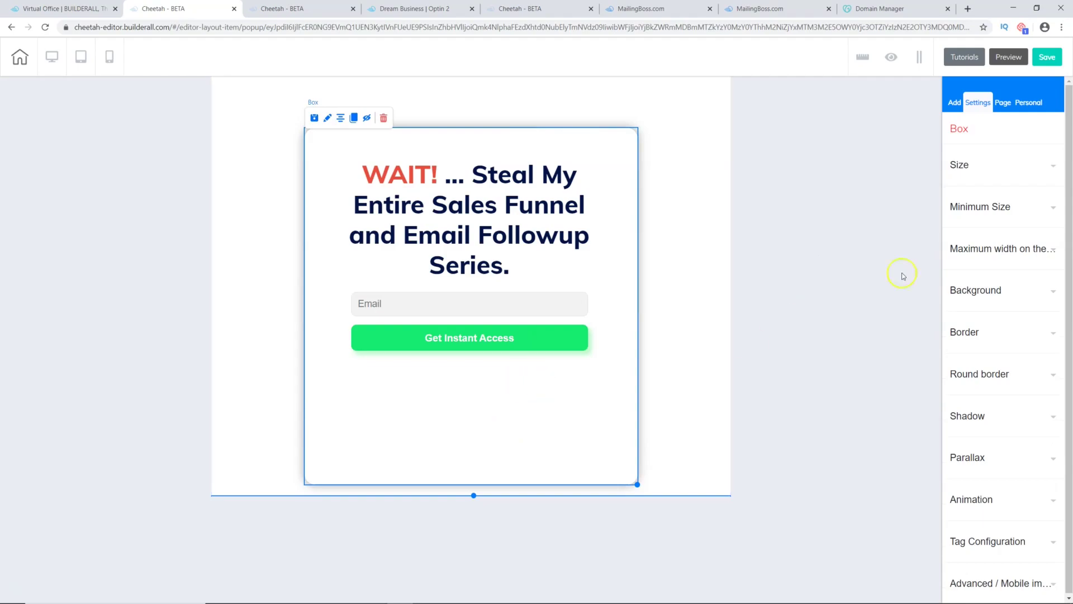
# Step: Set the box height to 505, shrink the section to fit, and save POPUP 2
pyautogui.click(1045, 210)
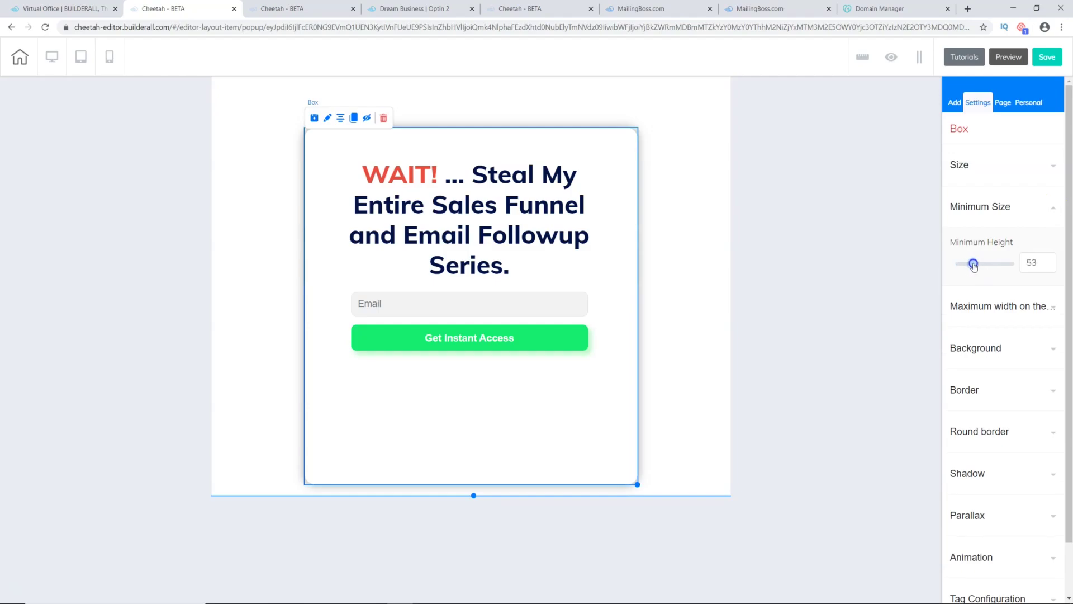
pyautogui.click(1035, 163)
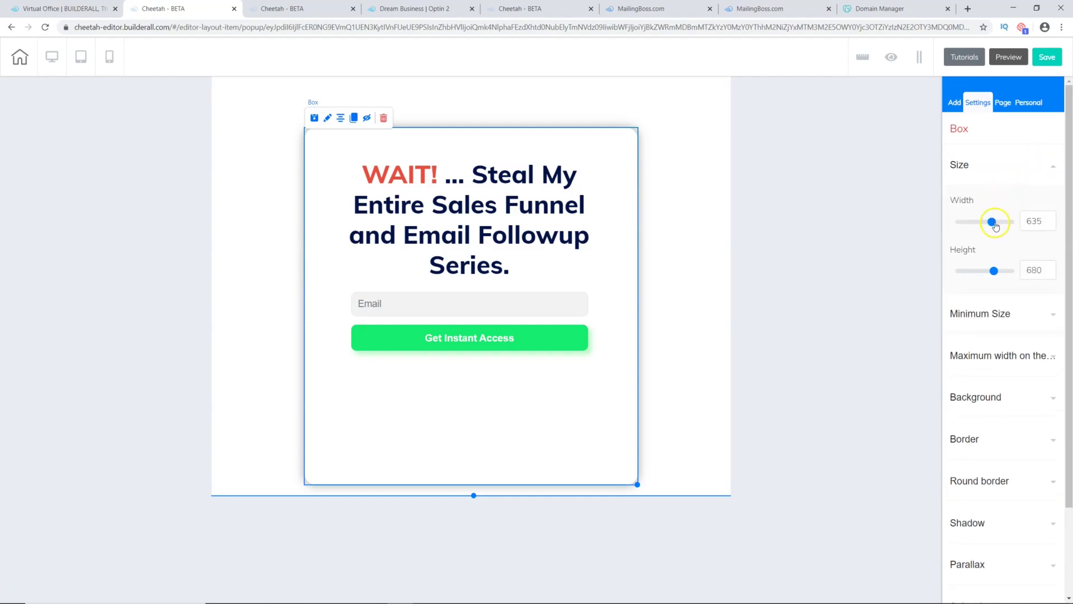
pyautogui.moveTo(996, 273); pyautogui.dragTo(986, 273)
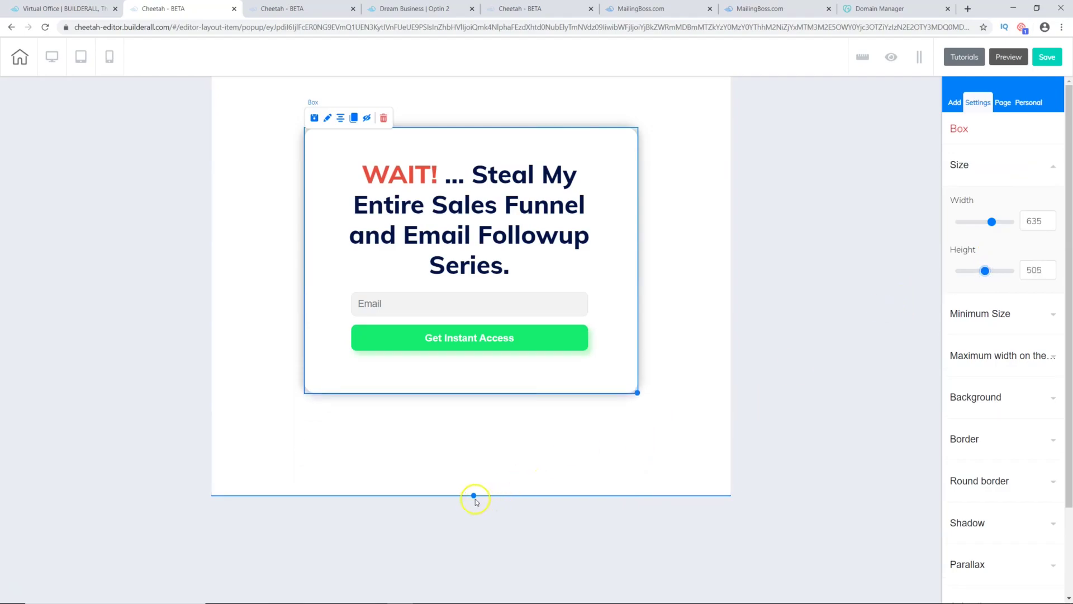
pyautogui.moveTo(474, 495); pyautogui.dragTo(480, 412)
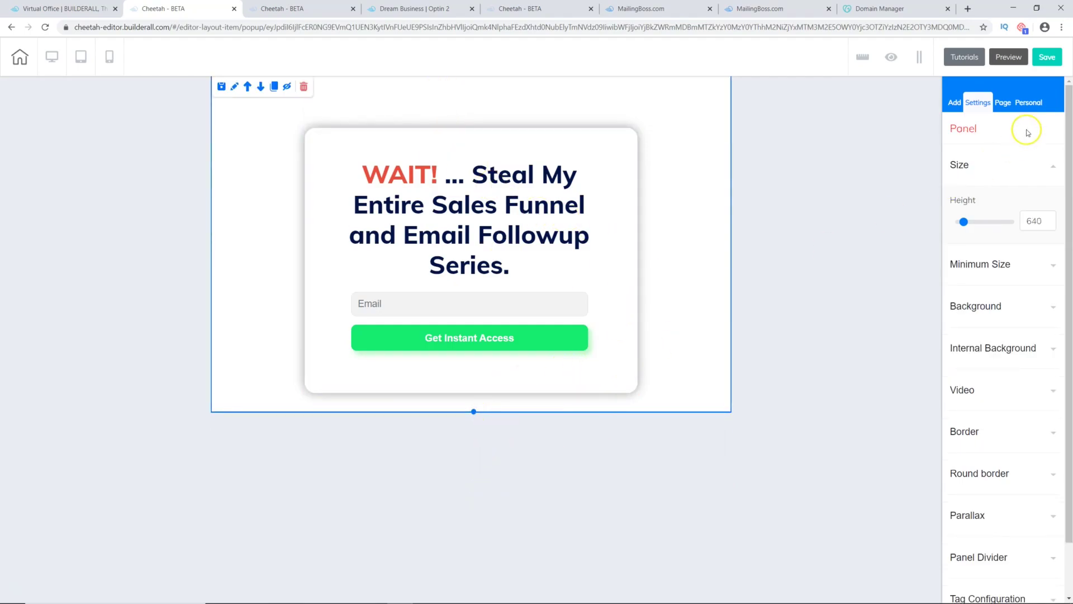
pyautogui.click(1045, 57)
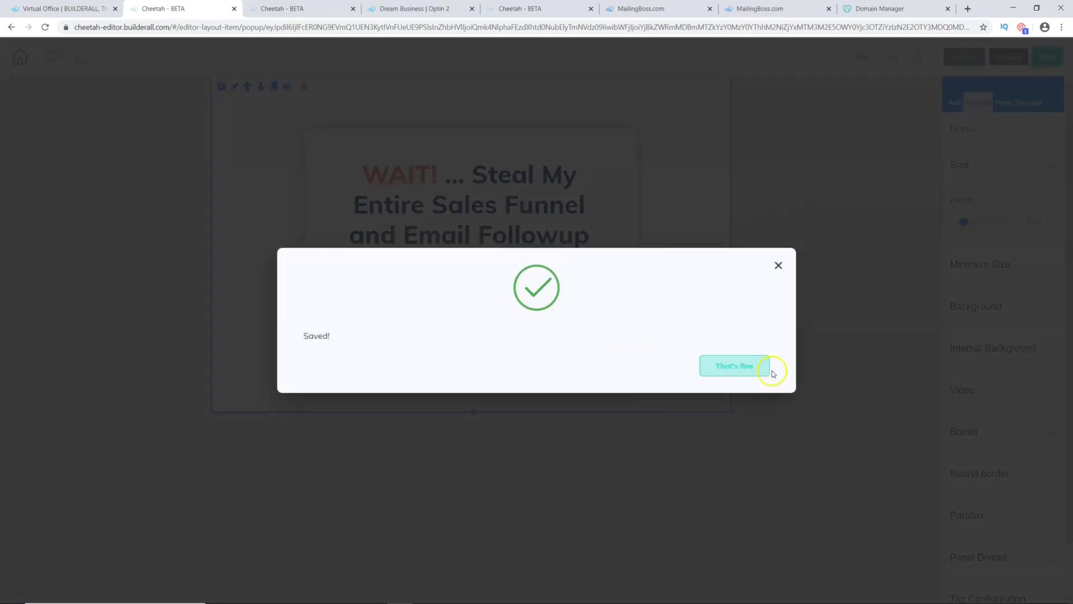
pyautogui.click(742, 366)
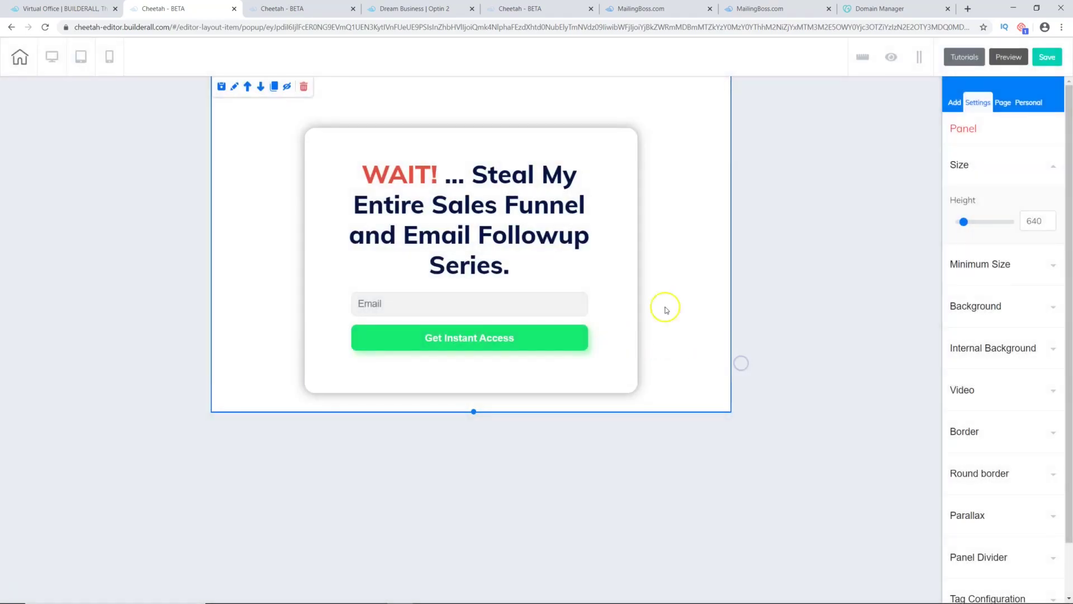
# Step: In mobile view, set the WAIT! headline's Size On Mobile to 25
pyautogui.click(111, 57)
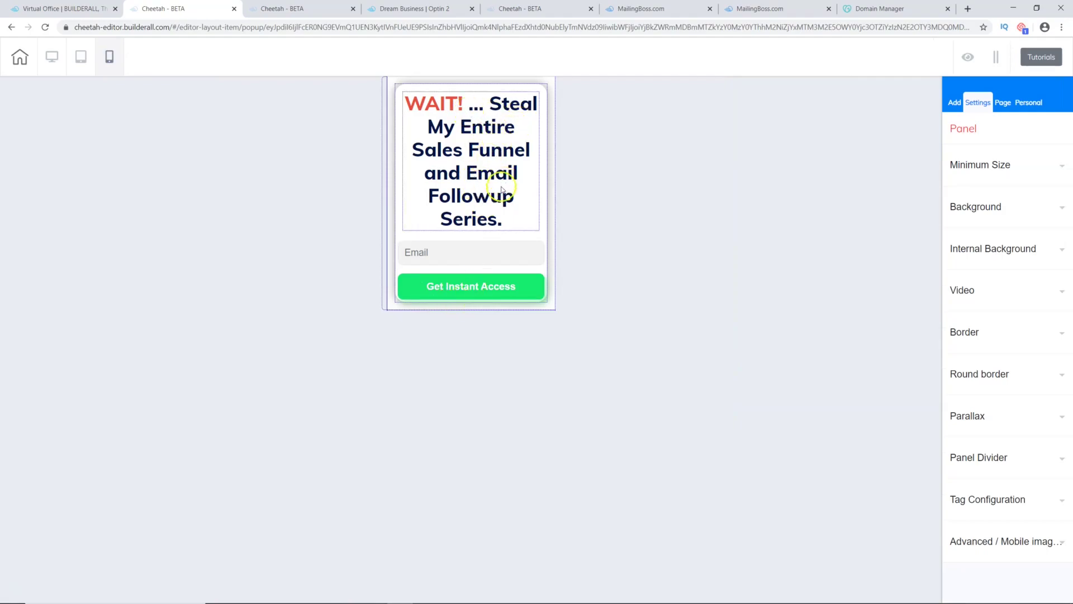
pyautogui.click(502, 224)
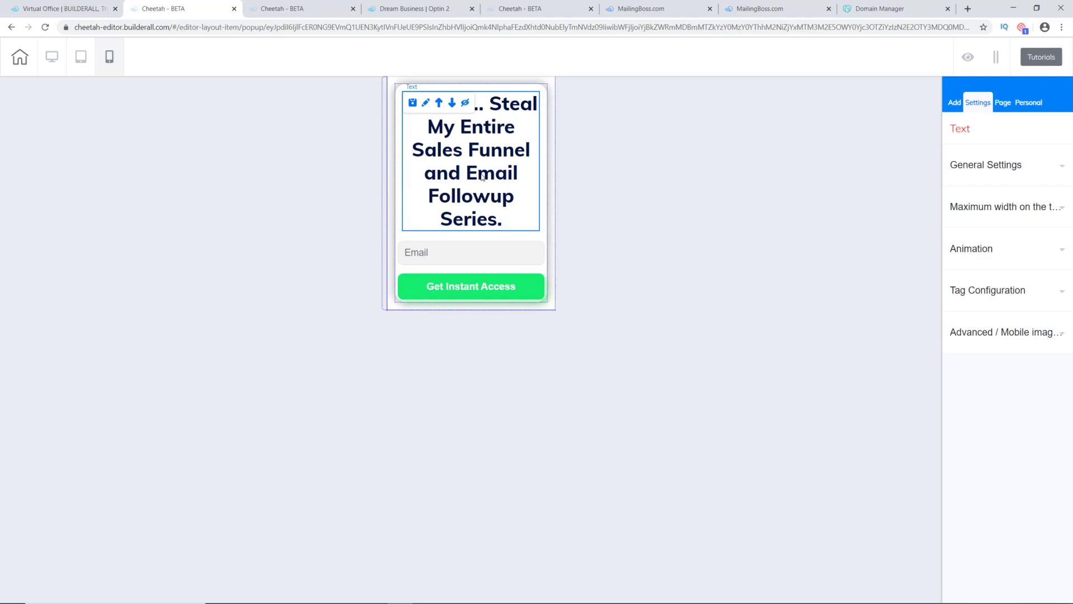
pyautogui.click(1058, 166)
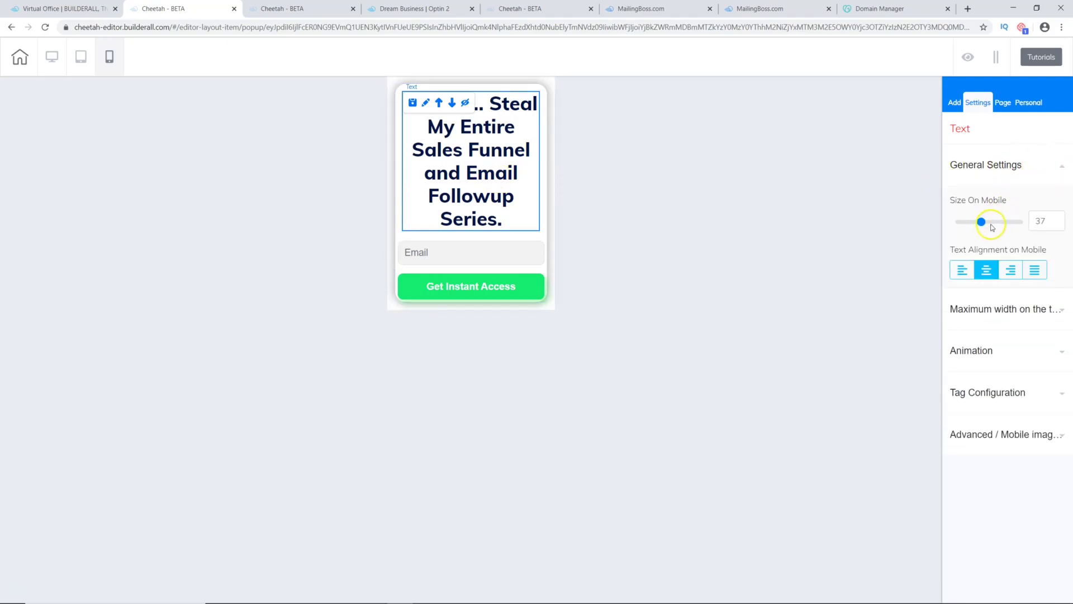
pyautogui.moveTo(984, 225); pyautogui.dragTo(976, 222)
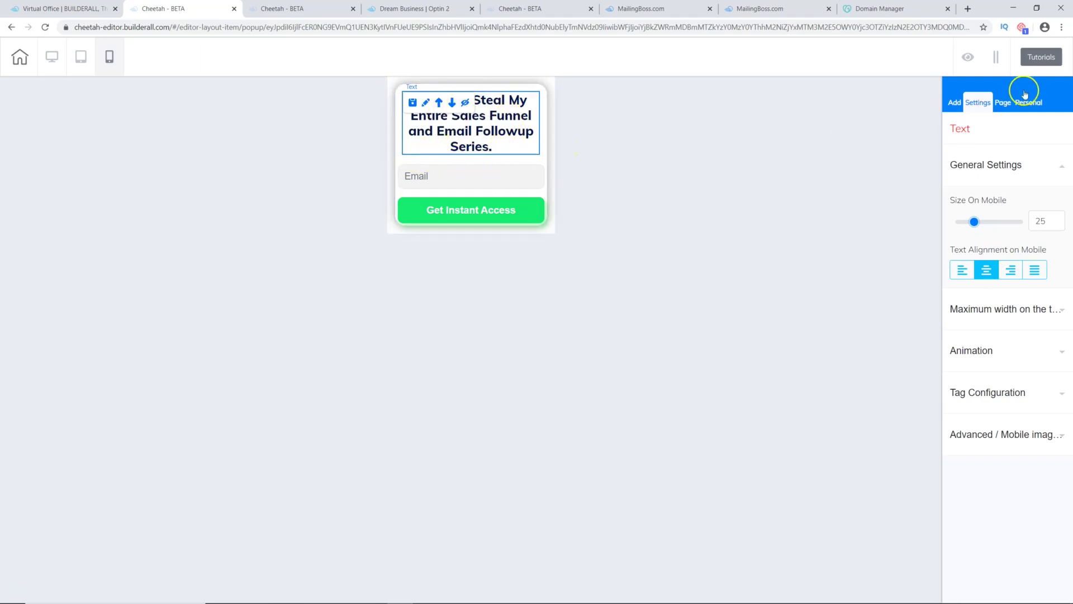
# Step: Save POPUP 2, check the tablet layout, then save again from desktop view
pyautogui.click(52, 56)
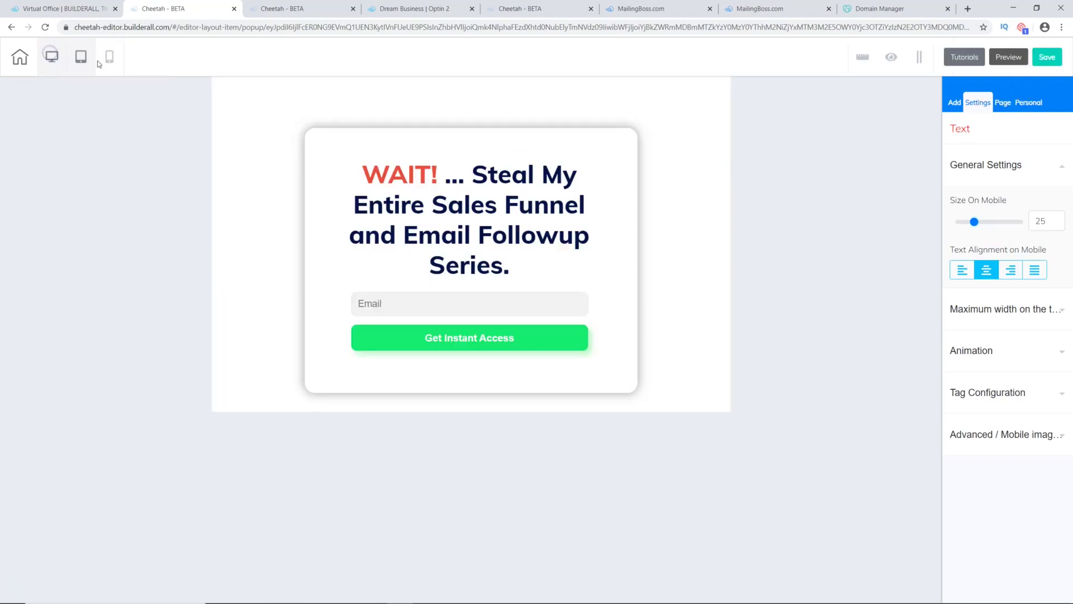
pyautogui.click(1048, 60)
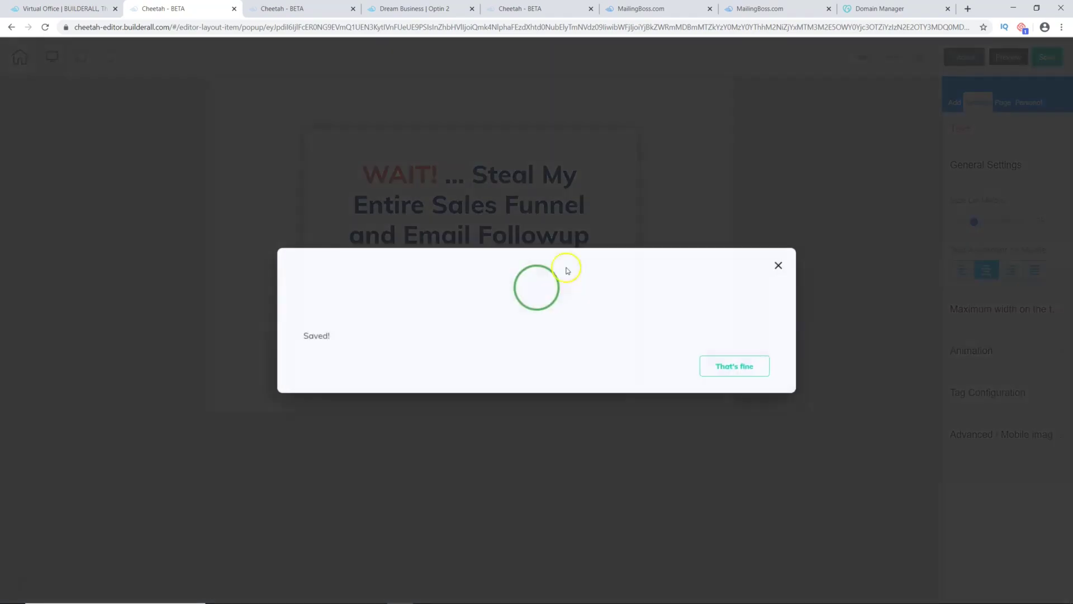
pyautogui.click(736, 364)
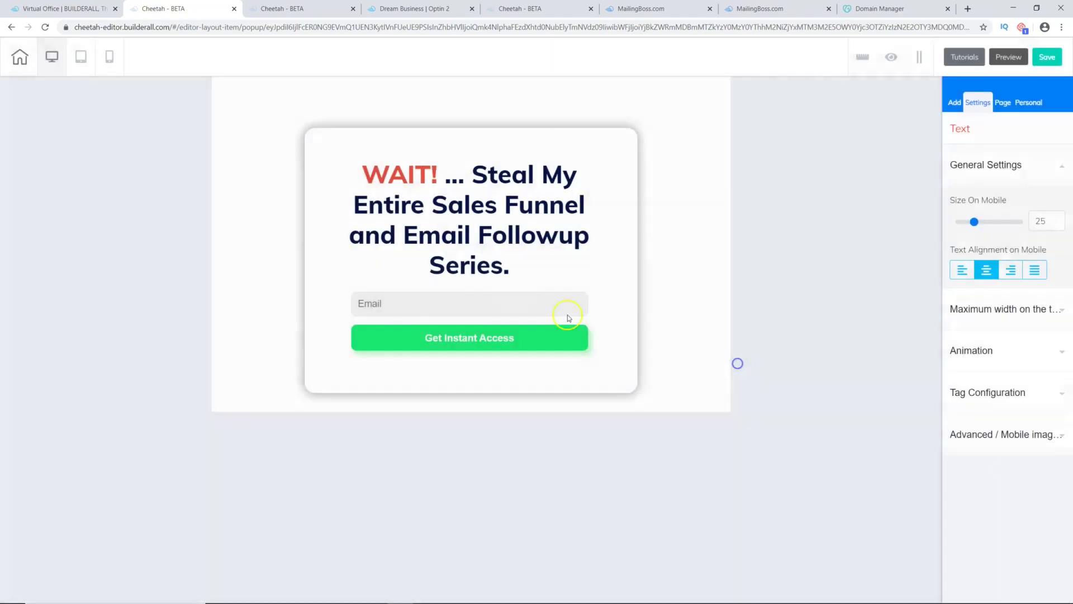
pyautogui.click(82, 57)
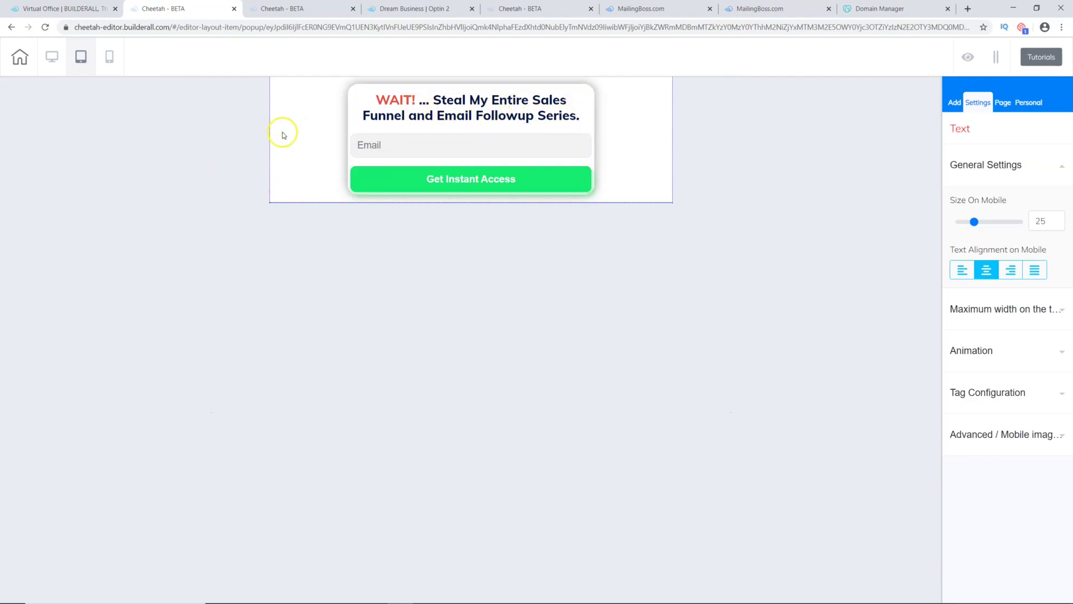
pyautogui.click(53, 58)
pyautogui.click(1048, 58)
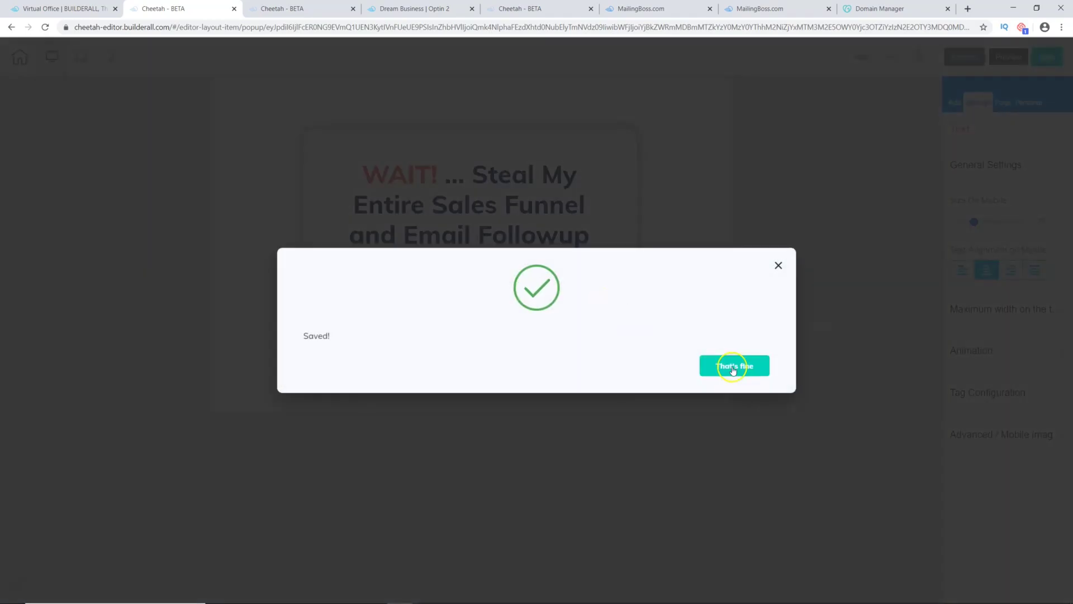
pyautogui.click(732, 367)
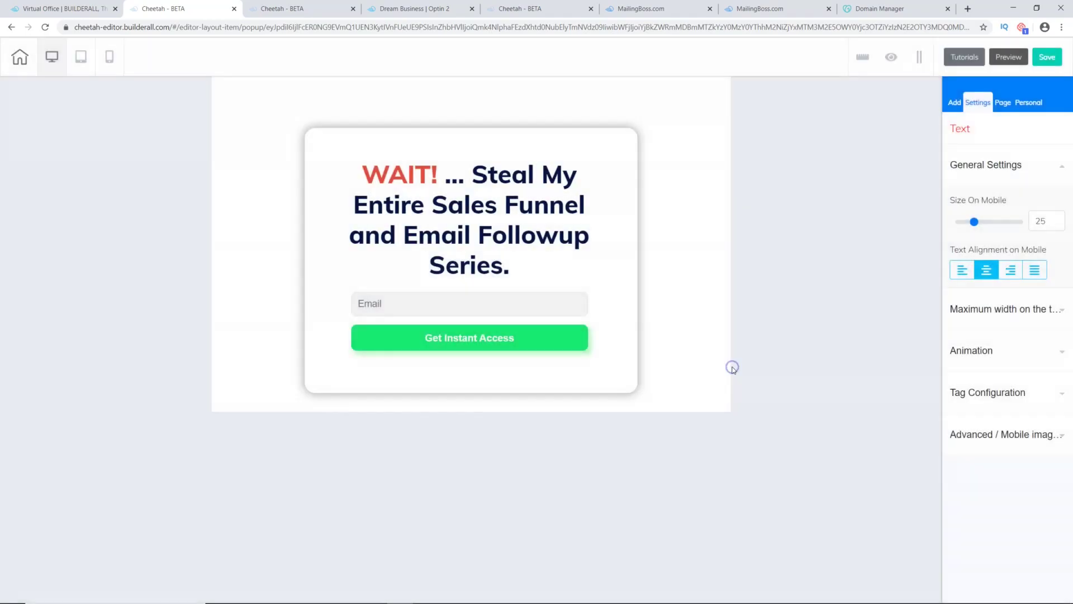
# Step: Leave the pop-up editor and open the OPTIN 2 page settings in Dream Business
pyautogui.click(235, 9)
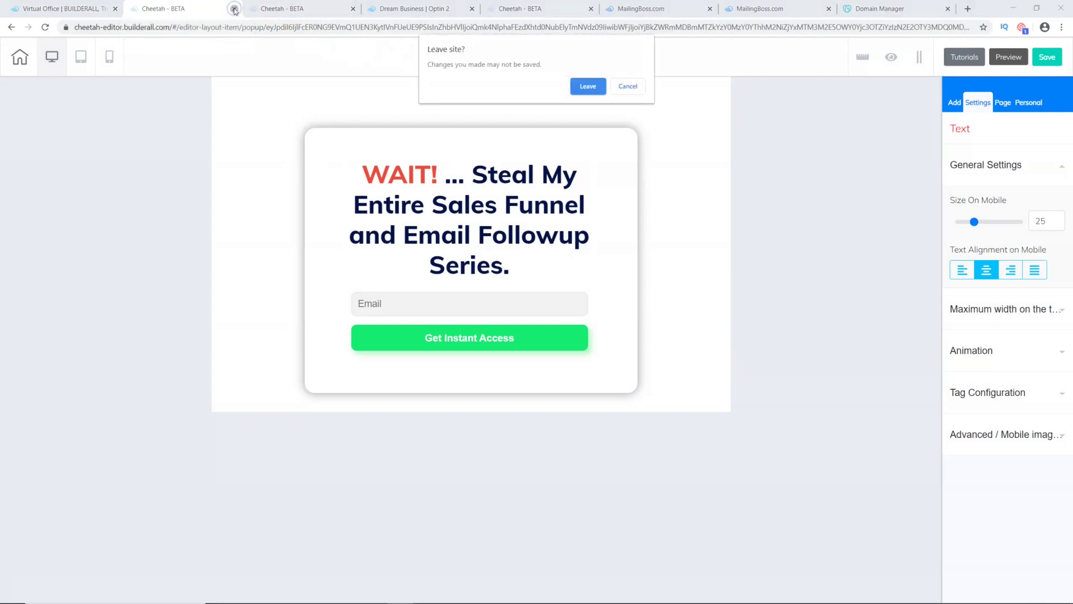
pyautogui.click(588, 86)
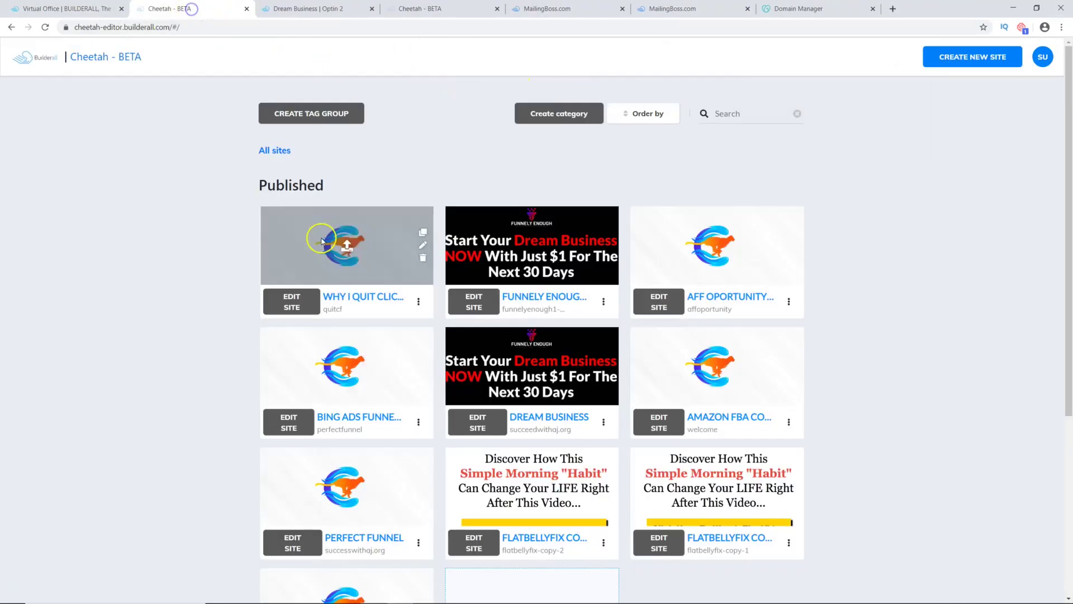
pyautogui.scroll(-1, 596, 402)
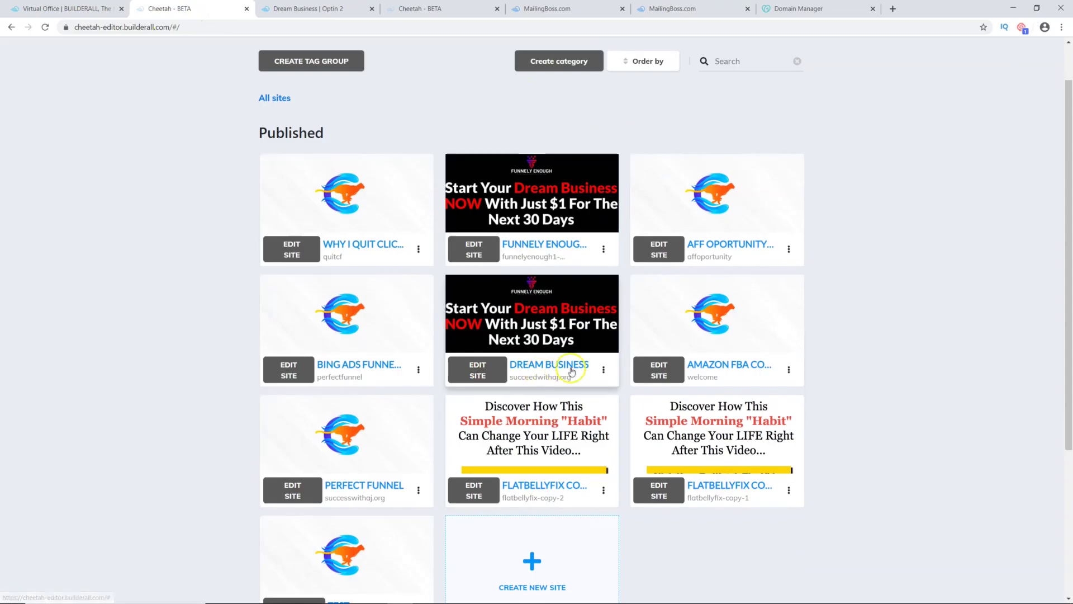
pyautogui.click(478, 370)
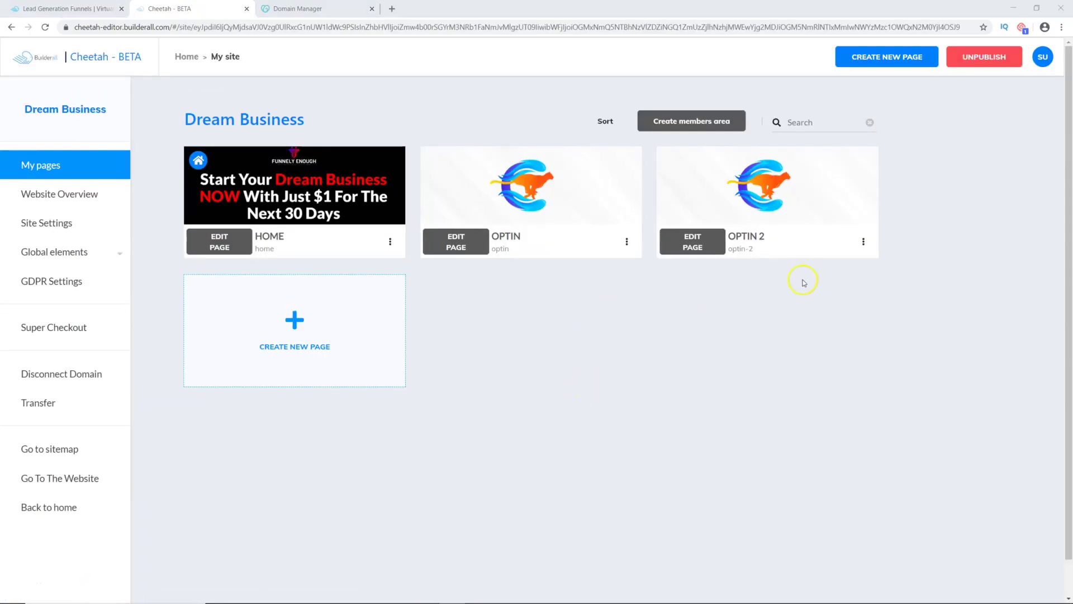
pyautogui.click(864, 242)
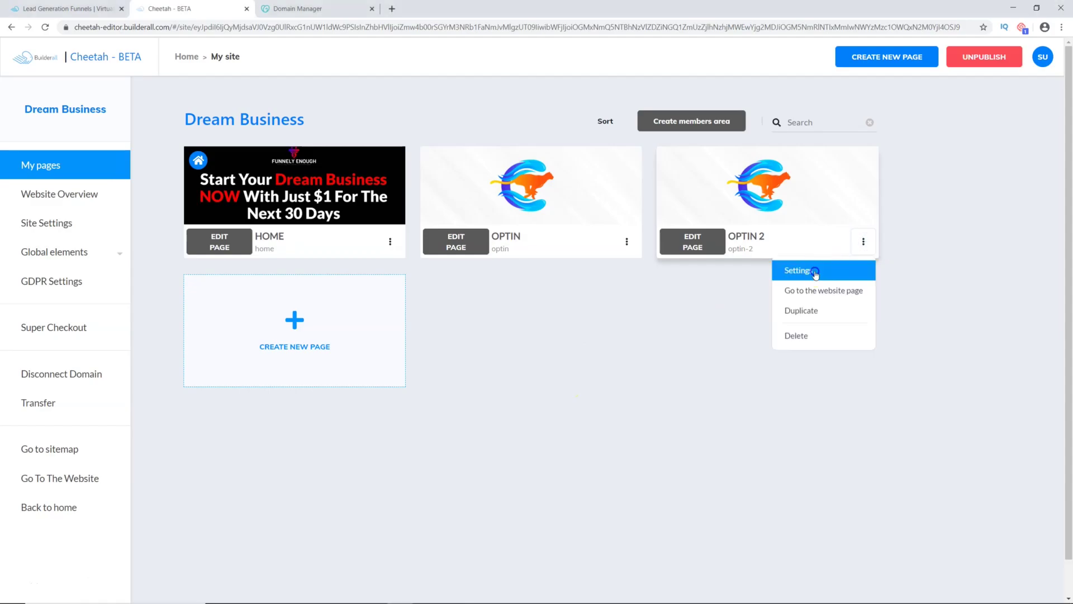
pyautogui.click(821, 267)
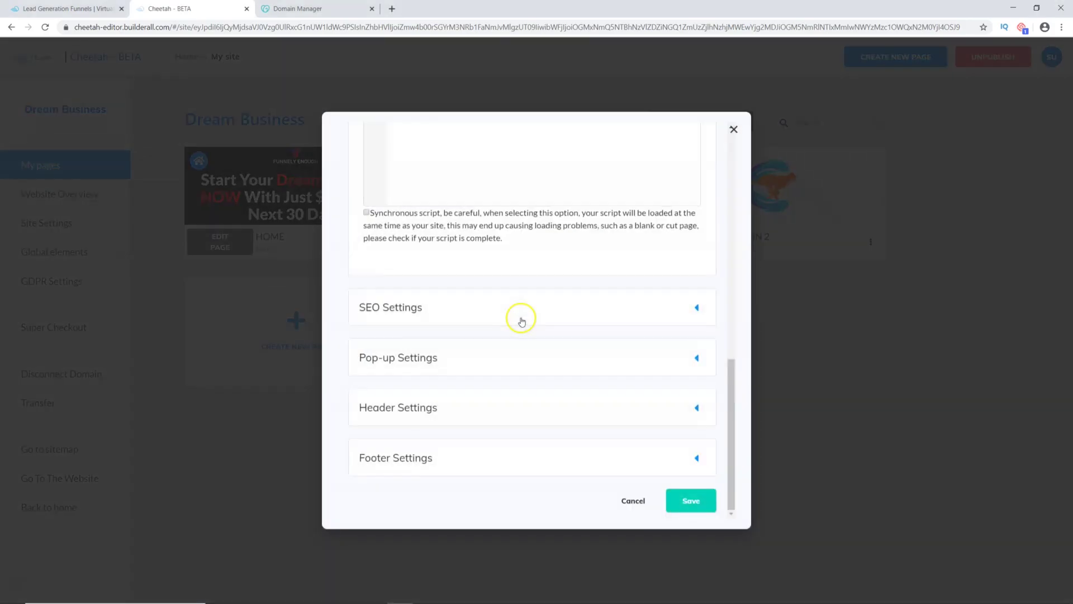
# Step: Assign Popup 2 as an Exit Pop-up for desktop and mobile and save
pyautogui.click(697, 358)
pyautogui.click(492, 342)
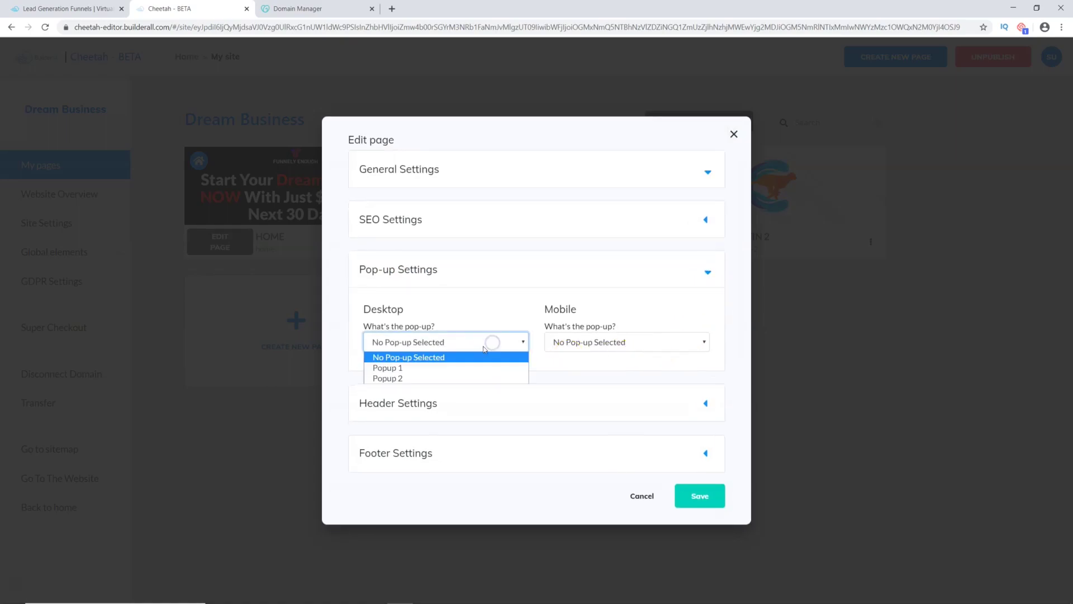
pyautogui.click(396, 377)
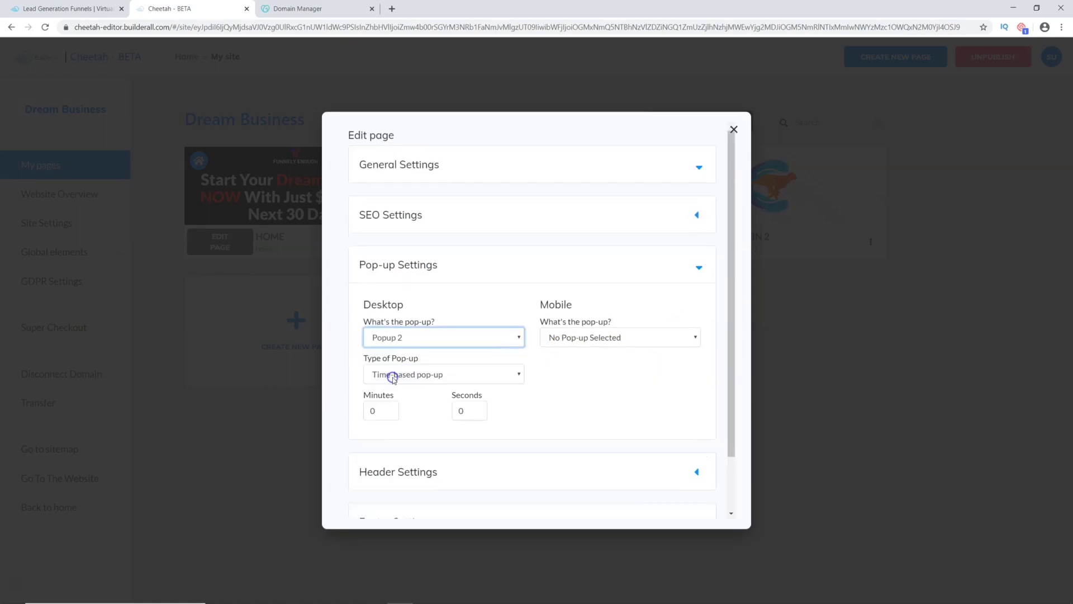
pyautogui.click(627, 336)
pyautogui.click(575, 374)
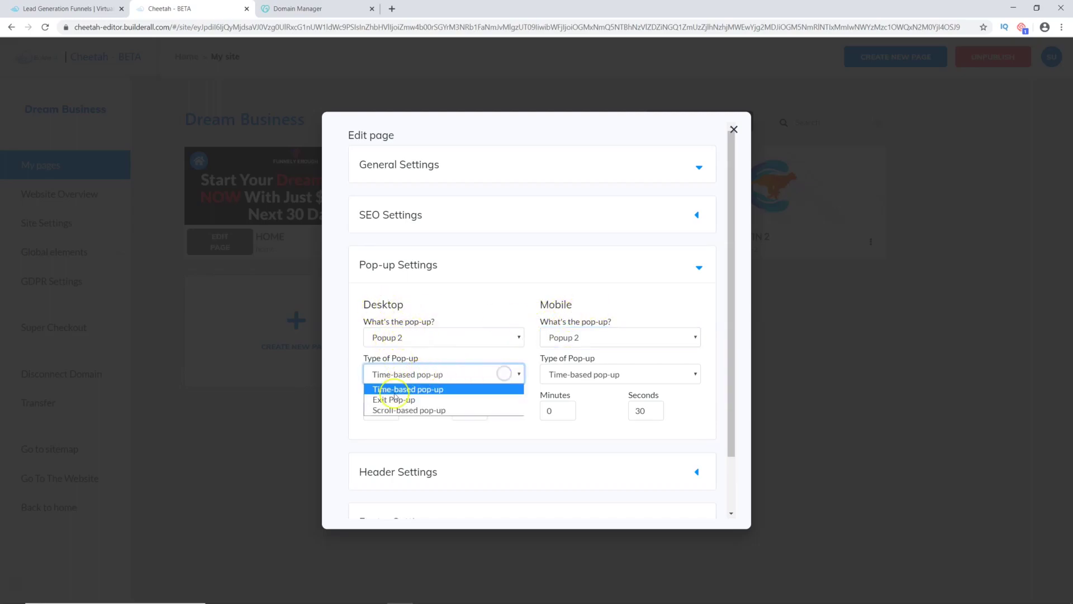
pyautogui.click(398, 400)
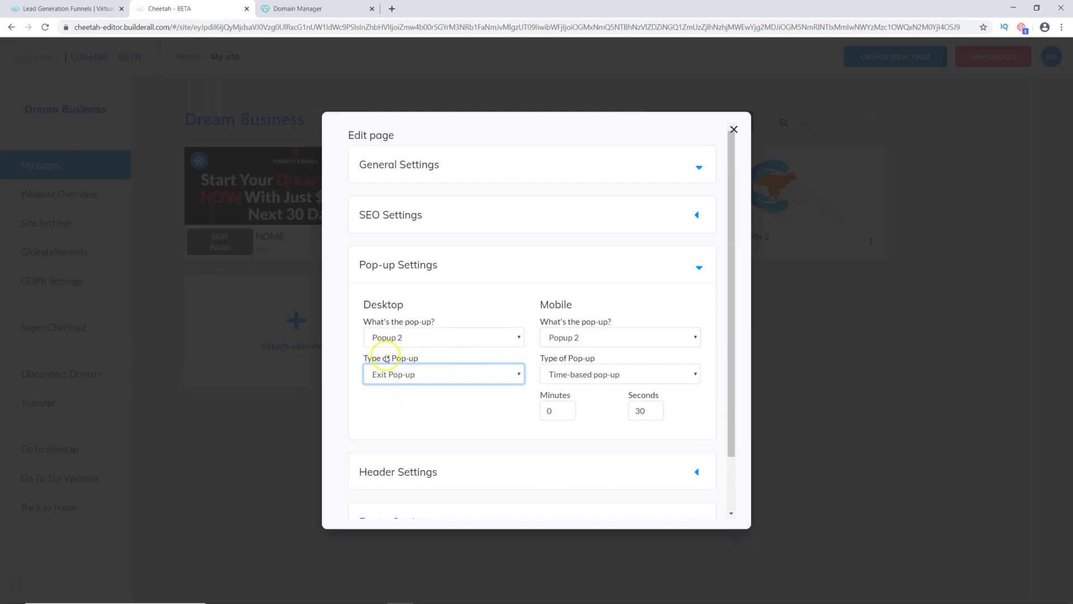
pyautogui.click(627, 375)
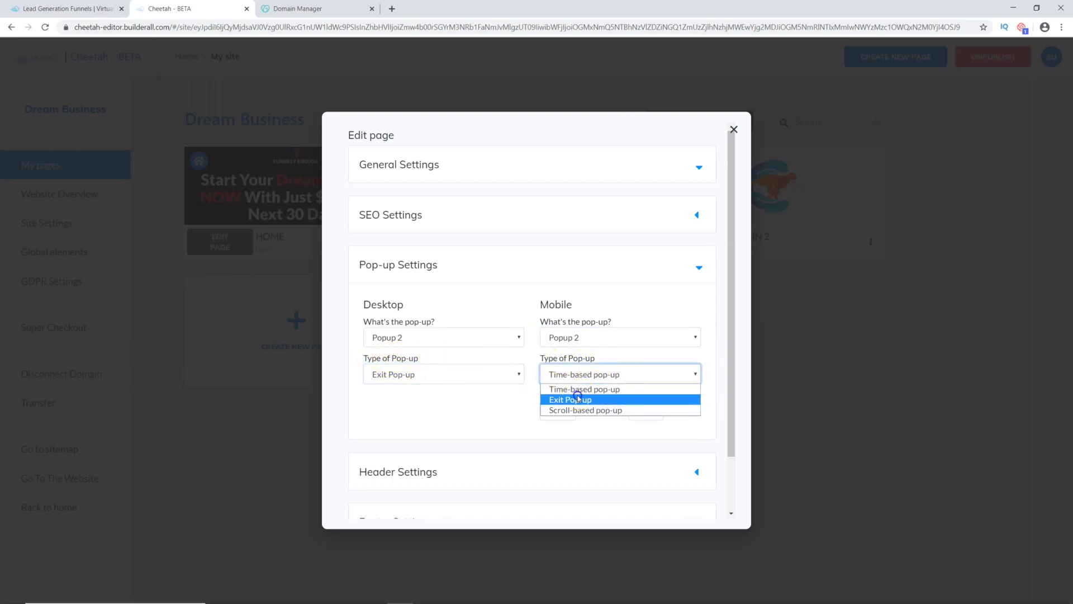
pyautogui.click(577, 397)
pyautogui.scroll(-1, 559, 420)
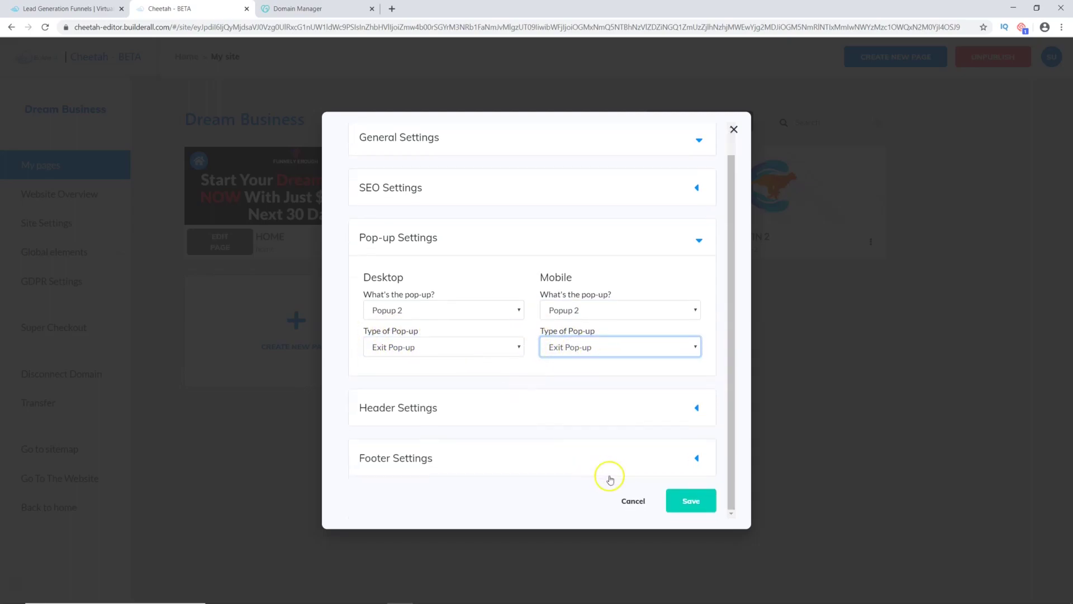
pyautogui.click(686, 502)
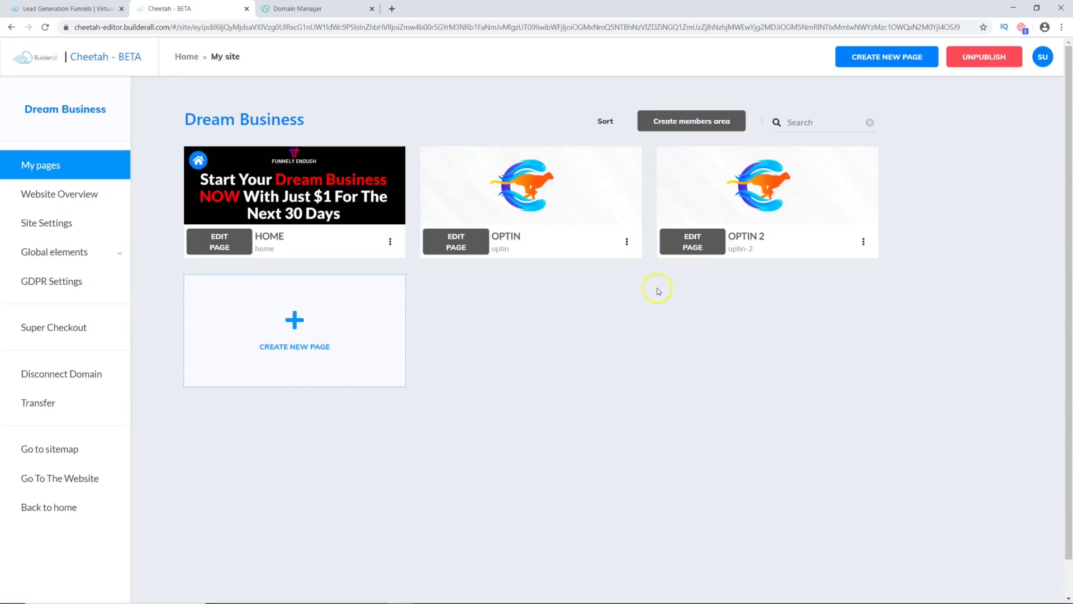
# Step: Open the live Optin 2 page in a new tab and reload it
pyautogui.click(863, 242)
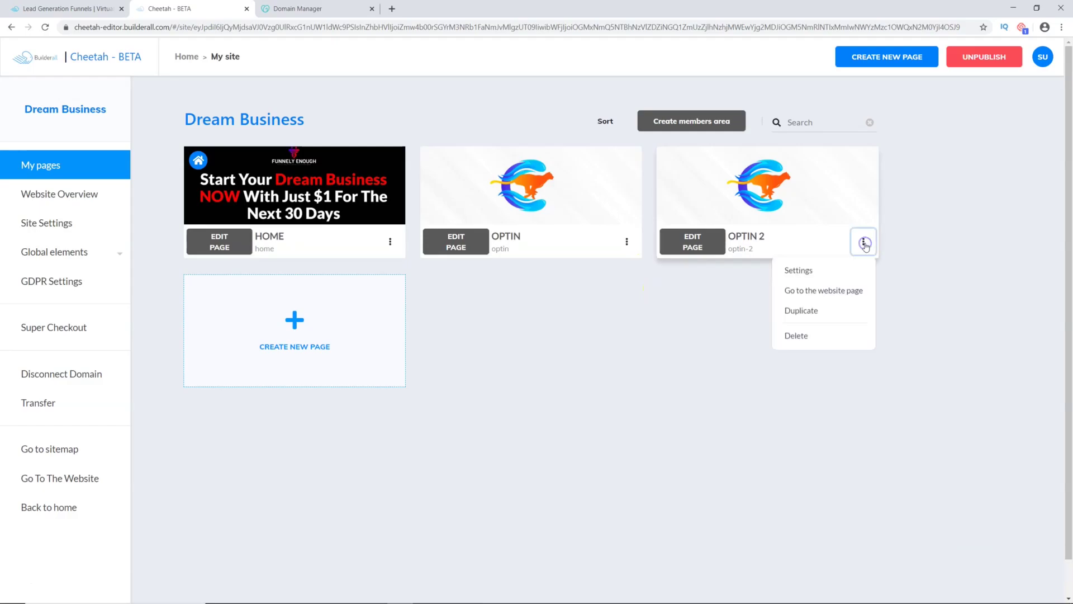
pyautogui.click(829, 289)
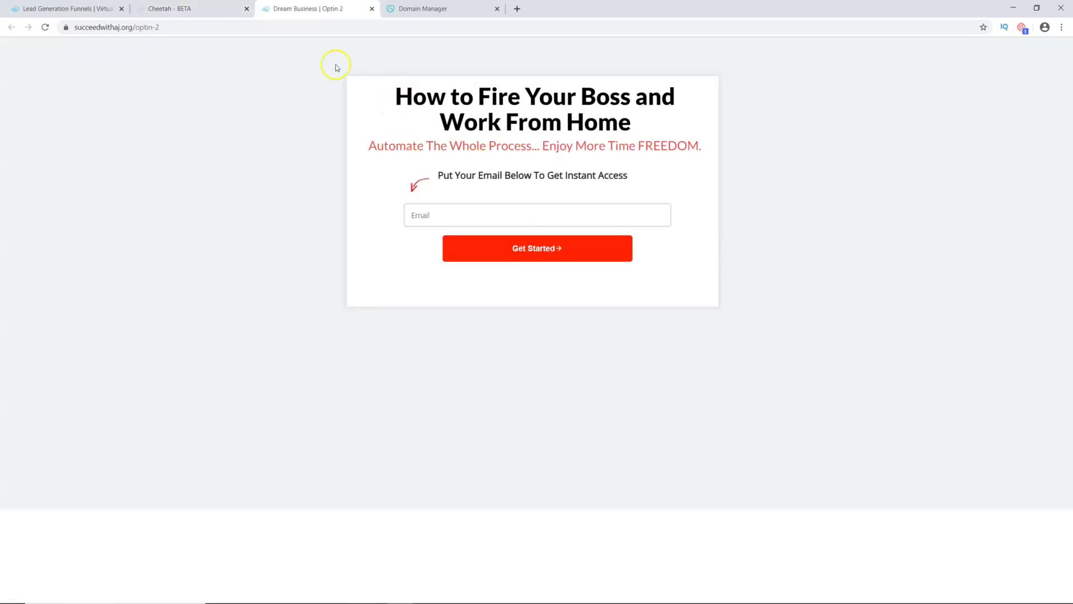
pyautogui.click(45, 28)
pyautogui.click(46, 28)
# Step: Return to the sites list and publish the Dream Business site
pyautogui.click(171, 9)
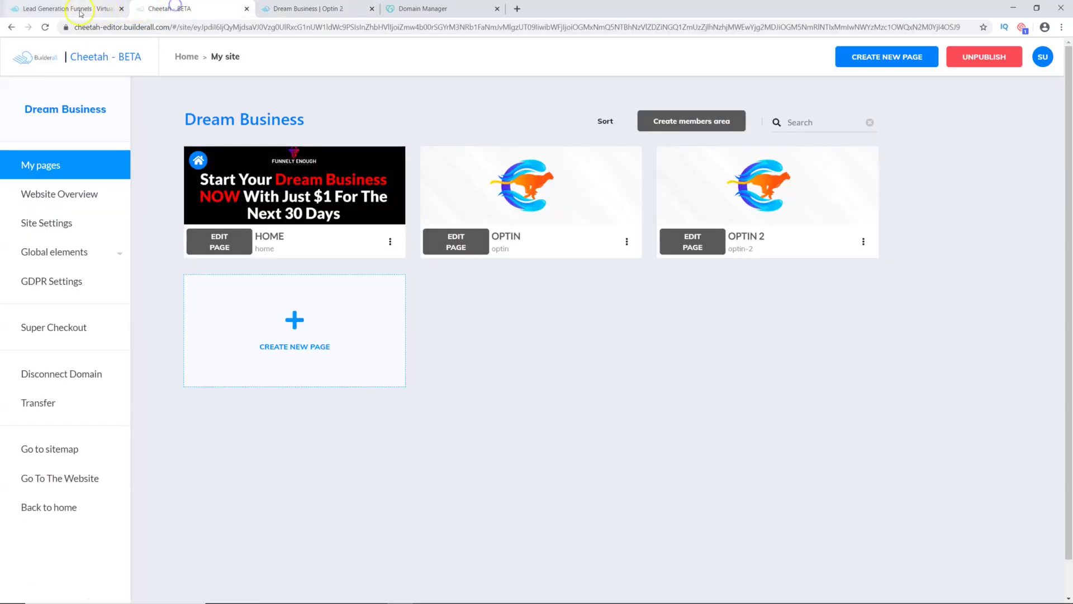
pyautogui.click(70, 8)
pyautogui.click(170, 8)
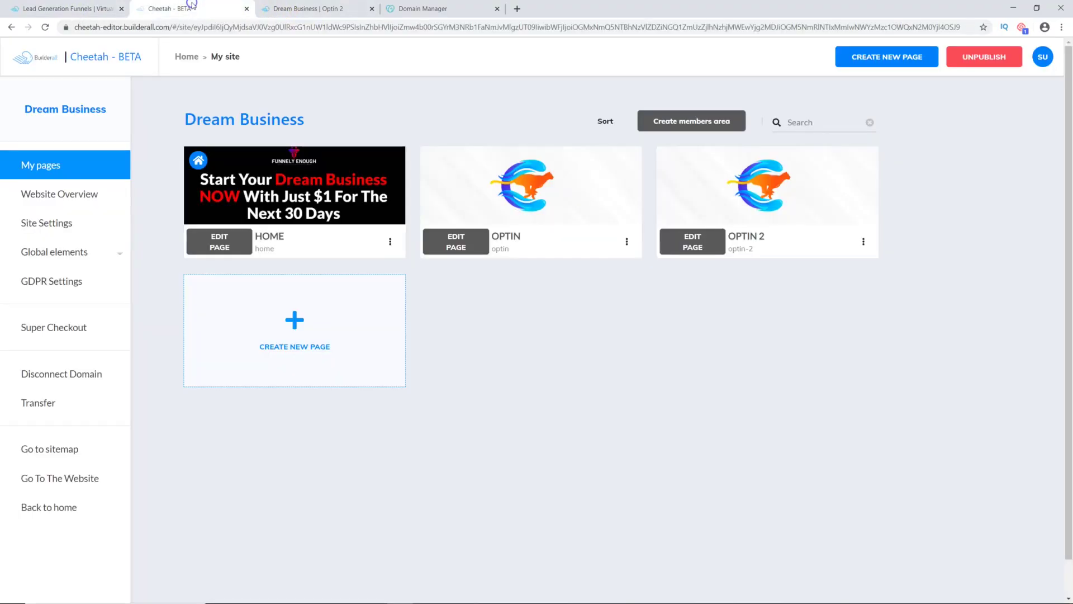
pyautogui.click(186, 56)
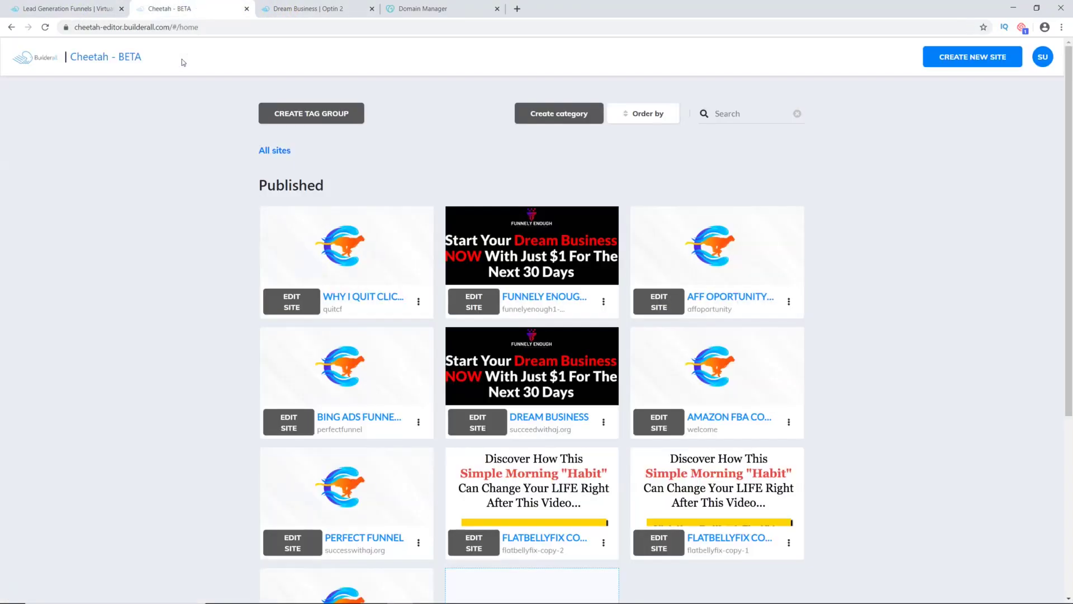
pyautogui.scroll(-2, 559, 291)
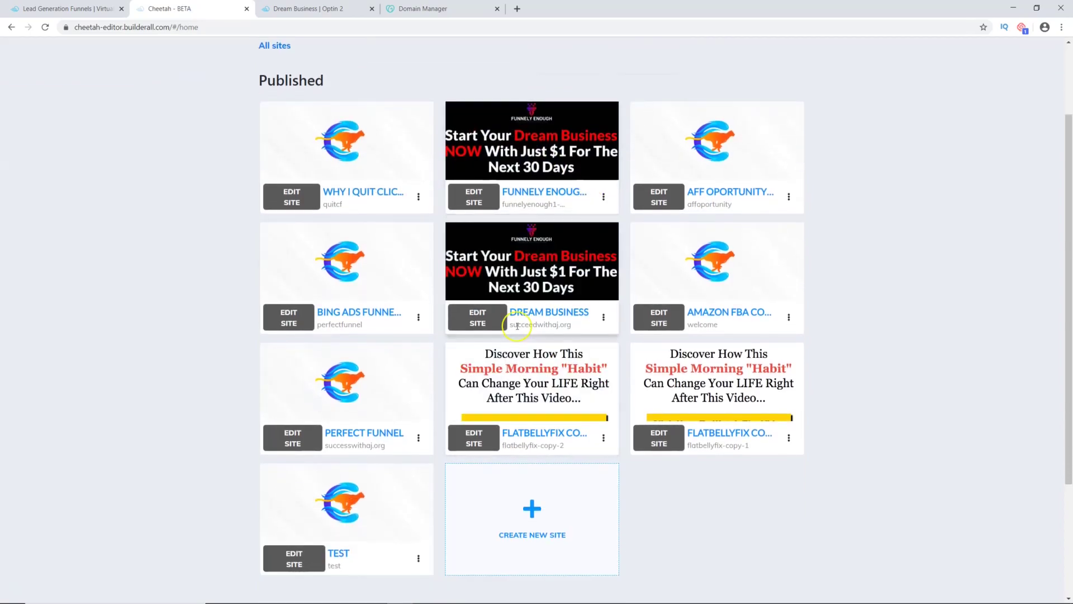
pyautogui.click(603, 317)
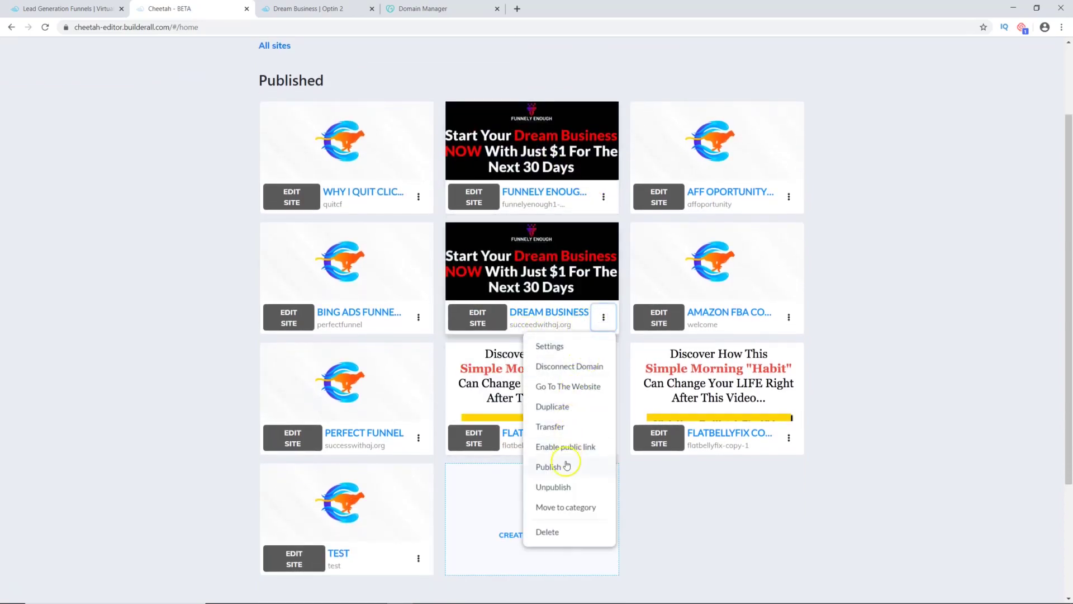
pyautogui.click(562, 467)
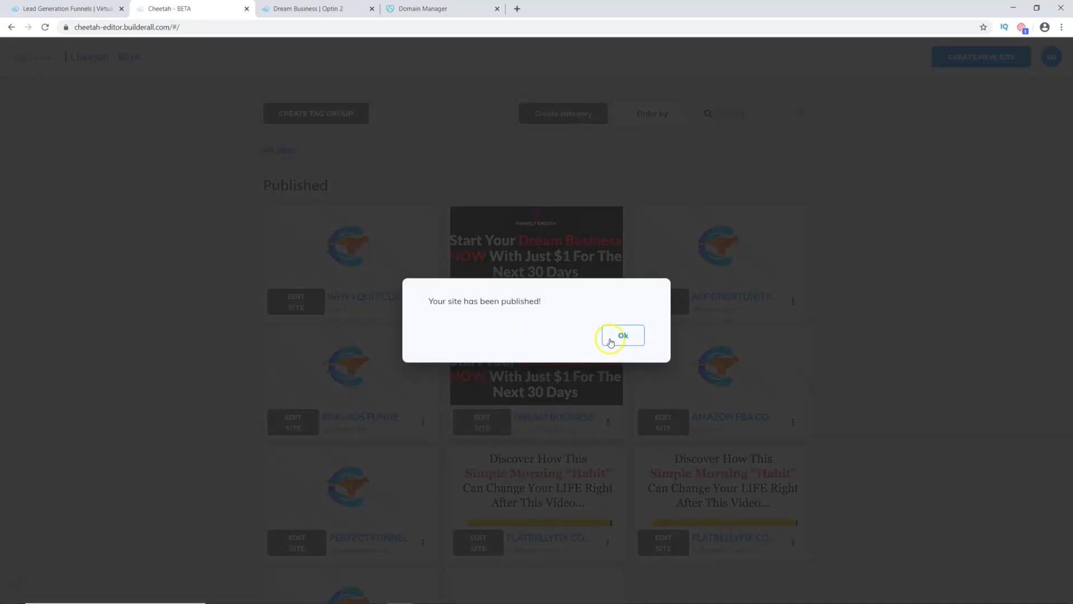
pyautogui.click(609, 337)
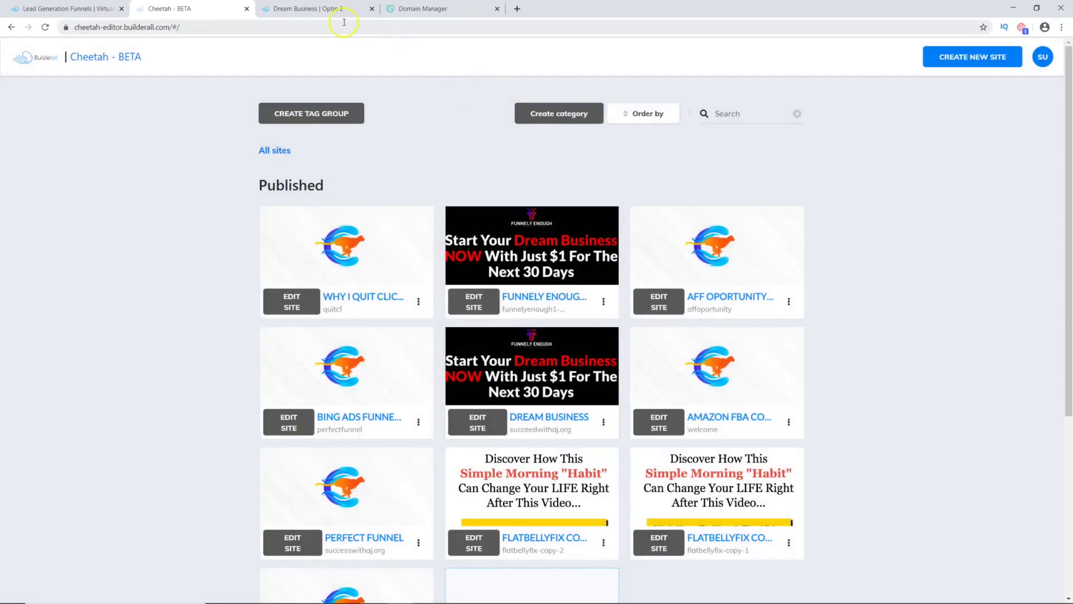
# Step: Reload the live Optin 2 page and copy its address
pyautogui.click(309, 9)
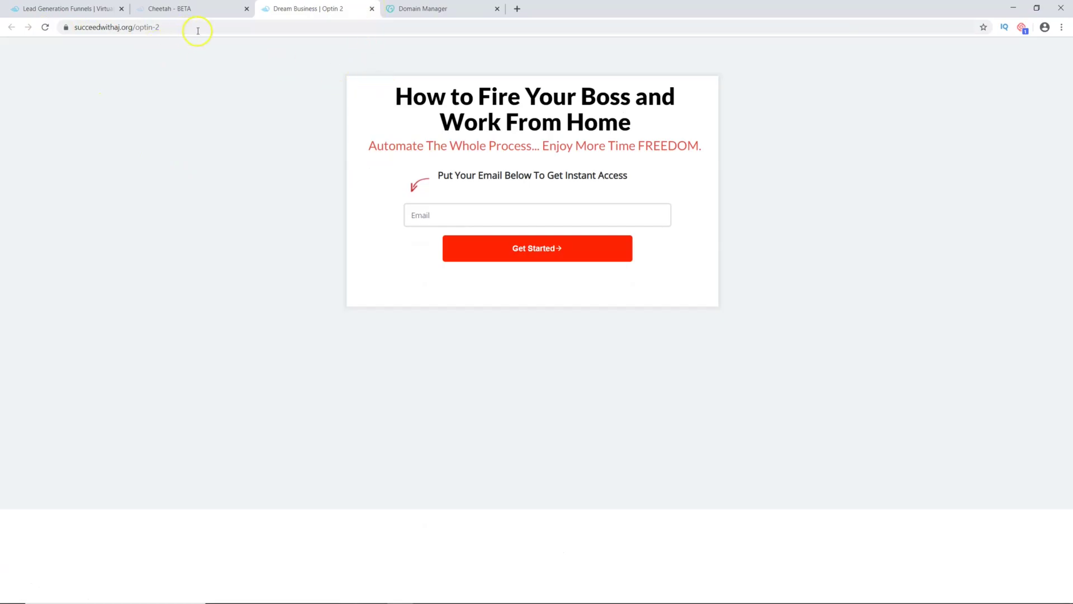
pyautogui.click(45, 27)
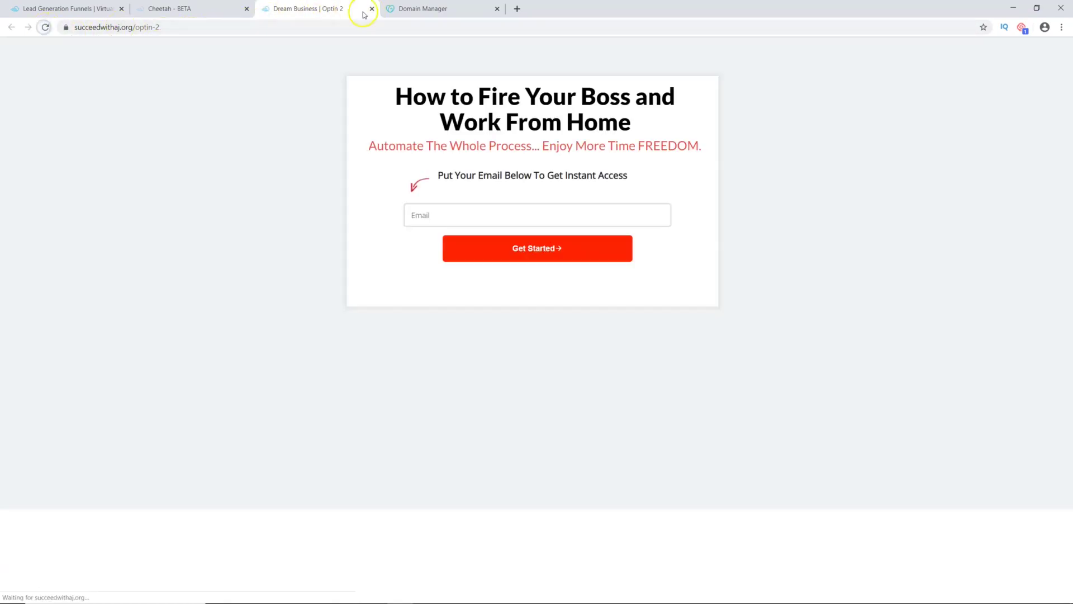
pyautogui.click(162, 26)
pyautogui.rightClick(161, 28)
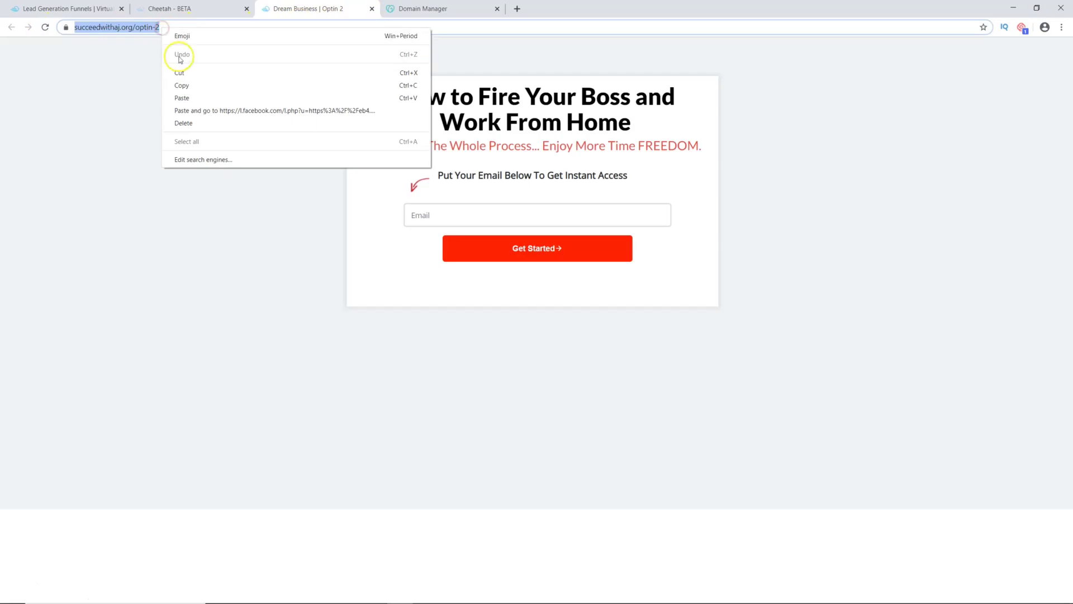
pyautogui.click(179, 85)
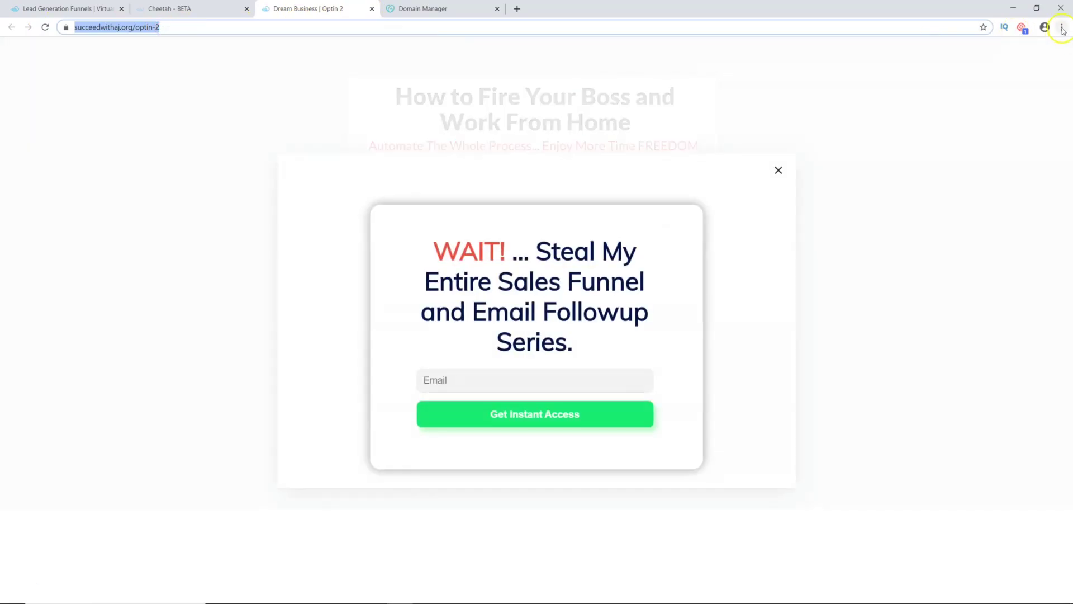
# Step: Test the WAIT! exit pop-up and its Email field, then close the live tab
pyautogui.click(777, 171)
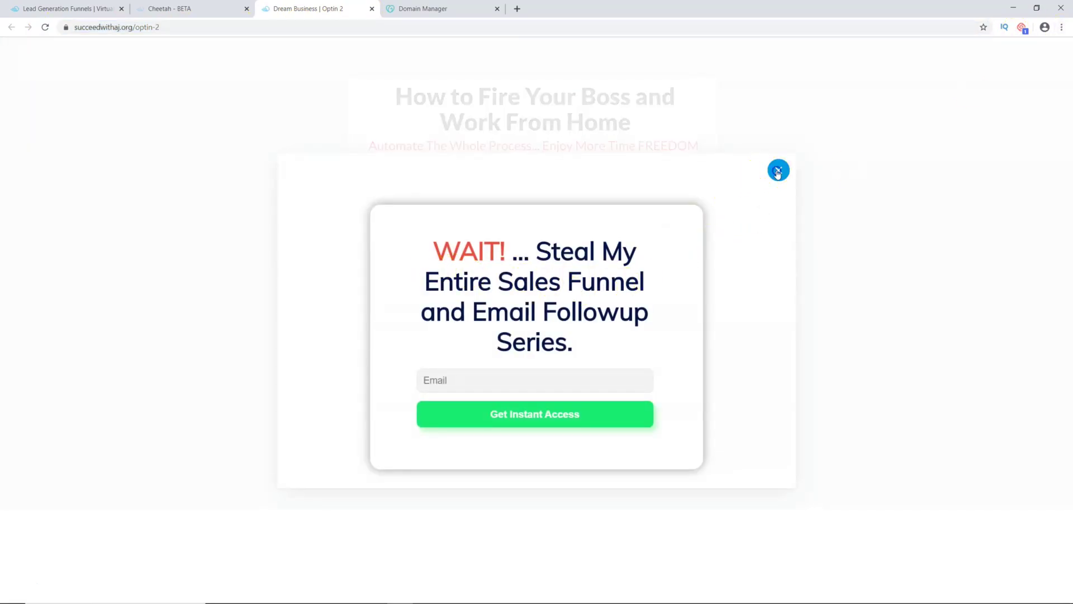
pyautogui.click(46, 27)
pyautogui.click(457, 376)
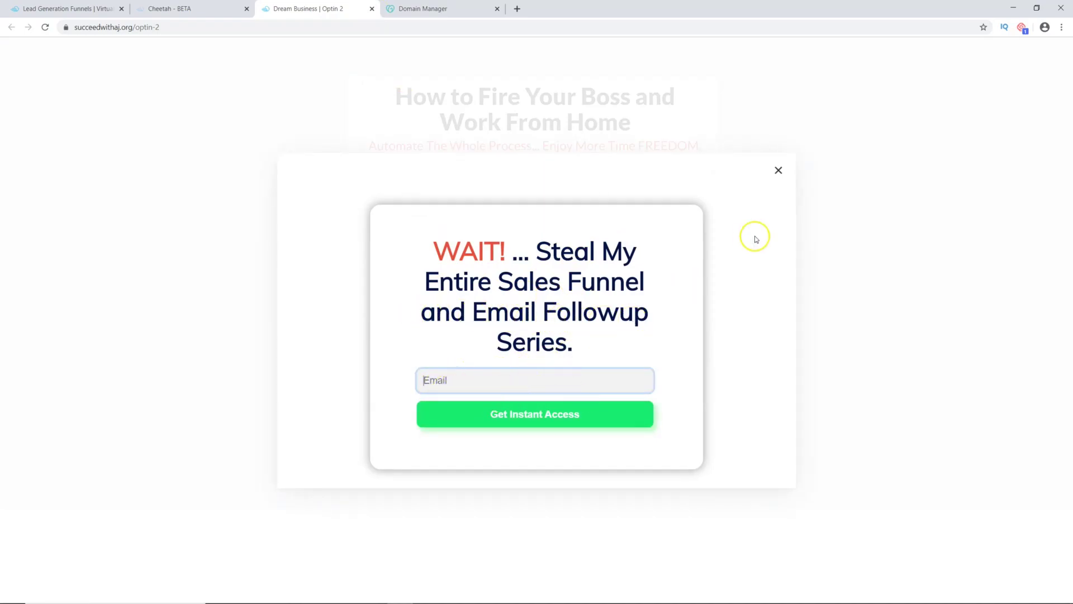
pyautogui.click(779, 170)
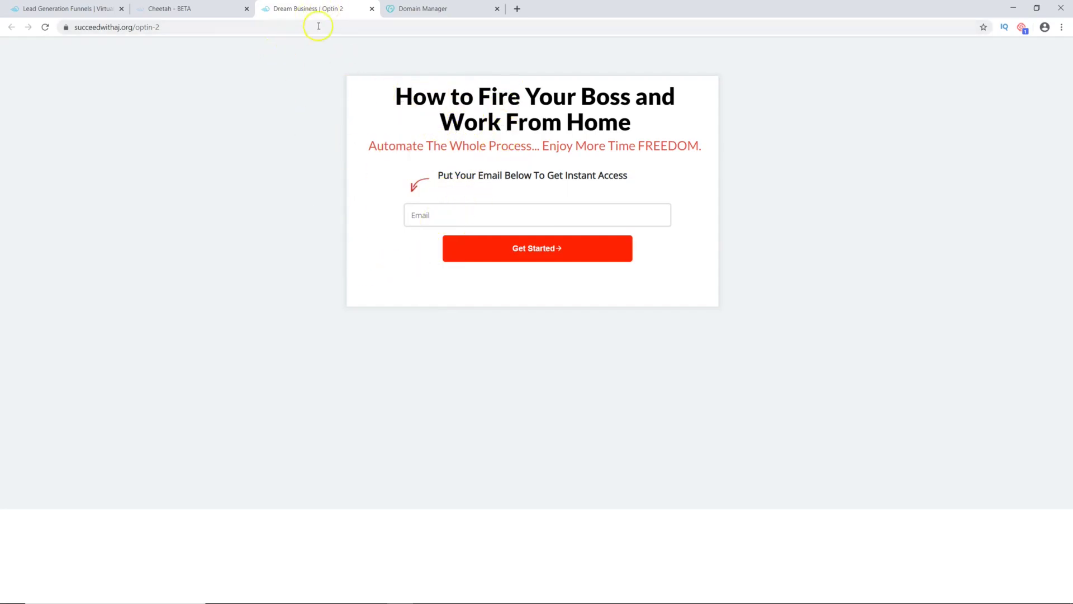
pyautogui.click(372, 9)
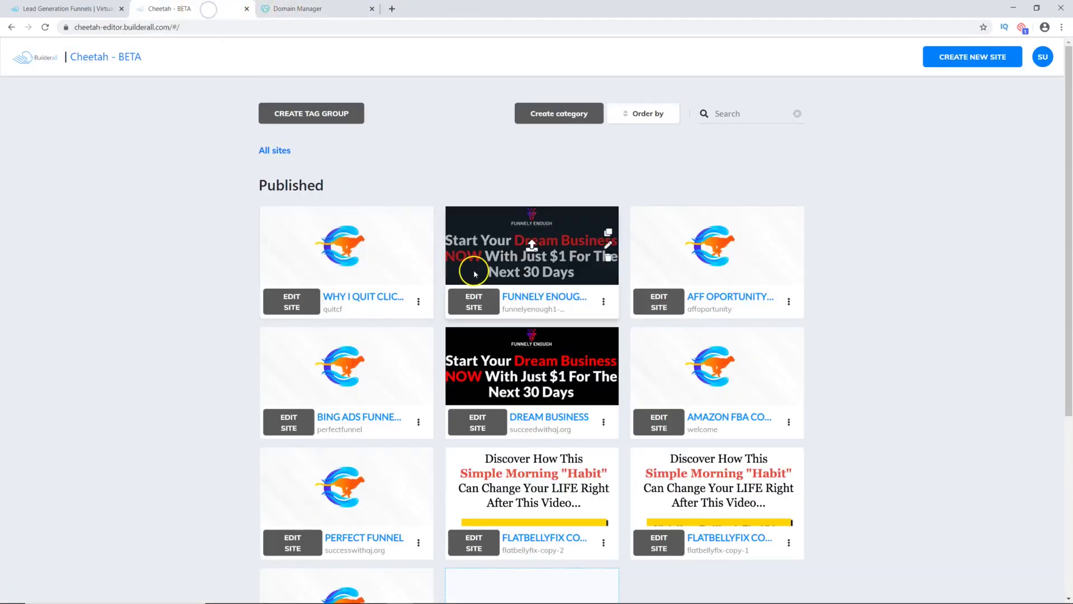
# Step: Open the HOME page settings in the Dream Business site
pyautogui.click(474, 421)
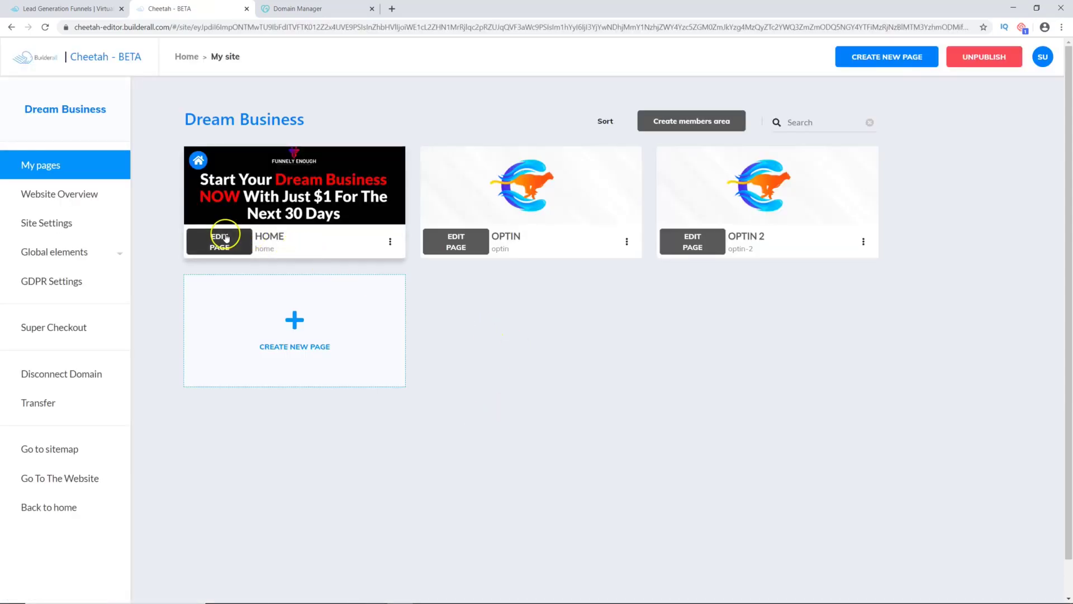
pyautogui.click(390, 243)
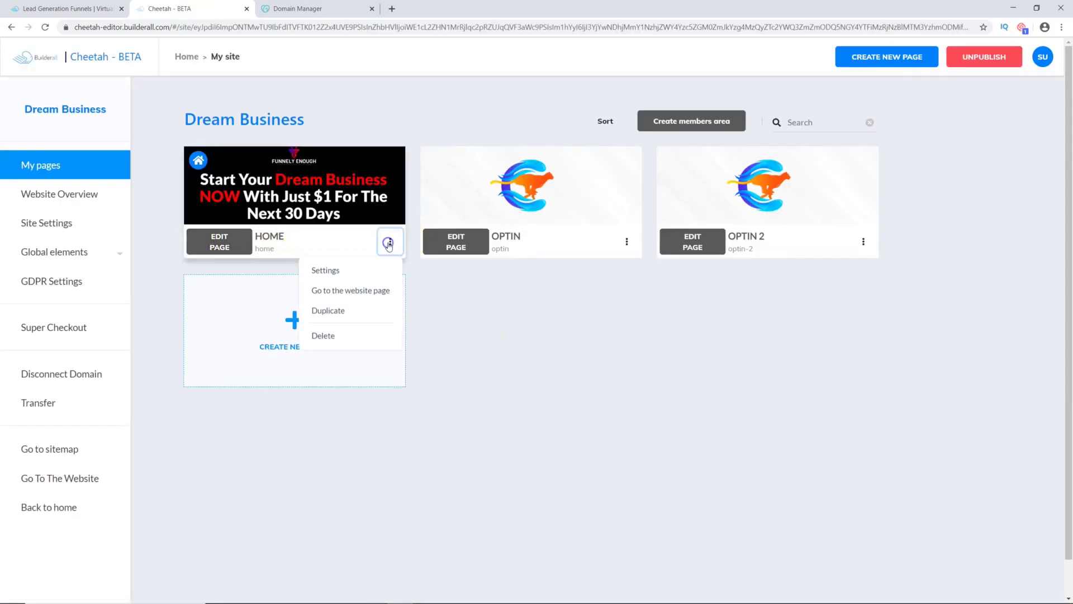
pyautogui.click(328, 271)
pyautogui.scroll(-10, 409, 274)
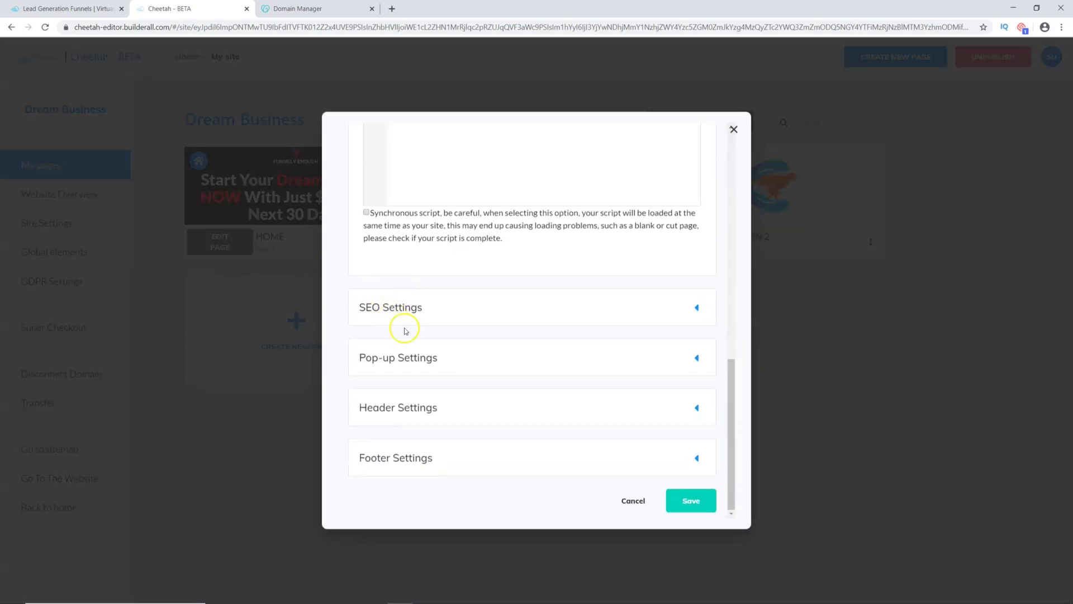
# Step: Set Popup 2 as the Home page's Exit Pop-up on desktop and mobile, and save
pyautogui.click(675, 358)
pyautogui.click(469, 341)
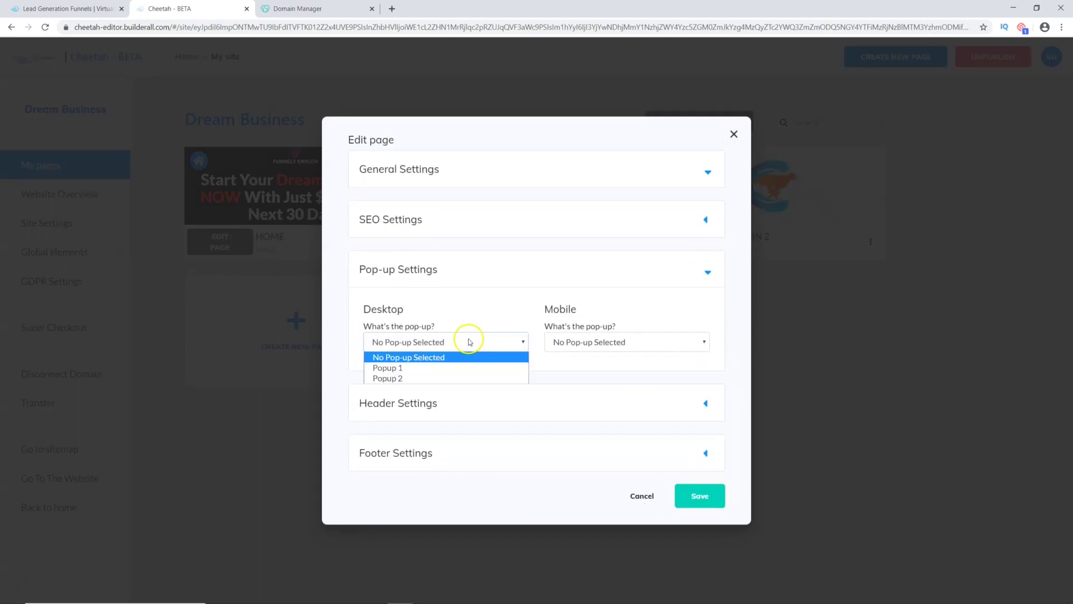
pyautogui.click(395, 378)
pyautogui.click(606, 338)
pyautogui.click(587, 375)
pyautogui.click(404, 379)
pyautogui.click(408, 397)
pyautogui.click(580, 373)
pyautogui.click(574, 398)
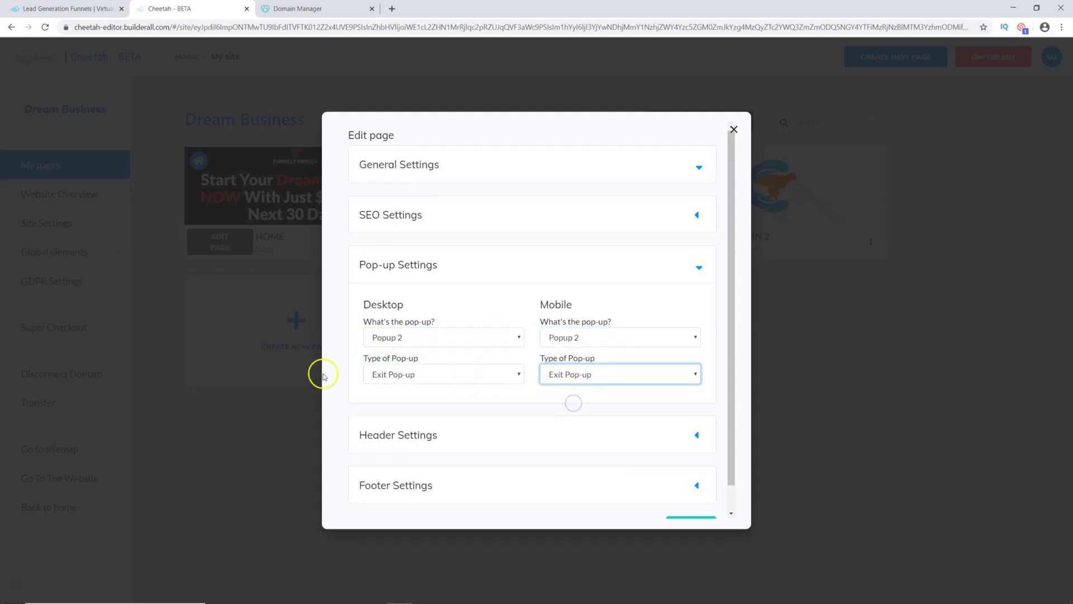
pyautogui.scroll(-1, 632, 427)
pyautogui.click(691, 500)
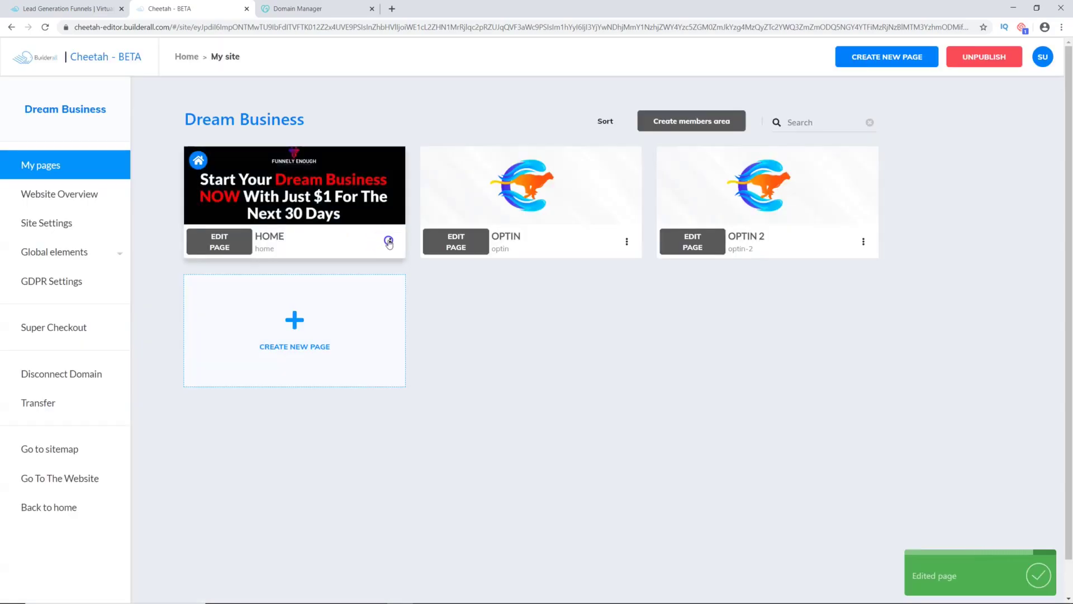
# Step: Open the live Home page in a new tab and reload it
pyautogui.click(390, 241)
pyautogui.click(382, 290)
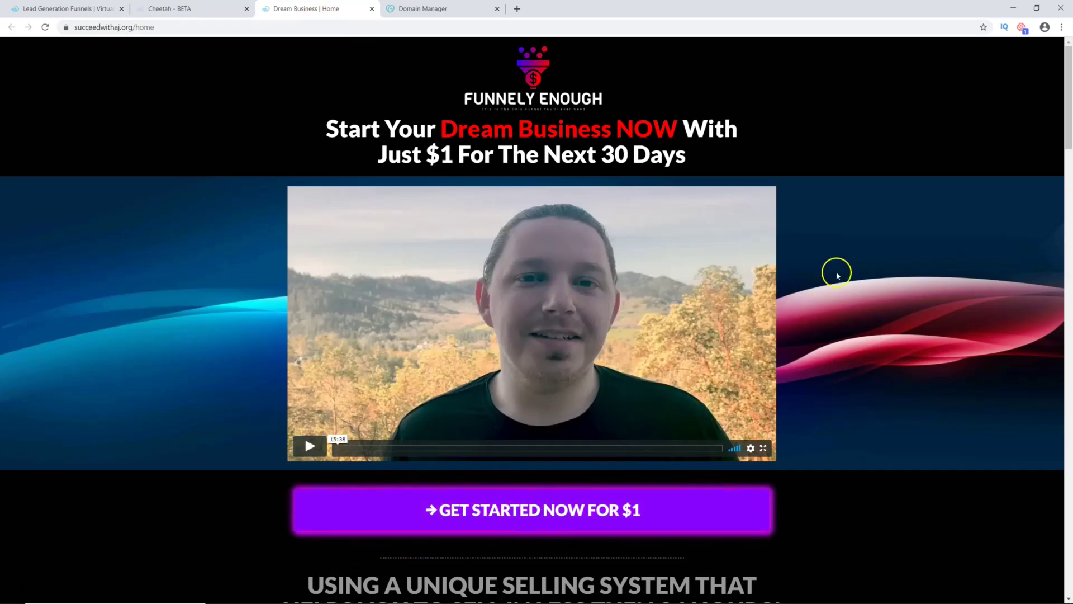
pyautogui.click(44, 27)
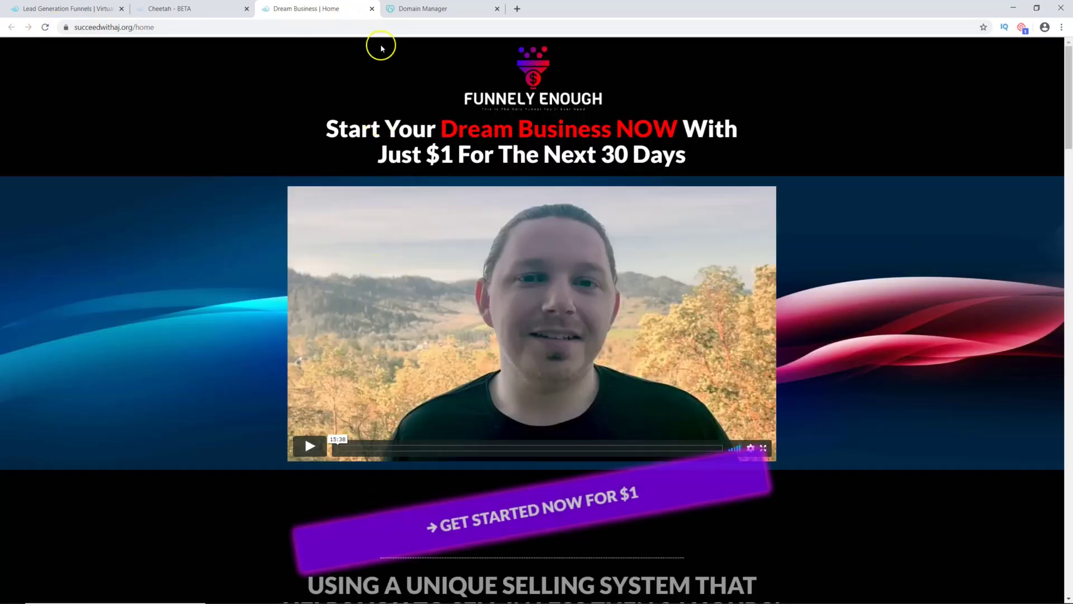
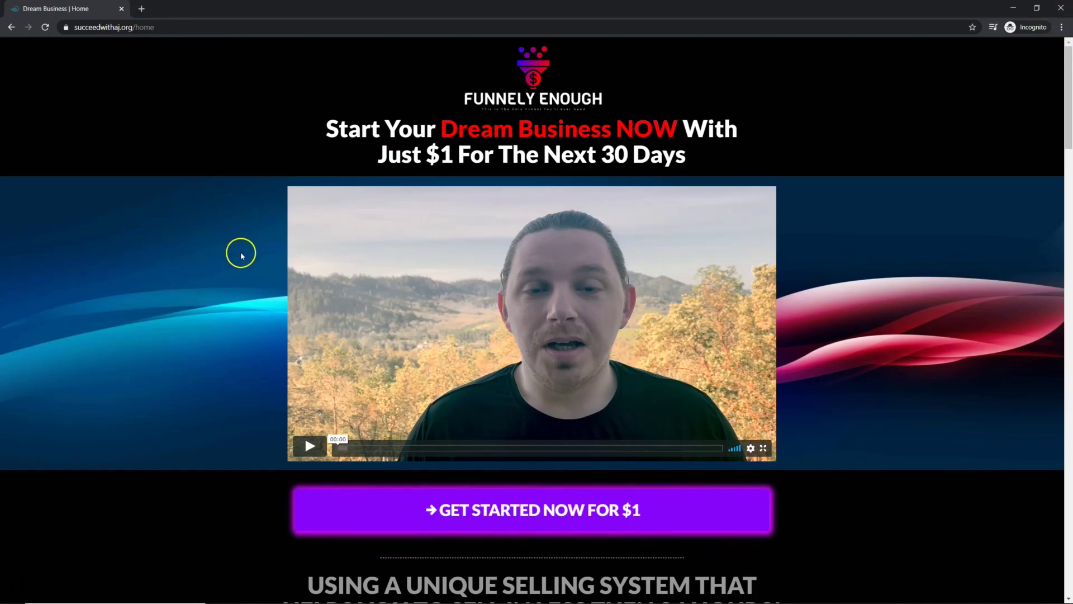
# Step: Close the incognito window, reload the live Home page and play its sales video, then close the tab
pyautogui.click(122, 7)
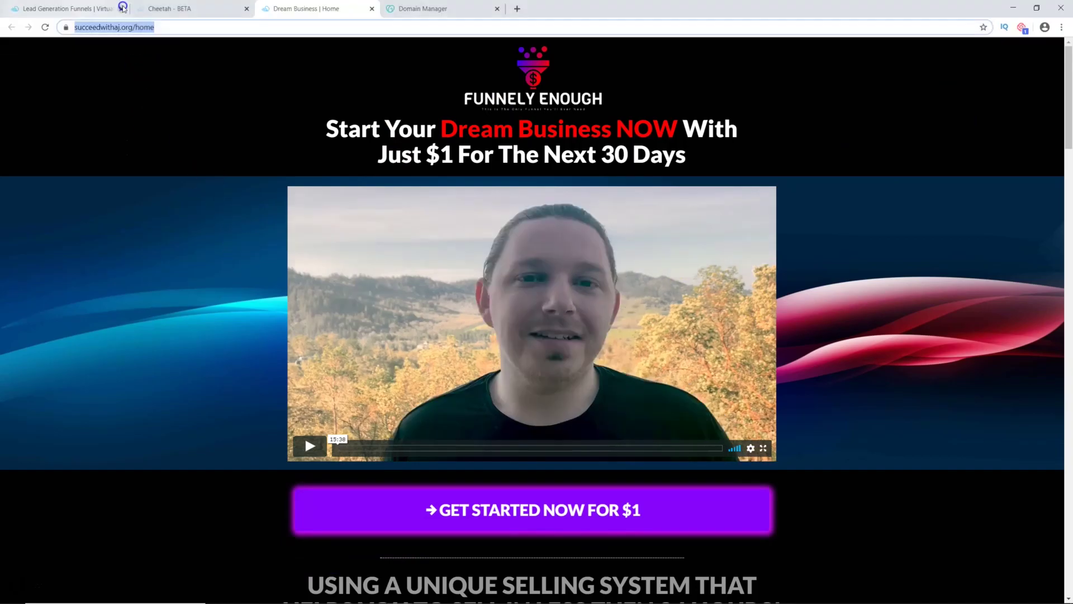
pyautogui.click(44, 27)
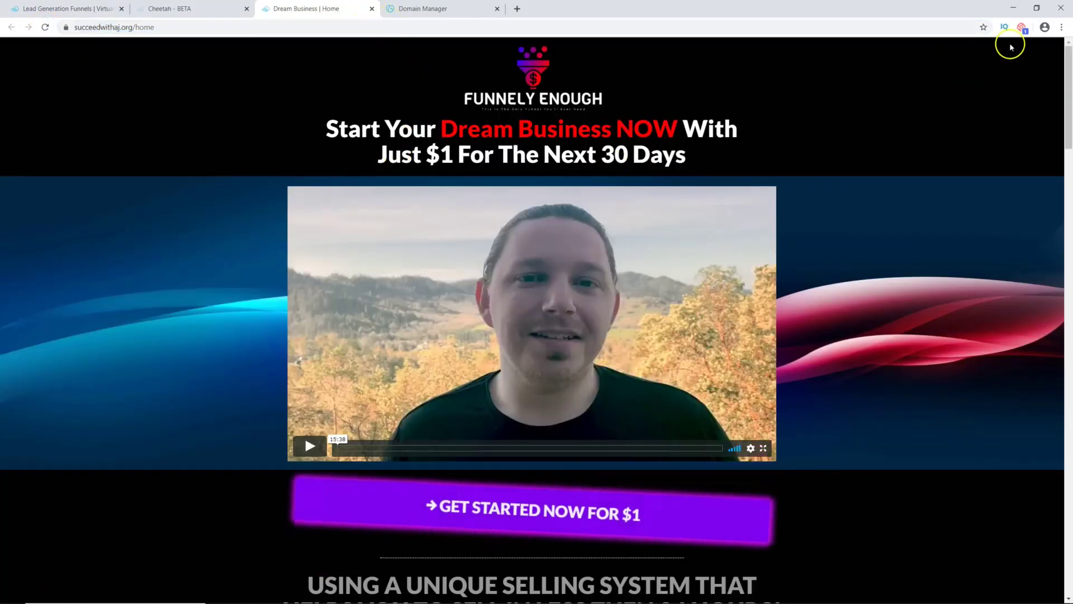
pyautogui.click(528, 284)
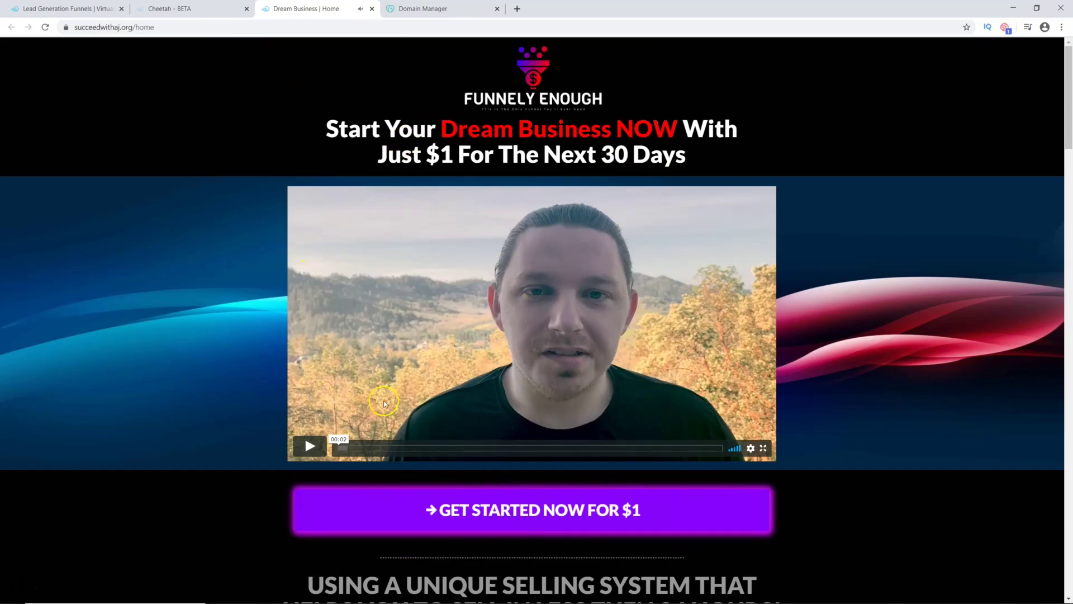
pyautogui.click(371, 9)
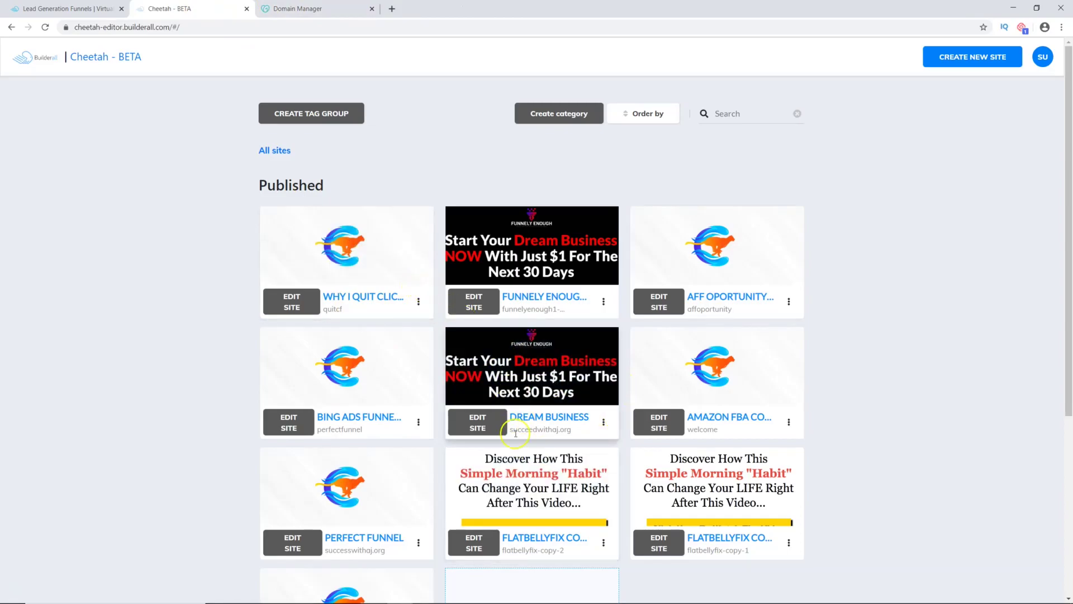
# Step: Open and dismiss the Dream Business site options, then switch to GoDaddy's Domain Manager
pyautogui.click(603, 423)
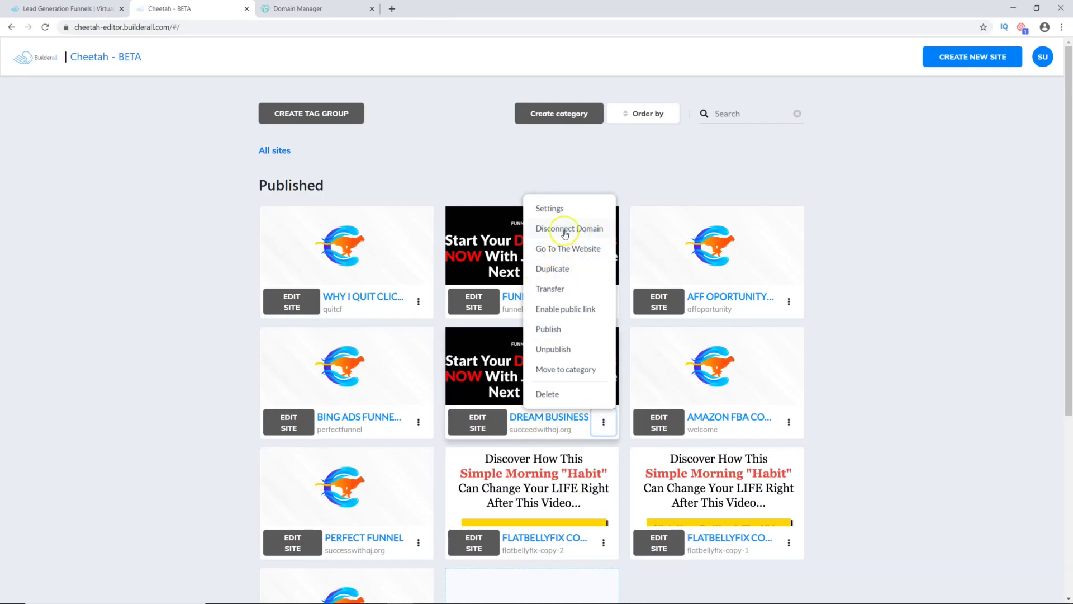
pyautogui.click(480, 186)
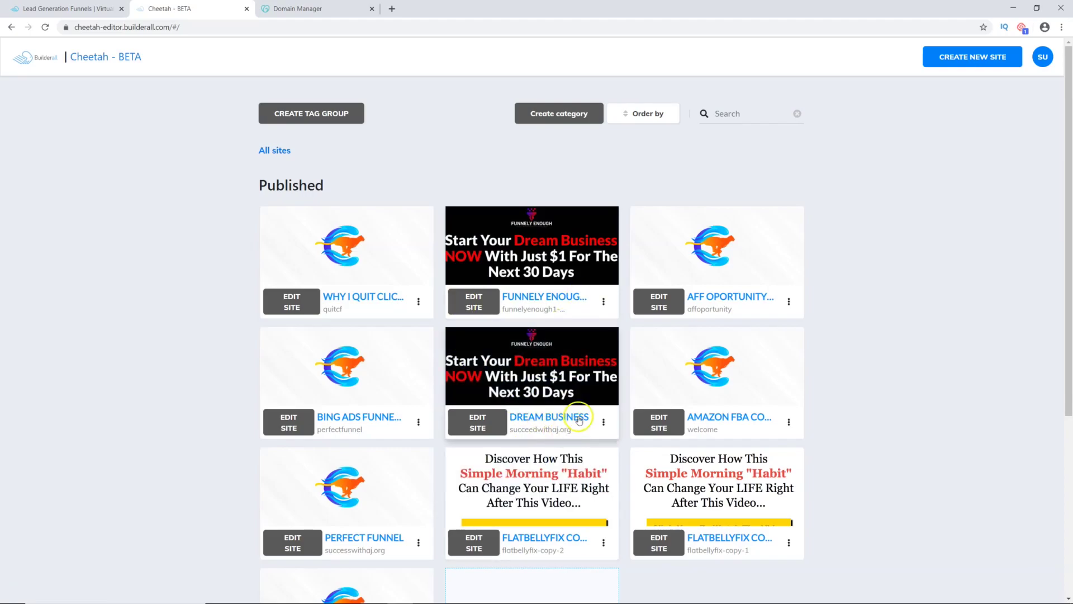
pyautogui.click(299, 8)
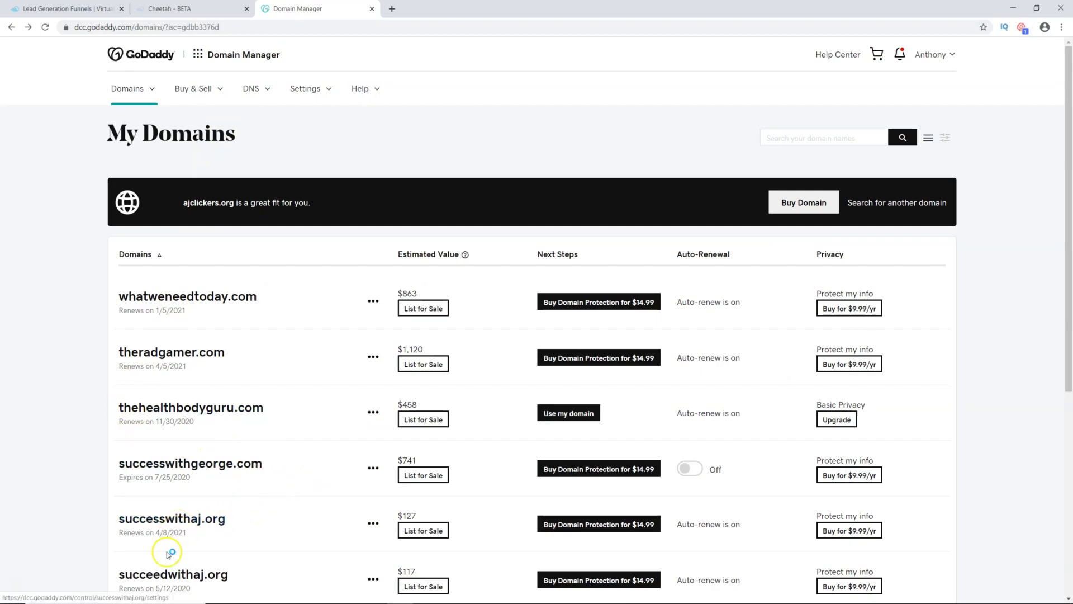
# Step: Open DNS management for succeedwithaj.org and copy the NS3.L4DNS.COM nameserver
pyautogui.click(374, 580)
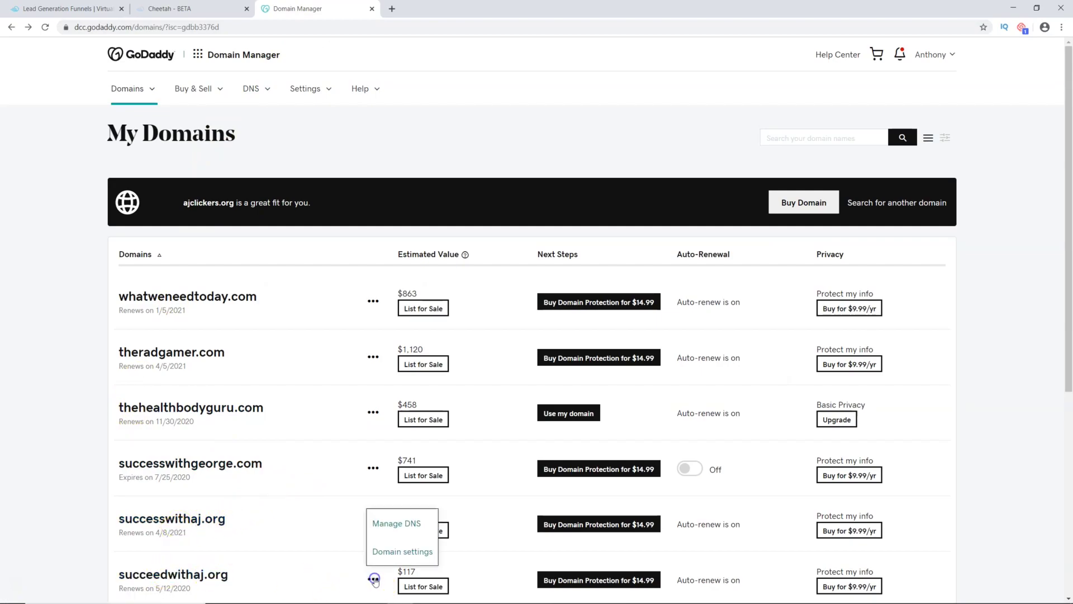
pyautogui.click(397, 525)
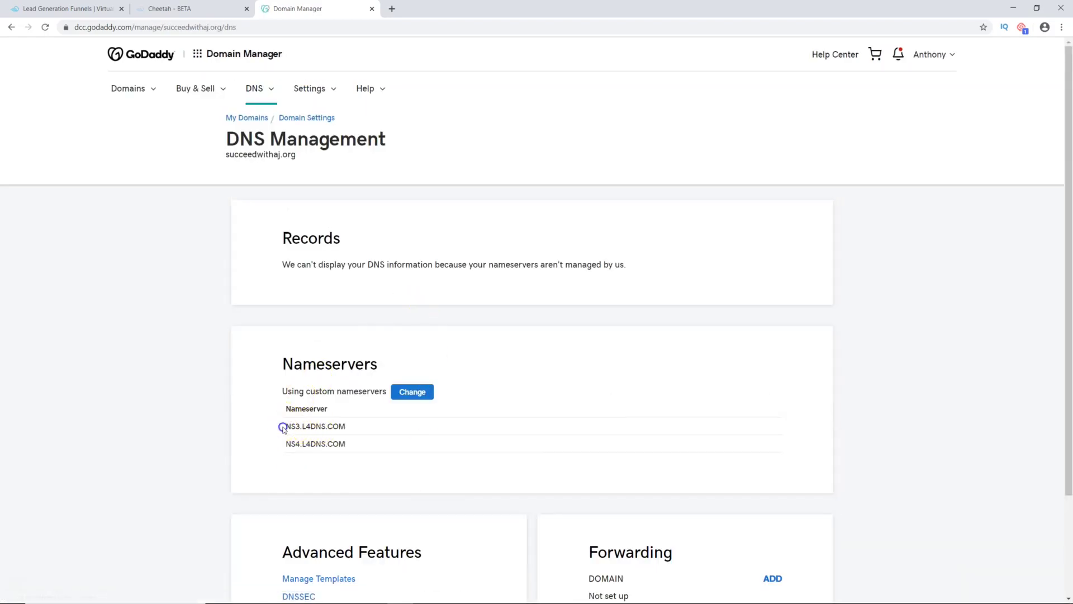
pyautogui.rightClick(311, 427)
pyautogui.click(320, 431)
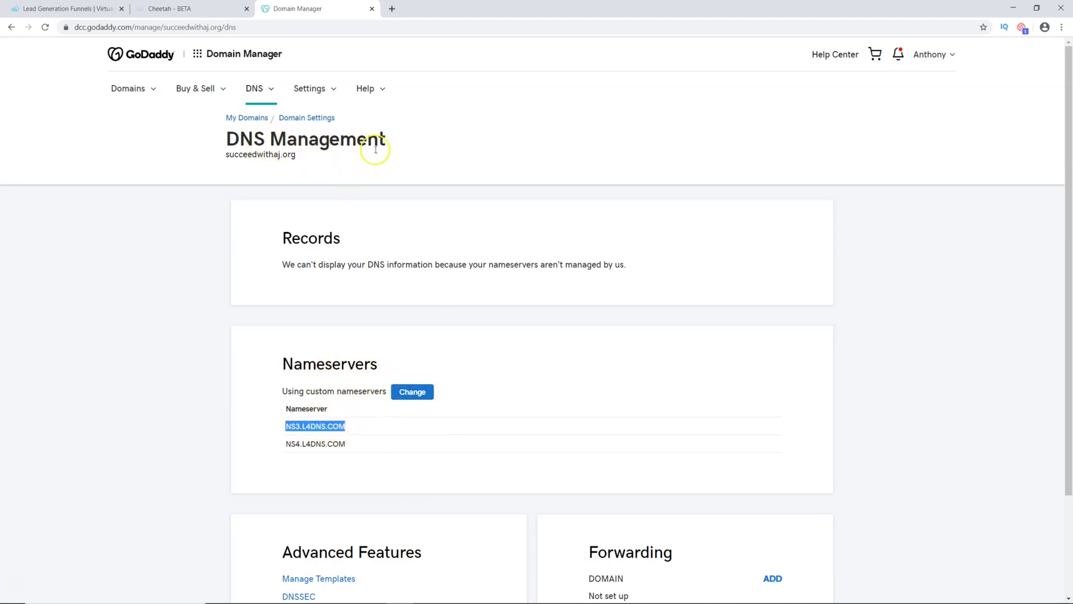
# Step: Review the nameserver form, keeping custom nameservers NS3.L4DNS.COM and NS4.L4DNS.COM, then return to Cheetah
pyautogui.click(411, 392)
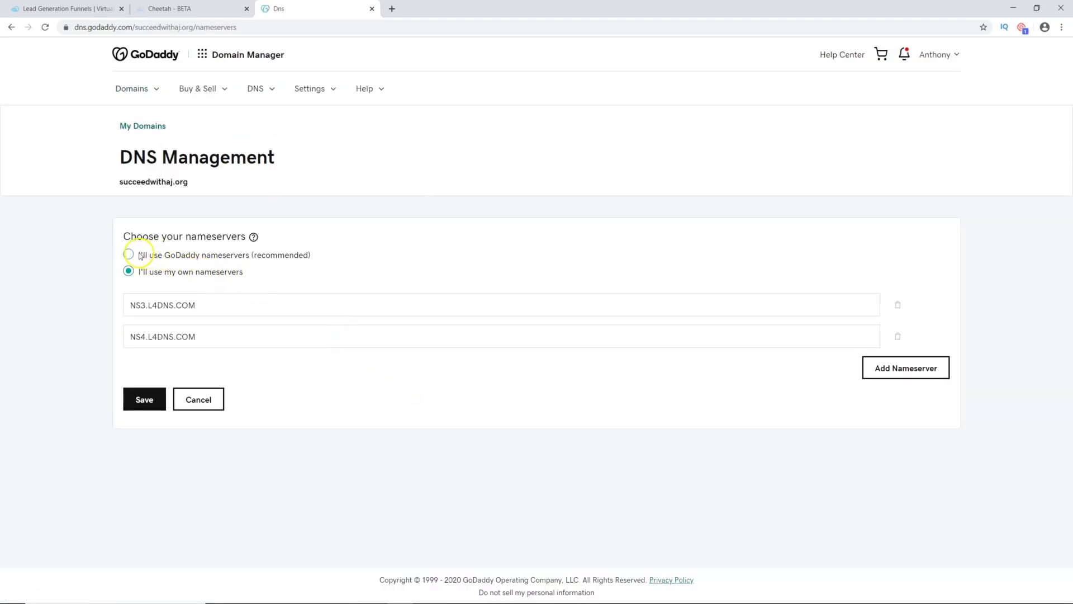
pyautogui.click(130, 255)
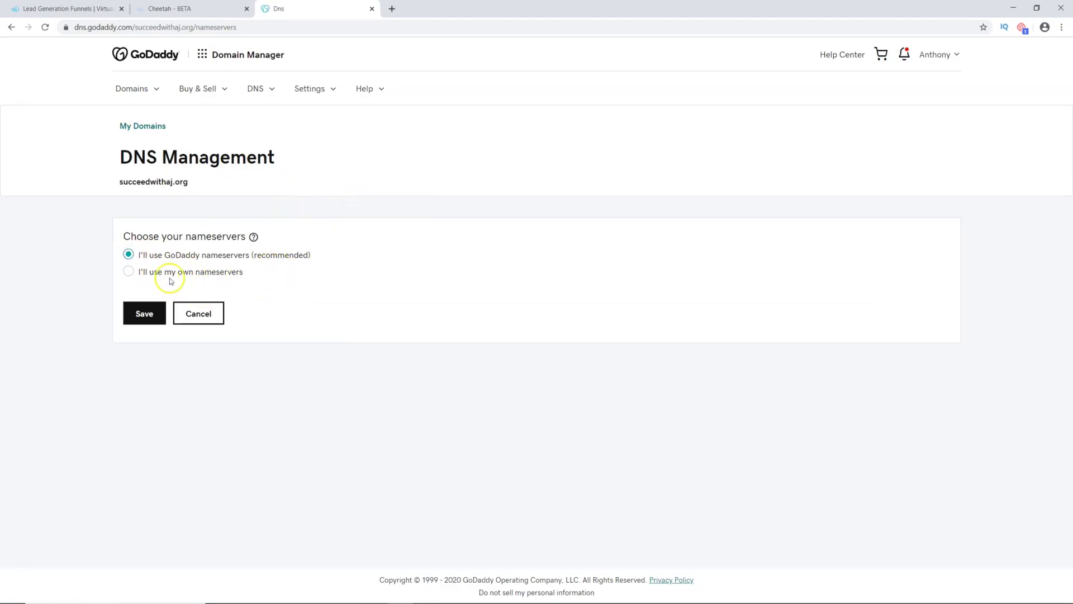
pyautogui.click(128, 271)
pyautogui.click(206, 305)
pyautogui.moveTo(204, 305); pyautogui.dragTo(127, 304)
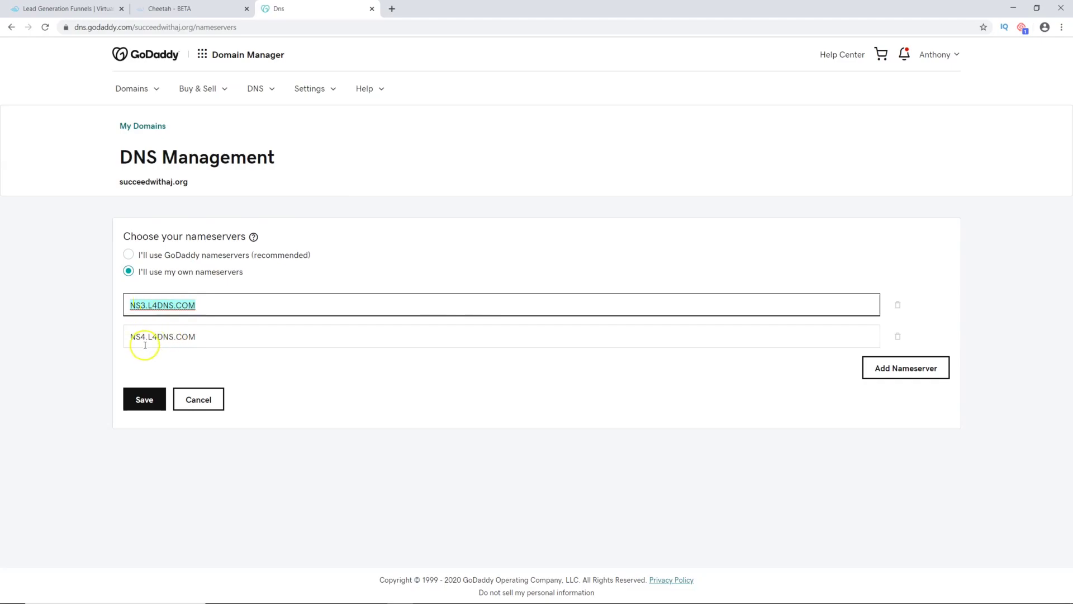
pyautogui.click(193, 337)
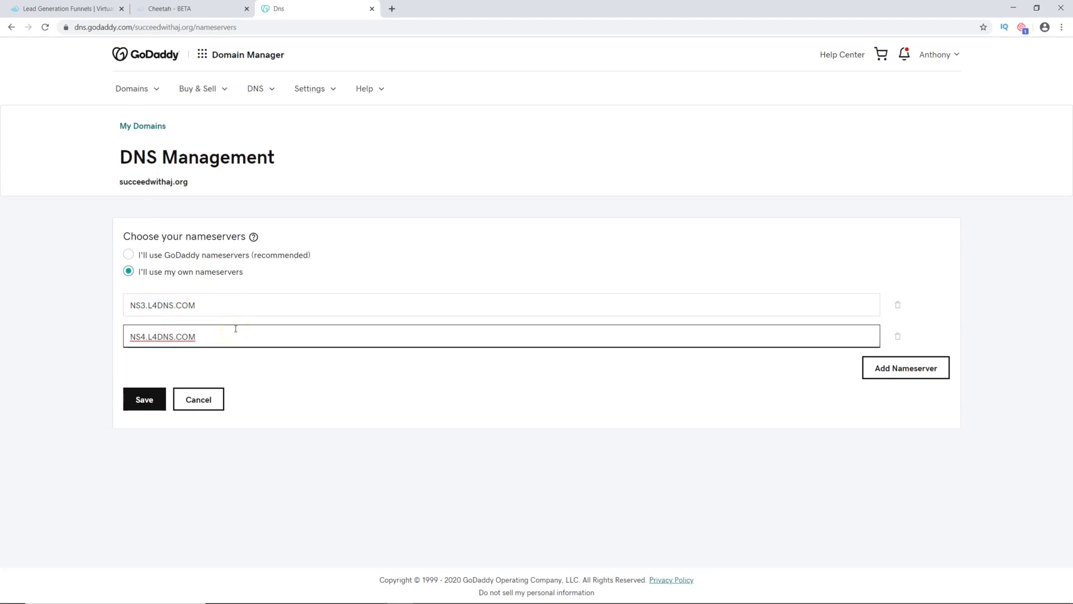
pyautogui.click(137, 306)
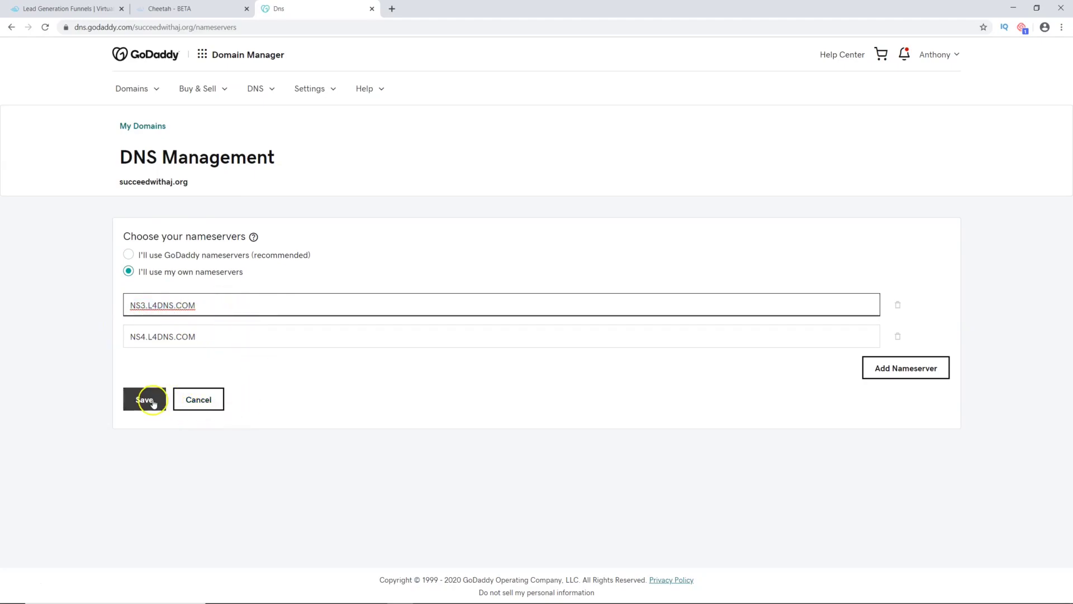
pyautogui.click(180, 16)
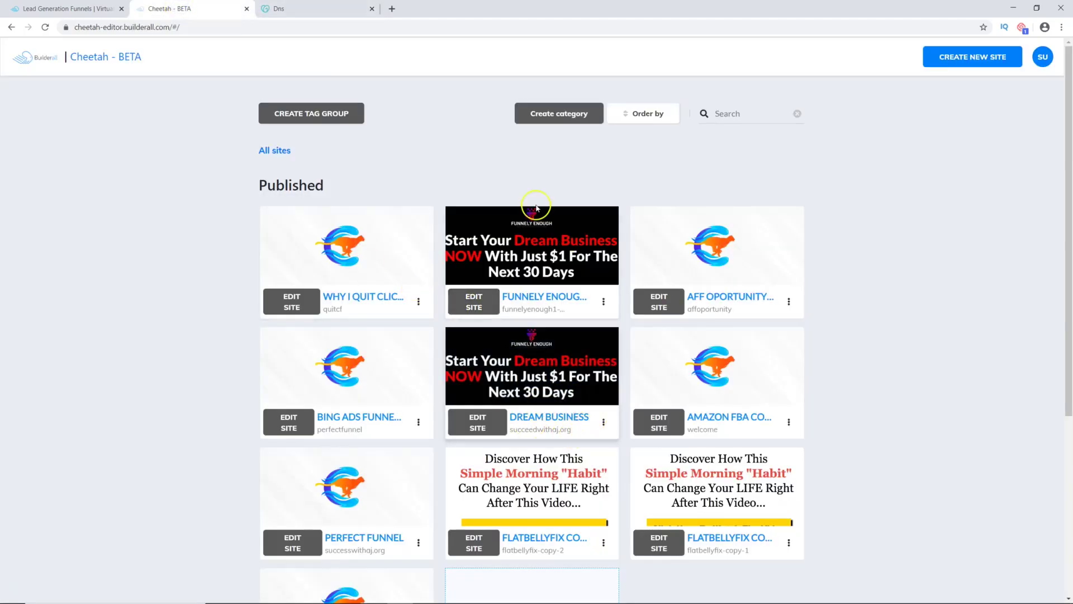
# Step: Load succeedwithaj.org in a new tab, dismiss its WAIT! exit pop-up, and return to Cheetah
pyautogui.click(390, 9)
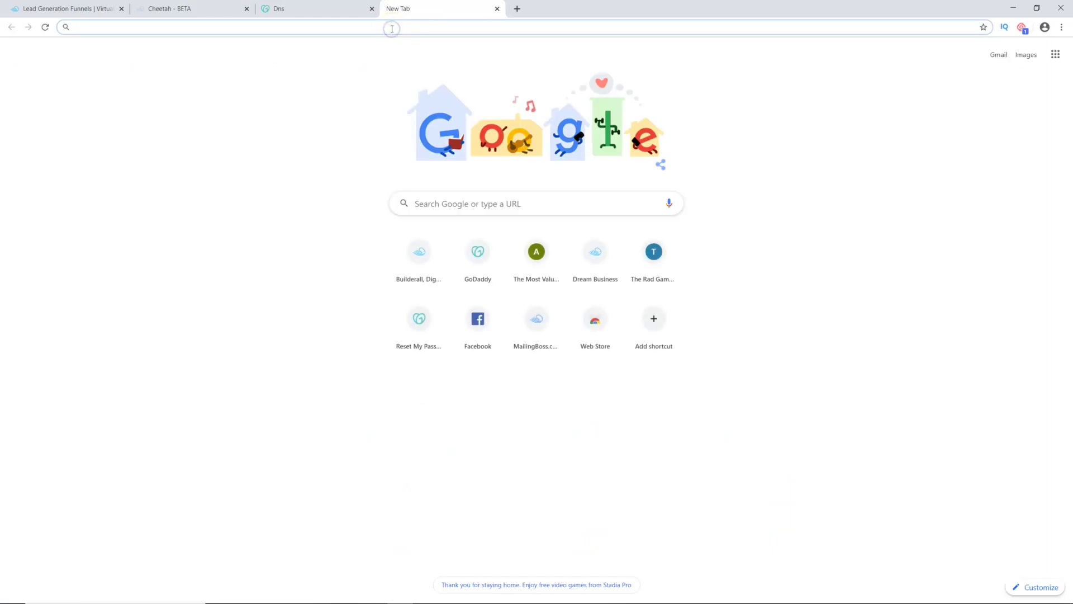
pyautogui.write('su')
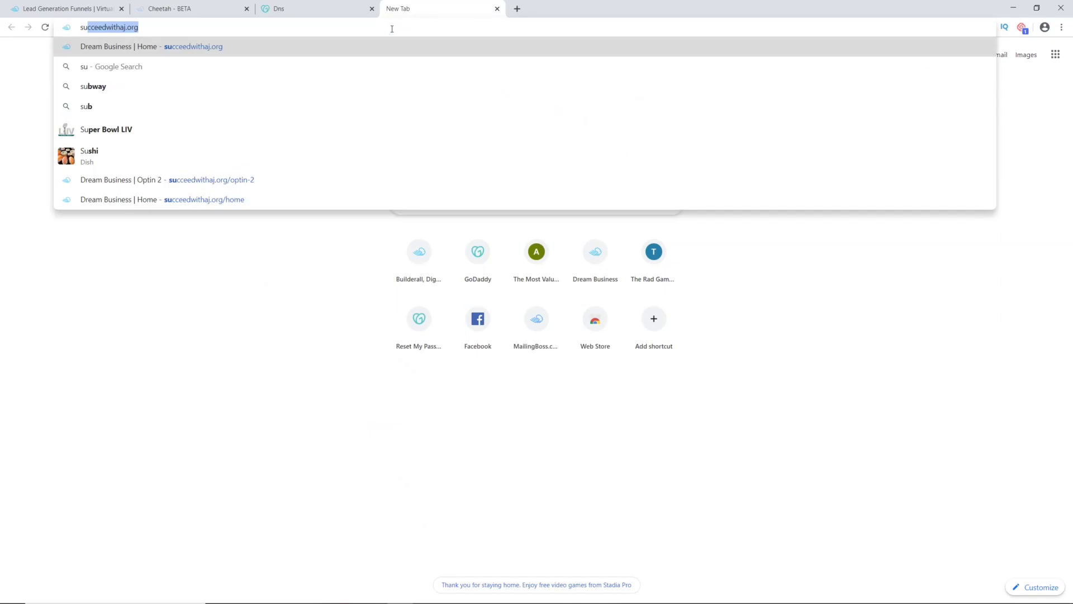
pyautogui.press('Return')
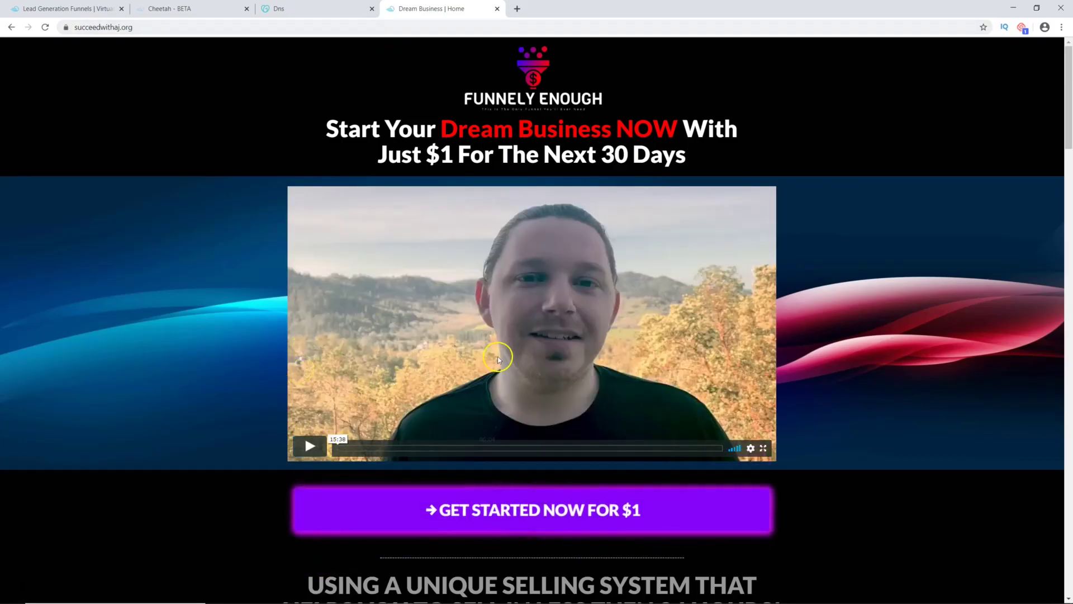
pyautogui.moveTo(439, 8)
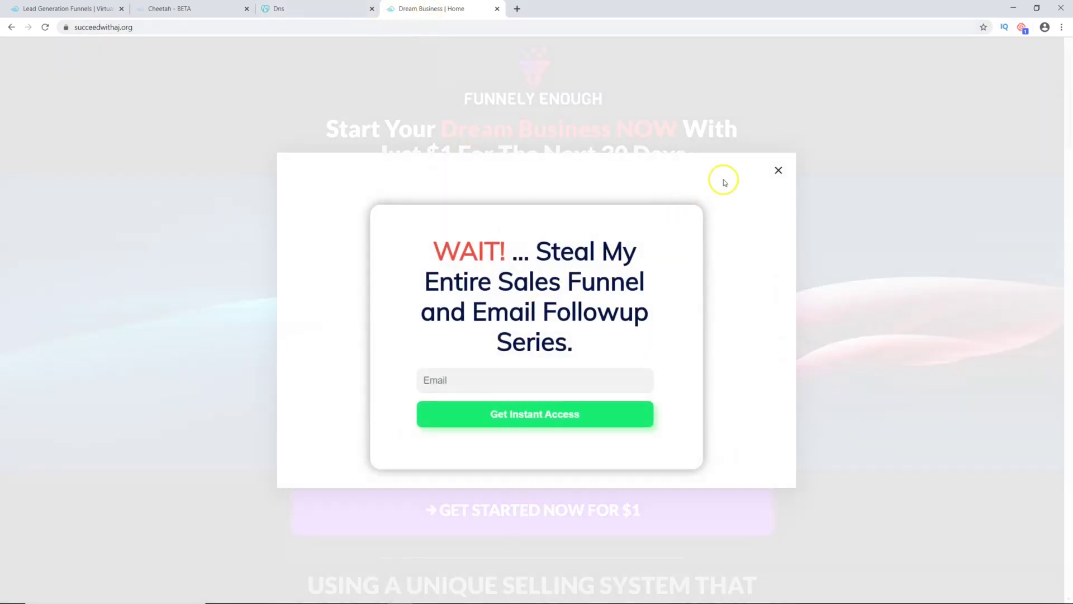
pyautogui.click(778, 170)
pyautogui.click(183, 9)
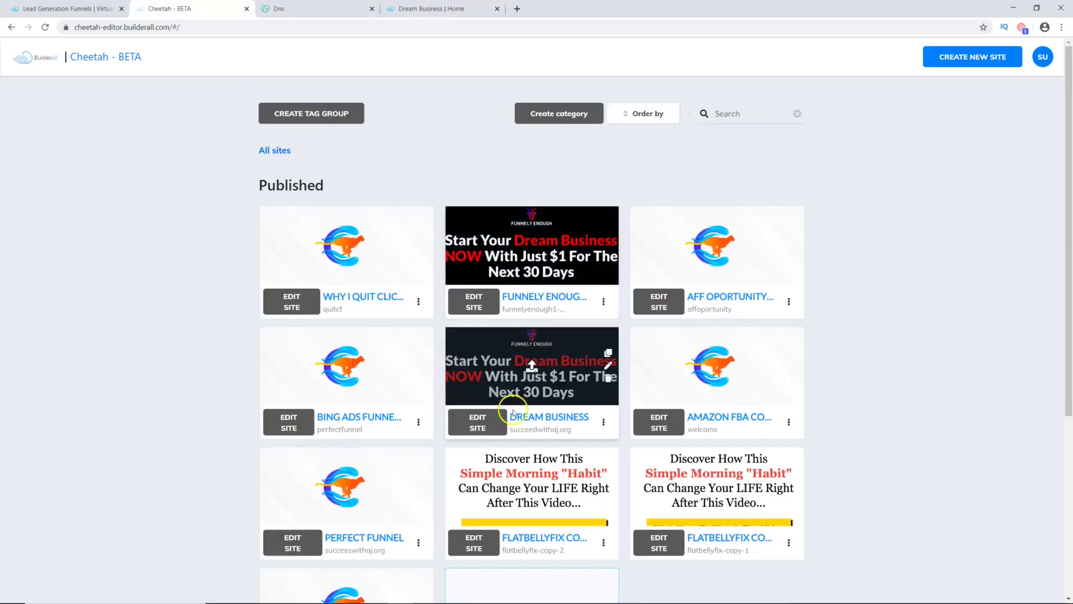
# Step: Open the live OPTIN 2 page of Dream Business and dismiss its exit pop-up
pyautogui.click(484, 423)
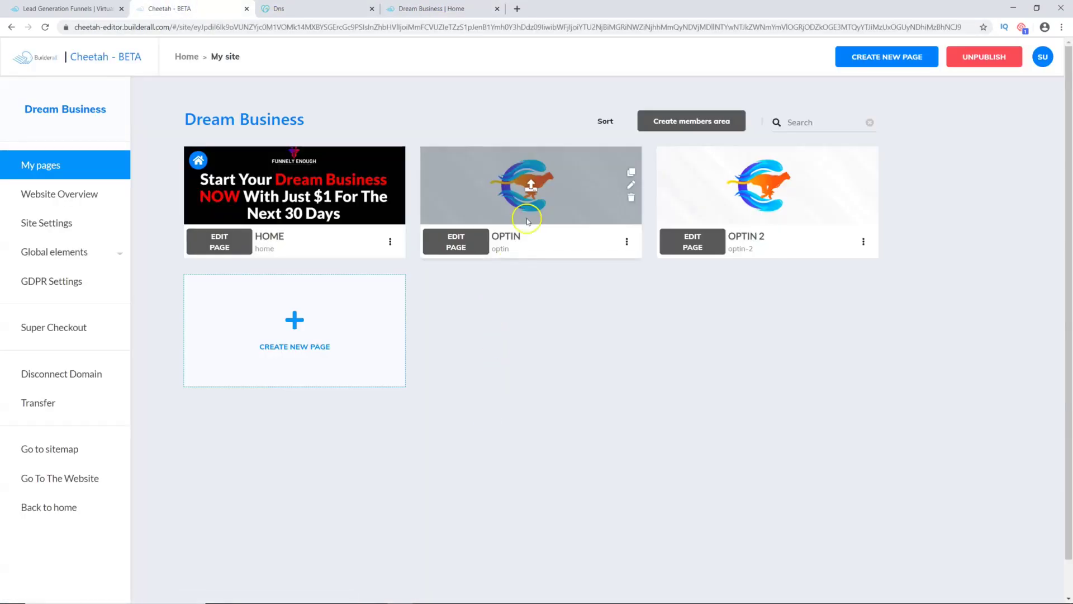
pyautogui.click(863, 241)
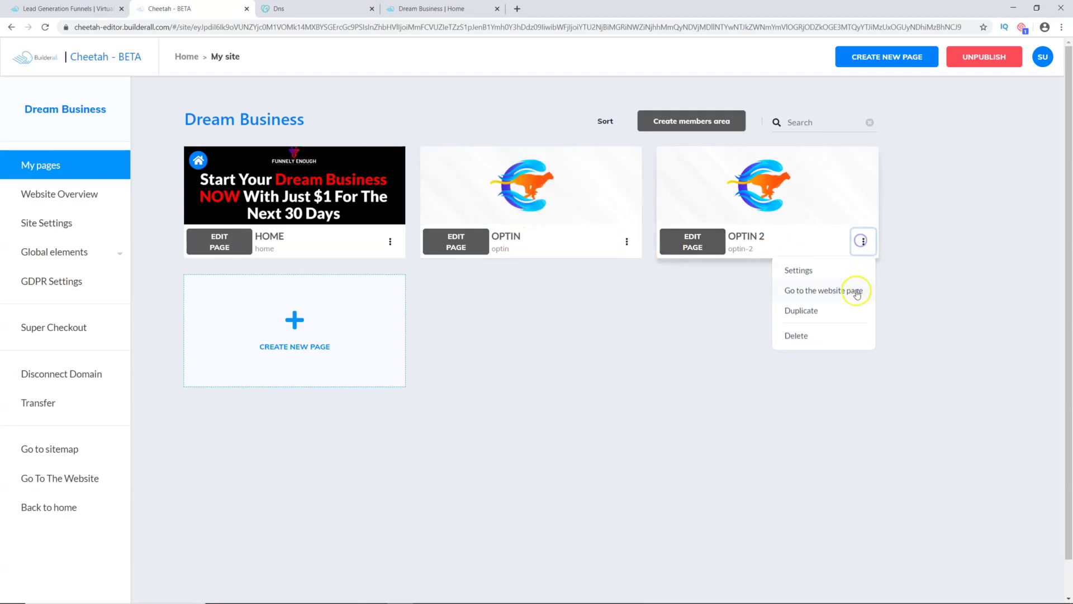
pyautogui.click(854, 287)
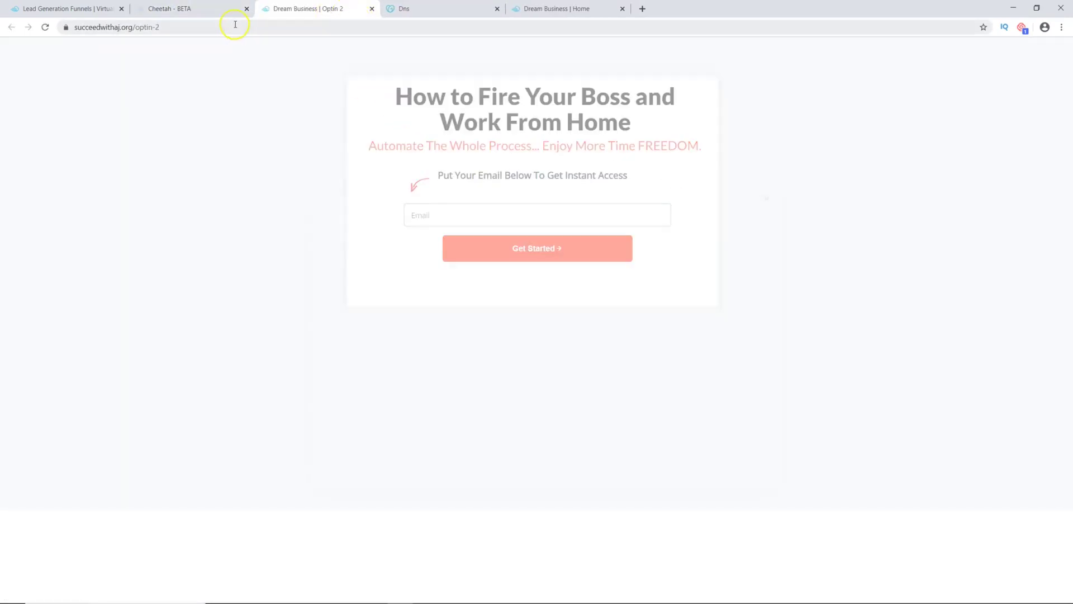
pyautogui.click(778, 170)
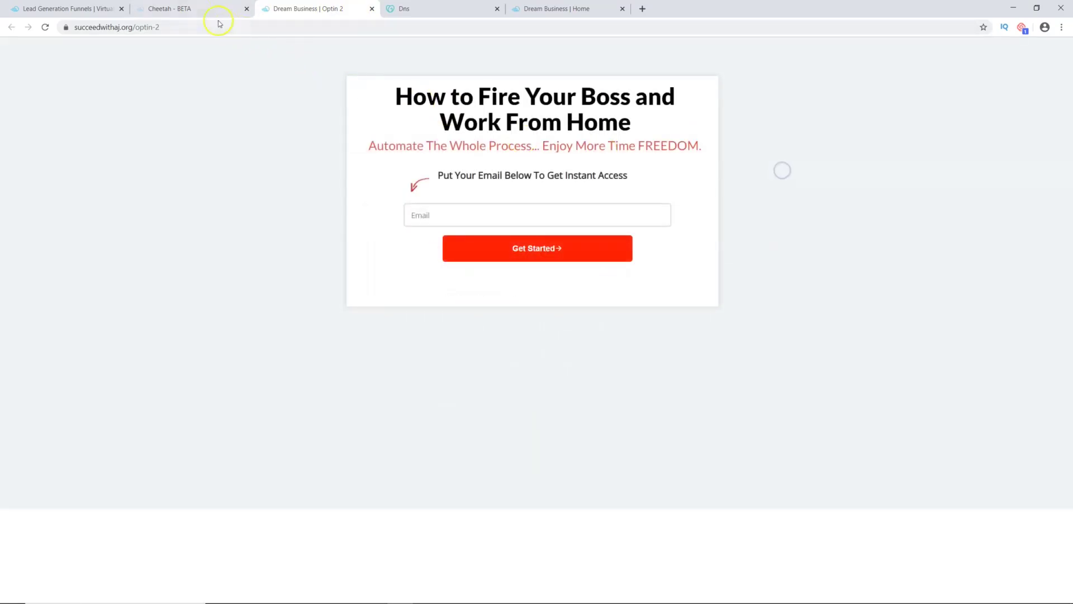
# Step: Open the live OPTIN page and close its '$1 Buck' exit pop-up
pyautogui.click(192, 9)
pyautogui.click(627, 242)
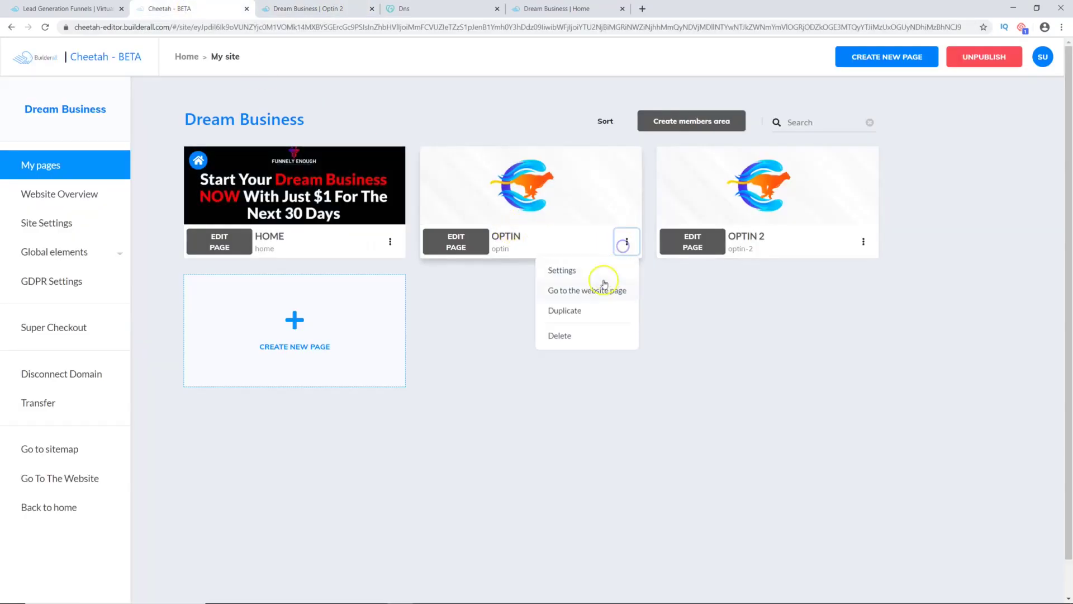
pyautogui.click(593, 289)
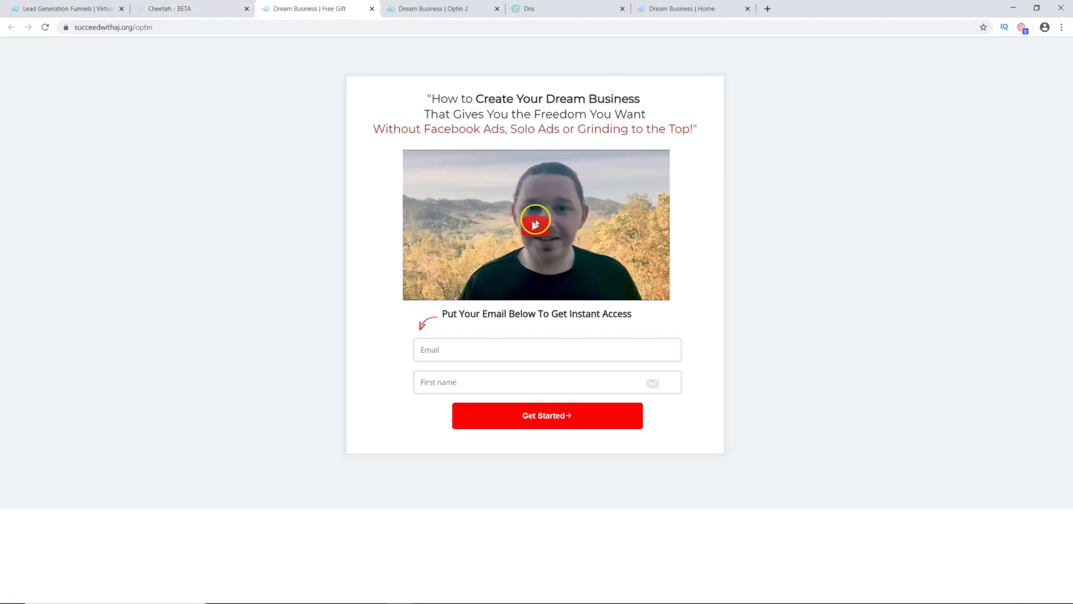
pyautogui.click(778, 125)
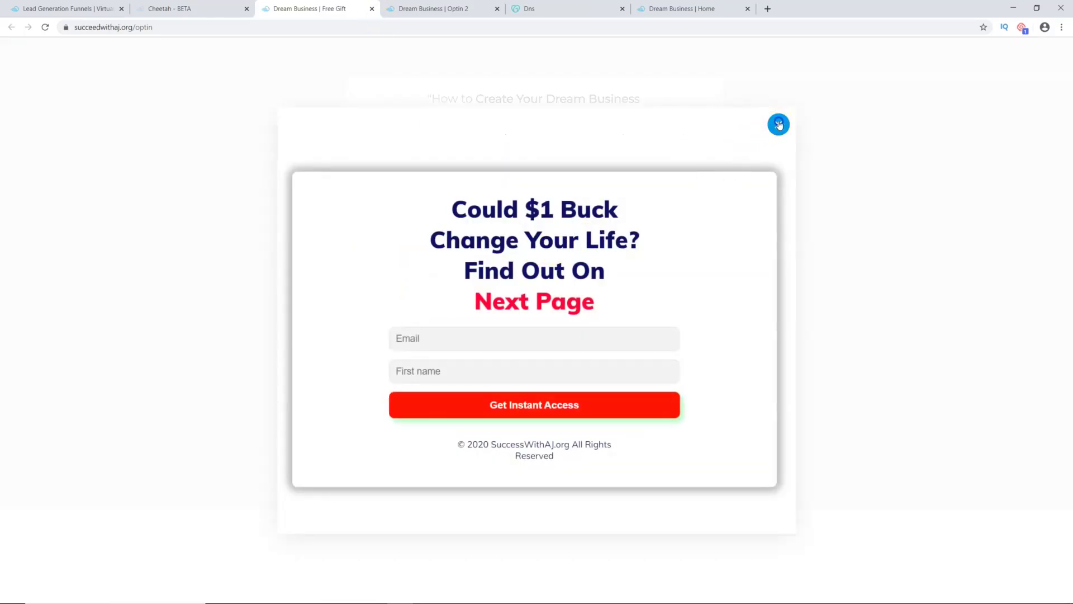